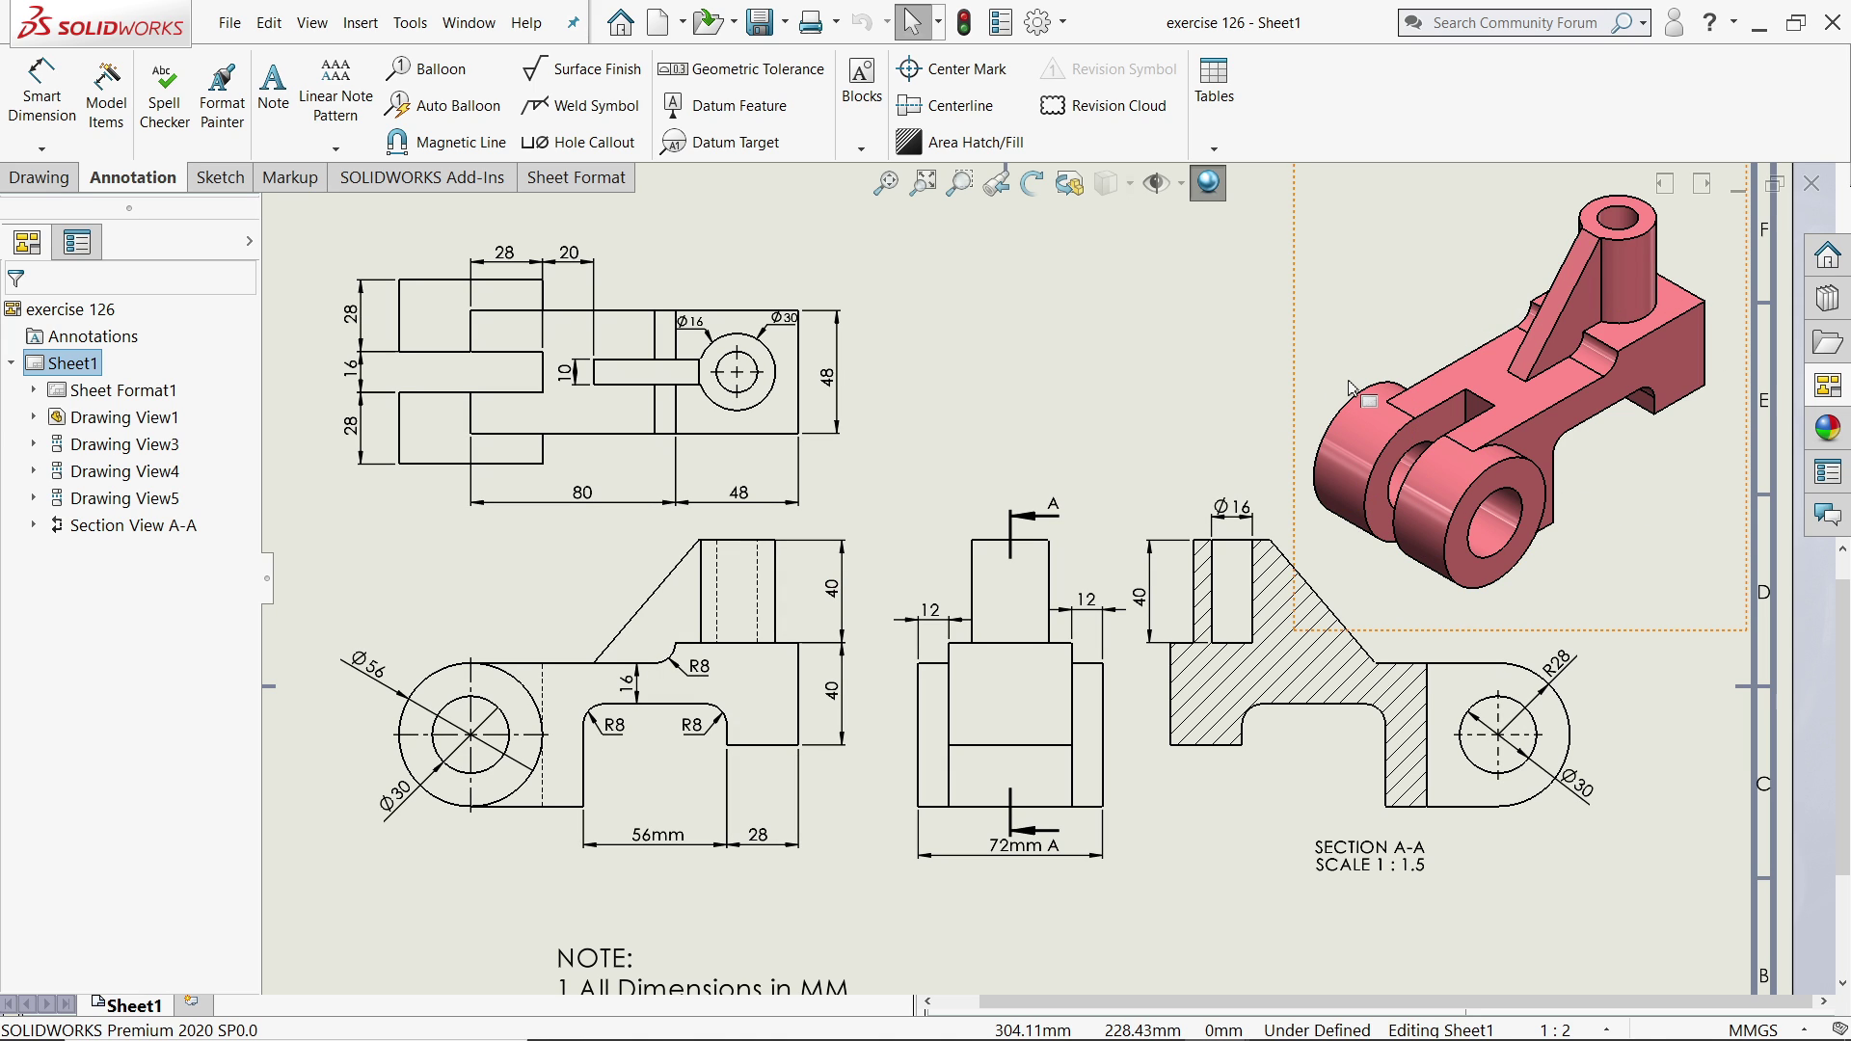
# Switch to the exercise 126 part window and orbit the model to a steeper orientation.
pyautogui.click(469, 22)
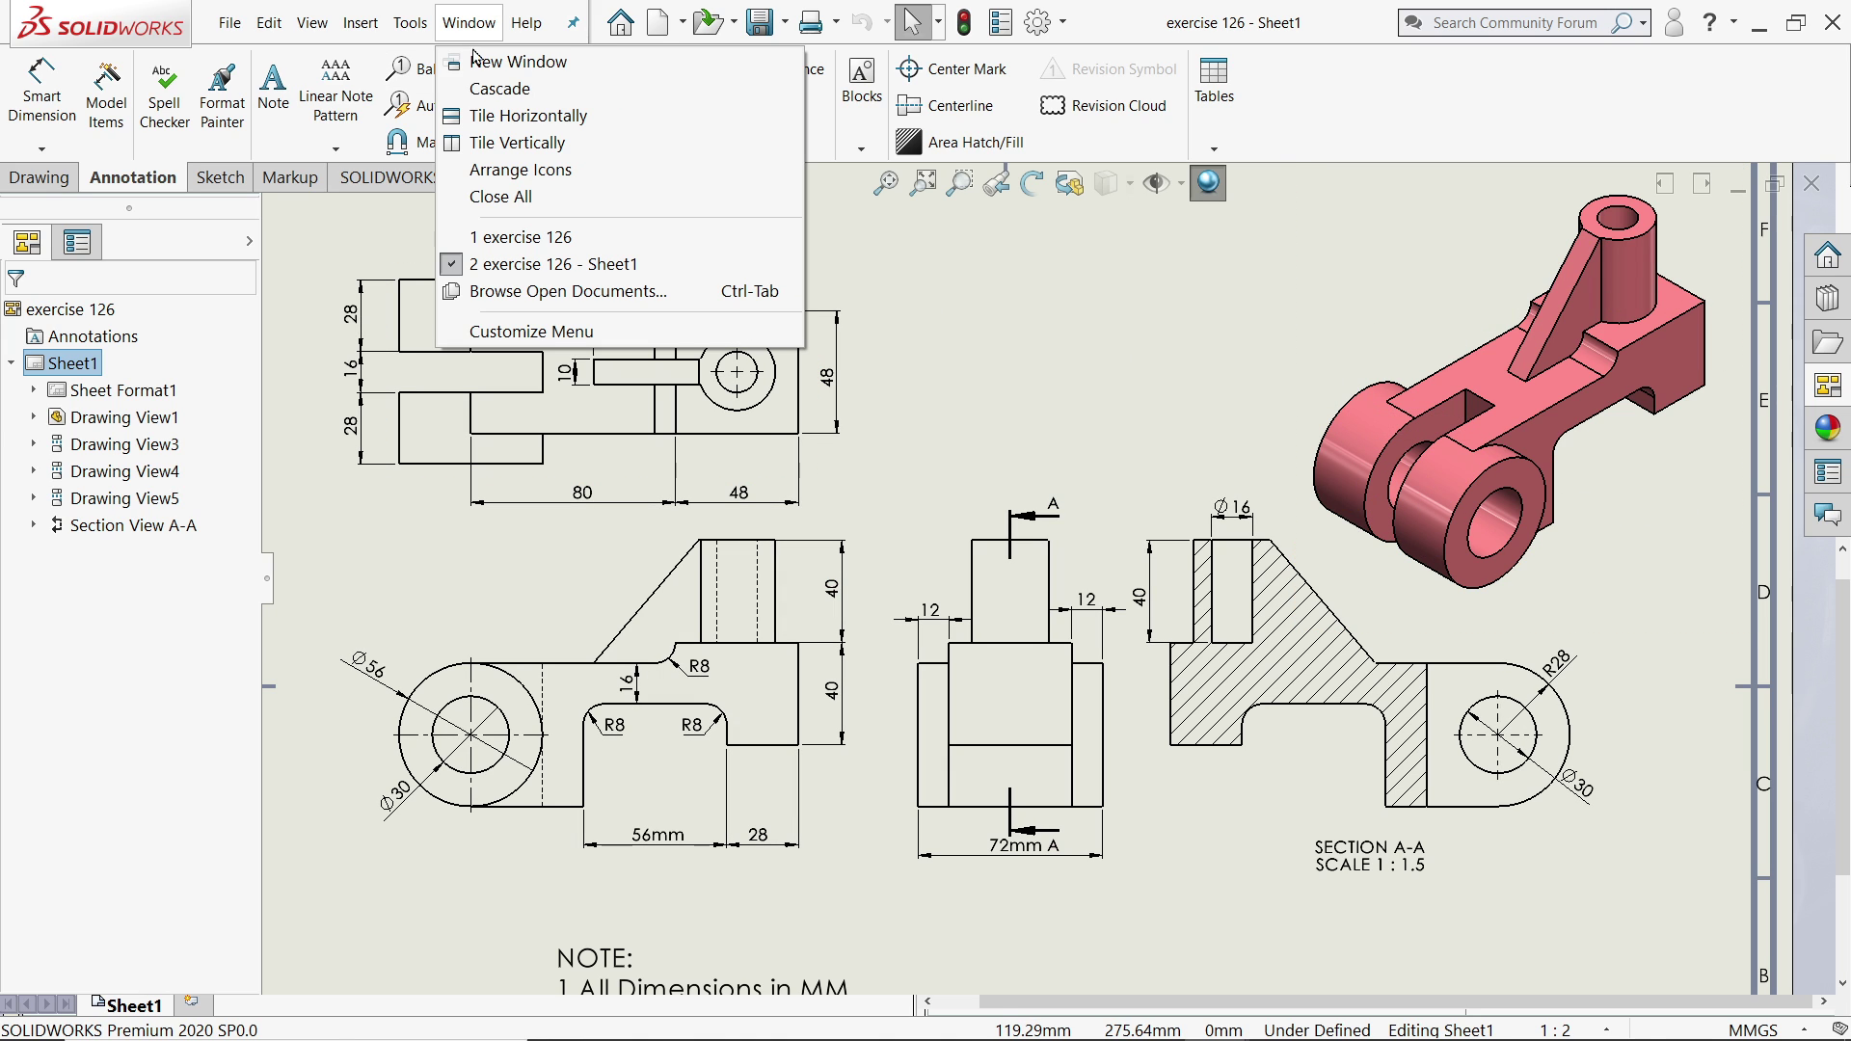
pyautogui.click(501, 238)
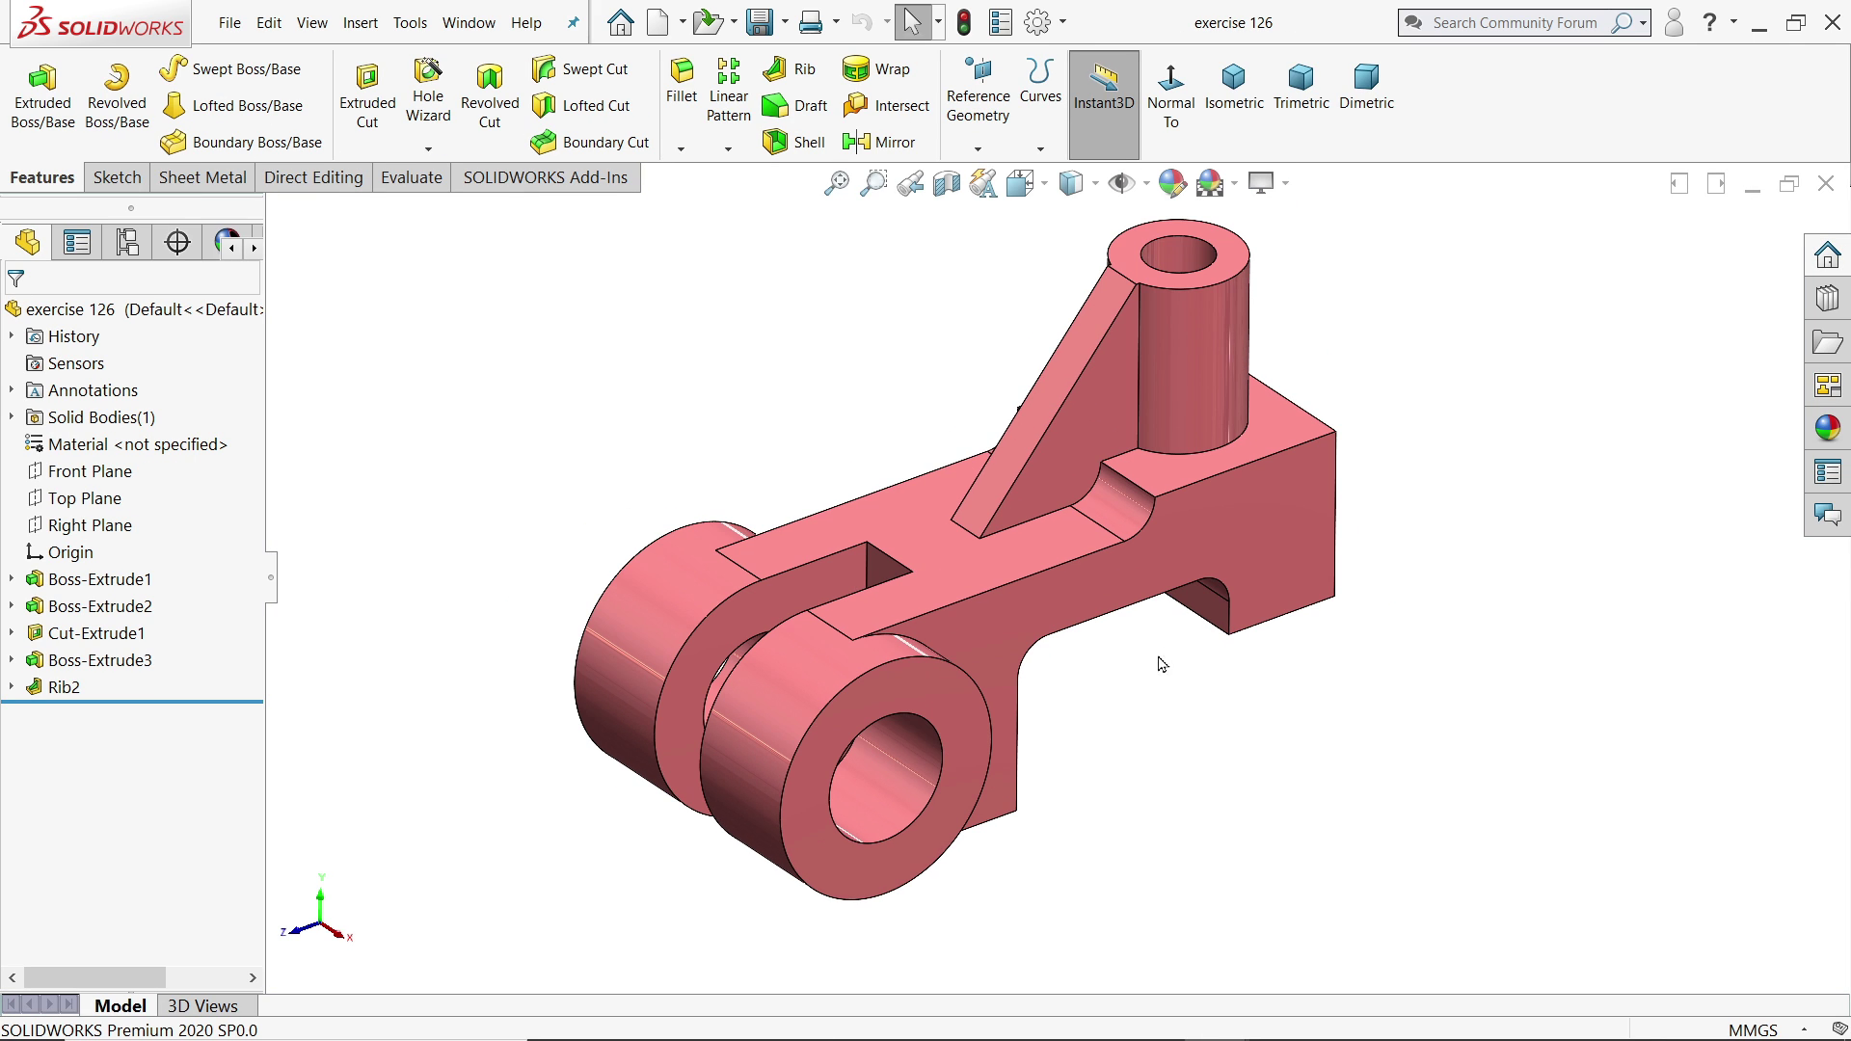
pyautogui.moveTo(905, 437); pyautogui.dragTo(403, 587, button='middle')
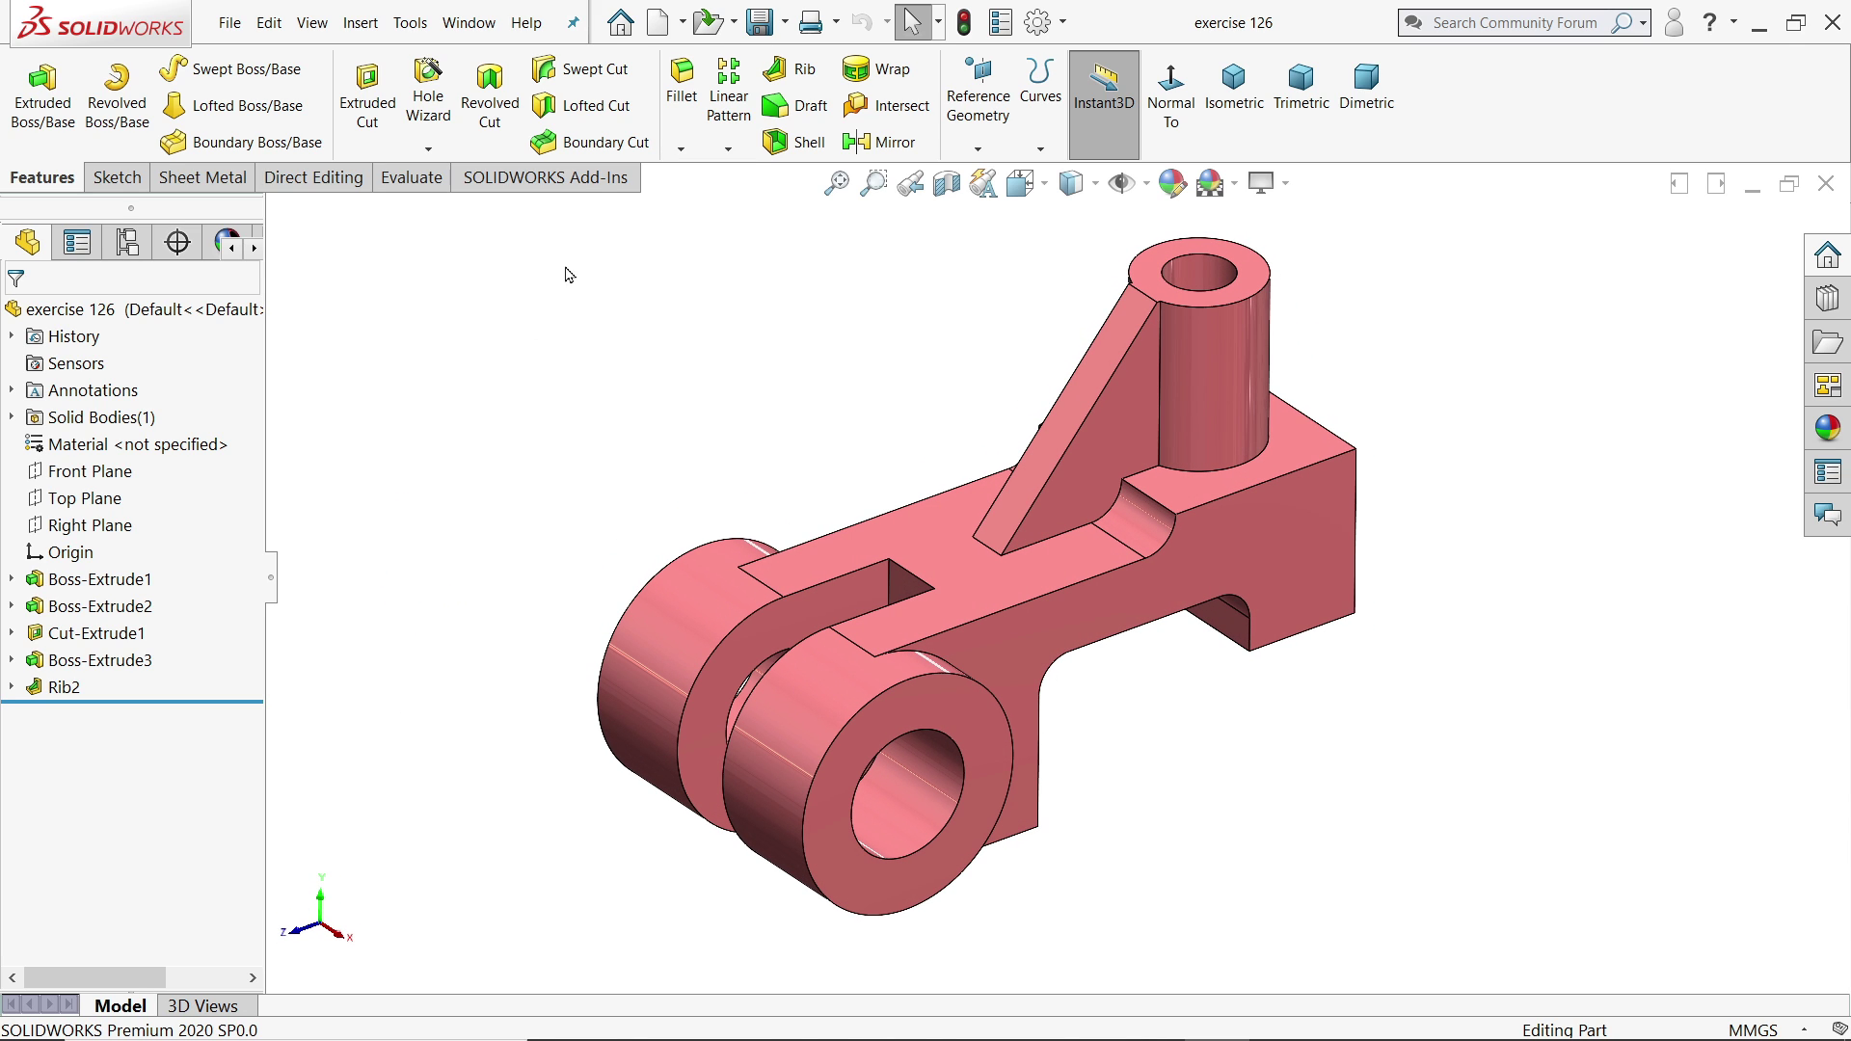
# Create a new drawing from the exercise 126 part using Make Drawing from Part/Assembly.
pyautogui.click(682, 23)
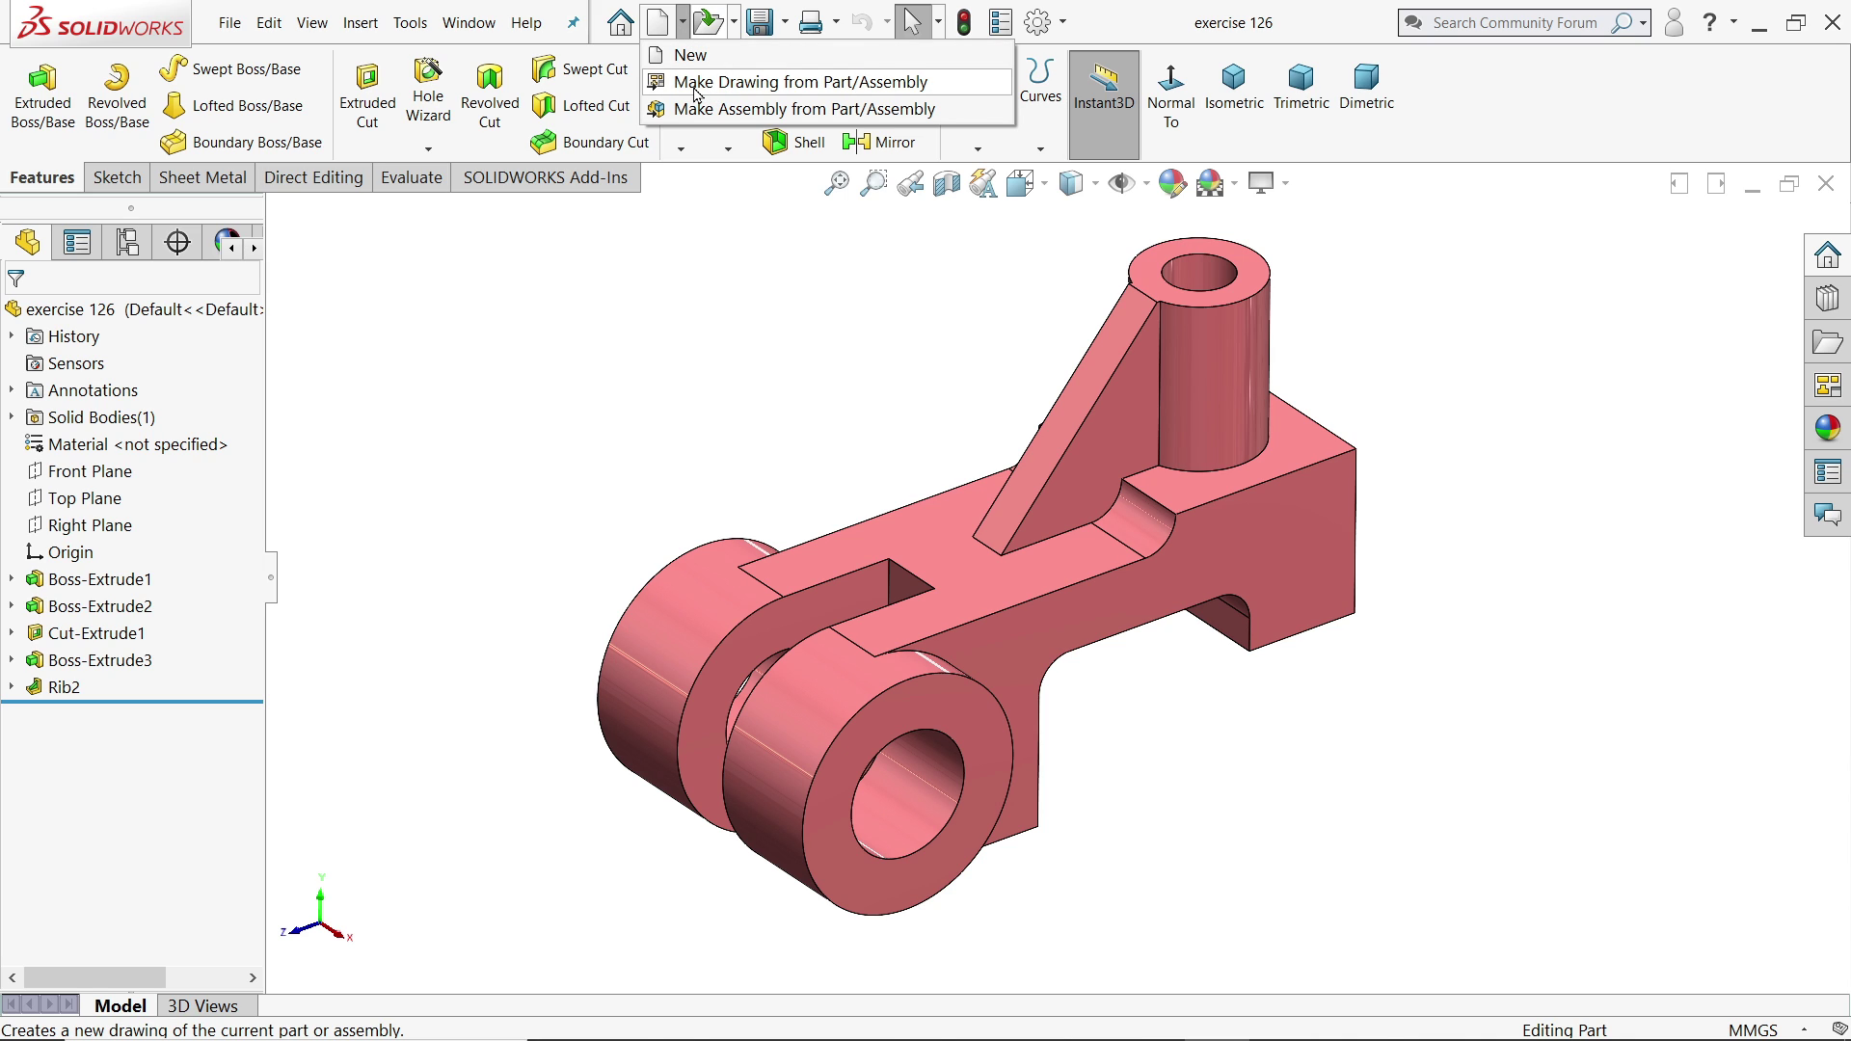
pyautogui.click(233, 26)
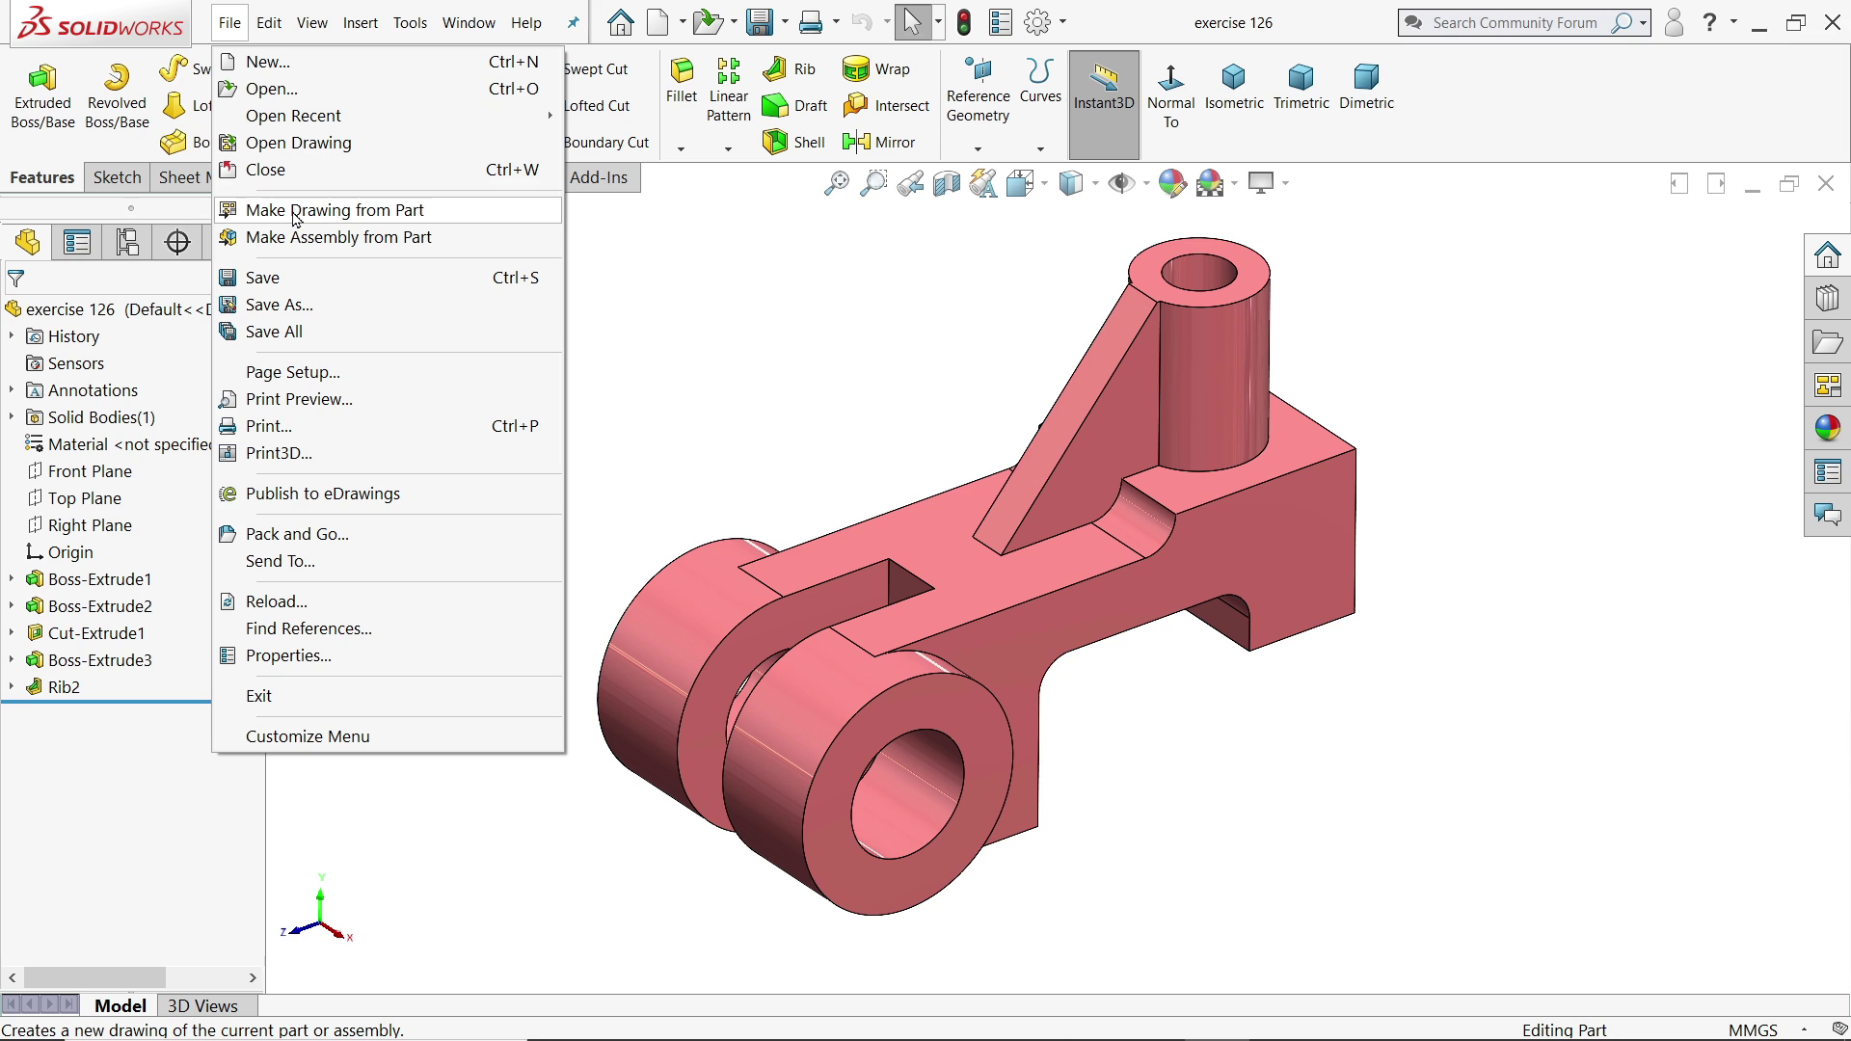
pyautogui.click(285, 74)
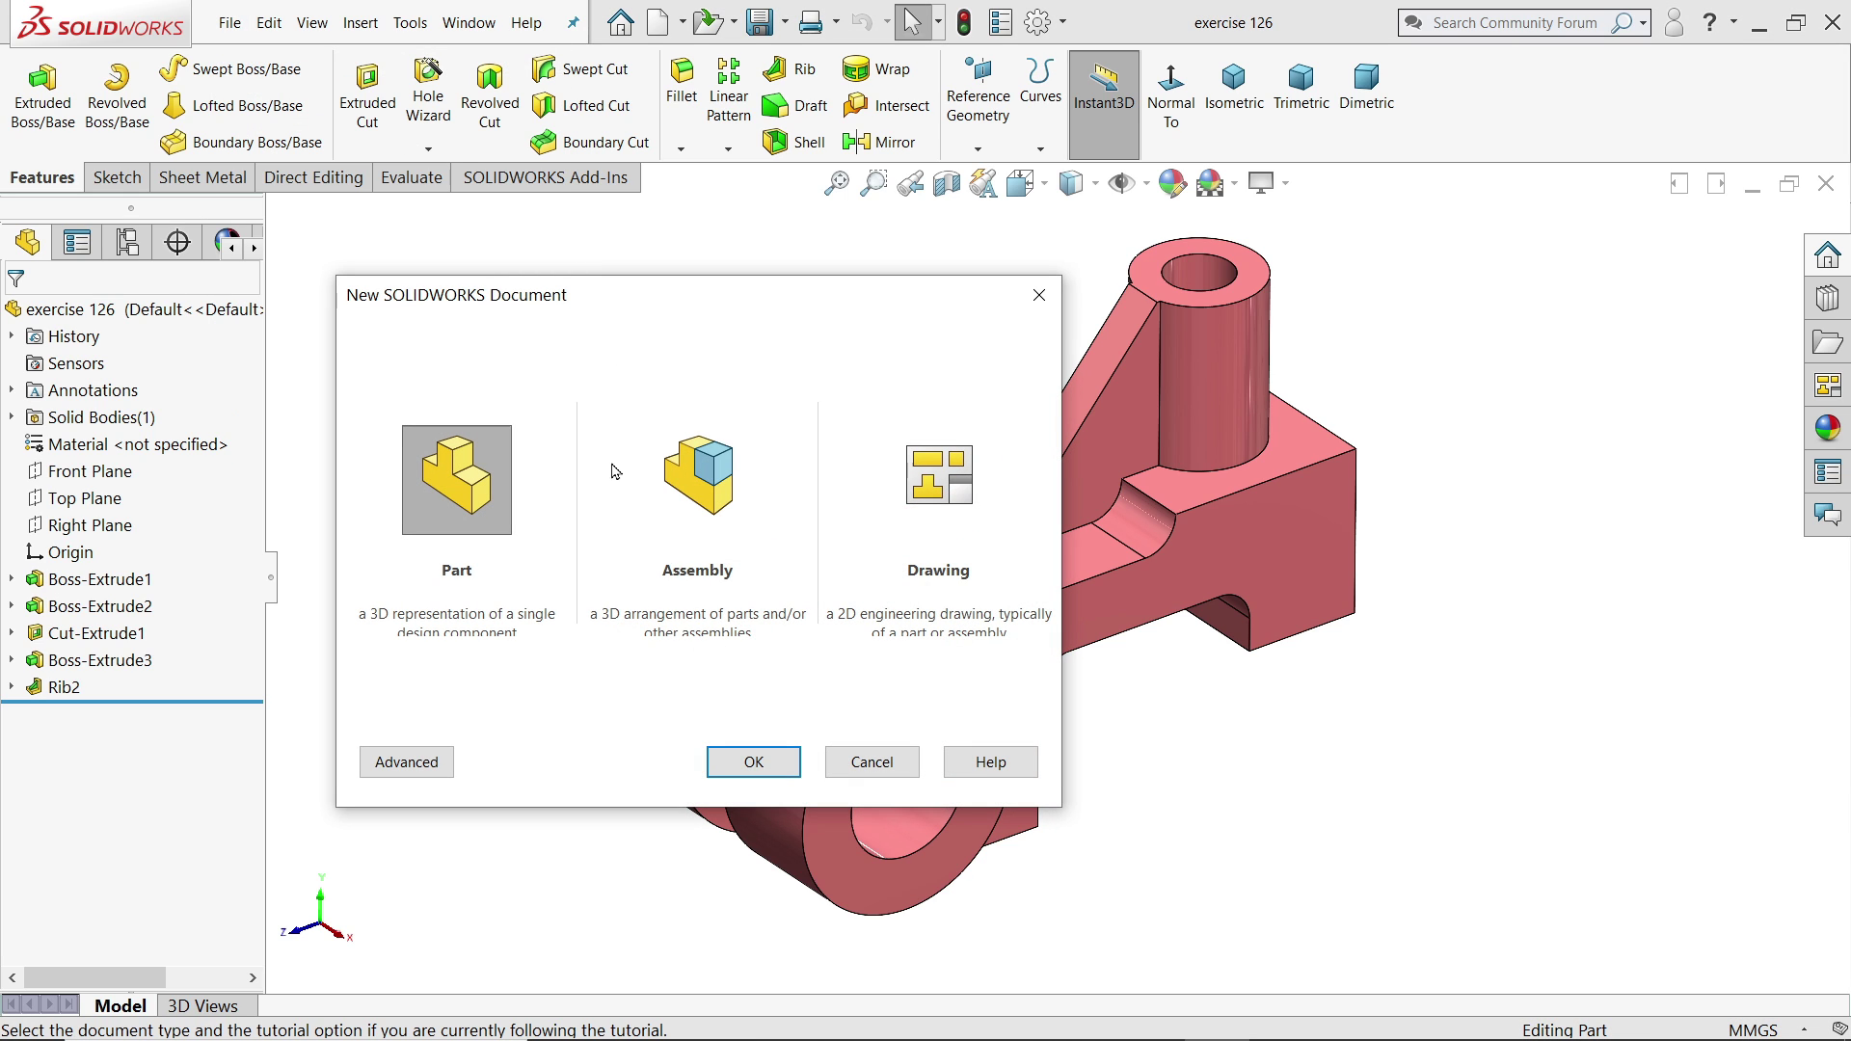
pyautogui.click(958, 484)
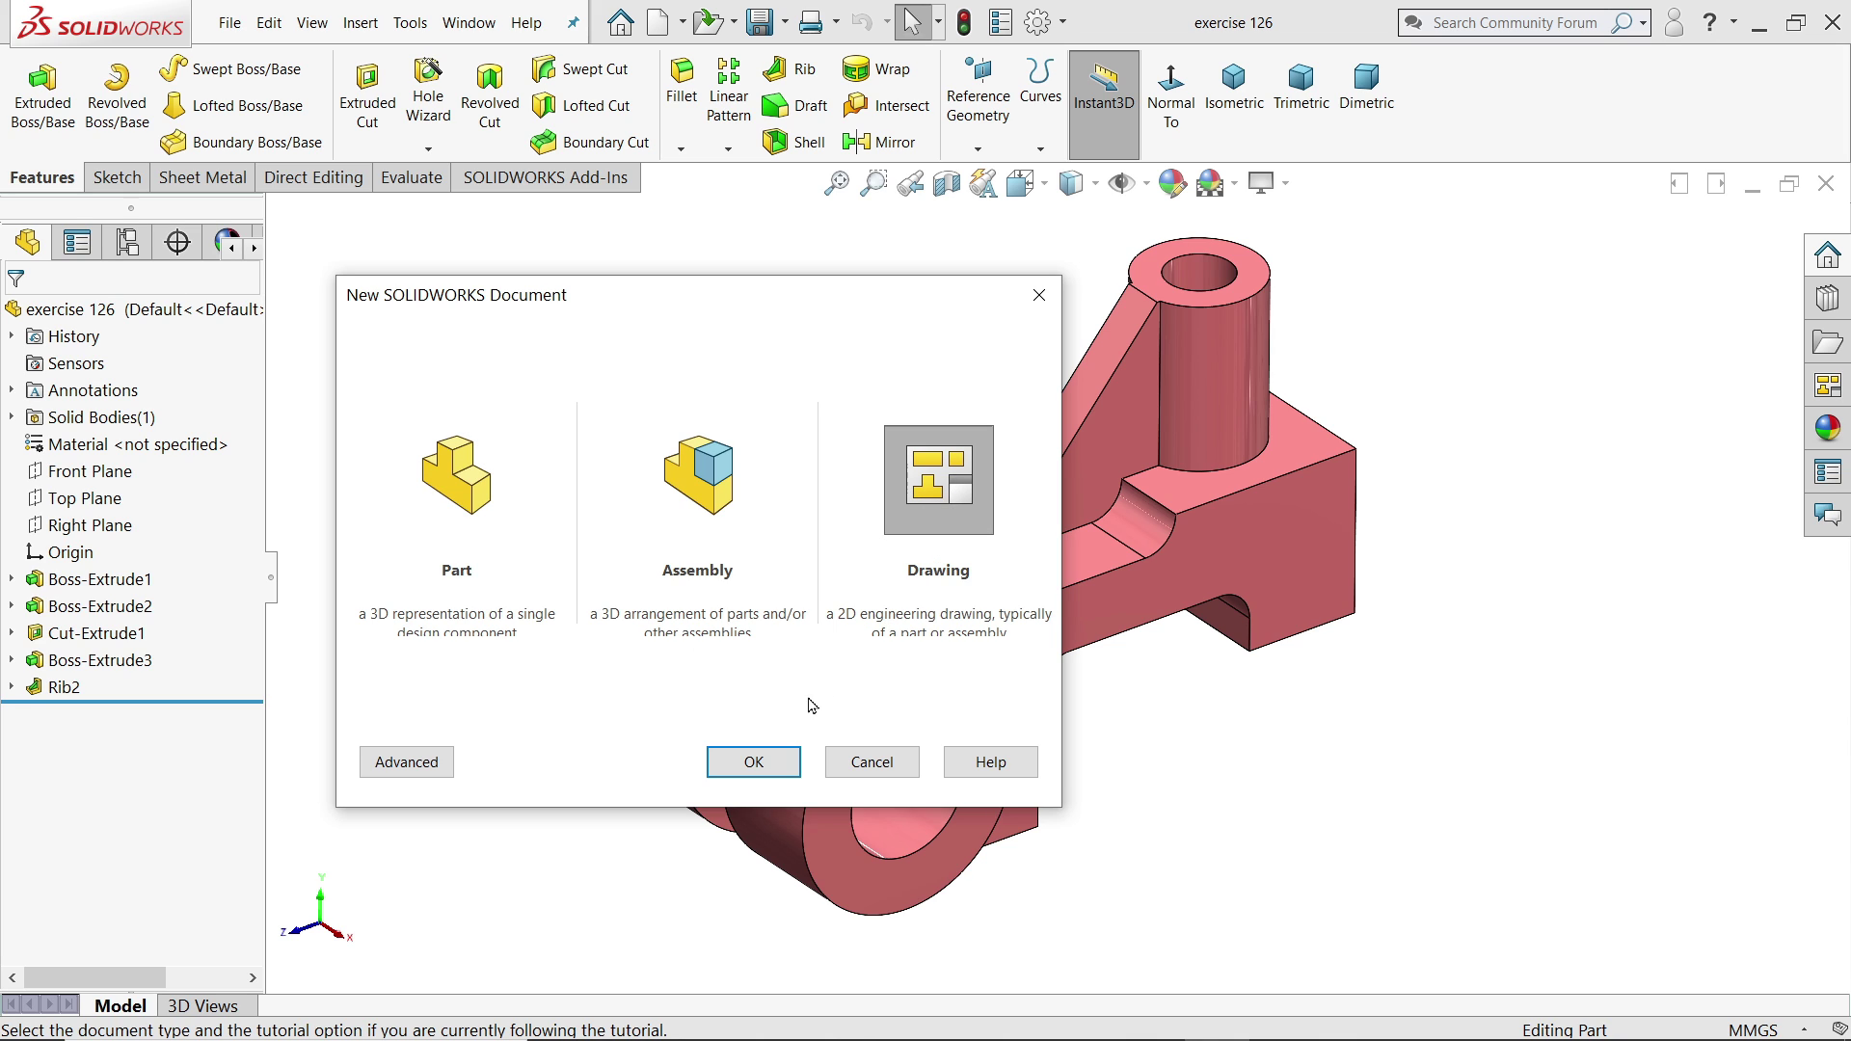
pyautogui.click(869, 762)
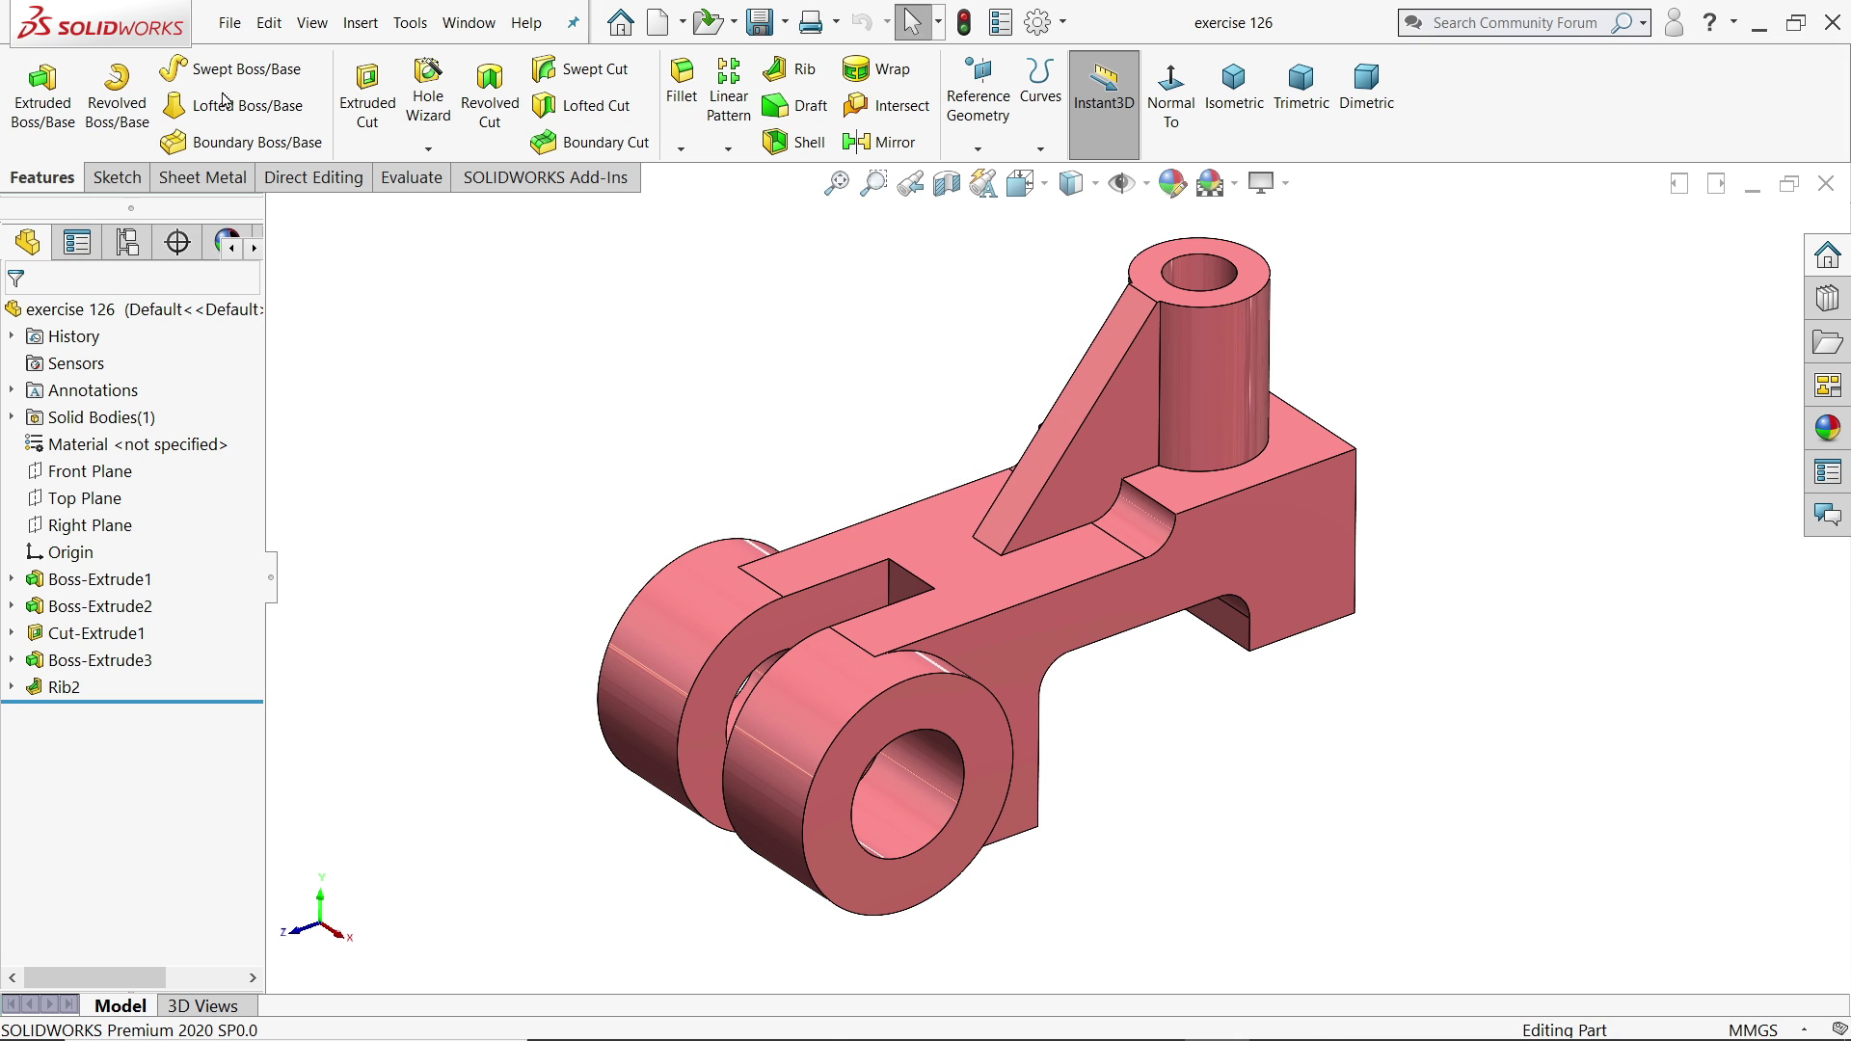
pyautogui.click(230, 23)
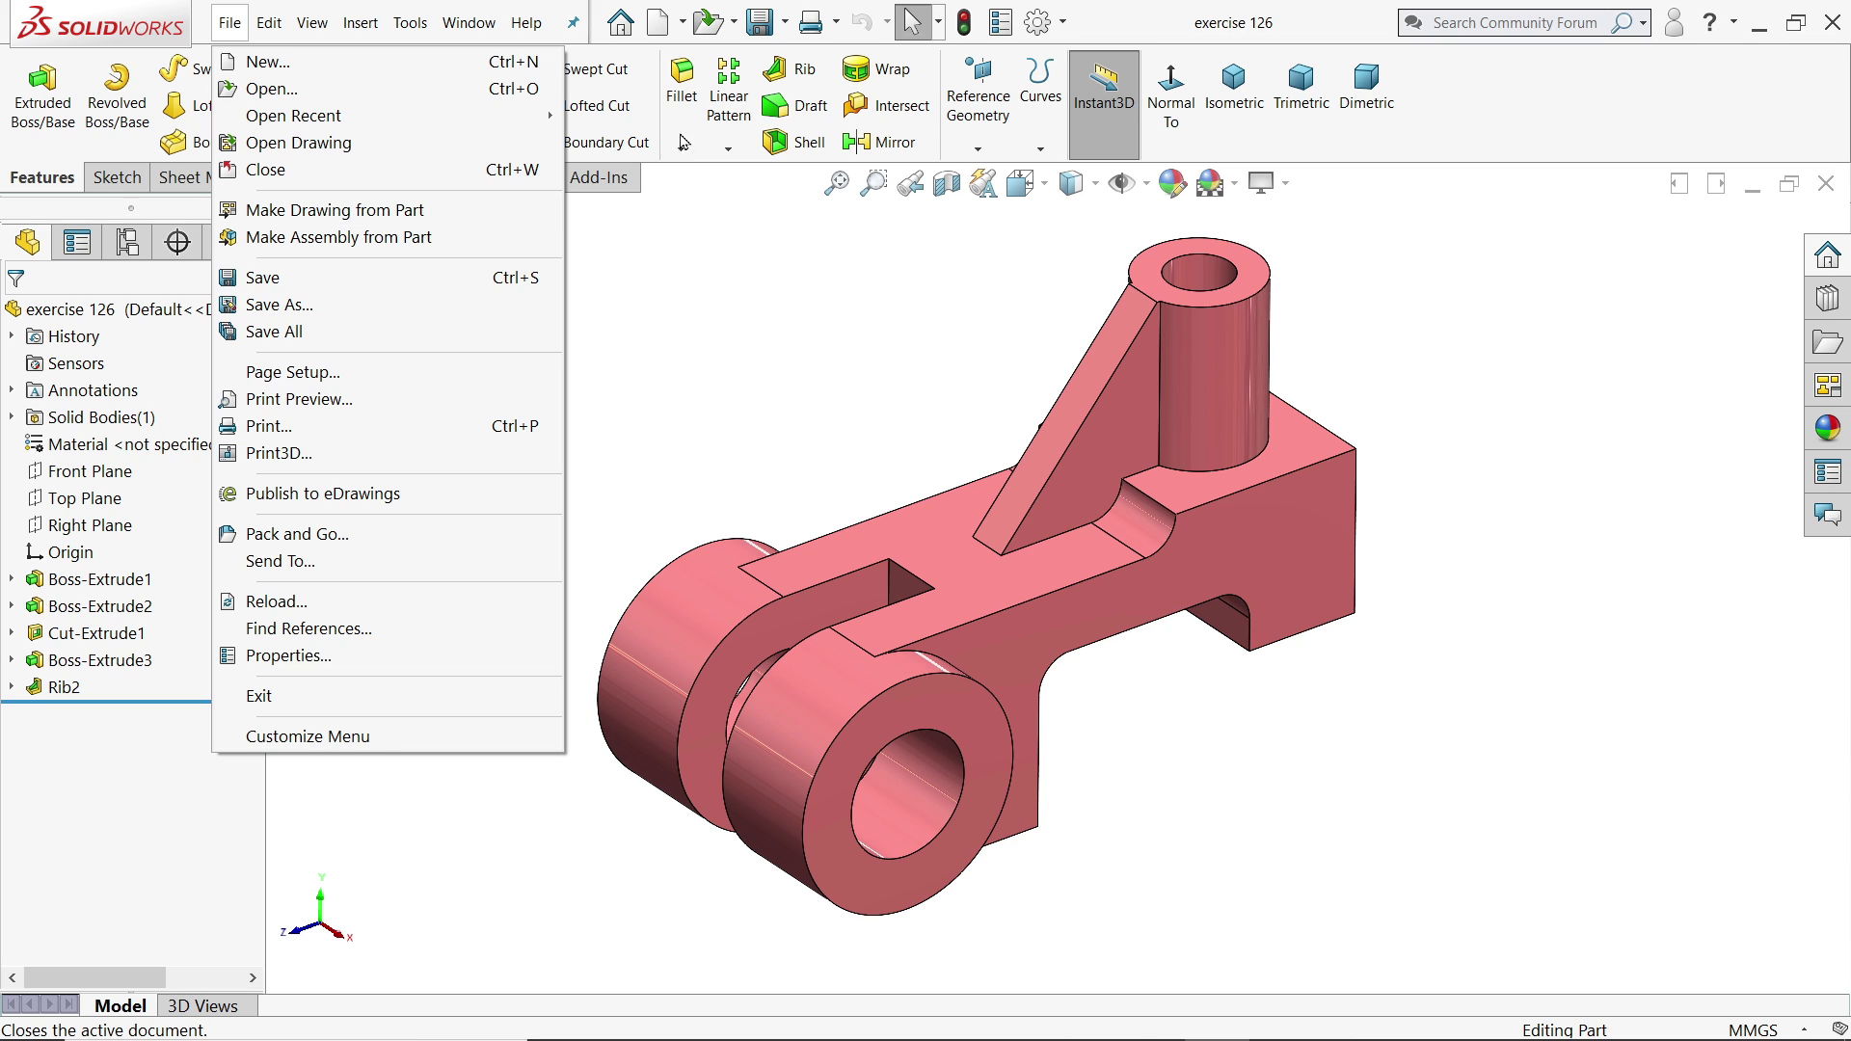
pyautogui.click(682, 23)
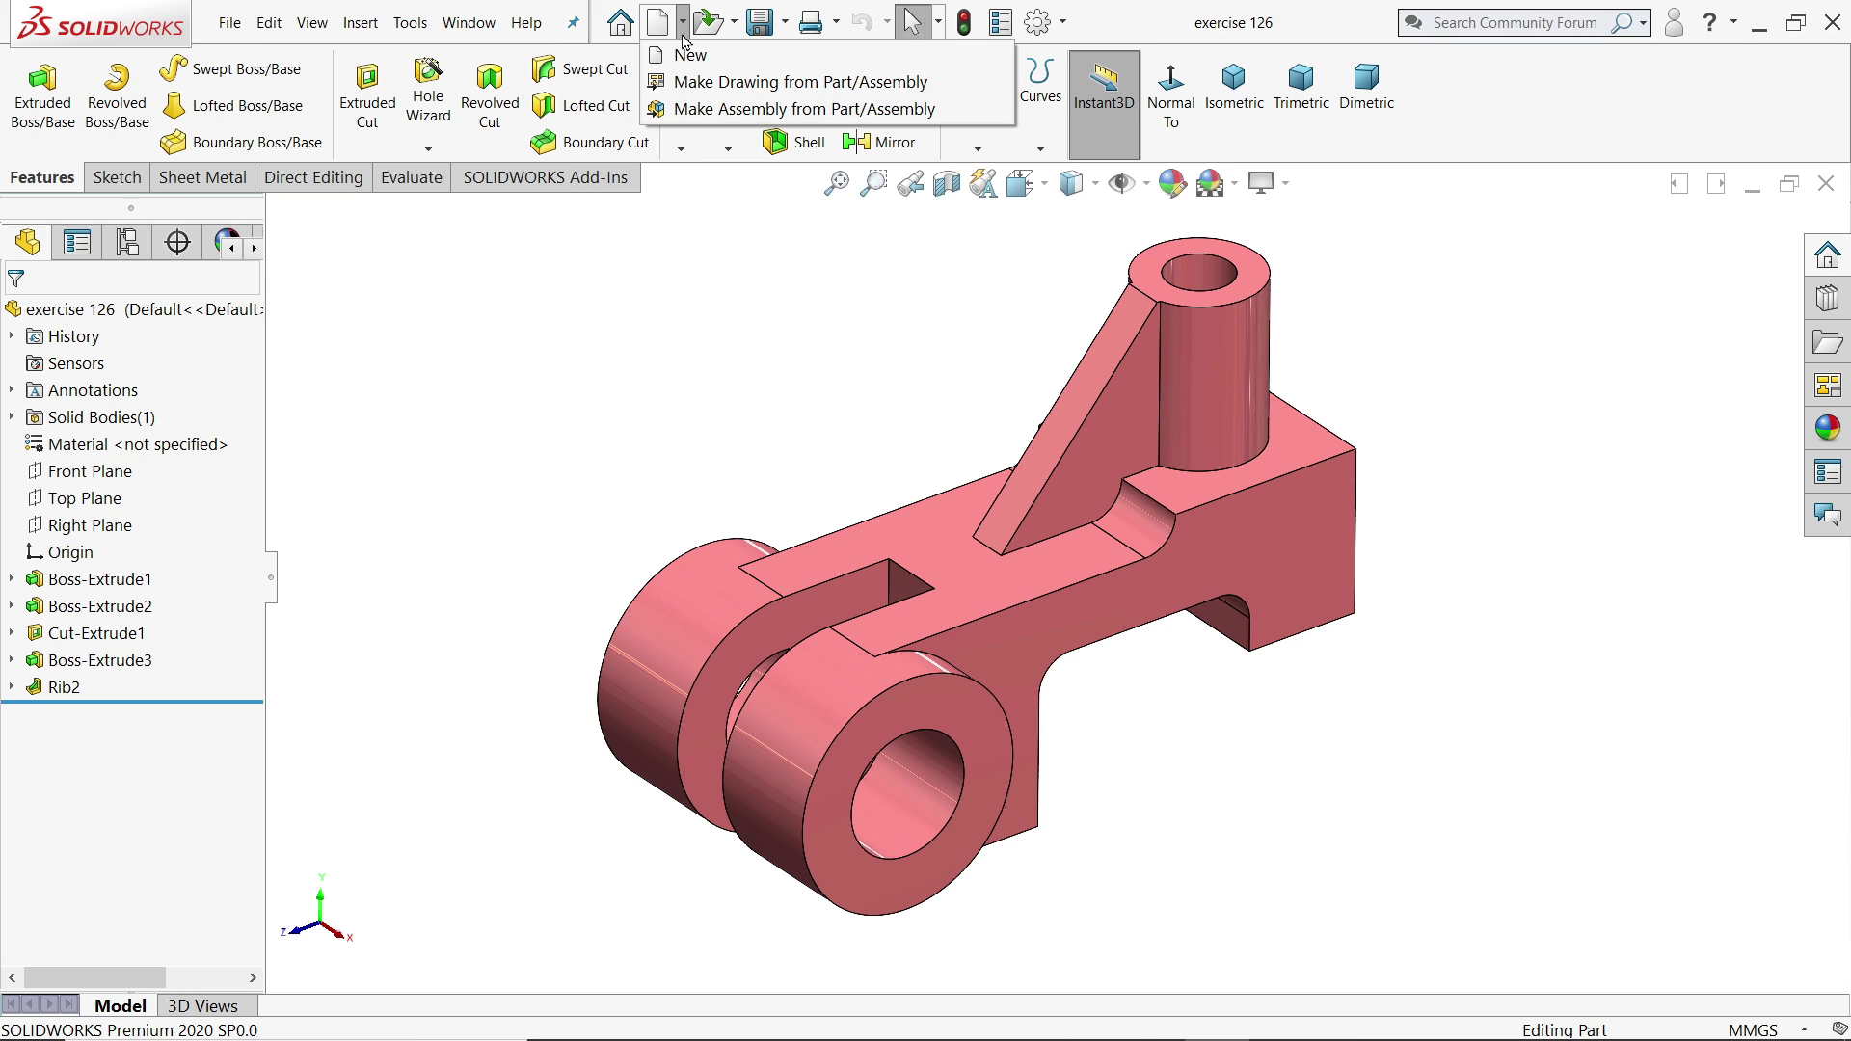
pyautogui.click(694, 87)
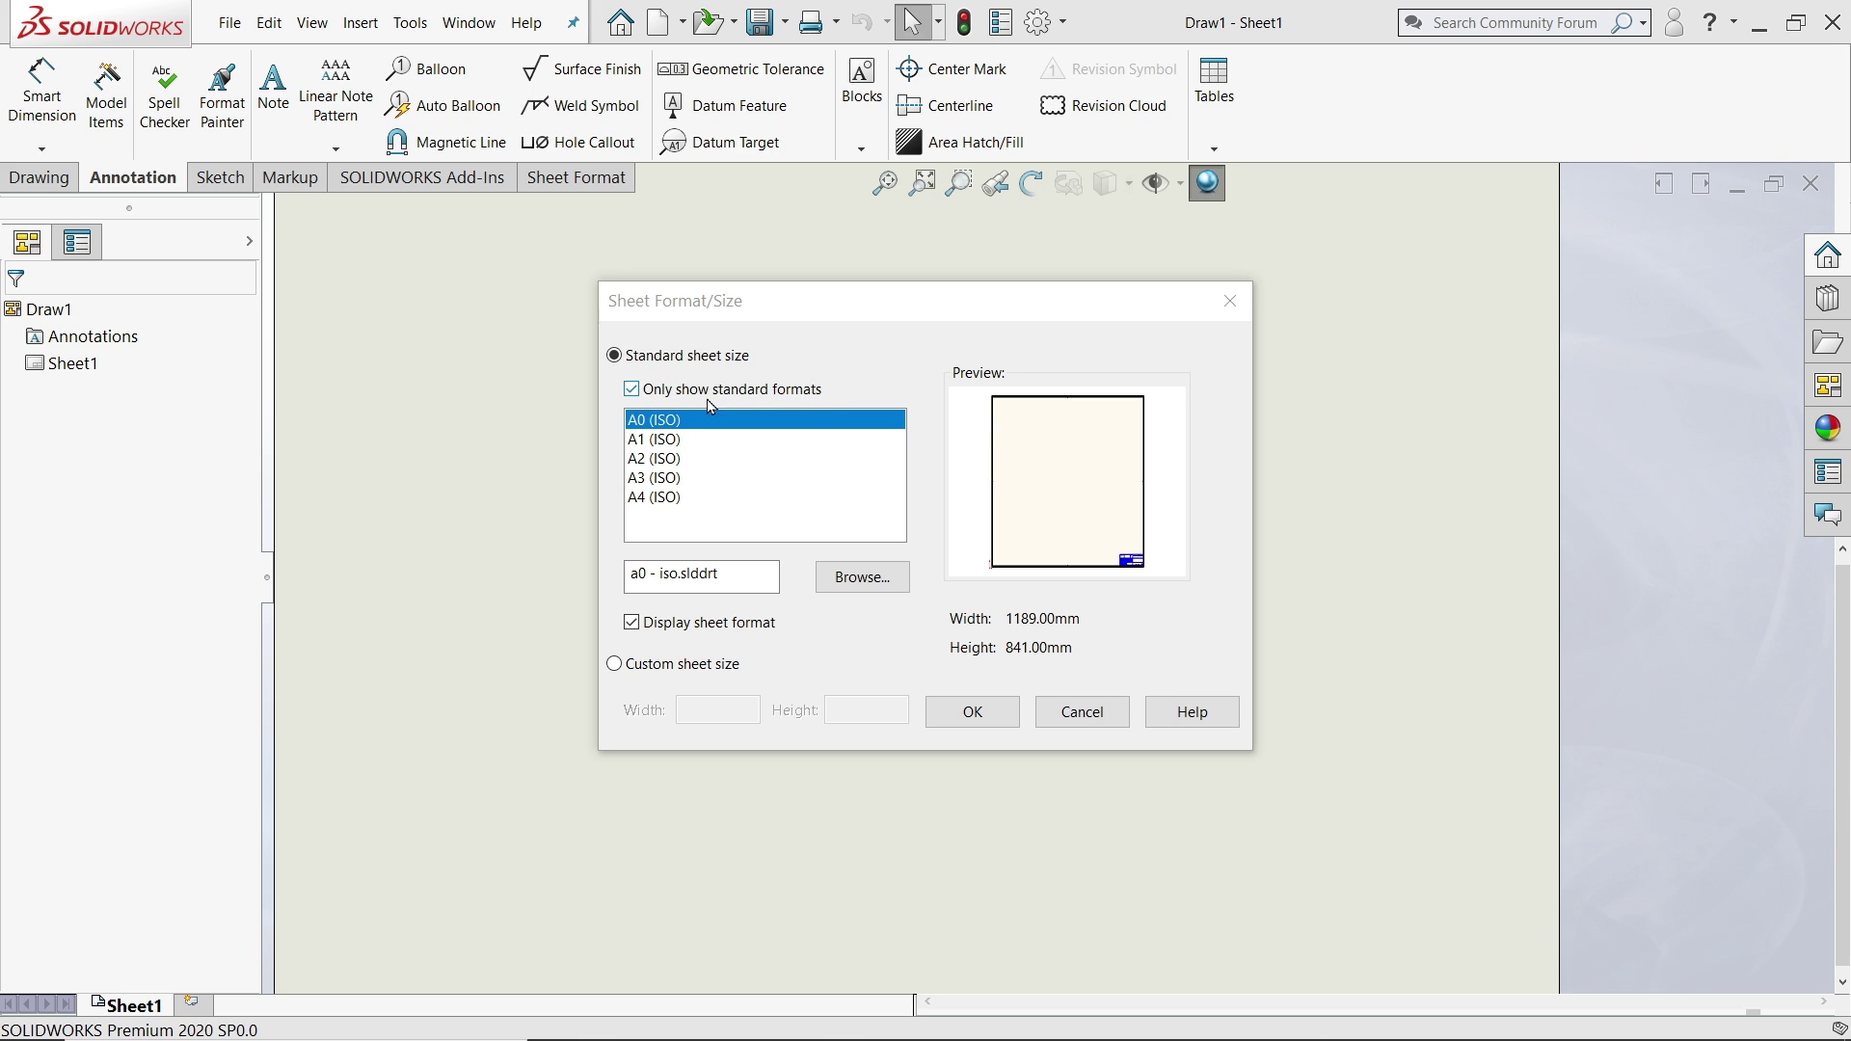
# Choose the standard A3 (ISO) 420 x 297 mm sheet format and confirm it.
pyautogui.click(632, 390)
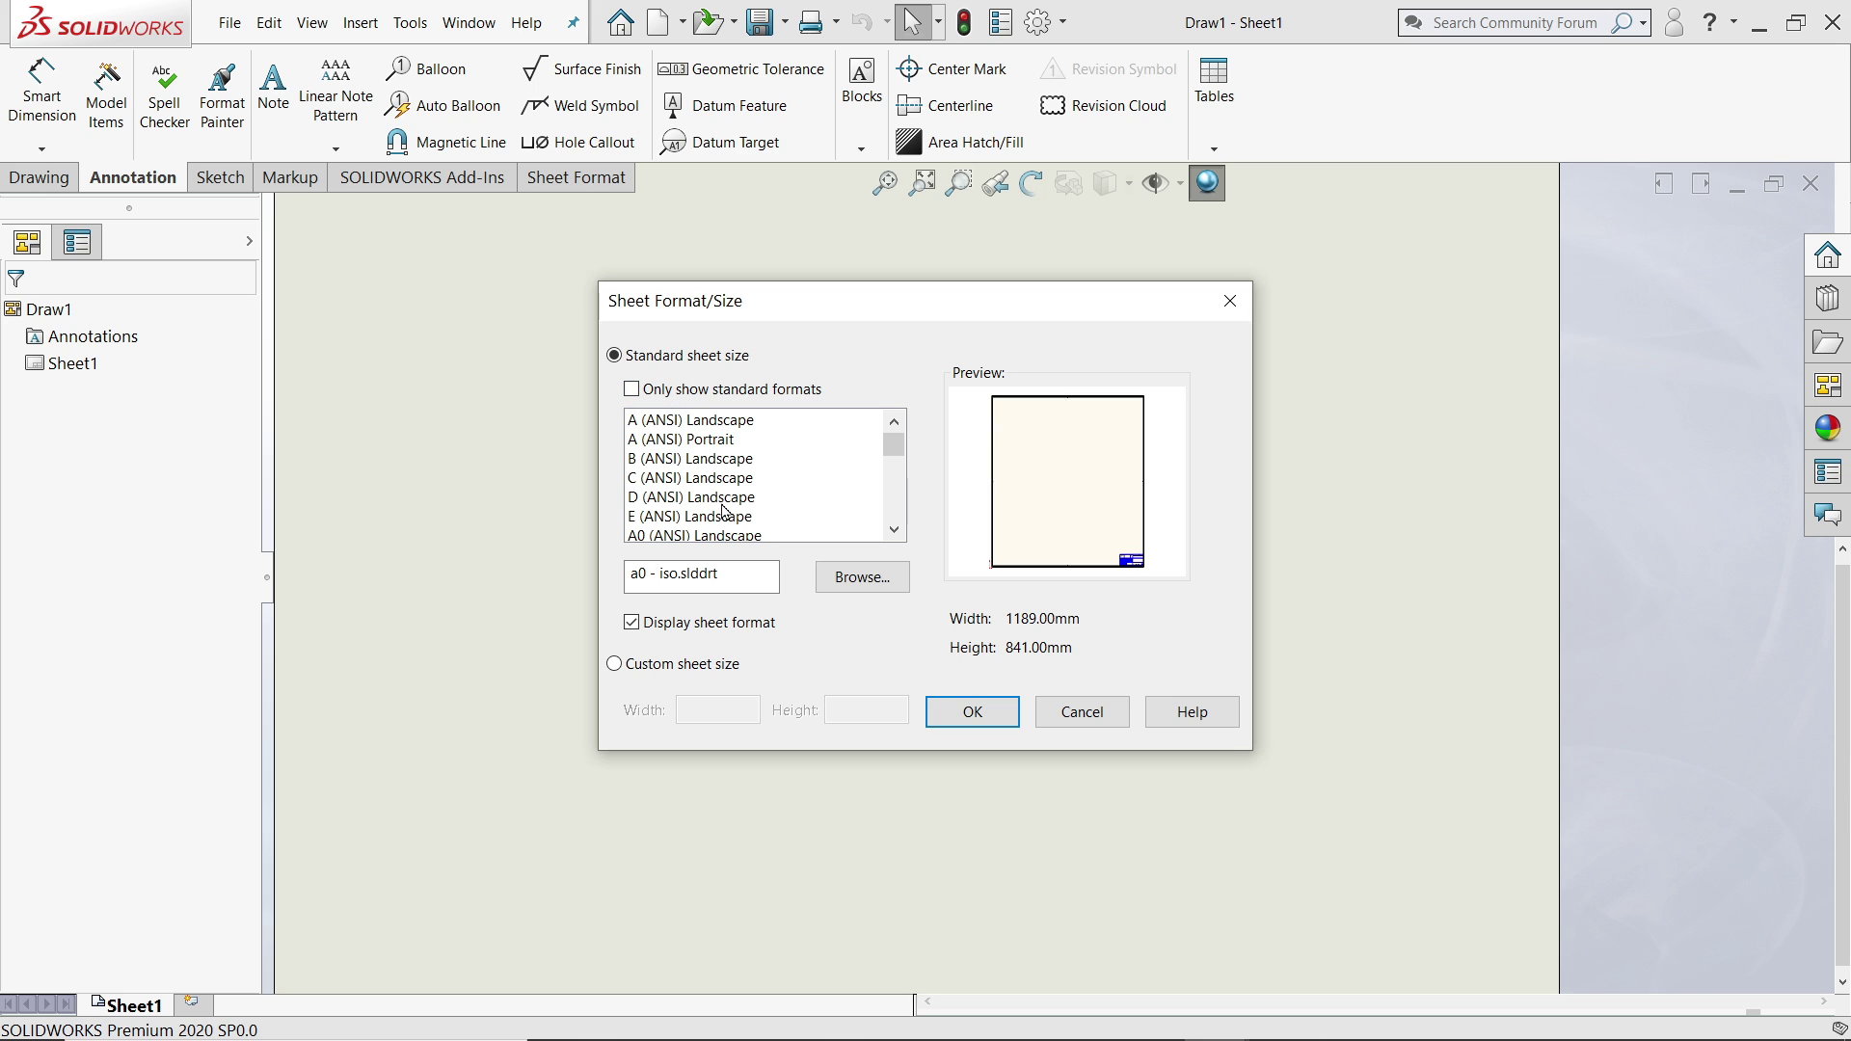
pyautogui.scroll(-10, 725, 511)
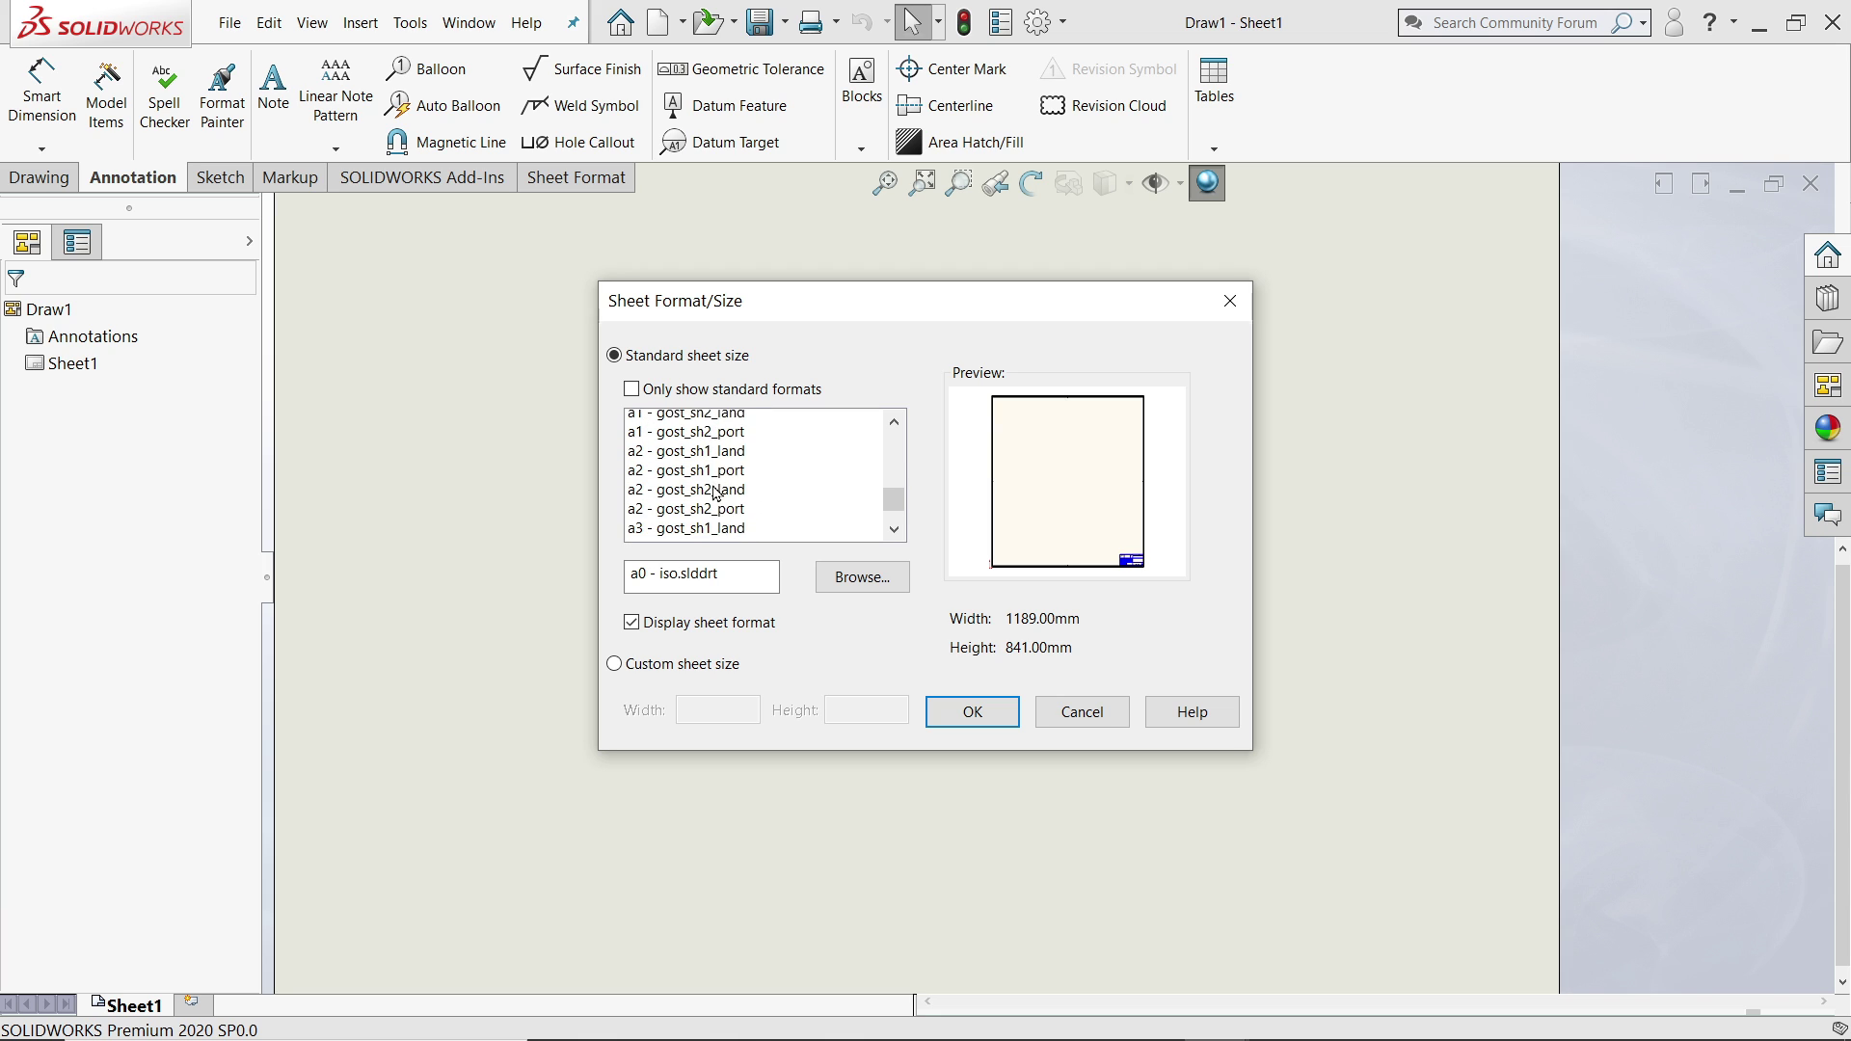
pyautogui.scroll(10, 716, 495)
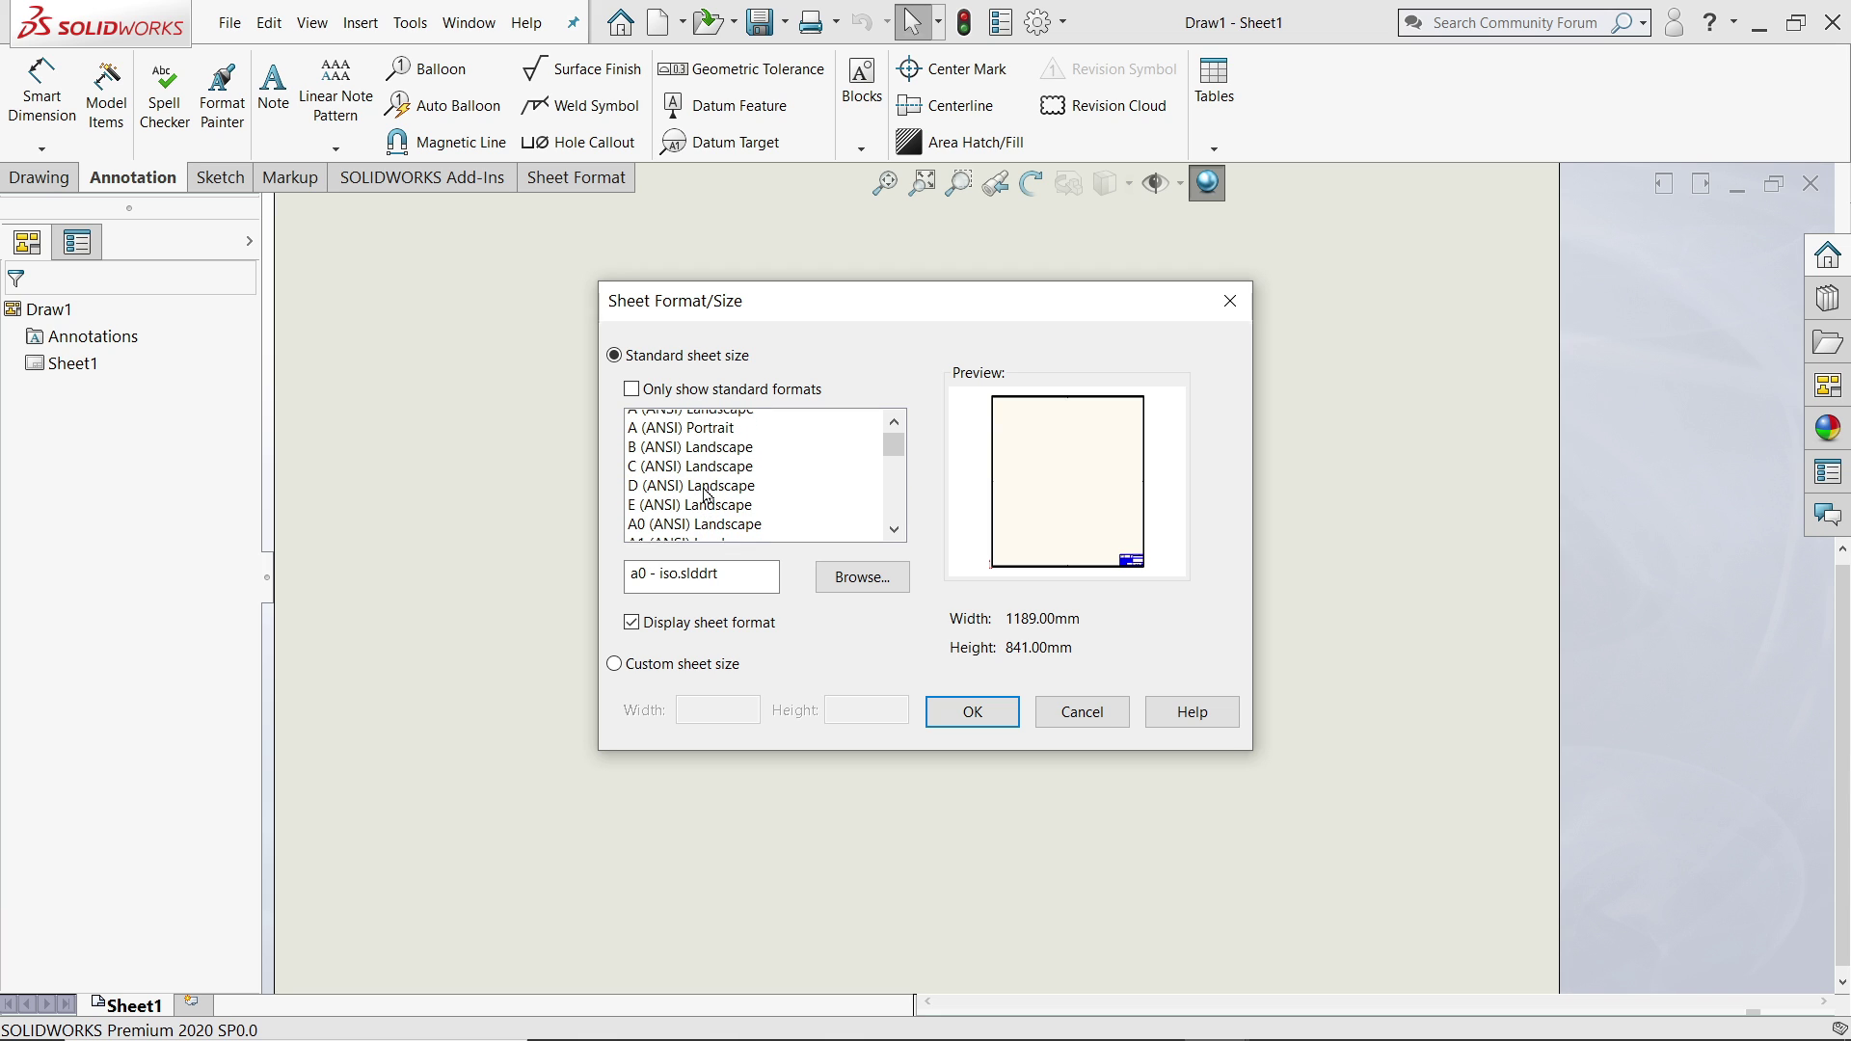
pyautogui.scroll(1, 706, 494)
pyautogui.click(633, 390)
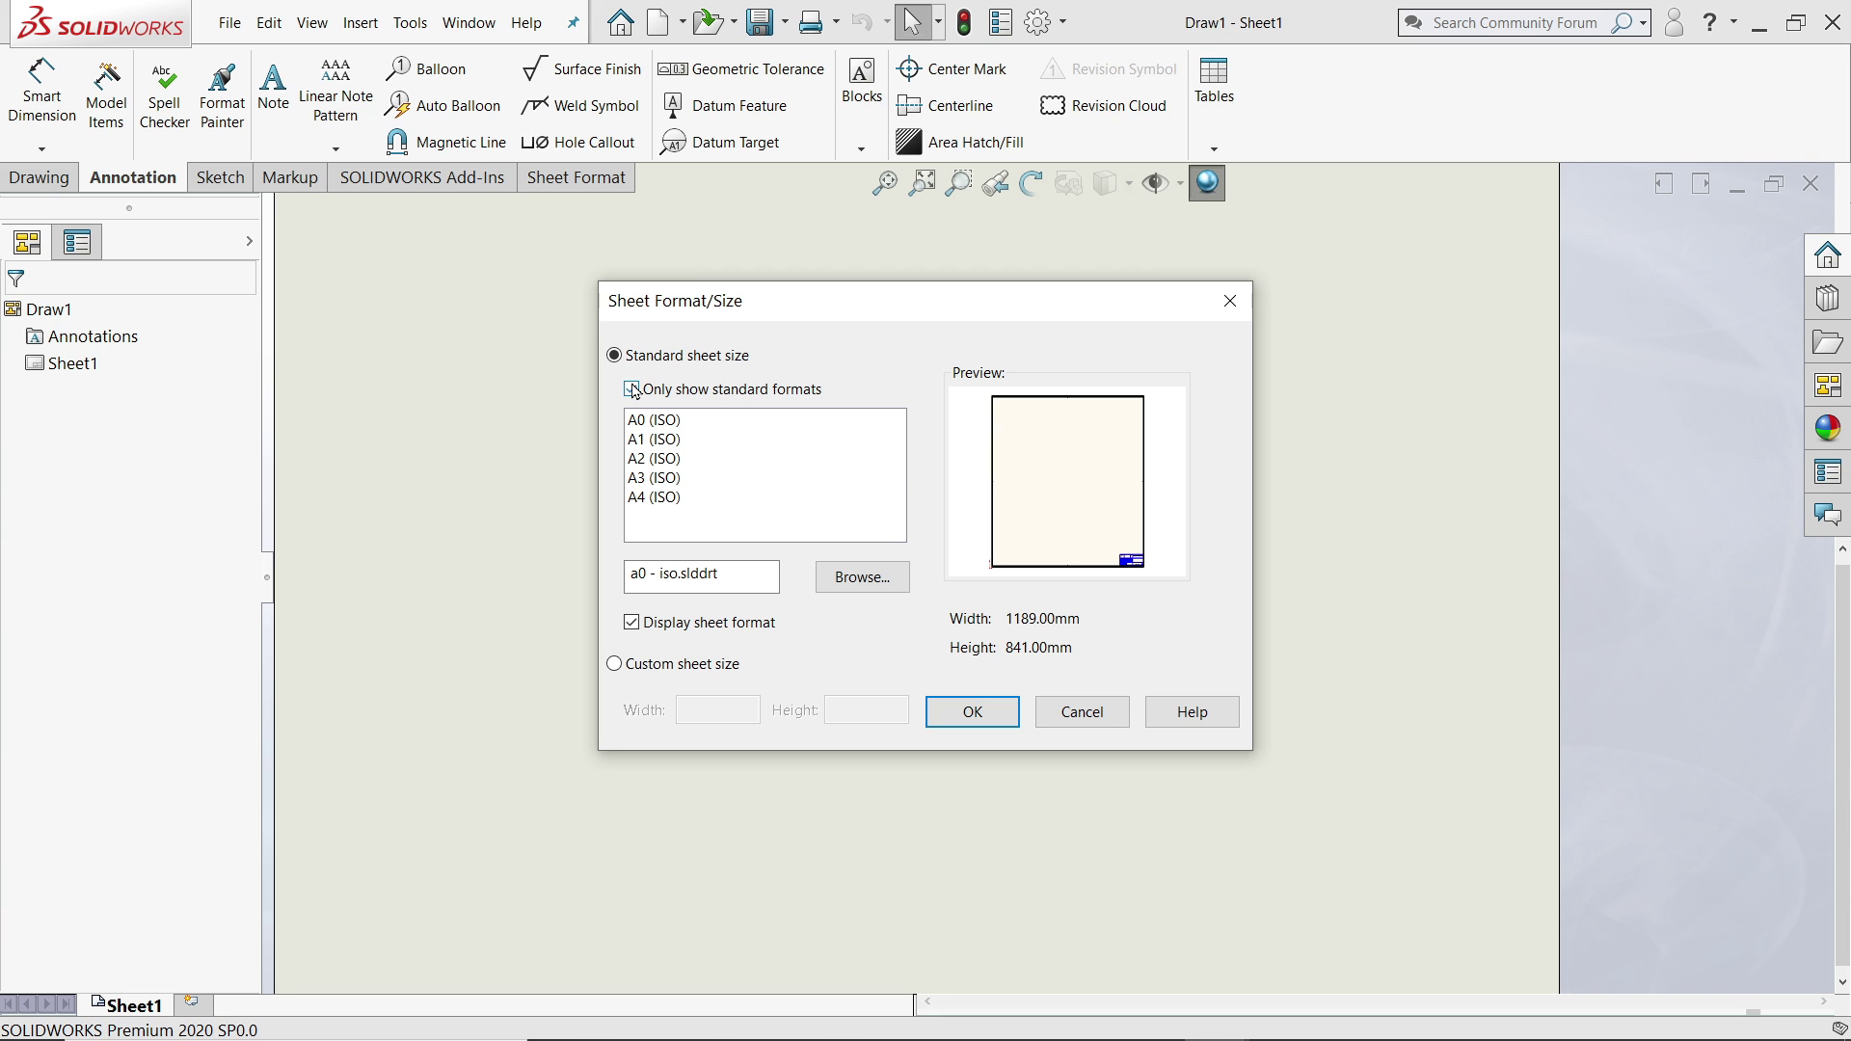
pyautogui.click(659, 480)
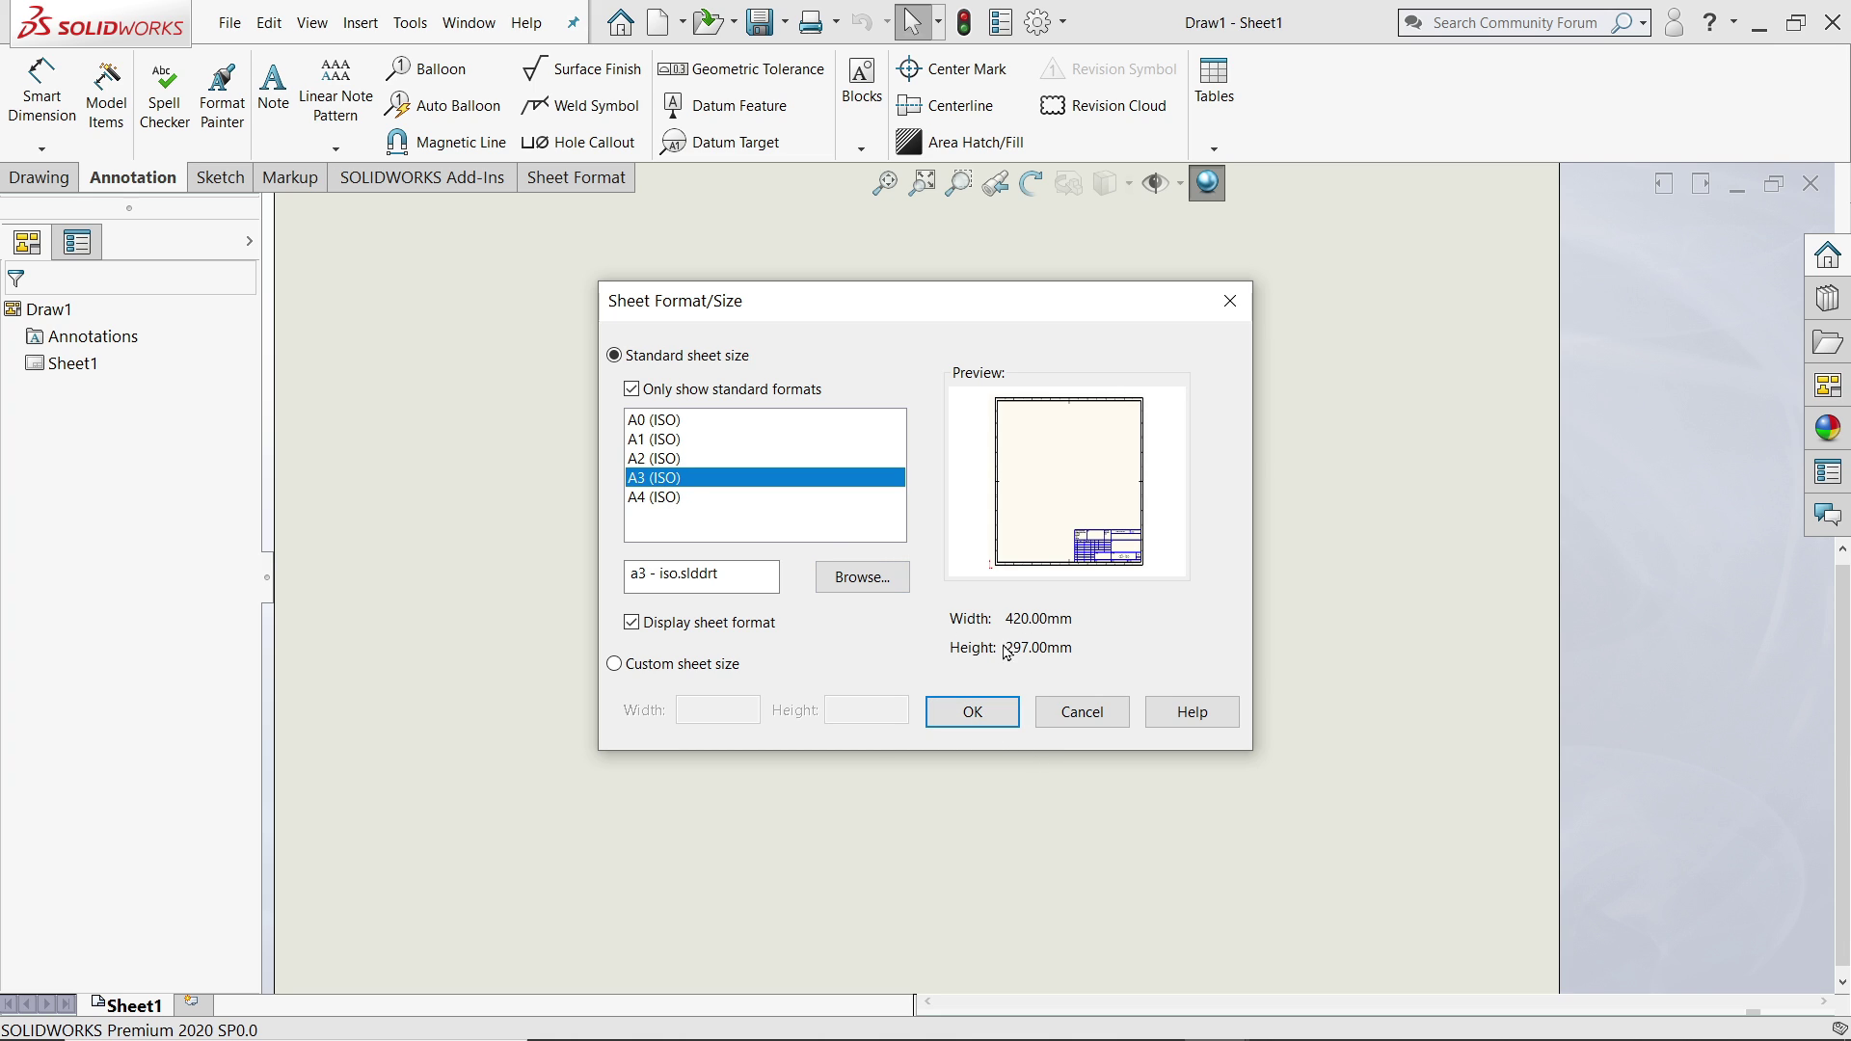
pyautogui.click(615, 665)
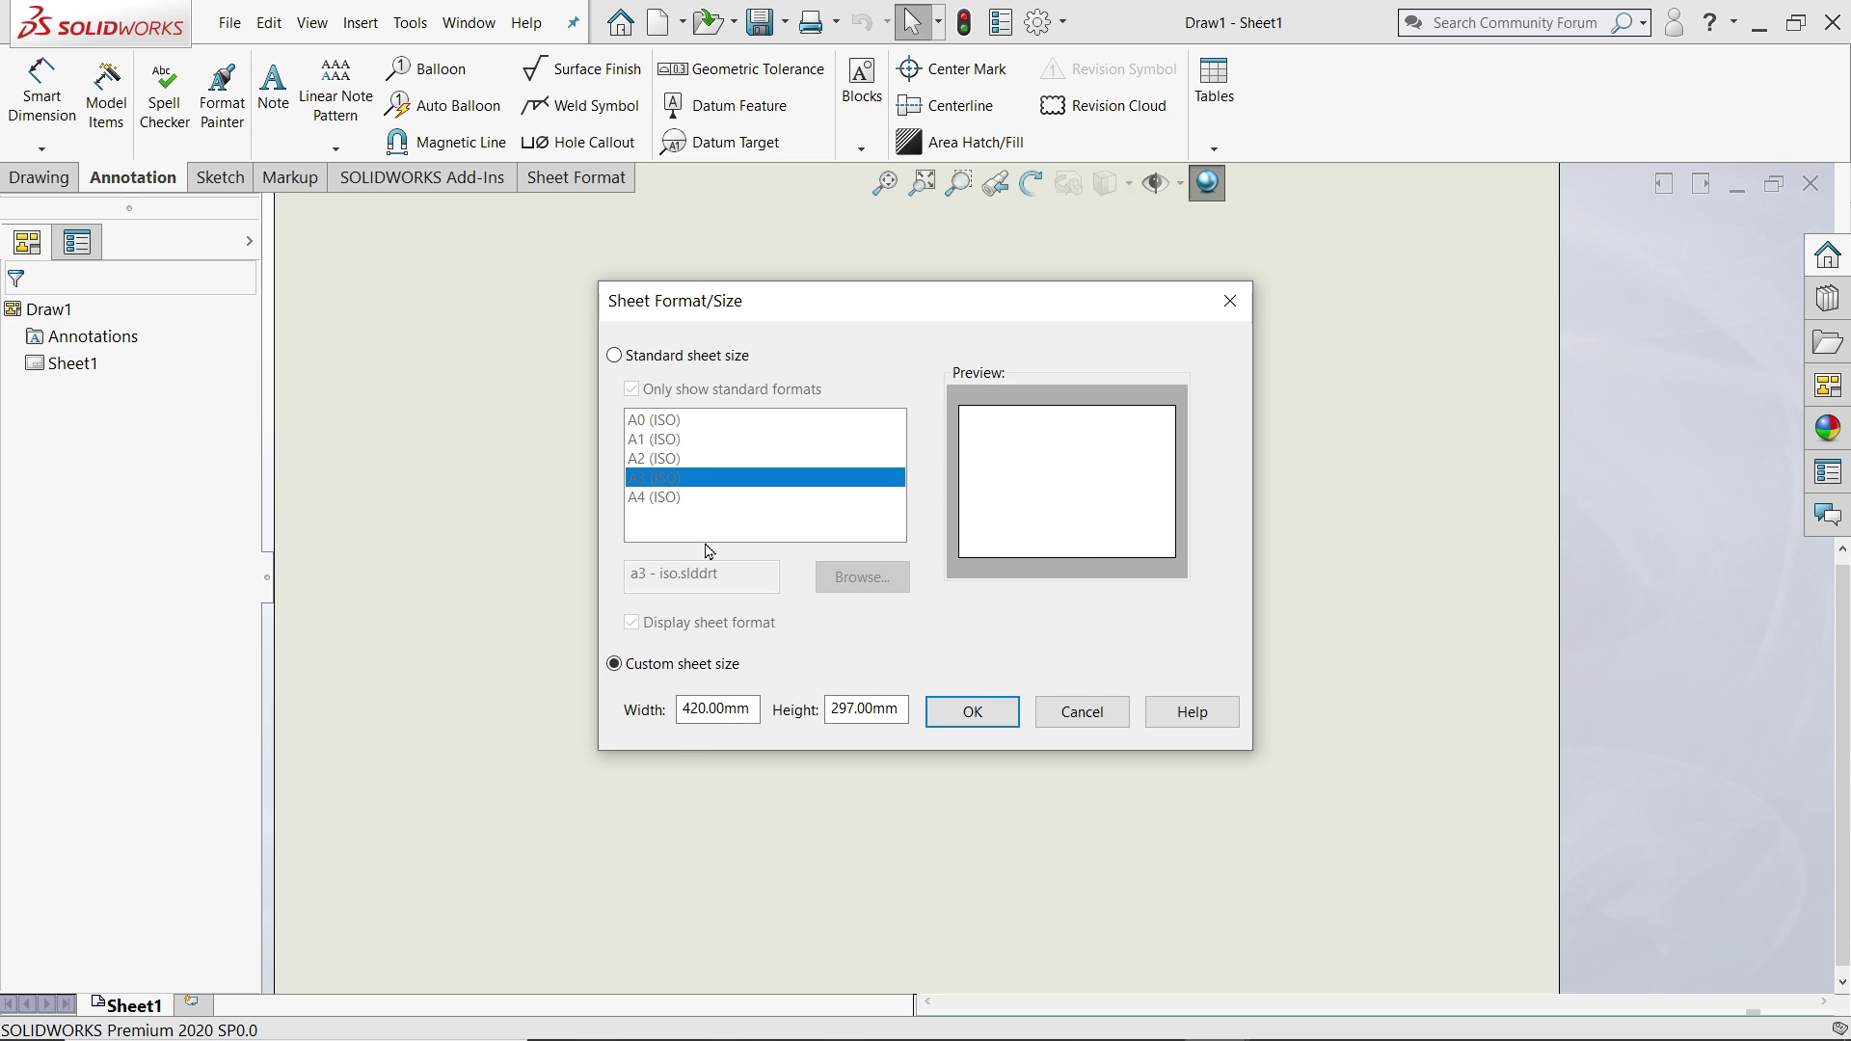
pyautogui.click(615, 355)
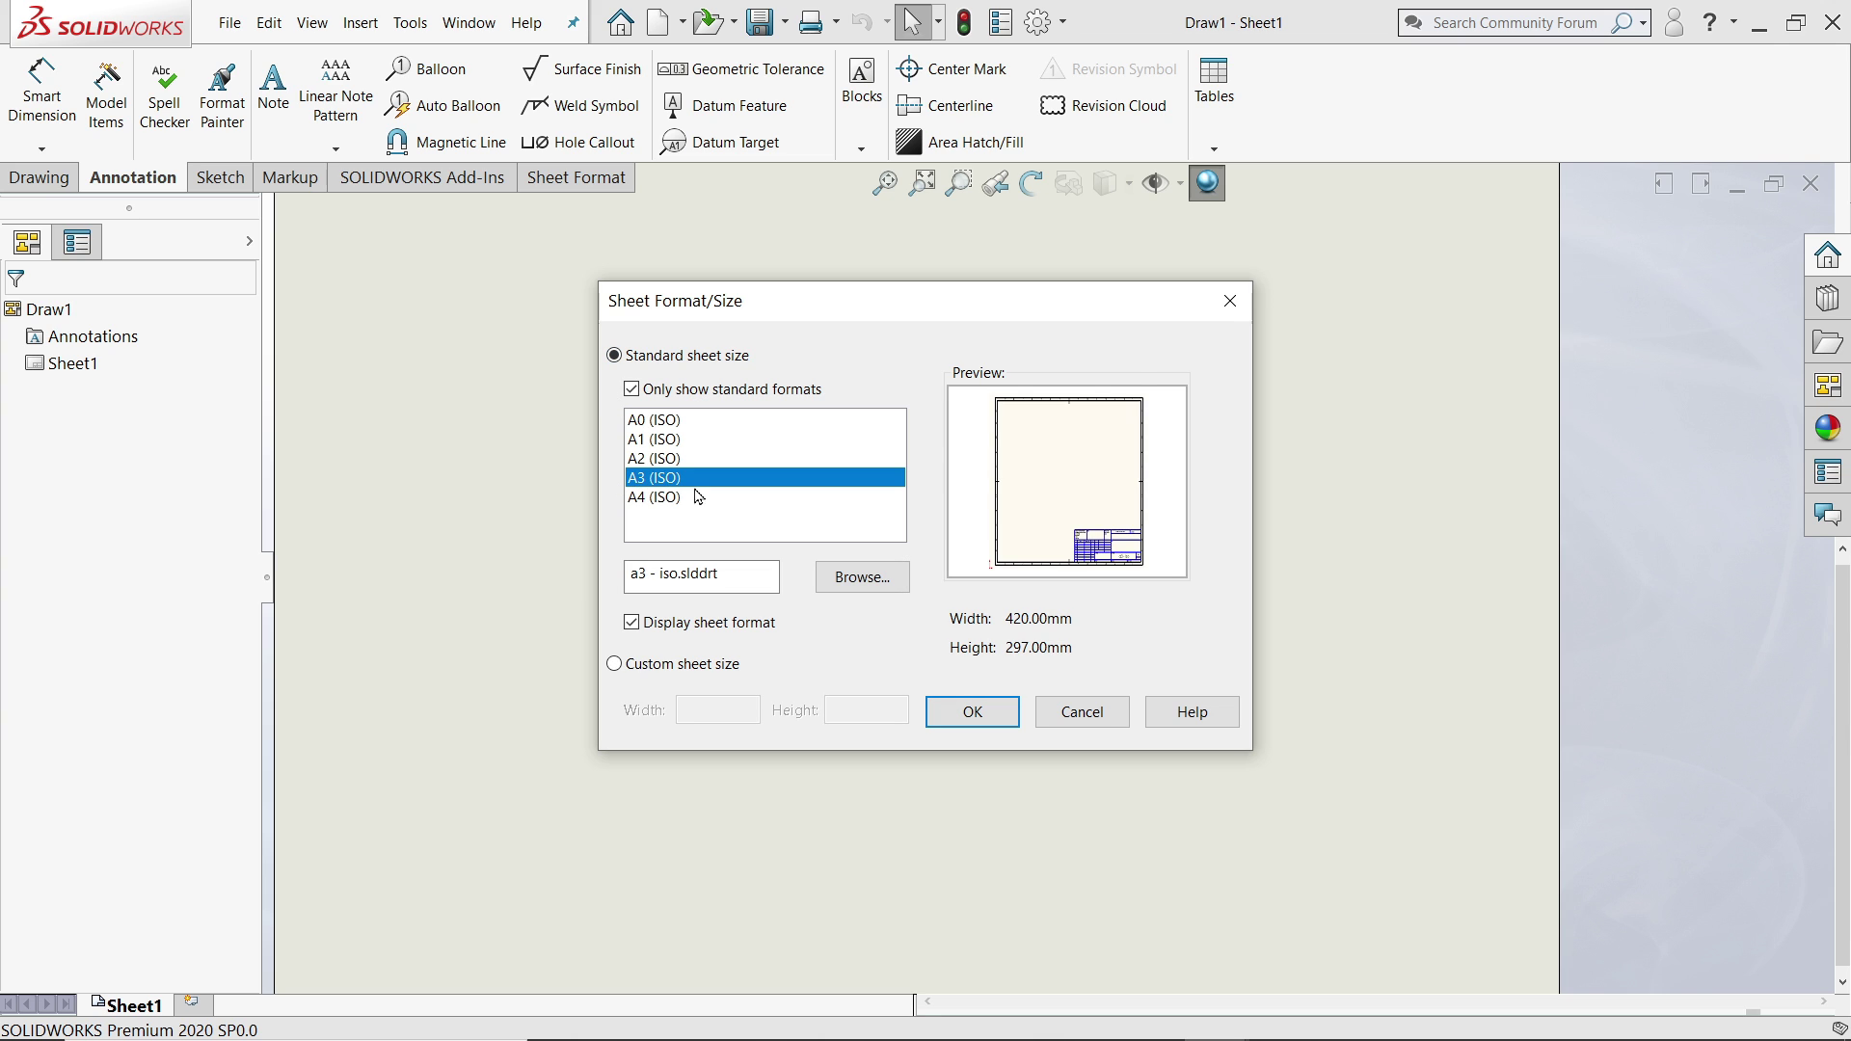
pyautogui.click(973, 712)
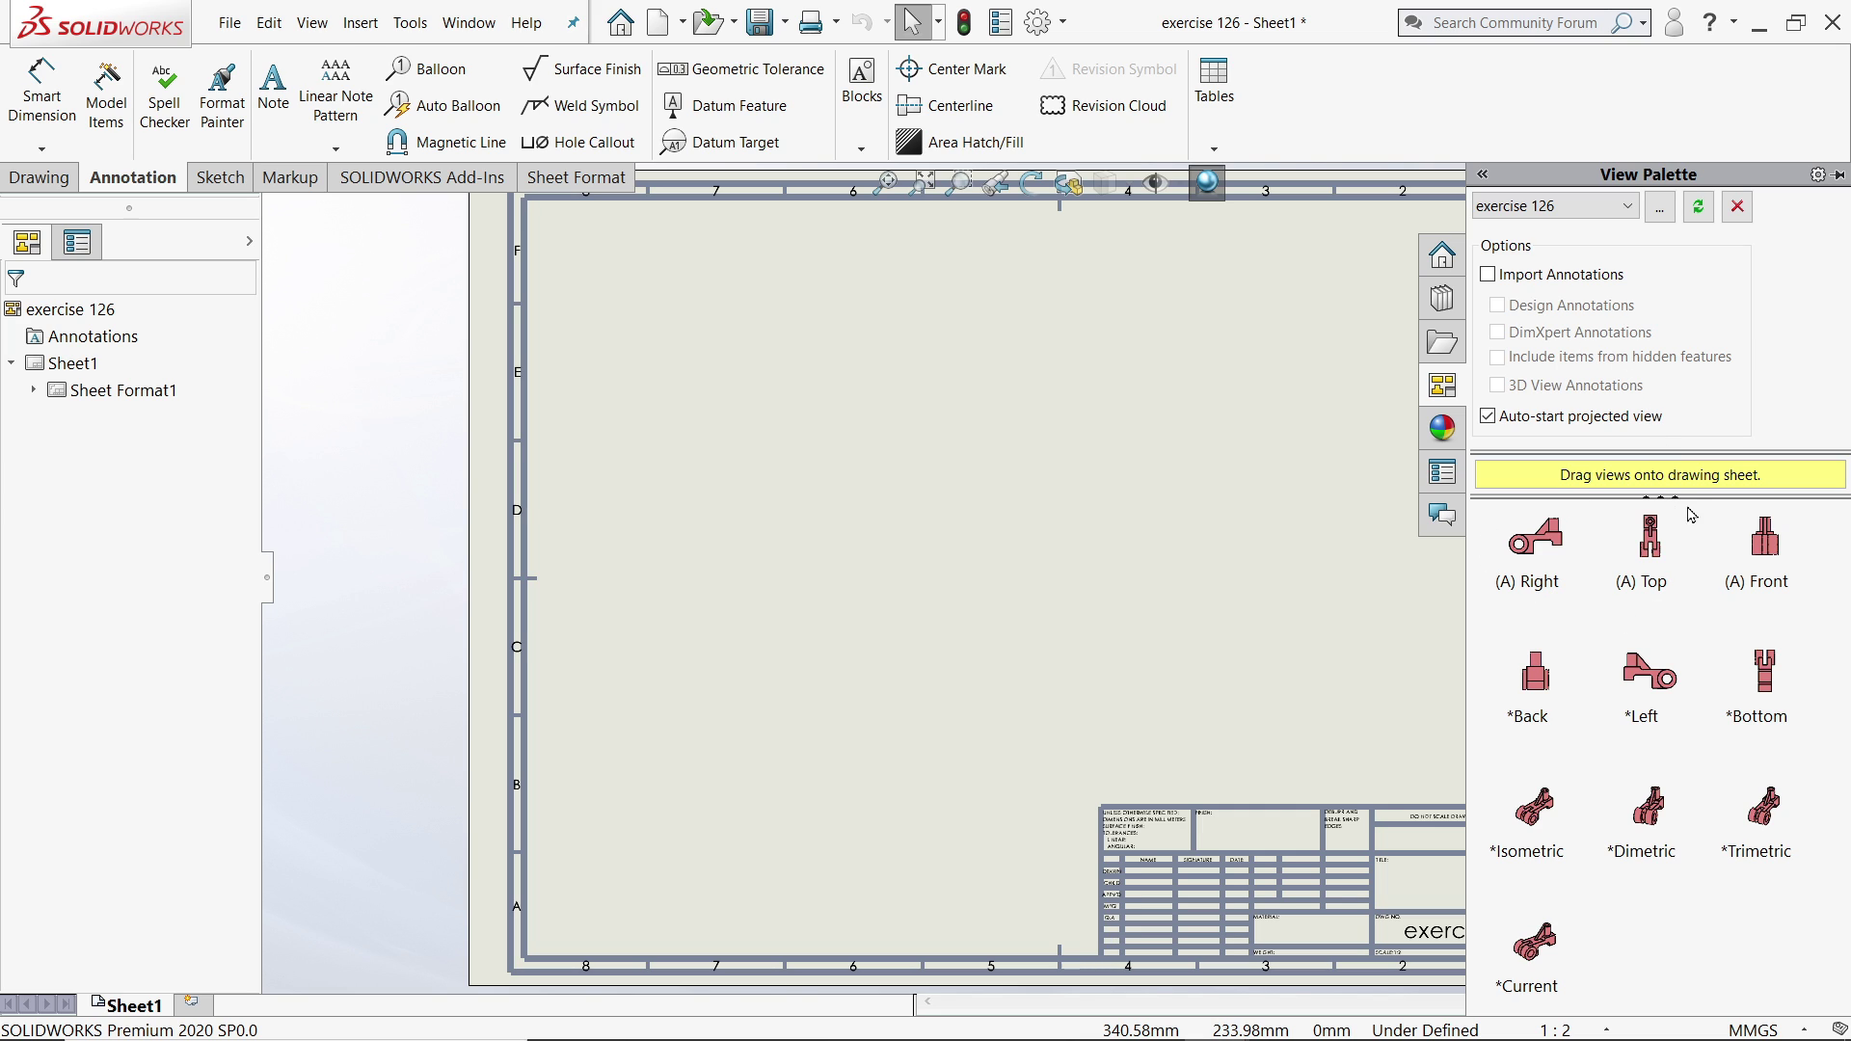
# Place the Right model view as the front view, with projected top and isometric views.
pyautogui.click(1441, 386)
pyautogui.moveTo(1542, 575)
pyautogui.mouseDown()
pyautogui.moveTo(1219, 557)
pyautogui.moveTo(835, 571)
pyautogui.mouseUp()
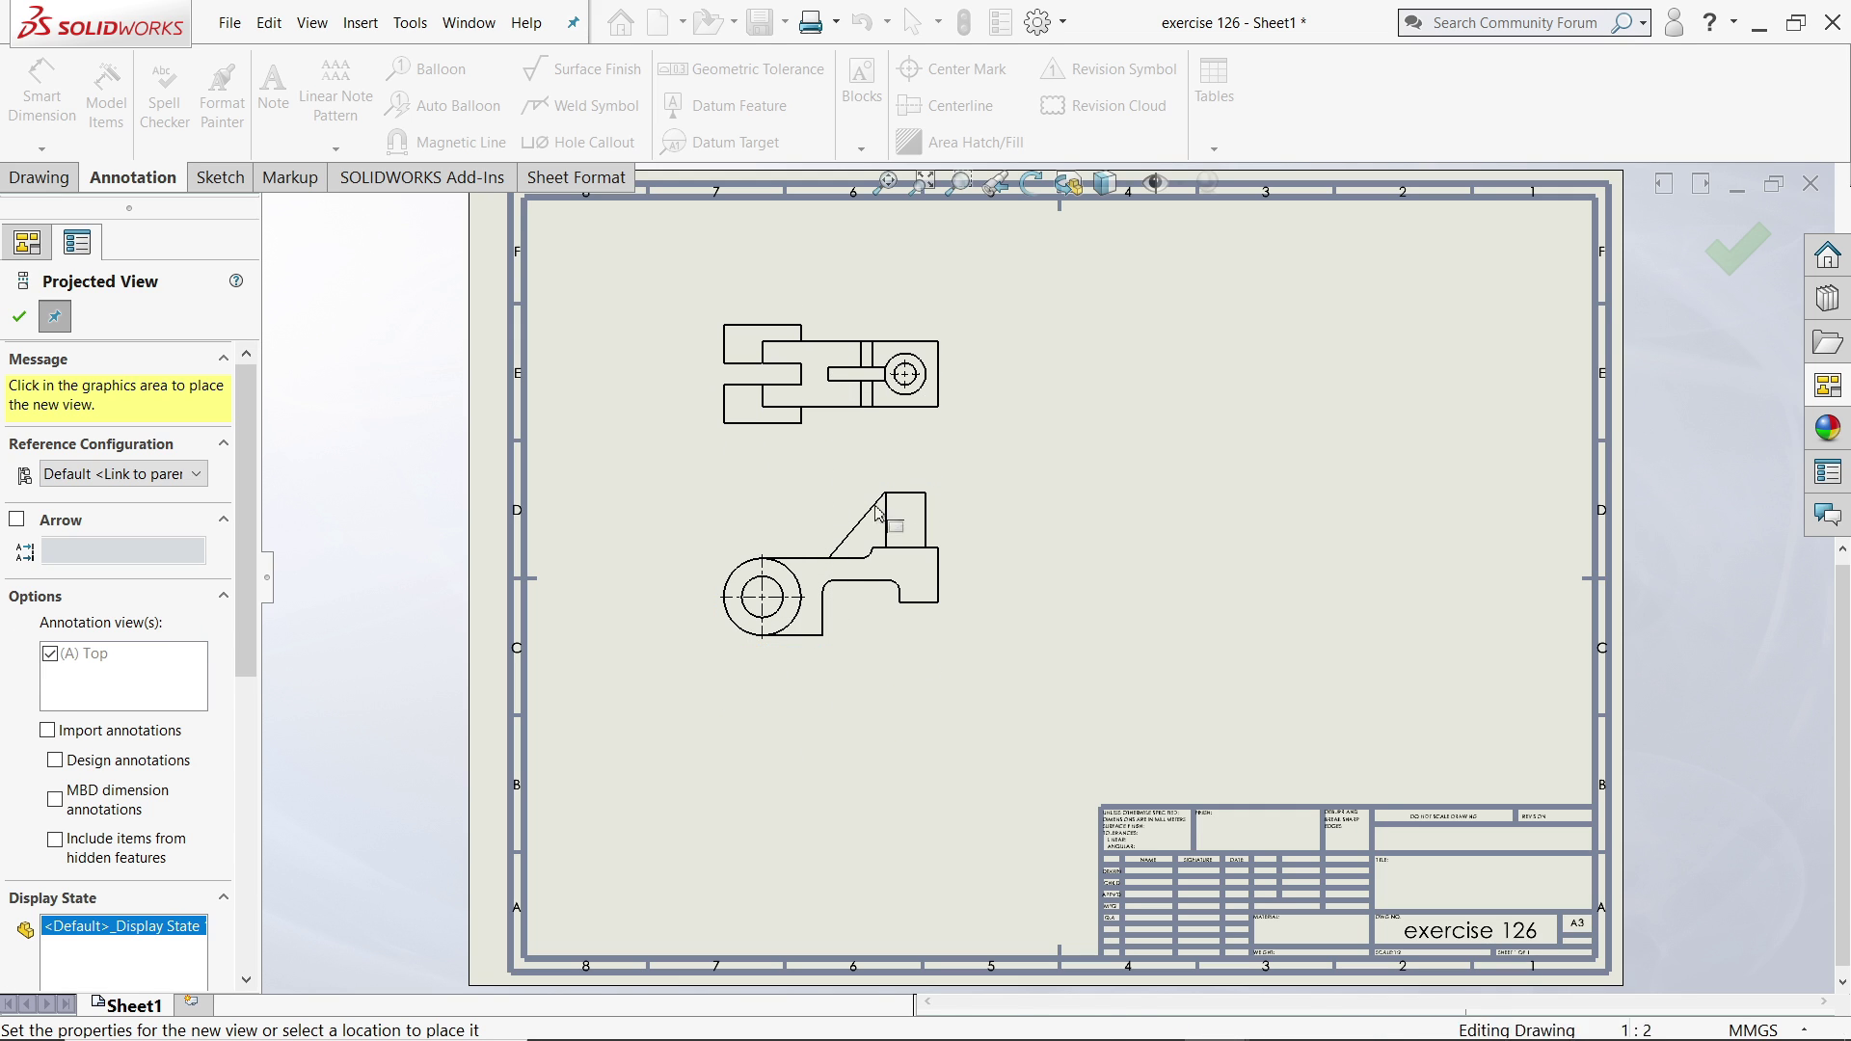
pyautogui.click(824, 382)
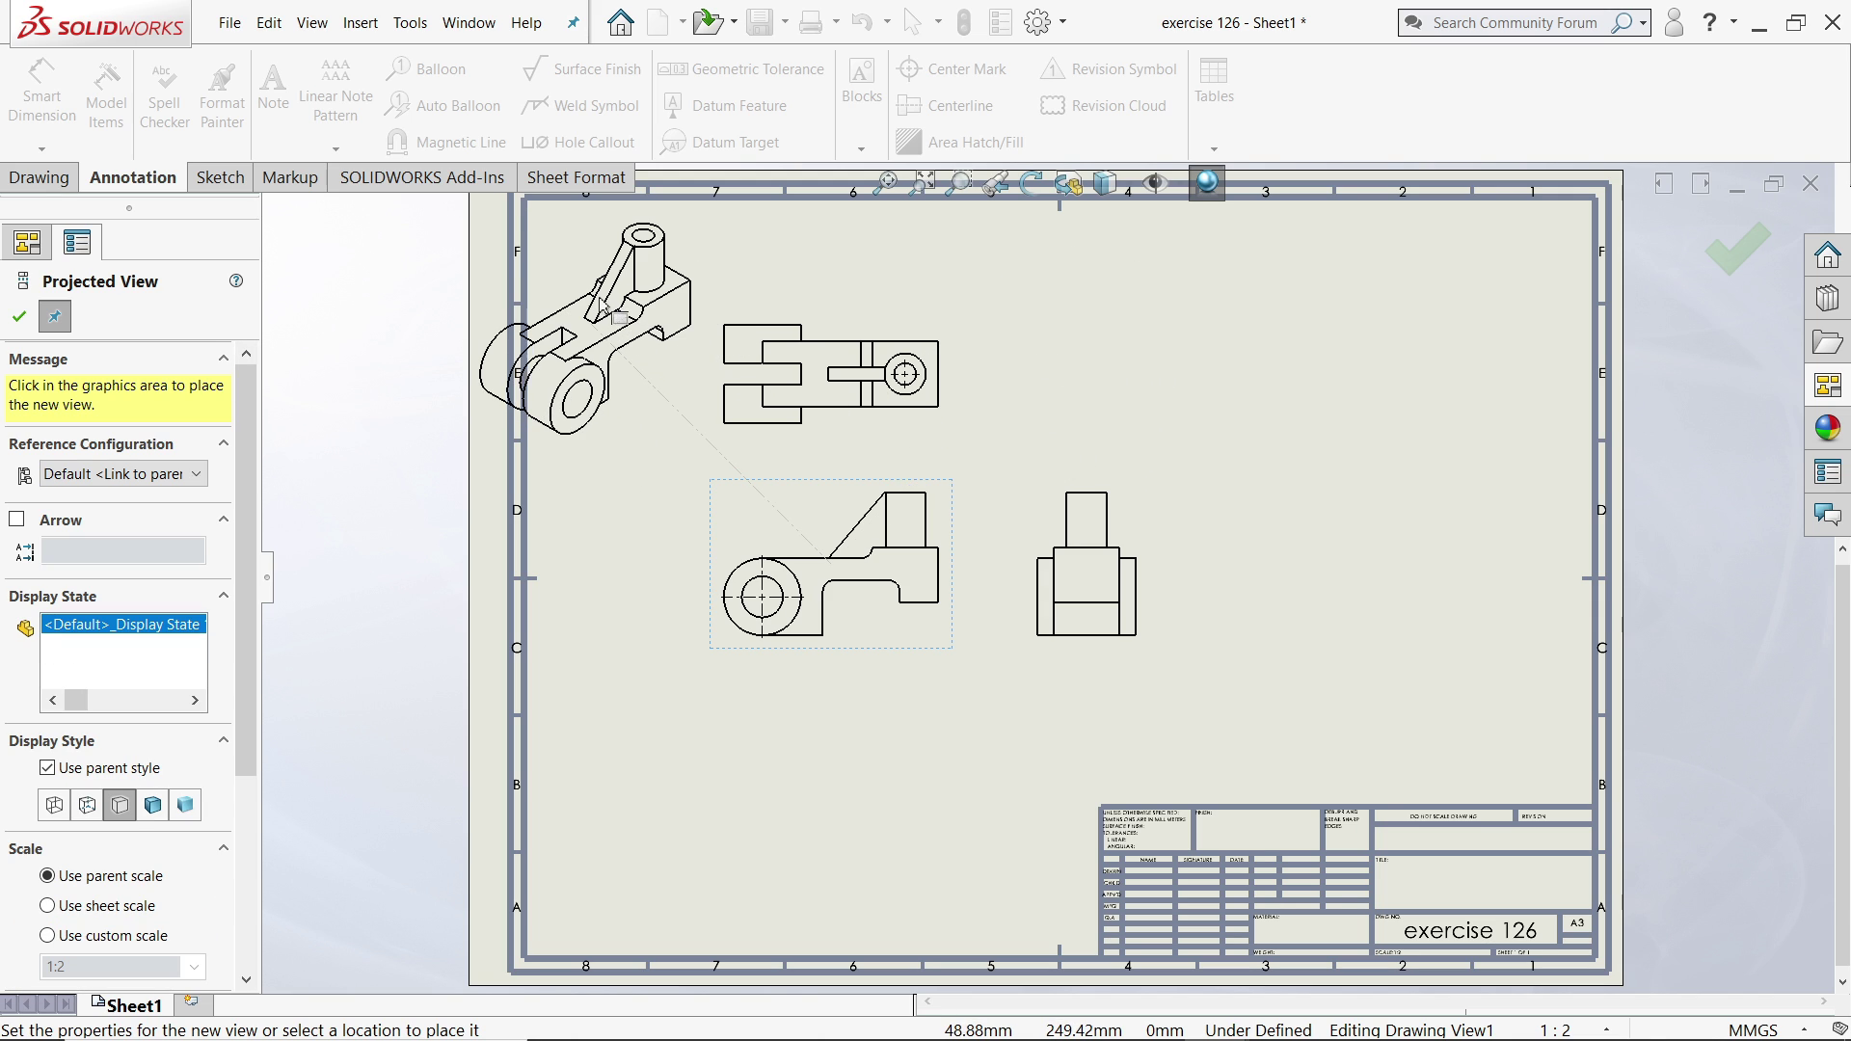
pyautogui.click(577, 320)
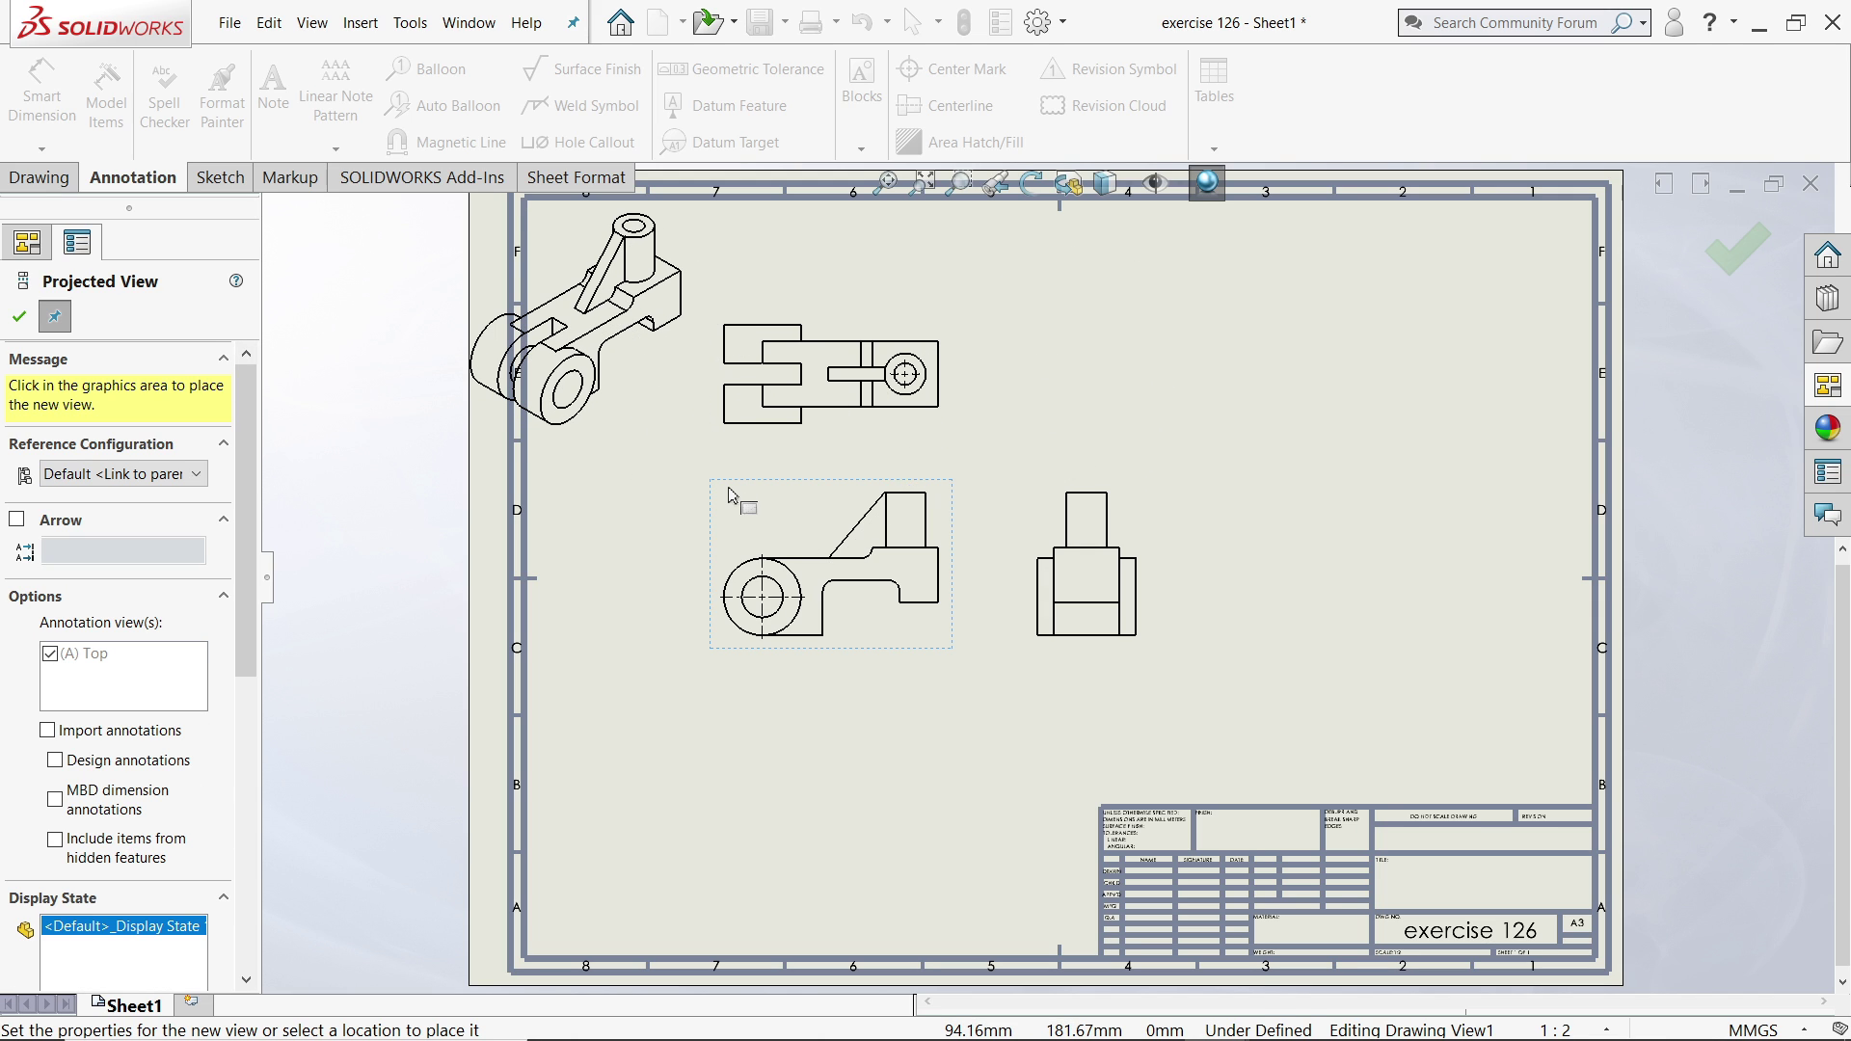
pyautogui.click(19, 322)
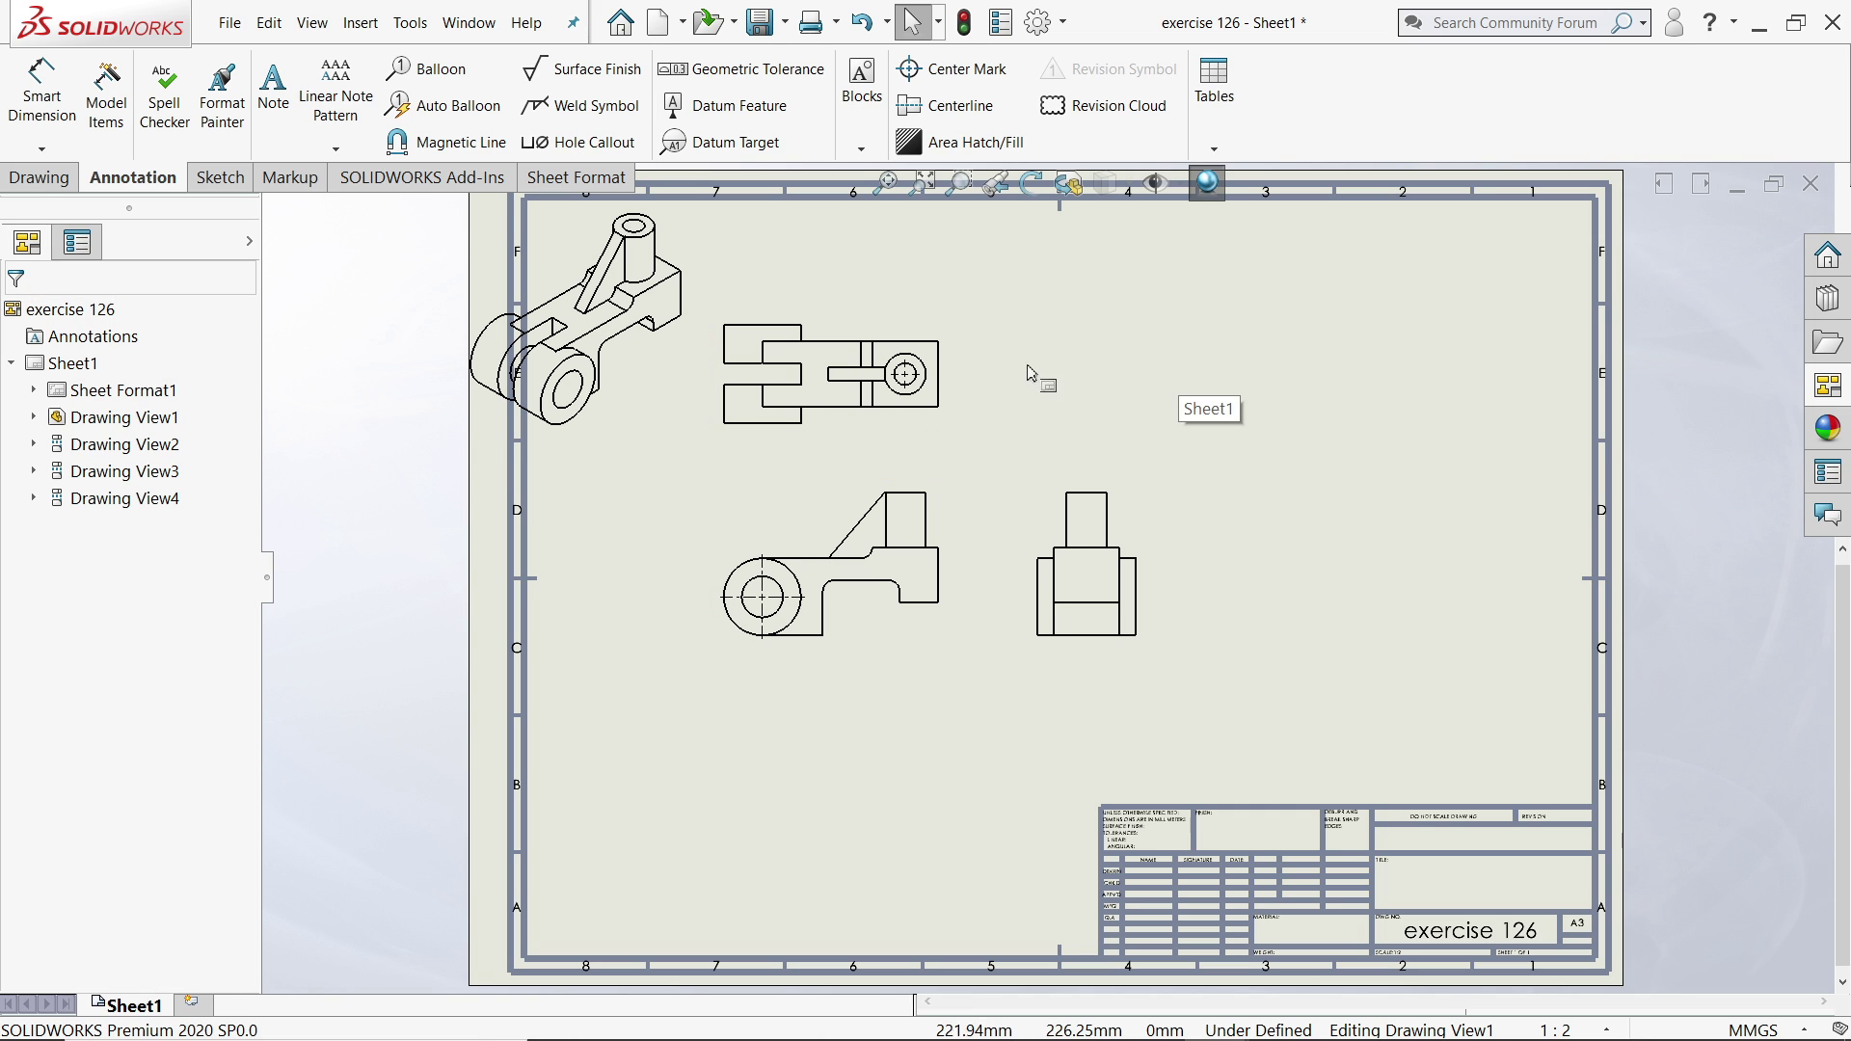
# Move the isometric view to the sheet's top right.
pyautogui.click(710, 454)
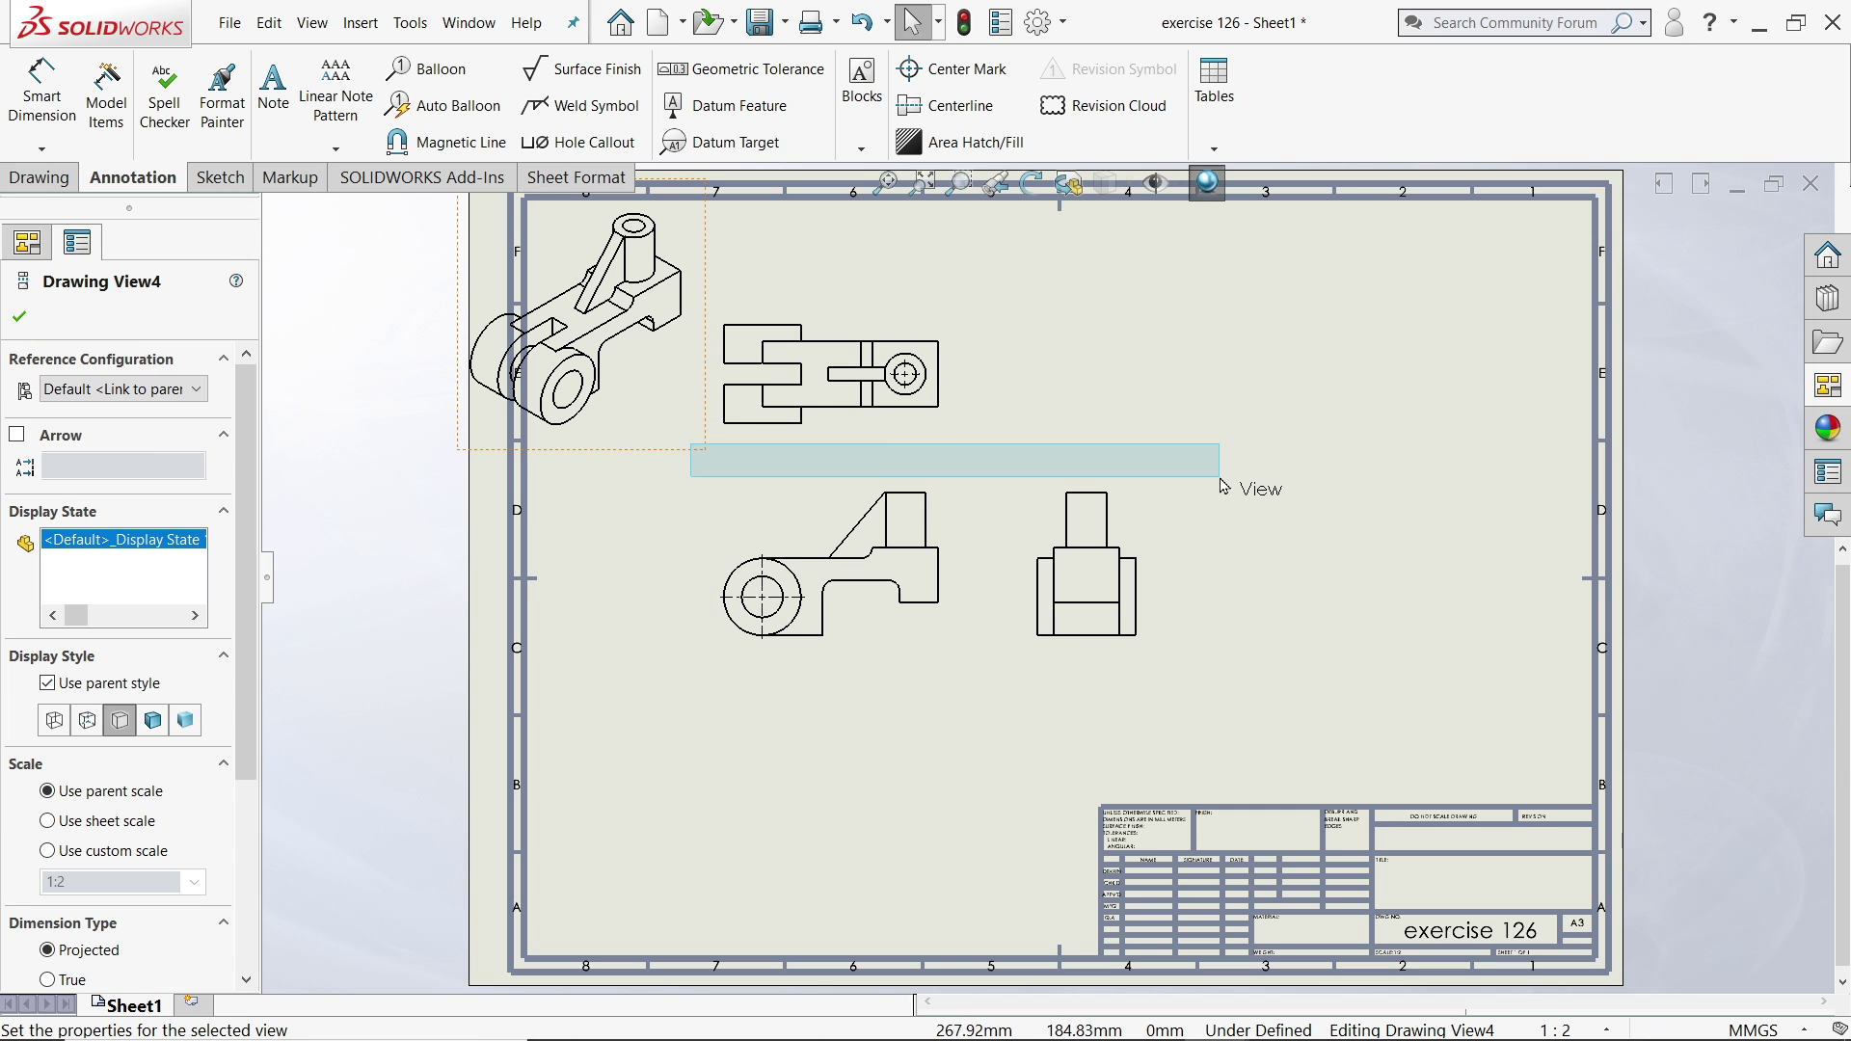
pyautogui.press('Escape')
pyautogui.moveTo(665, 437)
pyautogui.mouseDown()
pyautogui.moveTo(785, 475)
pyautogui.moveTo(1417, 524)
pyautogui.moveTo(1505, 505)
pyautogui.mouseUp()
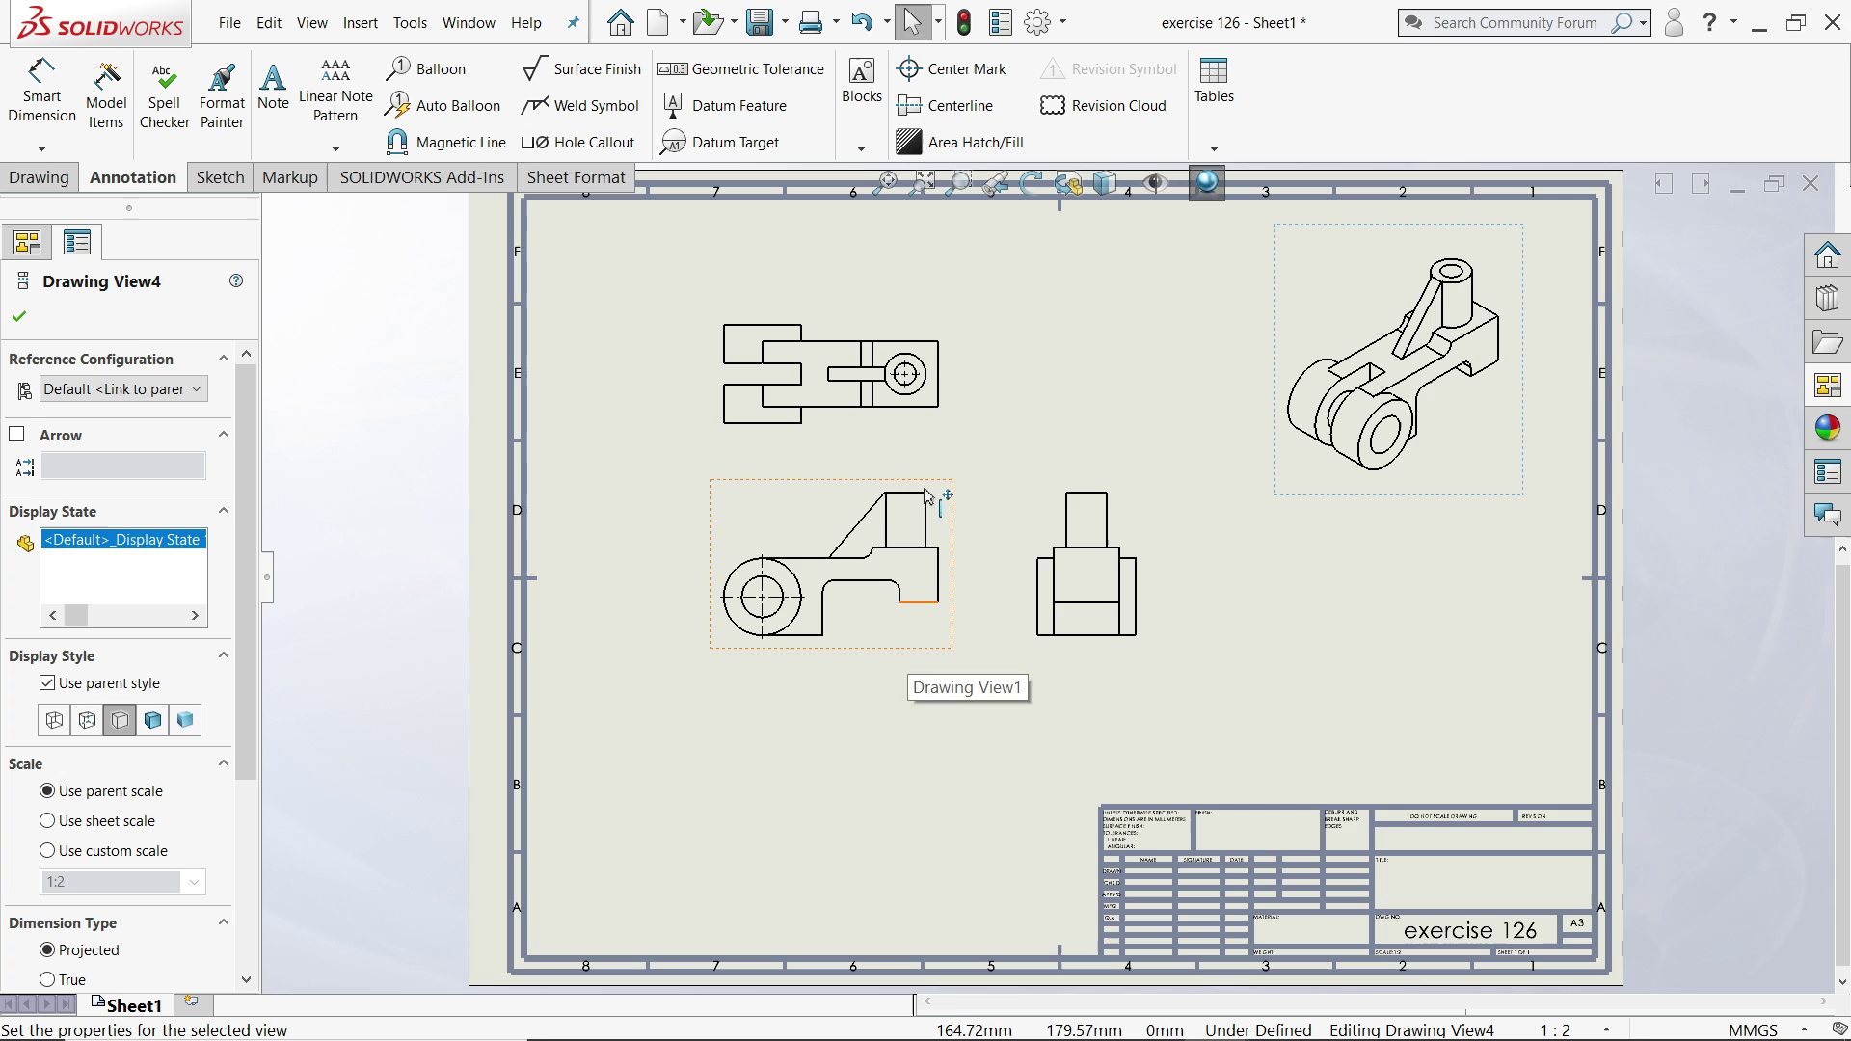
# Replace the old top view with a new projected top view above the front view.
pyautogui.click(938, 433)
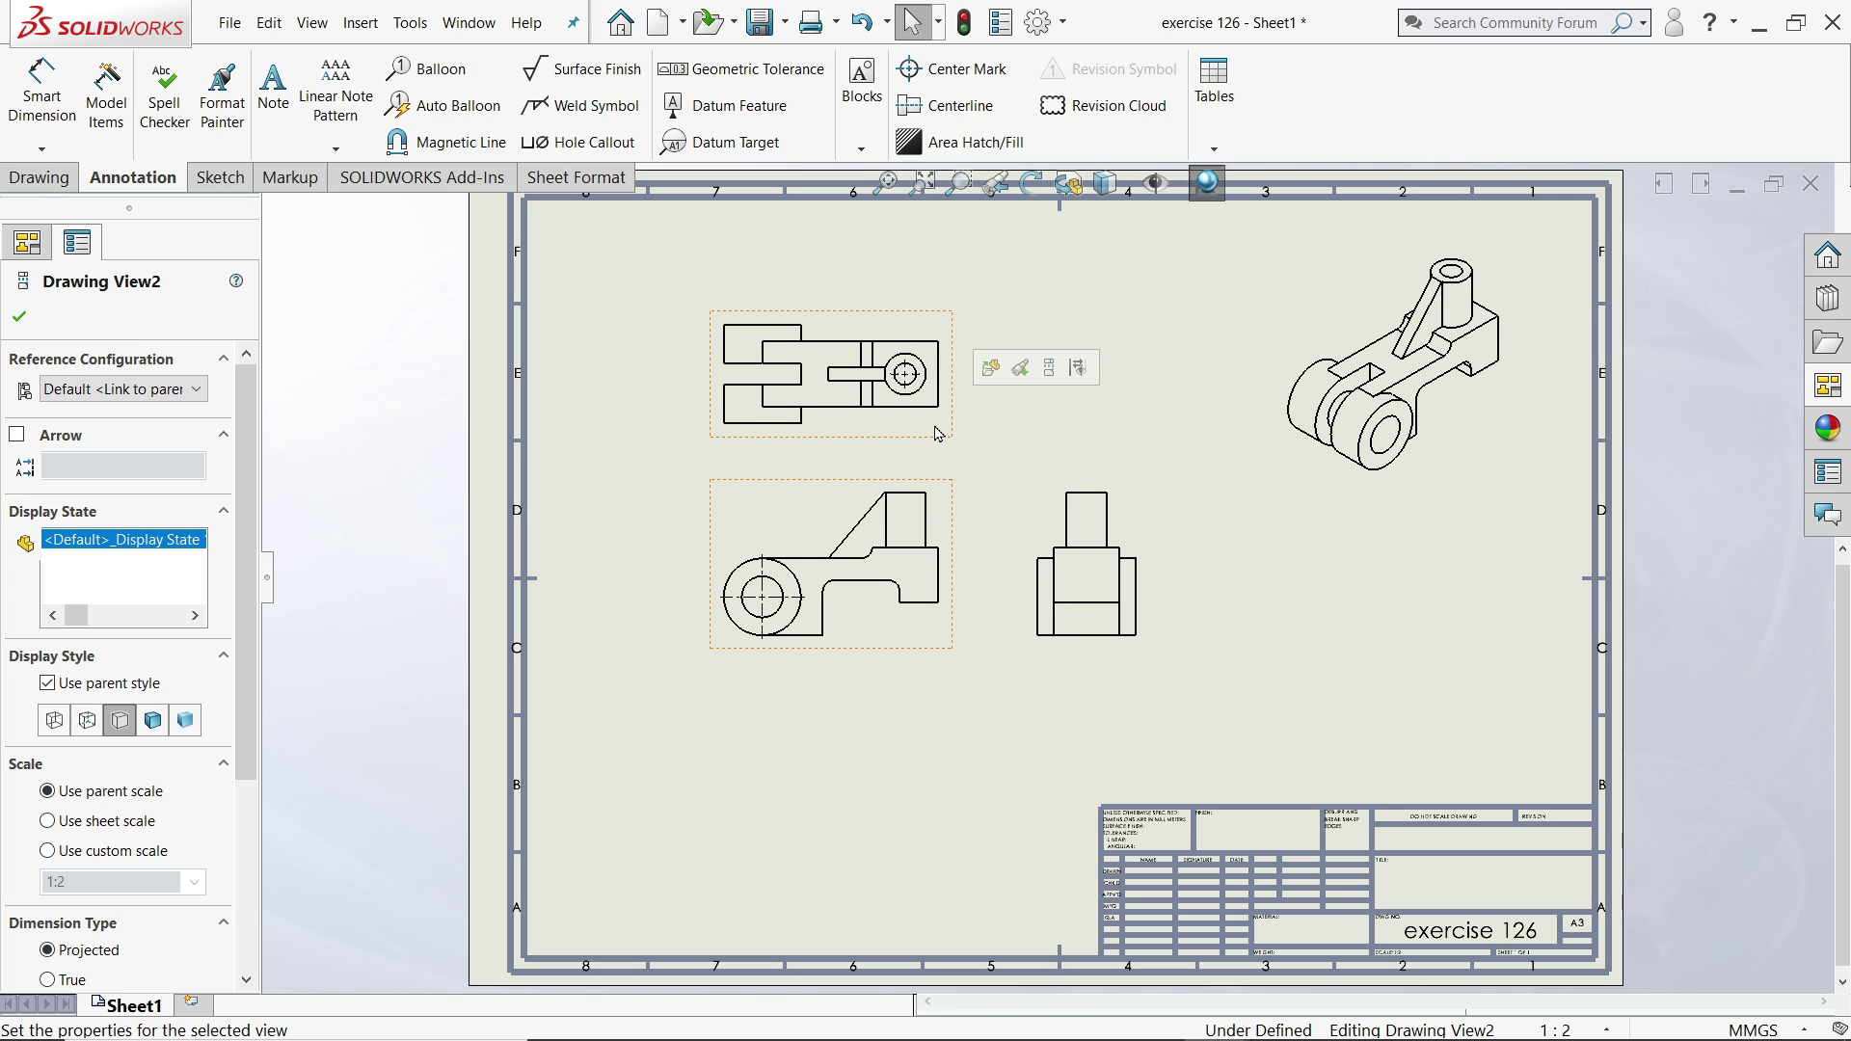
pyautogui.press('Delete')
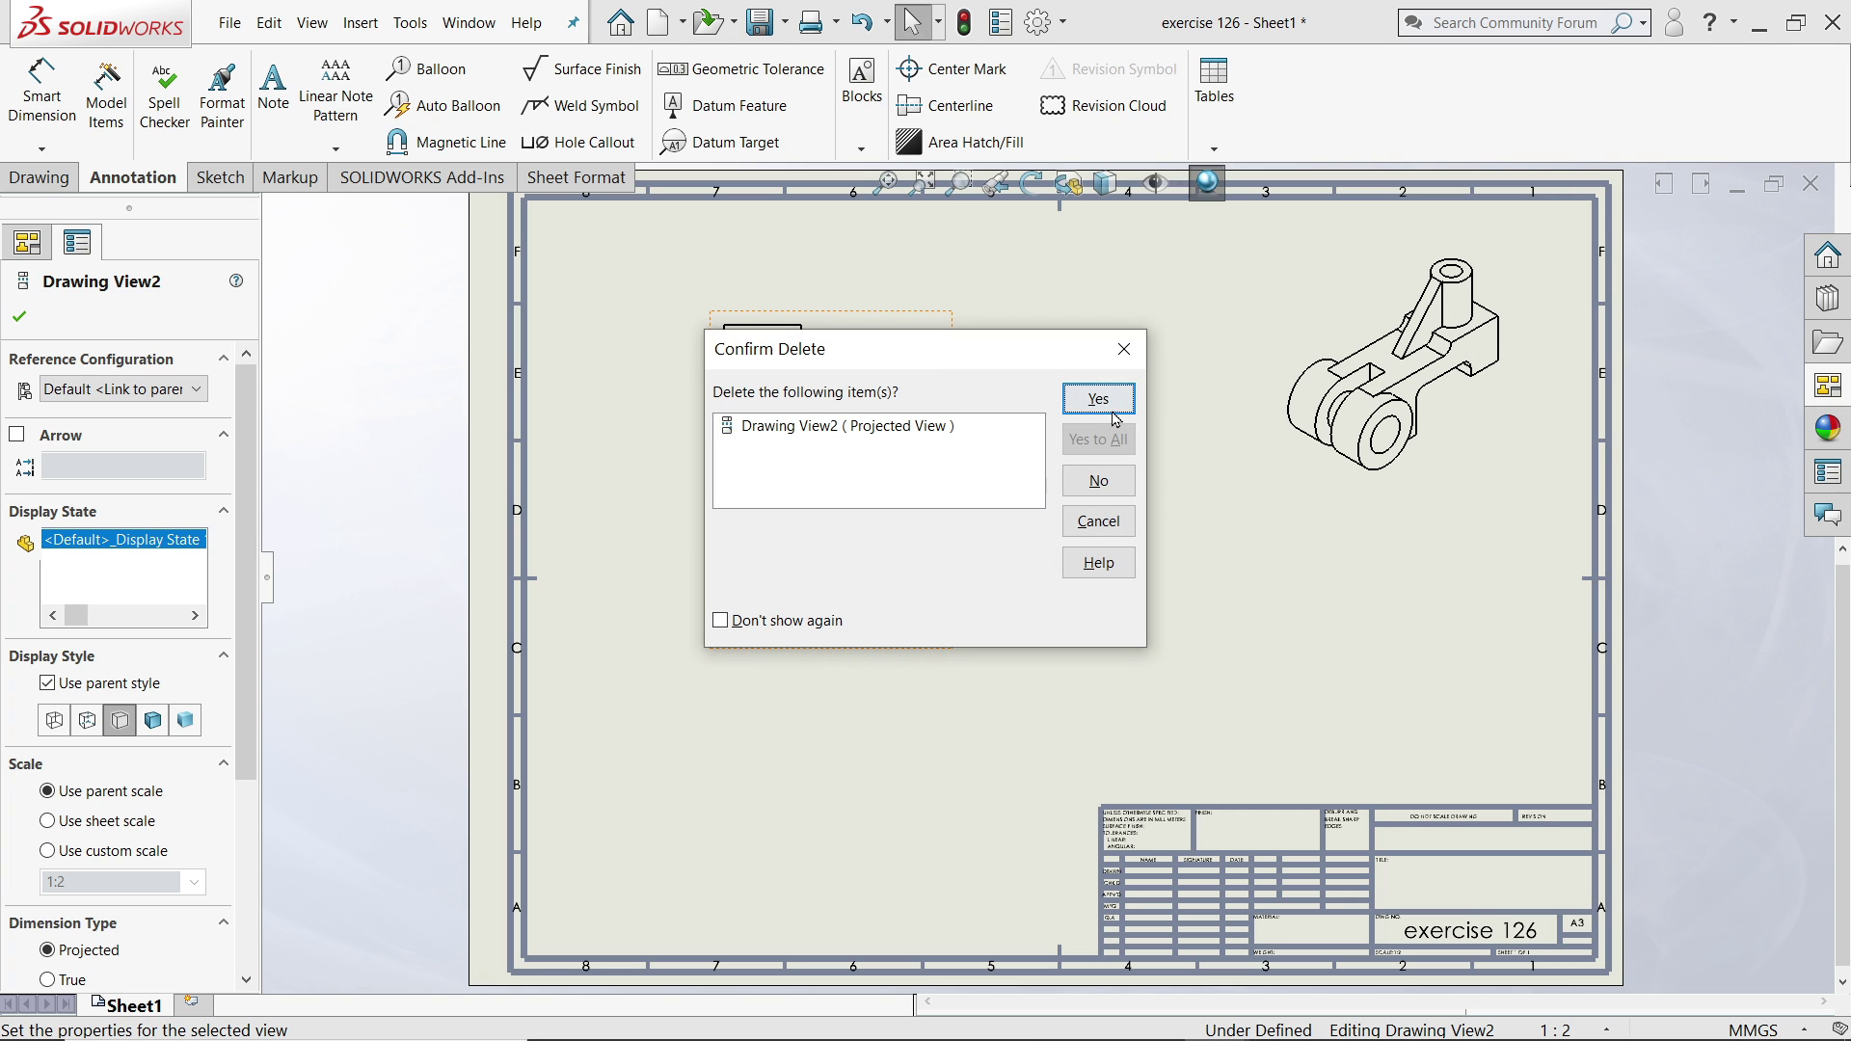
pyautogui.click(1099, 401)
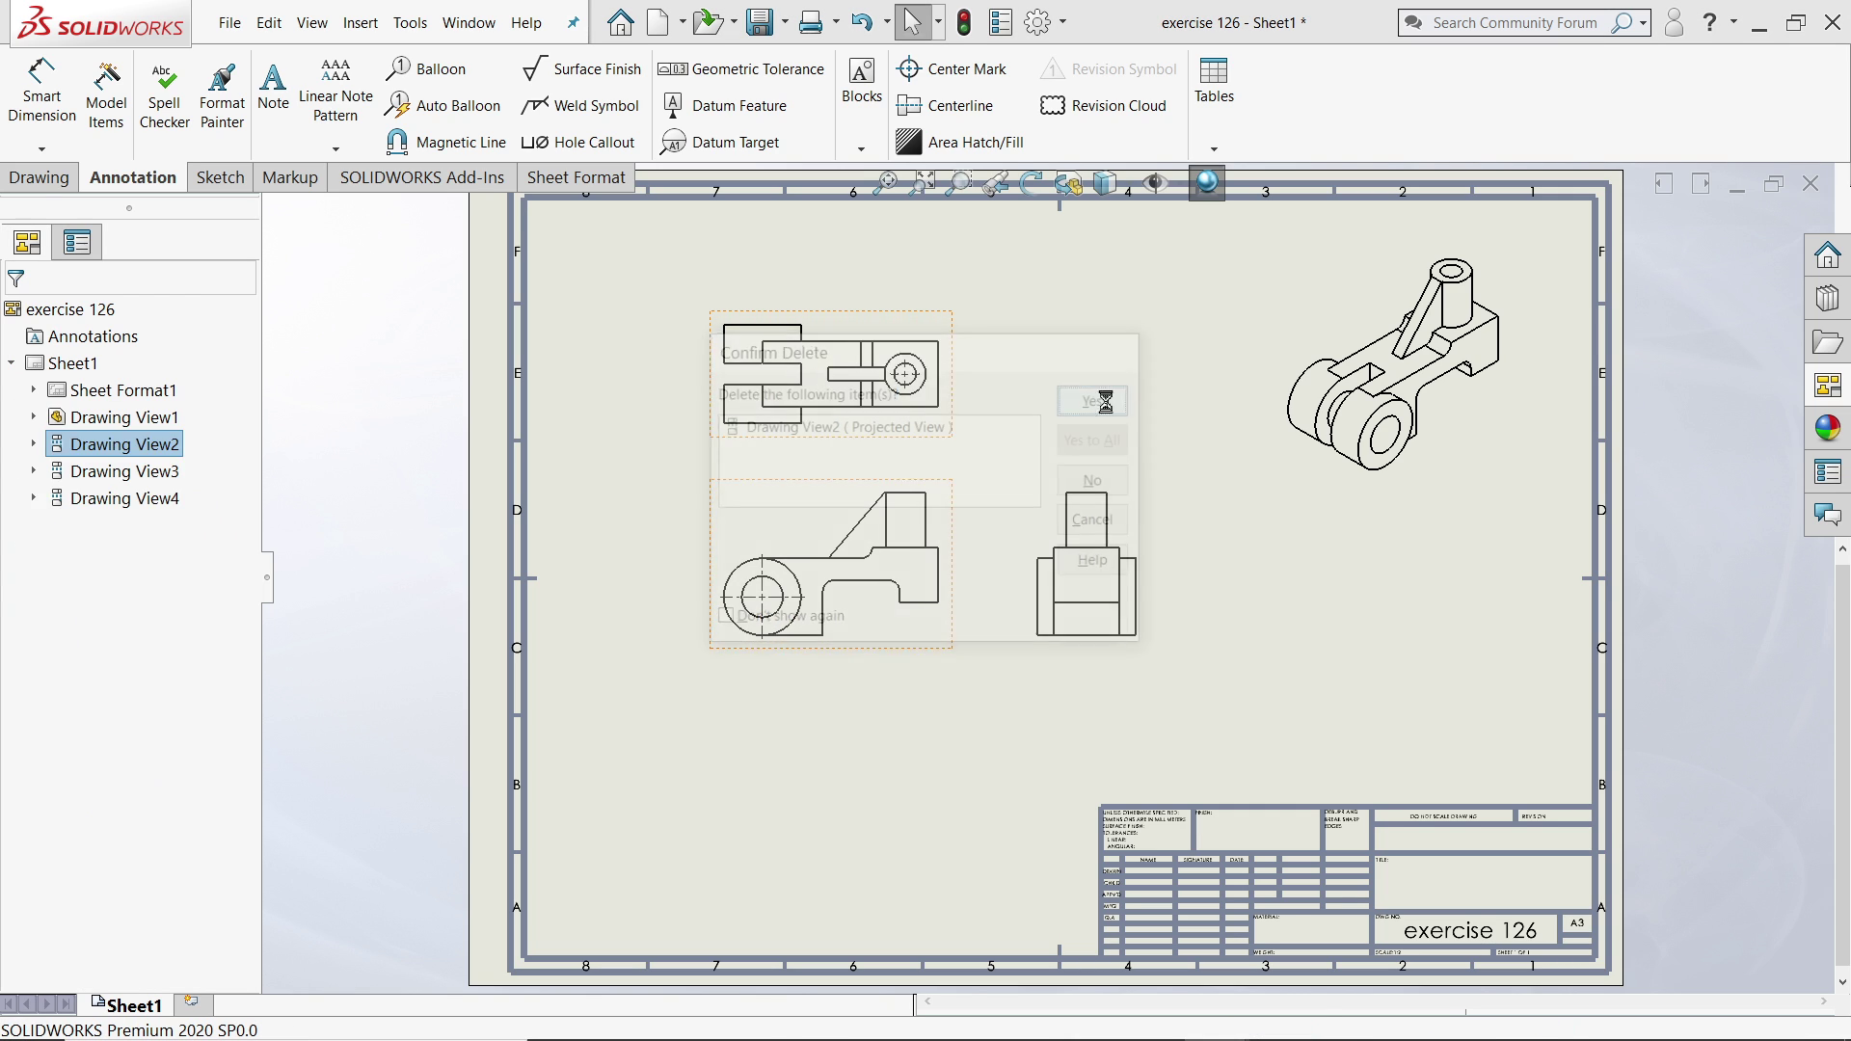
pyautogui.click(43, 179)
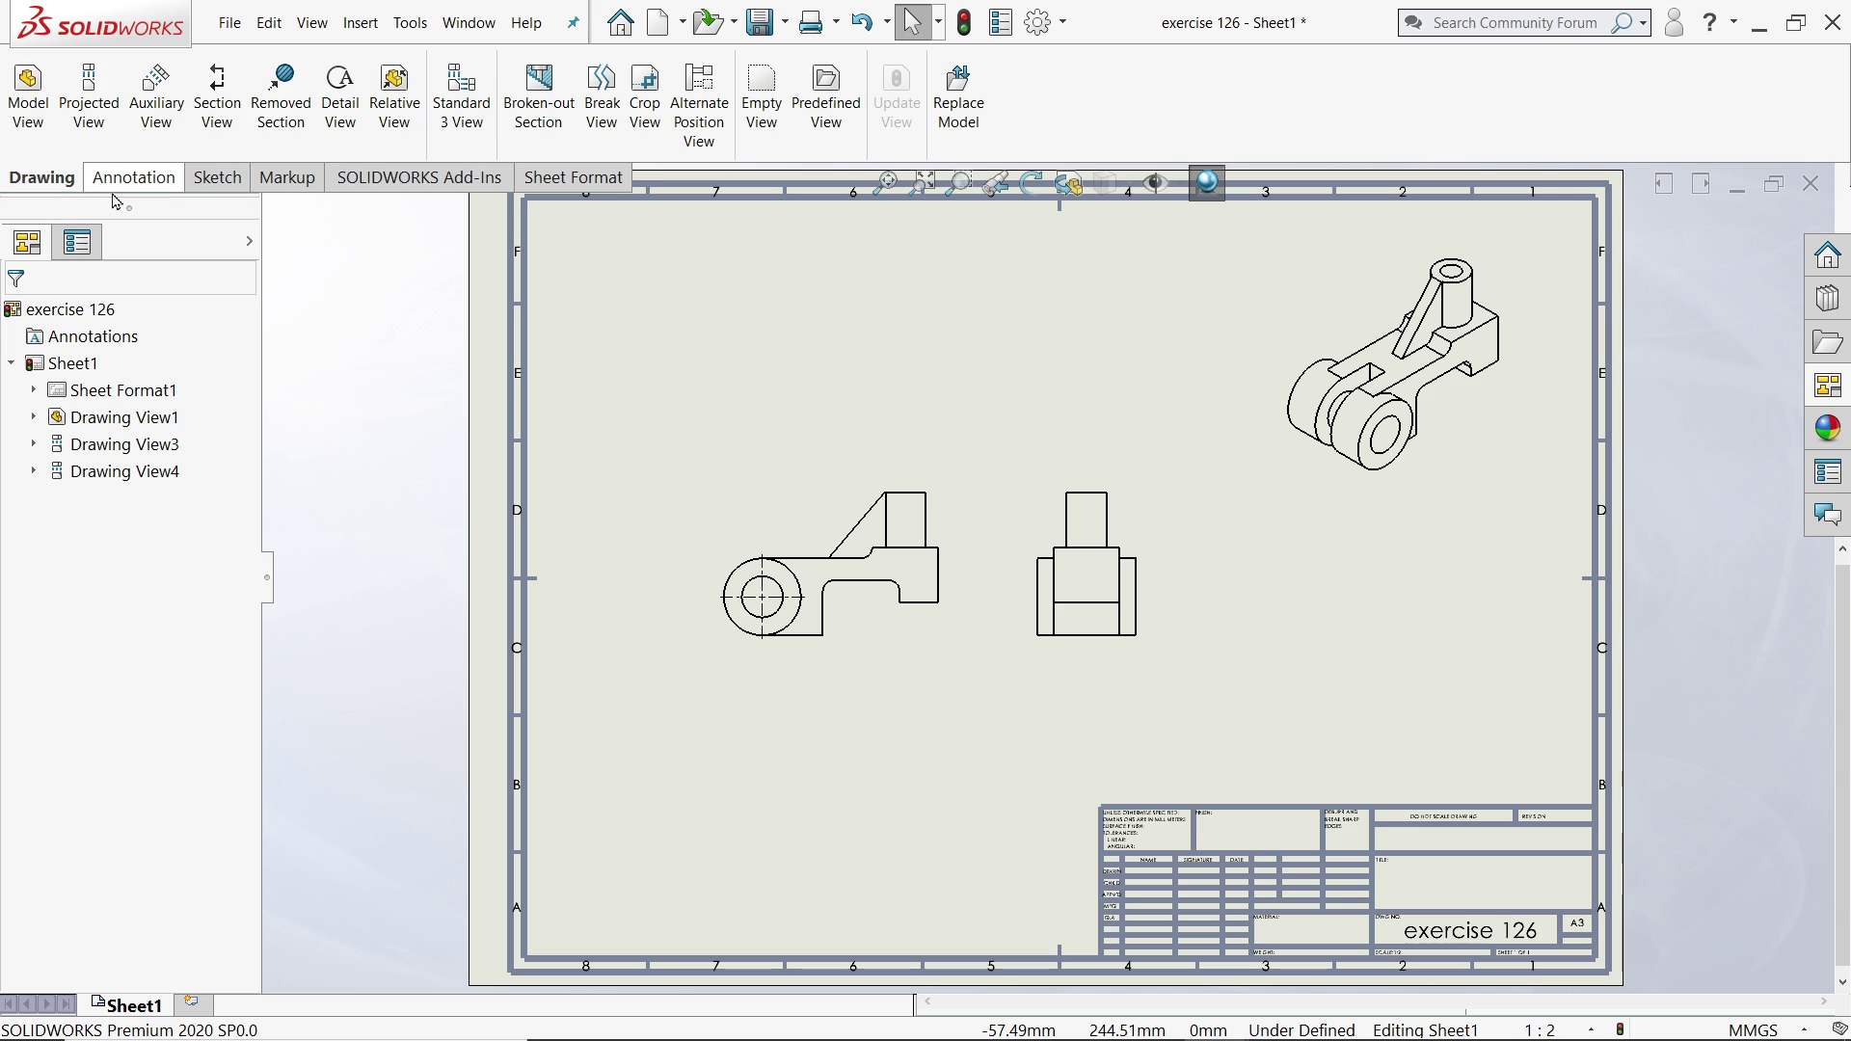
pyautogui.click(101, 126)
pyautogui.click(885, 636)
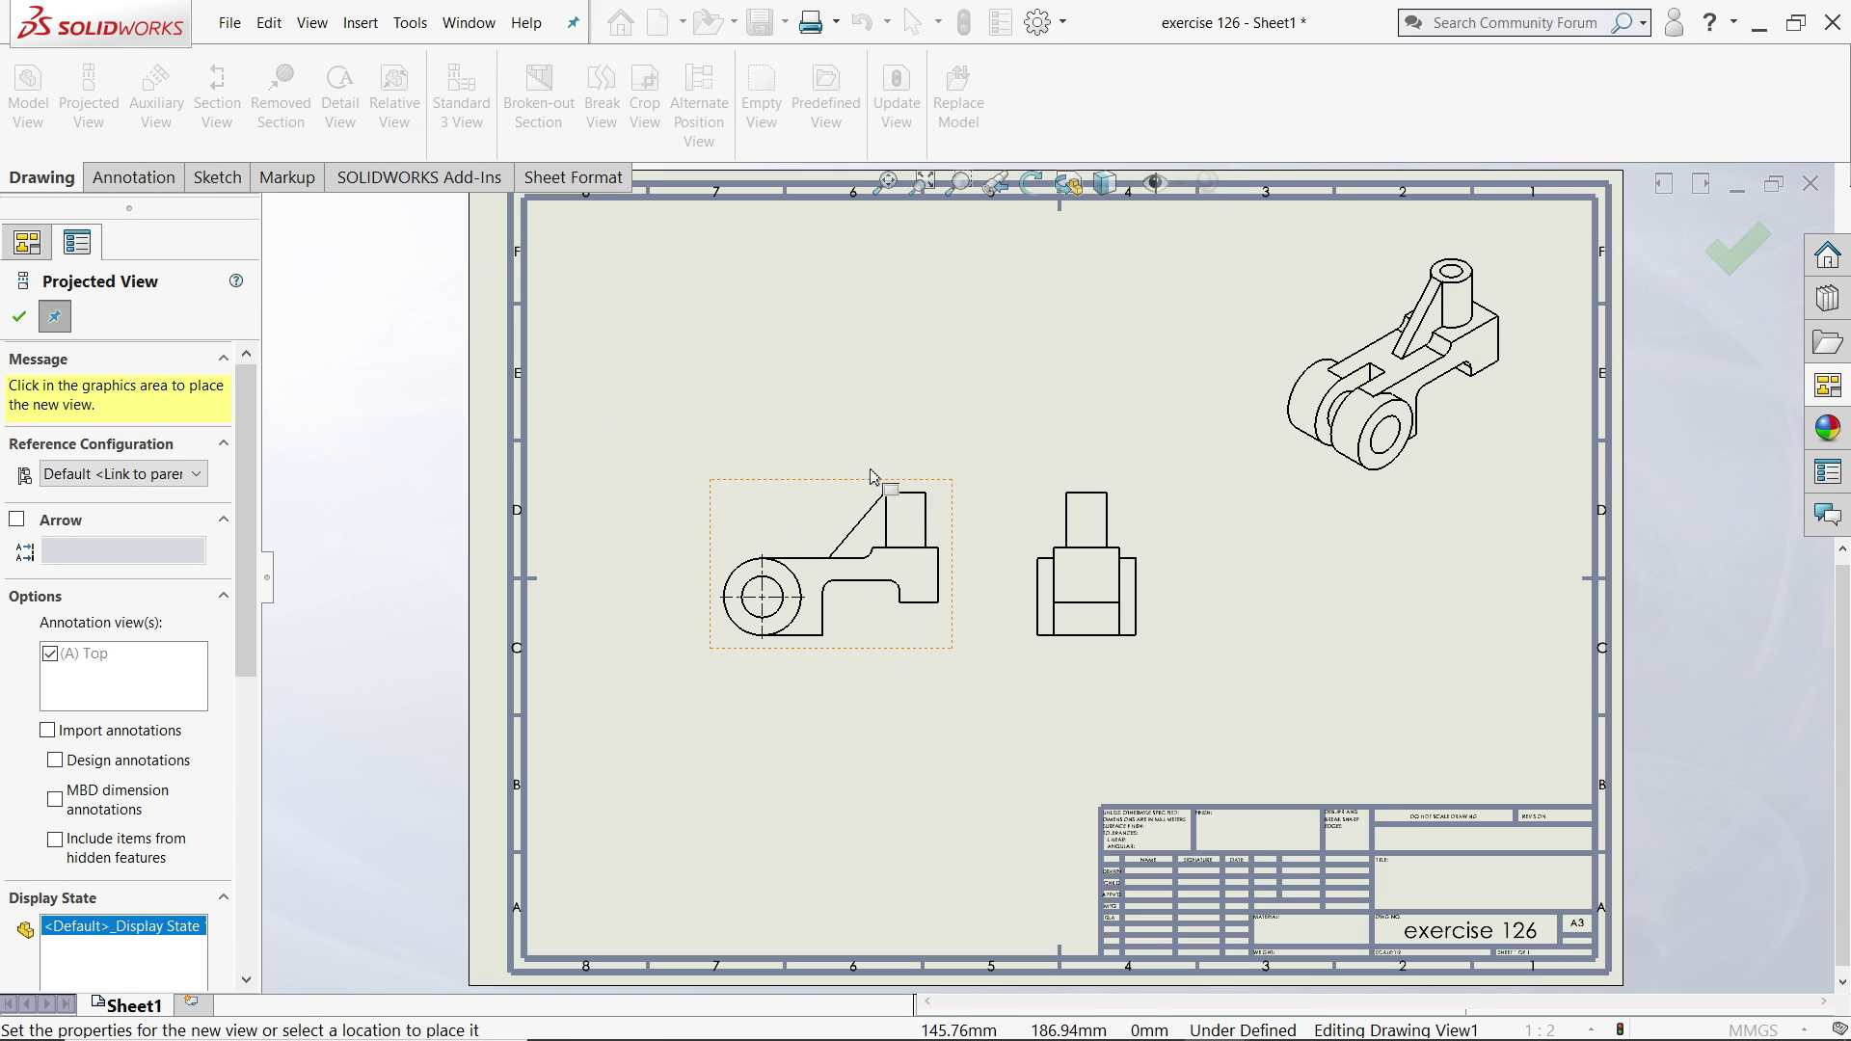
pyautogui.click(873, 376)
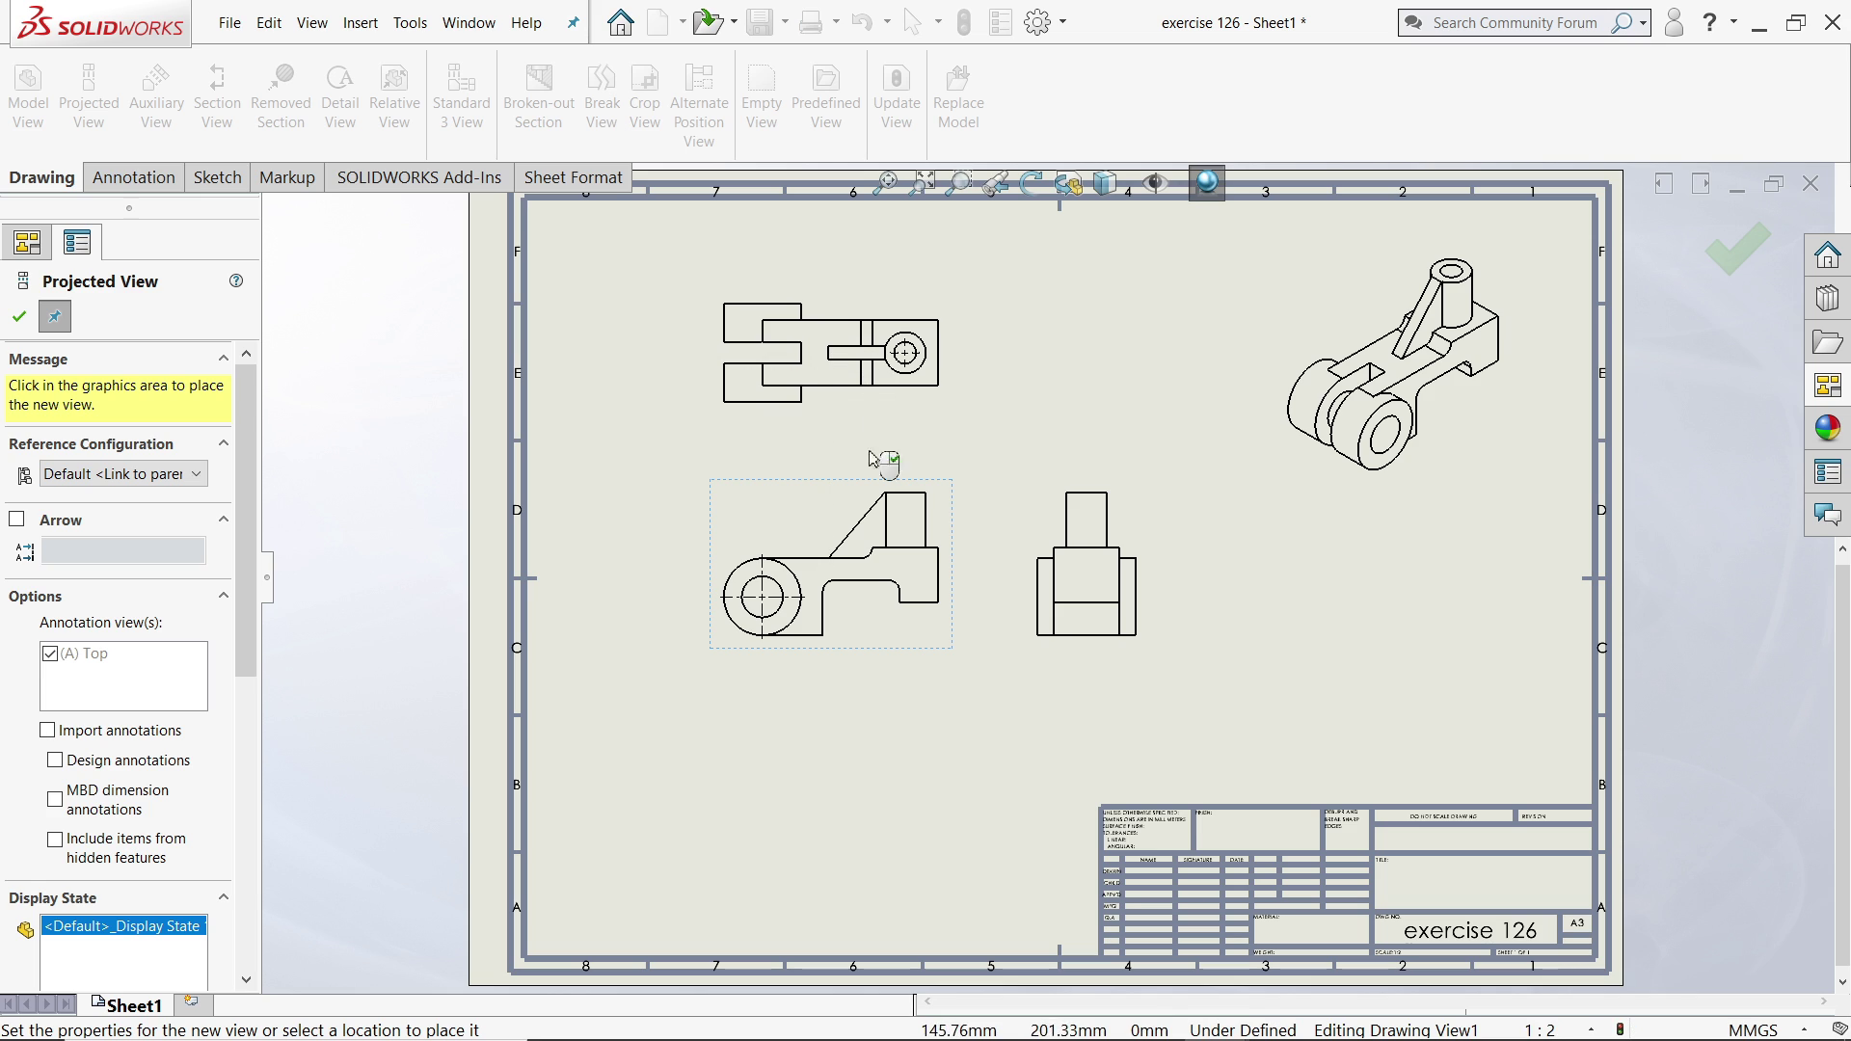
pyautogui.press('Escape')
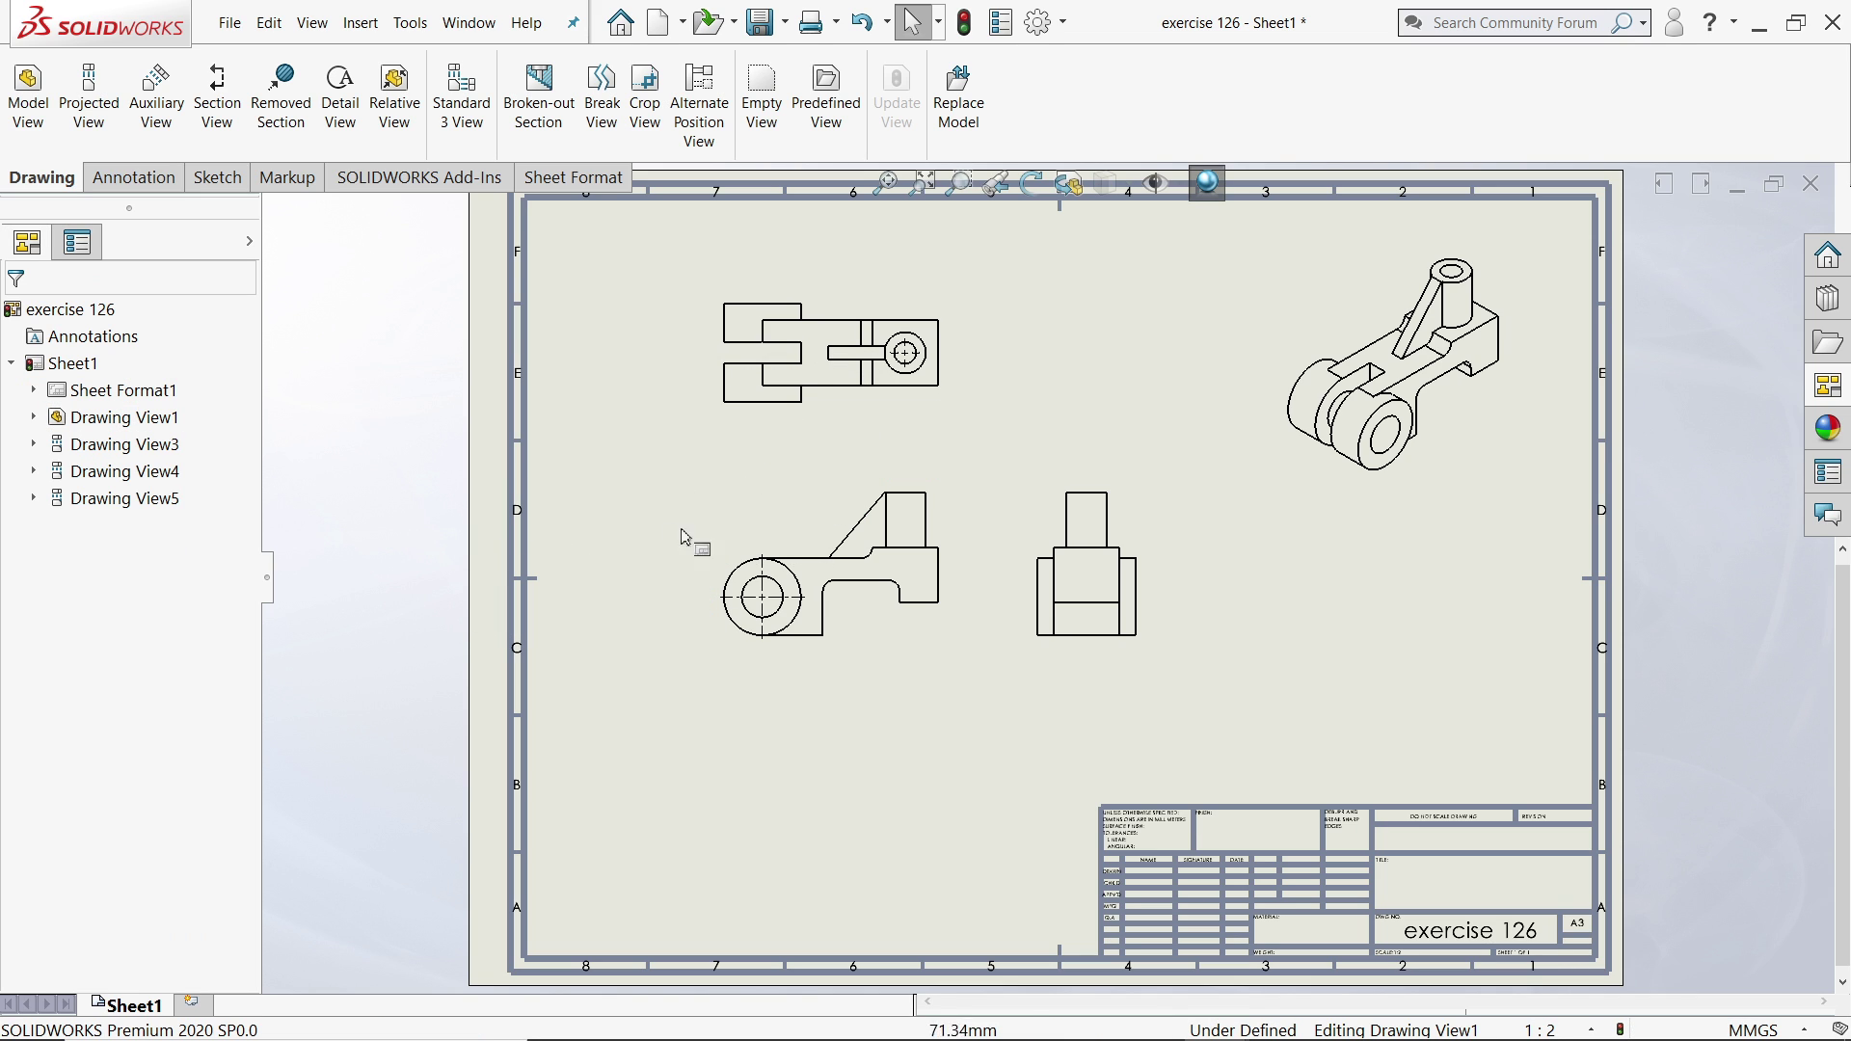
# Set the front view to a custom 1:1.5 scale.
pyautogui.click(864, 644)
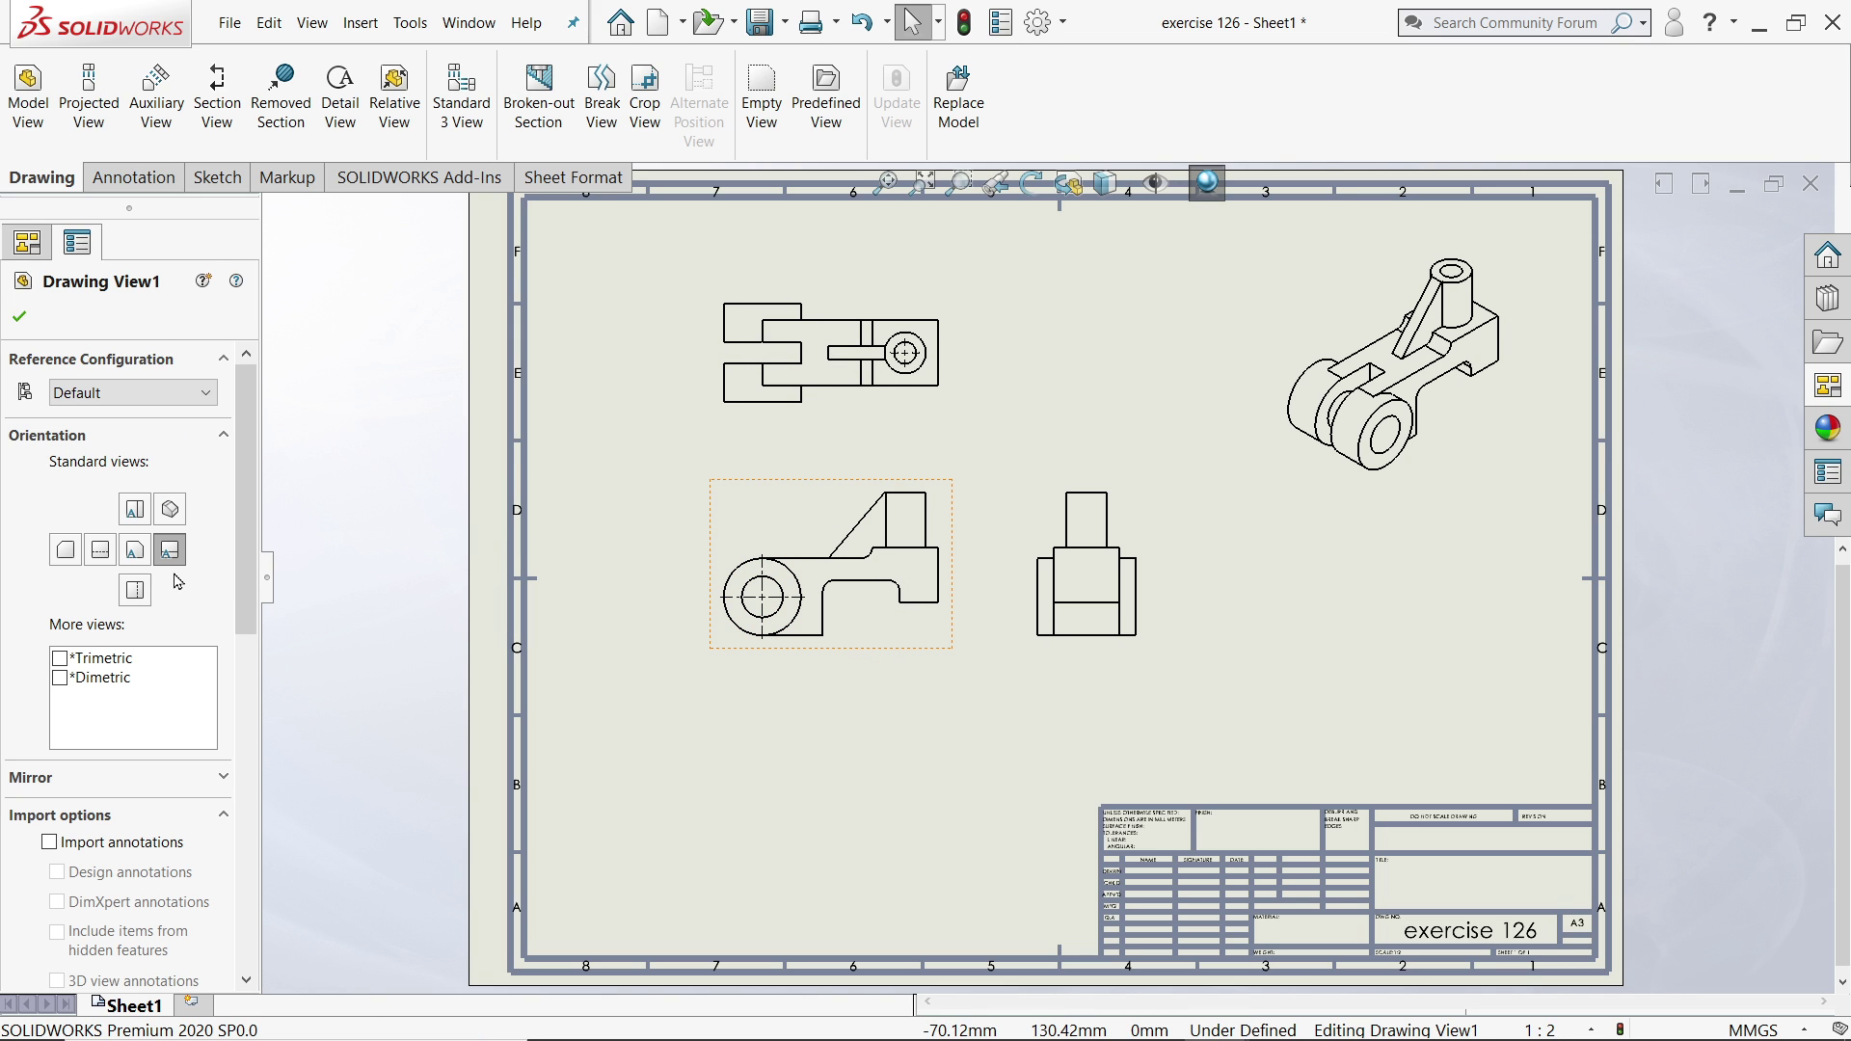
pyautogui.moveTo(242, 564); pyautogui.dragTo(232, 858)
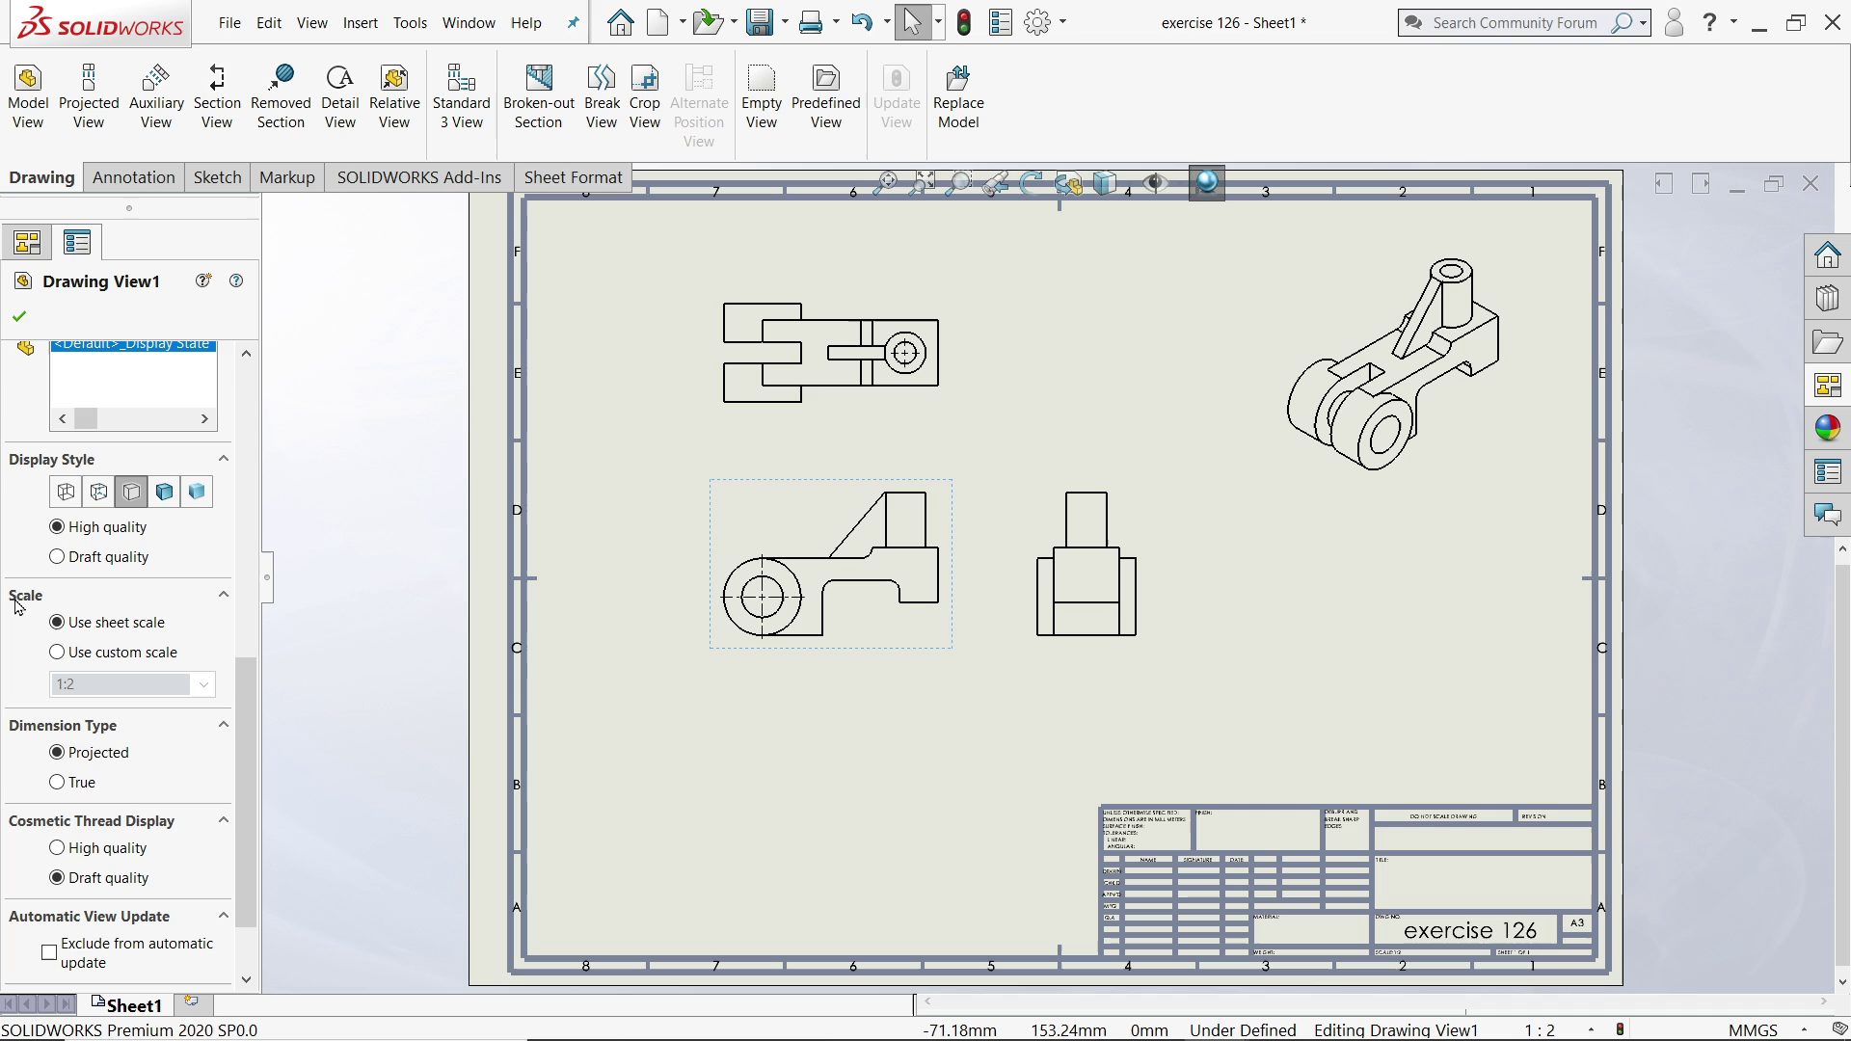
pyautogui.click(58, 652)
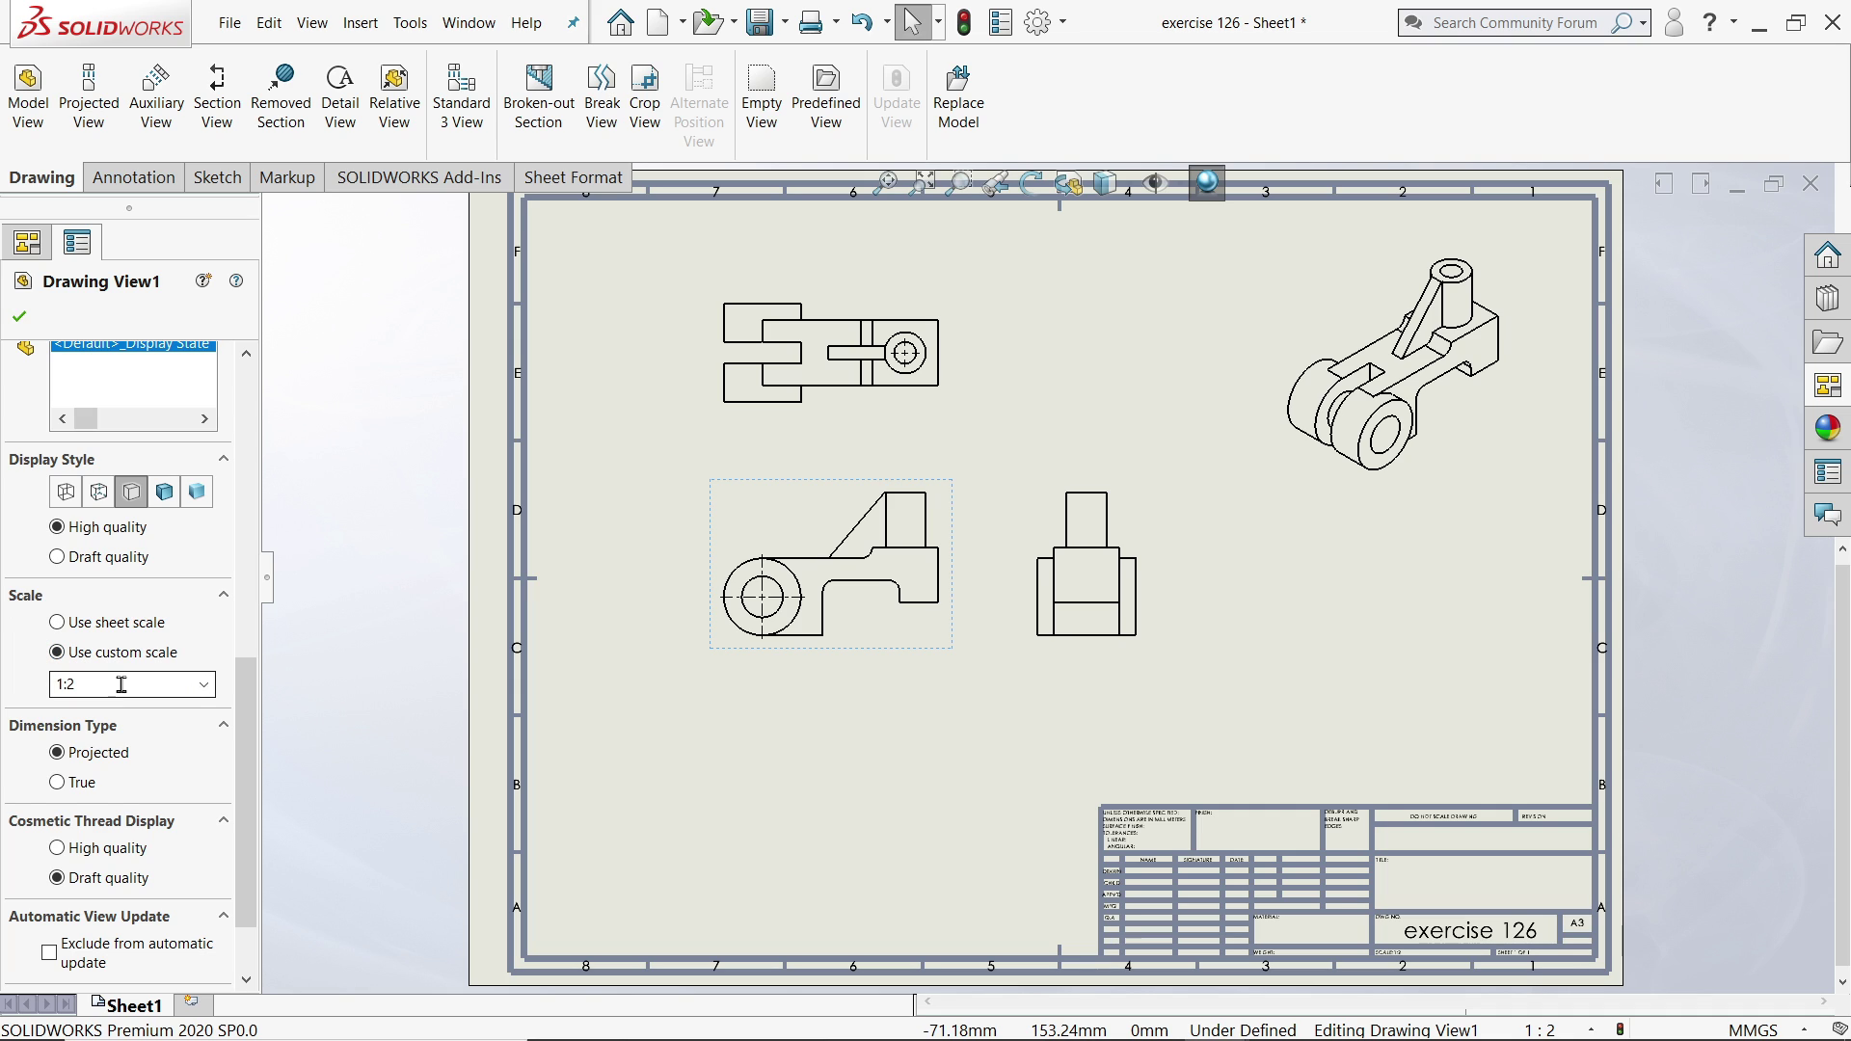
pyautogui.click(204, 685)
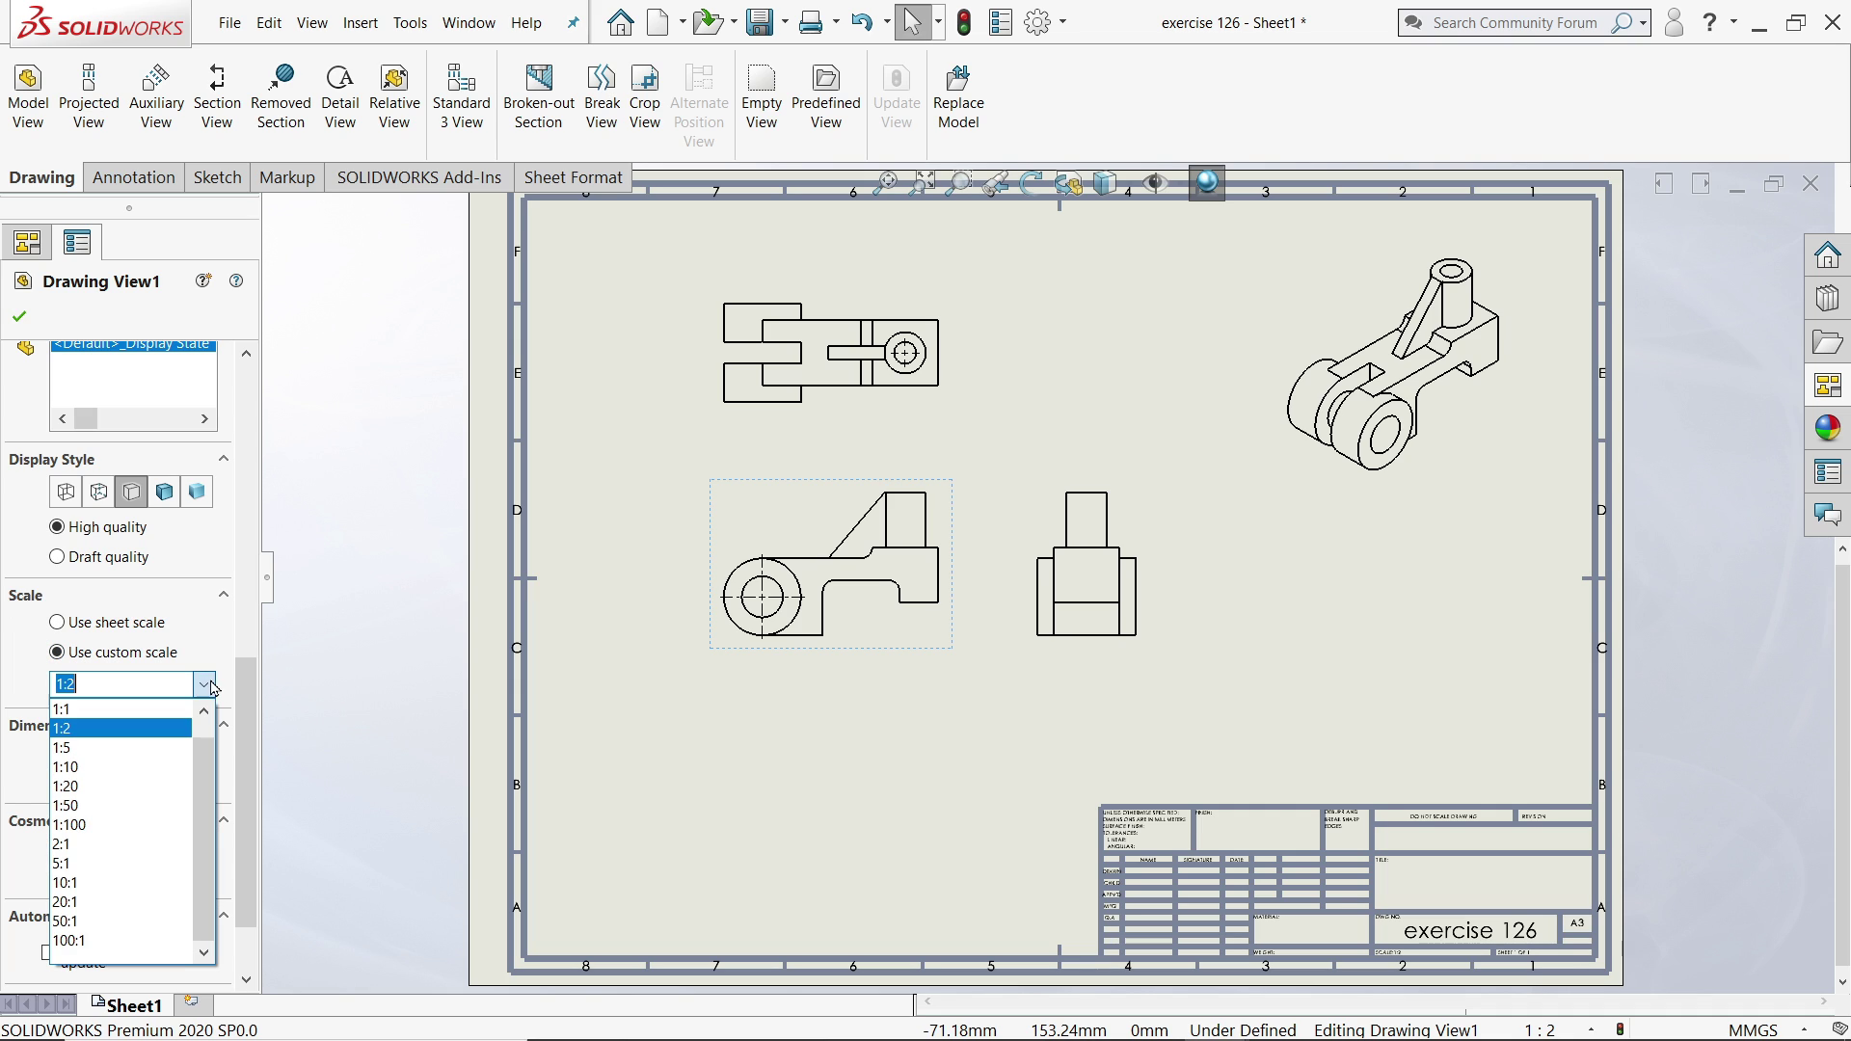
pyautogui.click(114, 718)
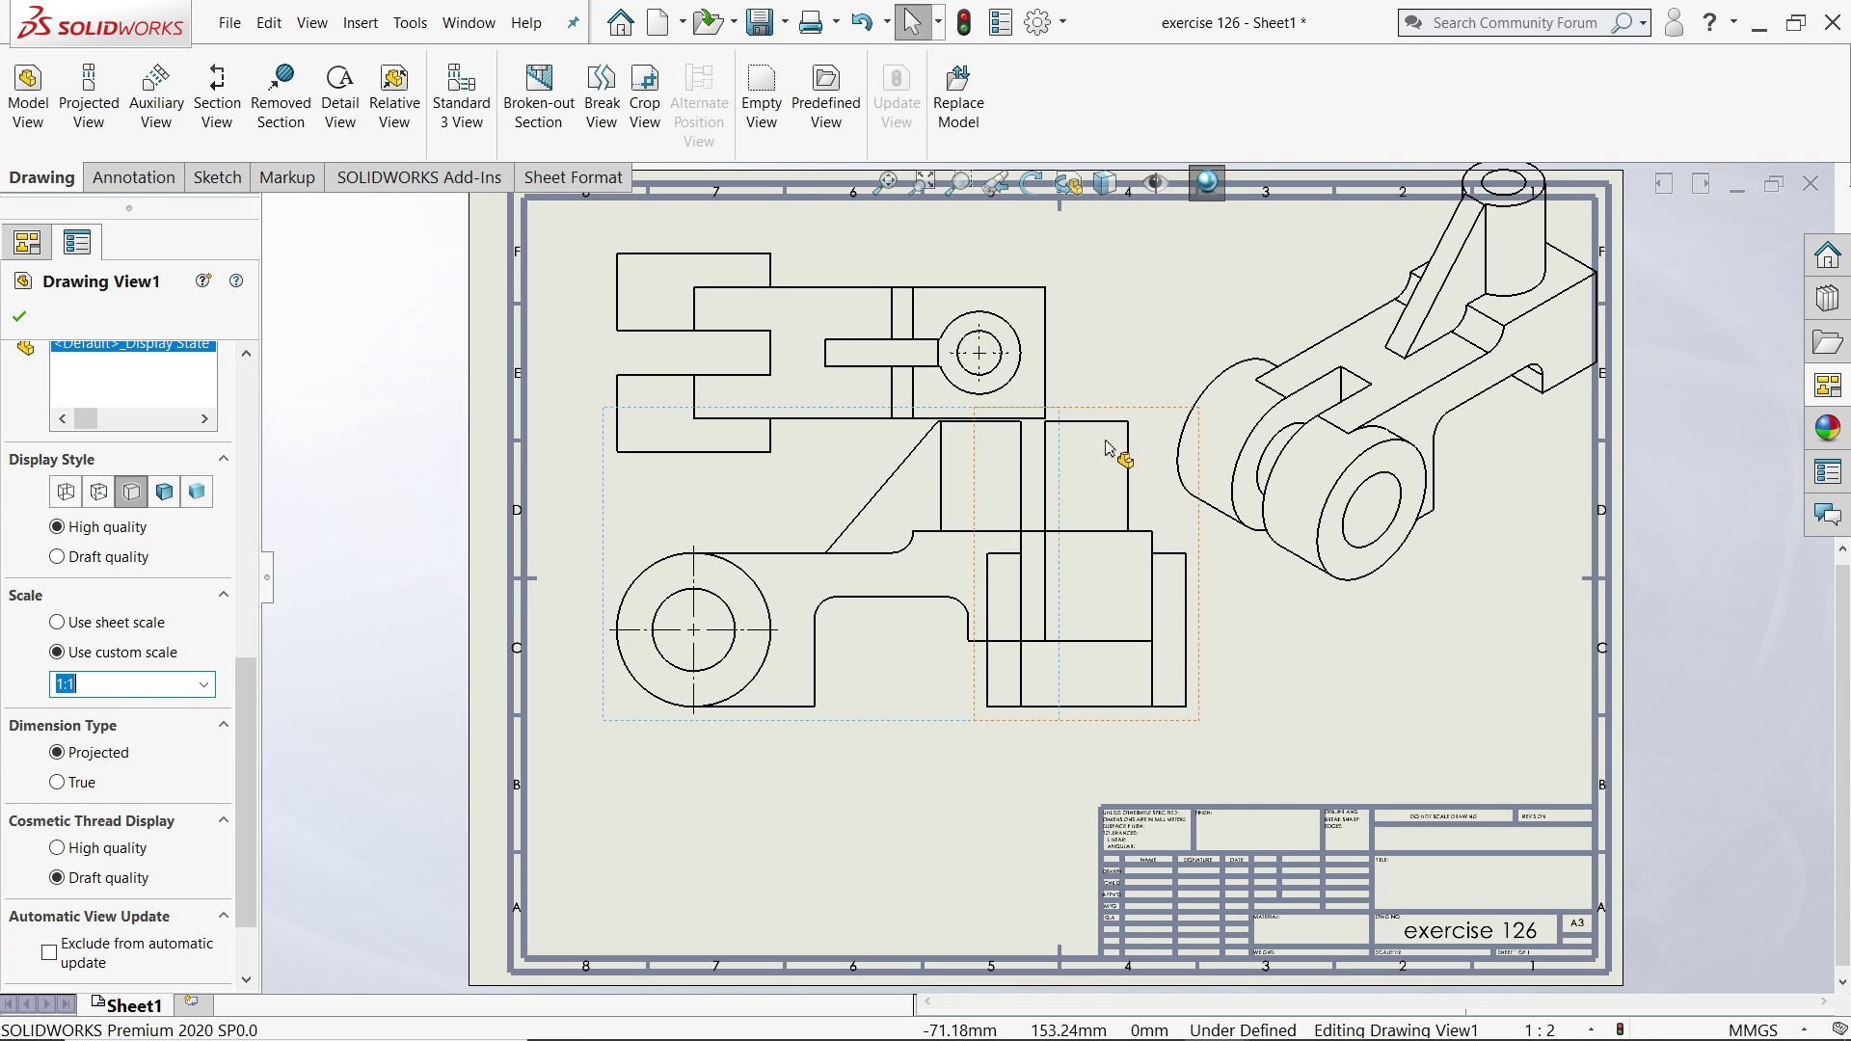
pyautogui.click(121, 684)
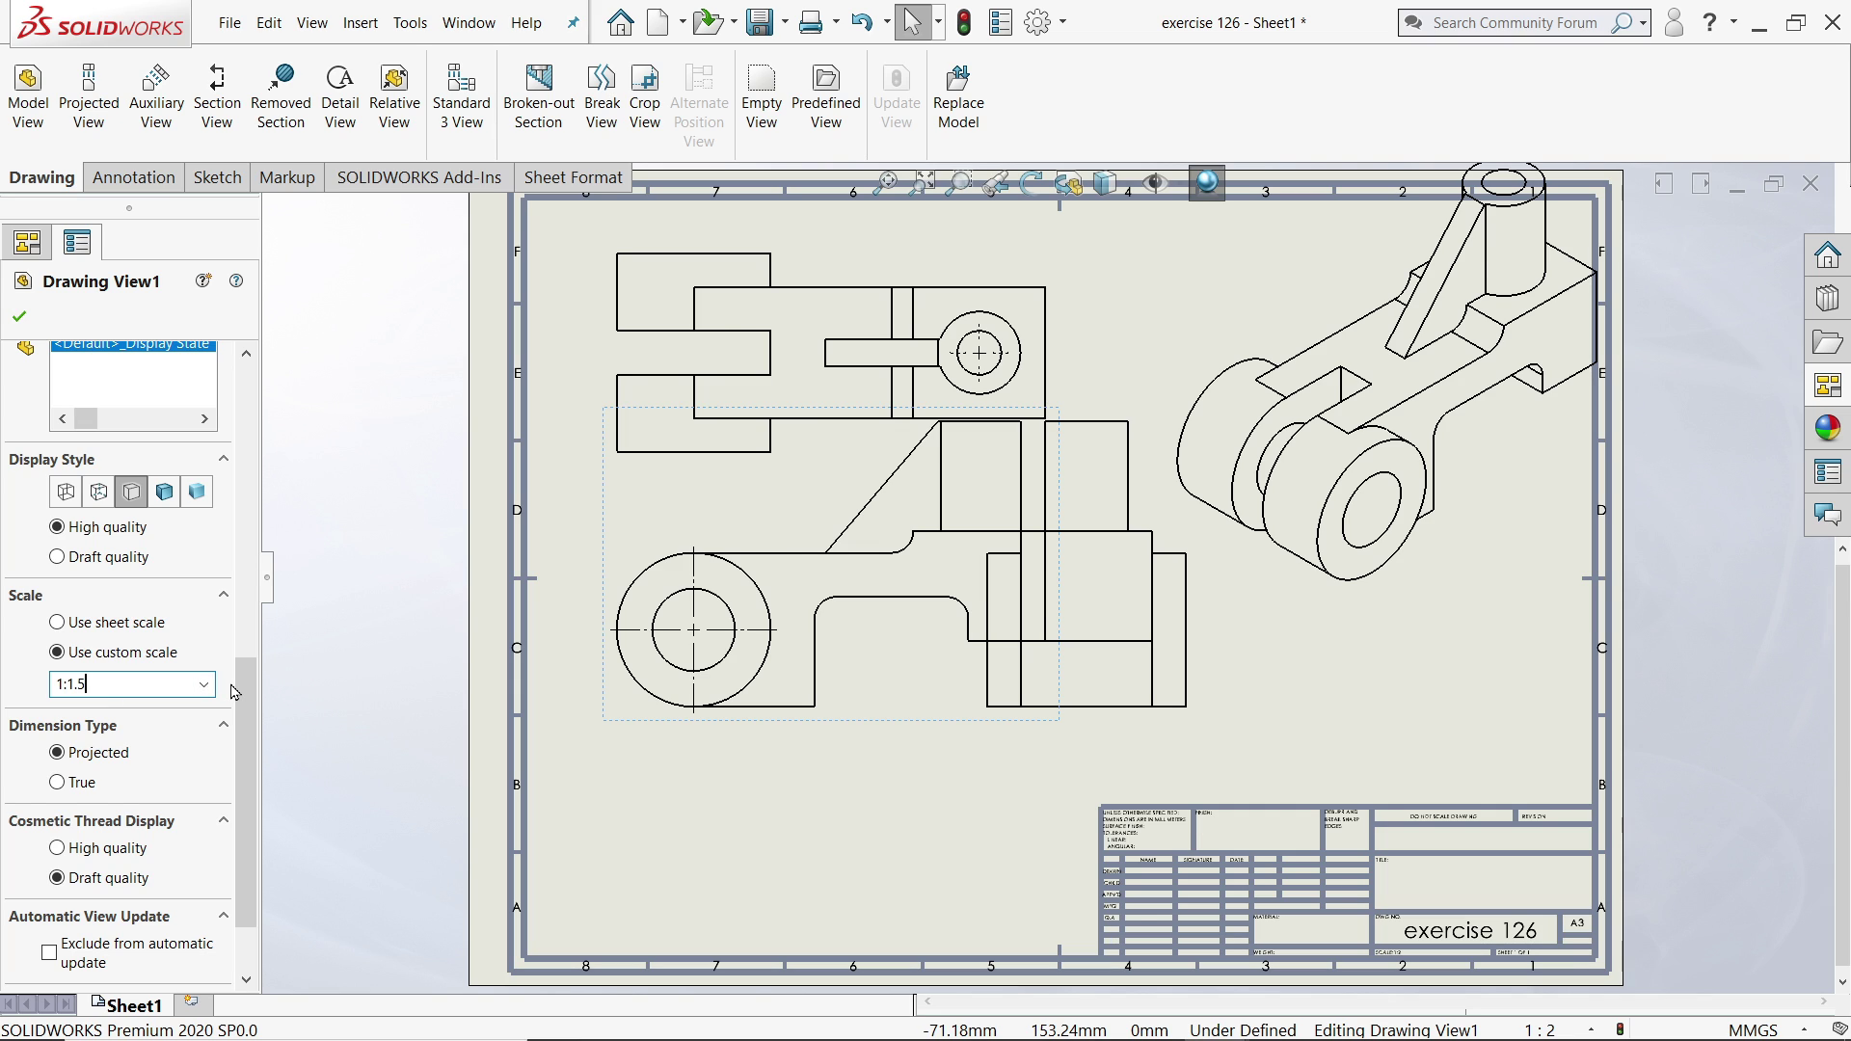
pyautogui.press('Return')
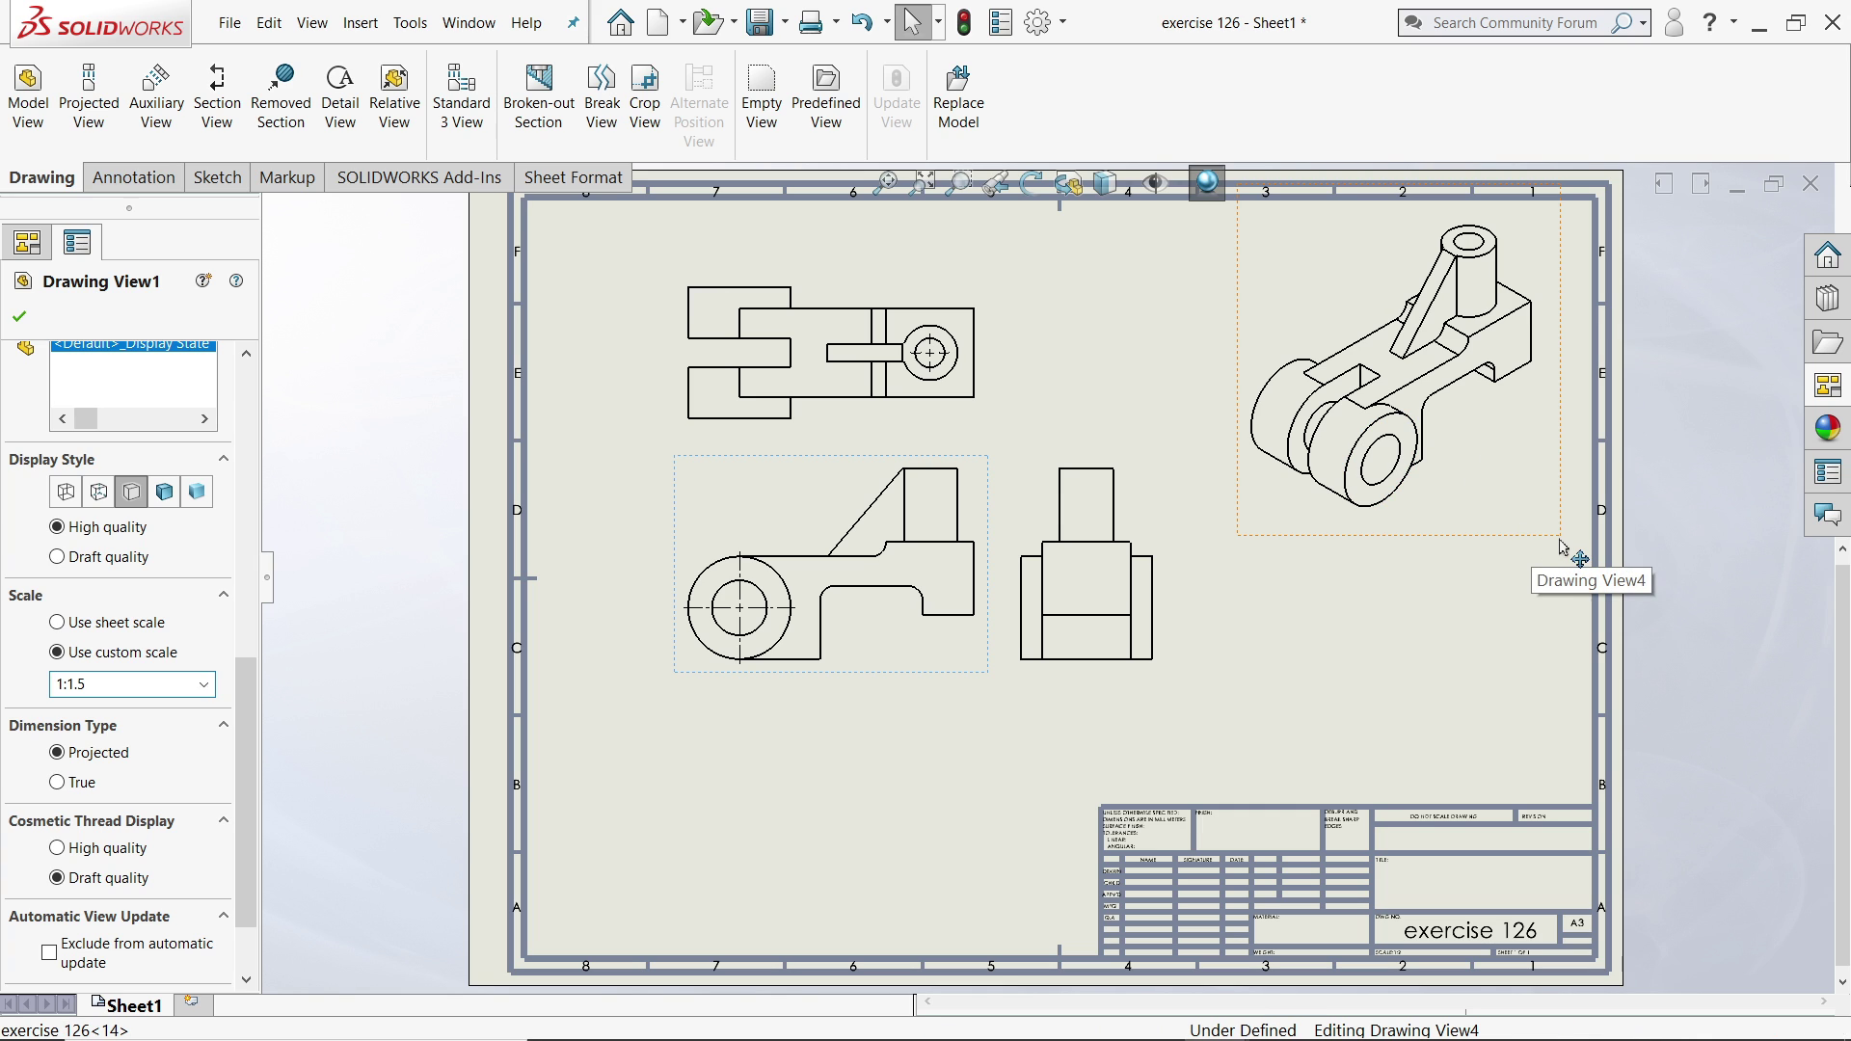
# Shift the isometric view further toward the sheet's right edge.
pyautogui.moveTo(1562, 548); pyautogui.dragTo(1592, 550)
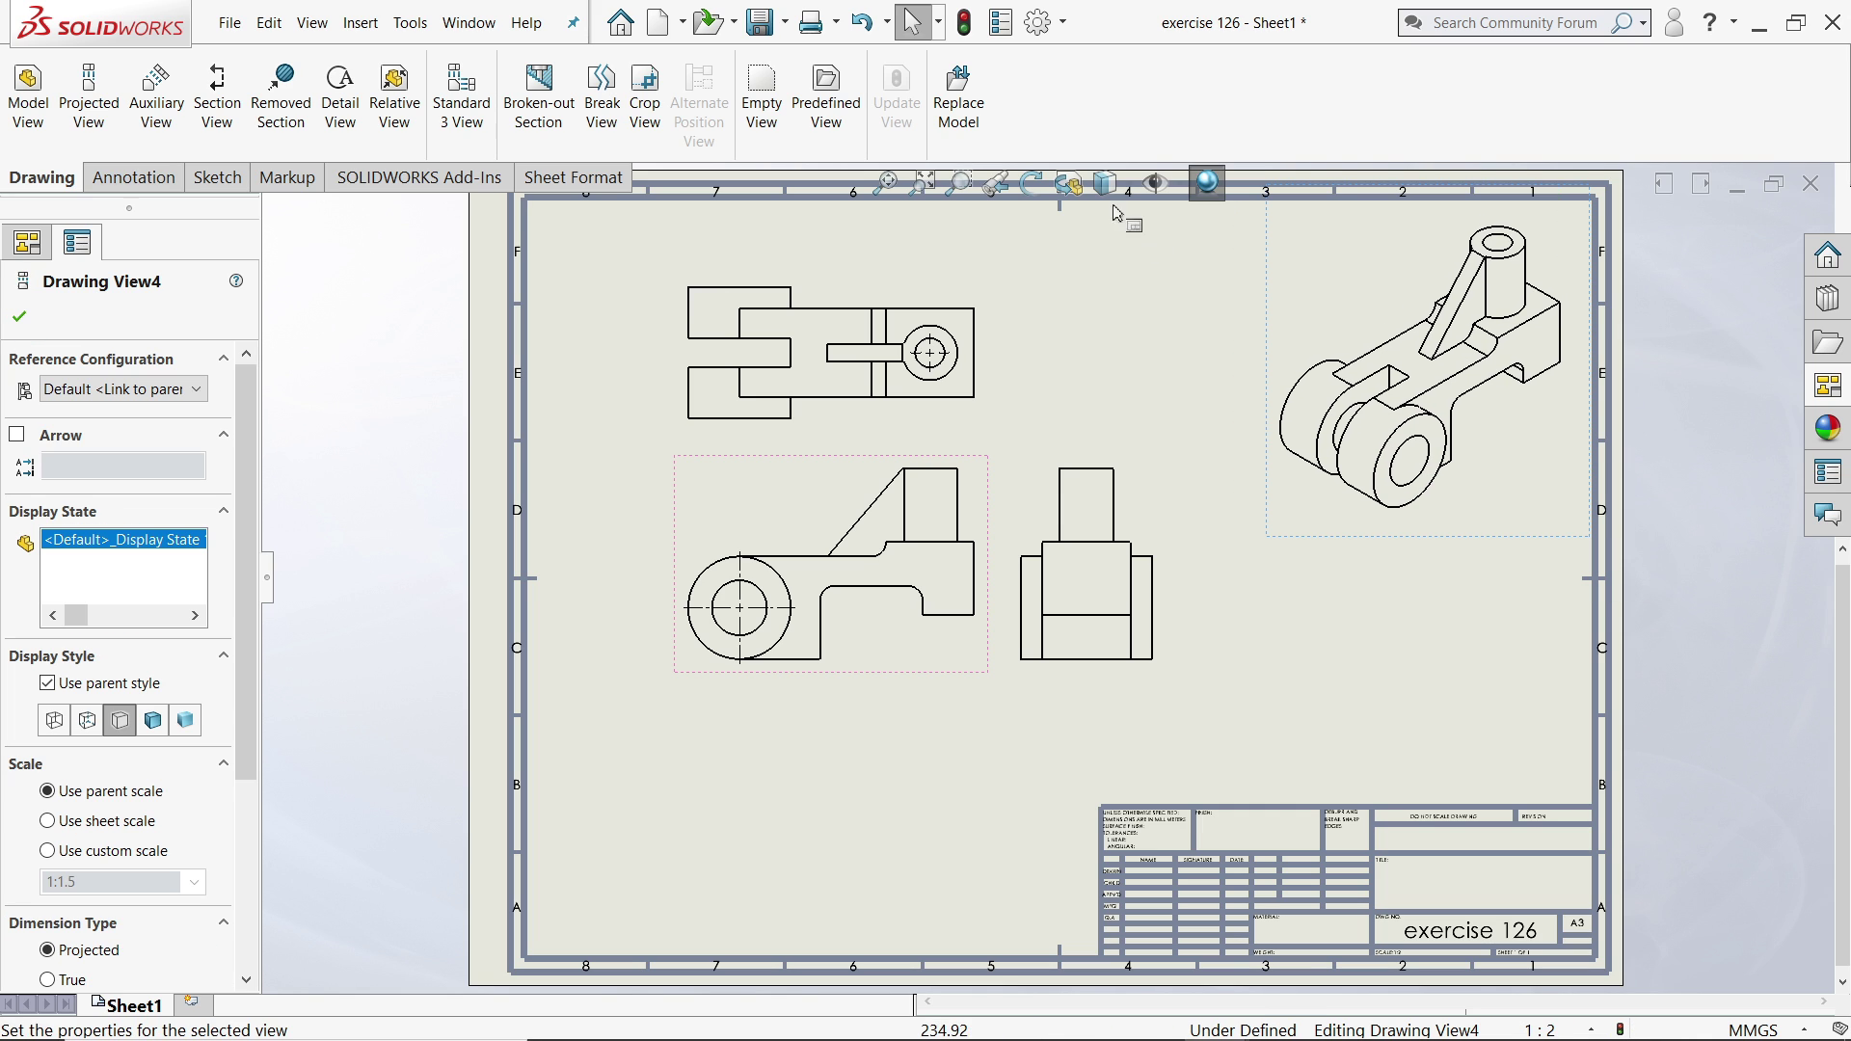
pyautogui.scroll(-2, 1109, 290)
pyautogui.scroll(-1, 1128, 364)
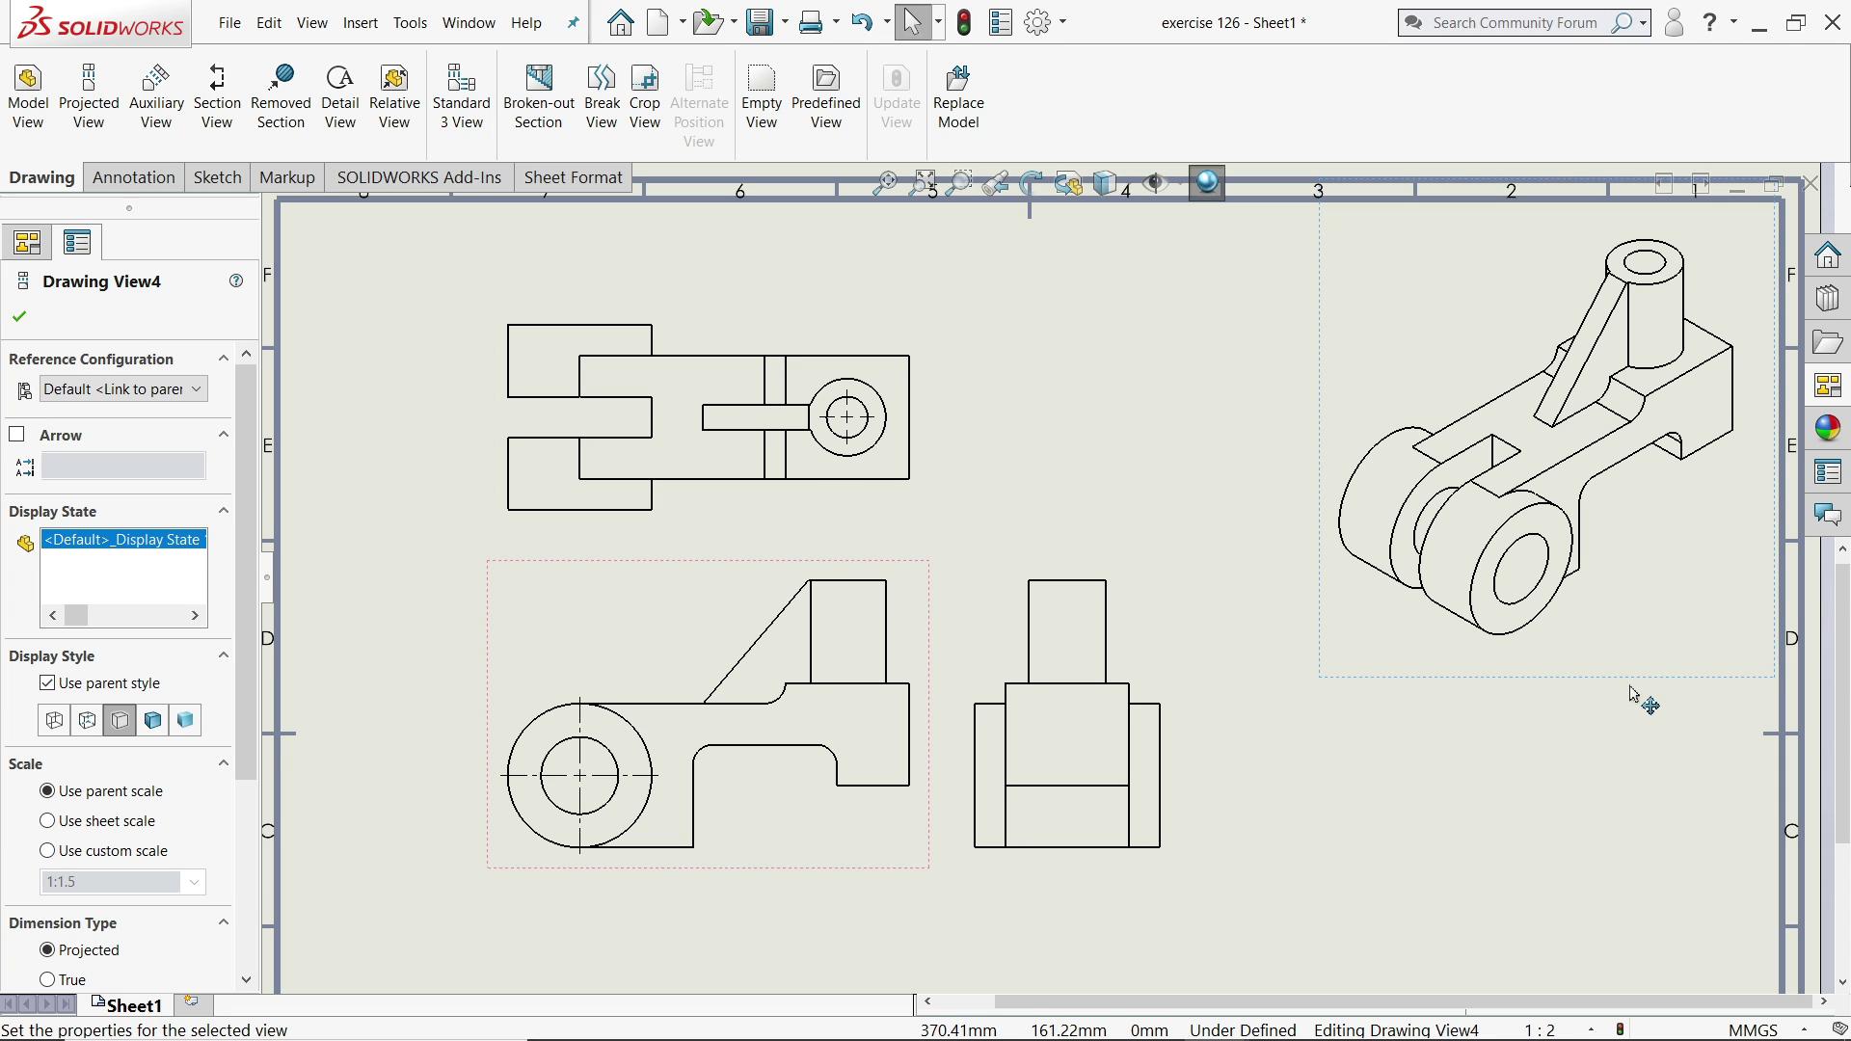
# Display the isometric view Shaded With Edges in High quality.
pyautogui.click(1616, 515)
pyautogui.click(154, 723)
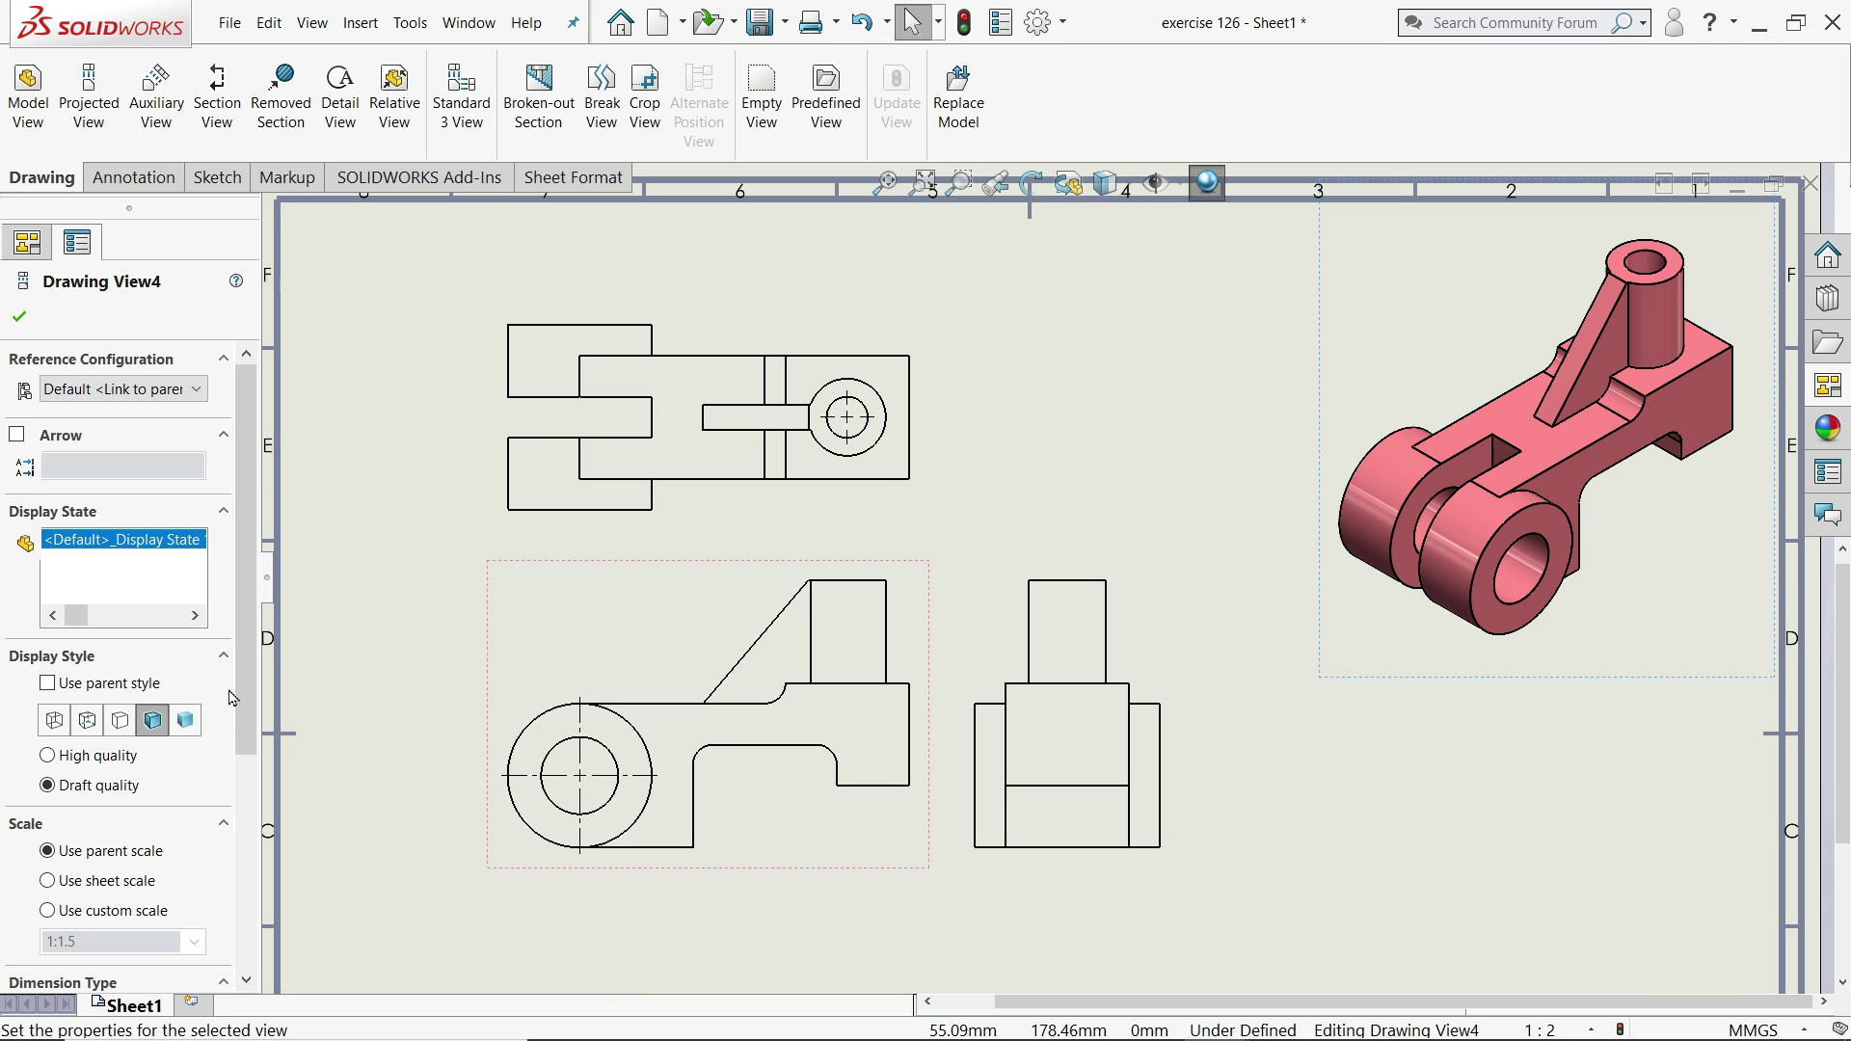
pyautogui.click(77, 761)
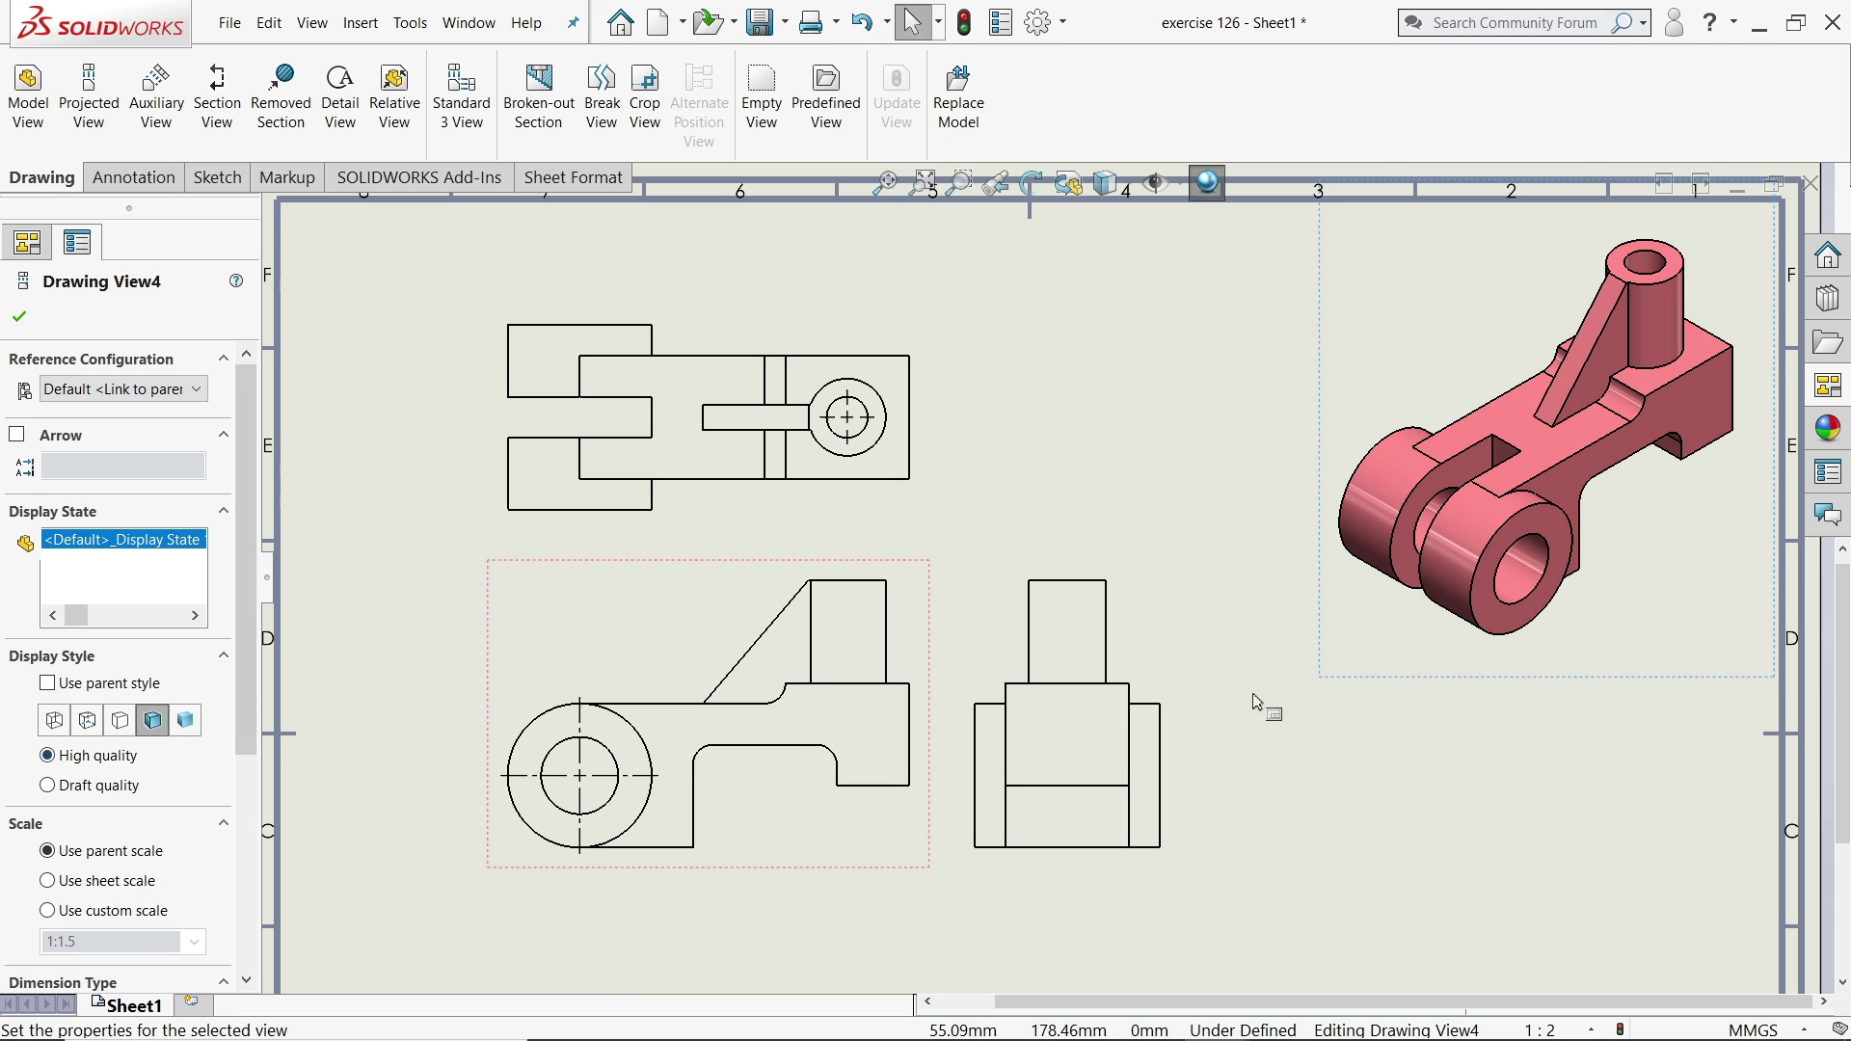
pyautogui.scroll(-1, 256, 618)
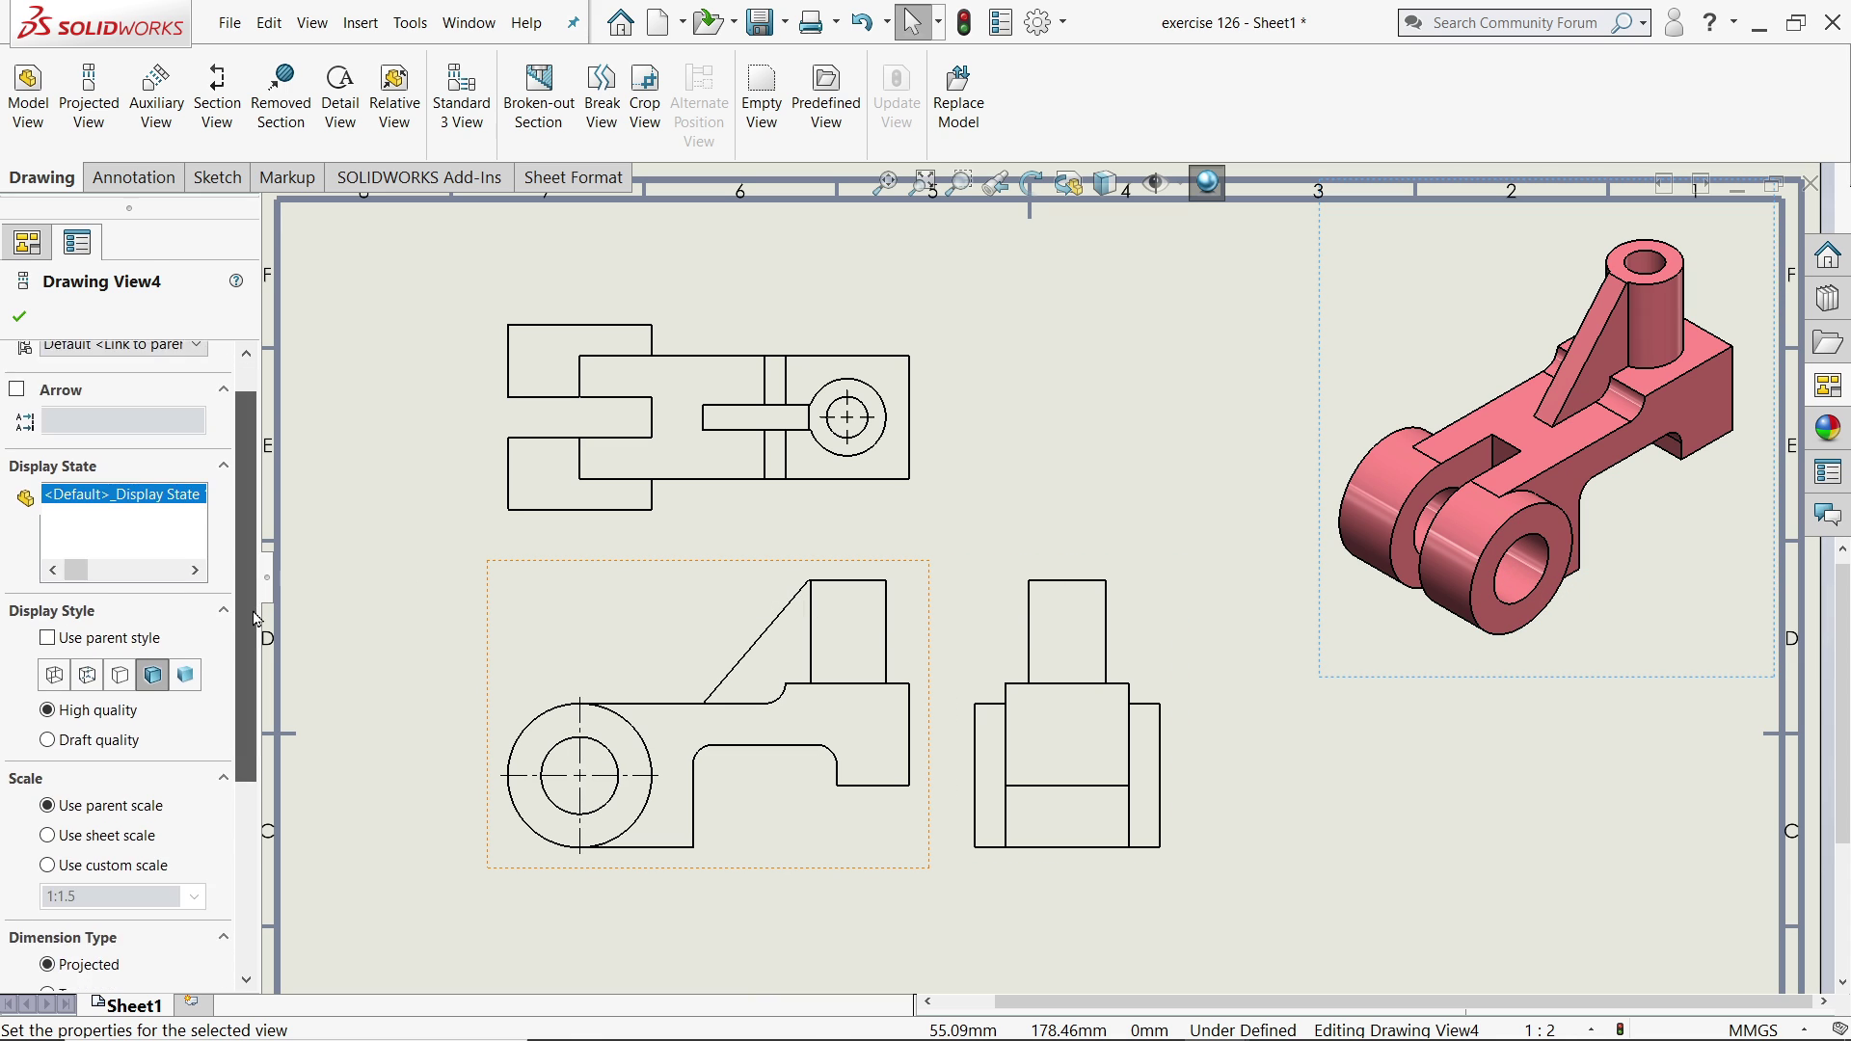
pyautogui.moveTo(256, 618); pyautogui.dragTo(243, 814)
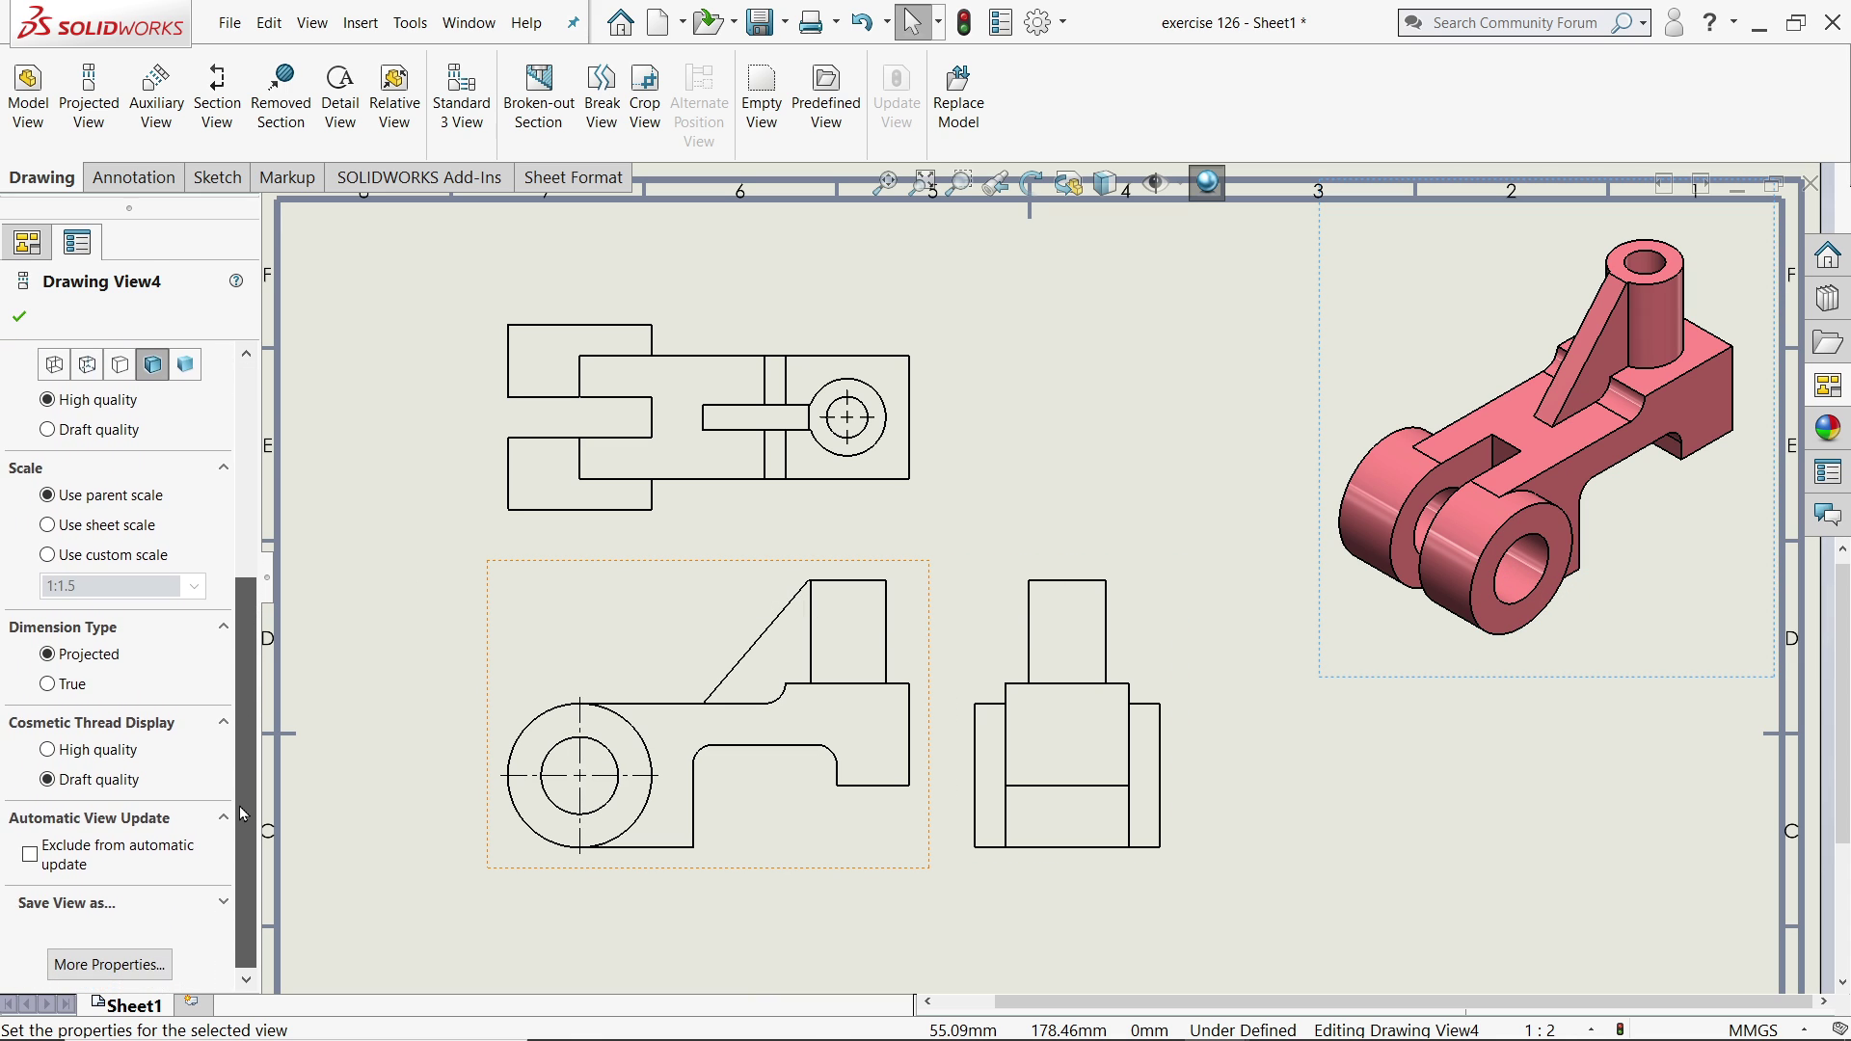
pyautogui.click(501, 809)
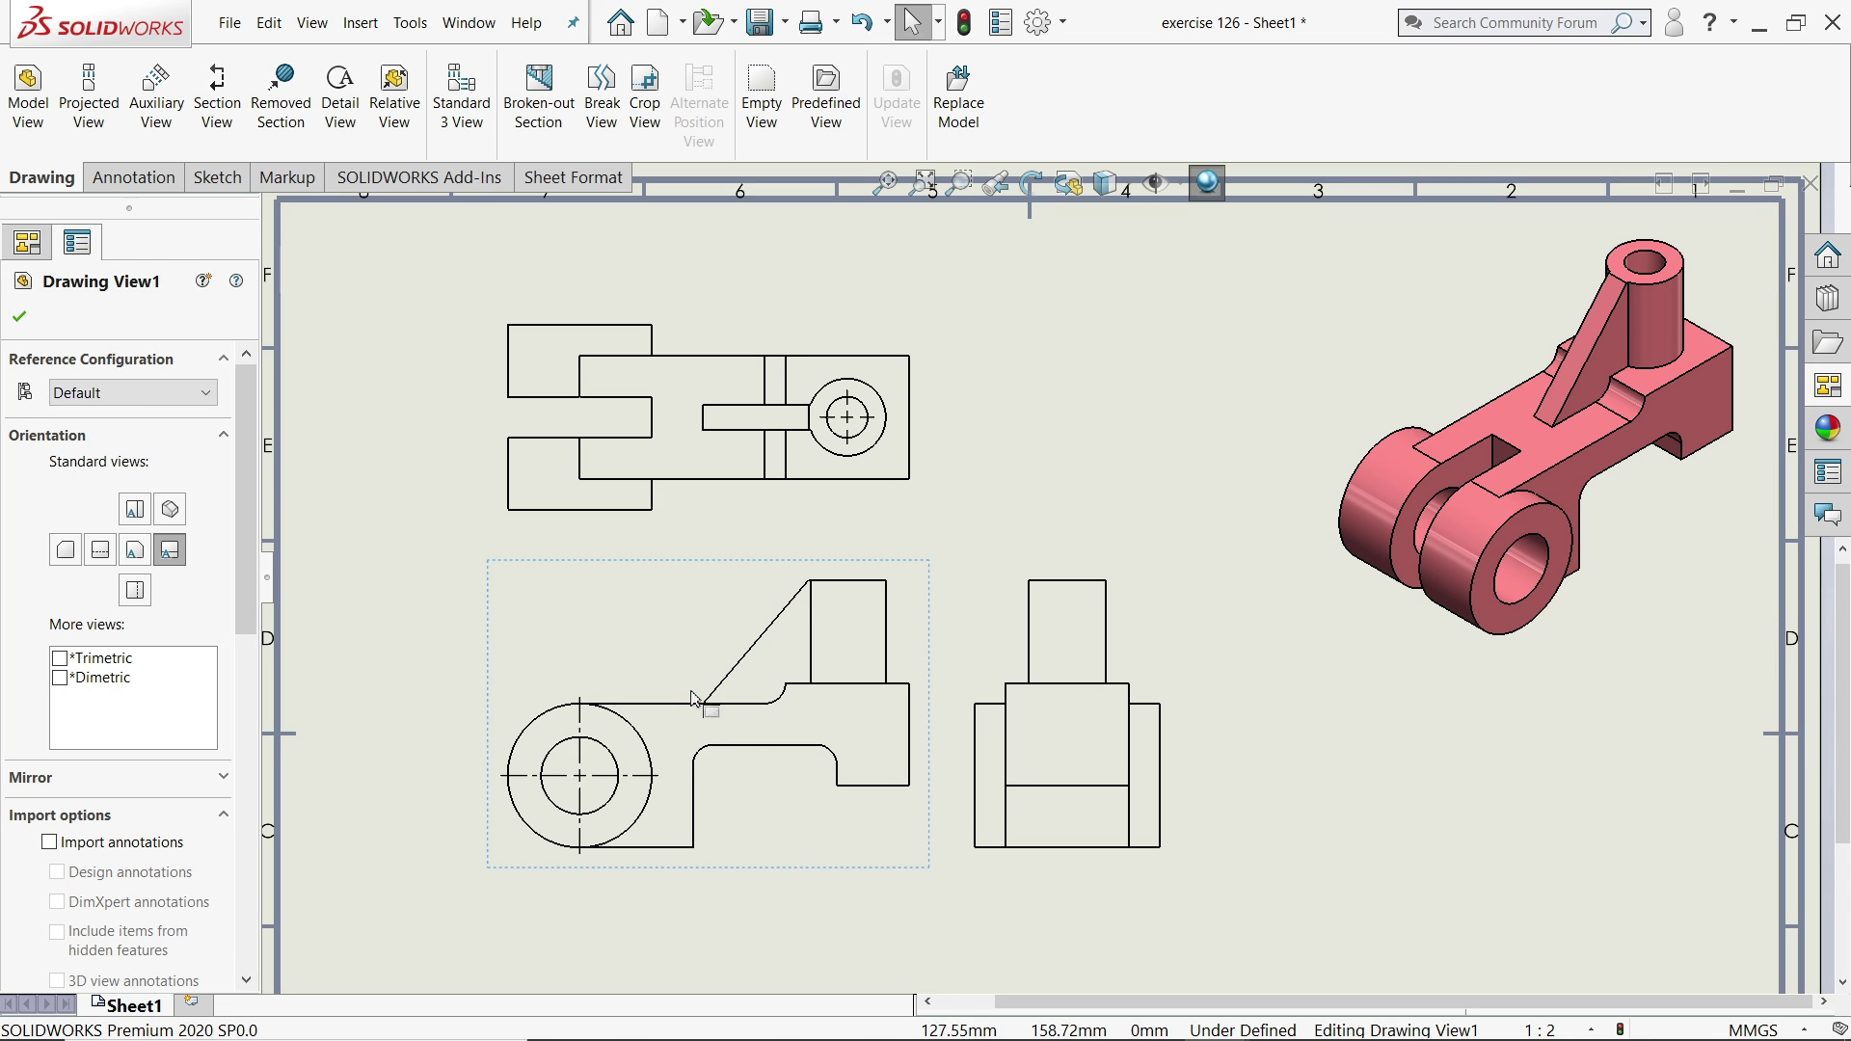
# Run Model Items on the front view with Source set to Selected feature.
pyautogui.click(132, 183)
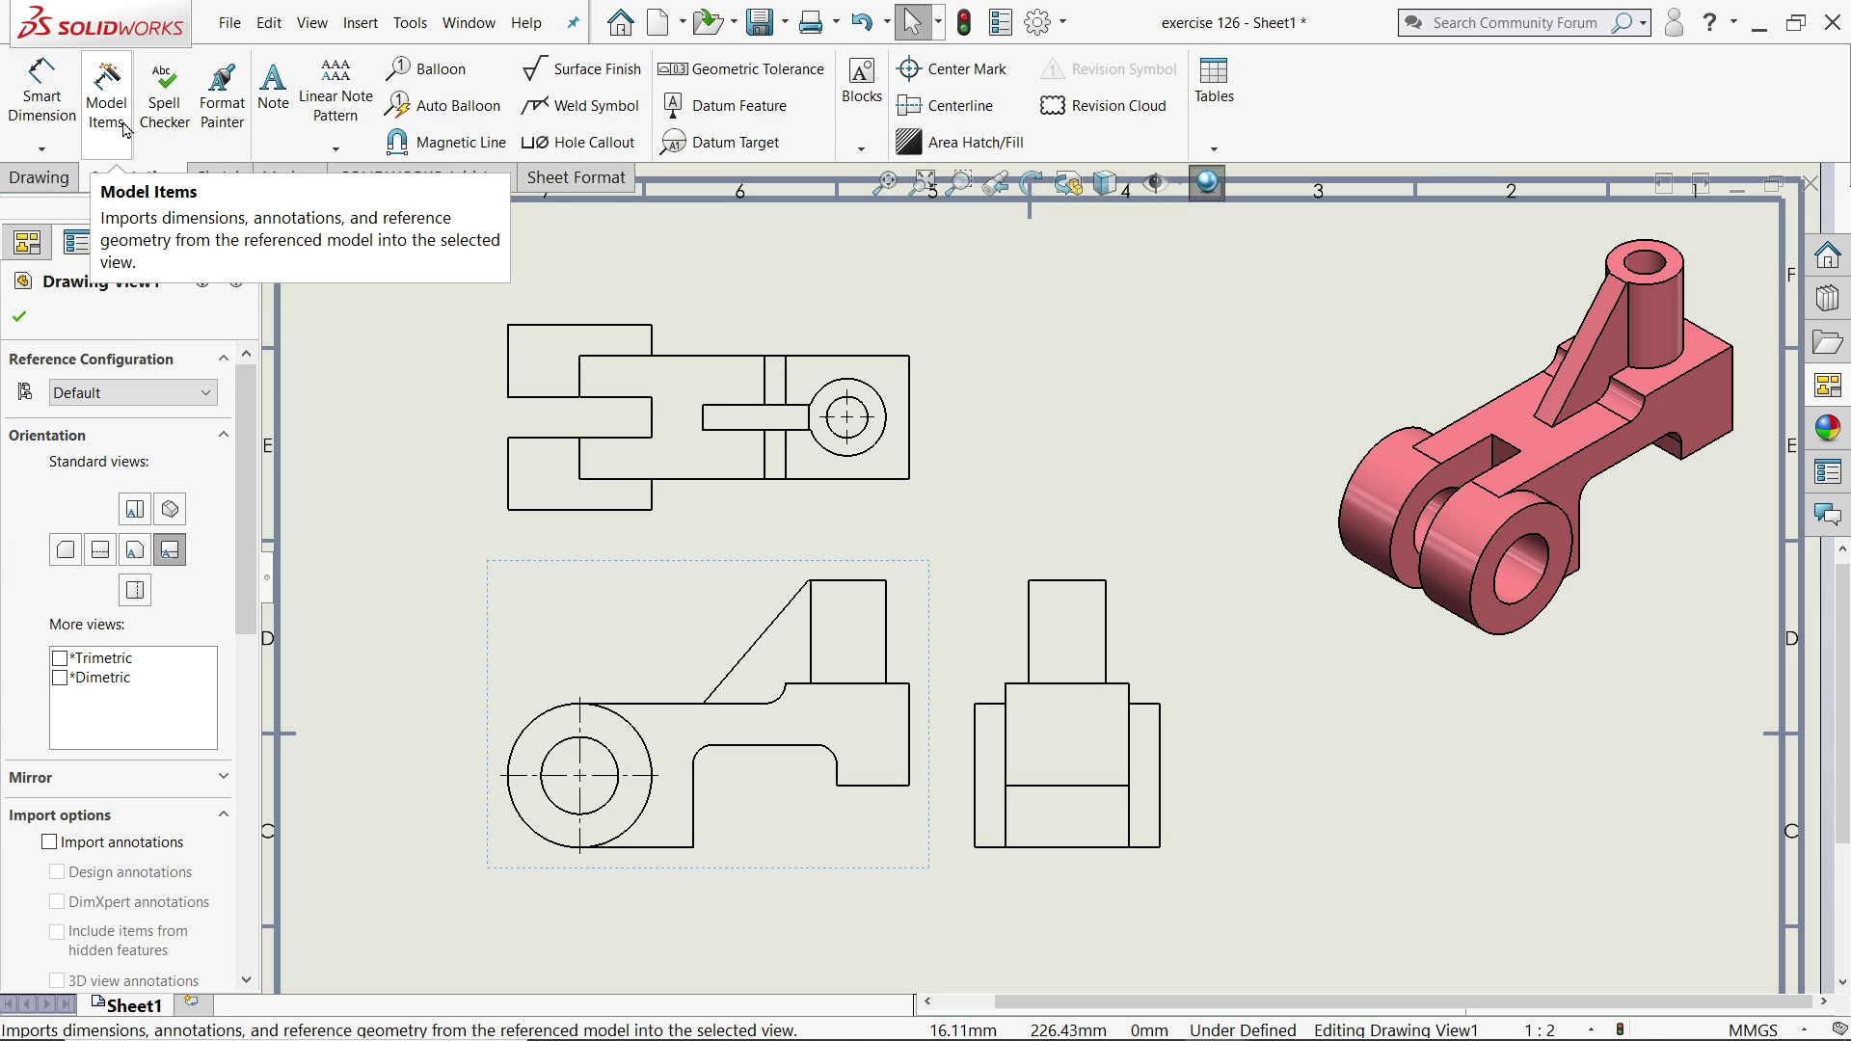
pyautogui.click(106, 133)
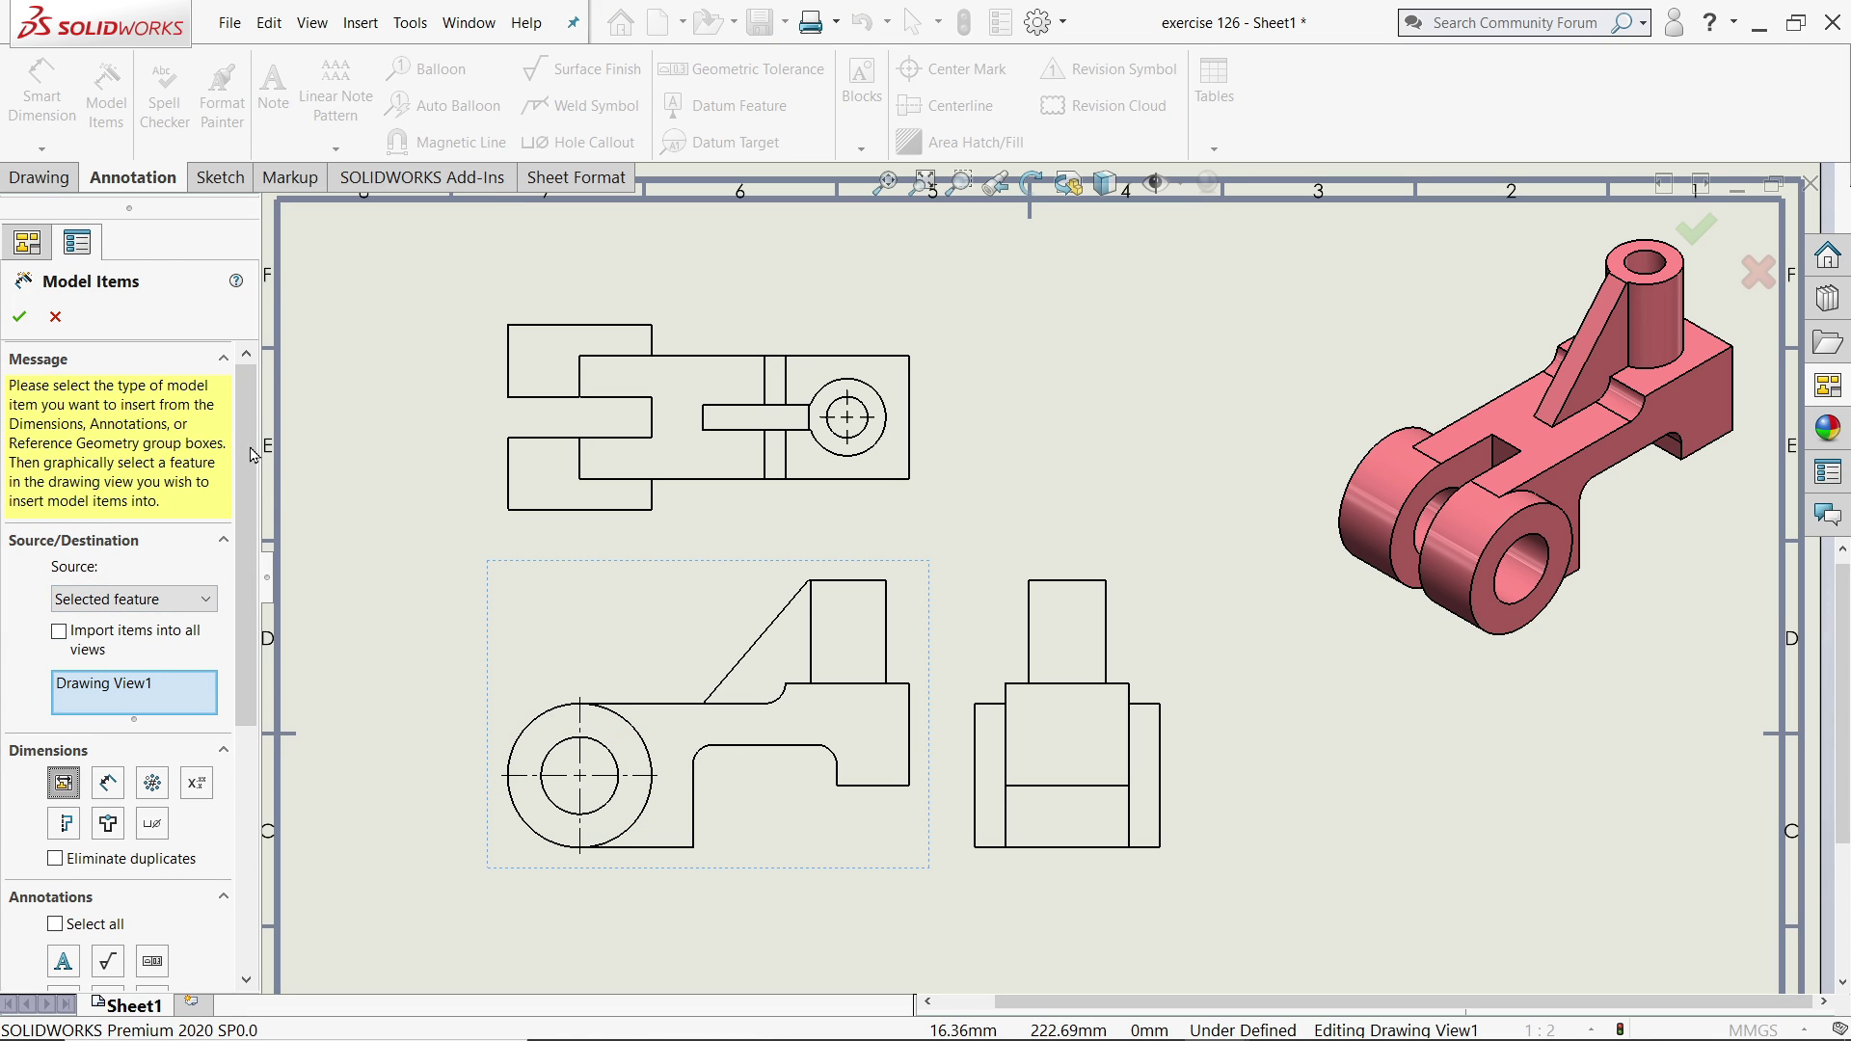
pyautogui.moveTo(252, 453); pyautogui.dragTo(248, 502)
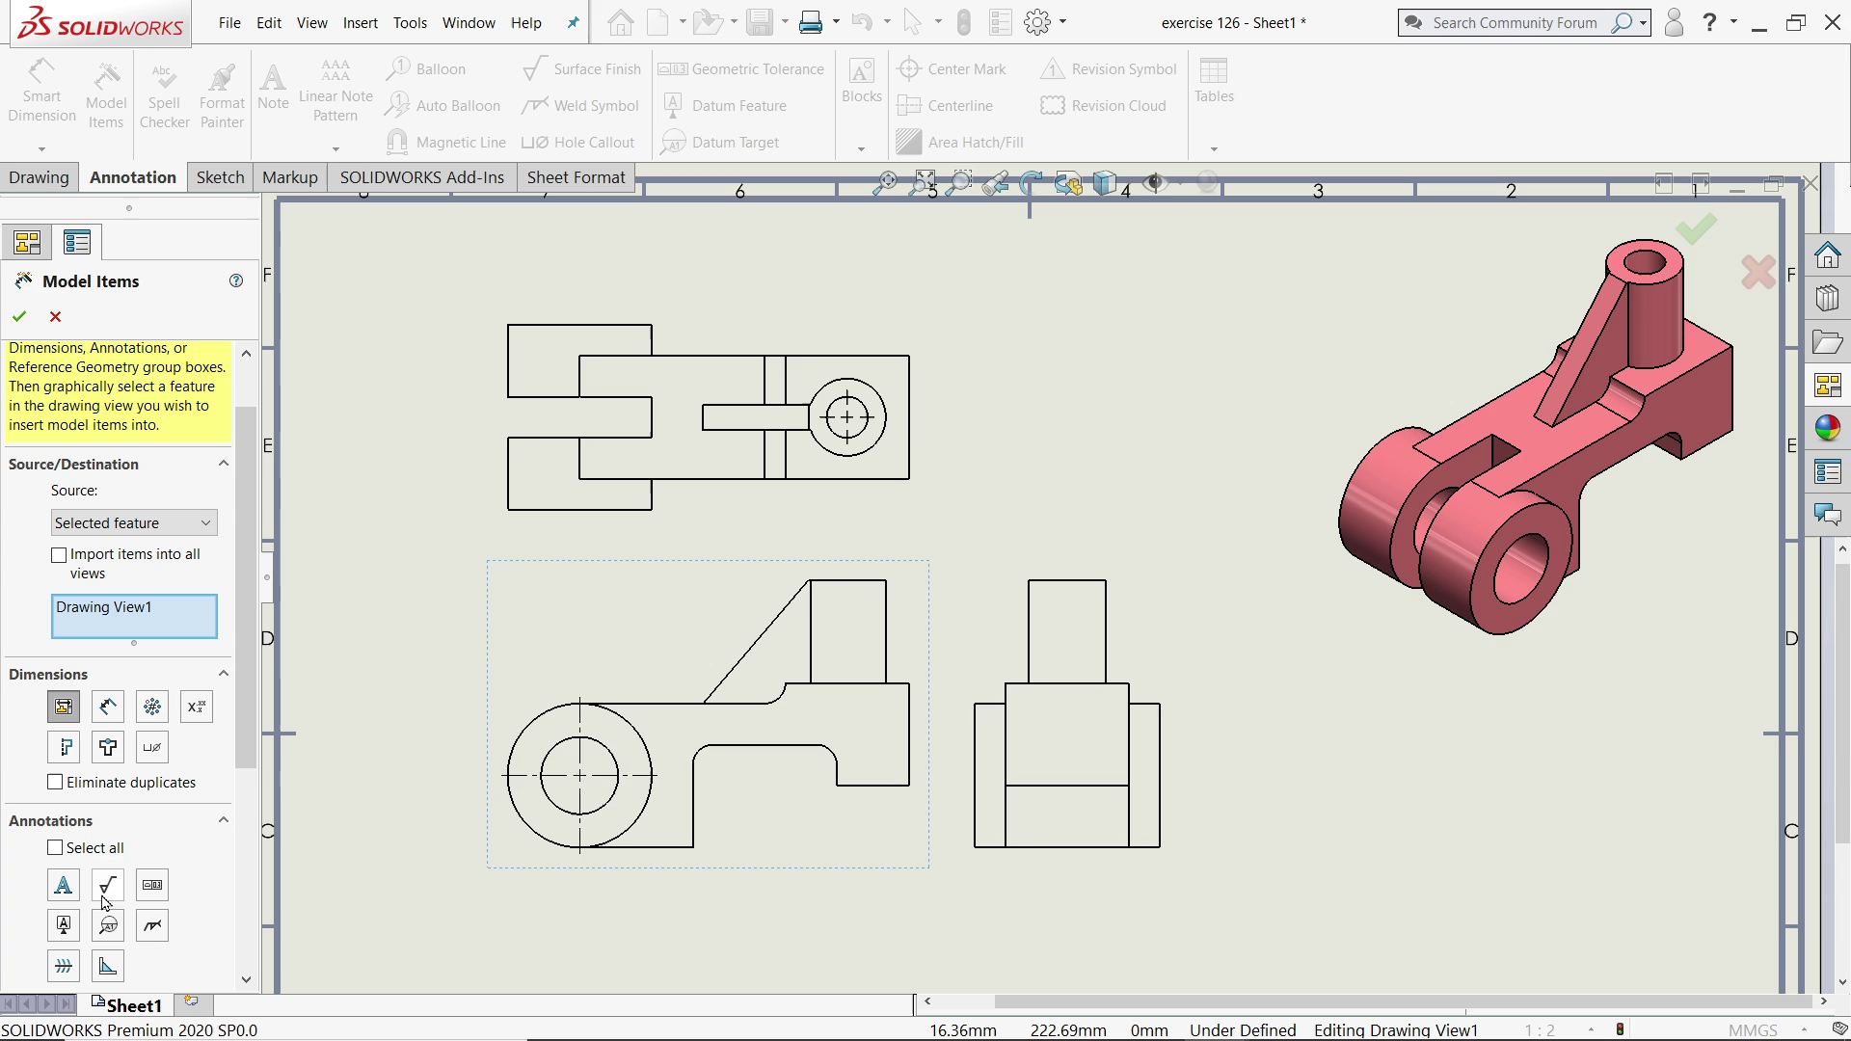
pyautogui.moveTo(248, 580); pyautogui.dragTo(256, 538)
pyautogui.click(19, 316)
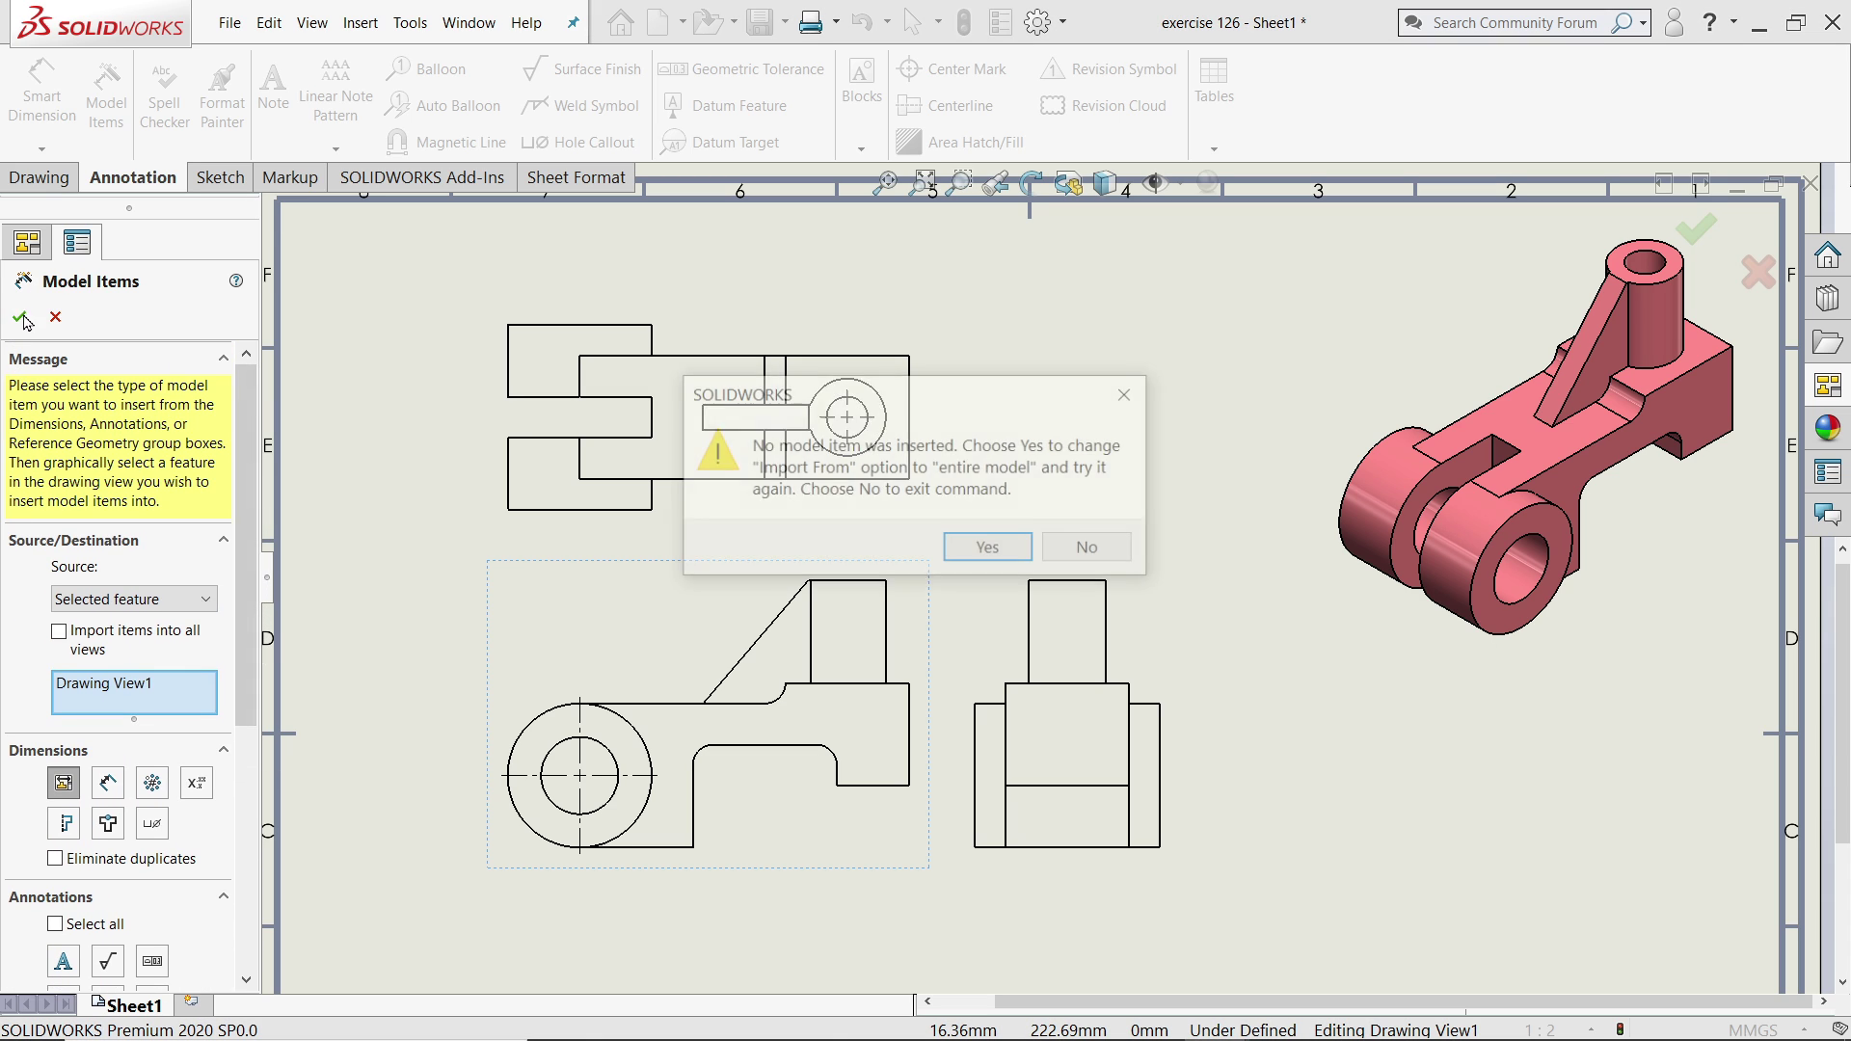
# Import dimensions from the entire model and move the right-side view further right.
pyautogui.click(990, 549)
pyautogui.scroll(-5, 867, 847)
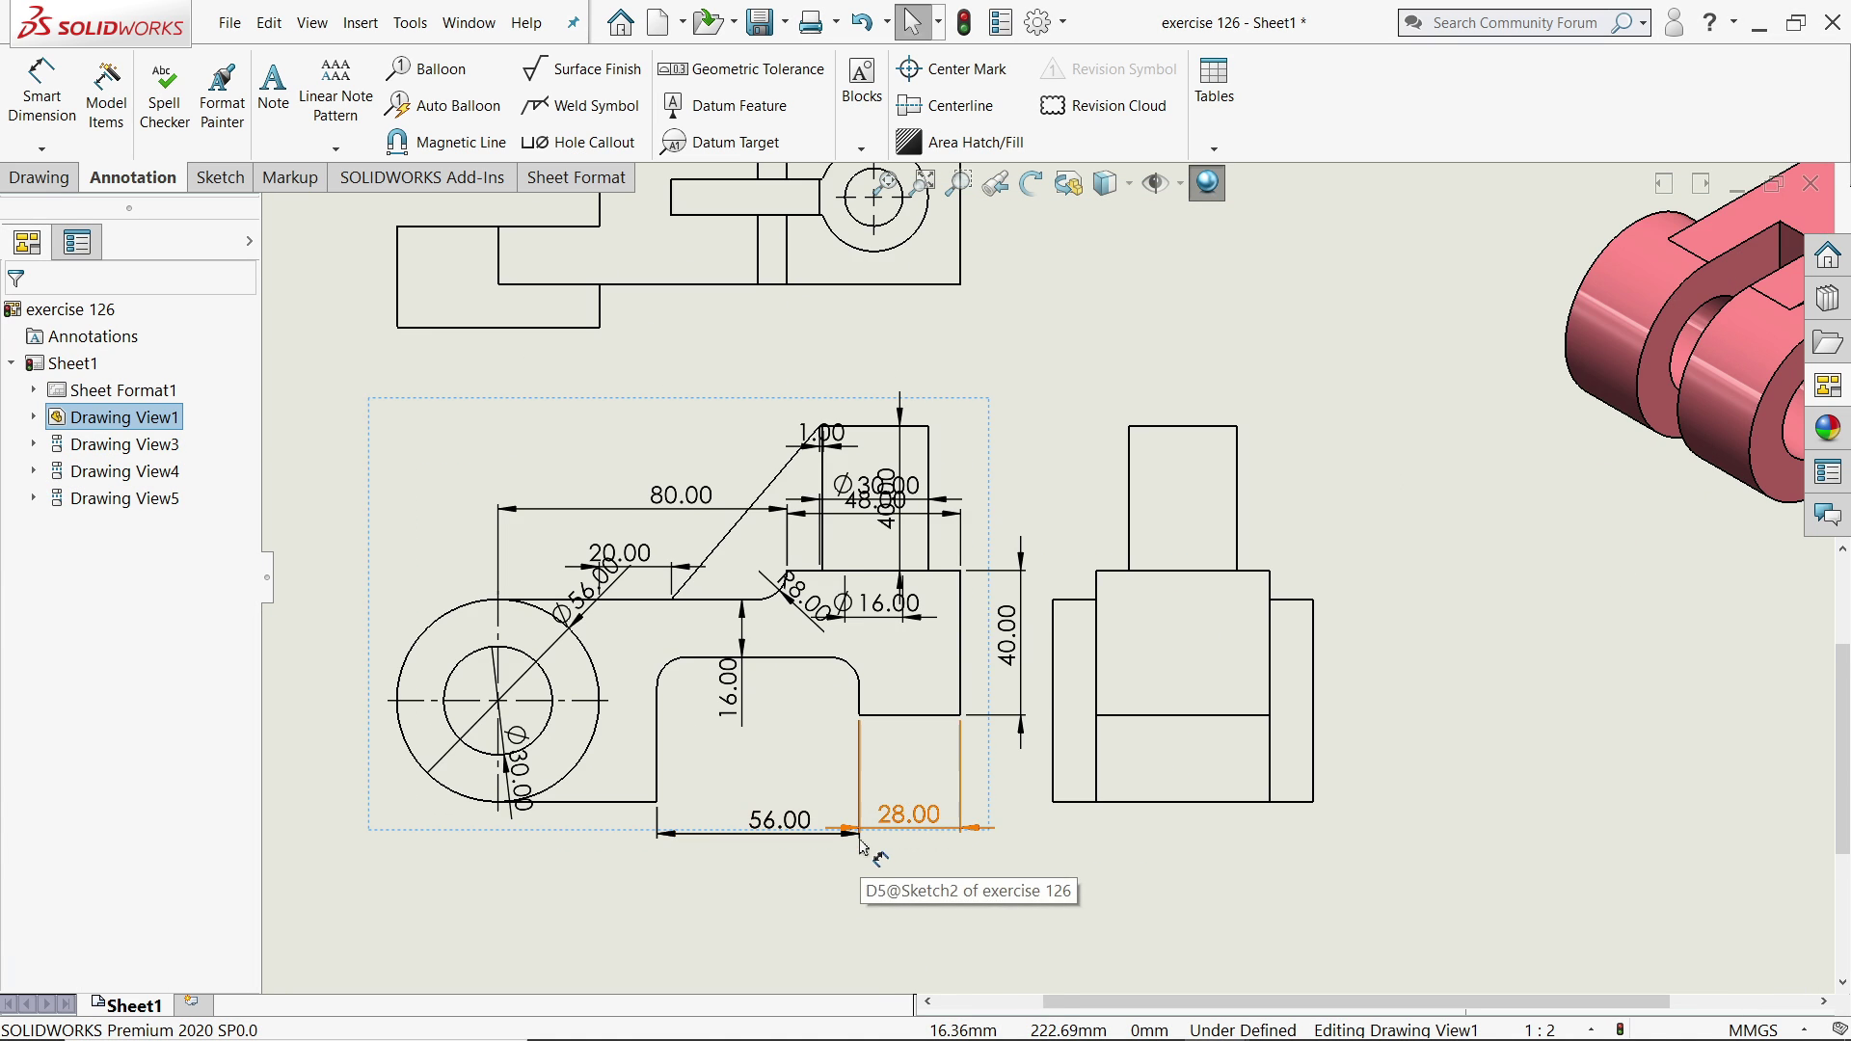
pyautogui.moveTo(1424, 736); pyautogui.dragTo(1495, 719)
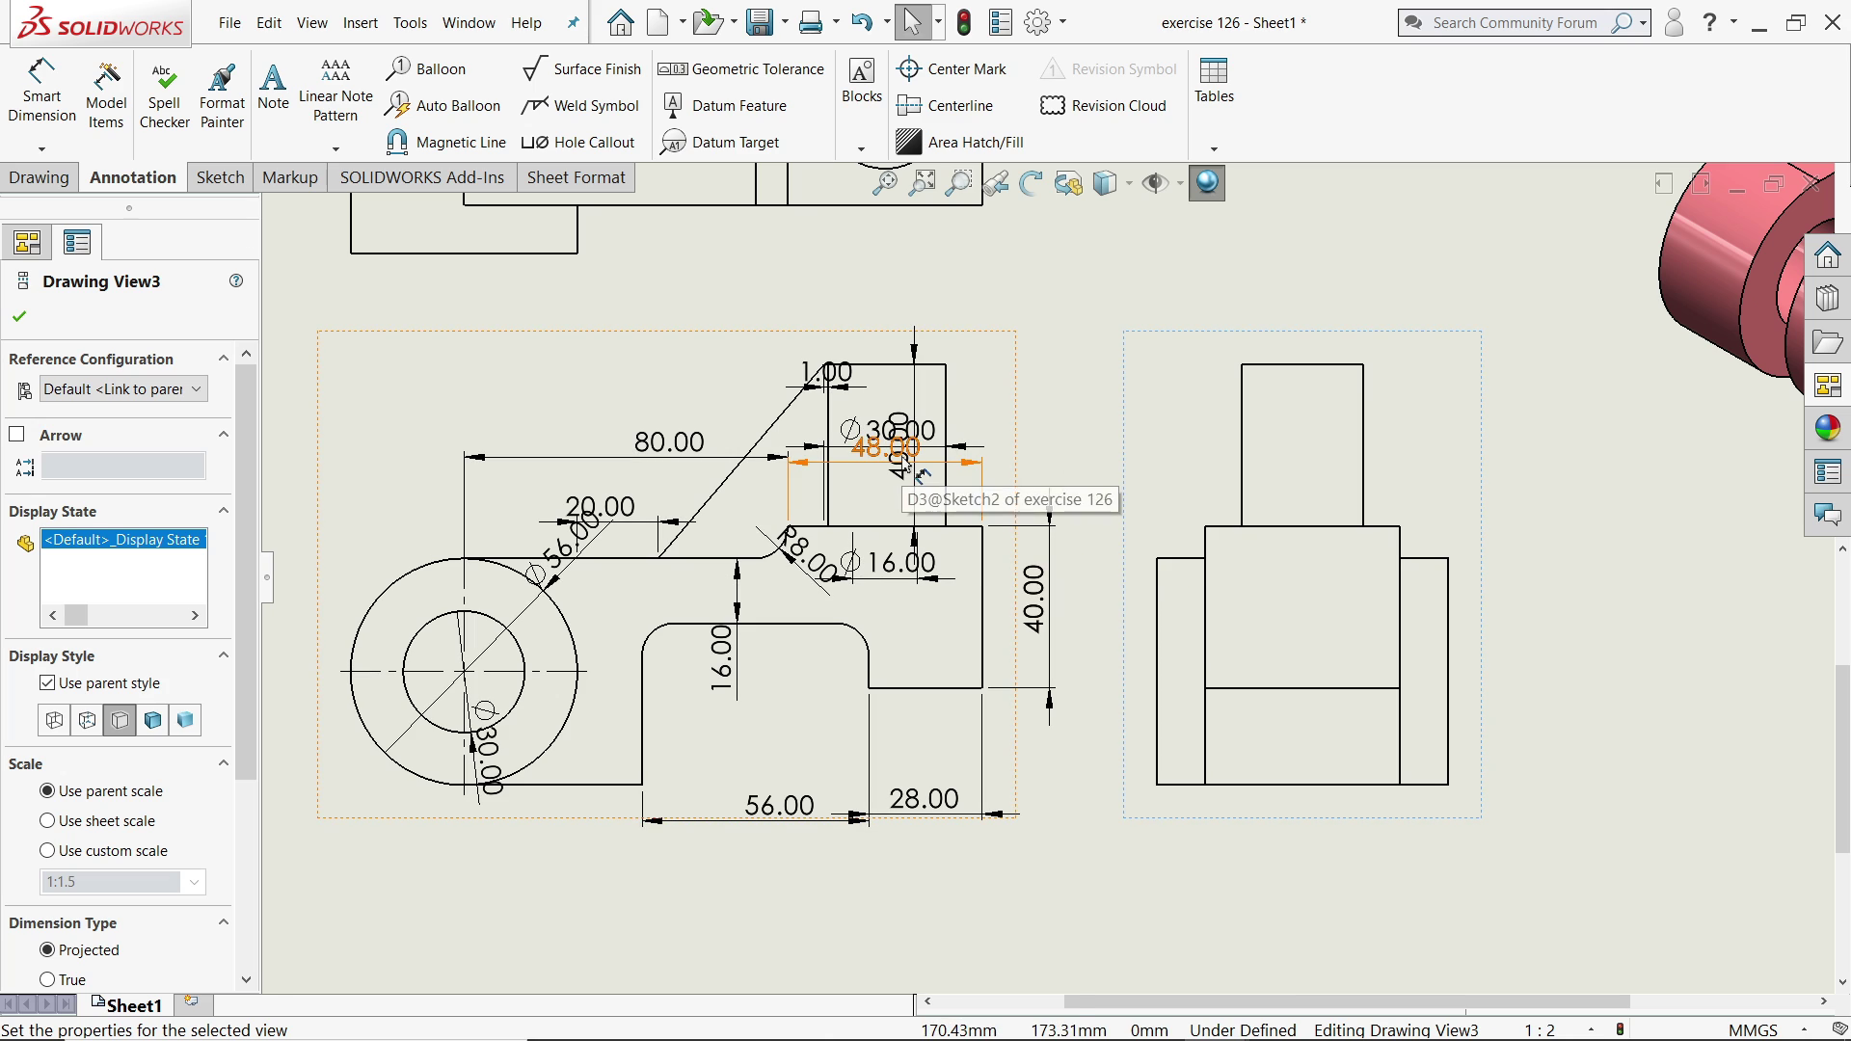
# Delete the 48.00, 1.00 and Ø30.00 dimensions, moving 40.00 clear.
pyautogui.moveTo(895, 447); pyautogui.dragTo(918, 310)
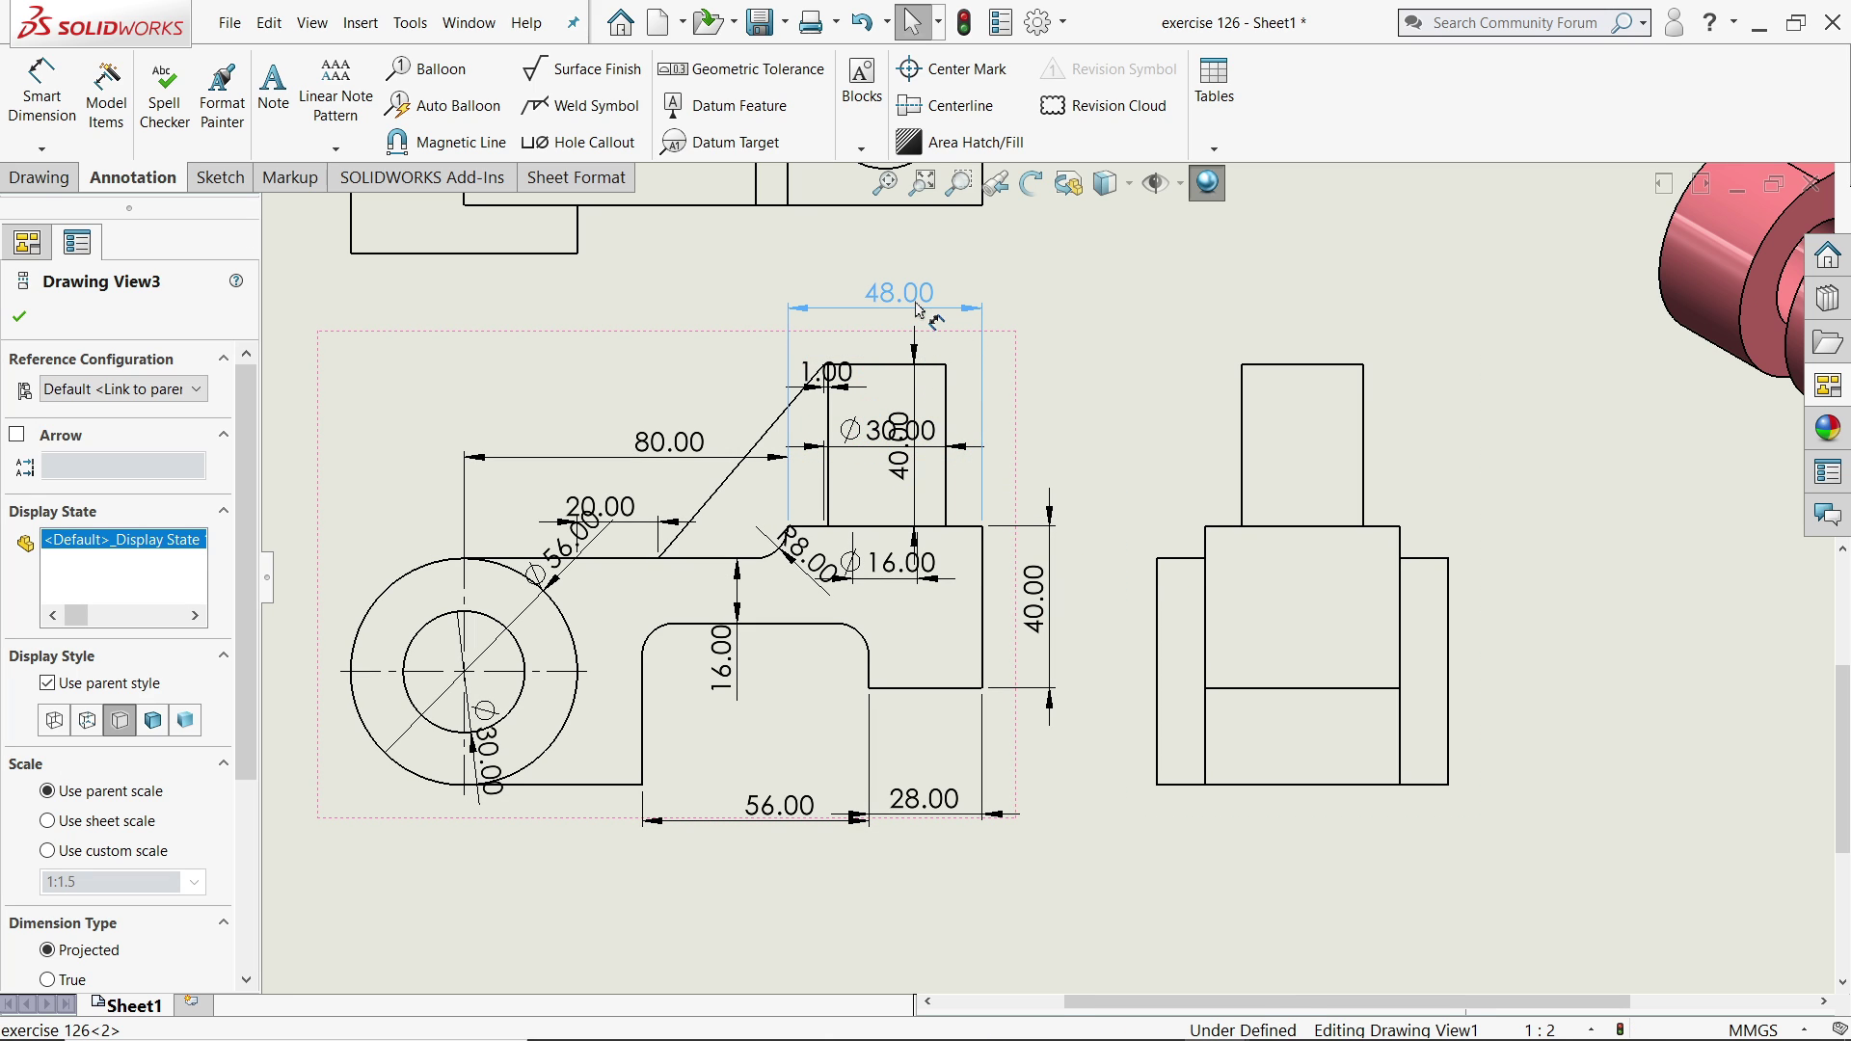
pyautogui.press('Delete')
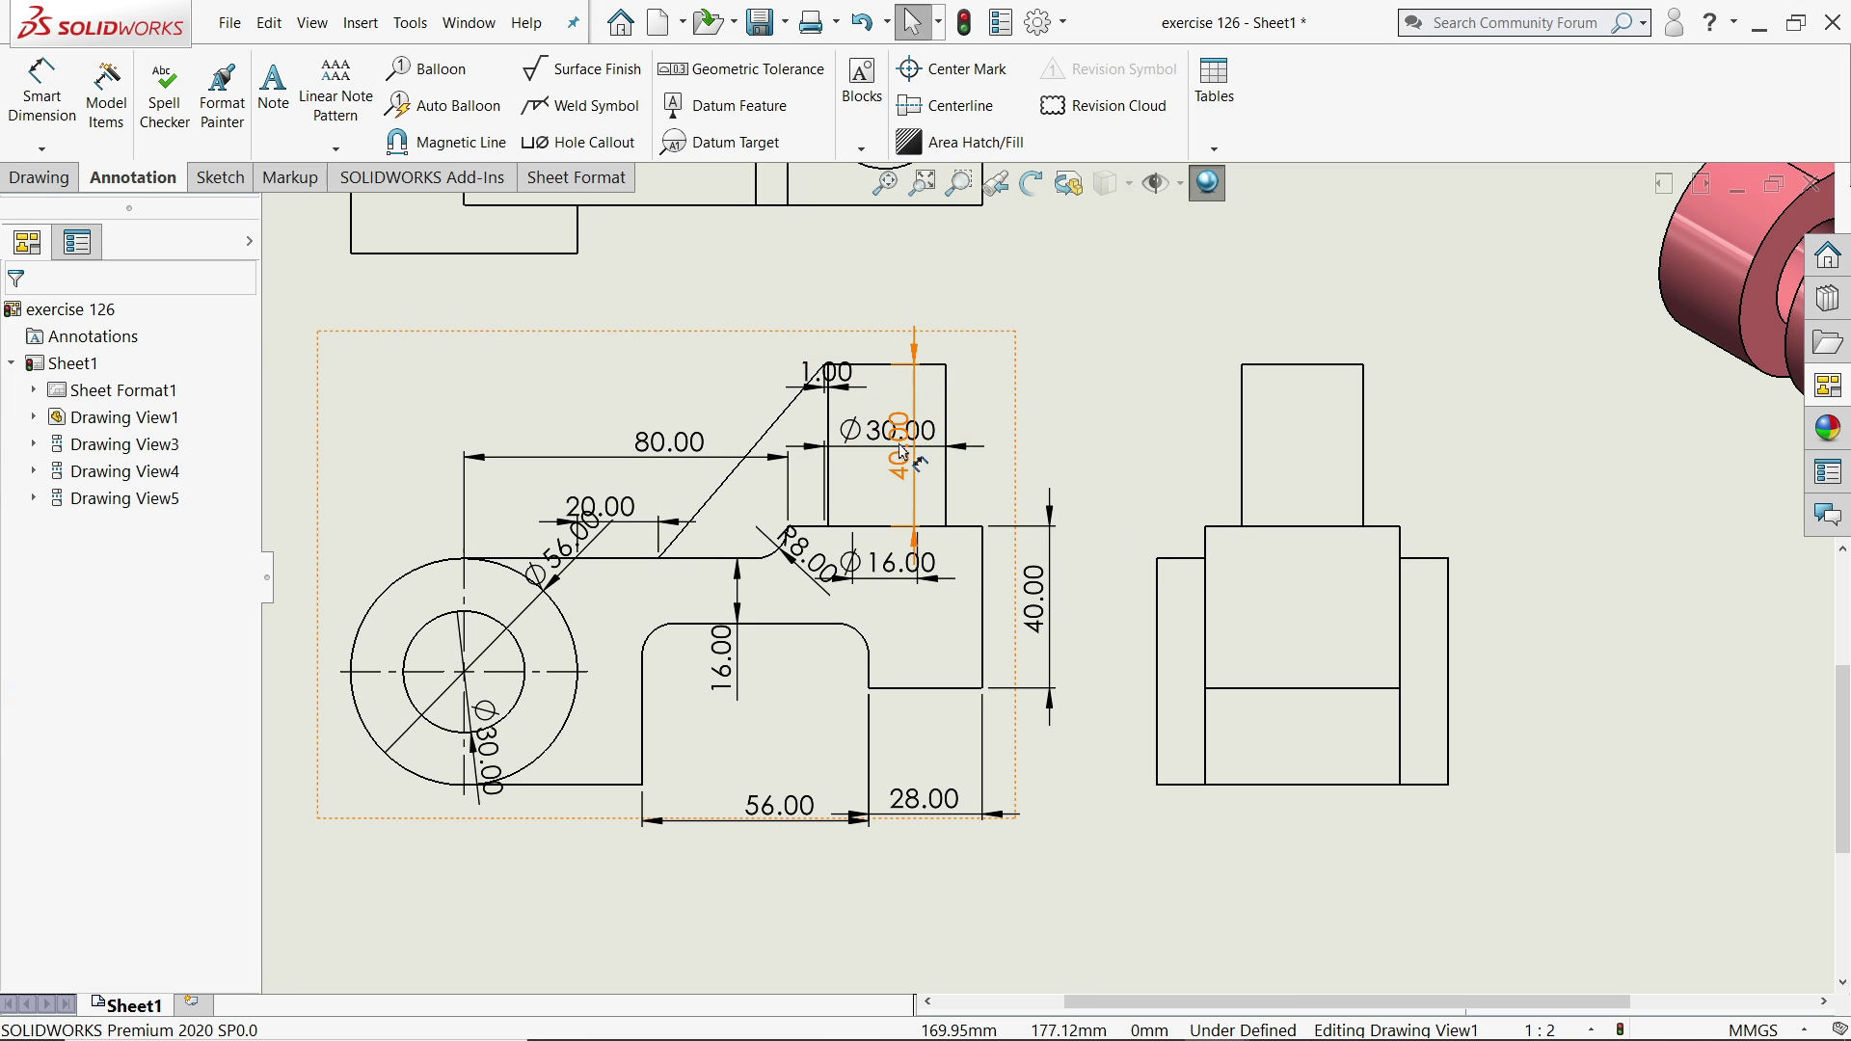
pyautogui.moveTo(910, 448); pyautogui.dragTo(1044, 434)
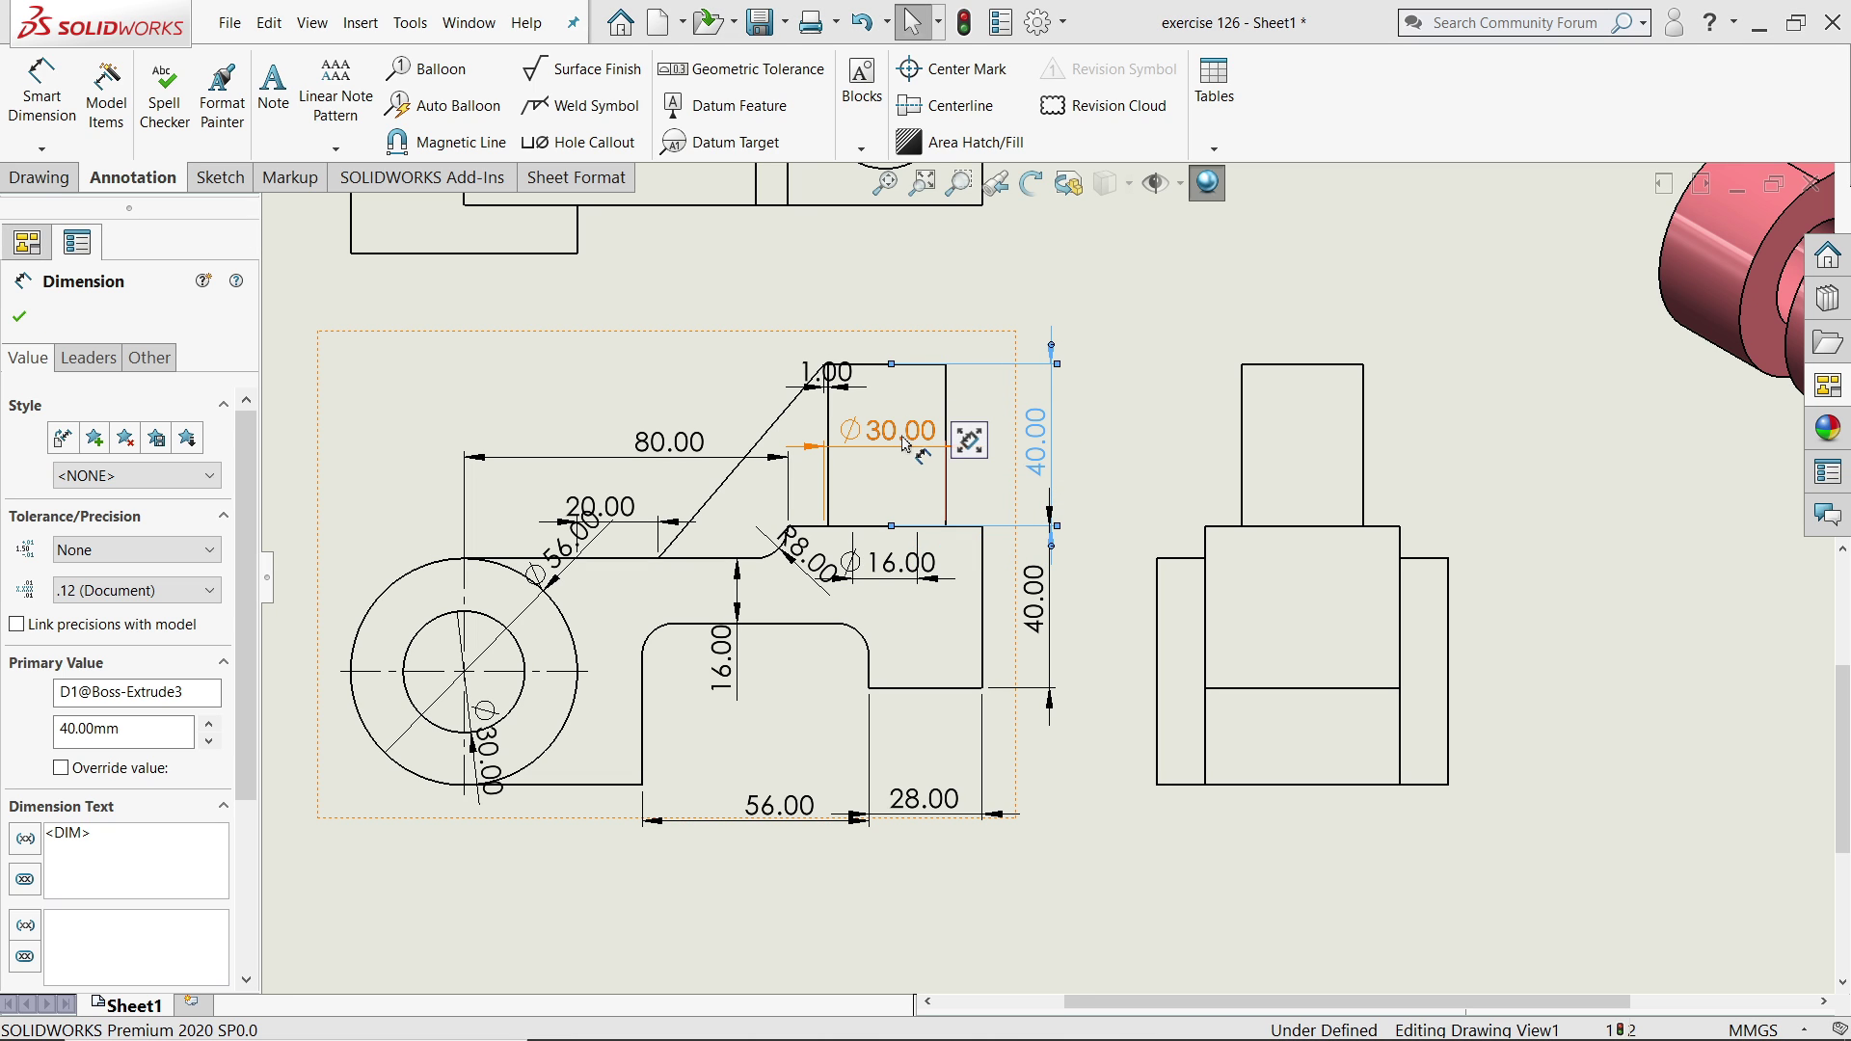
pyautogui.moveTo(892, 432)
pyautogui.mouseDown()
pyautogui.moveTo(896, 396)
pyautogui.moveTo(842, 350)
pyautogui.mouseUp()
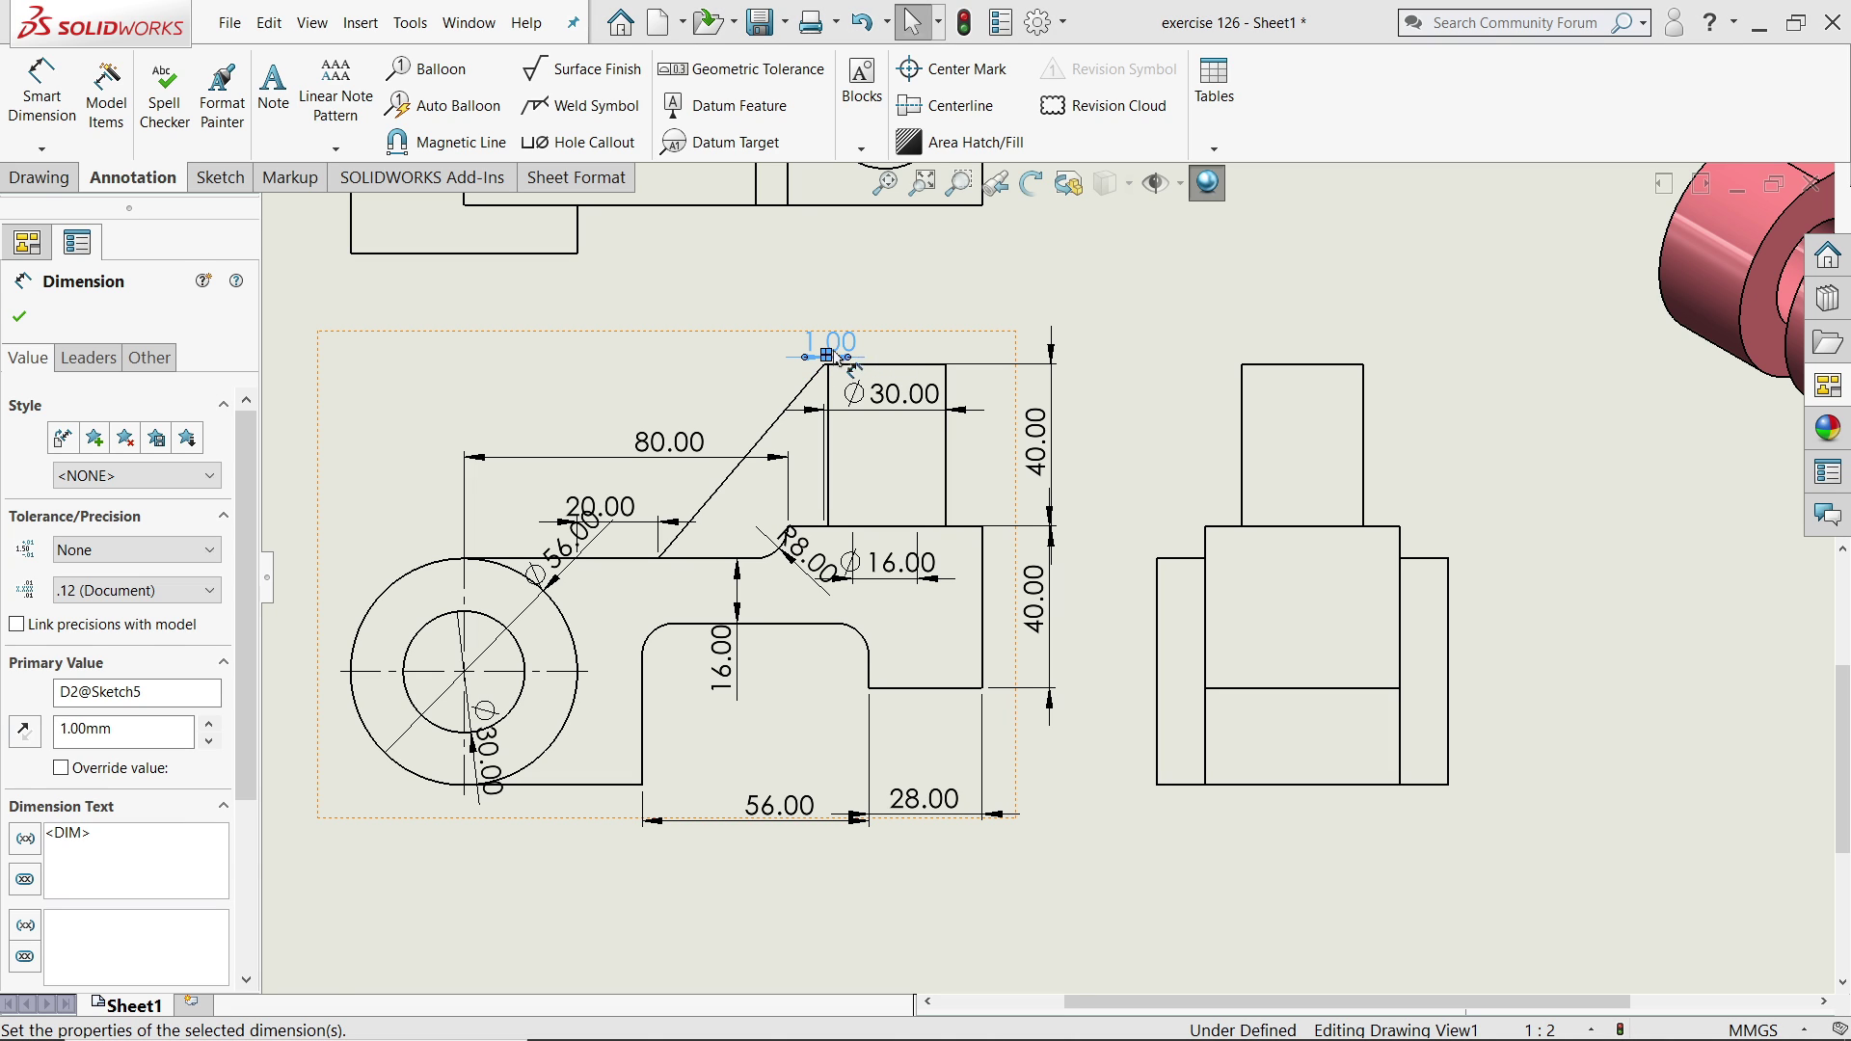
pyautogui.press('Delete')
pyautogui.click(895, 394)
pyautogui.press('Delete')
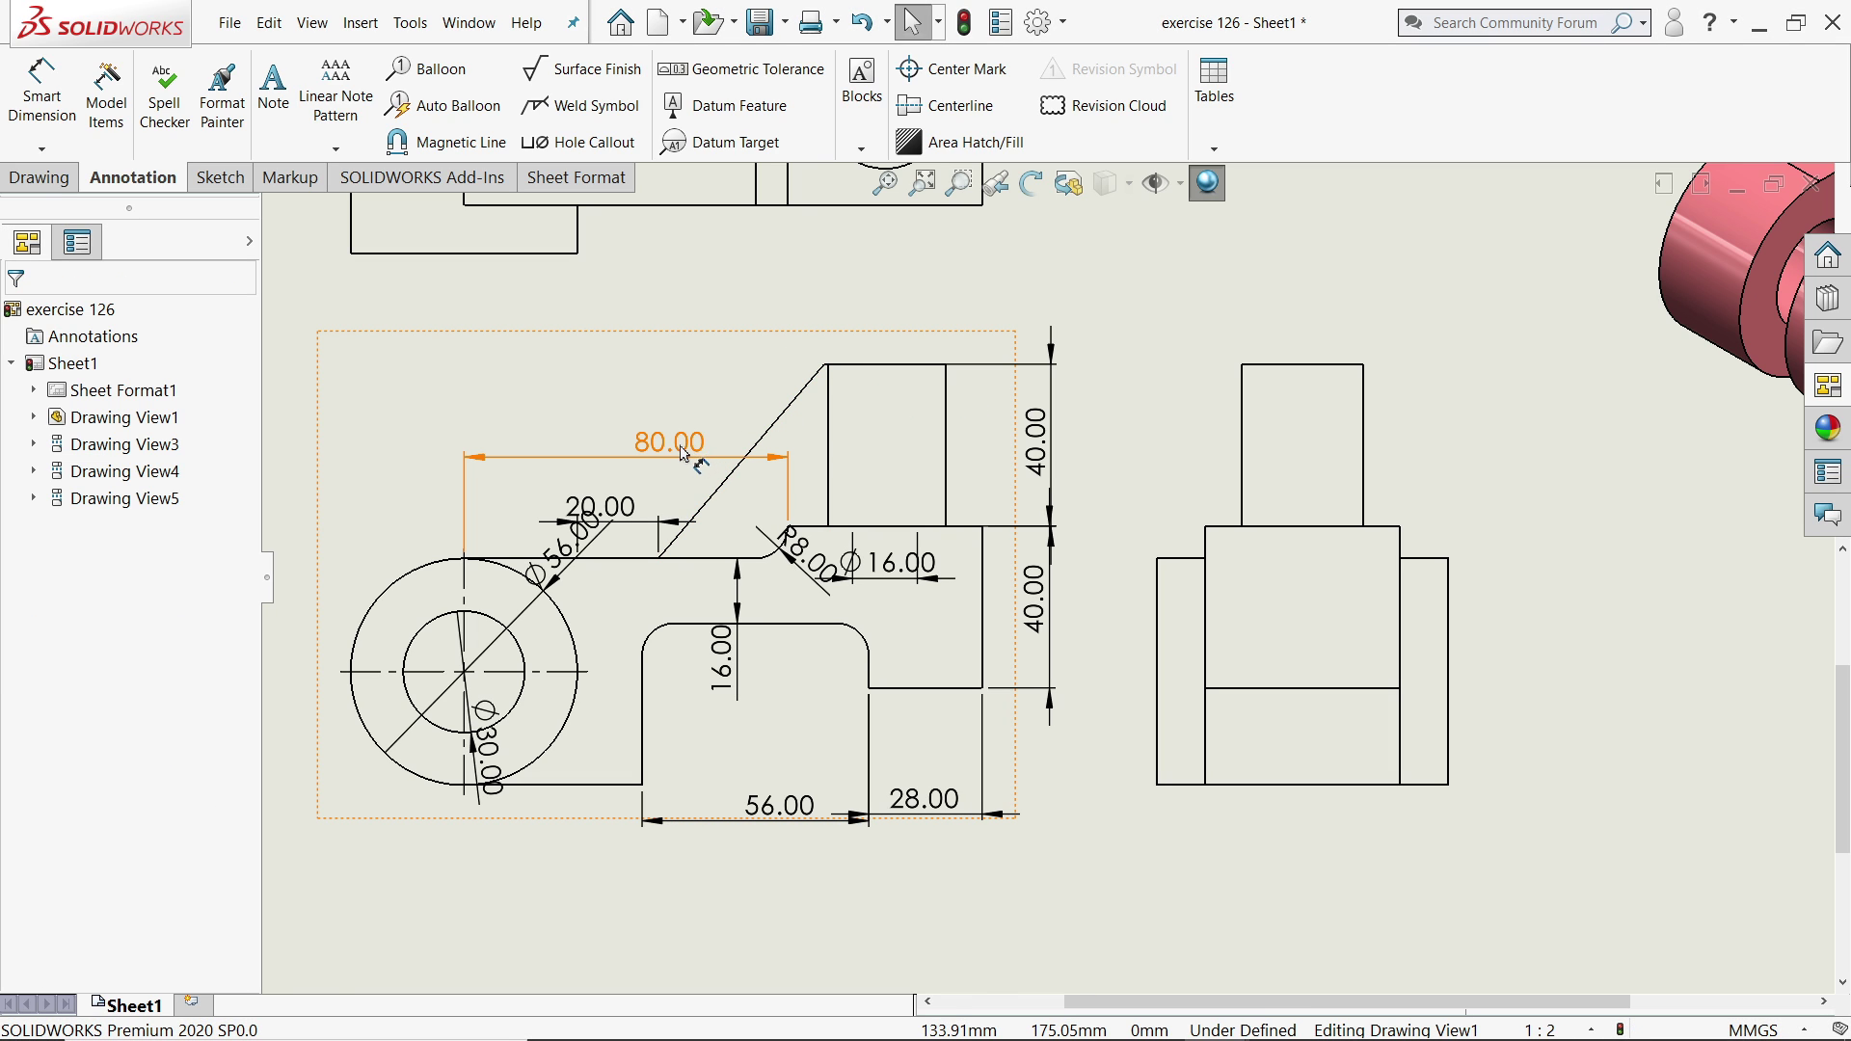
# Delete the 80.00, Ø56.00, 20.00, R8.00 and Ø16.00 dimensions.
pyautogui.click(685, 455)
pyautogui.press('Delete')
pyautogui.click(576, 545)
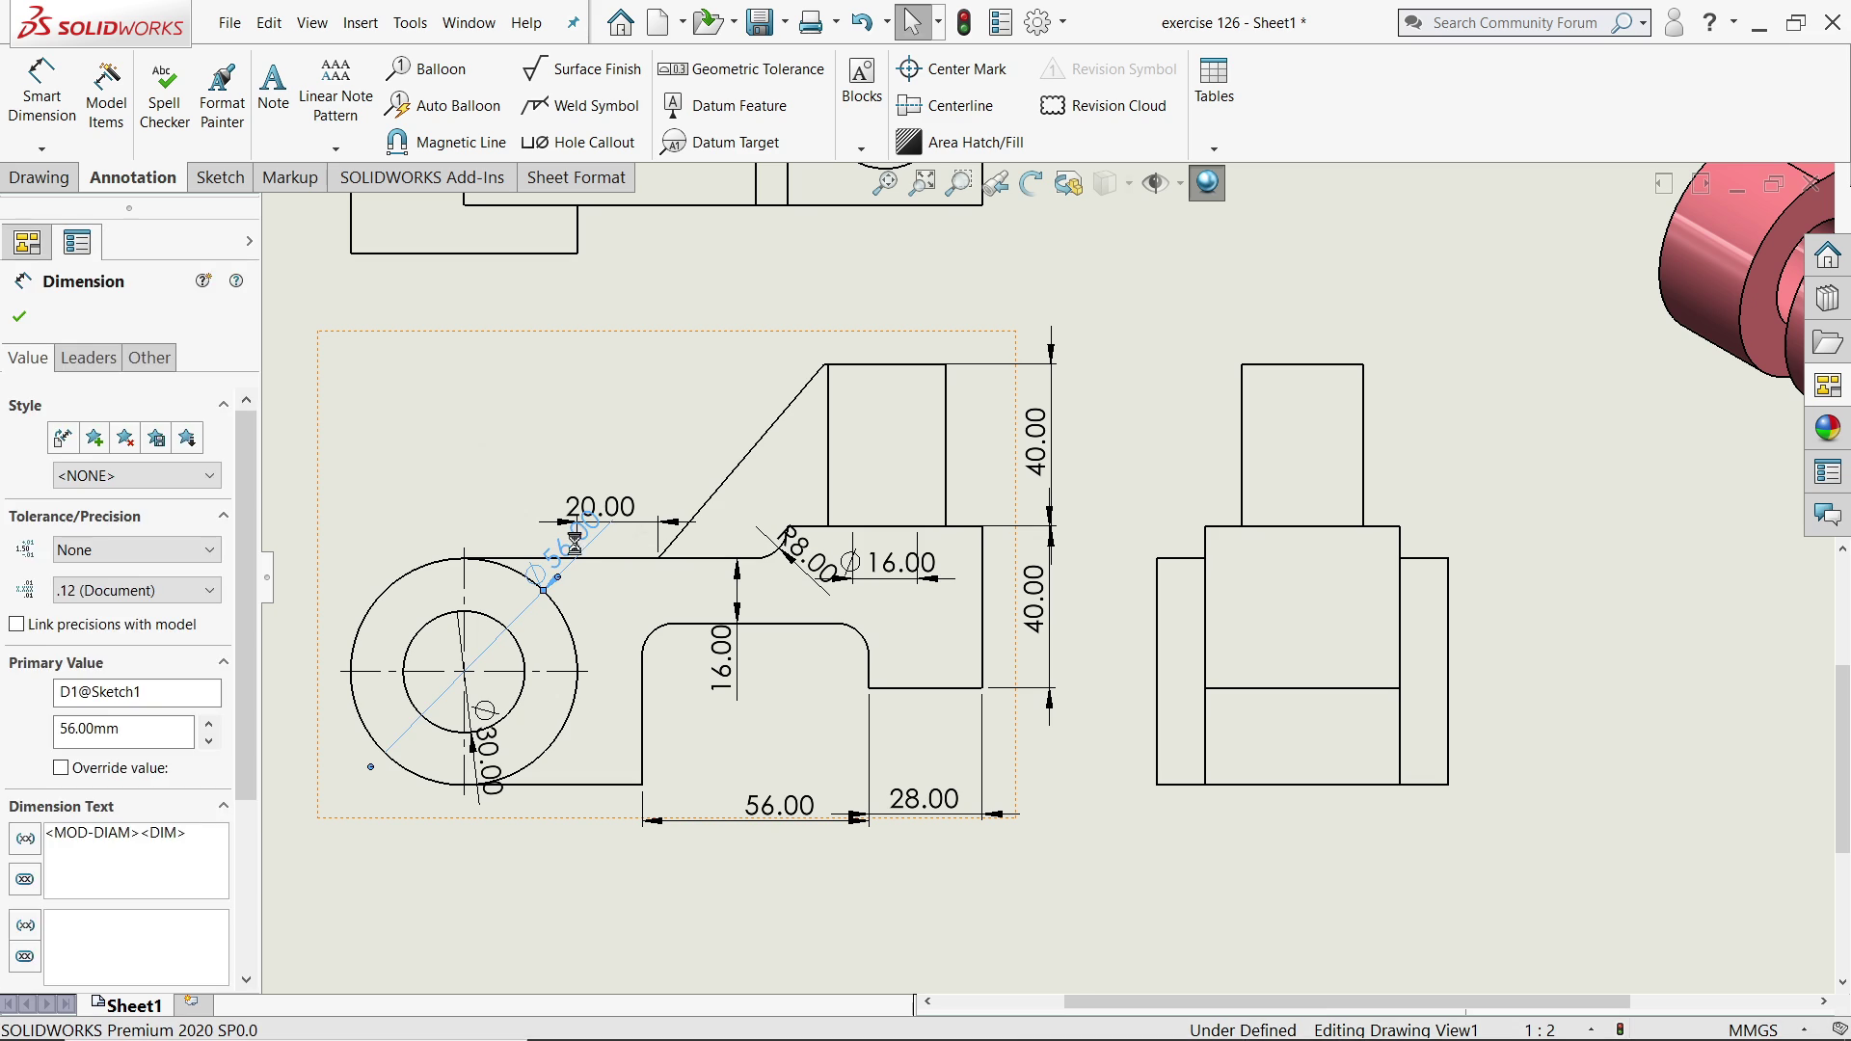
pyautogui.press('Delete')
pyautogui.click(603, 522)
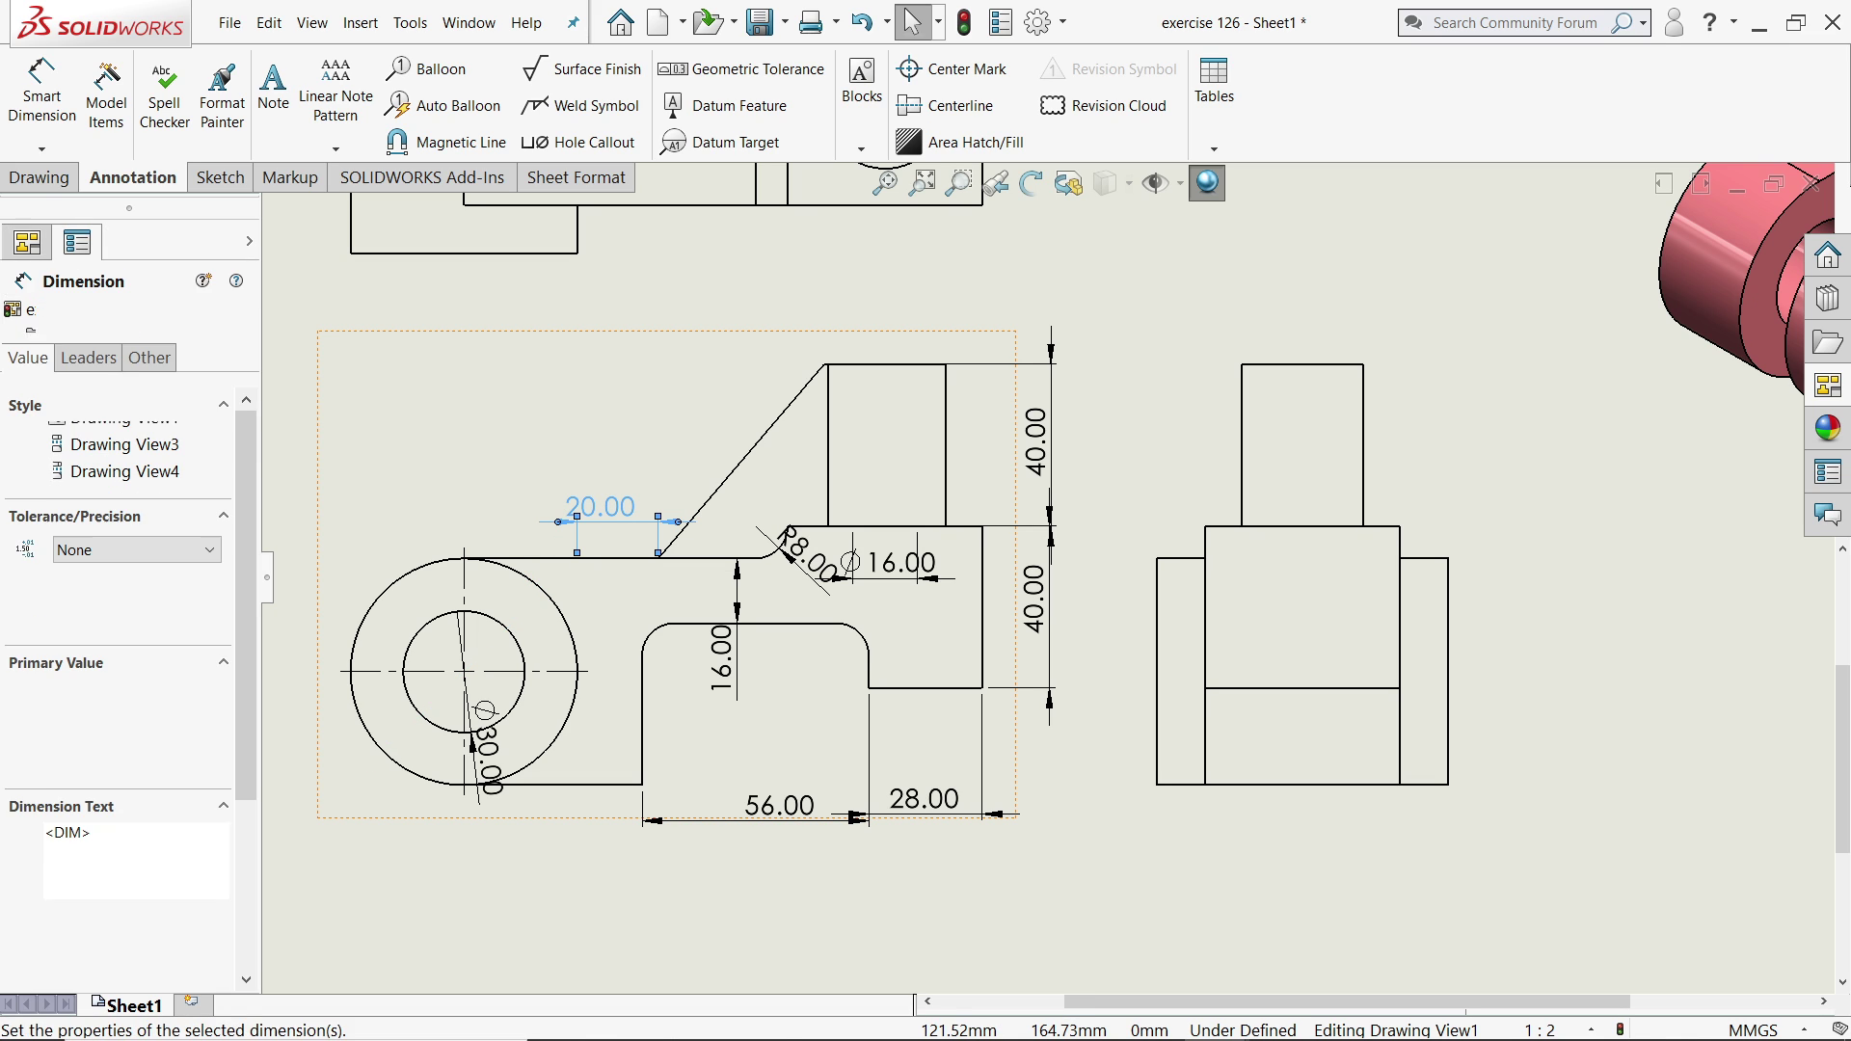
pyautogui.press('Delete')
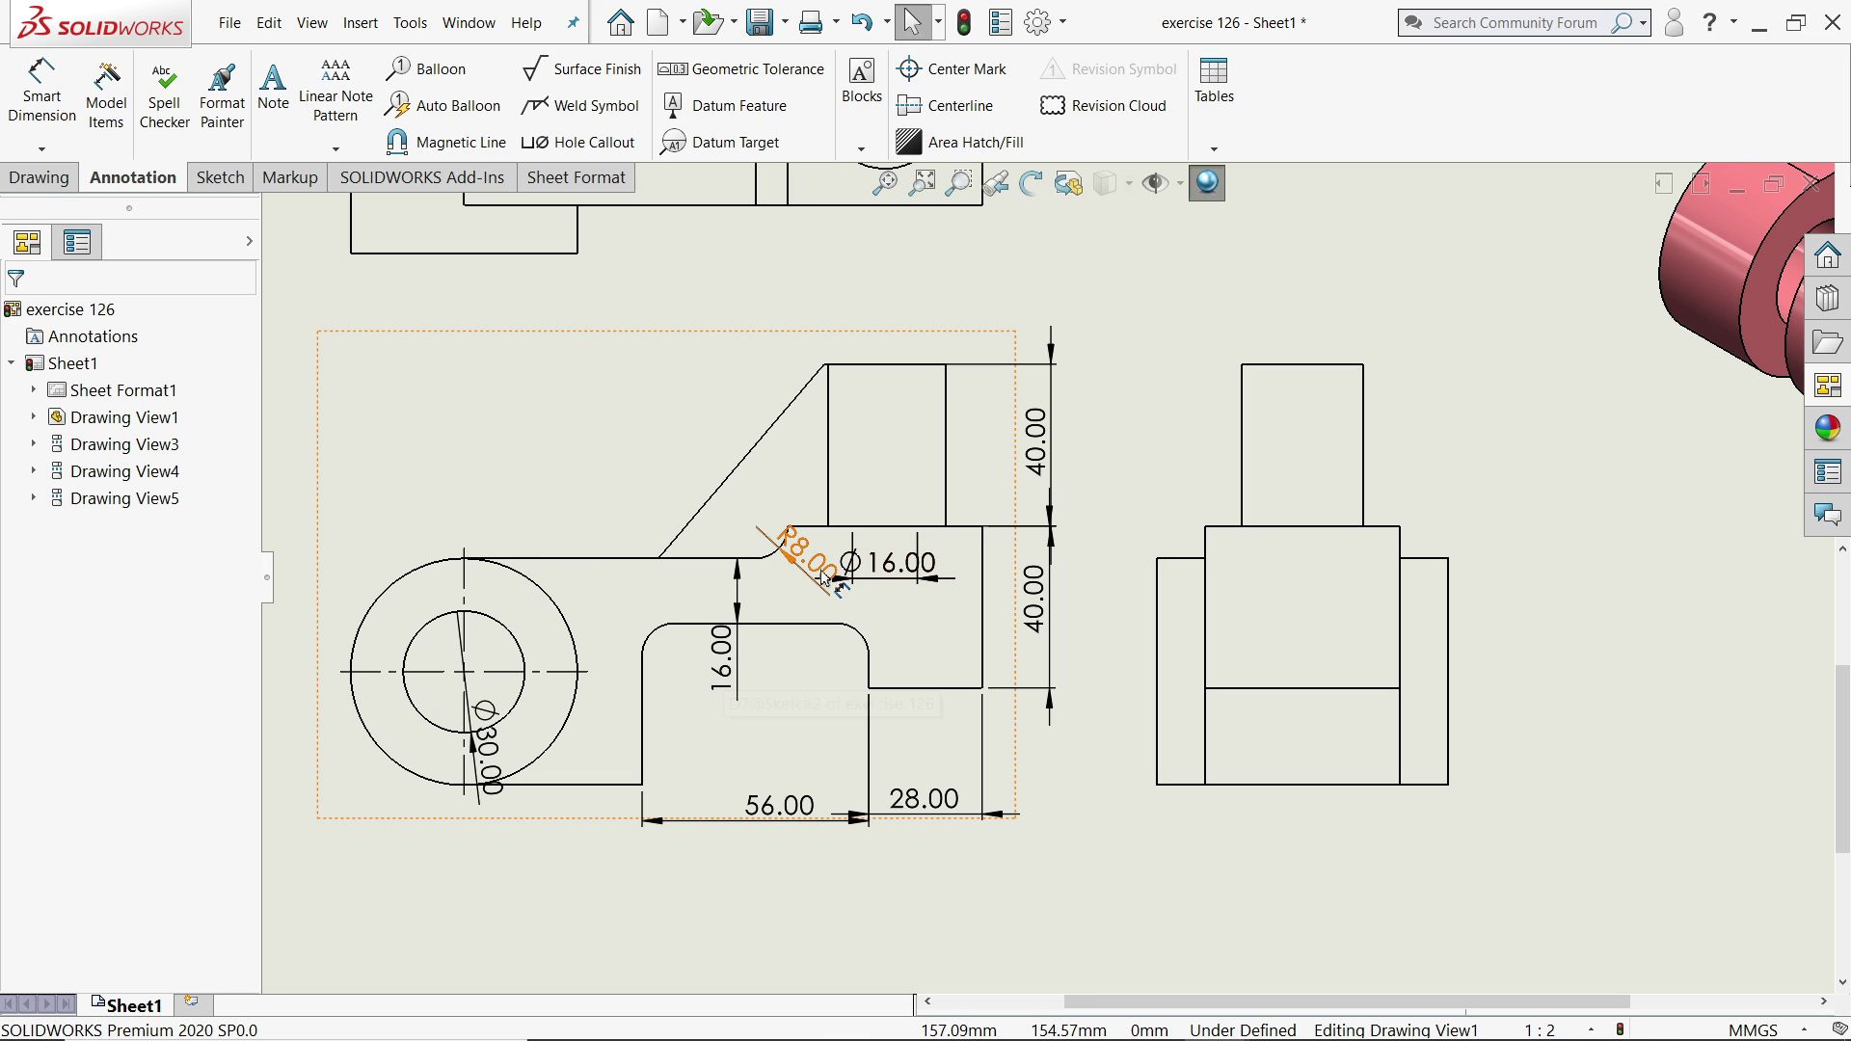
pyautogui.click(820, 588)
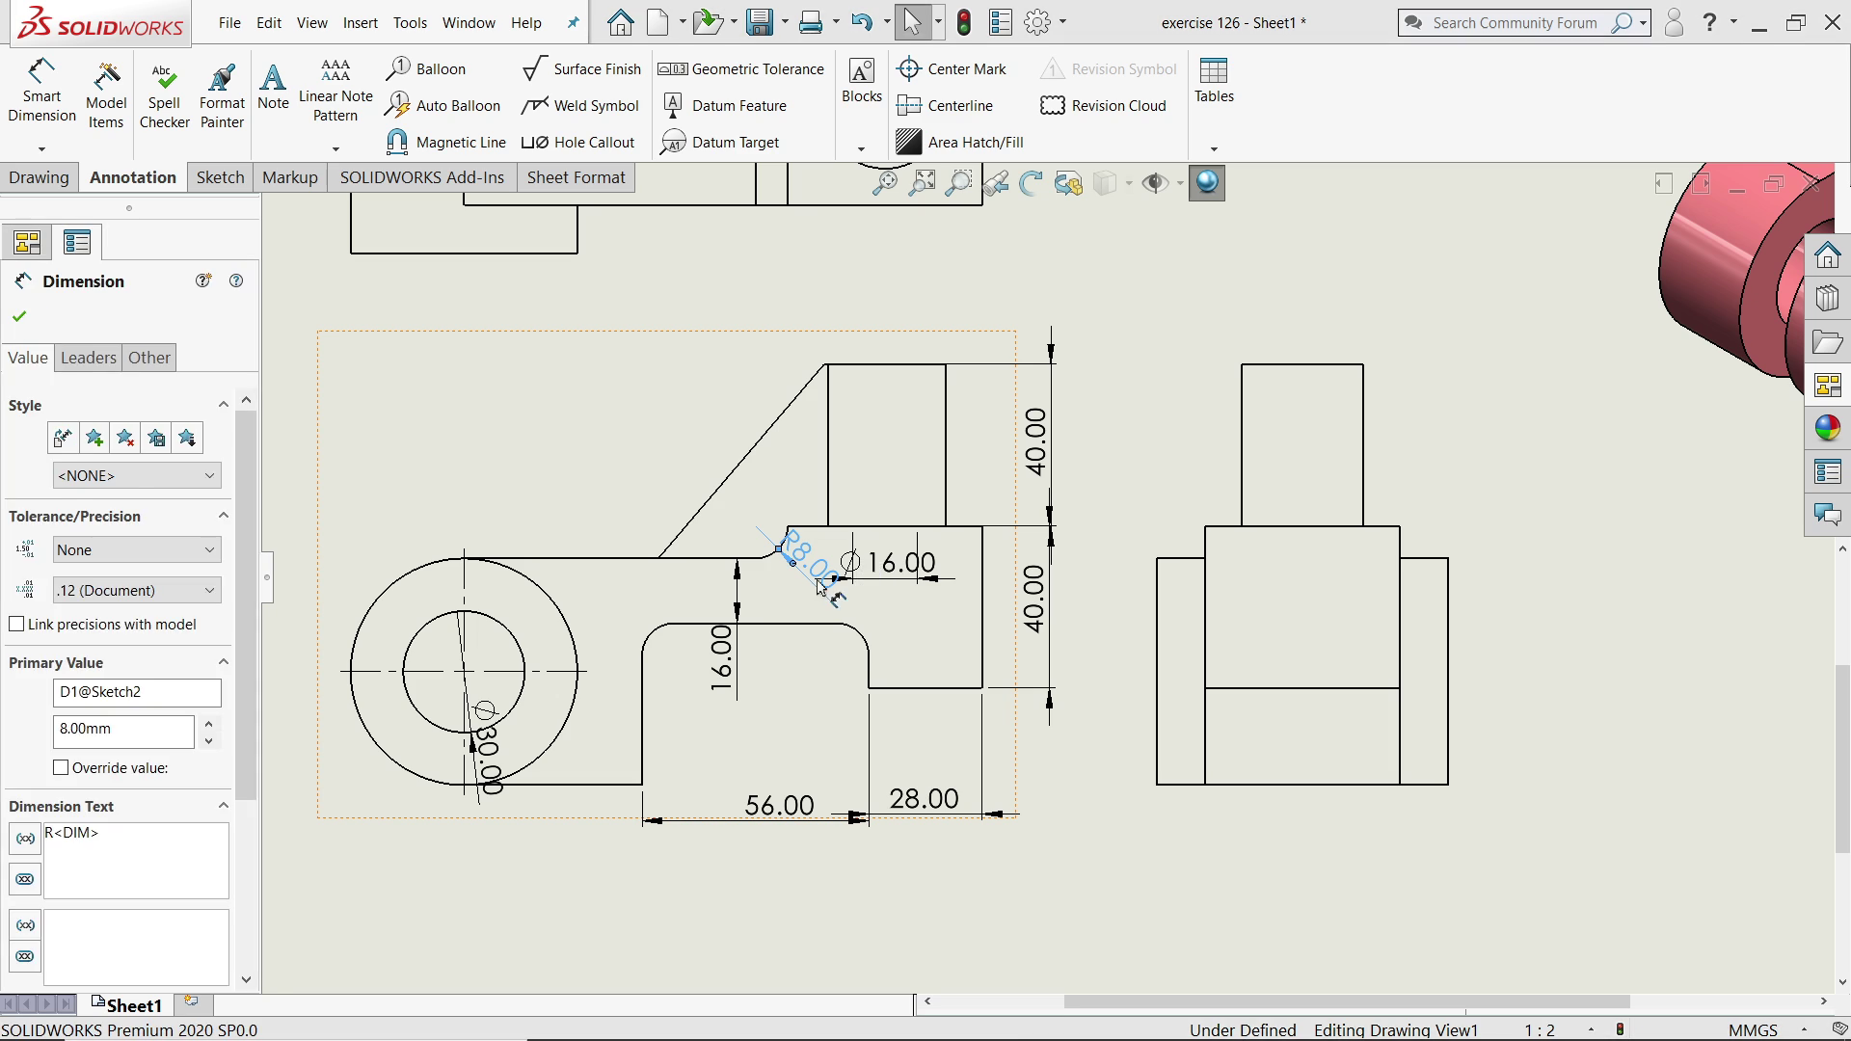
pyautogui.press('Delete')
pyautogui.moveTo(901, 597); pyautogui.dragTo(899, 500)
pyautogui.press('Delete')
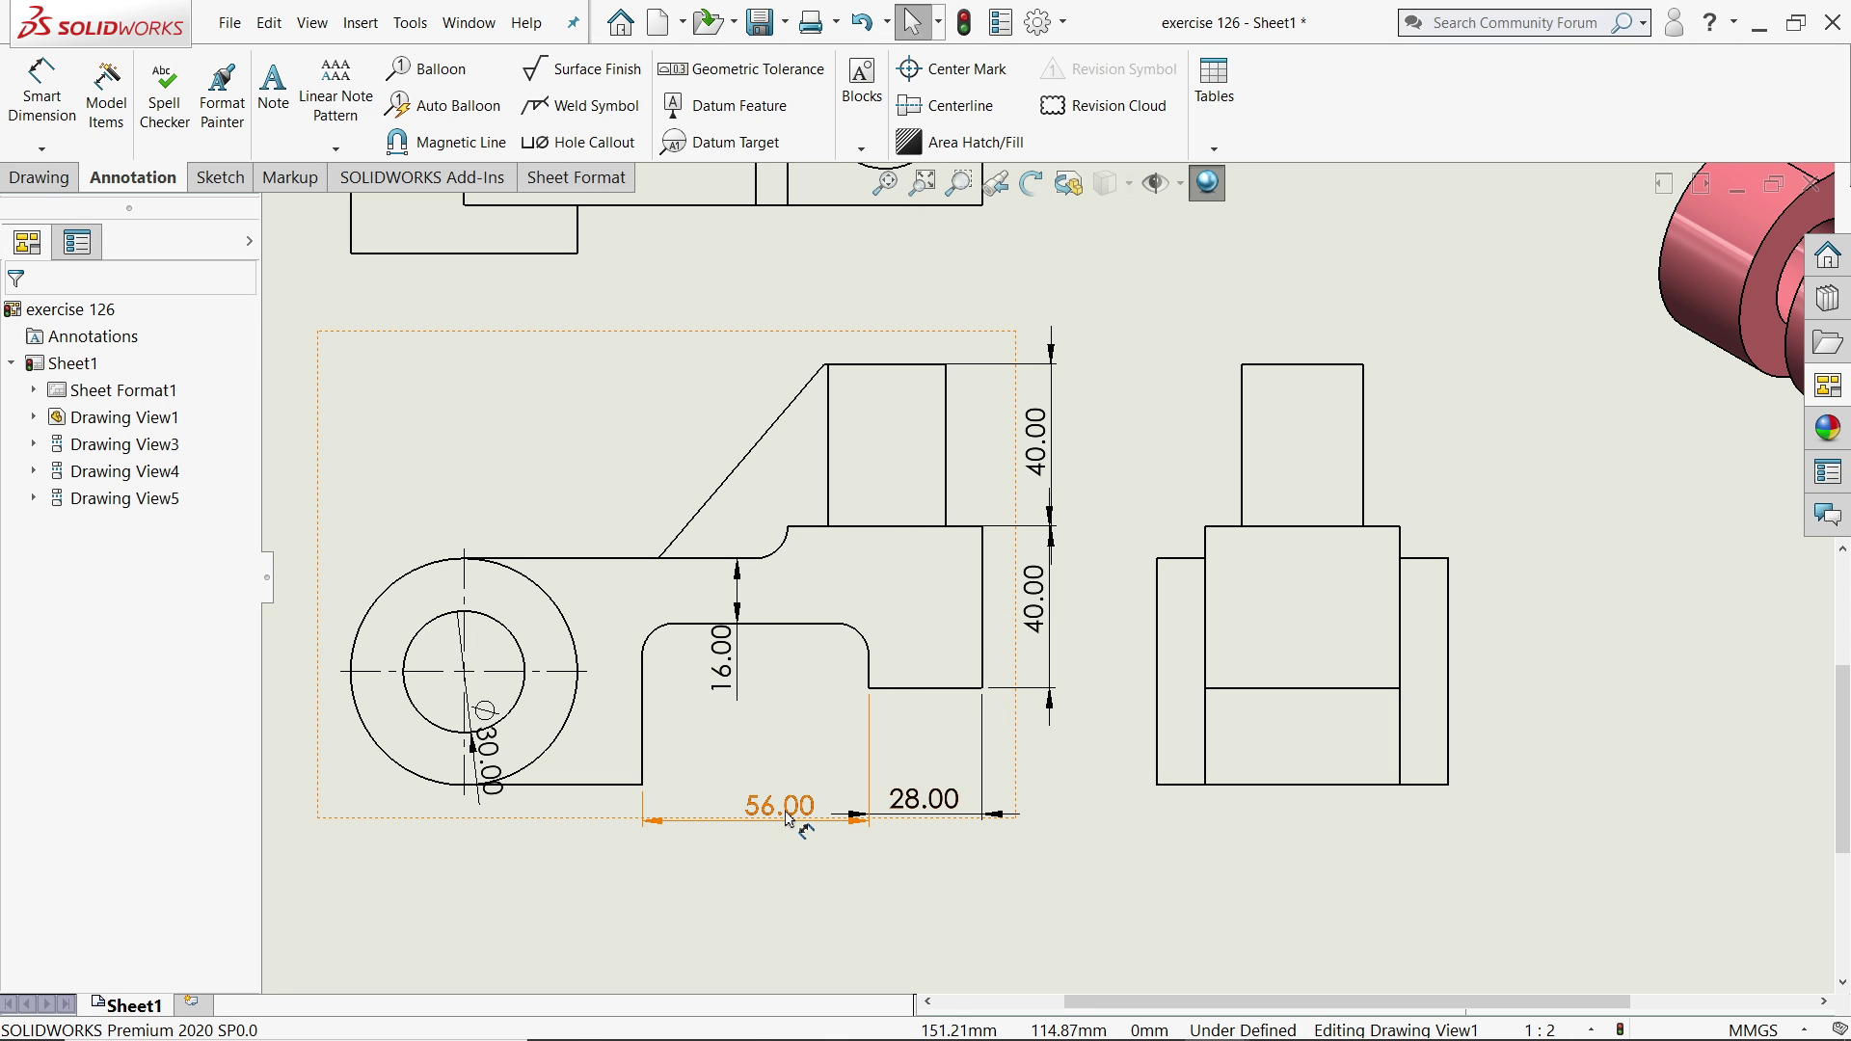
# Nudge 56.00 up, put Ø30.00 on a diagonal leader, and zoom to fit.
pyautogui.moveTo(793, 820); pyautogui.dragTo(786, 812)
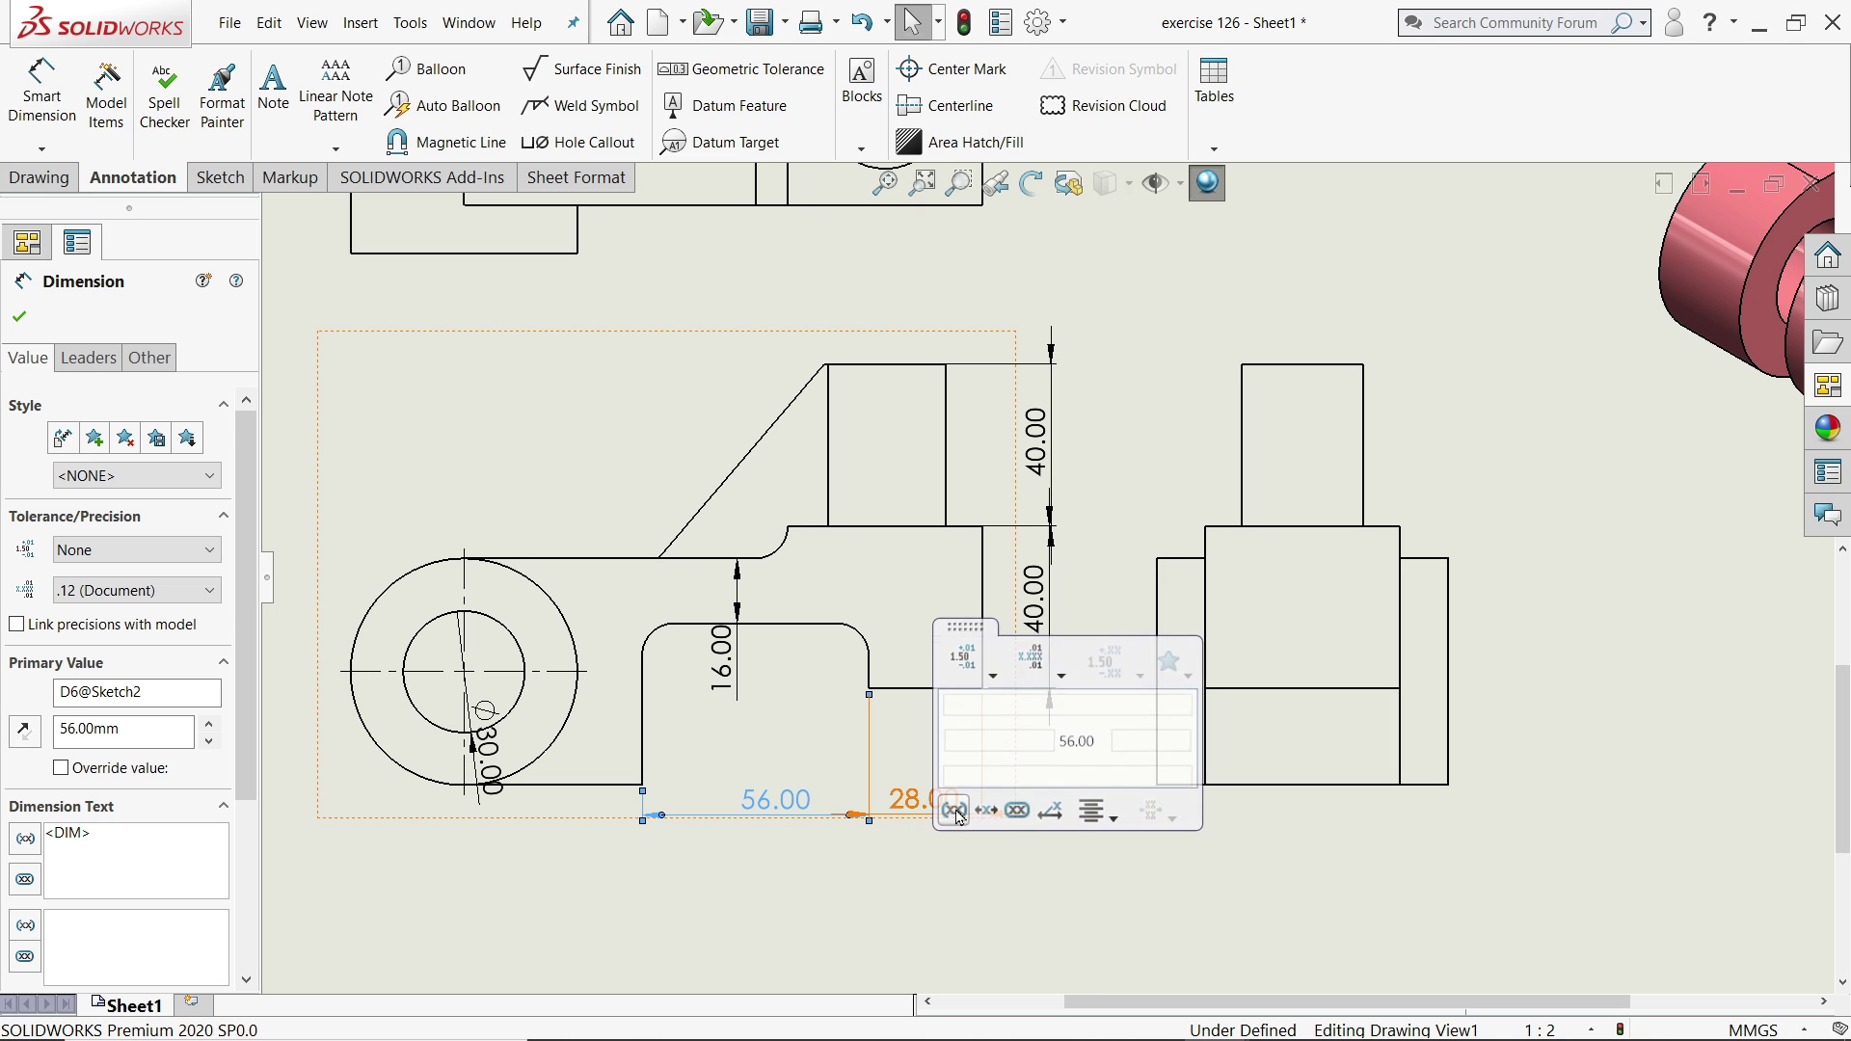
pyautogui.moveTo(479, 757)
pyautogui.mouseDown()
pyautogui.moveTo(343, 806)
pyautogui.moveTo(381, 776)
pyautogui.mouseUp()
pyautogui.press('z')
pyautogui.scroll(-3, 757, 628)
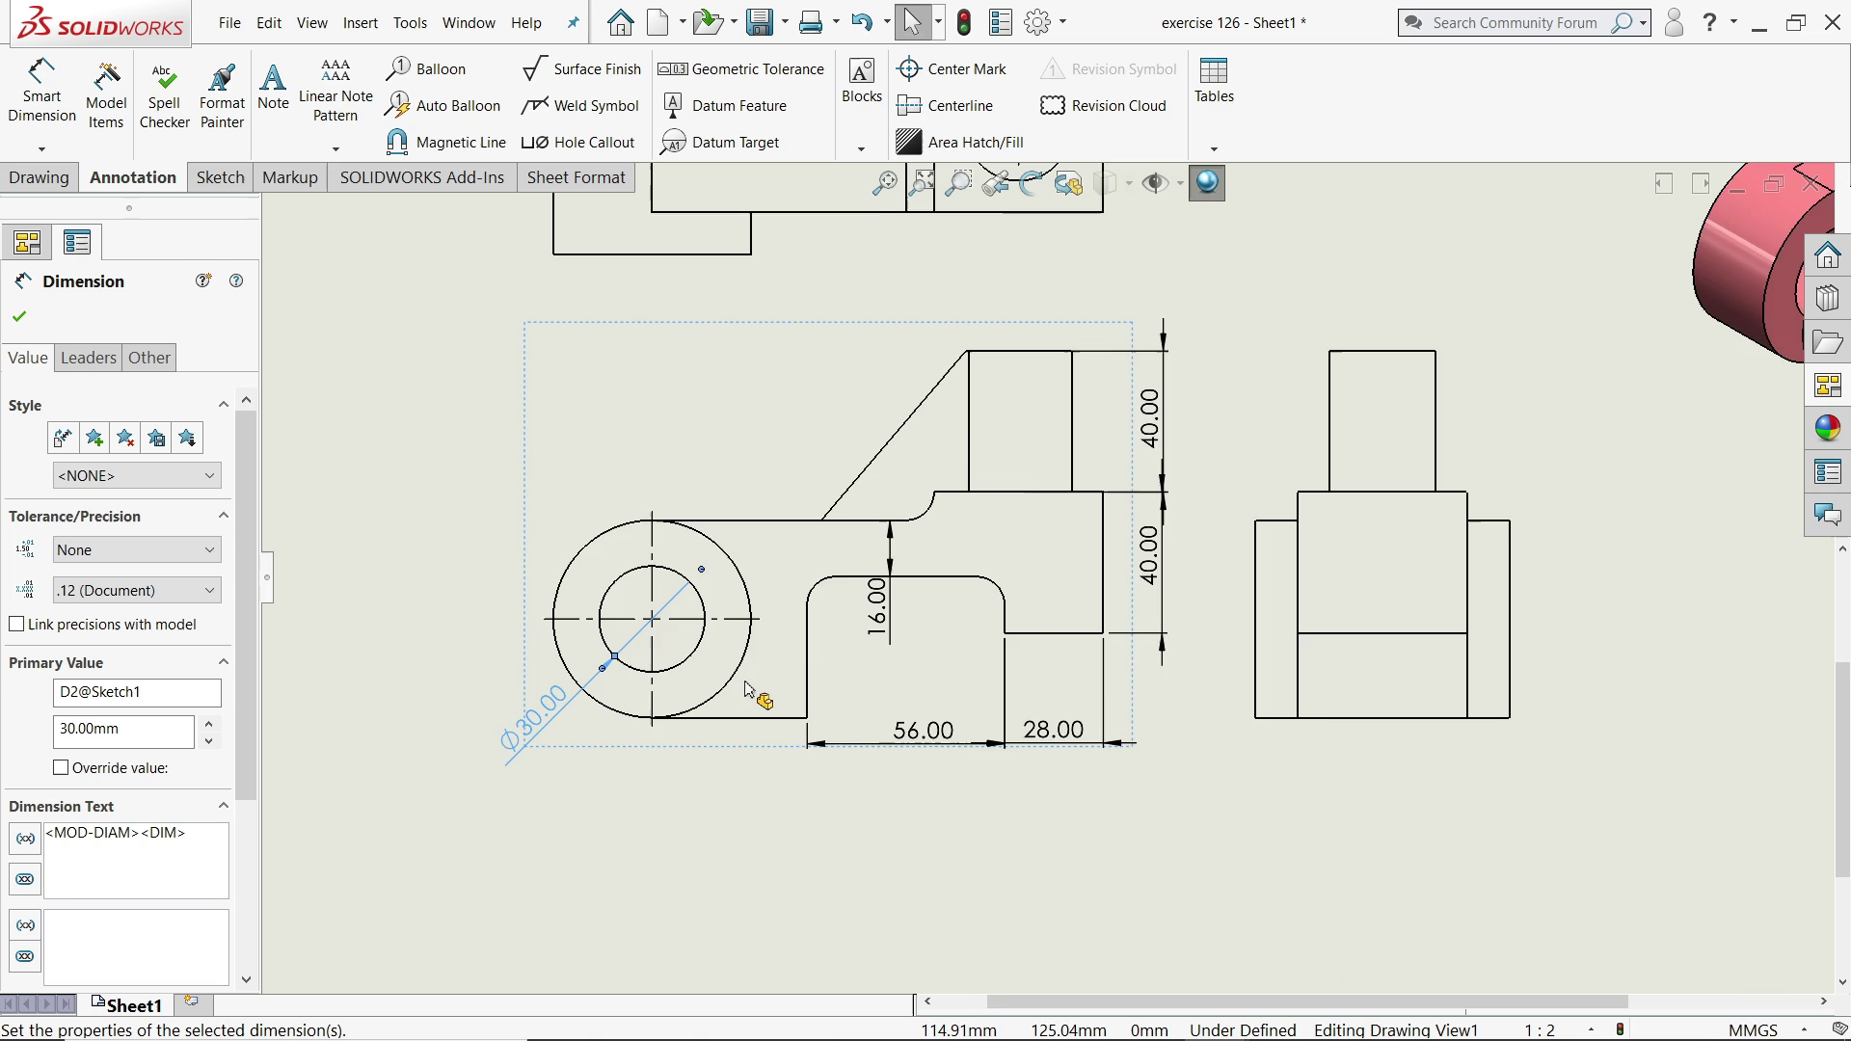
pyautogui.press('f')
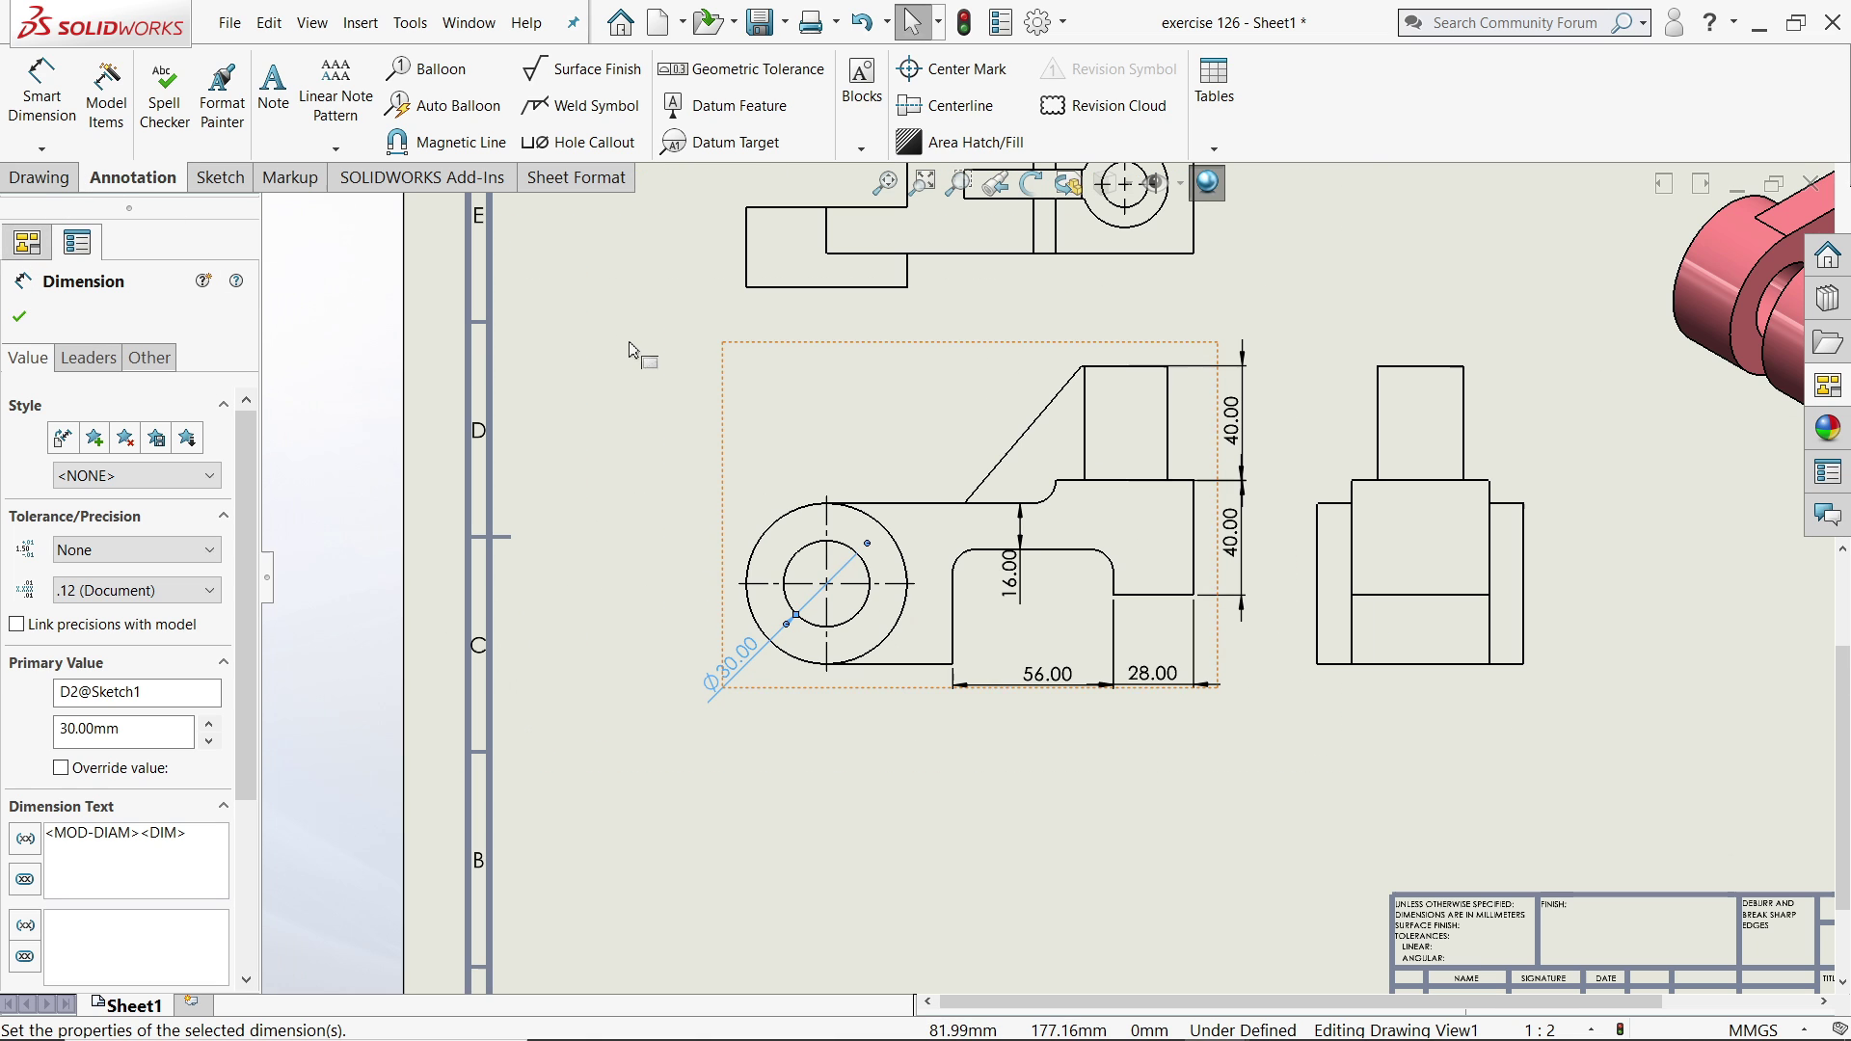
pyautogui.scroll(-3, 1285, 541)
pyautogui.scroll(-2, 855, 541)
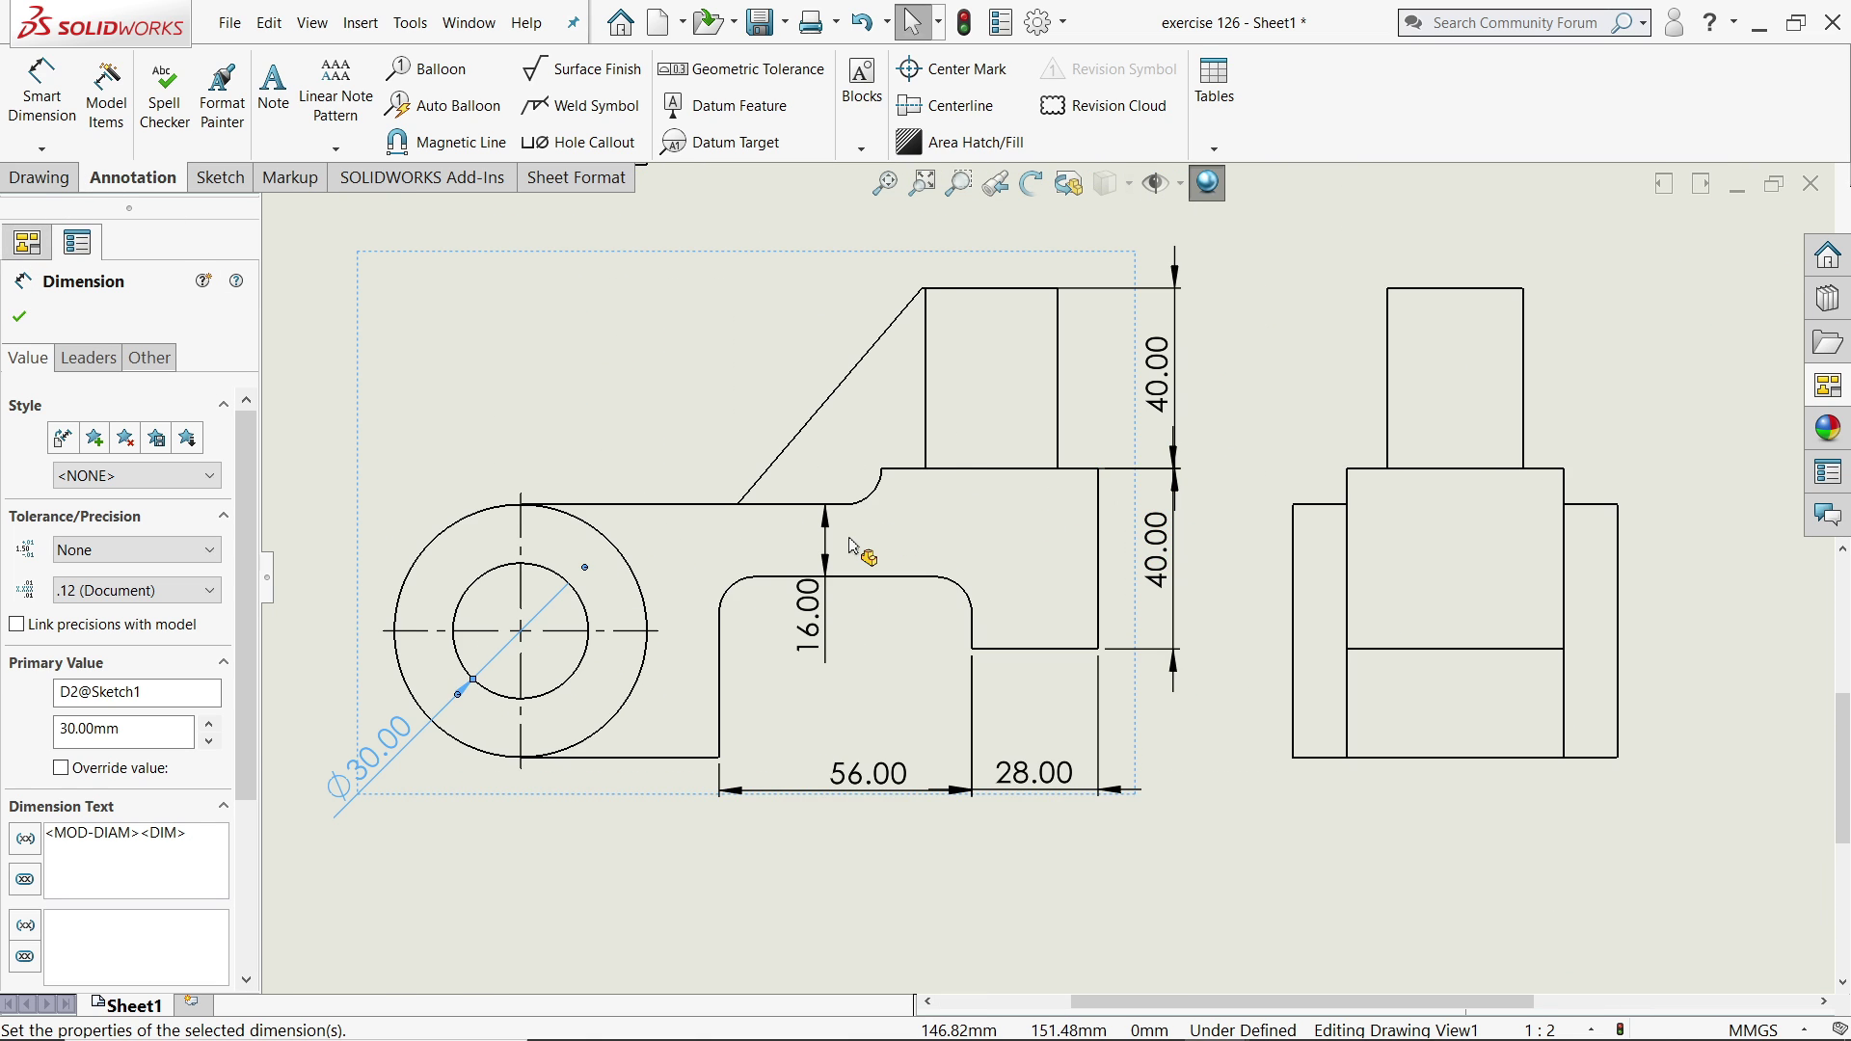
pyautogui.scroll(-1, 851, 559)
pyautogui.scroll(1, 730, 659)
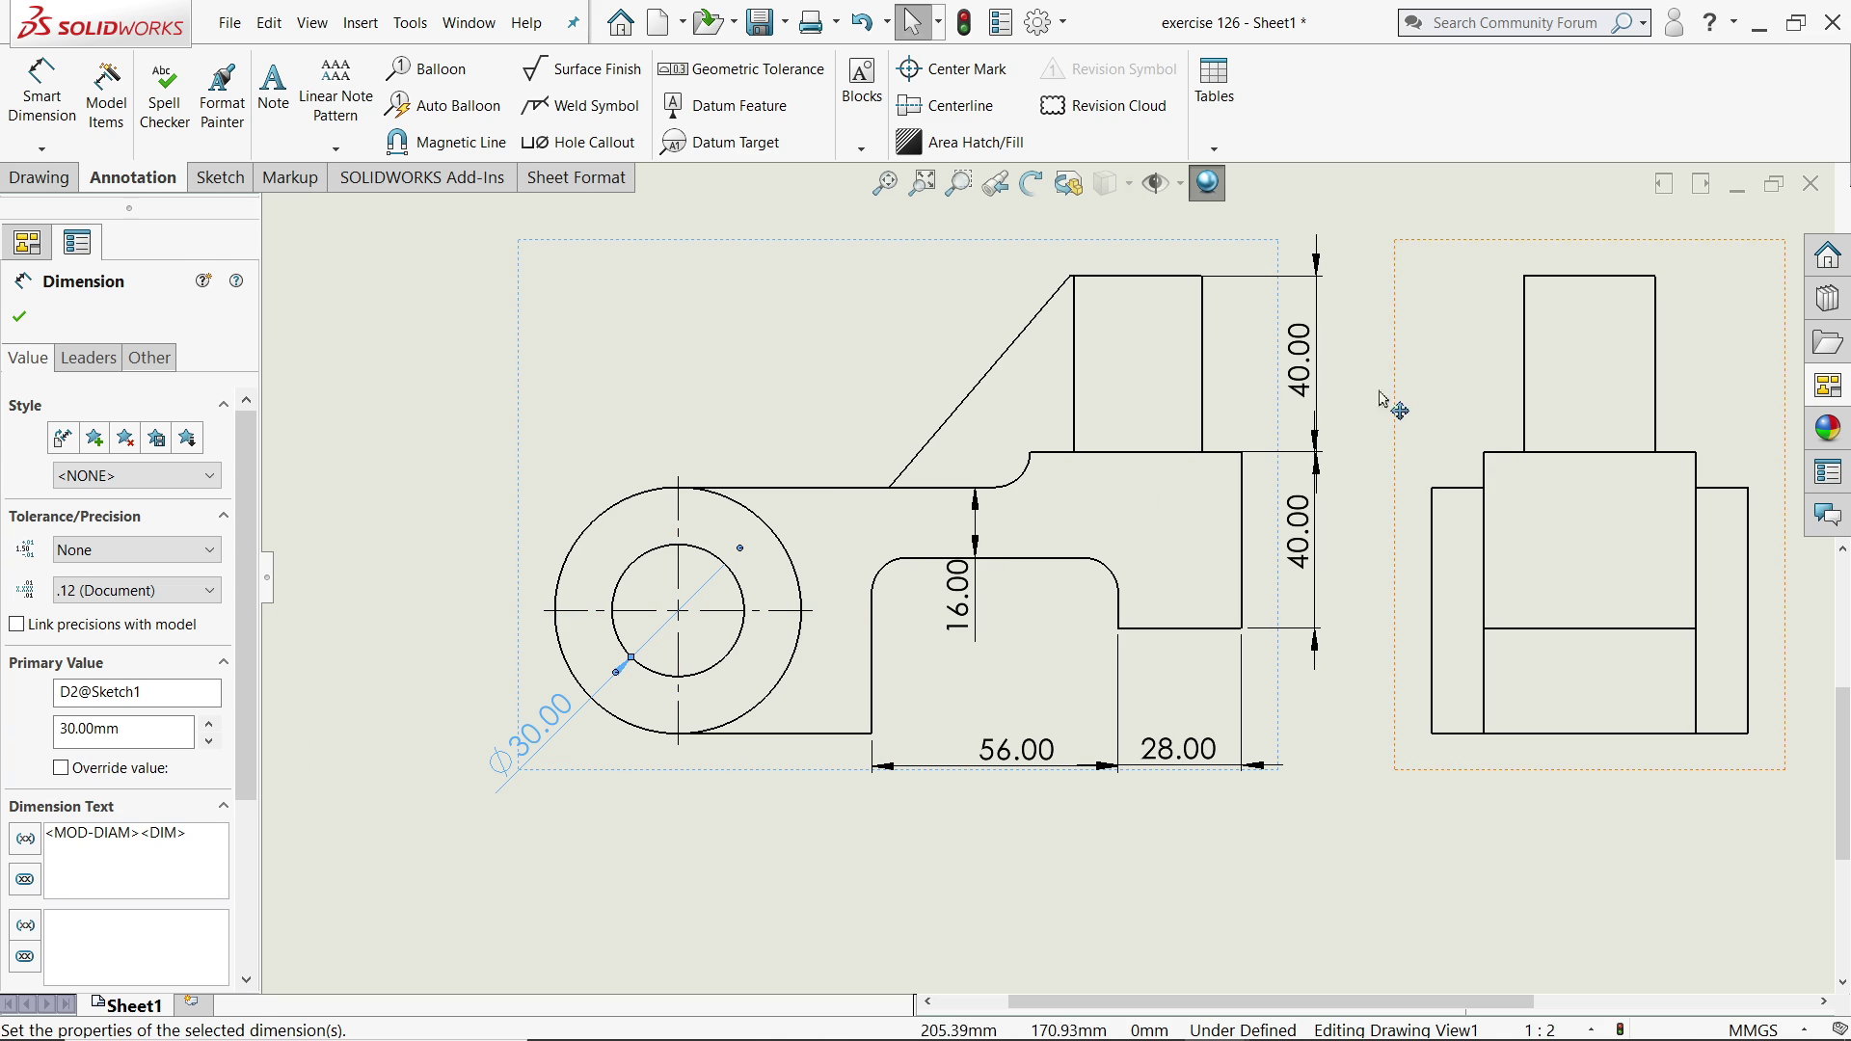
# Dimension the outer circle of the front view as Ø56.00 with Smart Dimension.
pyautogui.click(32, 108)
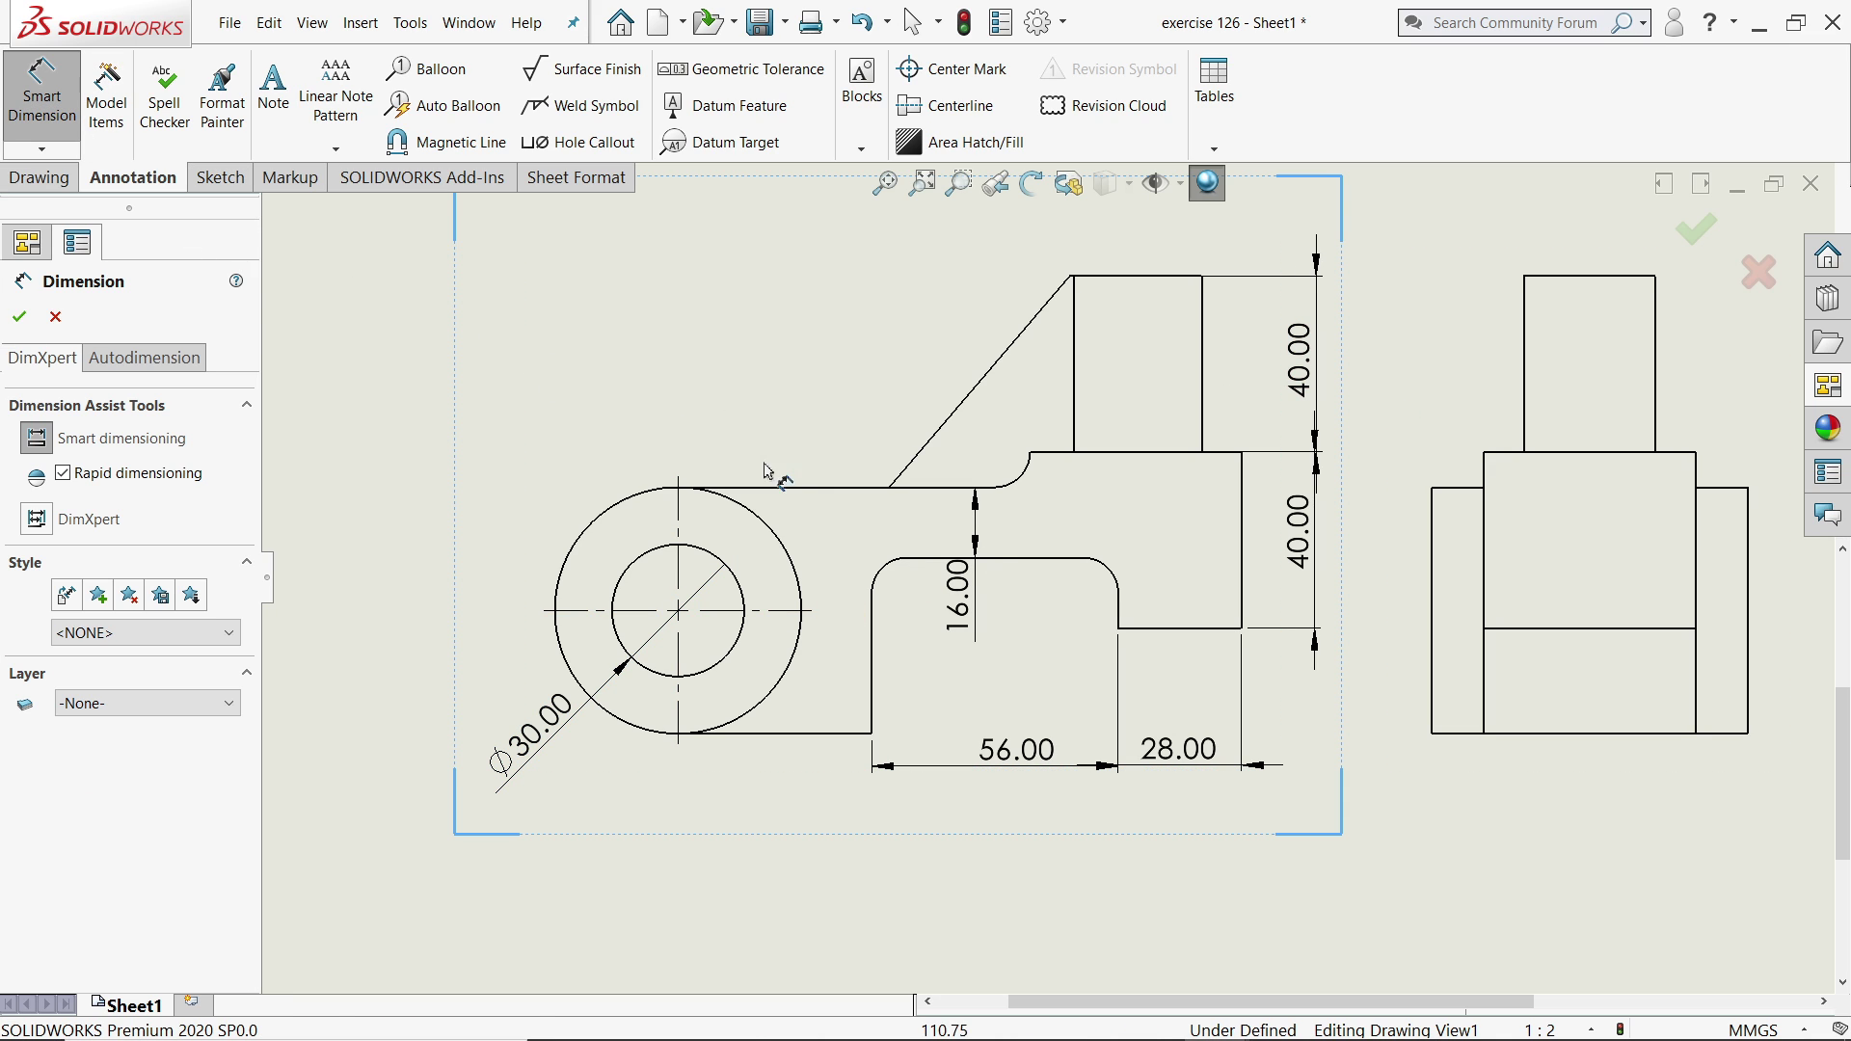
pyautogui.scroll(-1, 774, 508)
pyautogui.scroll(2, 947, 488)
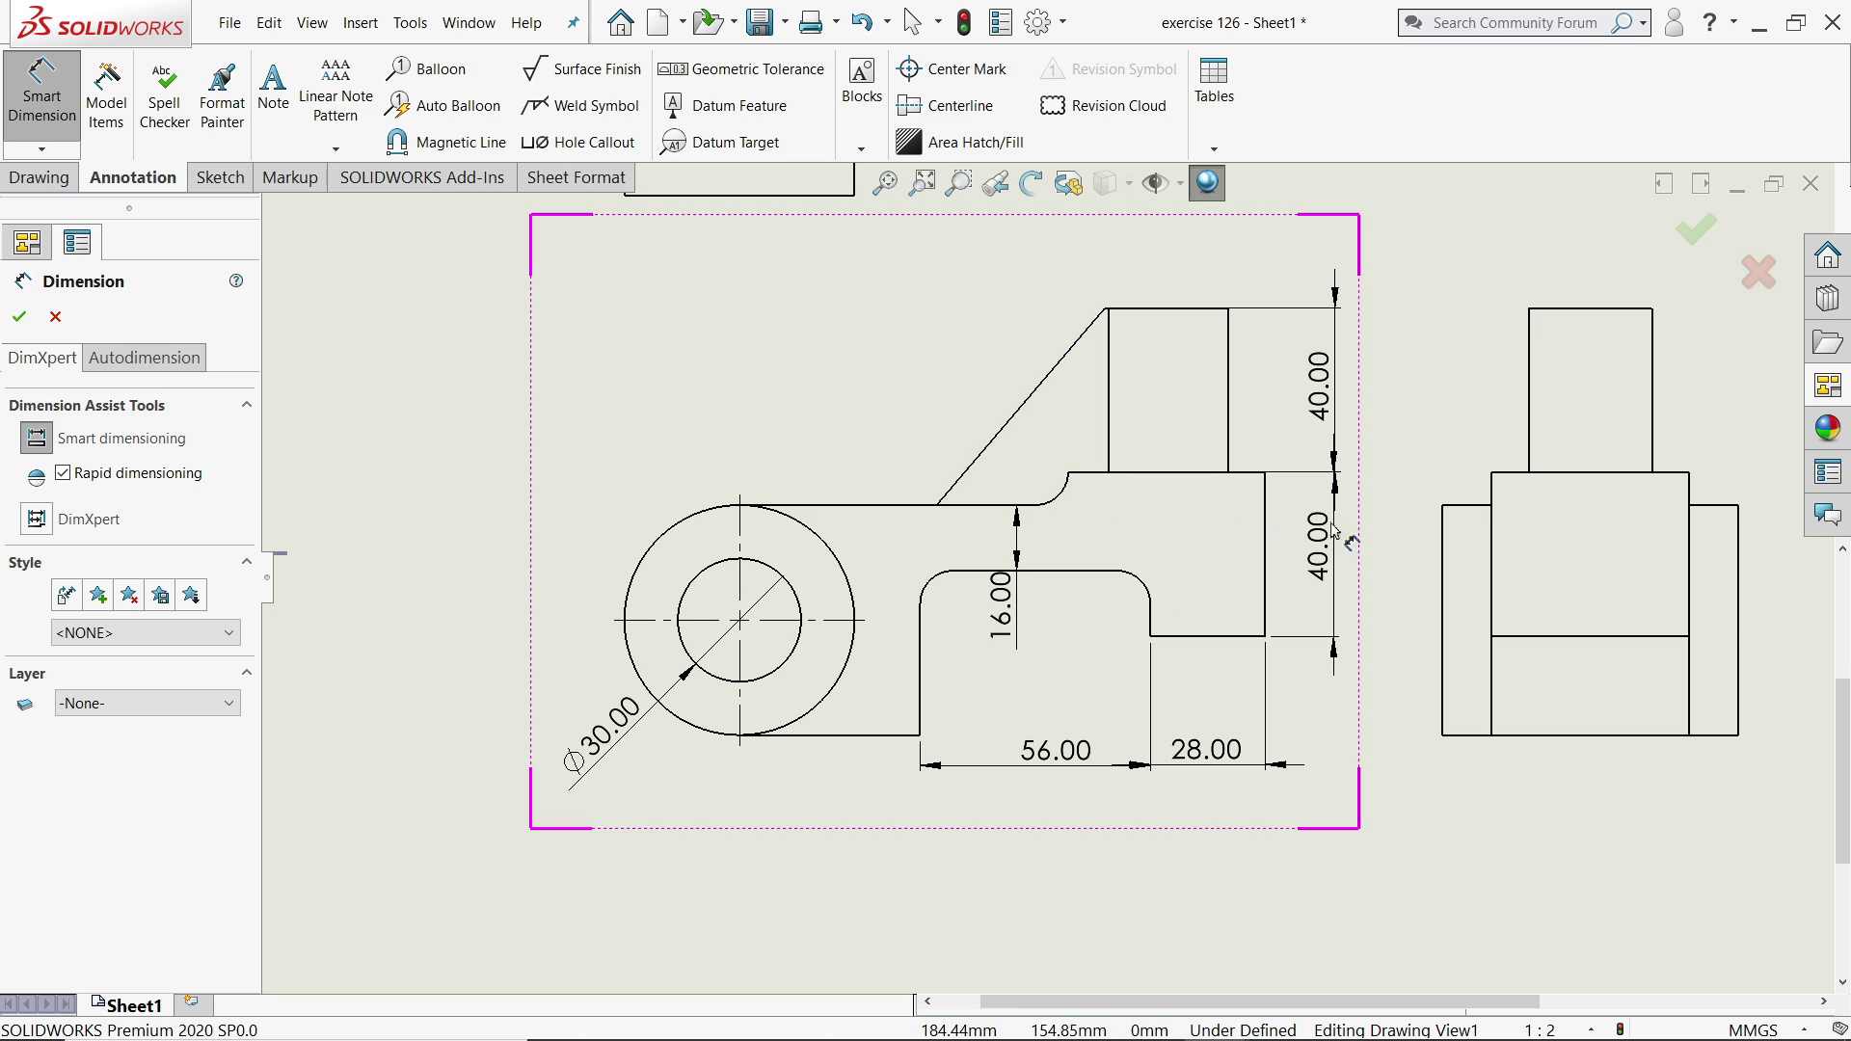
pyautogui.scroll(-2, 1335, 530)
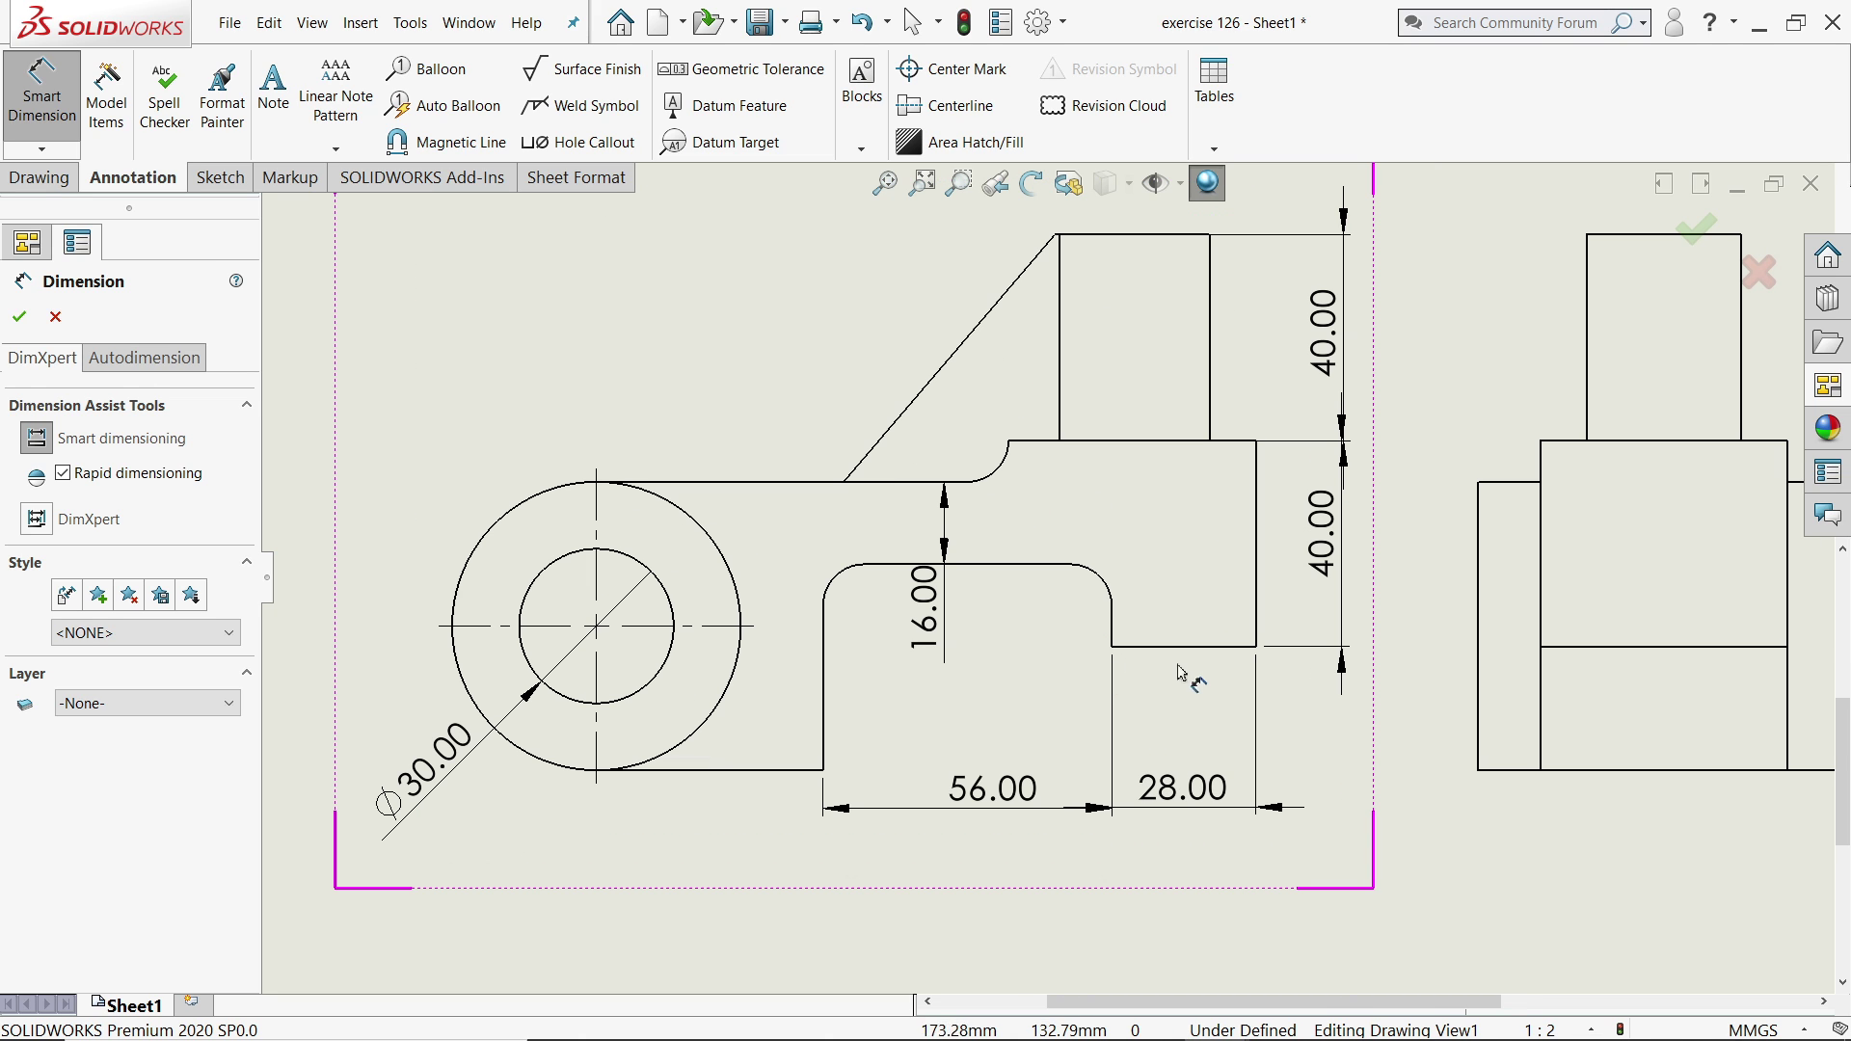
pyautogui.scroll(2, 800, 642)
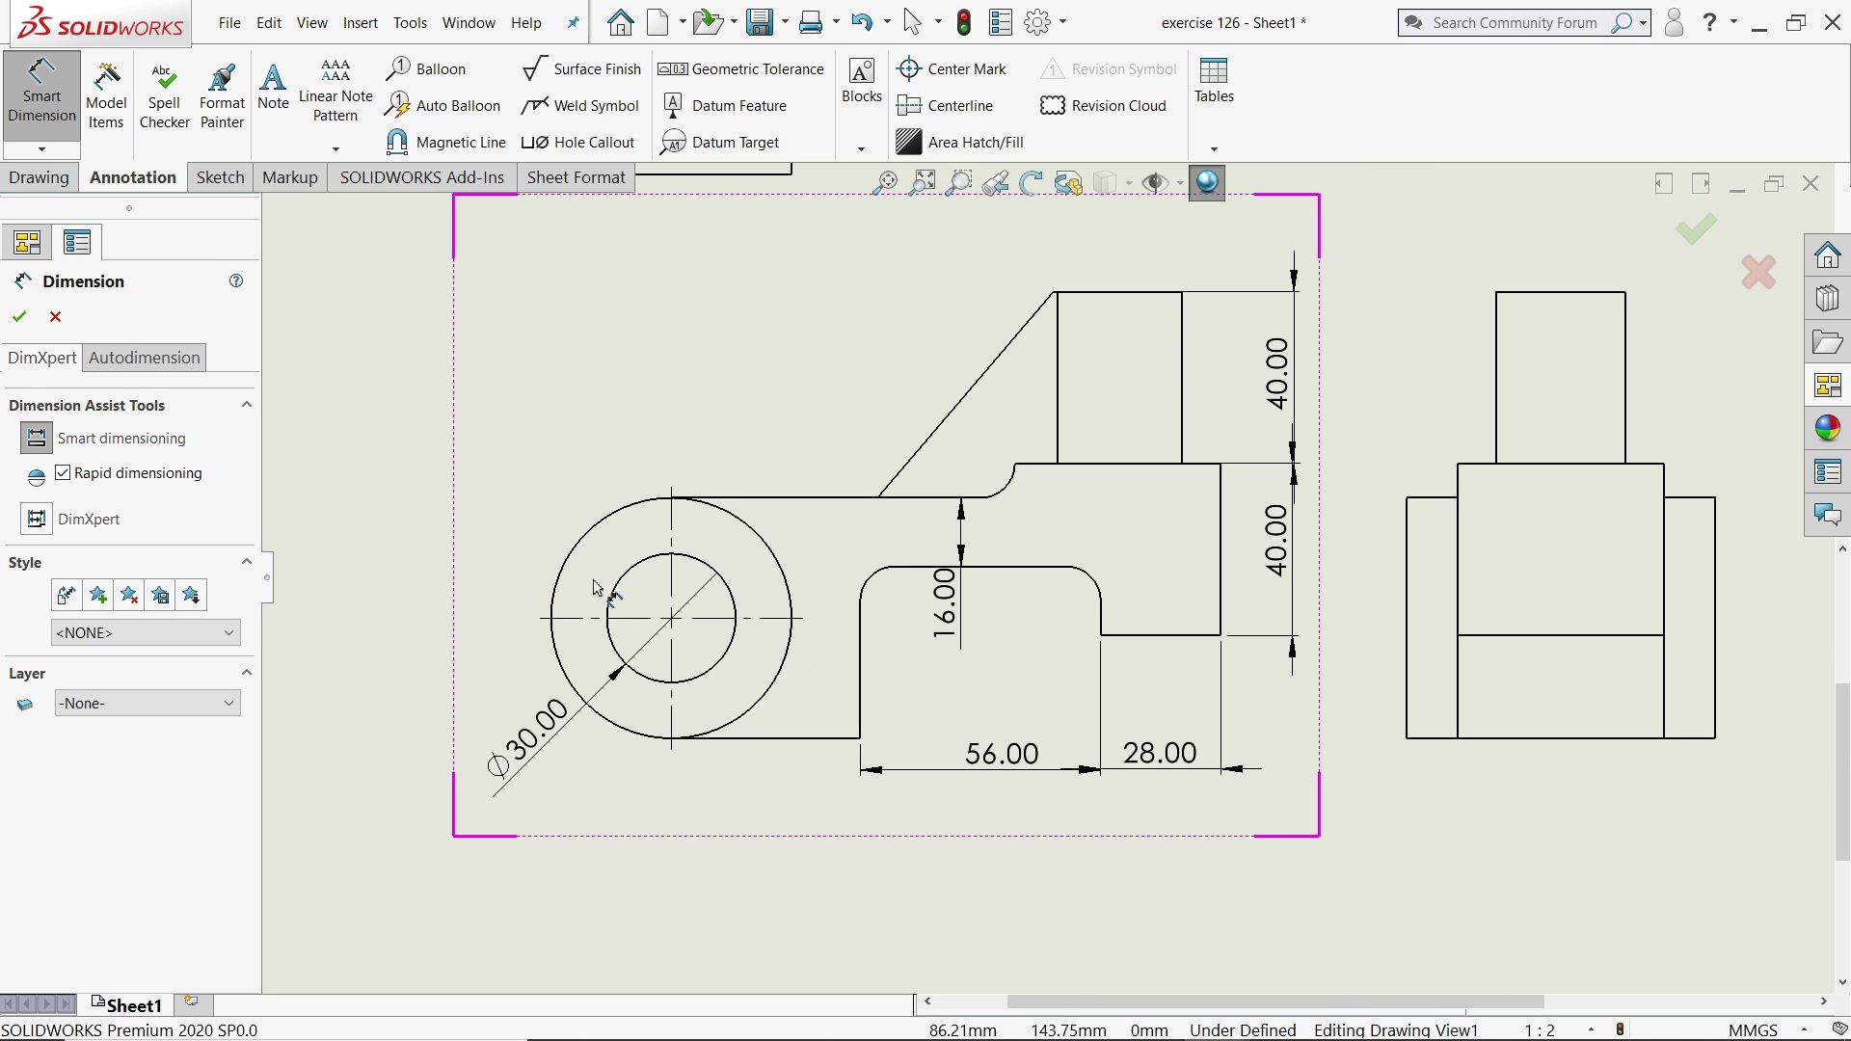
pyautogui.click(580, 557)
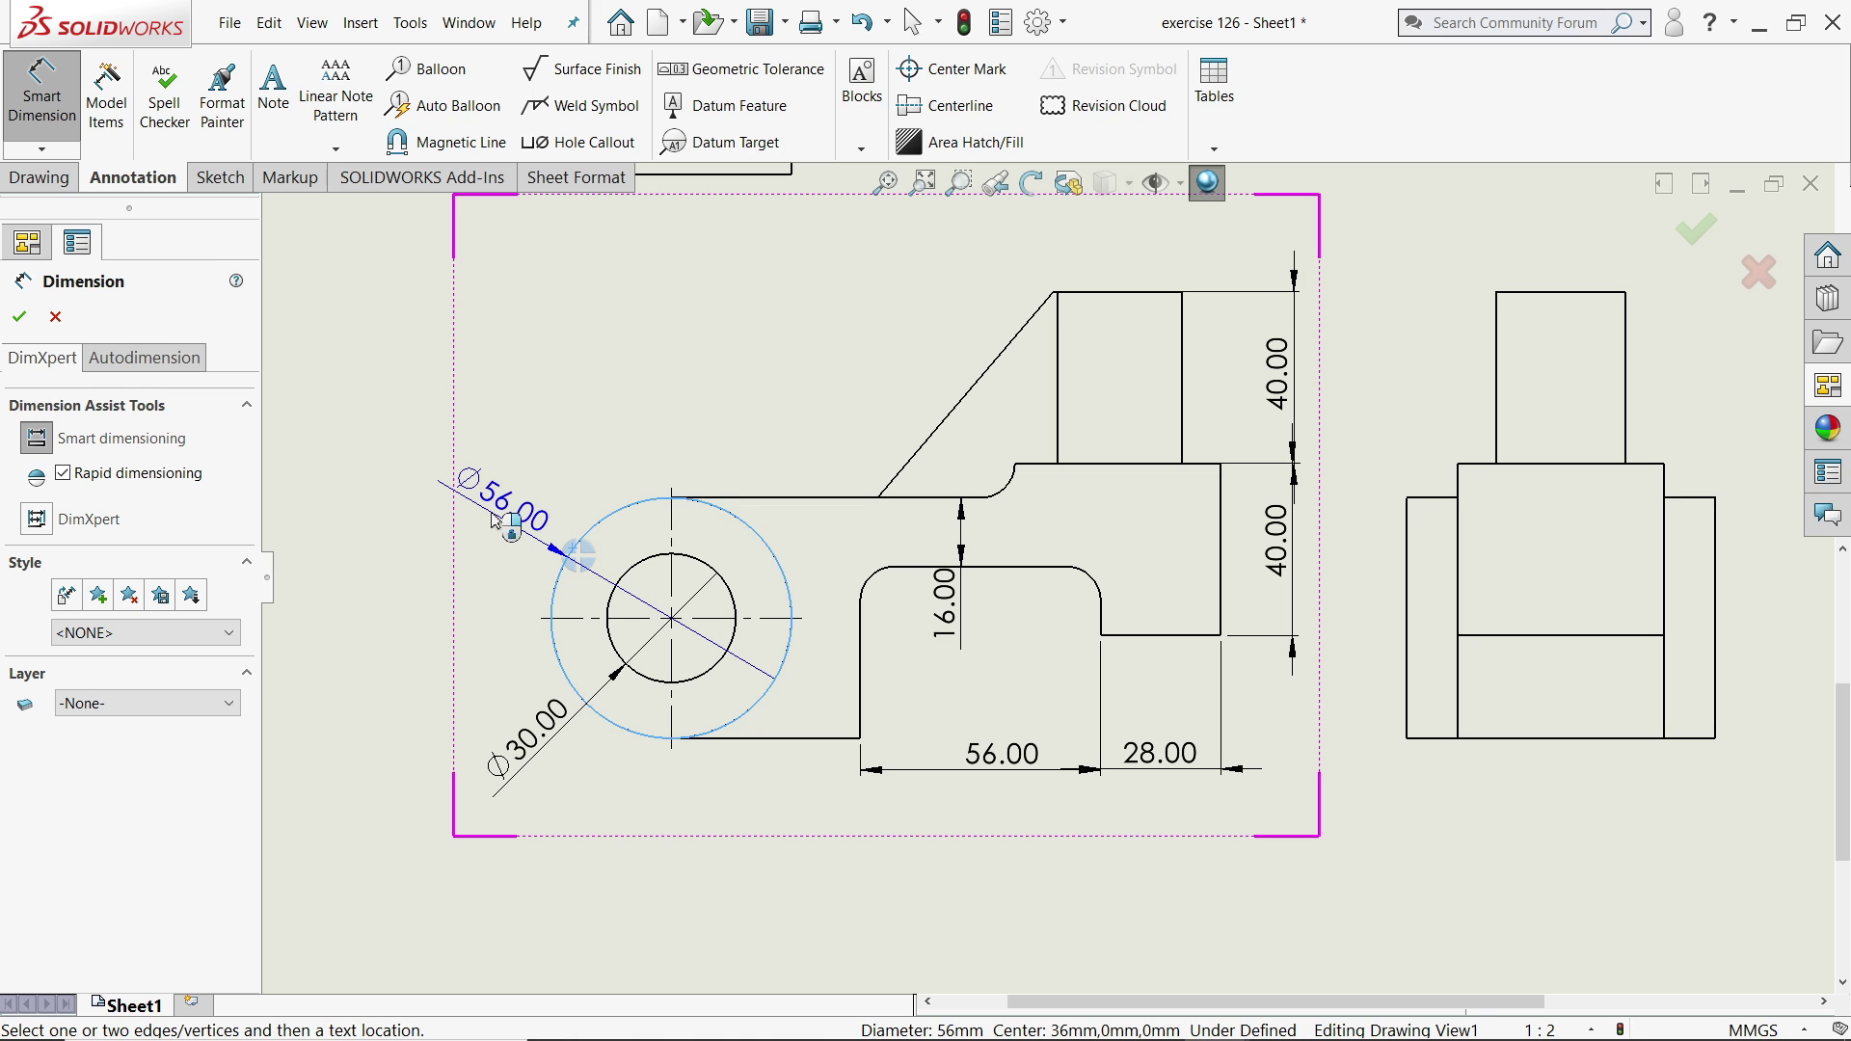
pyautogui.click(494, 522)
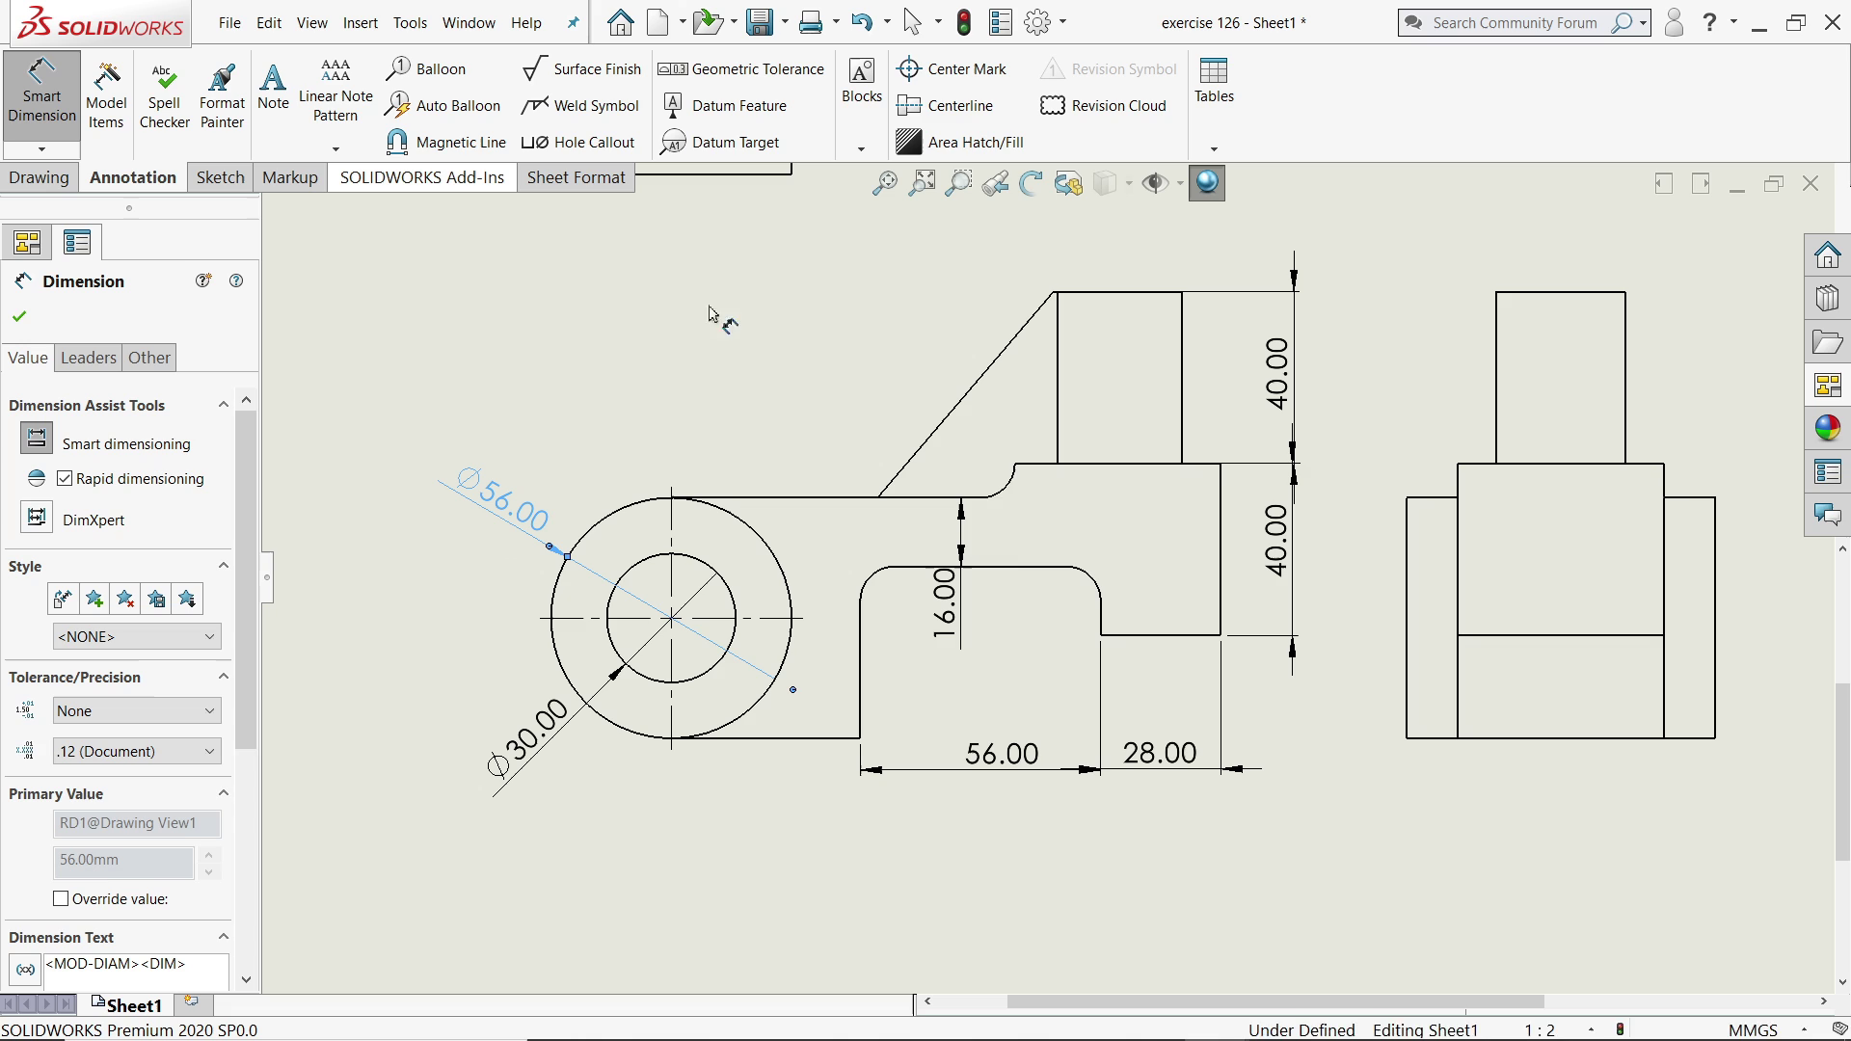
# Try an R8.00 radius on the upper fillet arc, then discard it.
pyautogui.scroll(-3, 1055, 557)
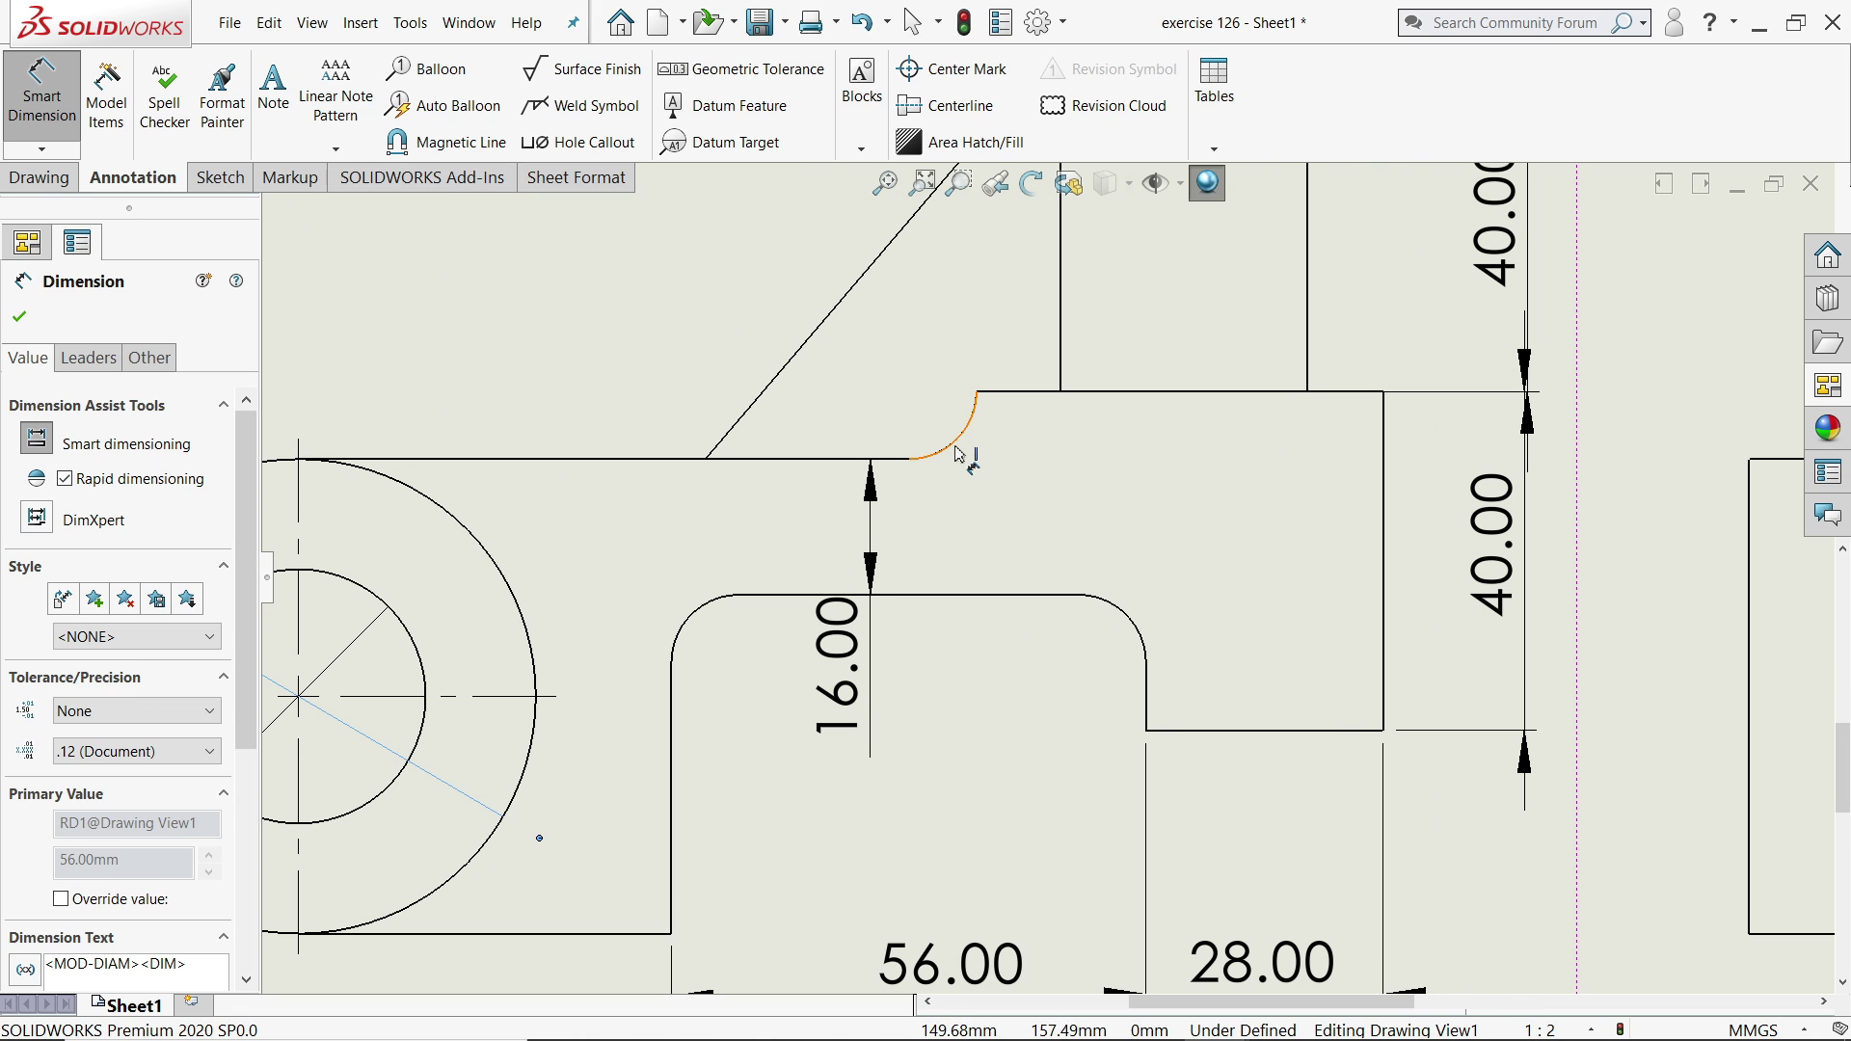
pyautogui.click(958, 453)
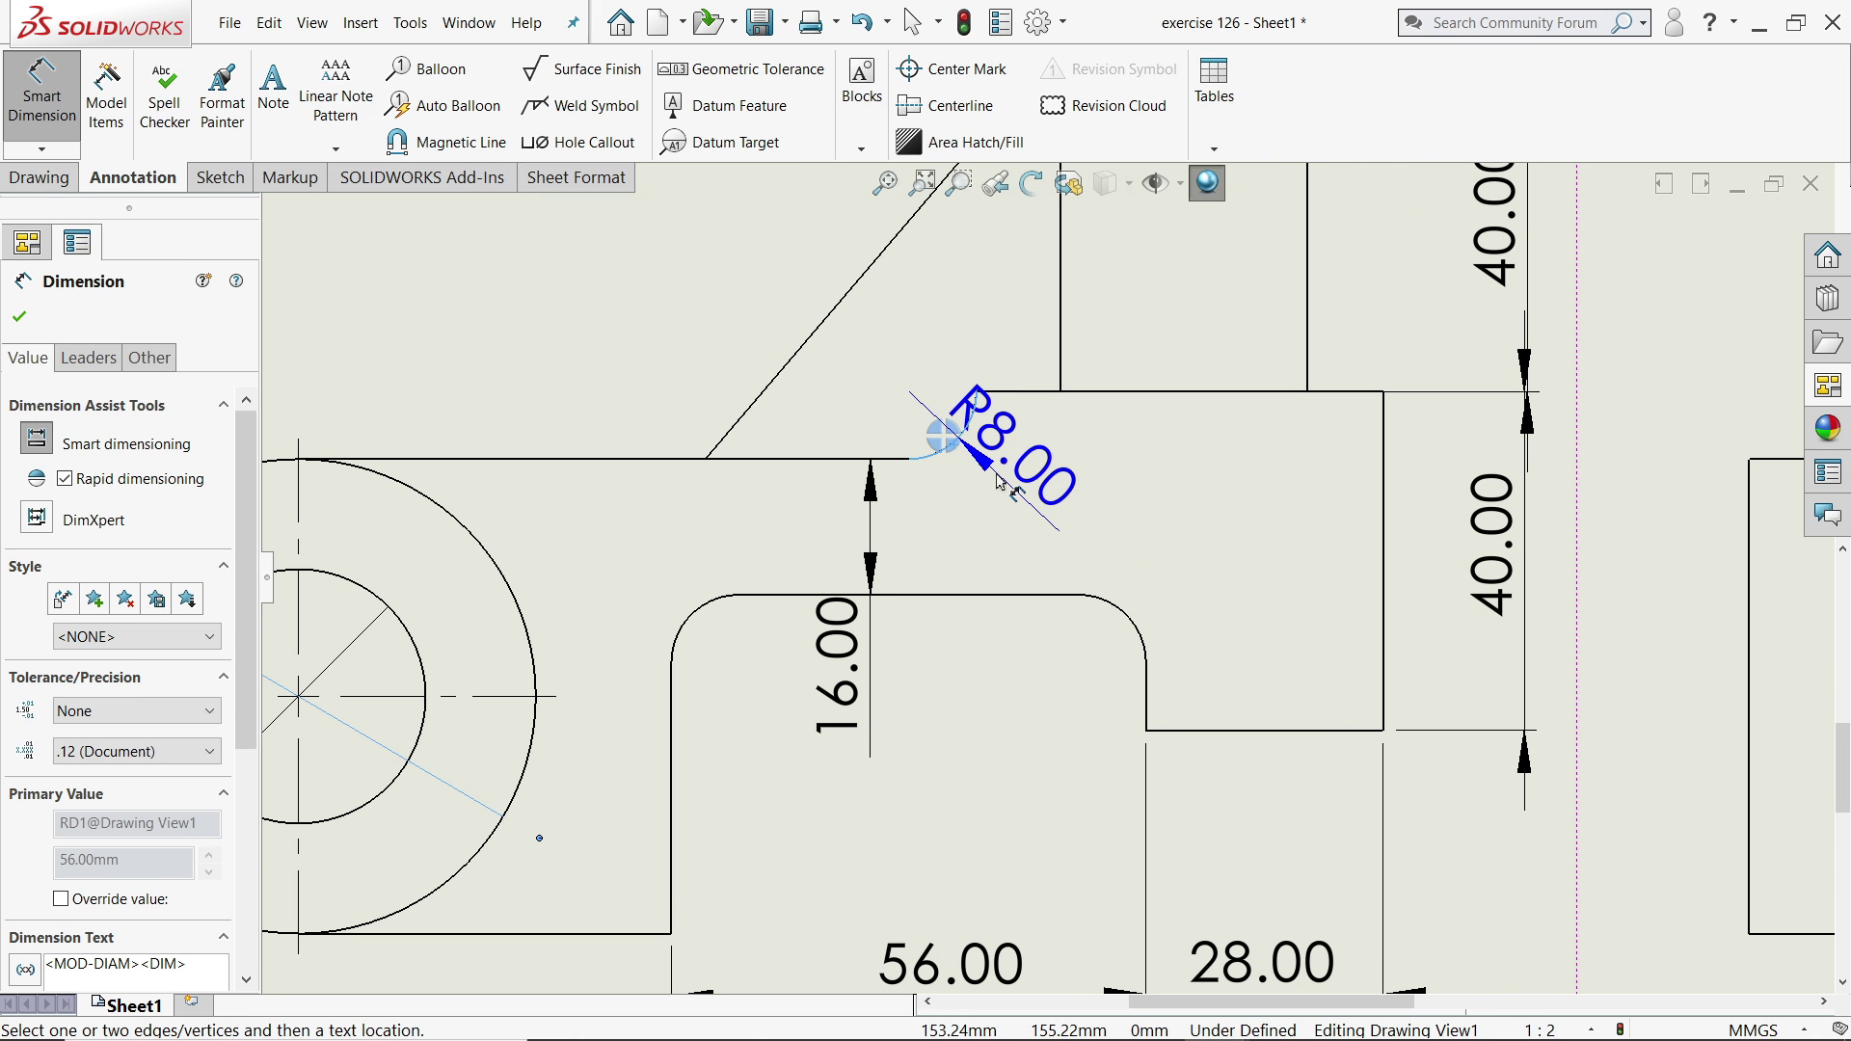
pyautogui.press('Escape')
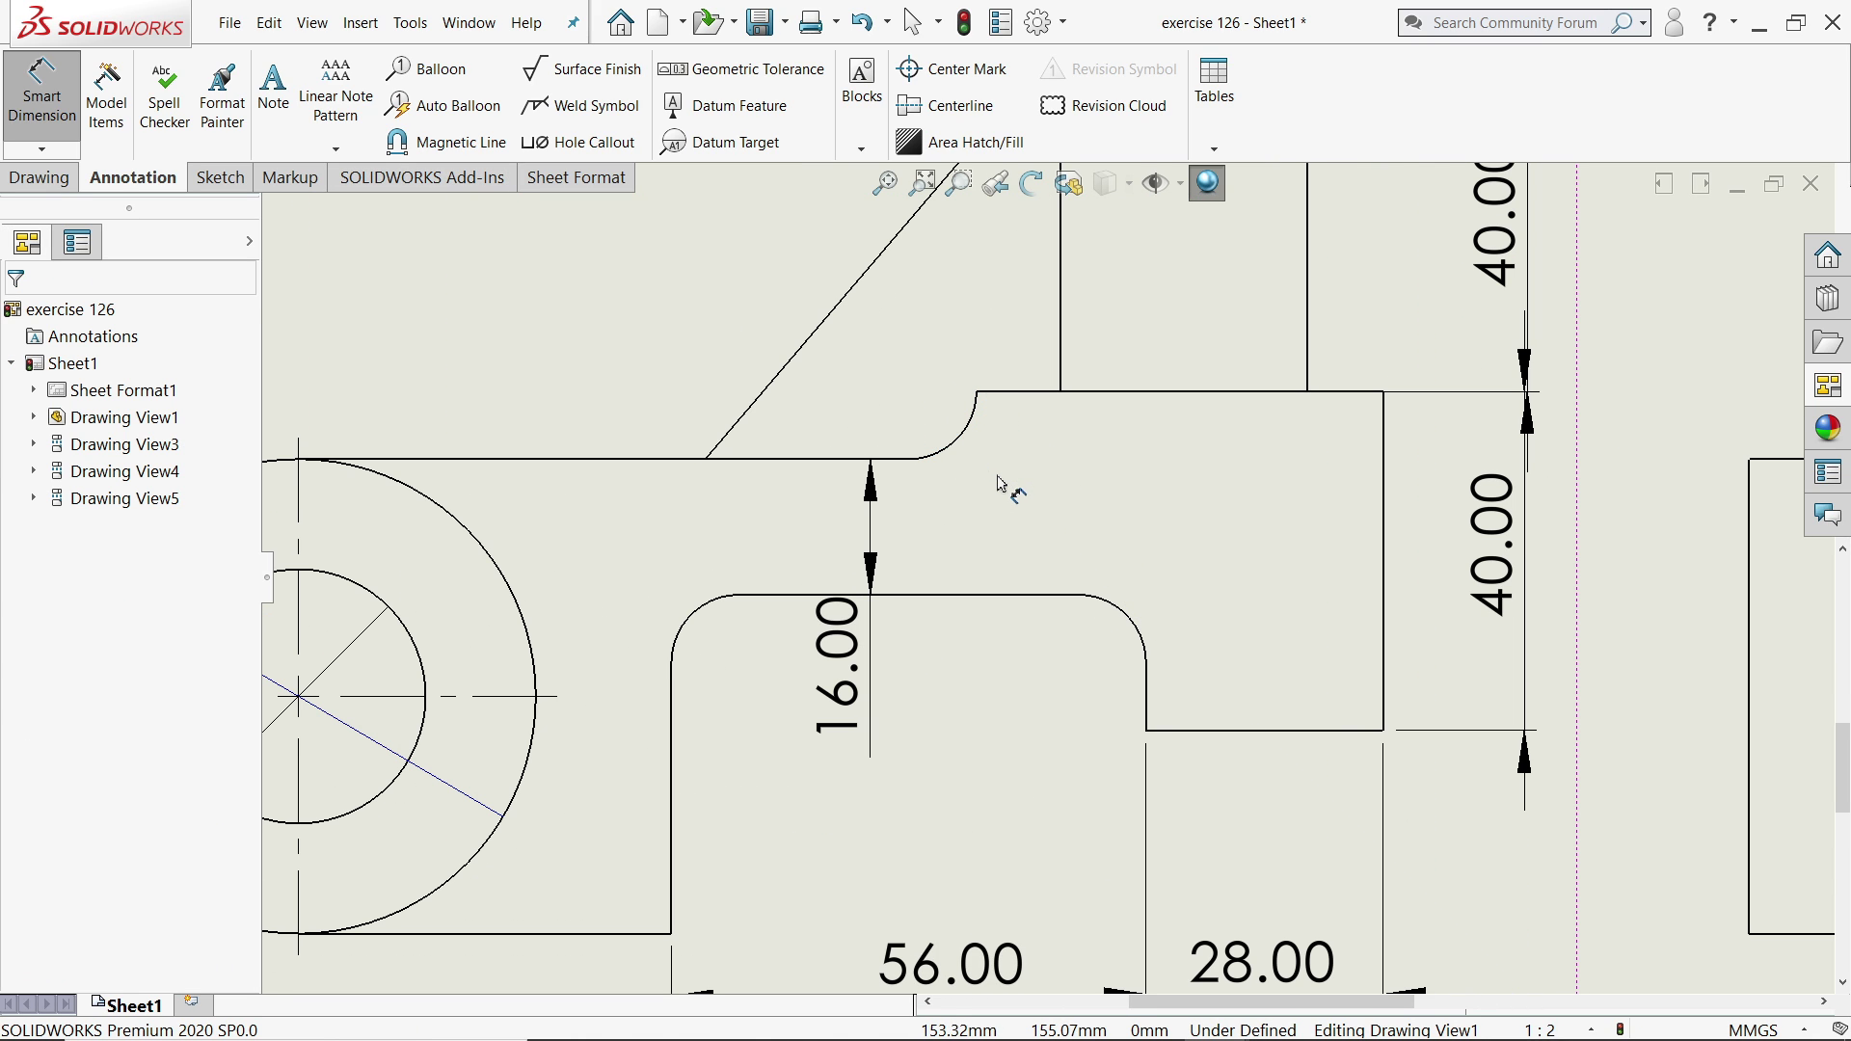
# Add an R8 leader note pointing at the upper fillet arc.
pyautogui.click(274, 97)
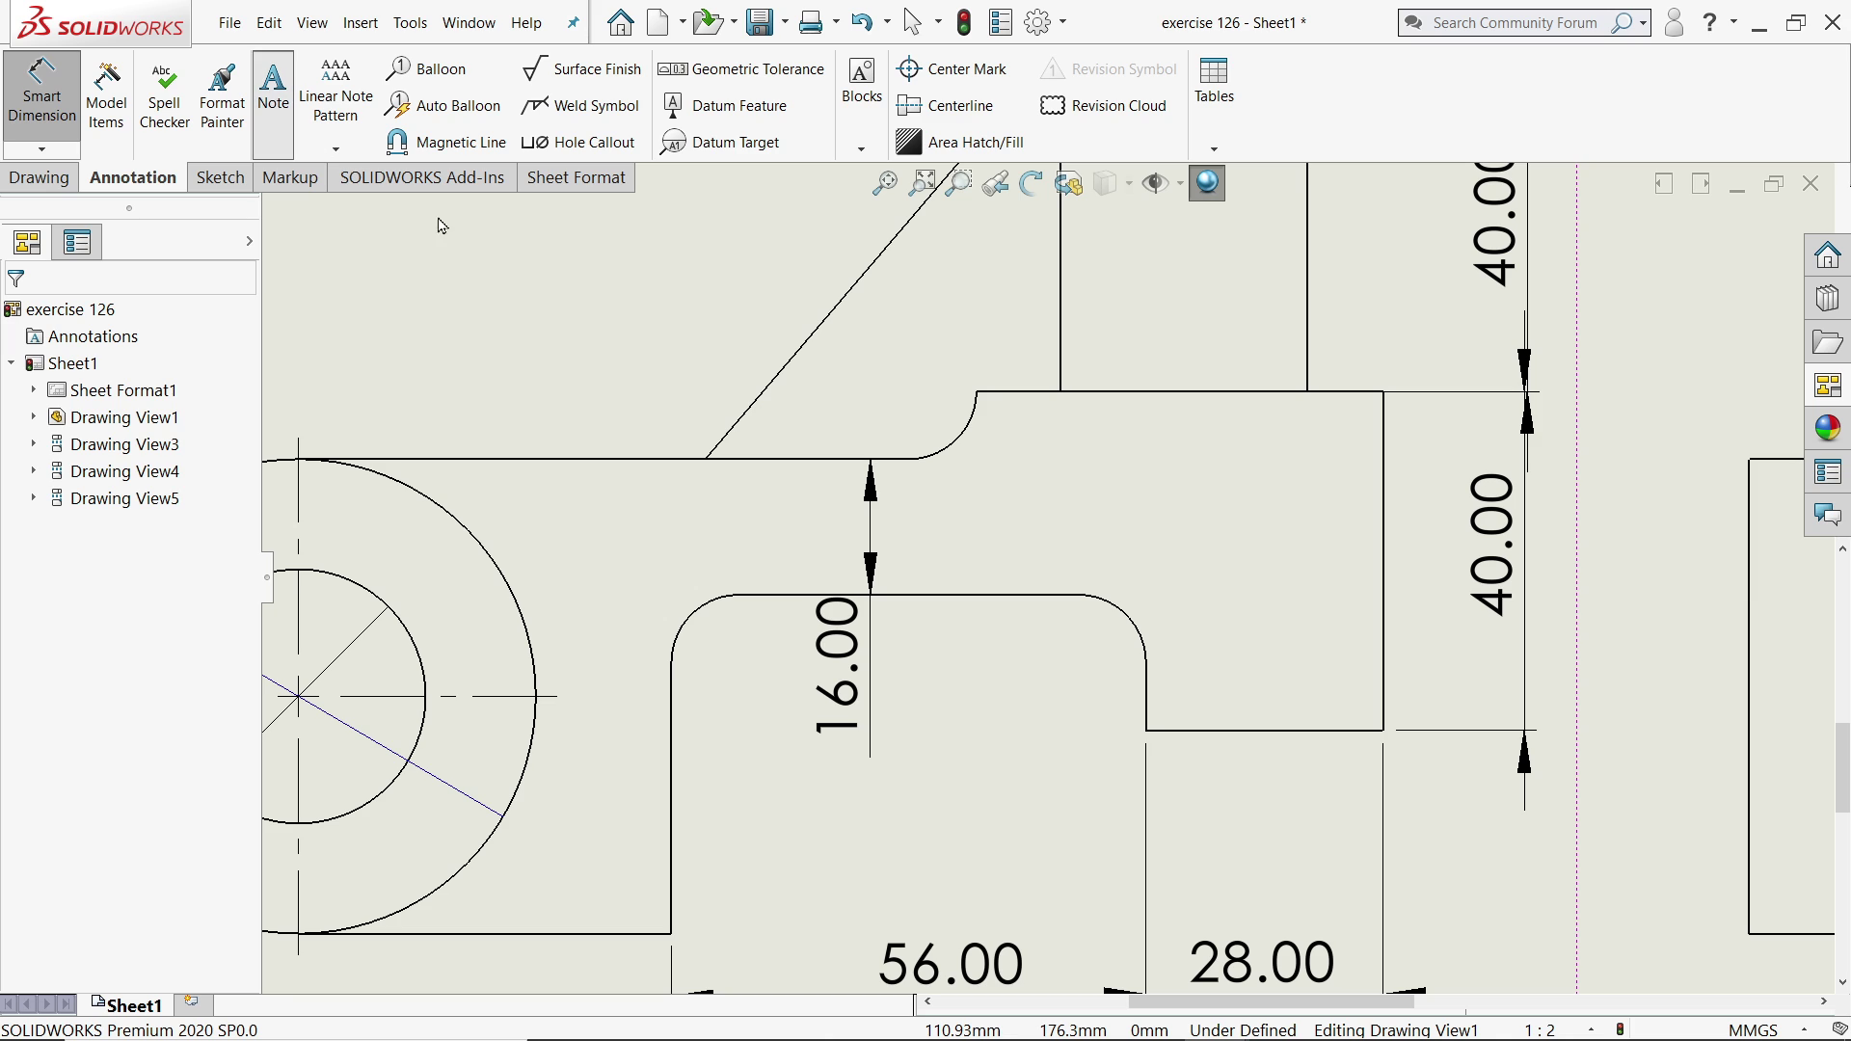
pyautogui.click(957, 450)
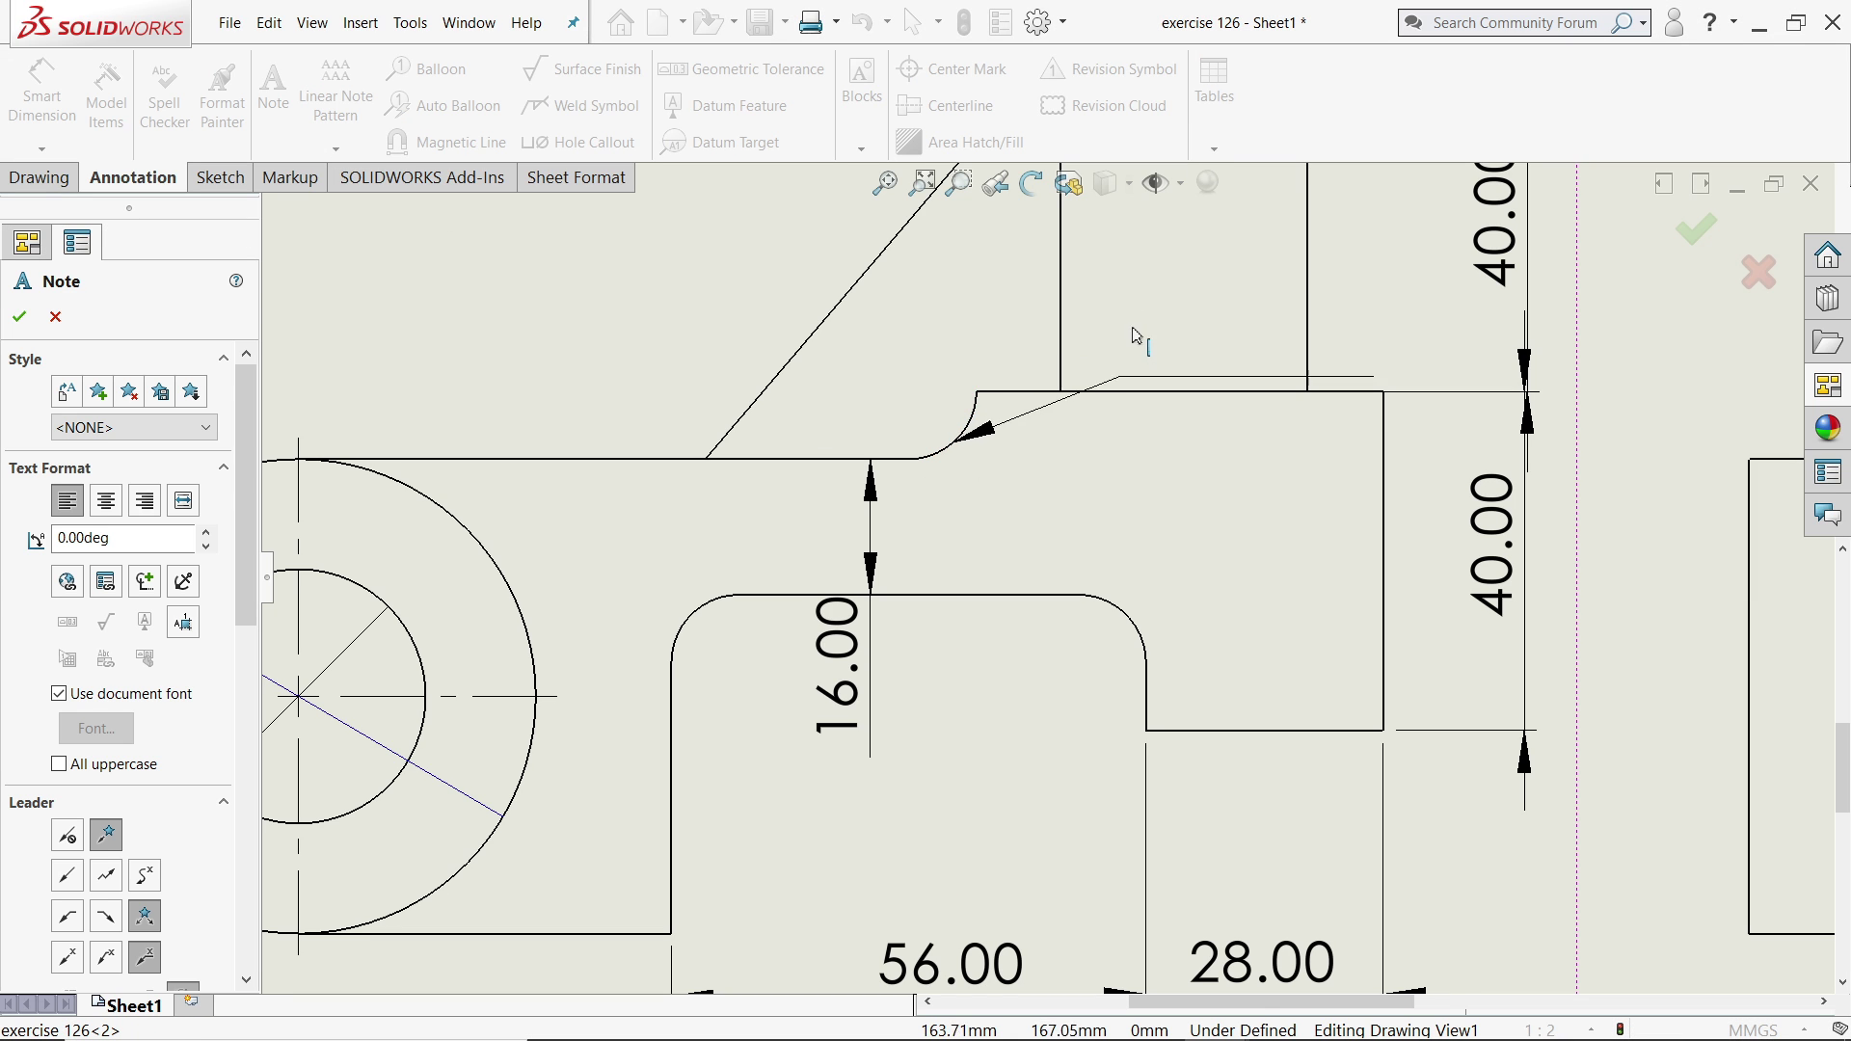
pyautogui.click(1020, 463)
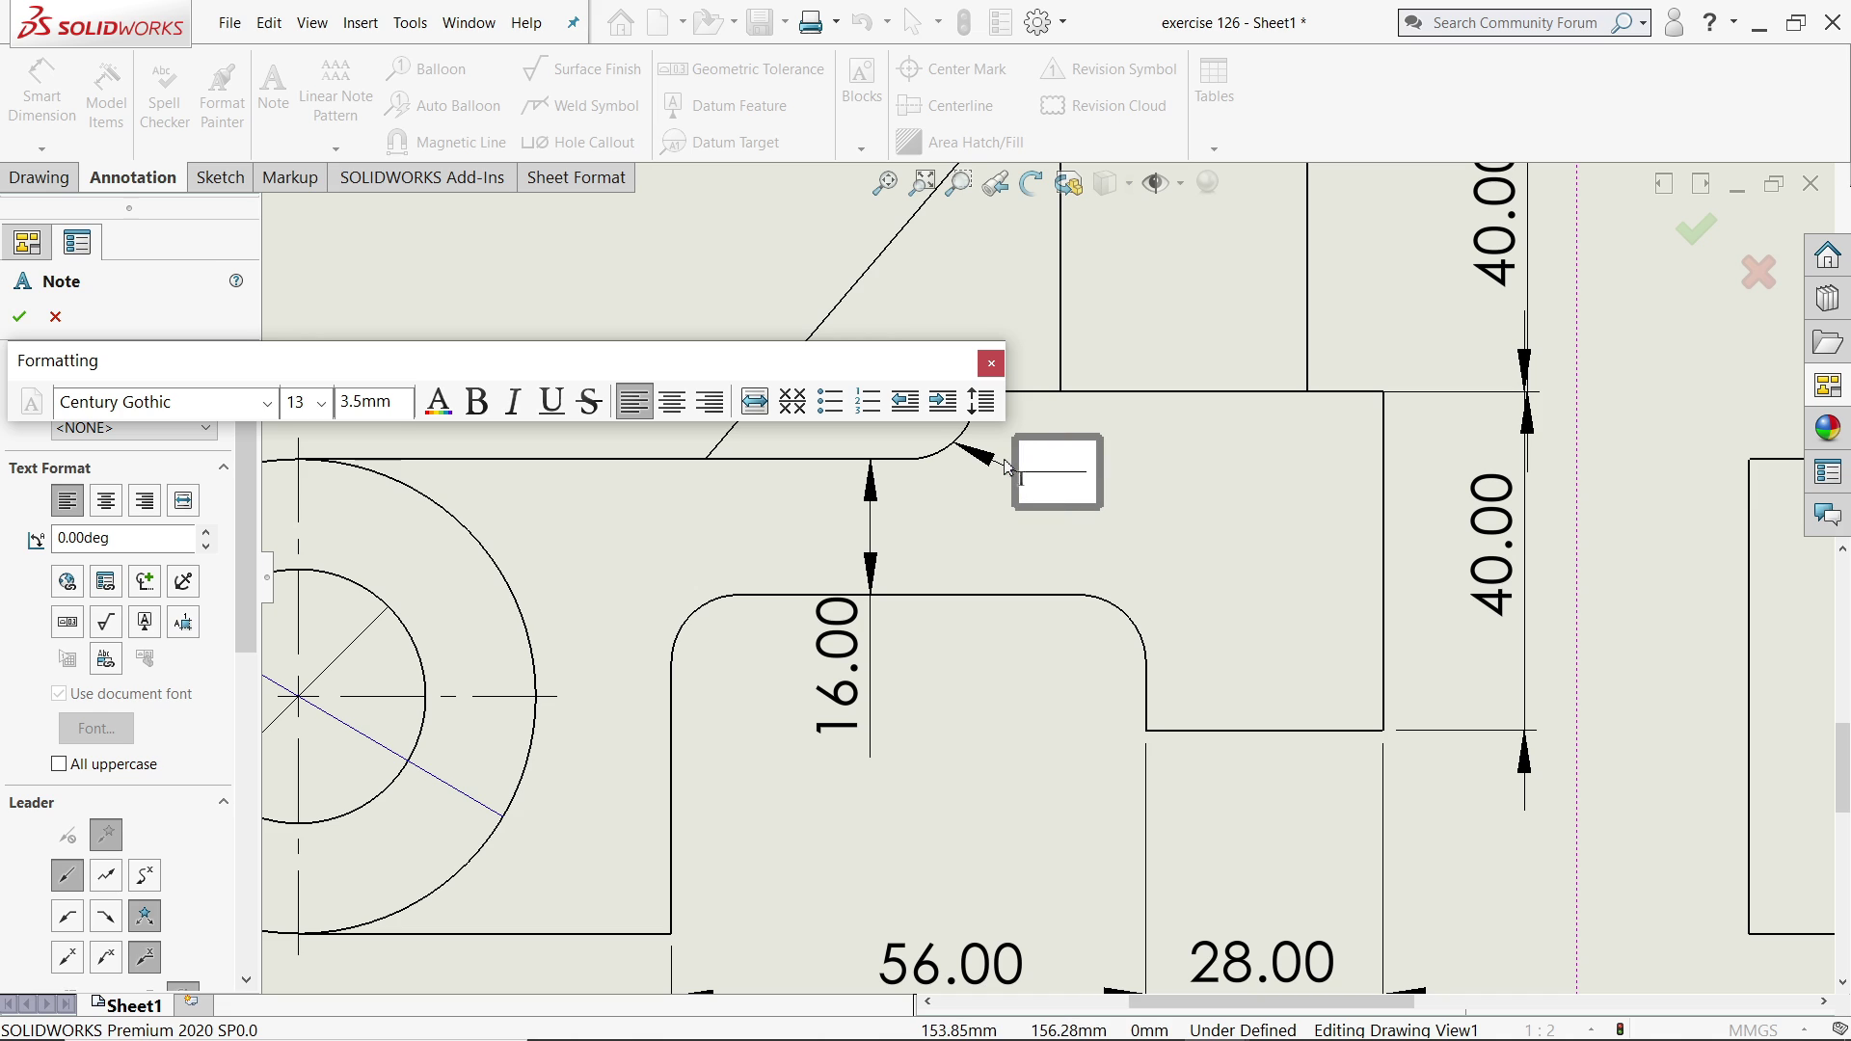
pyautogui.write('R')
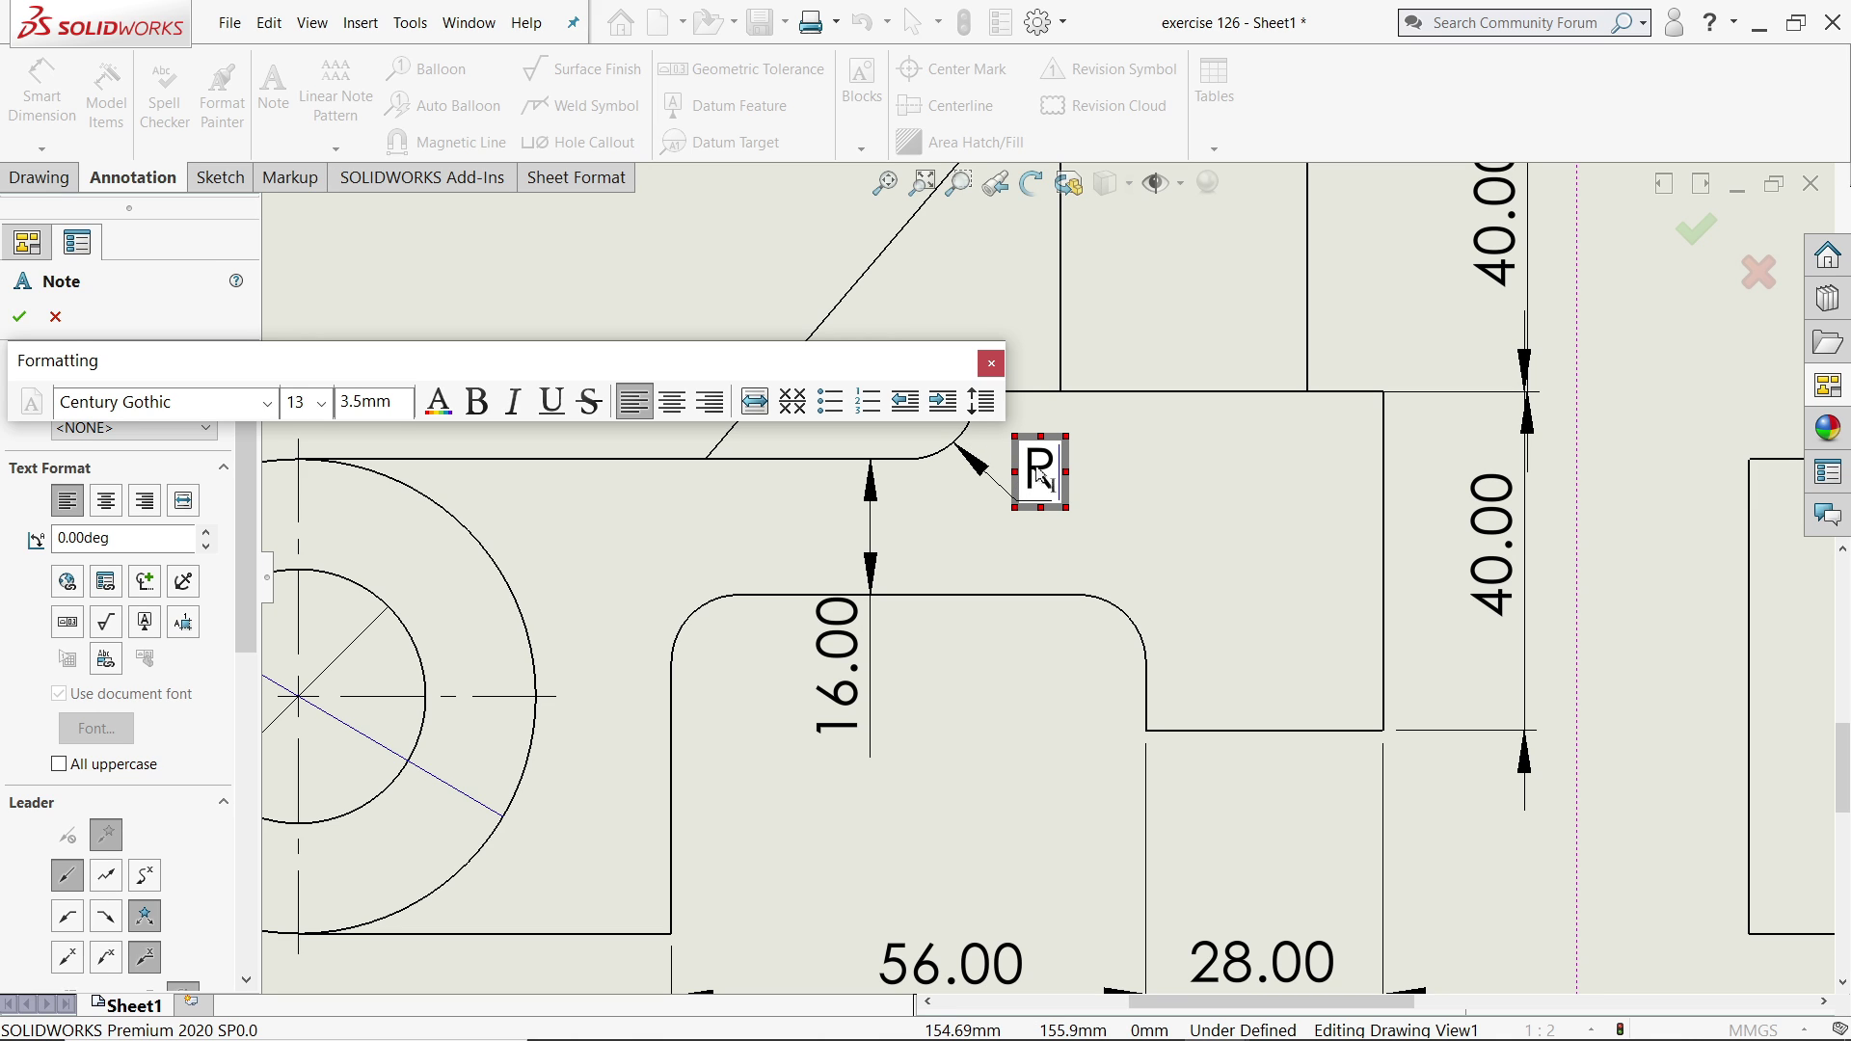
pyautogui.write('8')
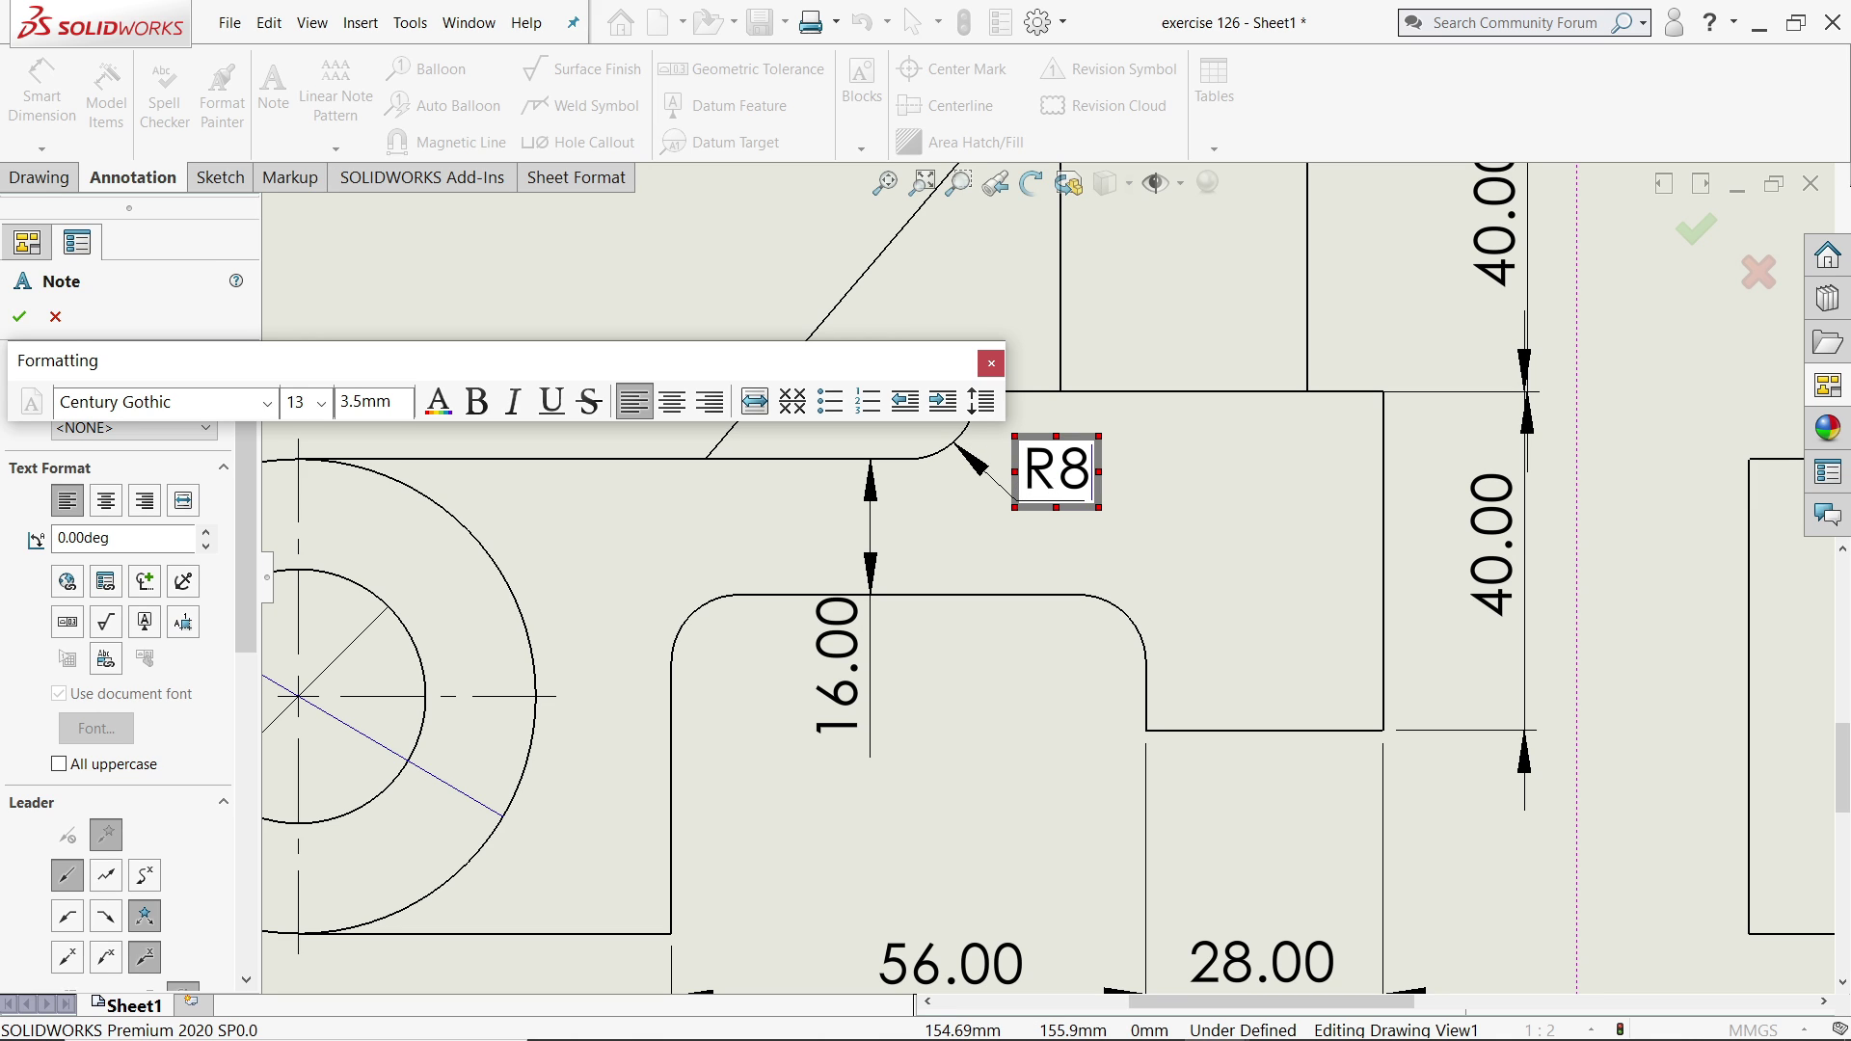
pyautogui.click(19, 317)
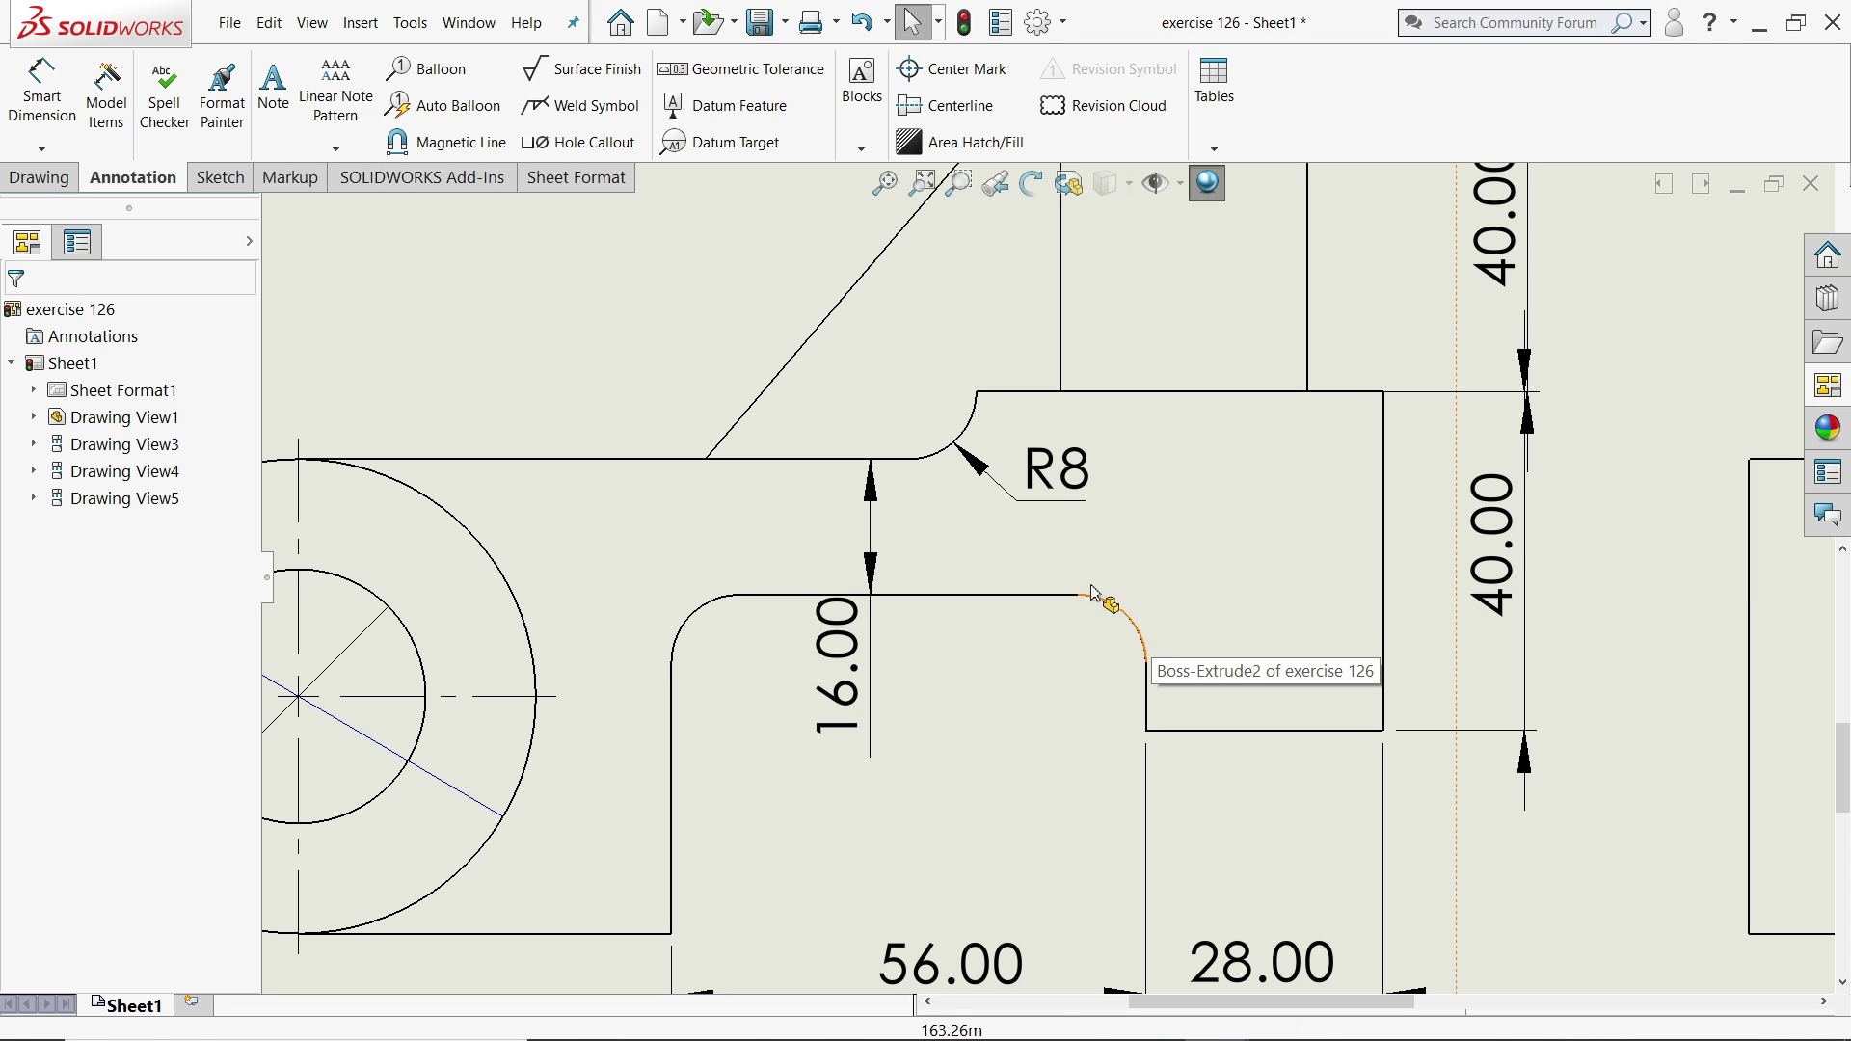
# Add R8 leader notes on the lower-left and lower-right fillet arcs.
pyautogui.click(283, 117)
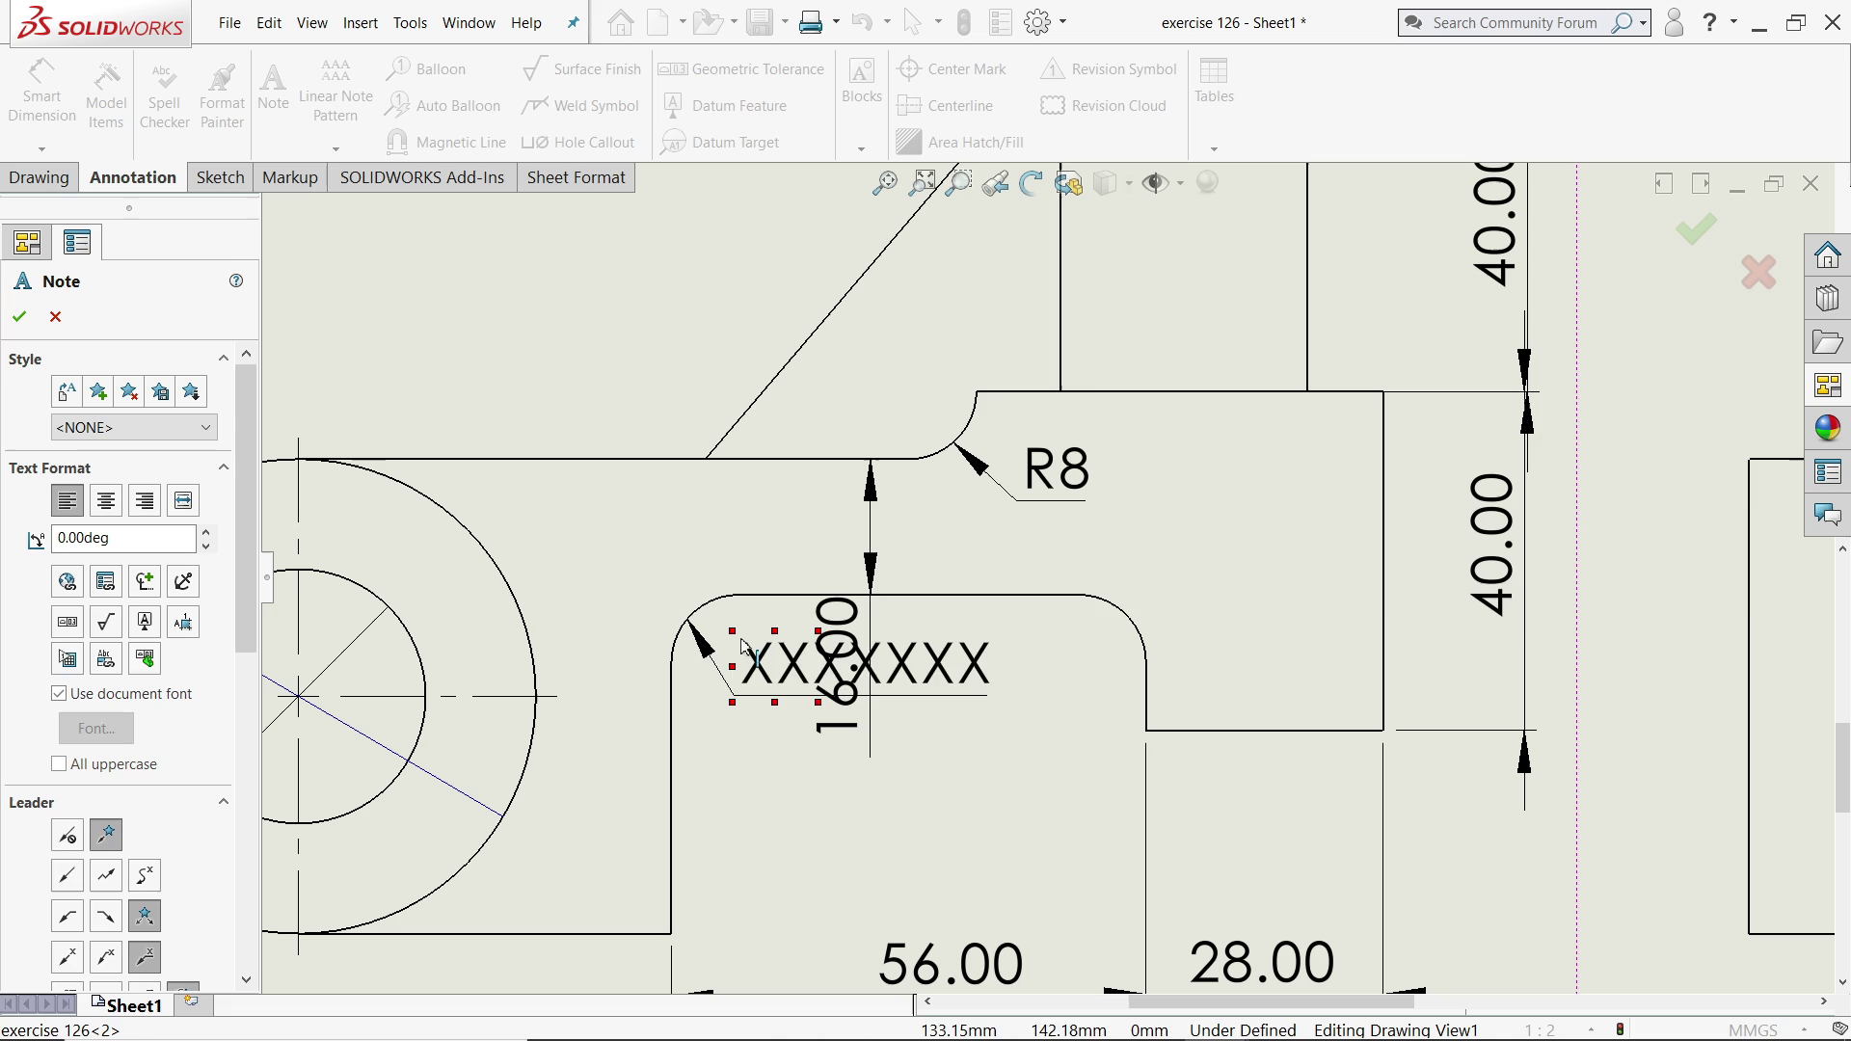
pyautogui.click(743, 644)
pyautogui.write('R')
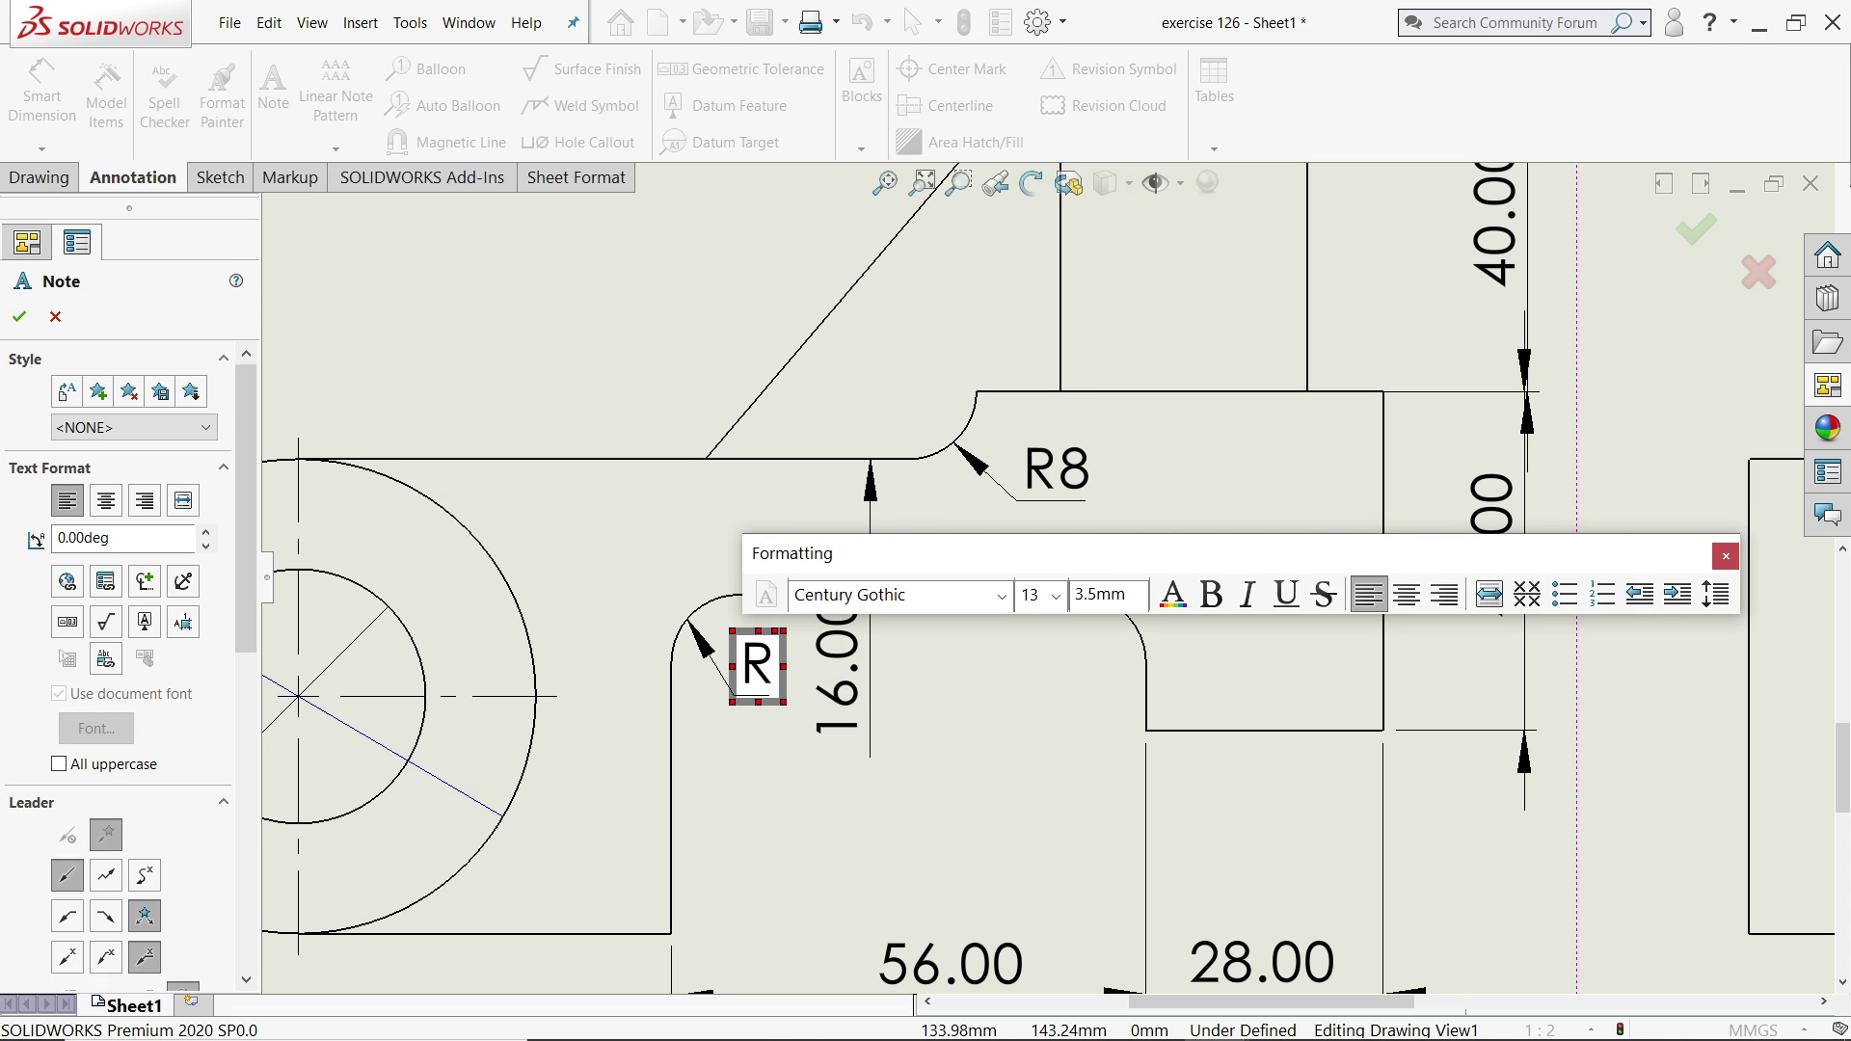
pyautogui.write('8')
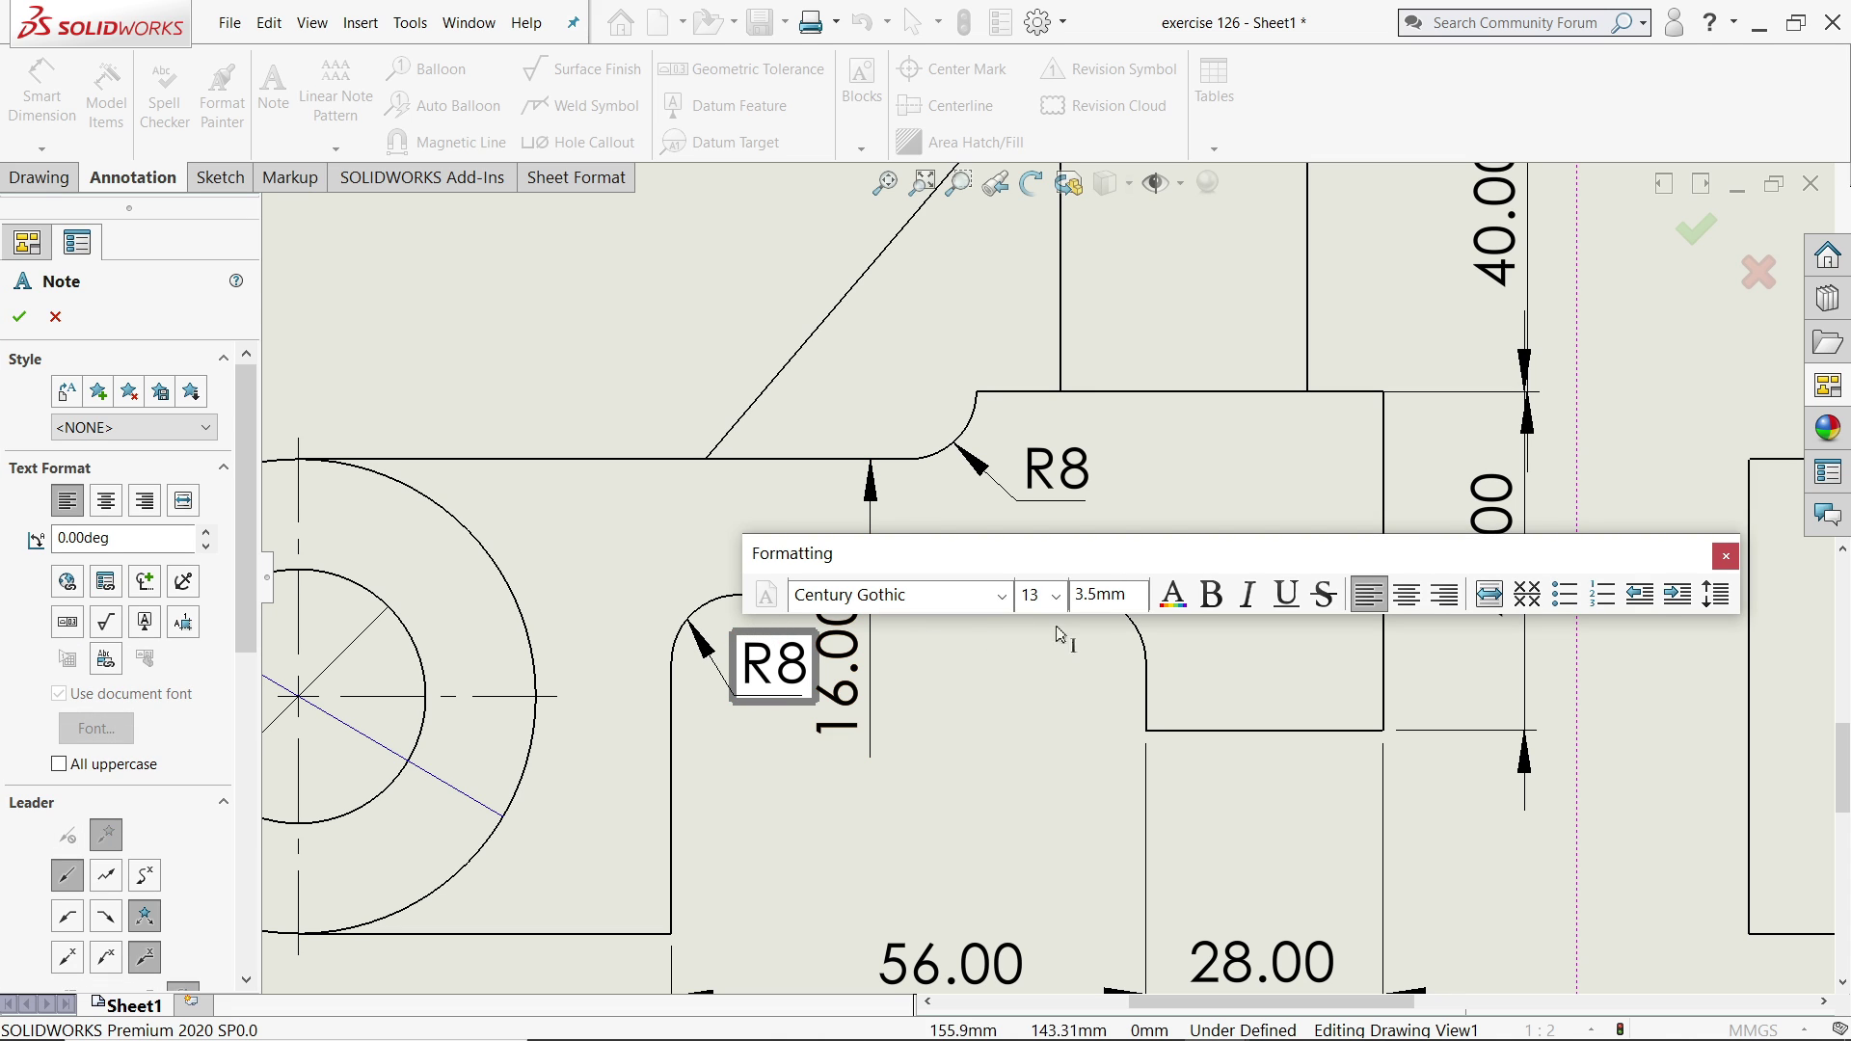
pyautogui.click(19, 317)
pyautogui.click(273, 87)
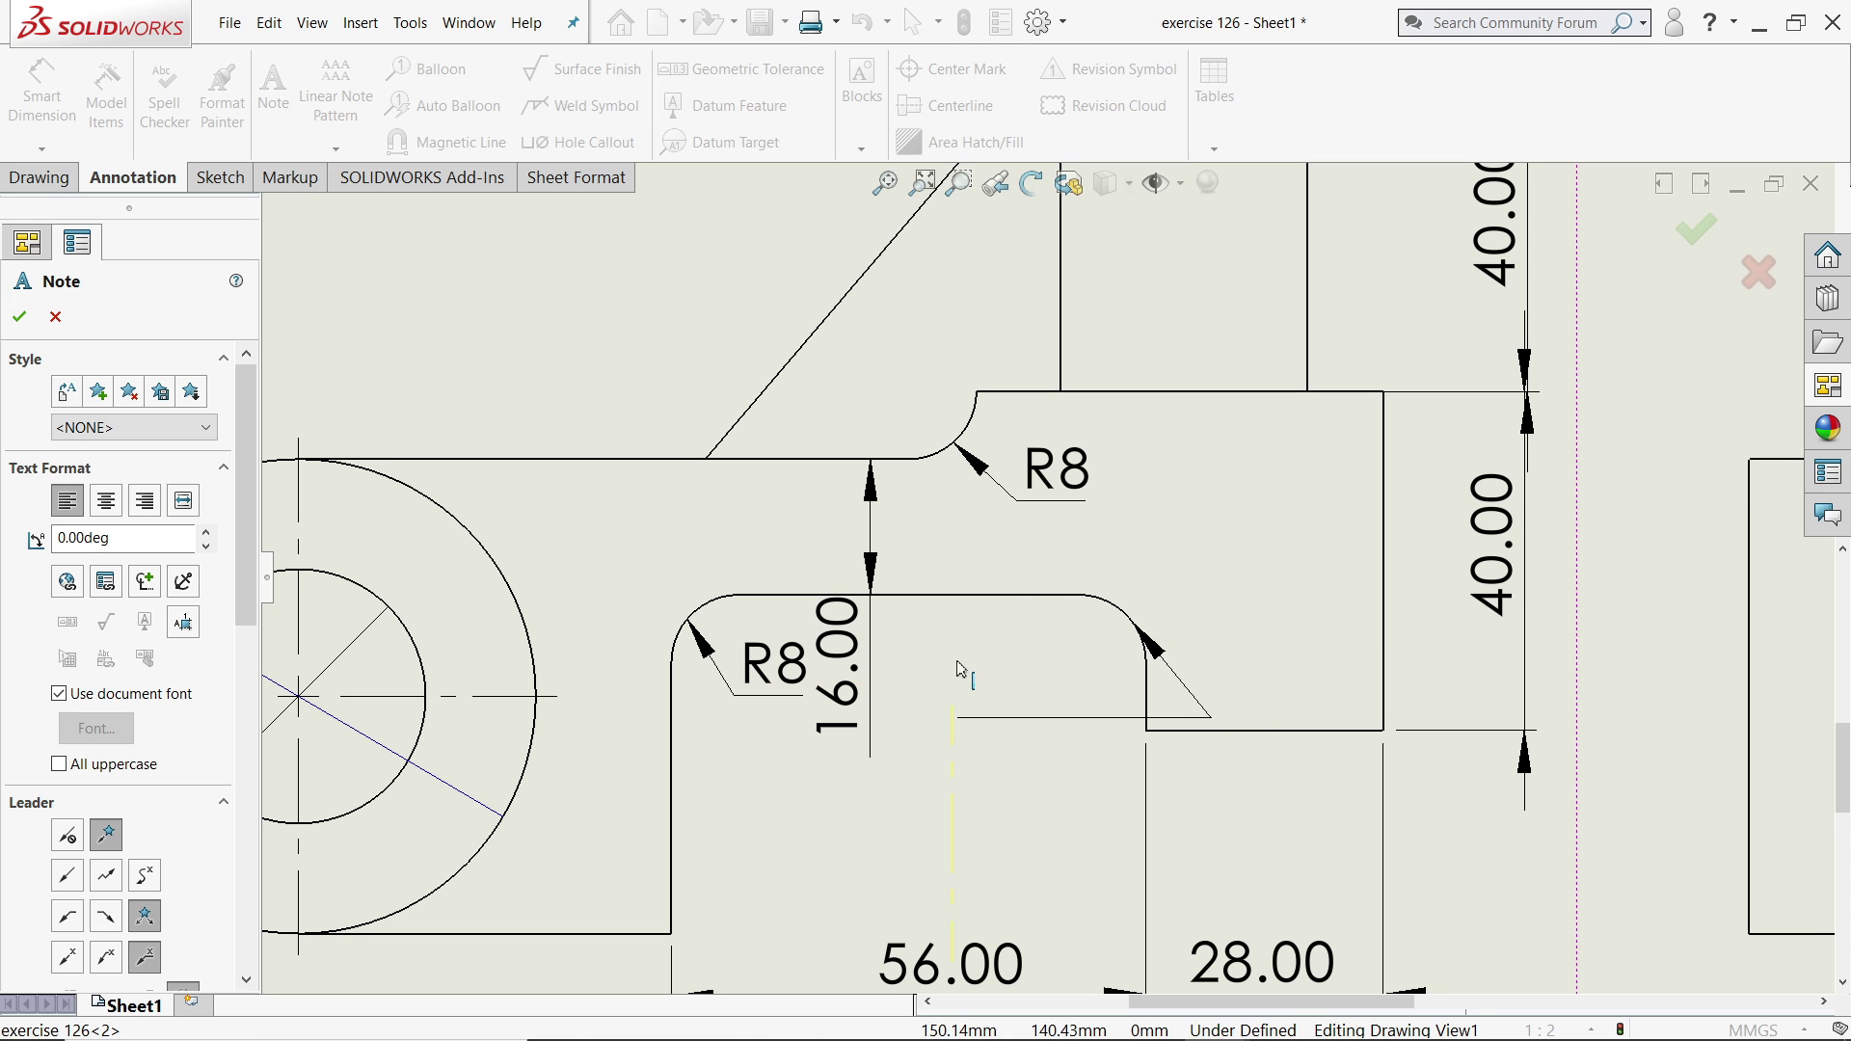
pyautogui.click(891, 644)
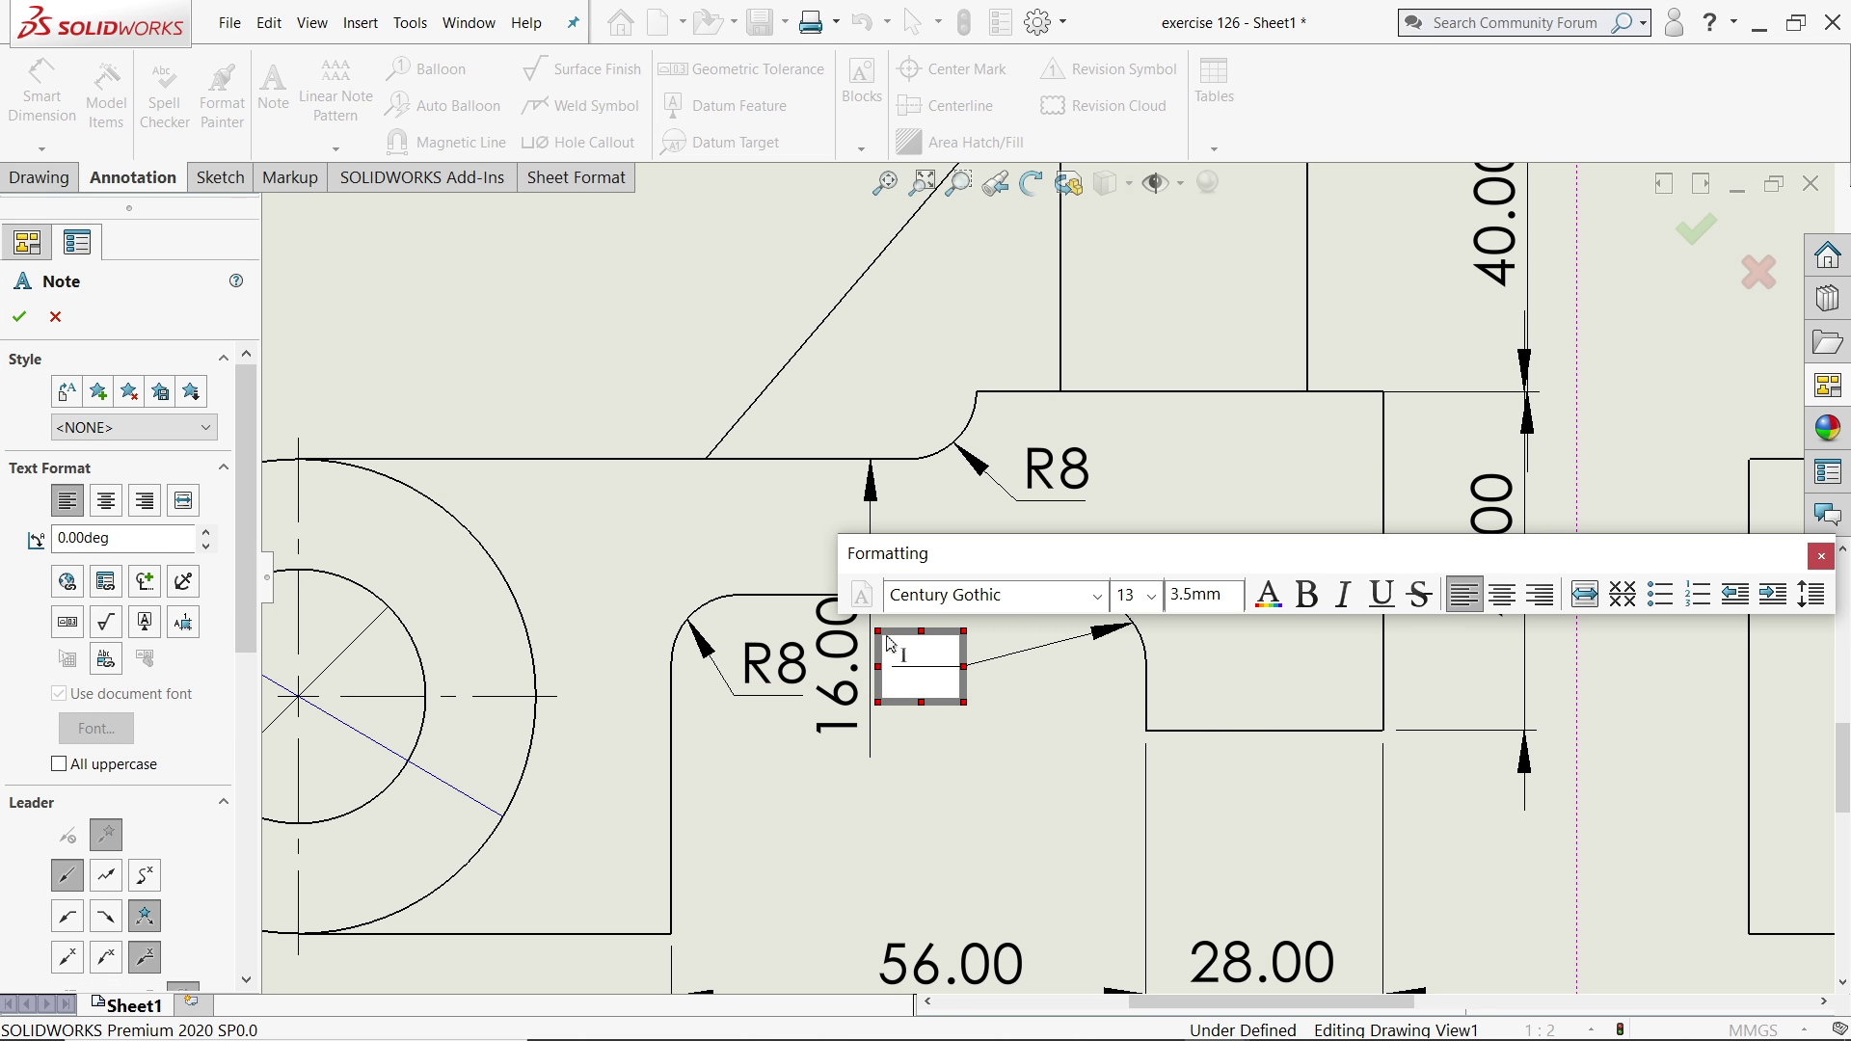
pyautogui.write('R8')
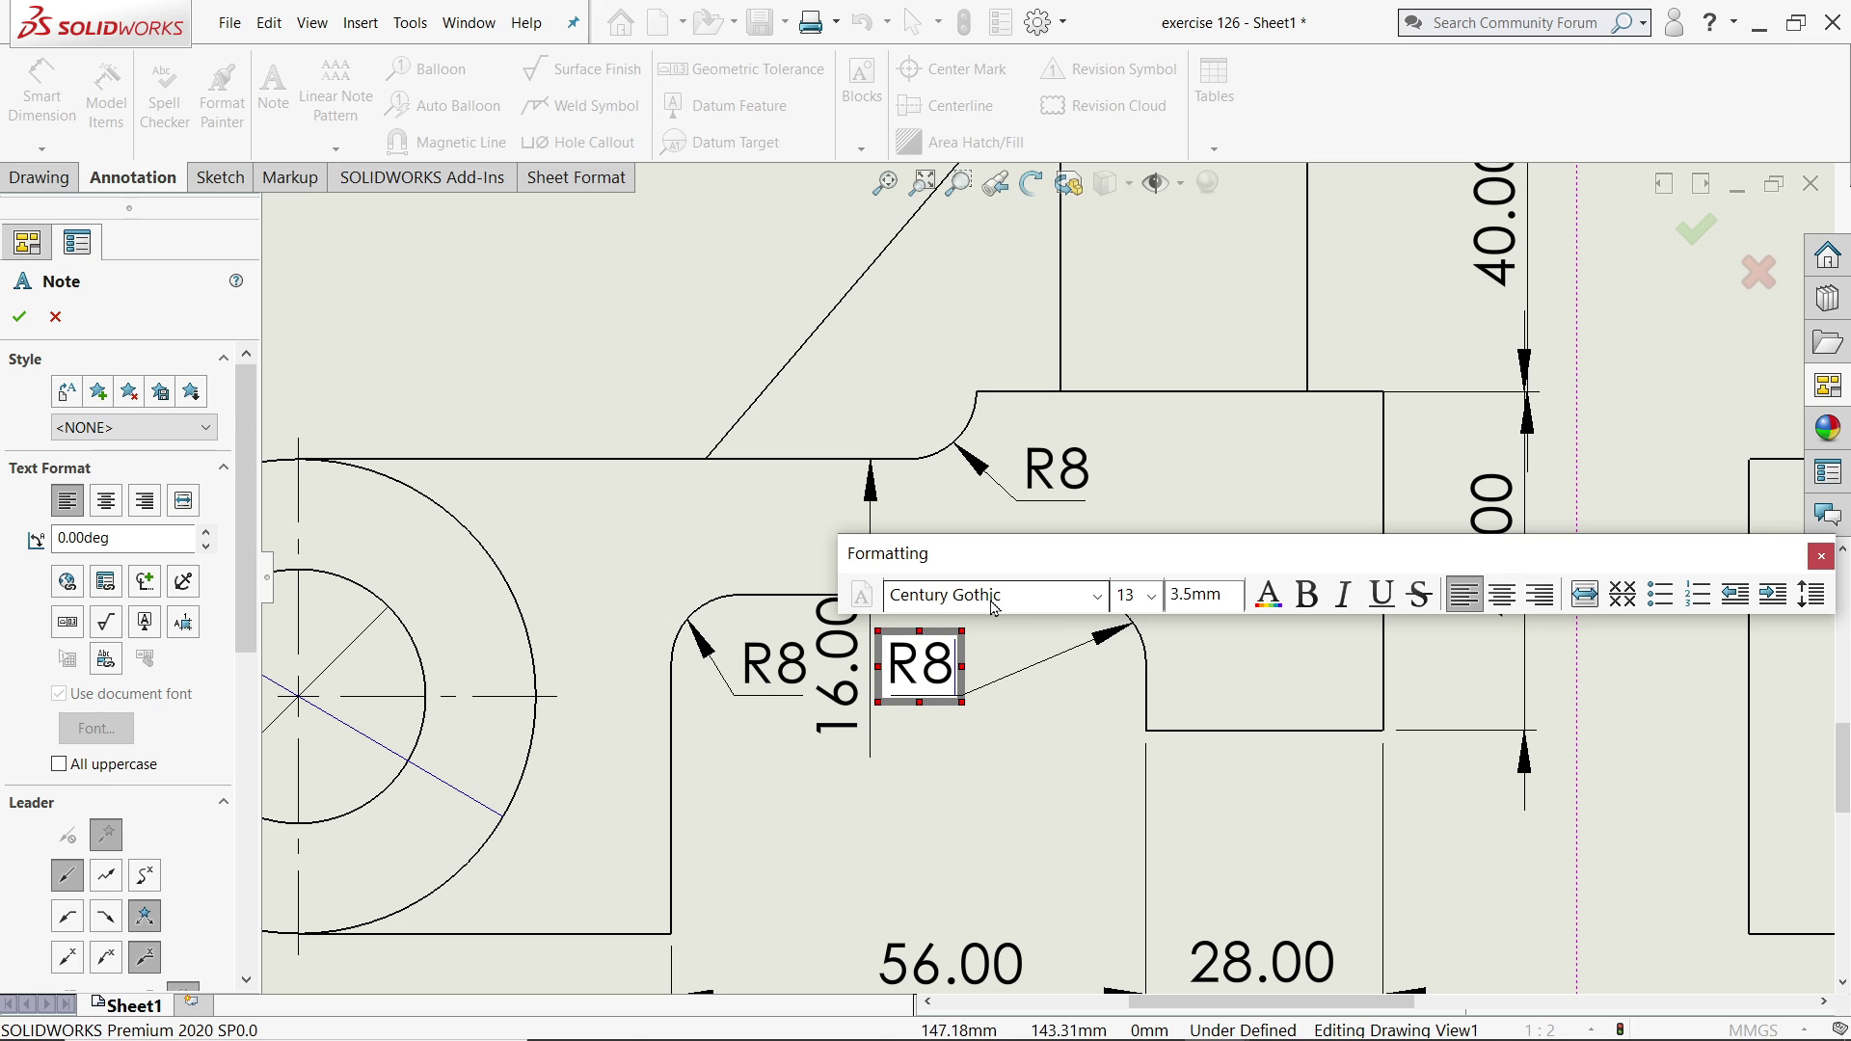
pyautogui.click(12, 326)
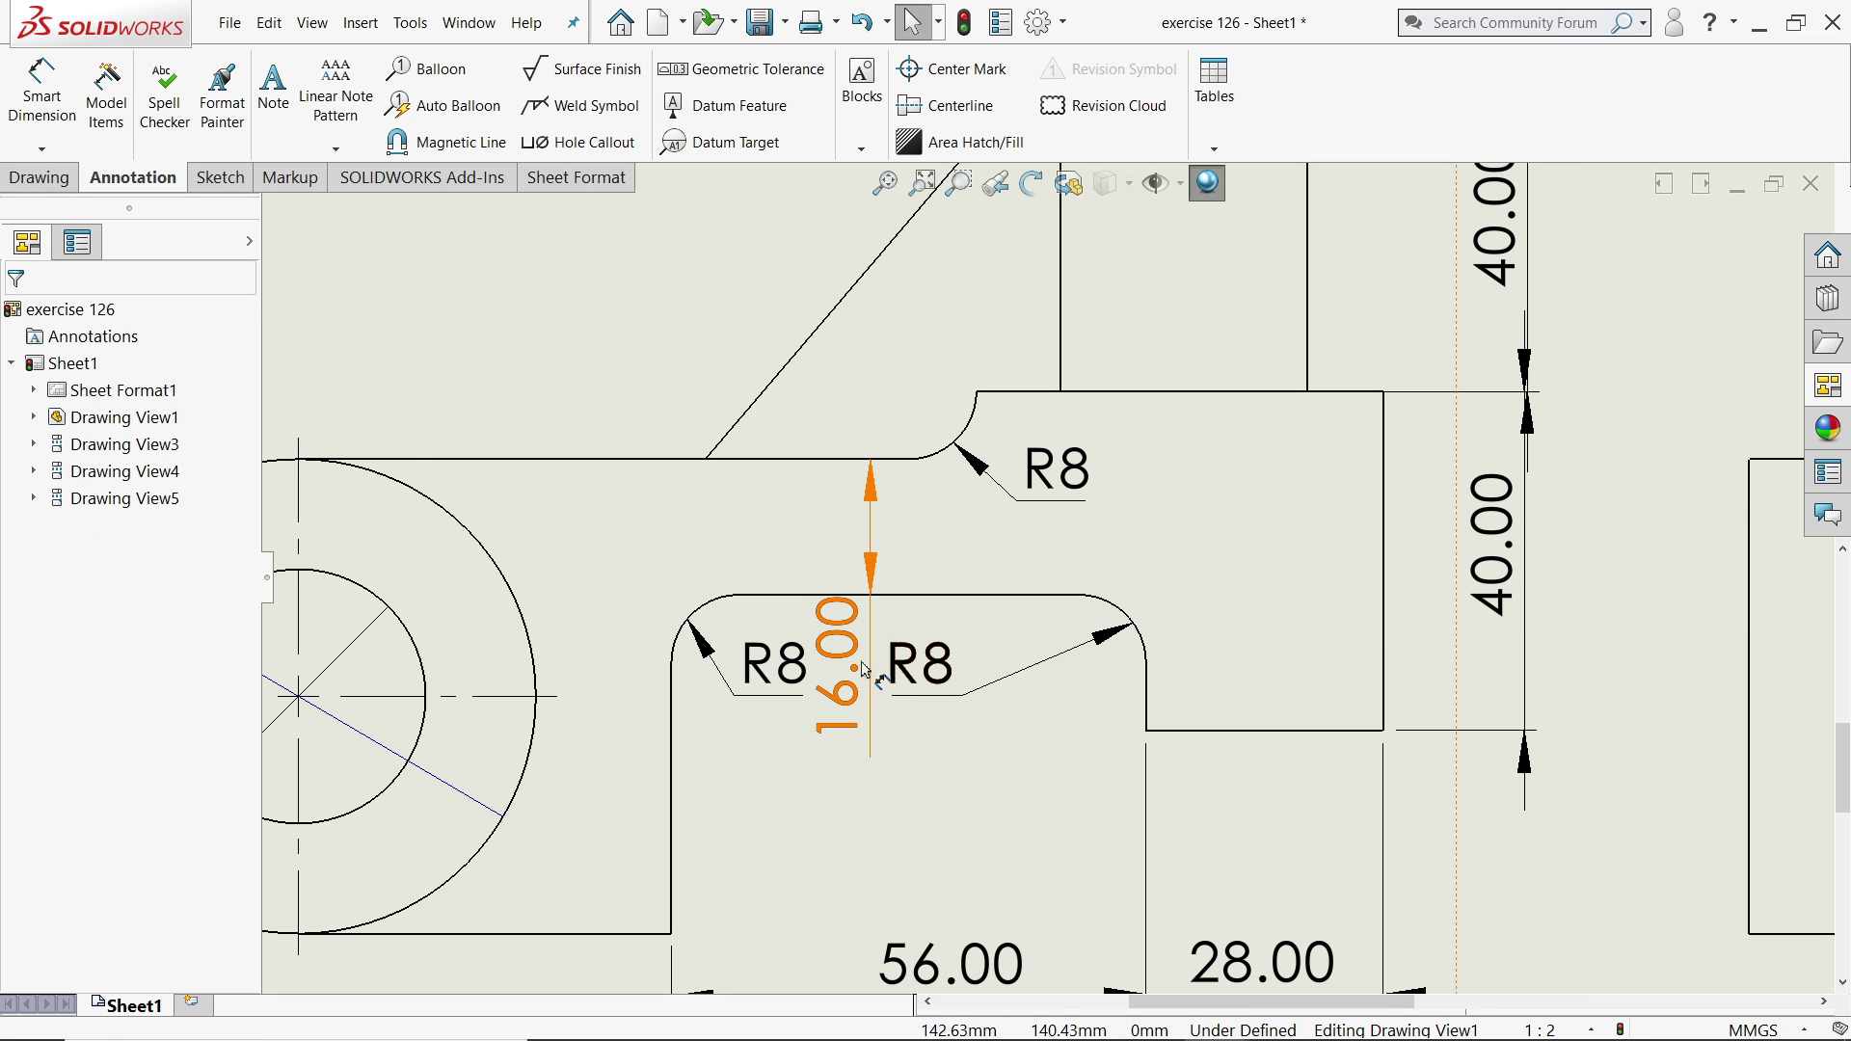
# Reposition the 16 dimension and show Ø56, Ø30, 56, 28 and both 40s as whole numbers.
pyautogui.moveTo(846, 655); pyautogui.dragTo(821, 510)
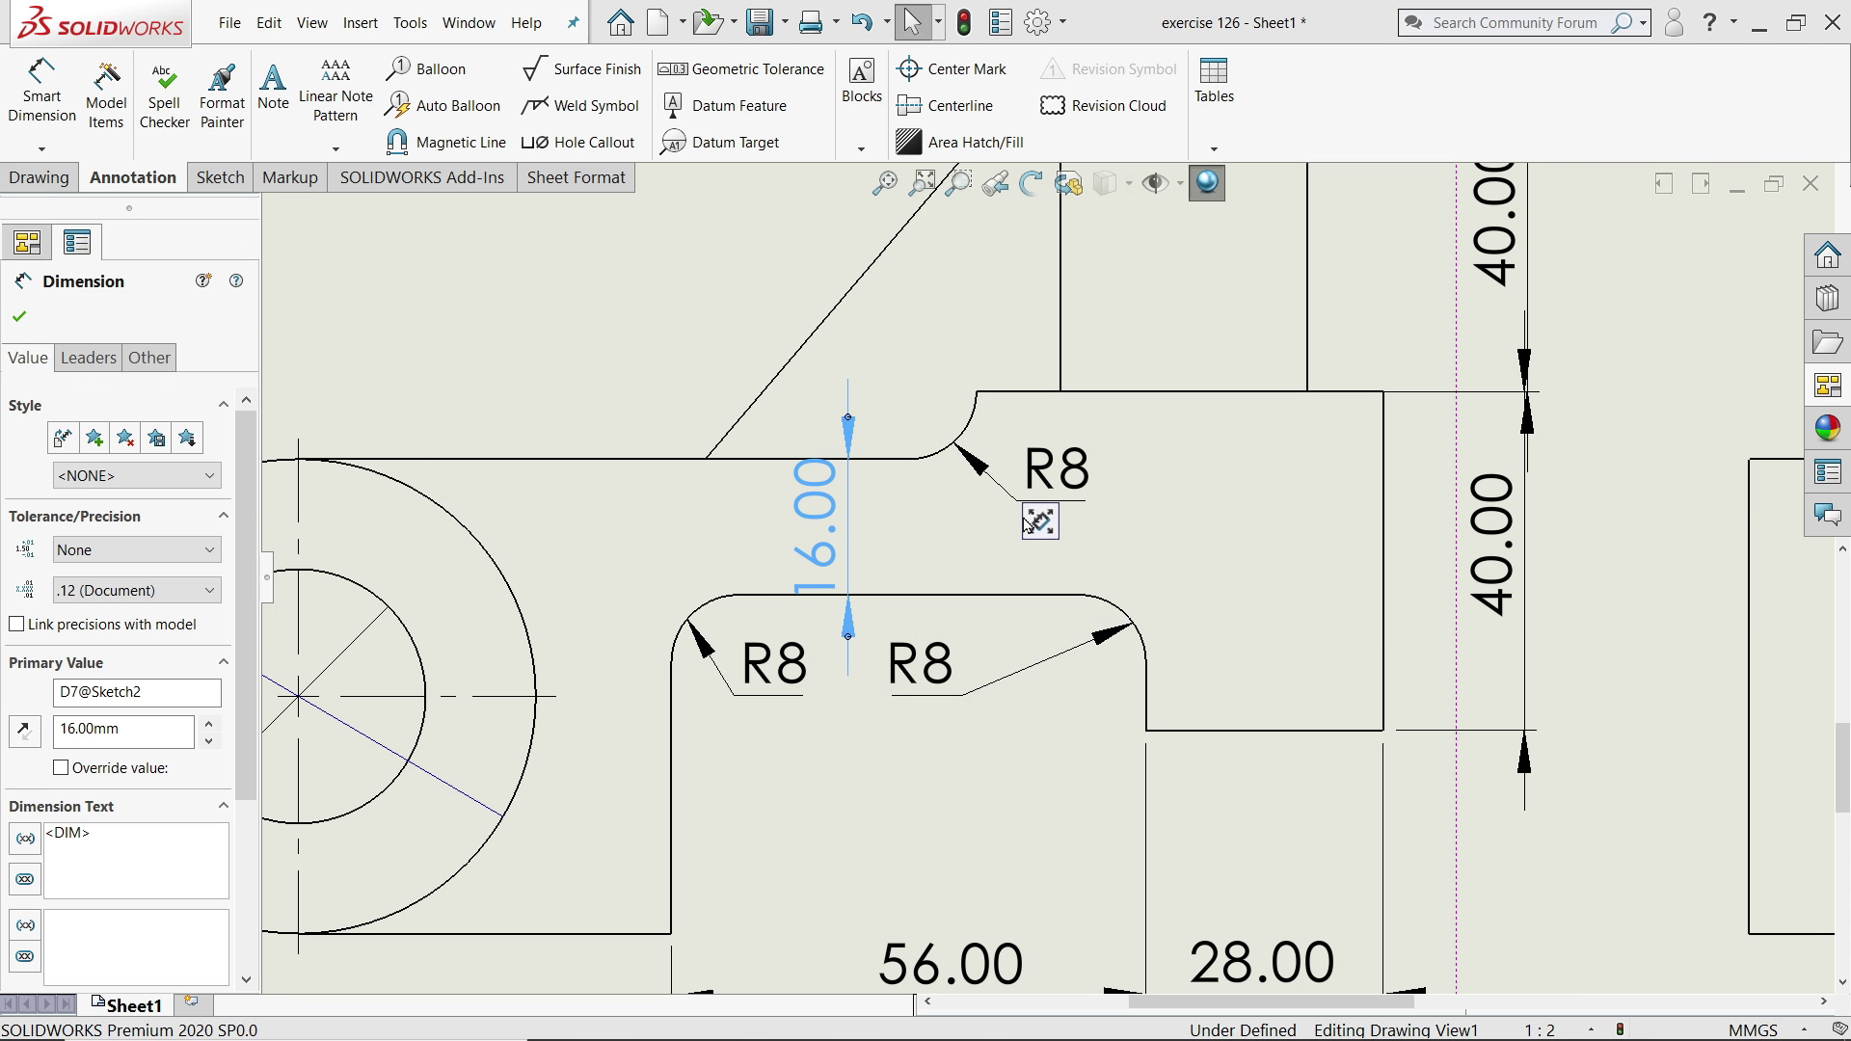
pyautogui.scroll(5, 1023, 639)
pyautogui.scroll(-3, 1024, 640)
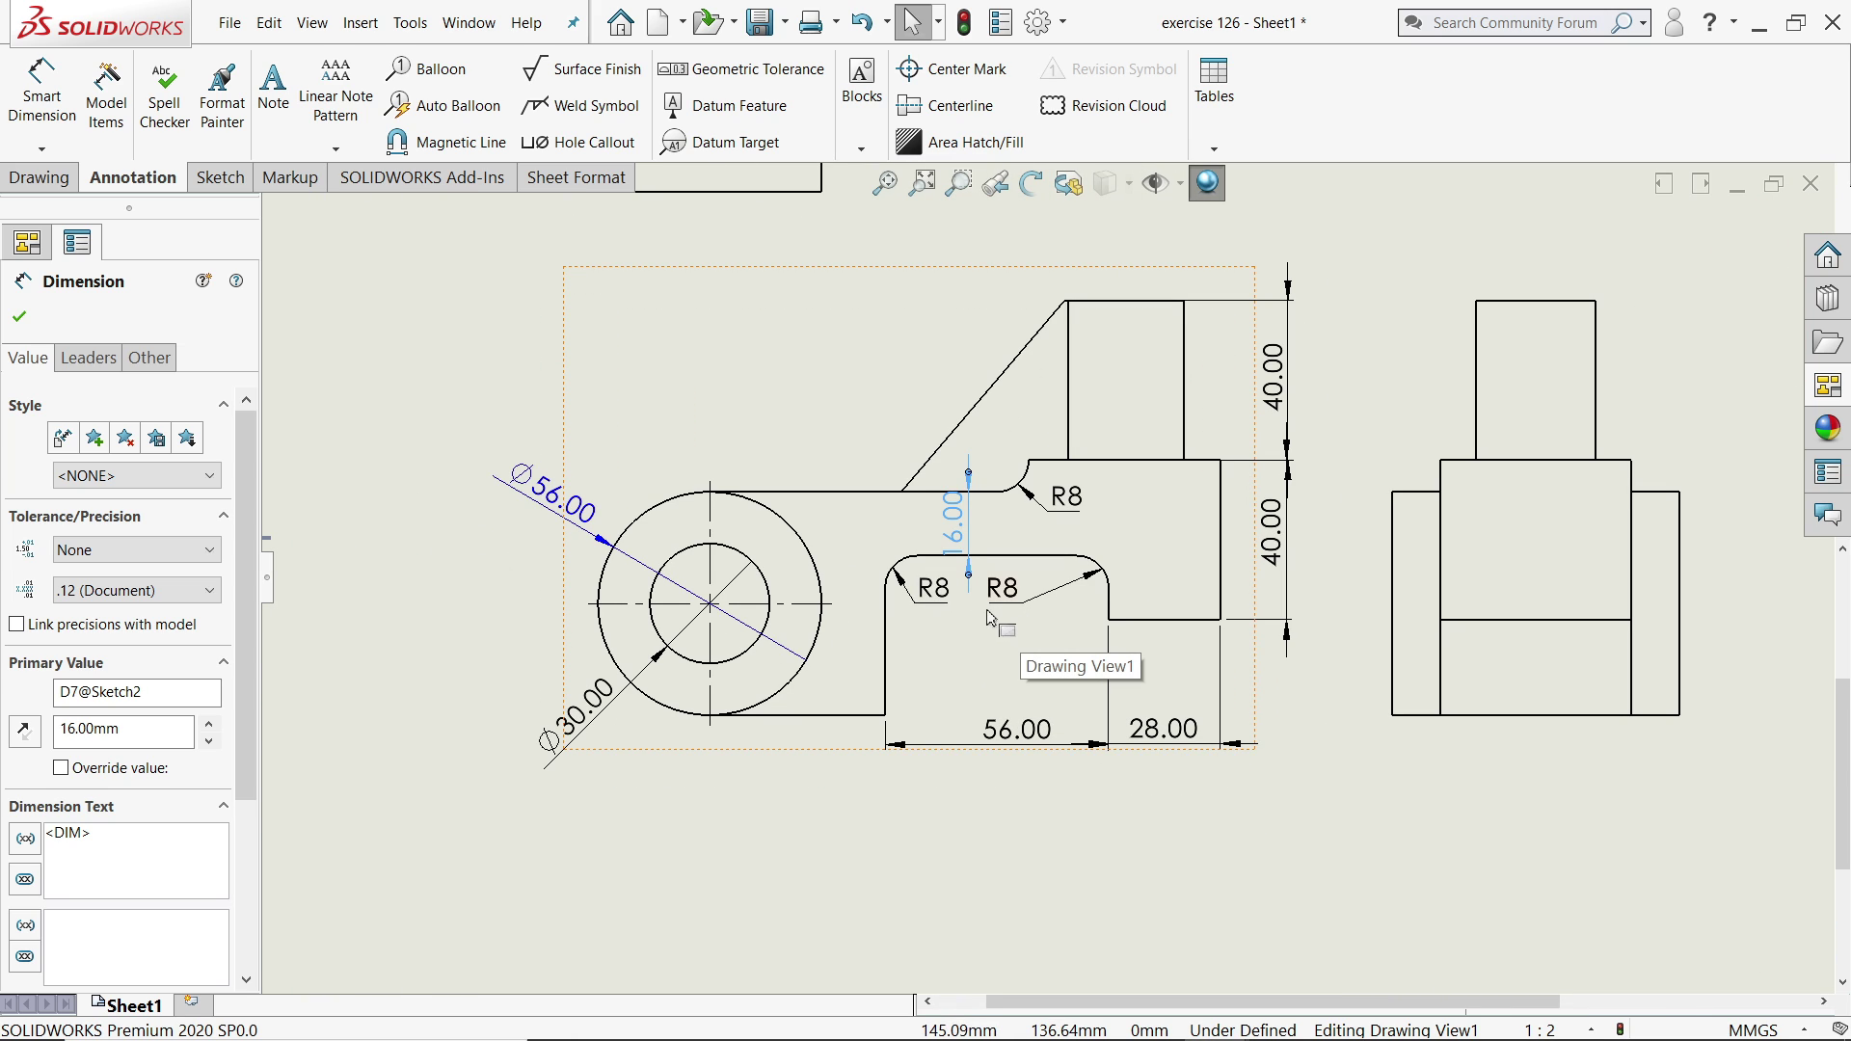
pyautogui.keyDown('ctrl'); pyautogui.click(556, 519); pyautogui.keyUp('ctrl')
pyautogui.keyDown('ctrl'); pyautogui.click(579, 709); pyautogui.keyUp('ctrl')
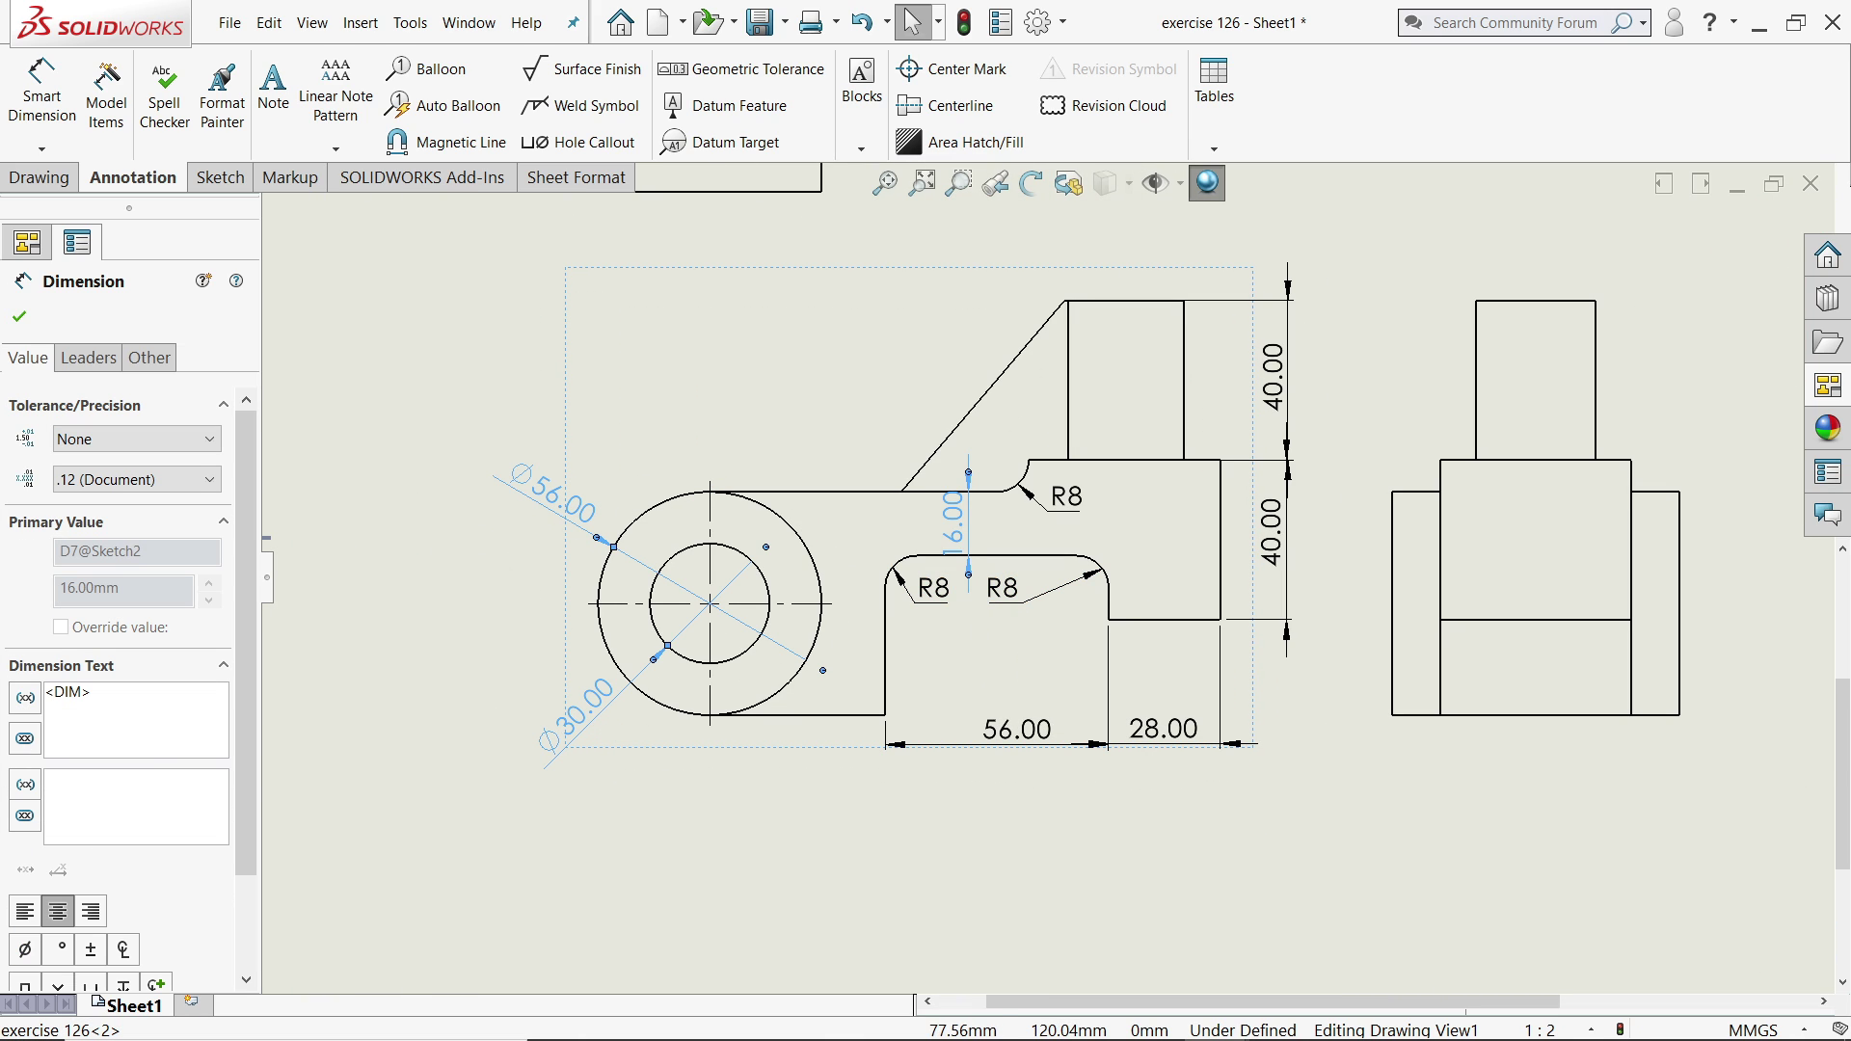
pyautogui.keyDown('ctrl'); pyautogui.click(1013, 733); pyautogui.keyUp('ctrl')
pyautogui.keyDown('ctrl'); pyautogui.click(1171, 733); pyautogui.keyUp('ctrl')
pyautogui.keyDown('ctrl'); pyautogui.click(1272, 532); pyautogui.keyUp('ctrl')
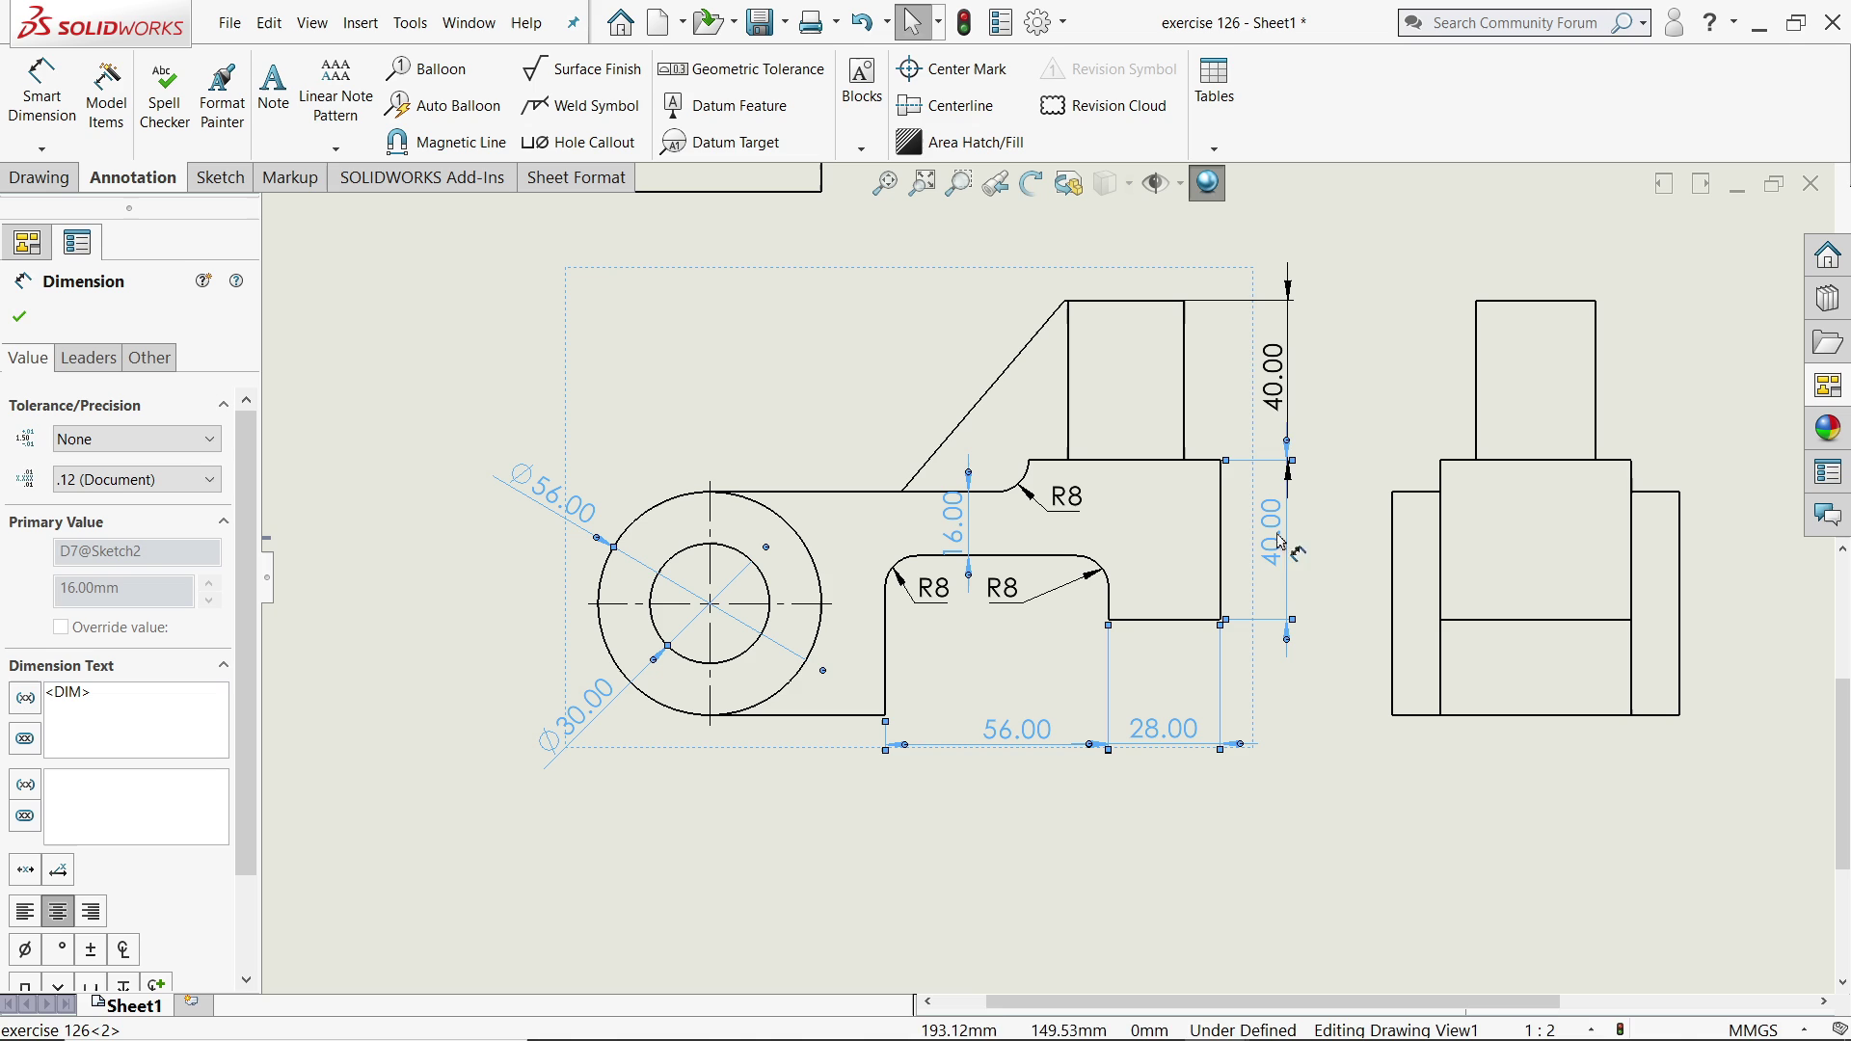
pyautogui.keyDown('ctrl'); pyautogui.click(1273, 376); pyautogui.keyUp('ctrl')
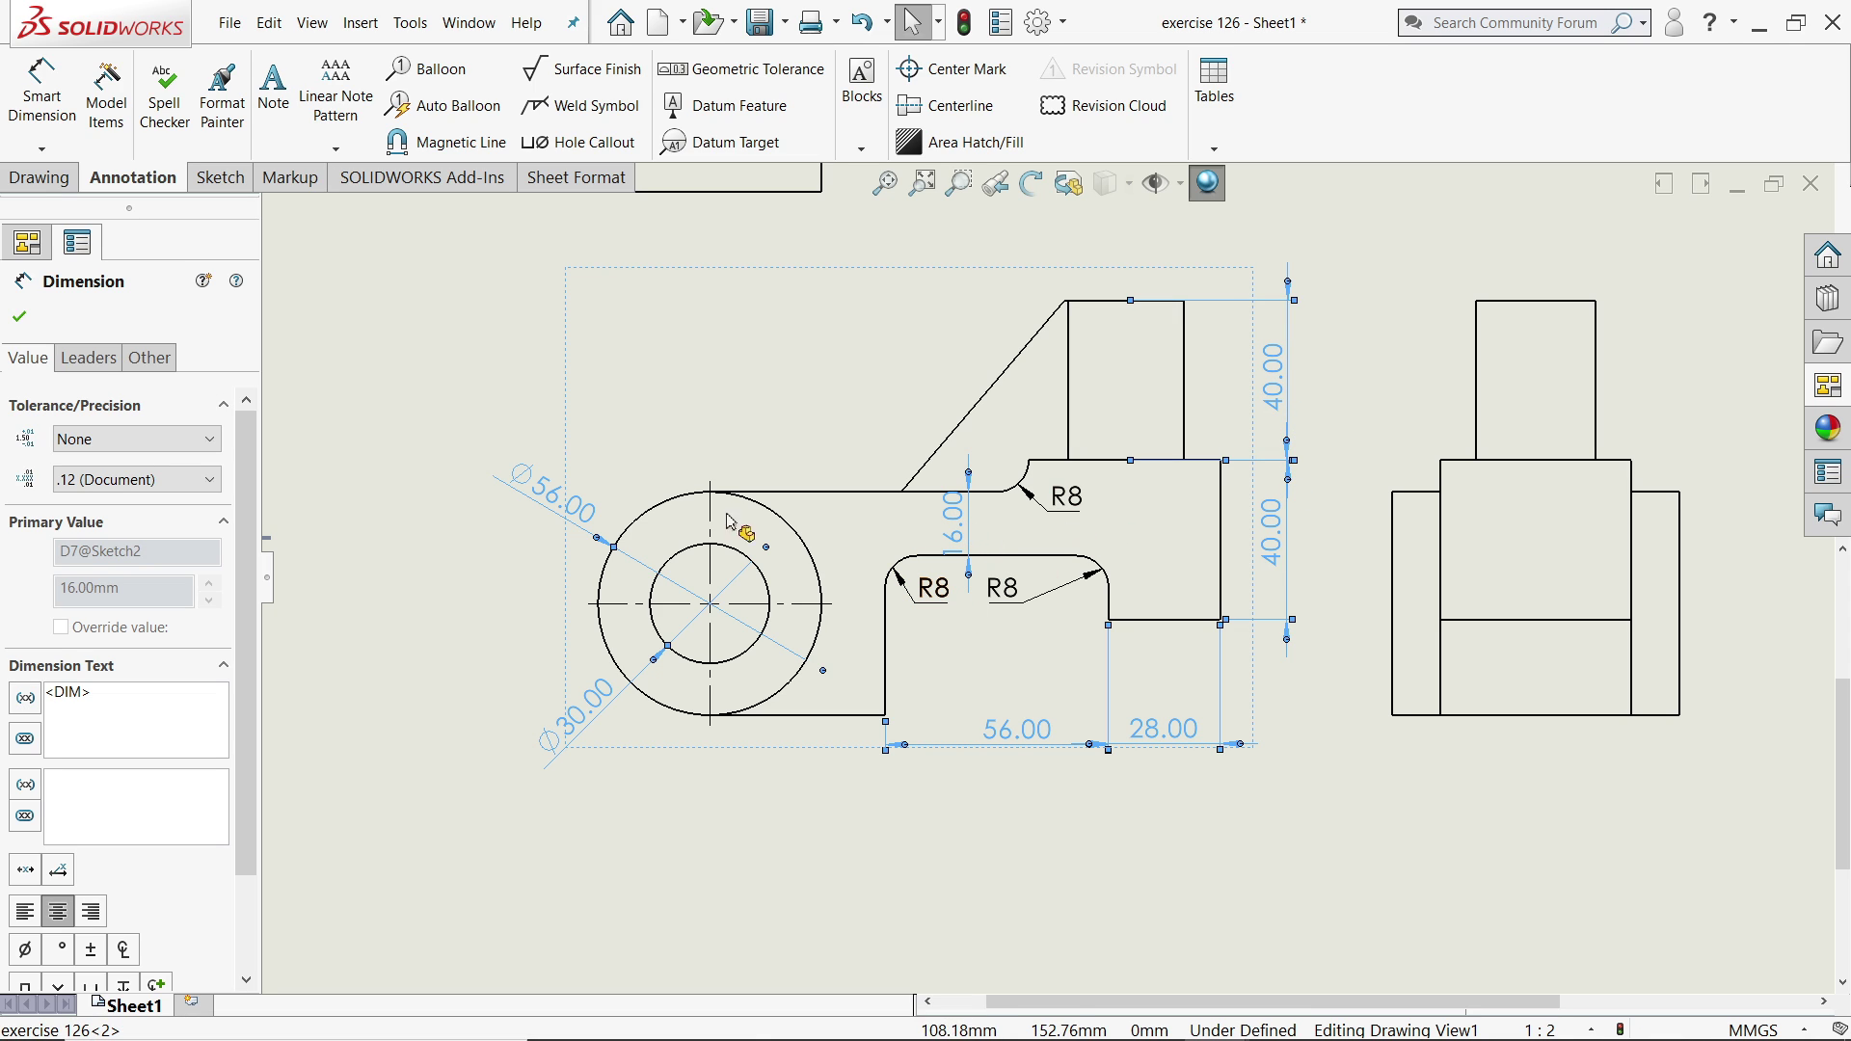
pyautogui.click(139, 481)
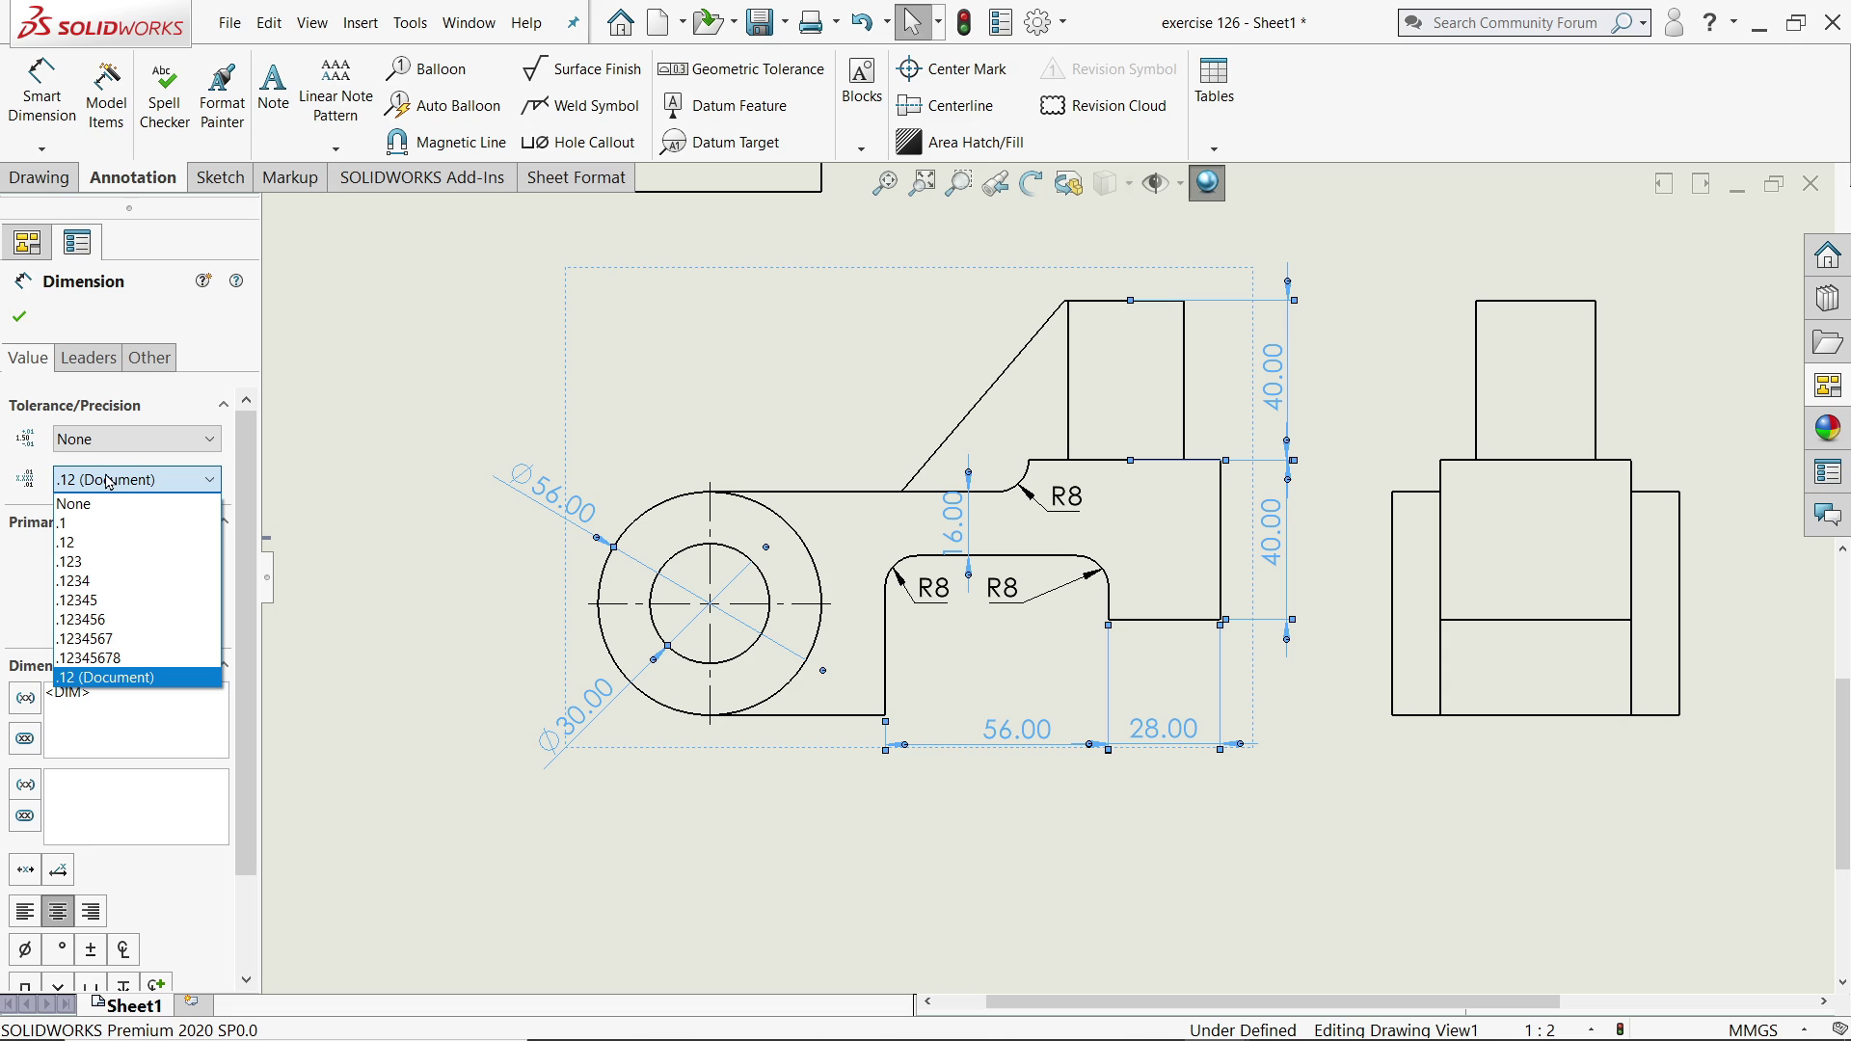
pyautogui.click(92, 503)
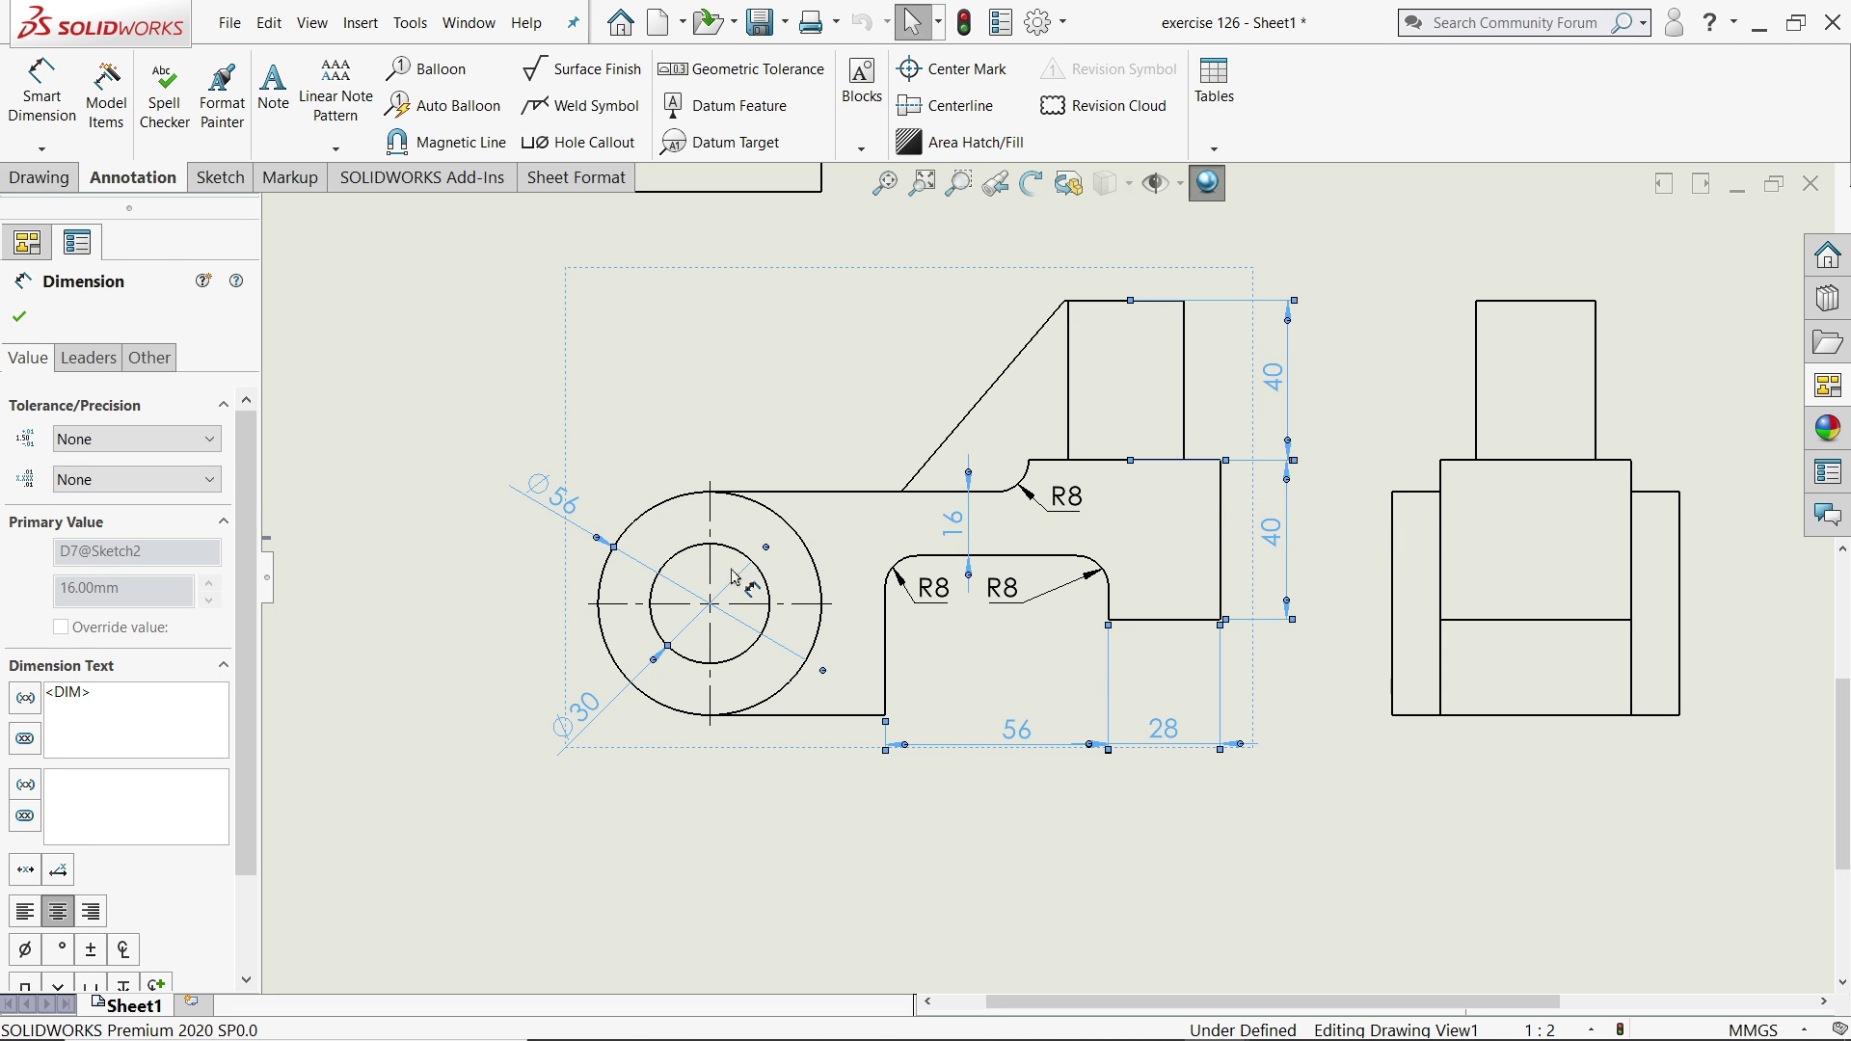
# Align the 56 and 28 dimensions closer to the part, with 28's arrows inside.
pyautogui.scroll(-1, 1157, 684)
pyautogui.click(829, 819)
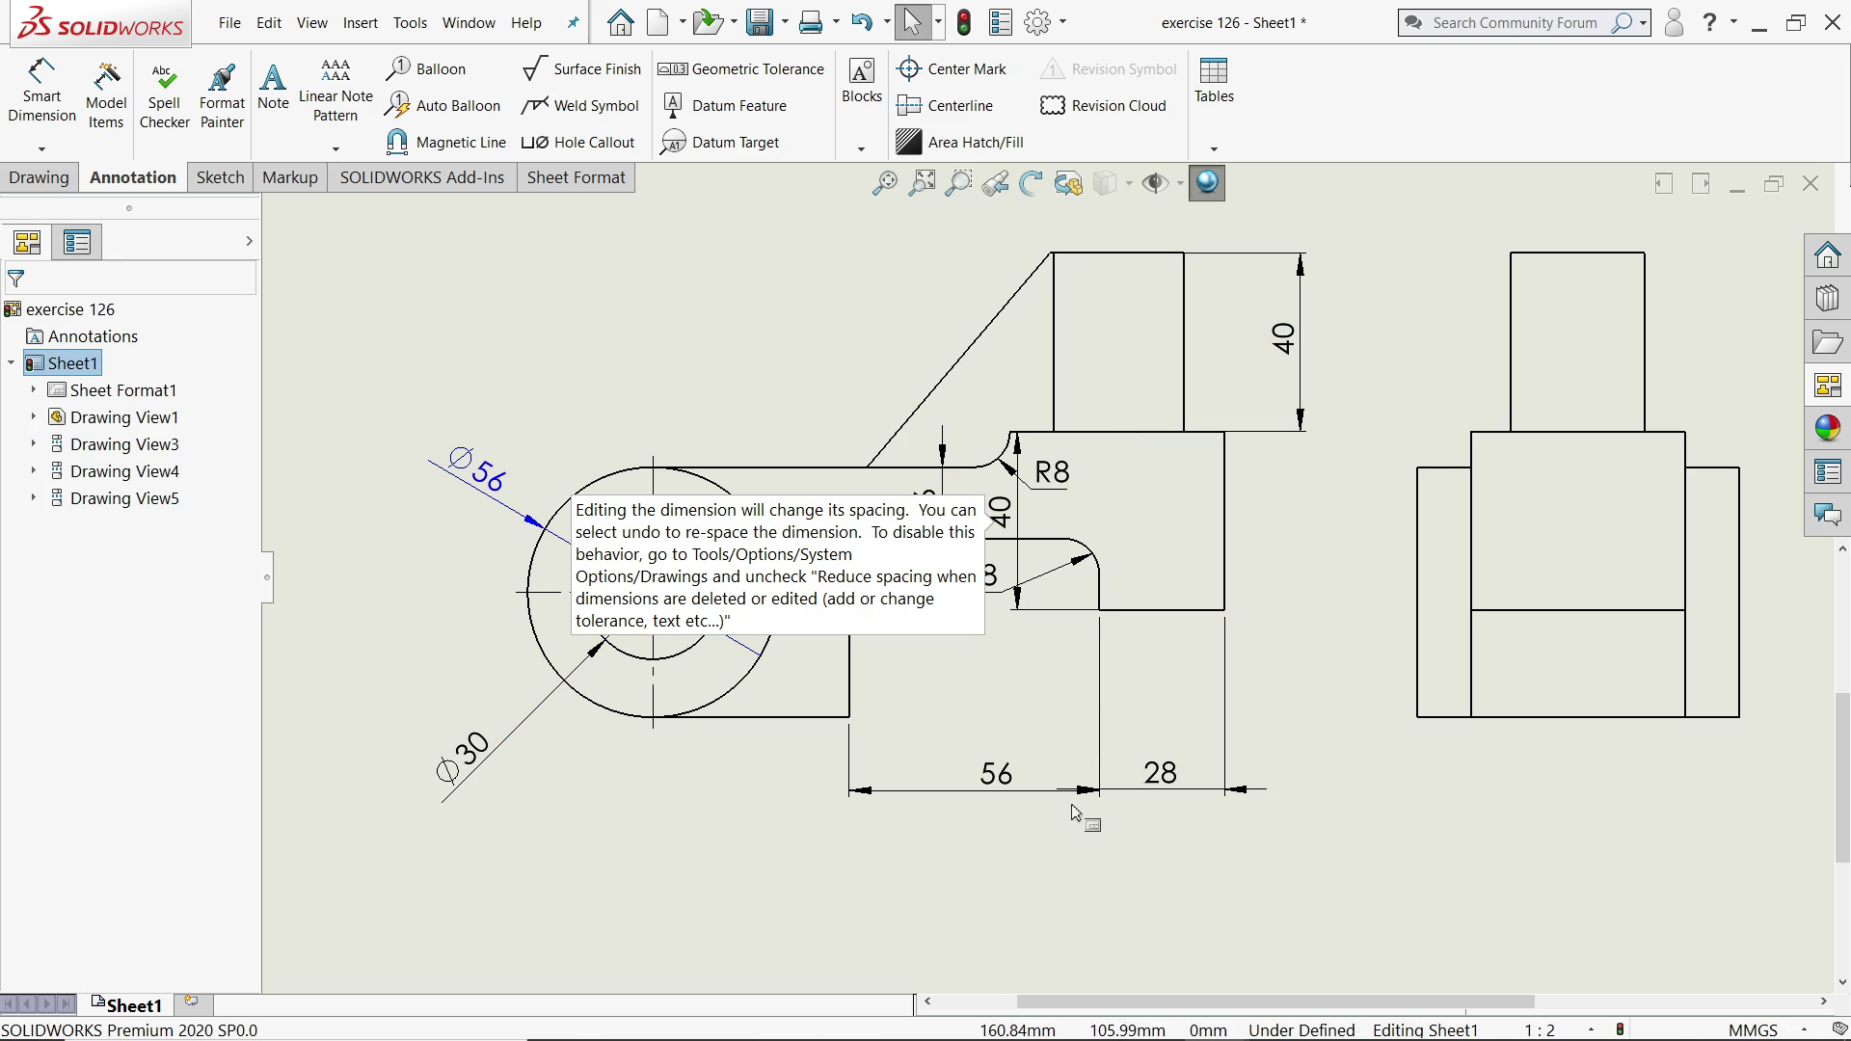
pyautogui.scroll(-1, 1061, 771)
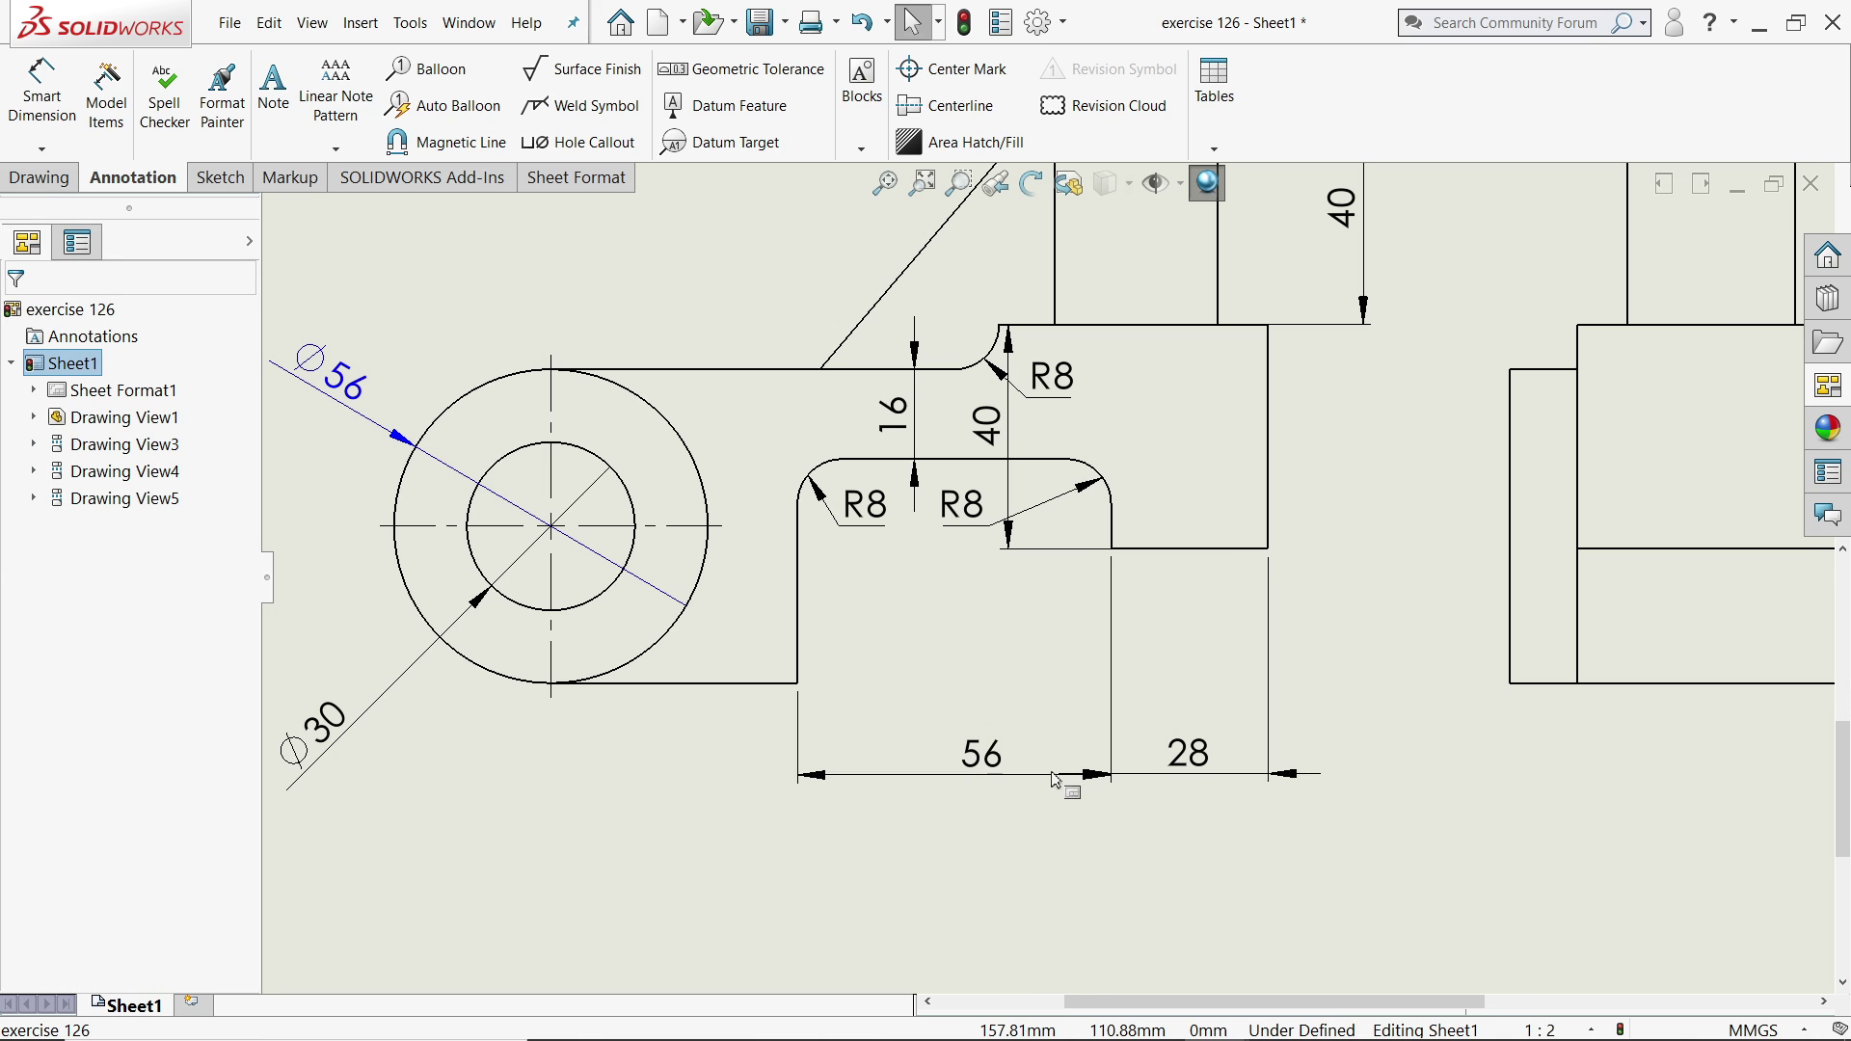
pyautogui.moveTo(983, 773); pyautogui.dragTo(976, 728)
pyautogui.moveTo(1189, 754); pyautogui.dragTo(1191, 728)
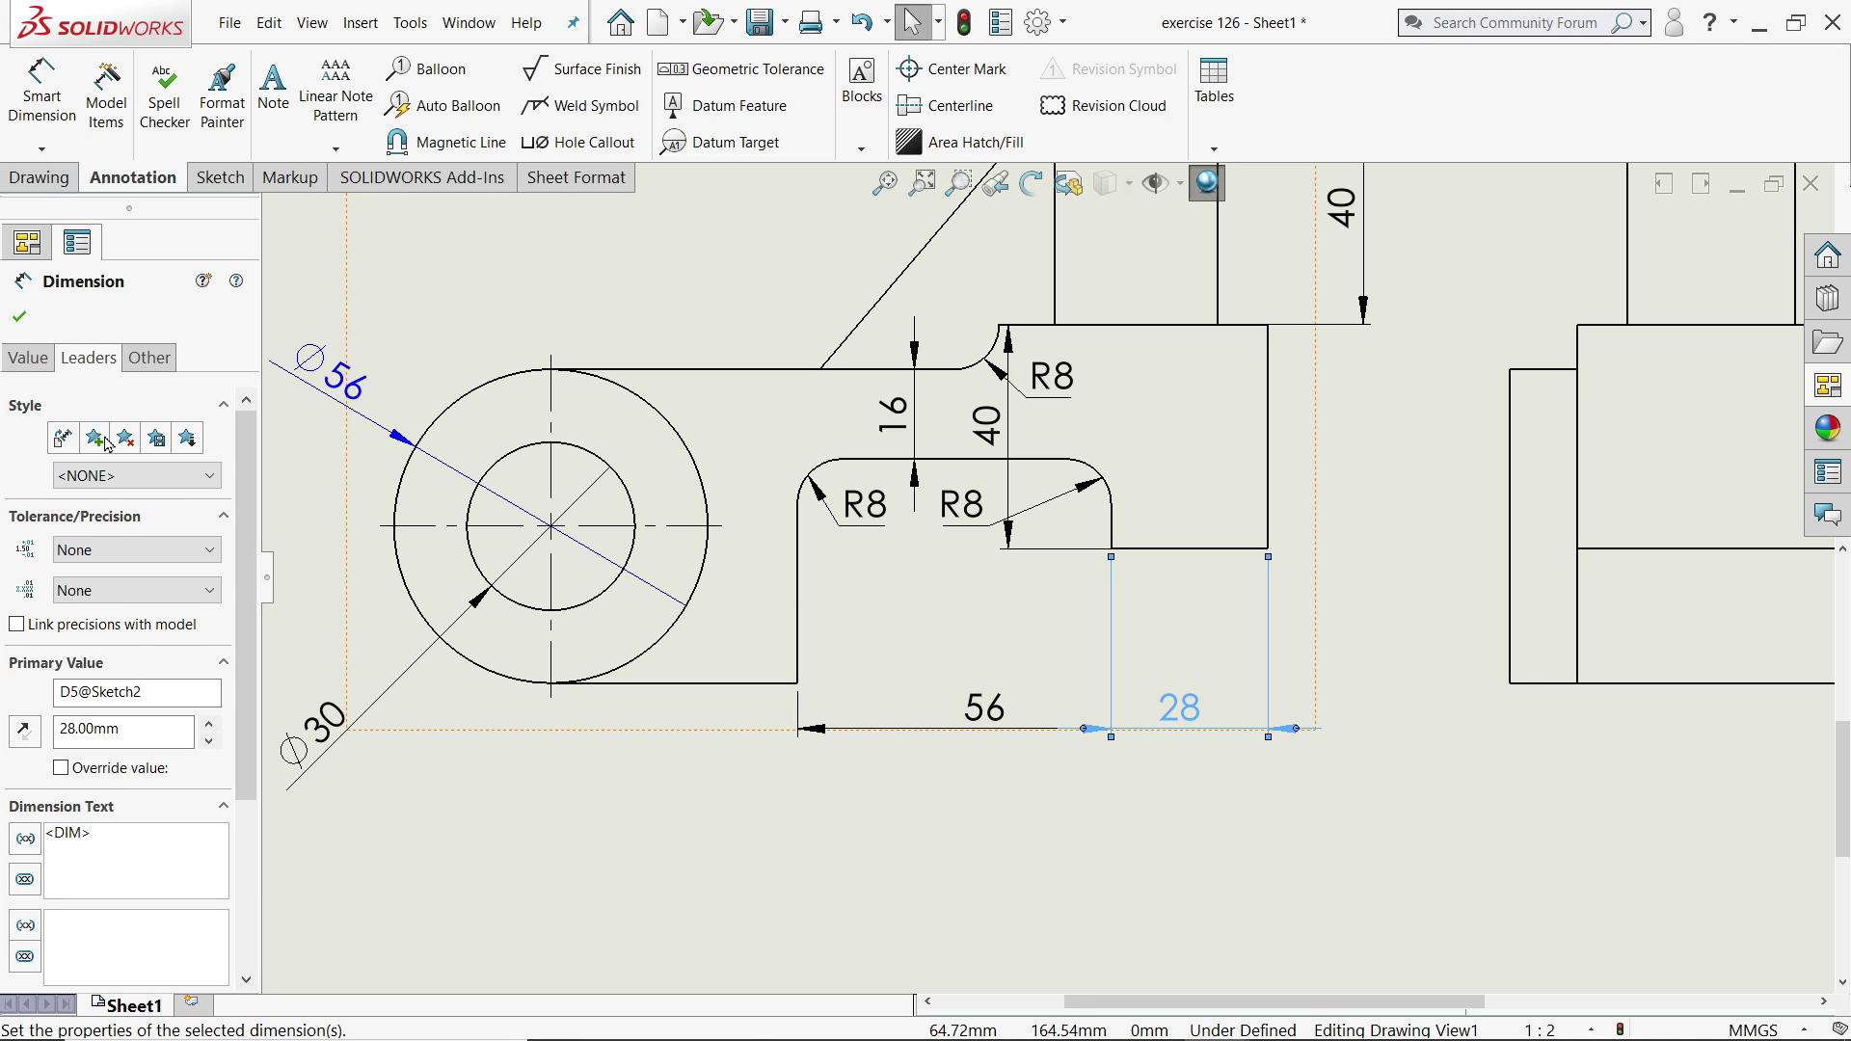
pyautogui.click(100, 364)
pyautogui.click(108, 438)
# Move the lower 40 outside the part in line with the upper 40, and point 16's arrows inward.
pyautogui.moveTo(988, 449); pyautogui.dragTo(1341, 436)
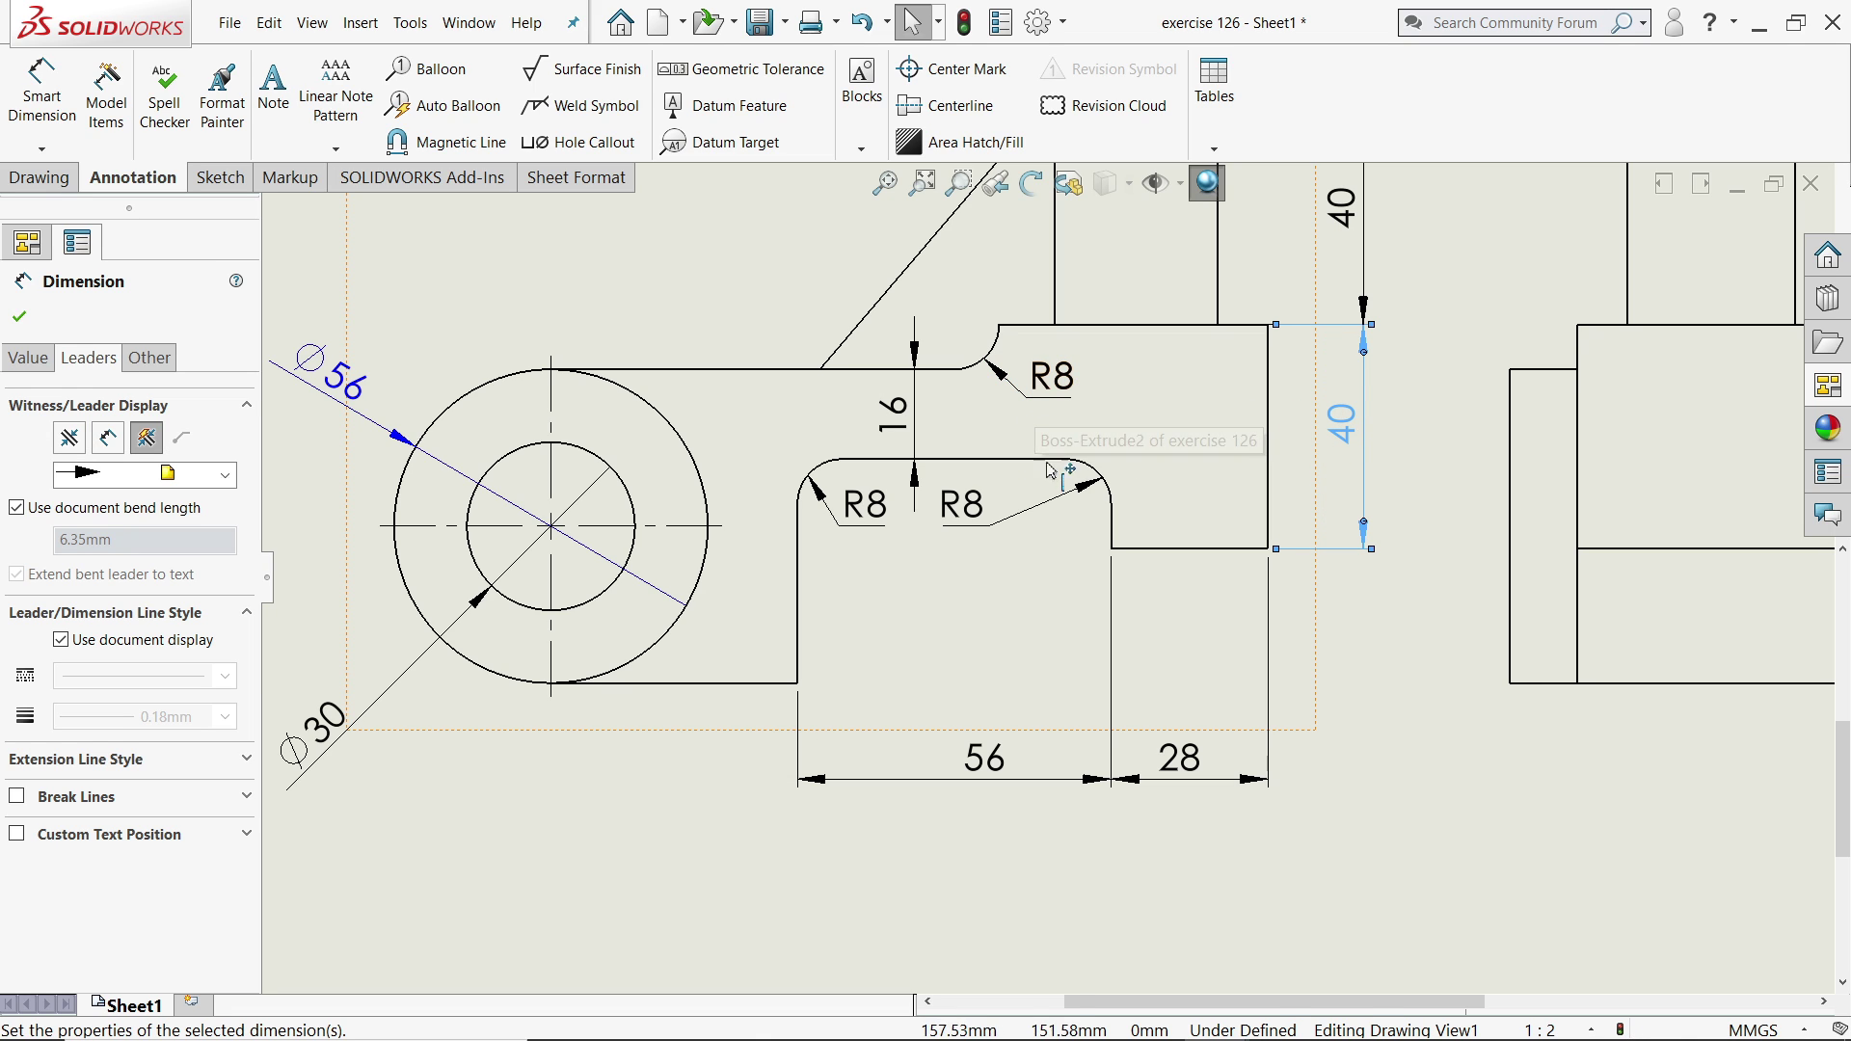
pyautogui.moveTo(972, 513); pyautogui.dragTo(1030, 509)
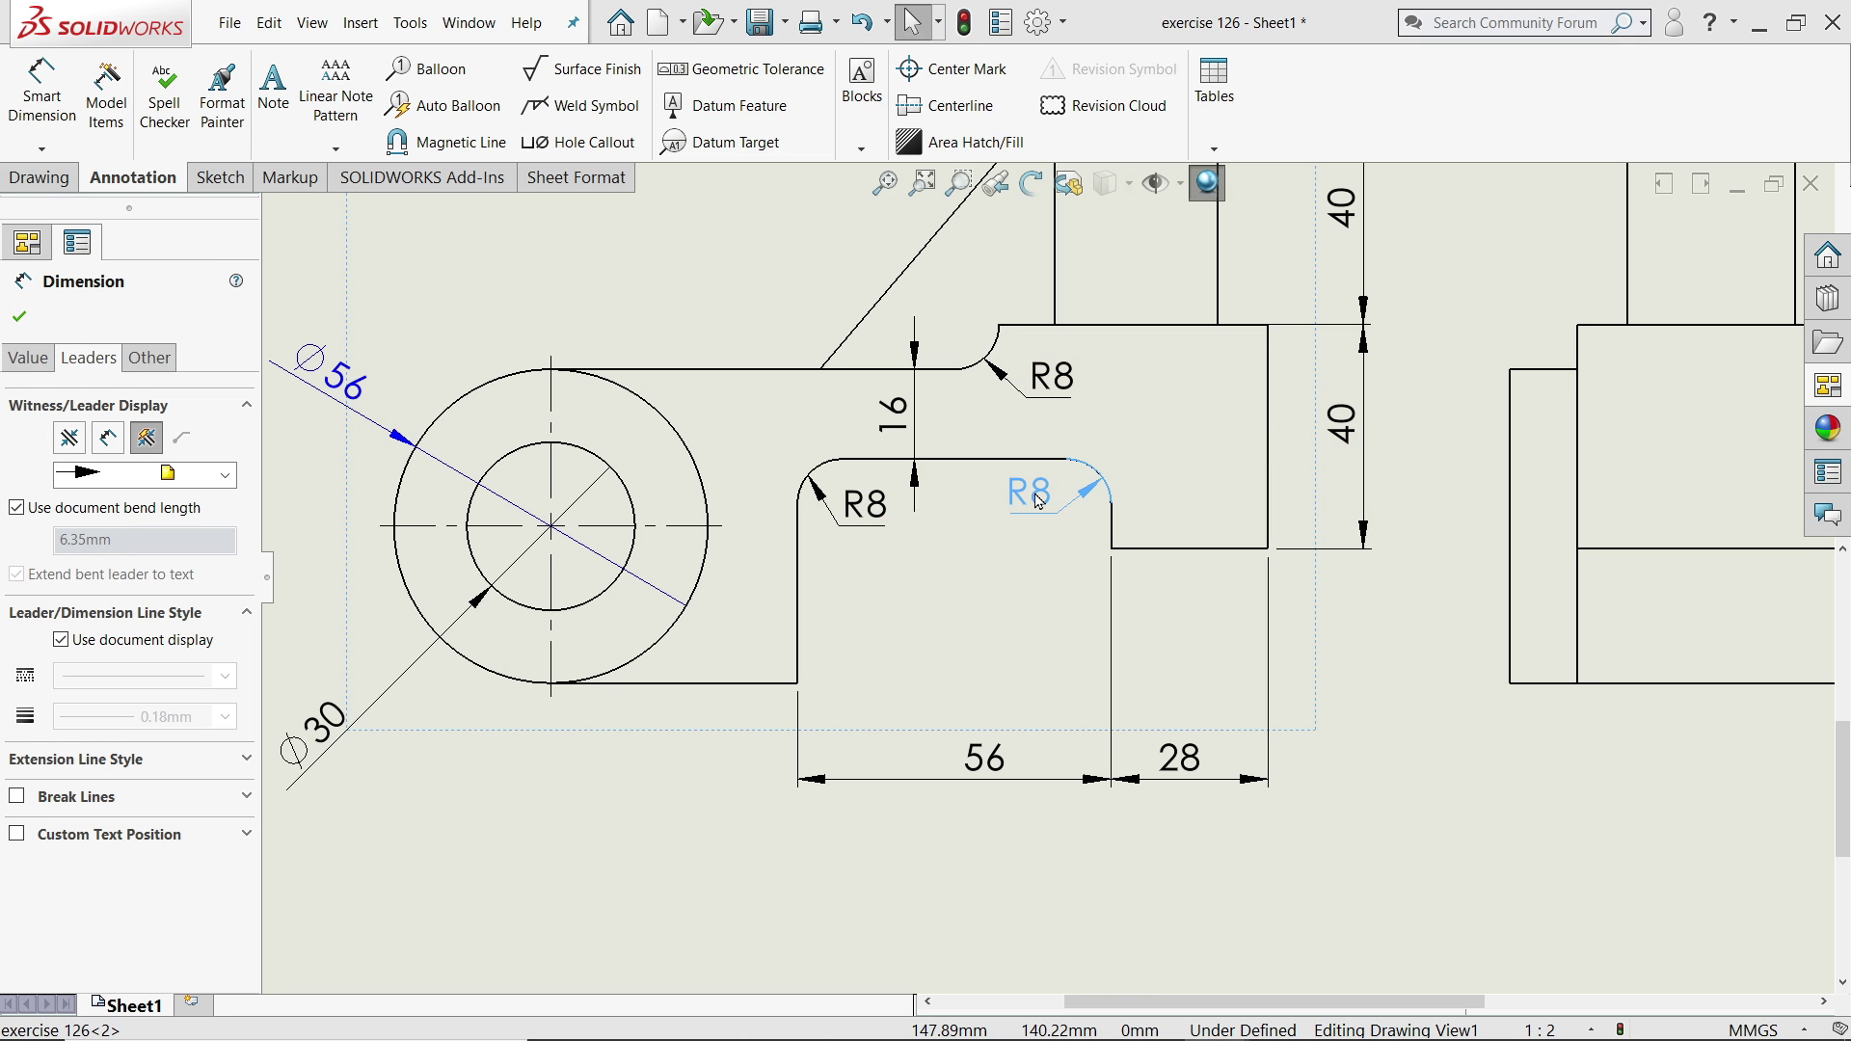
pyautogui.hotkey('ctrl', 'z')
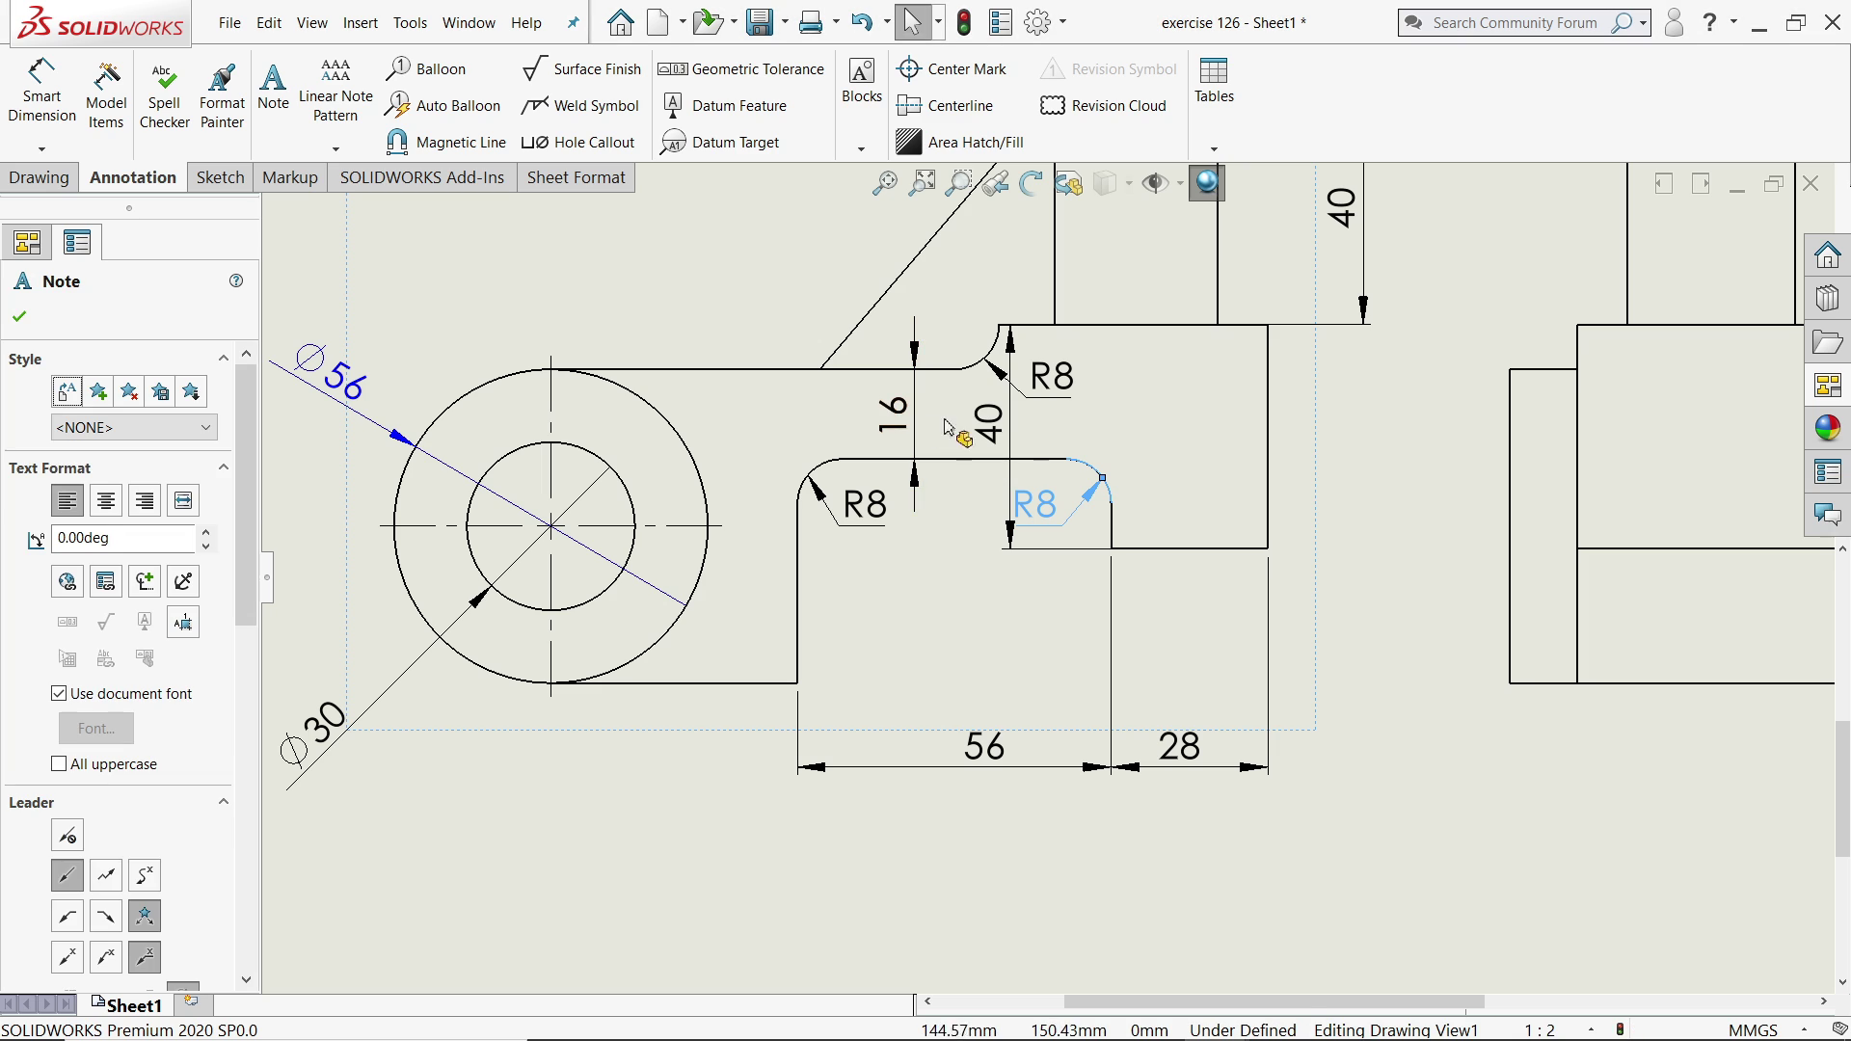
pyautogui.moveTo(1002, 439); pyautogui.dragTo(1361, 442)
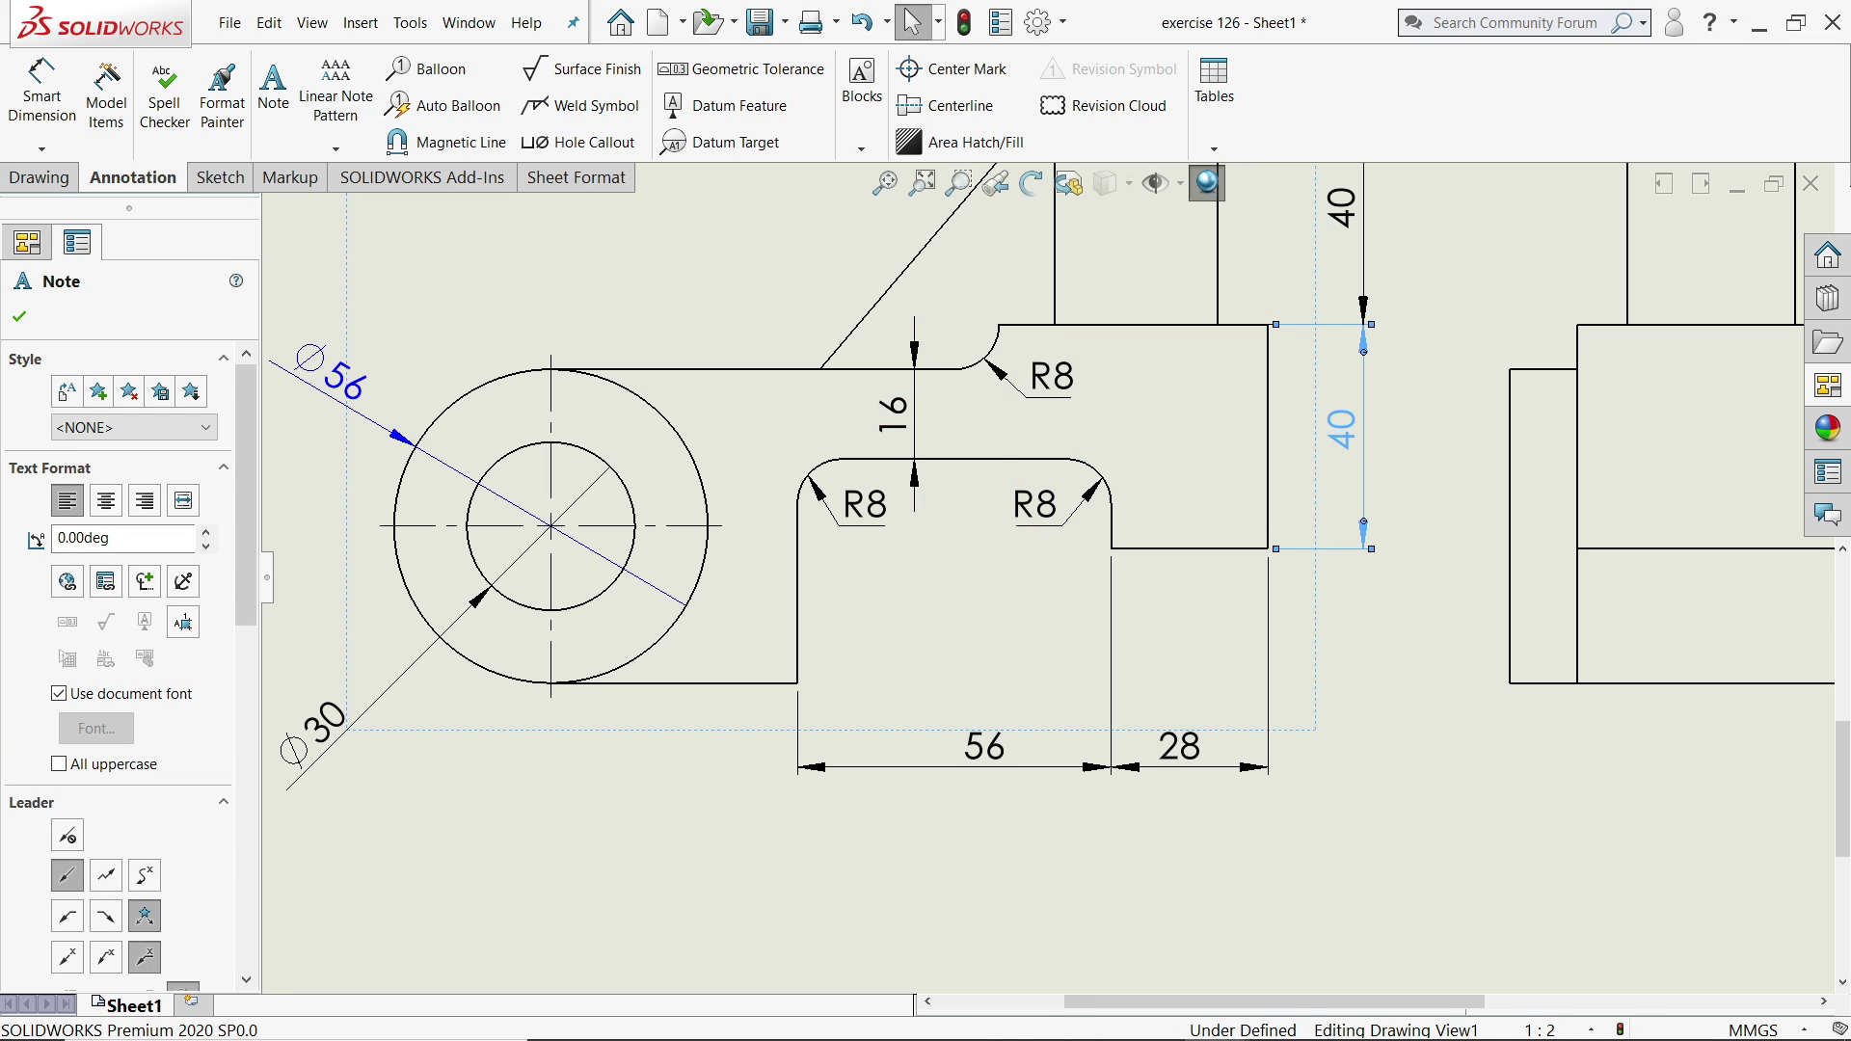
pyautogui.click(1392, 706)
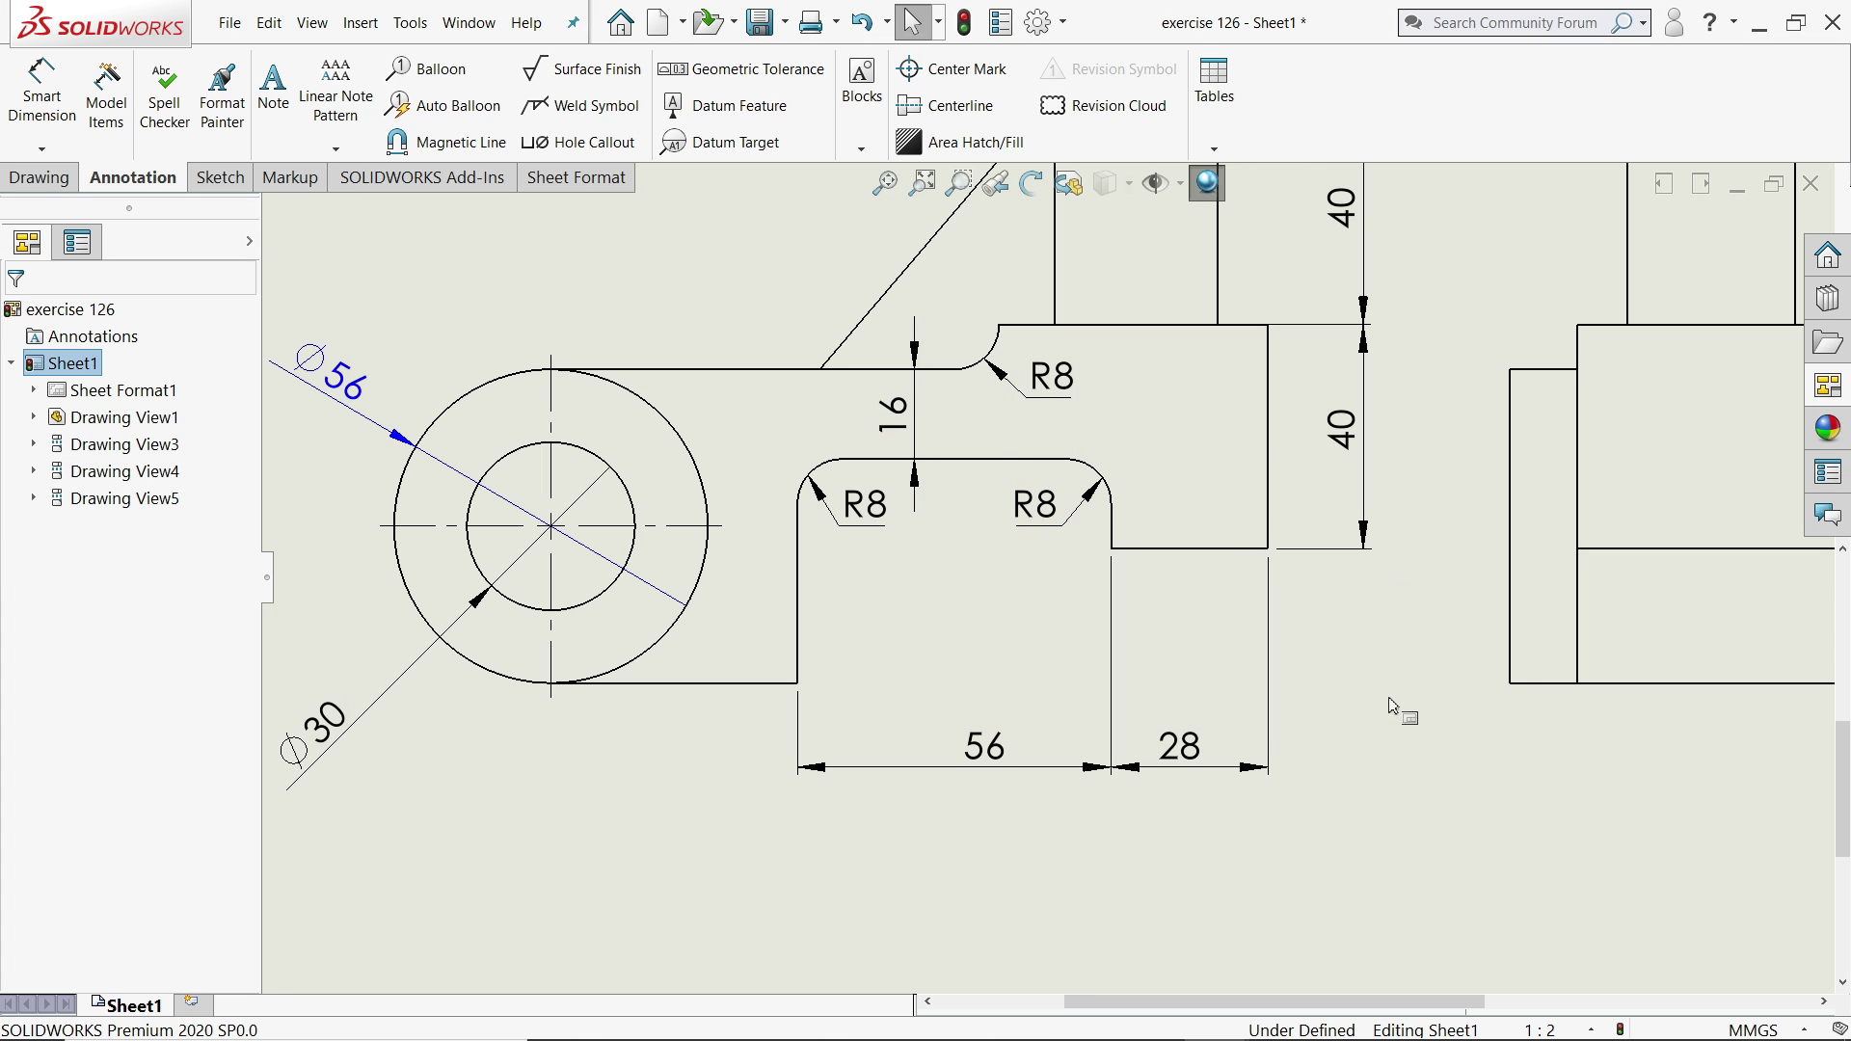
pyautogui.click(894, 415)
pyautogui.click(117, 366)
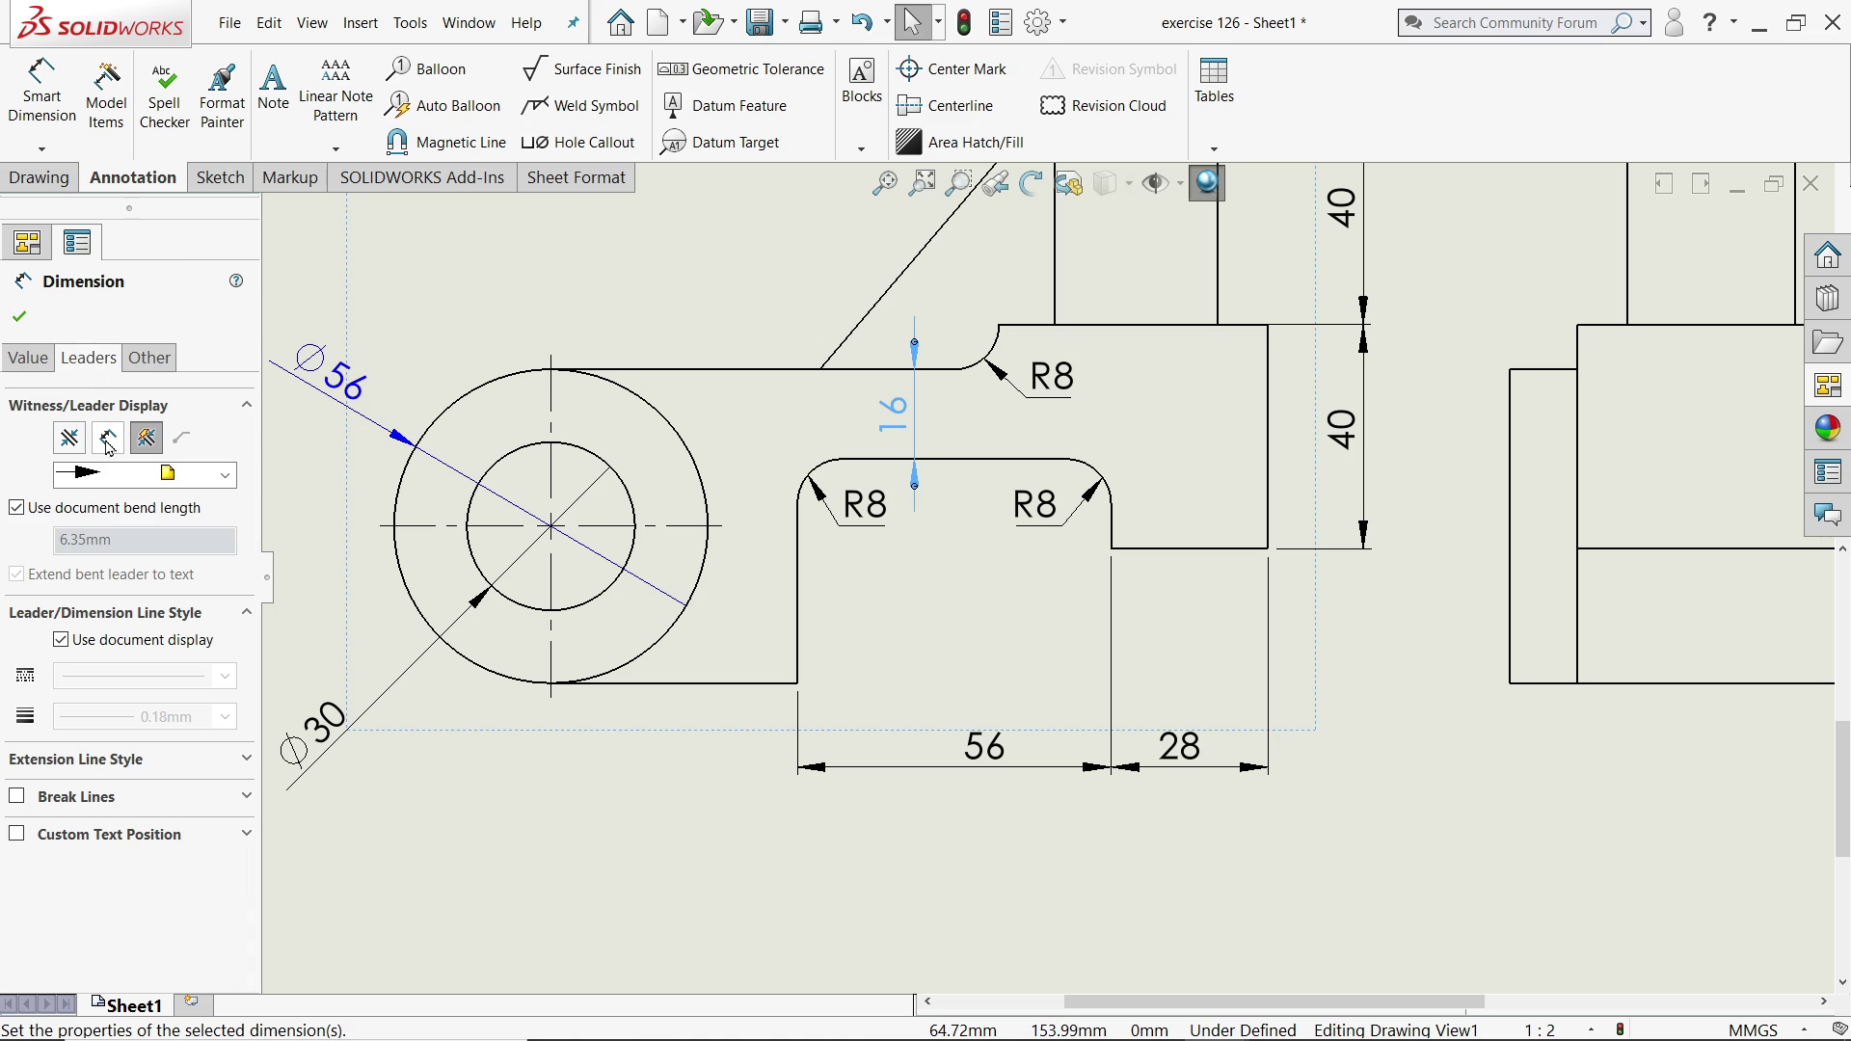
pyautogui.click(109, 449)
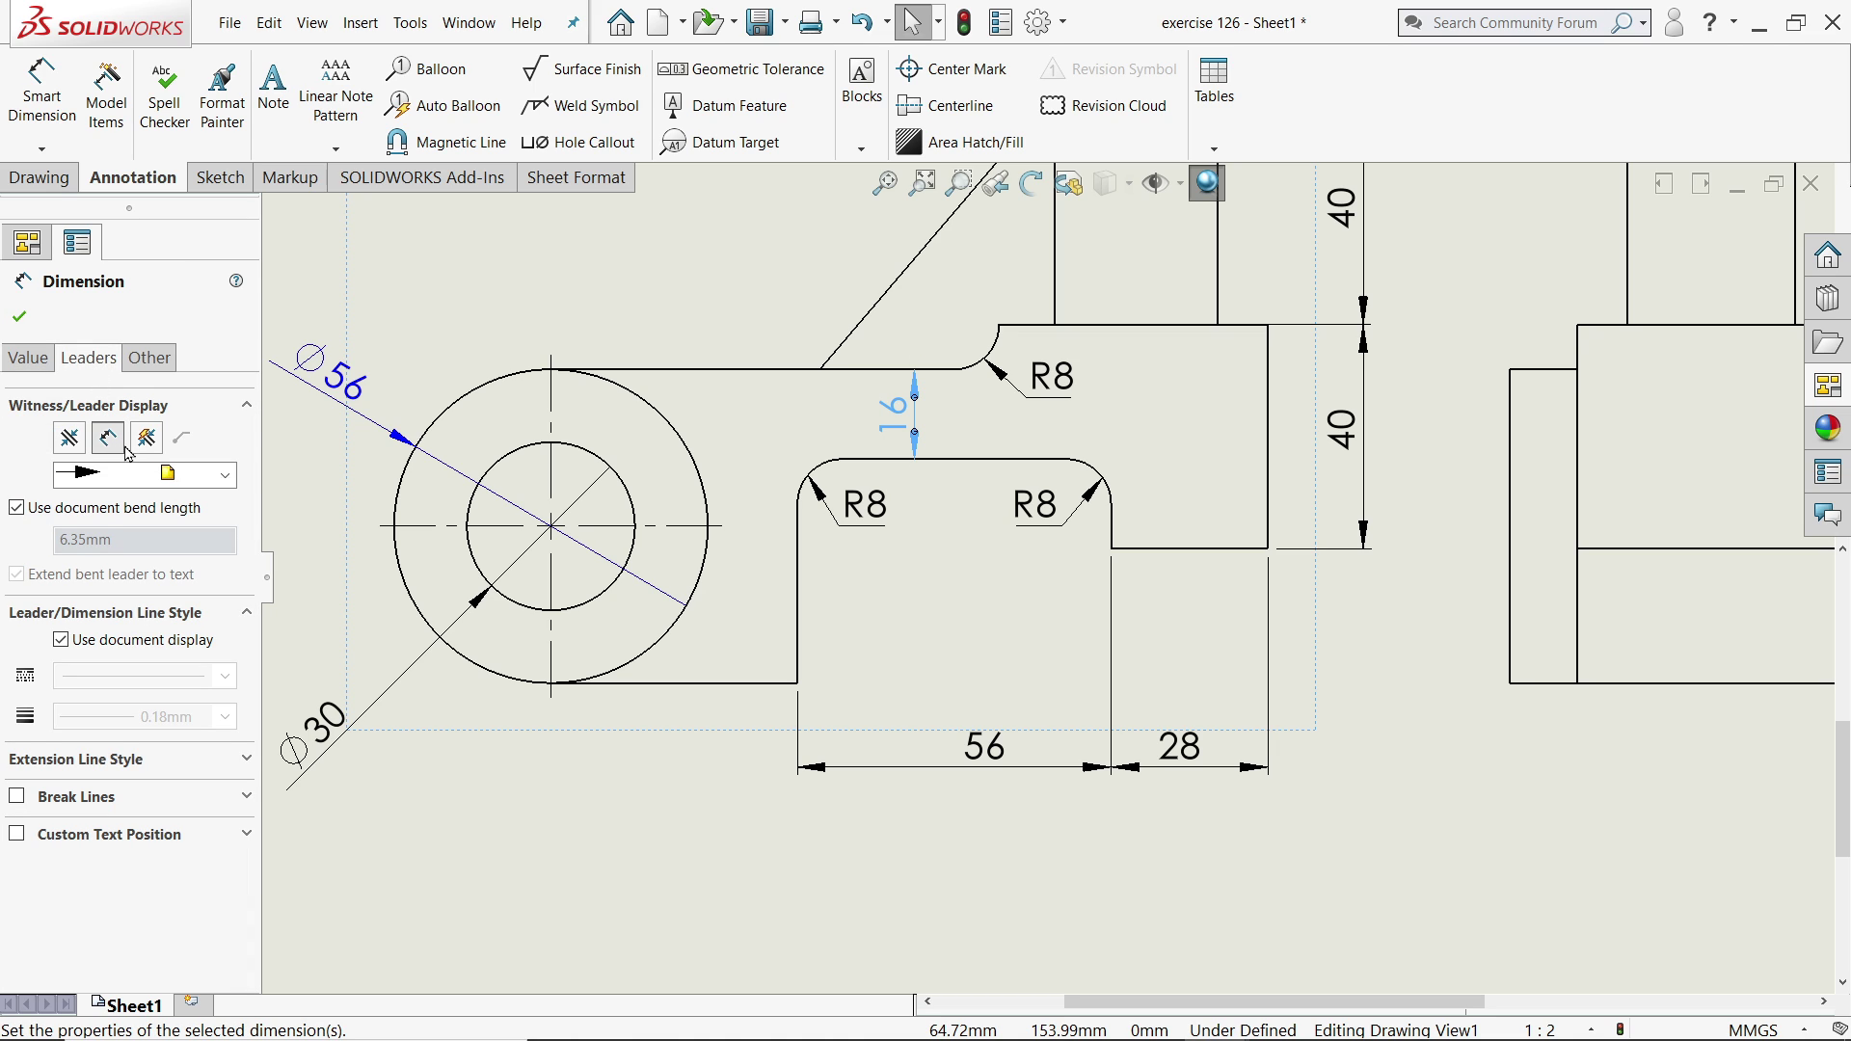
# Put the Ø56 dimension on layer FORMAT and move the Ø30 label up toward its circle.
pyautogui.click(348, 389)
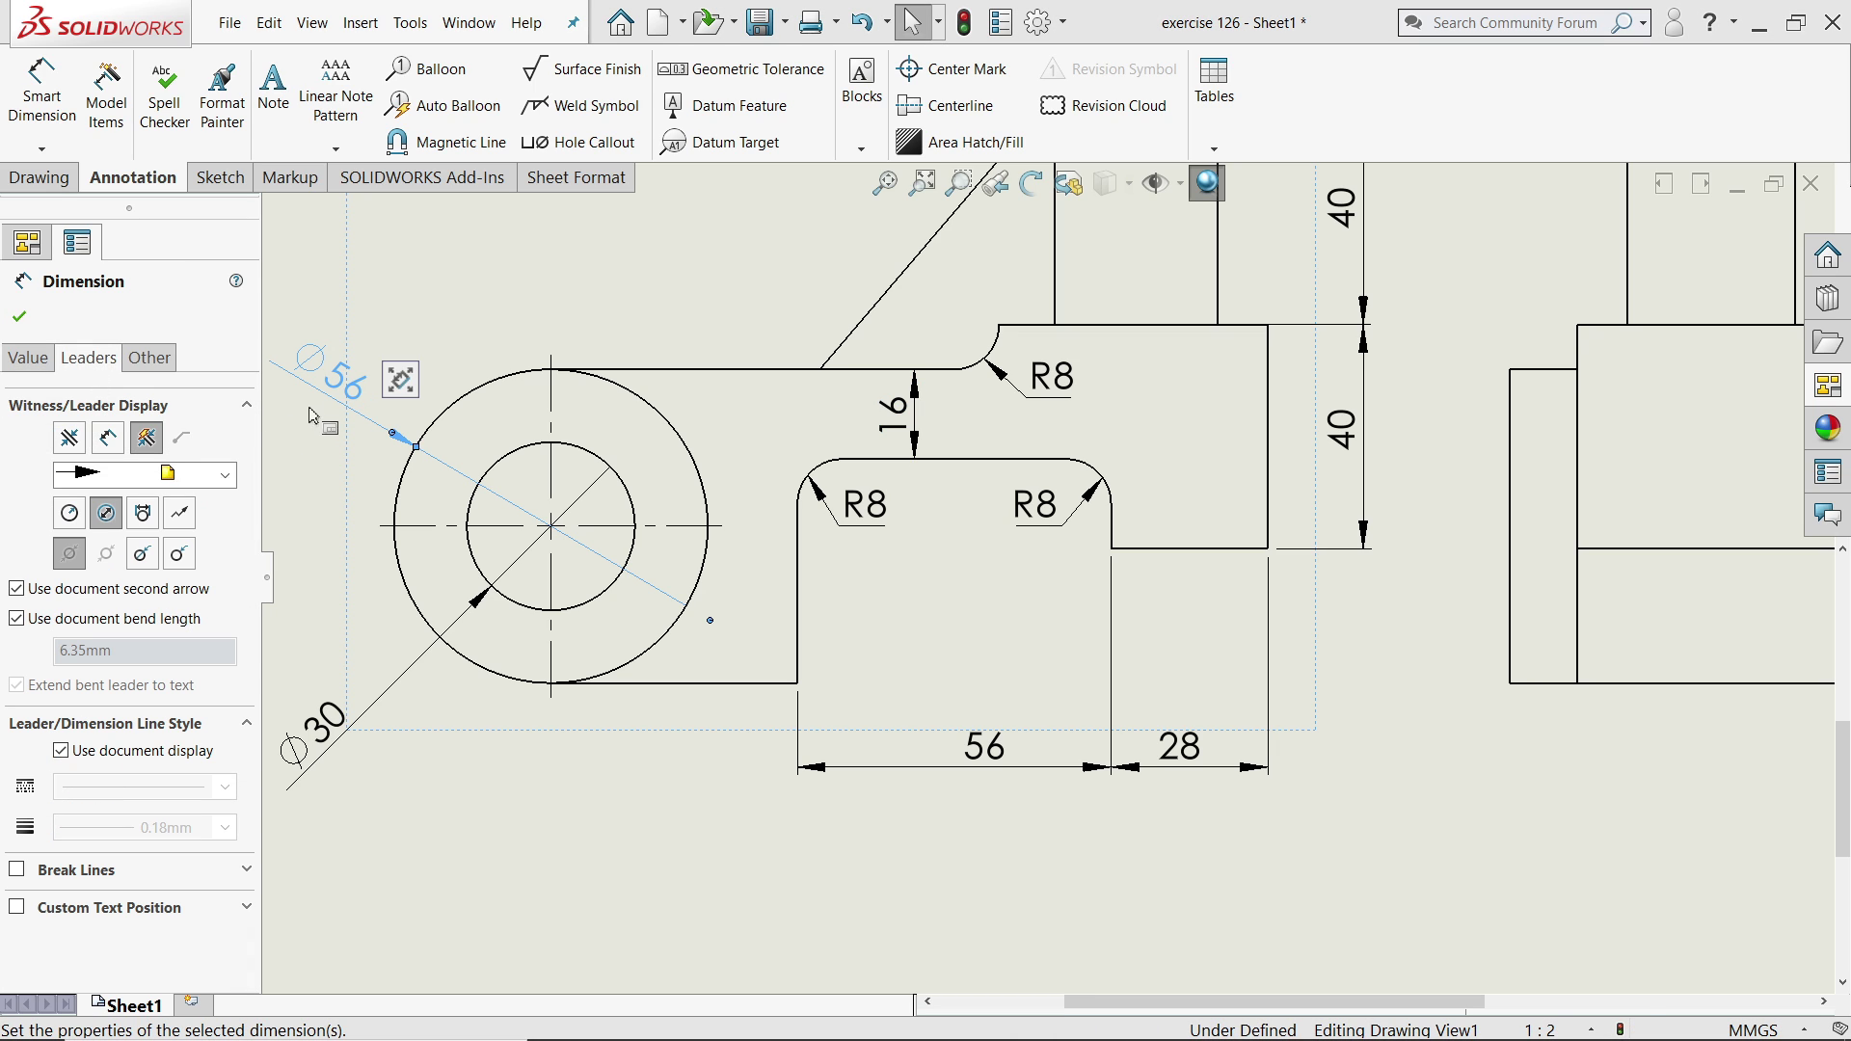
pyautogui.click(150, 366)
pyautogui.click(80, 690)
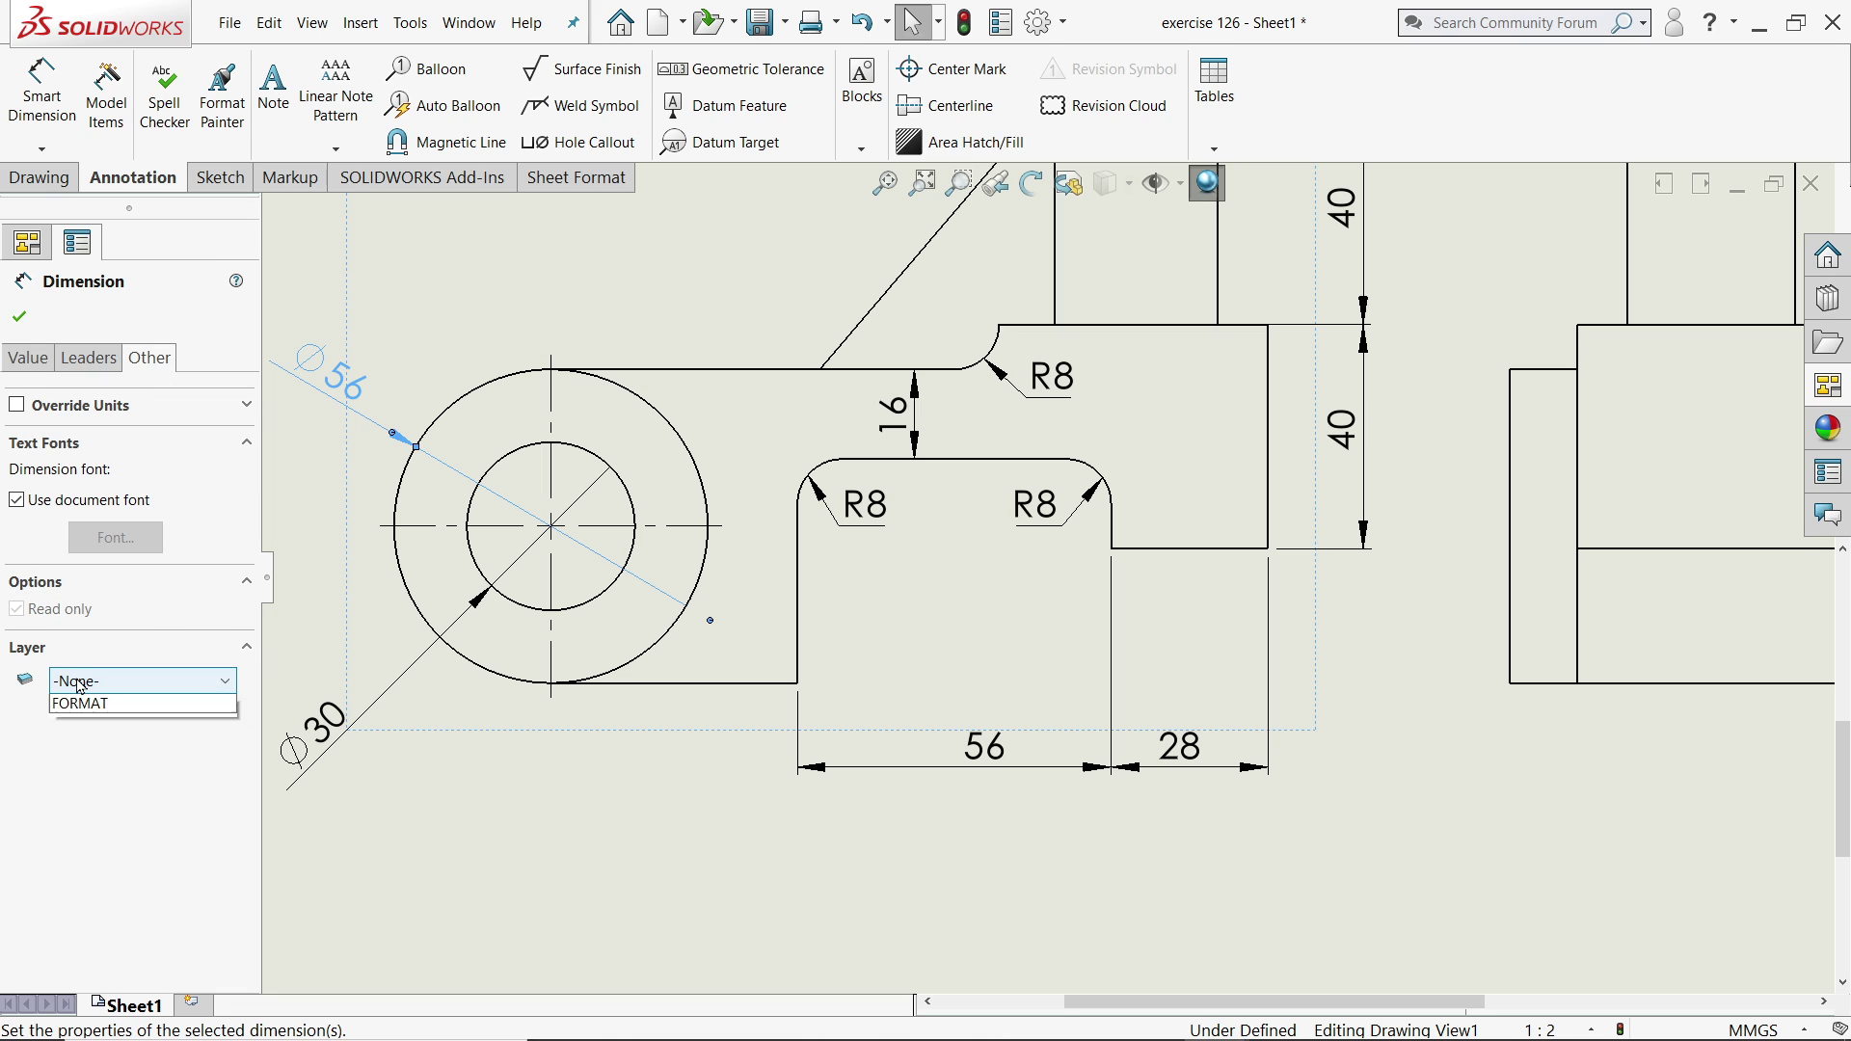
pyautogui.click(99, 734)
pyautogui.click(21, 316)
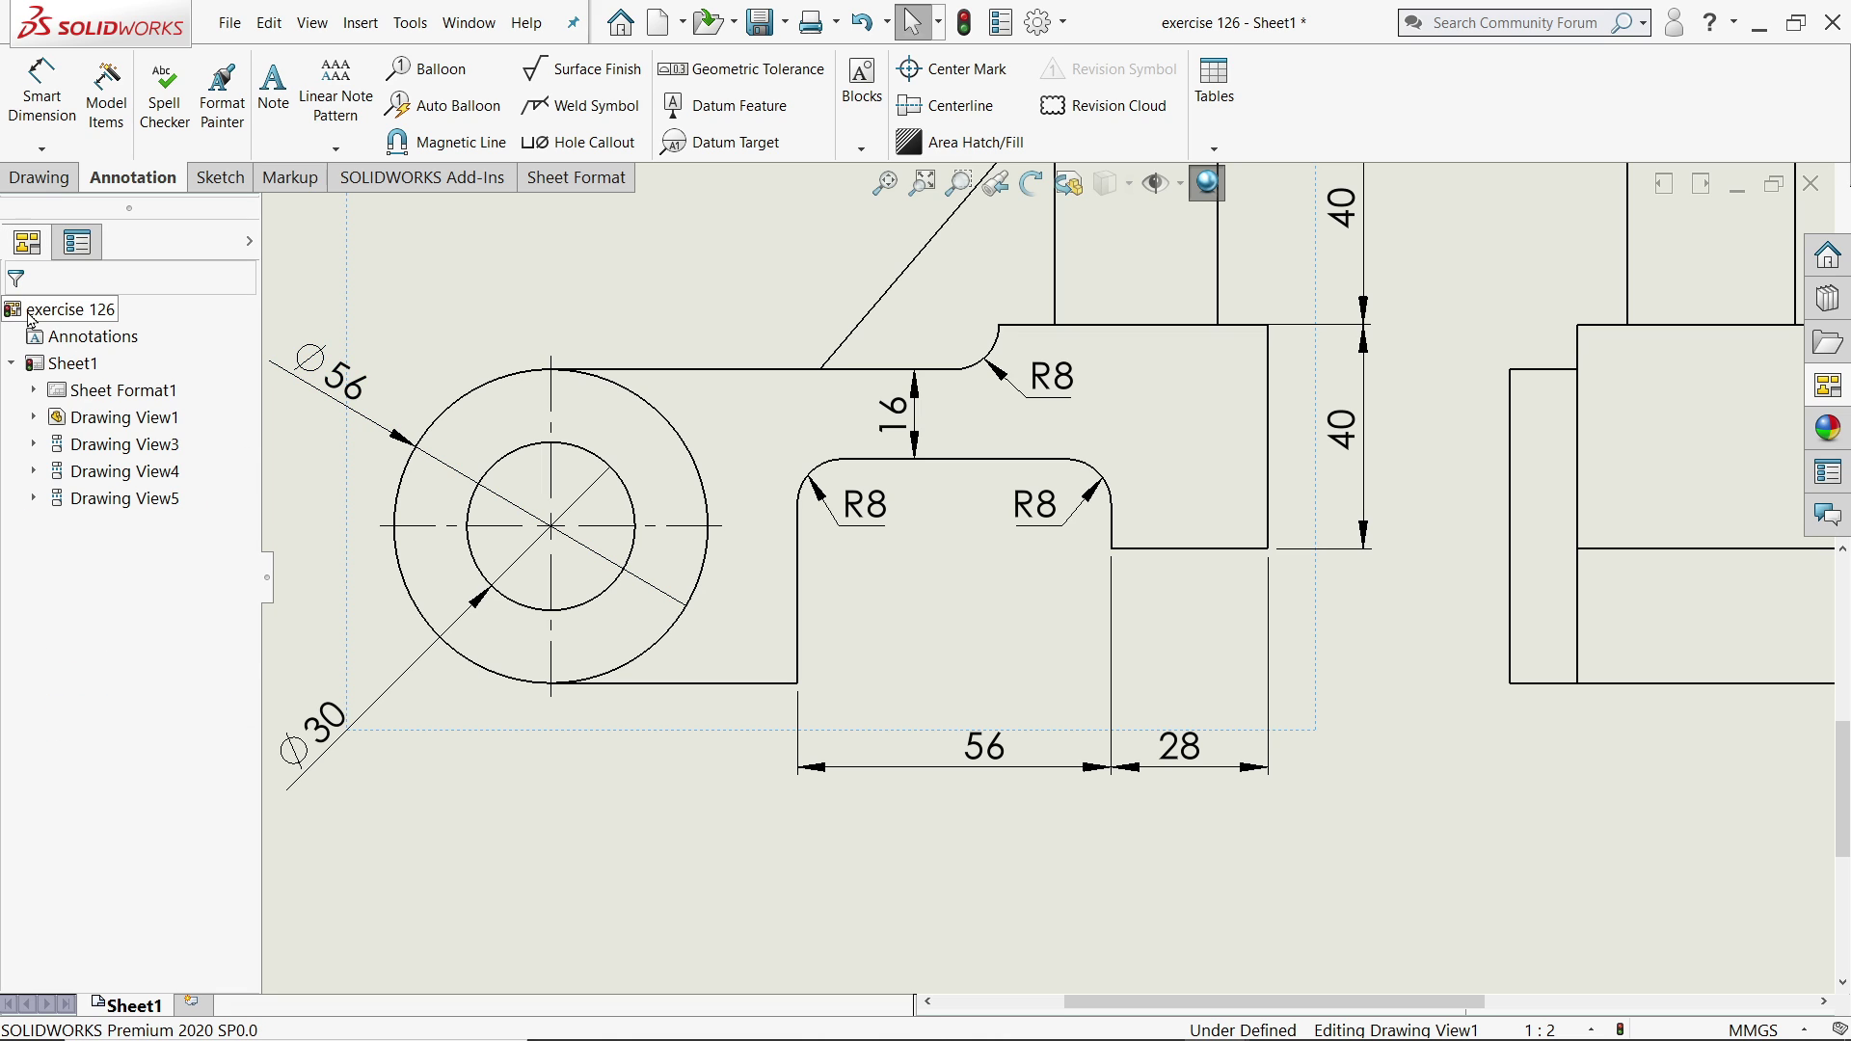
pyautogui.moveTo(328, 730); pyautogui.dragTo(397, 663)
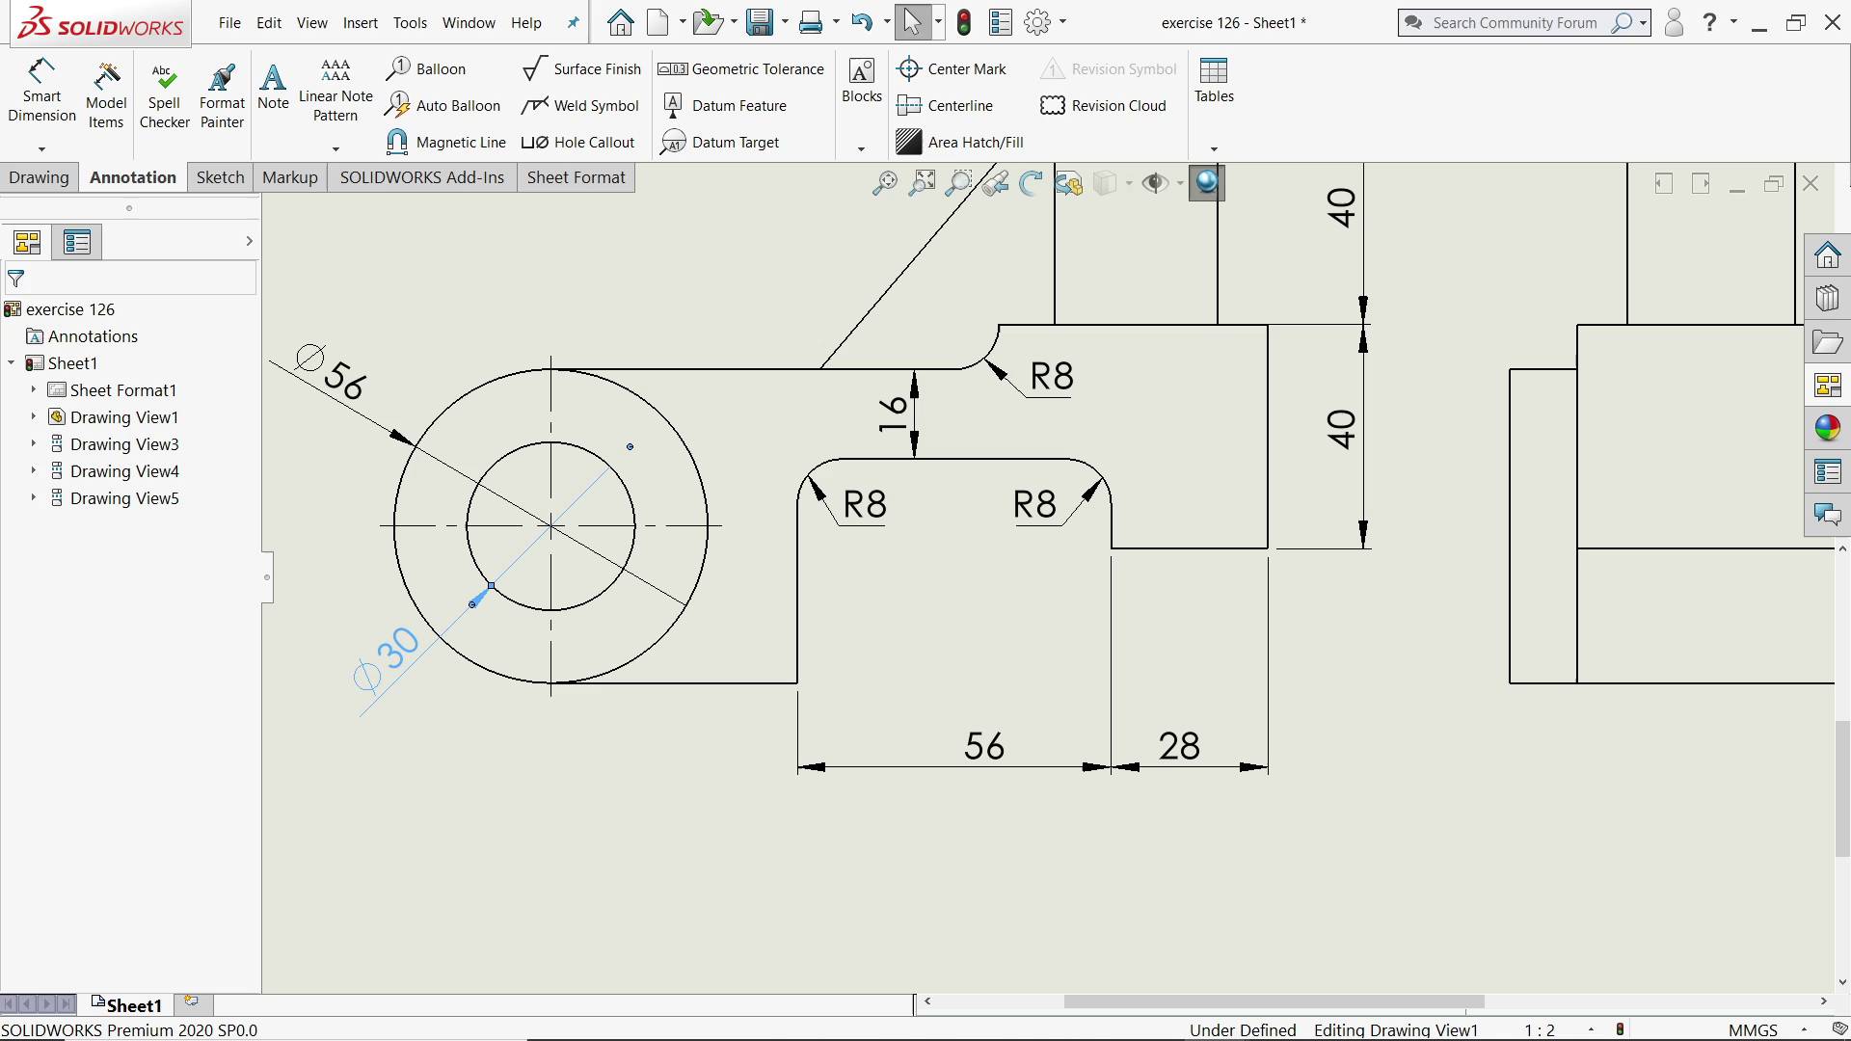
pyautogui.click(371, 381)
pyautogui.scroll(-5, 1046, 579)
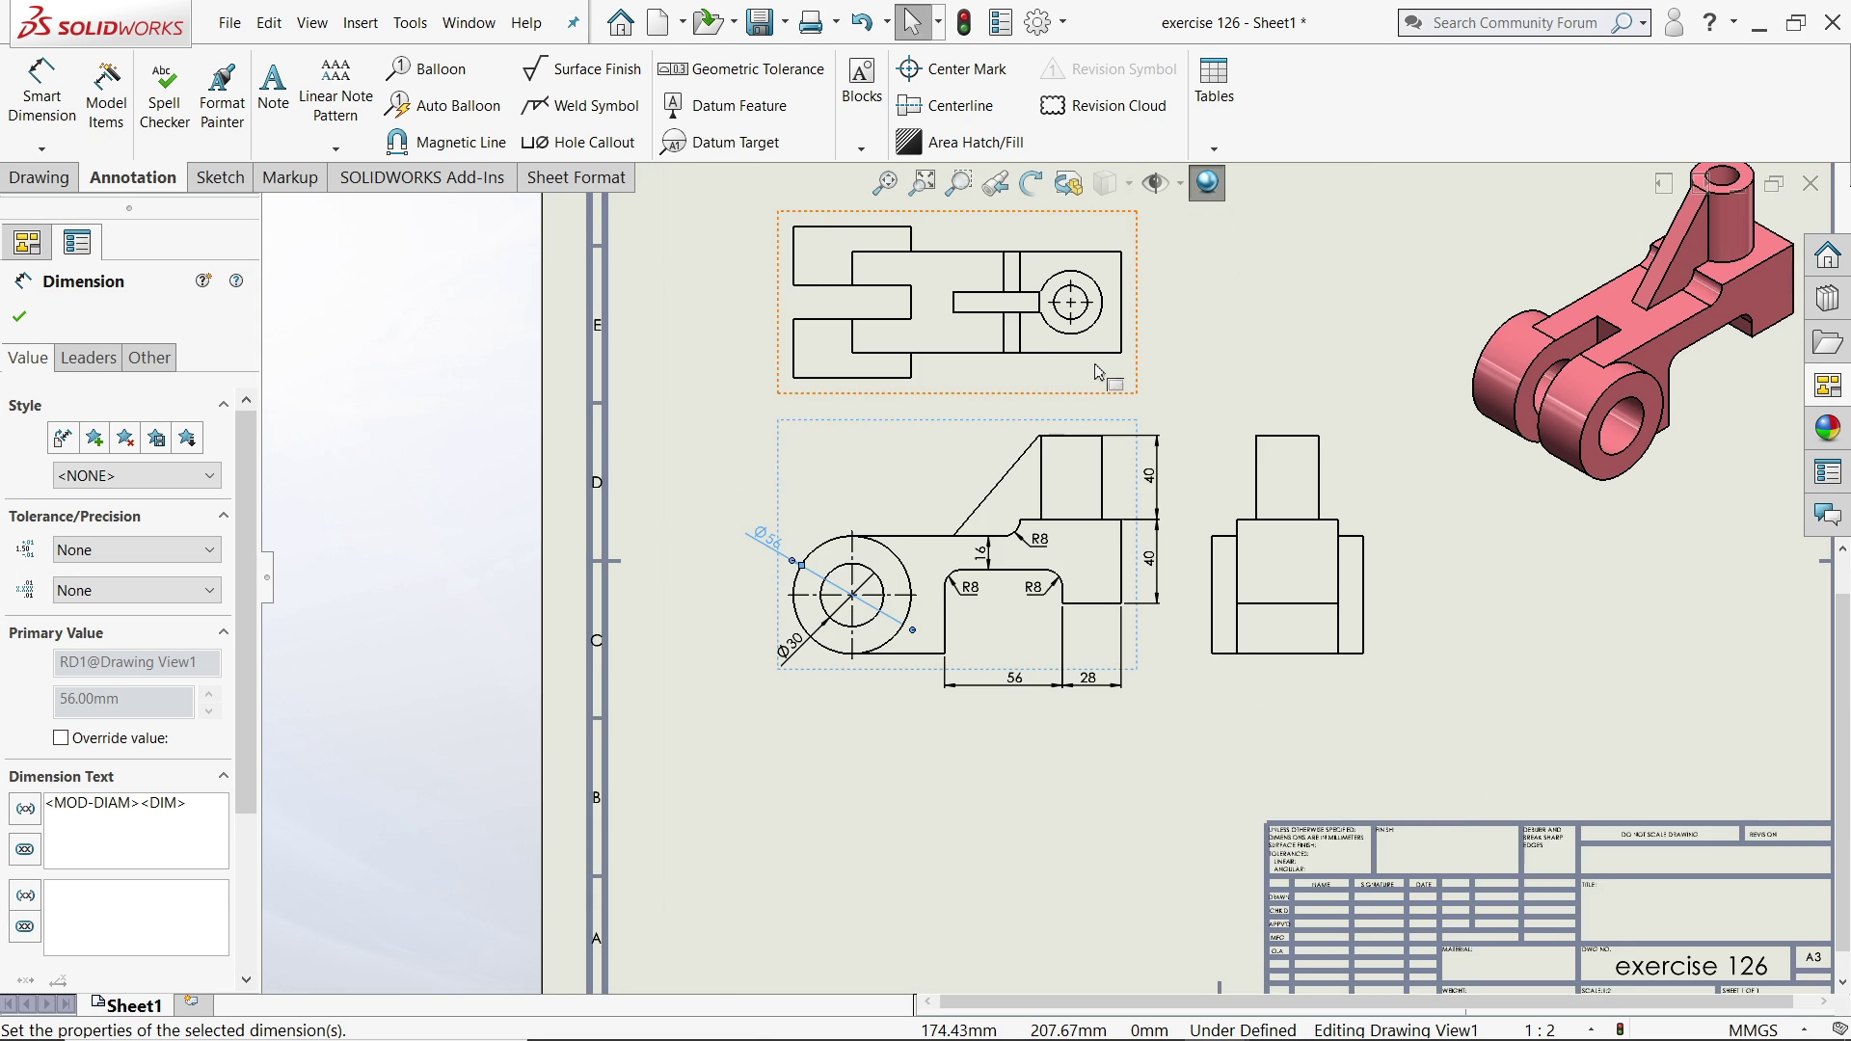
# Set the front view (Drawing View1) to Hidden Lines Visible.
pyautogui.scroll(2, 1137, 508)
pyautogui.click(1144, 754)
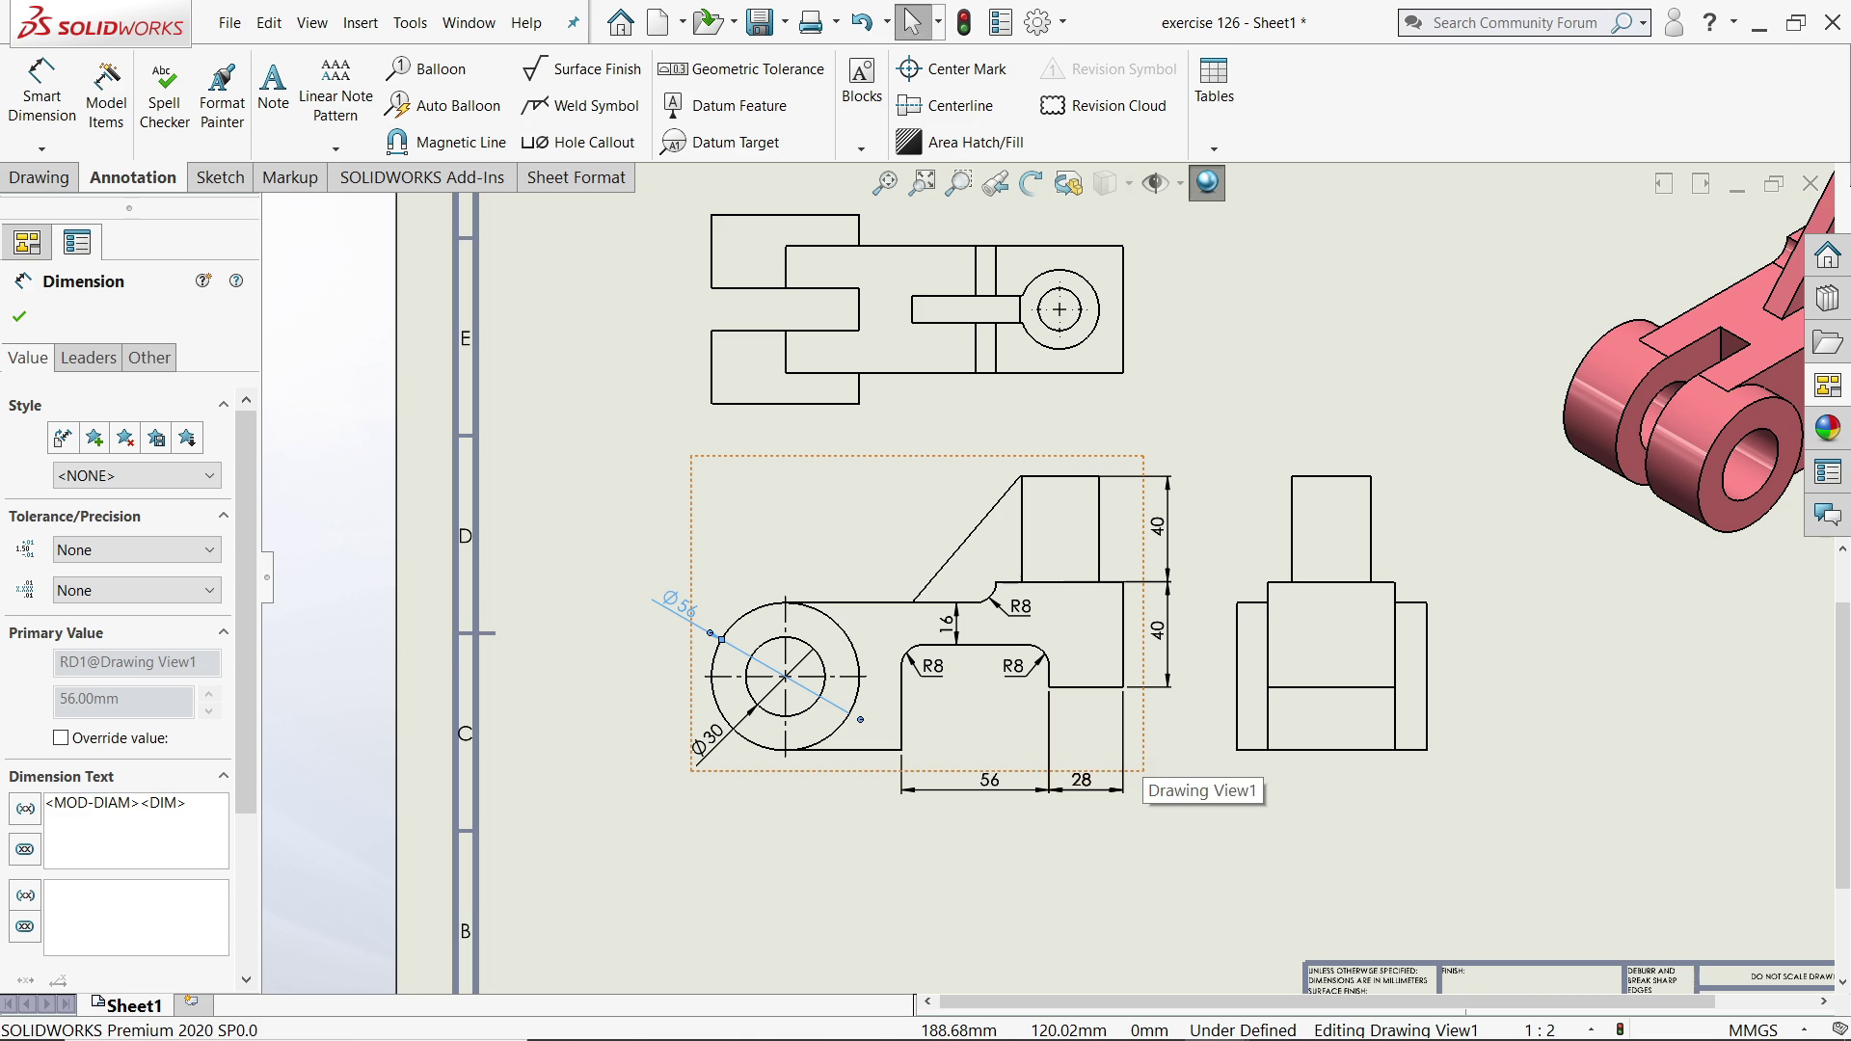
pyautogui.moveTo(239, 521); pyautogui.dragTo(239, 761)
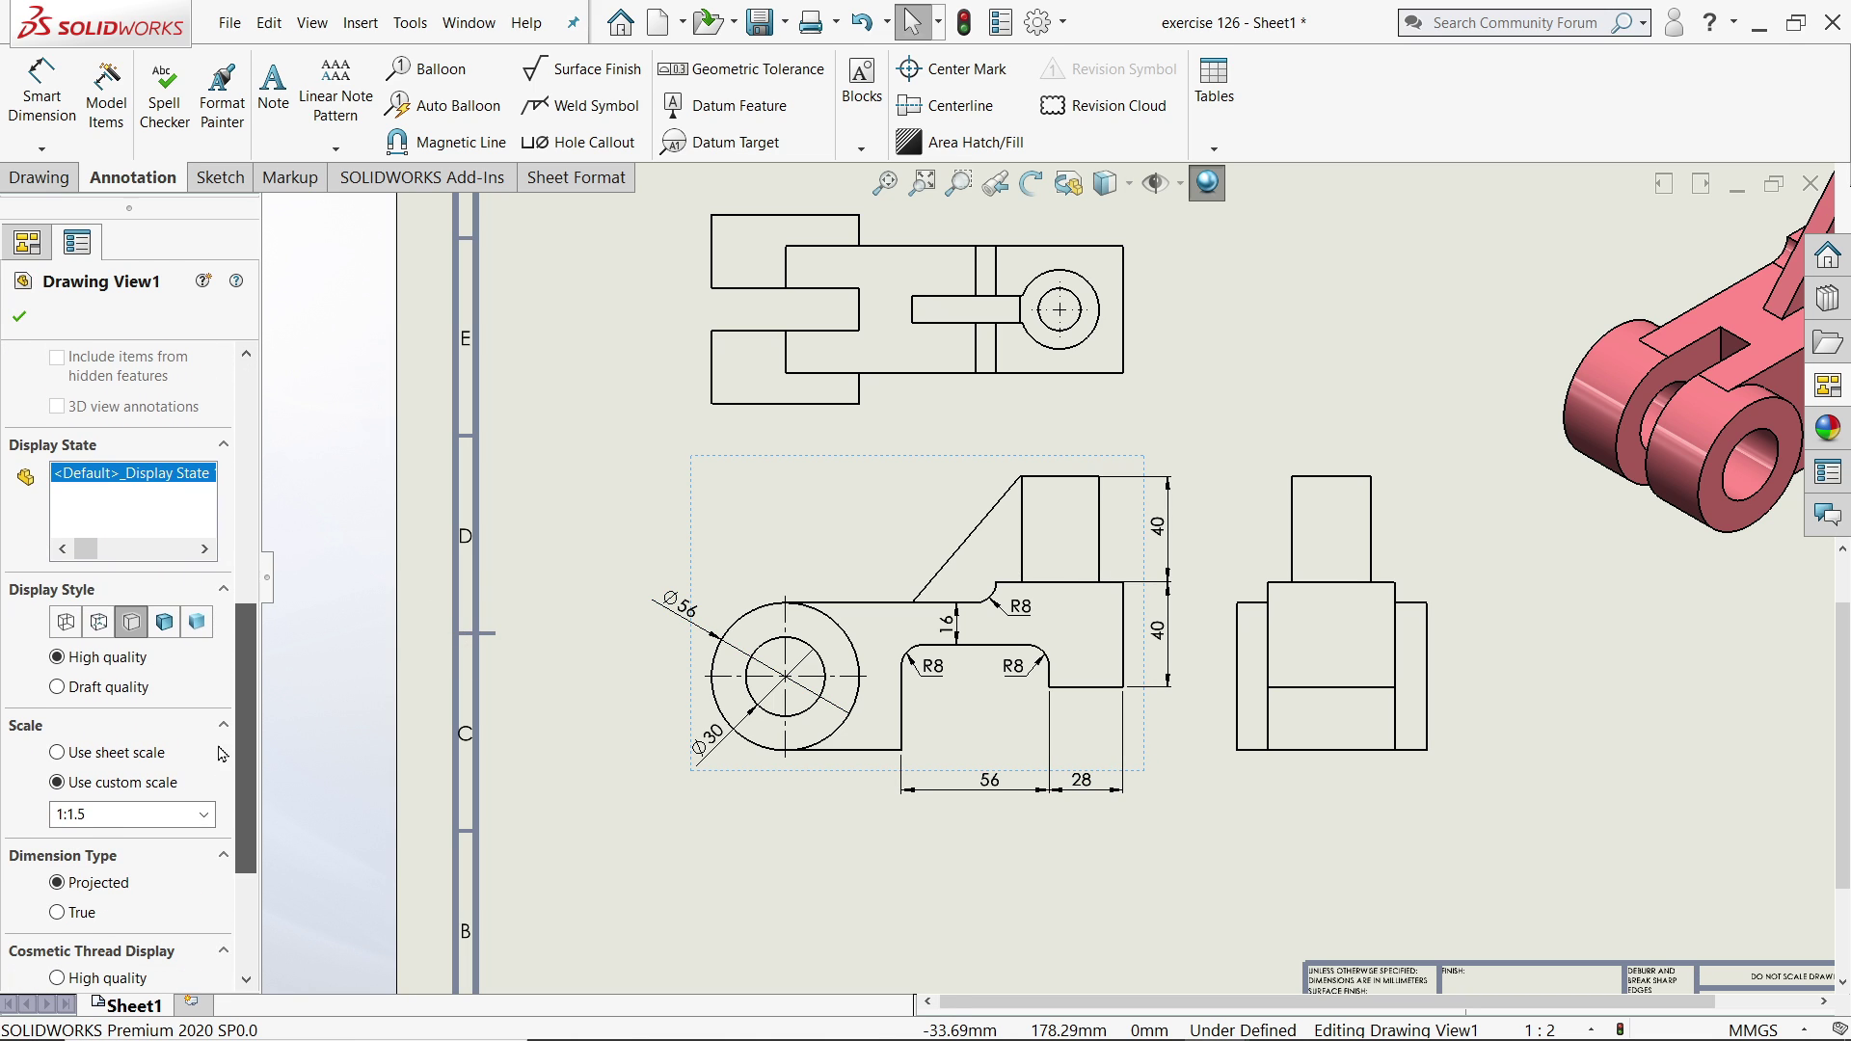
pyautogui.click(94, 629)
# Set the right side view (Drawing View3) to Hidden Lines Removed.
pyautogui.scroll(2, 1019, 694)
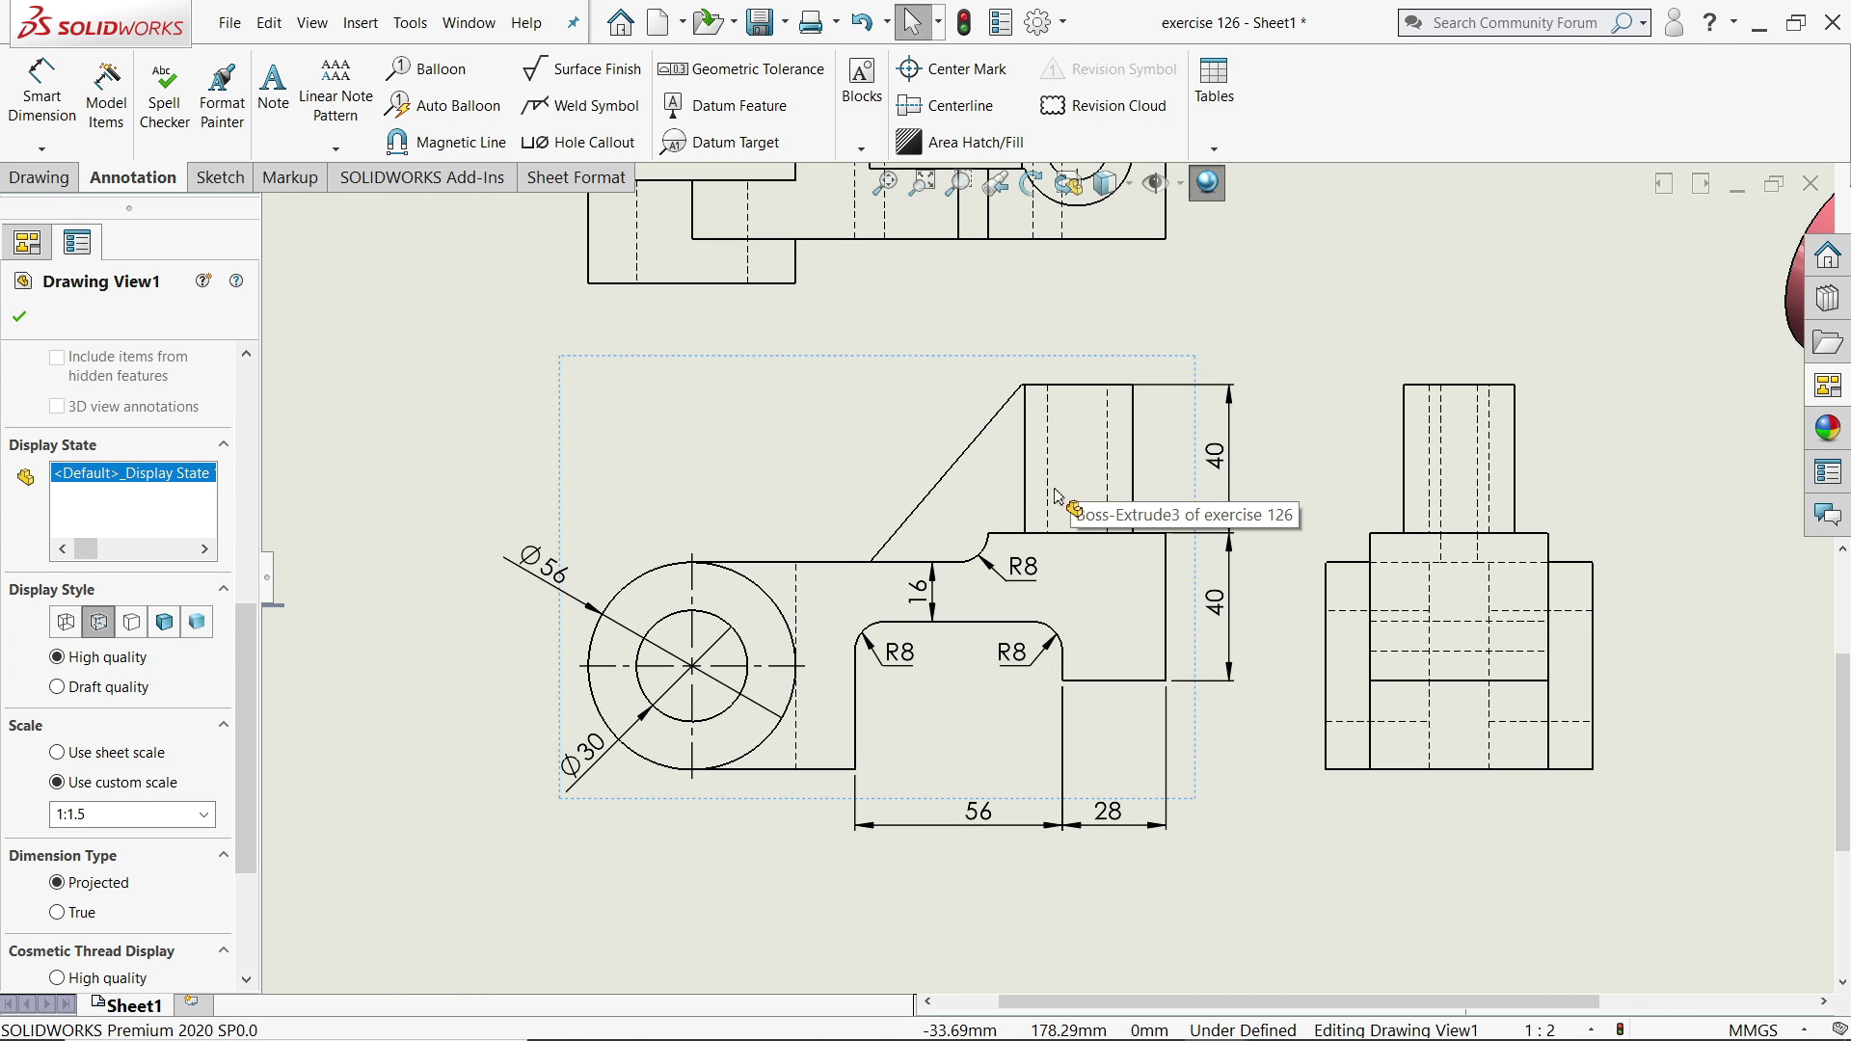
pyautogui.click(1448, 812)
pyautogui.click(119, 723)
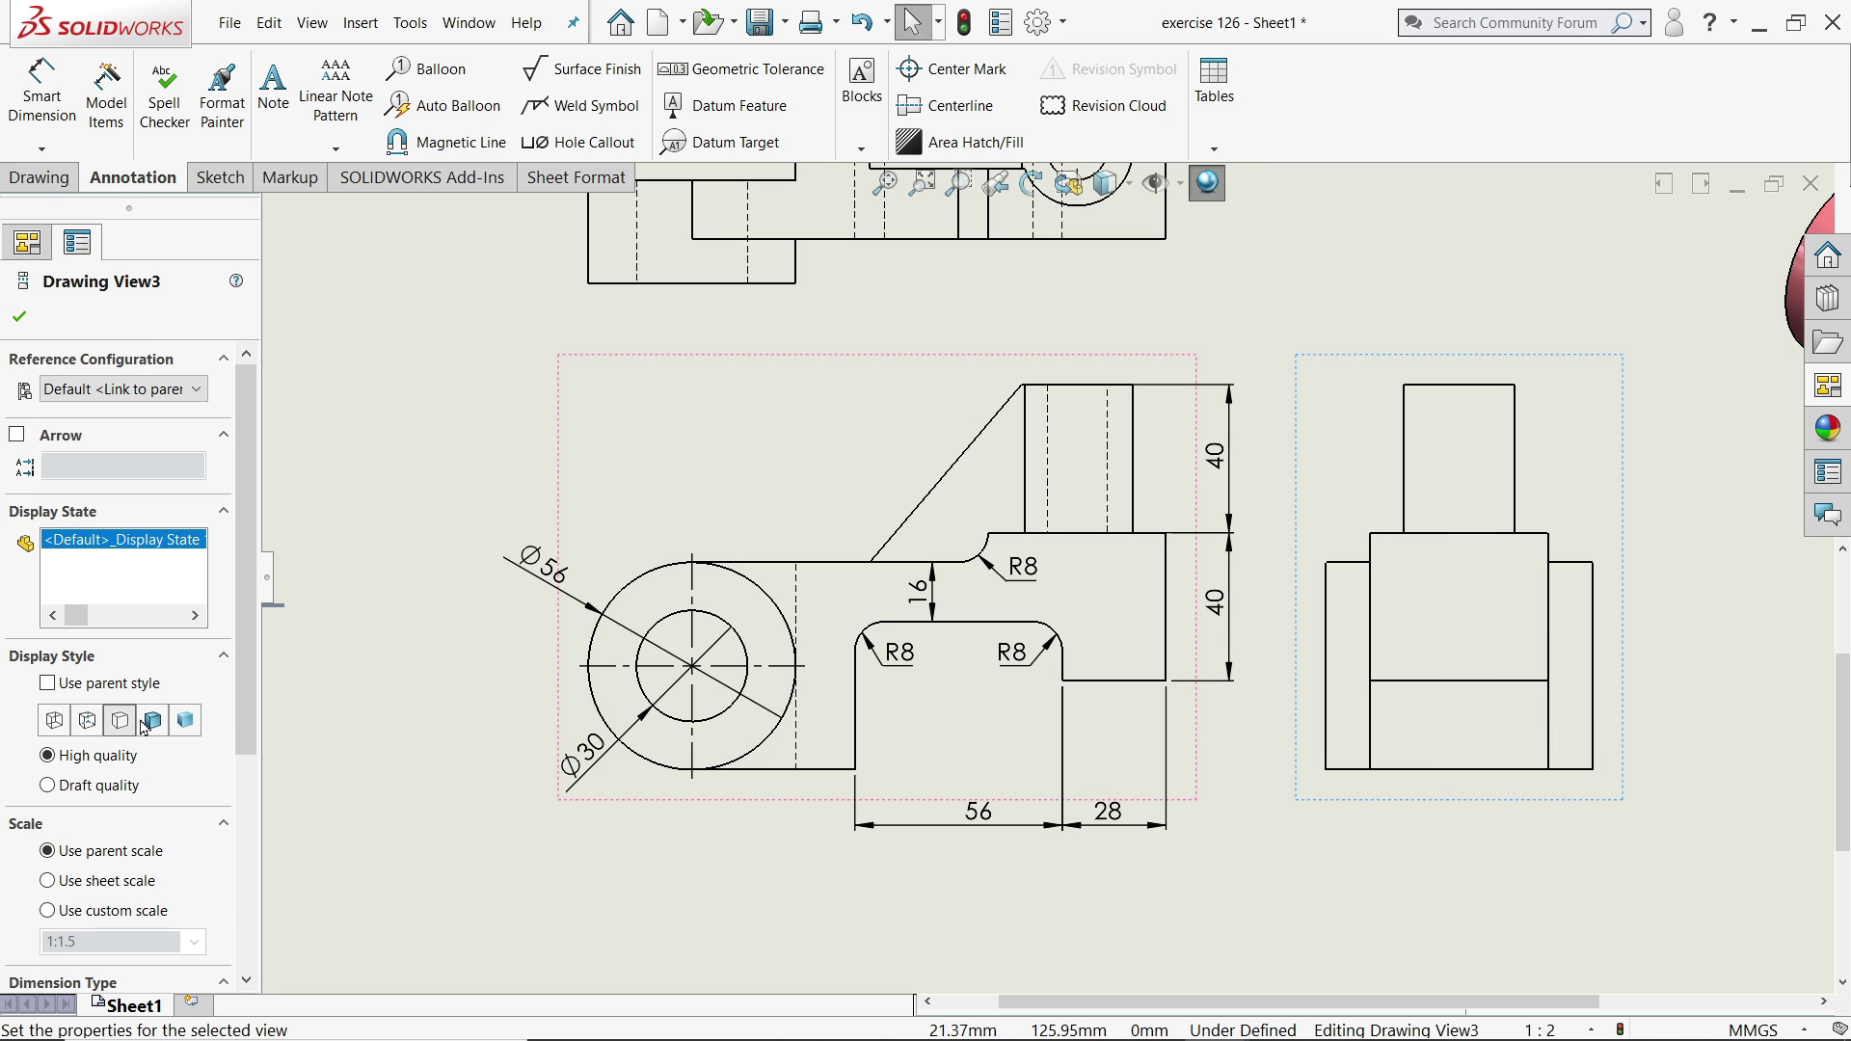
pyautogui.scroll(-2, 1653, 678)
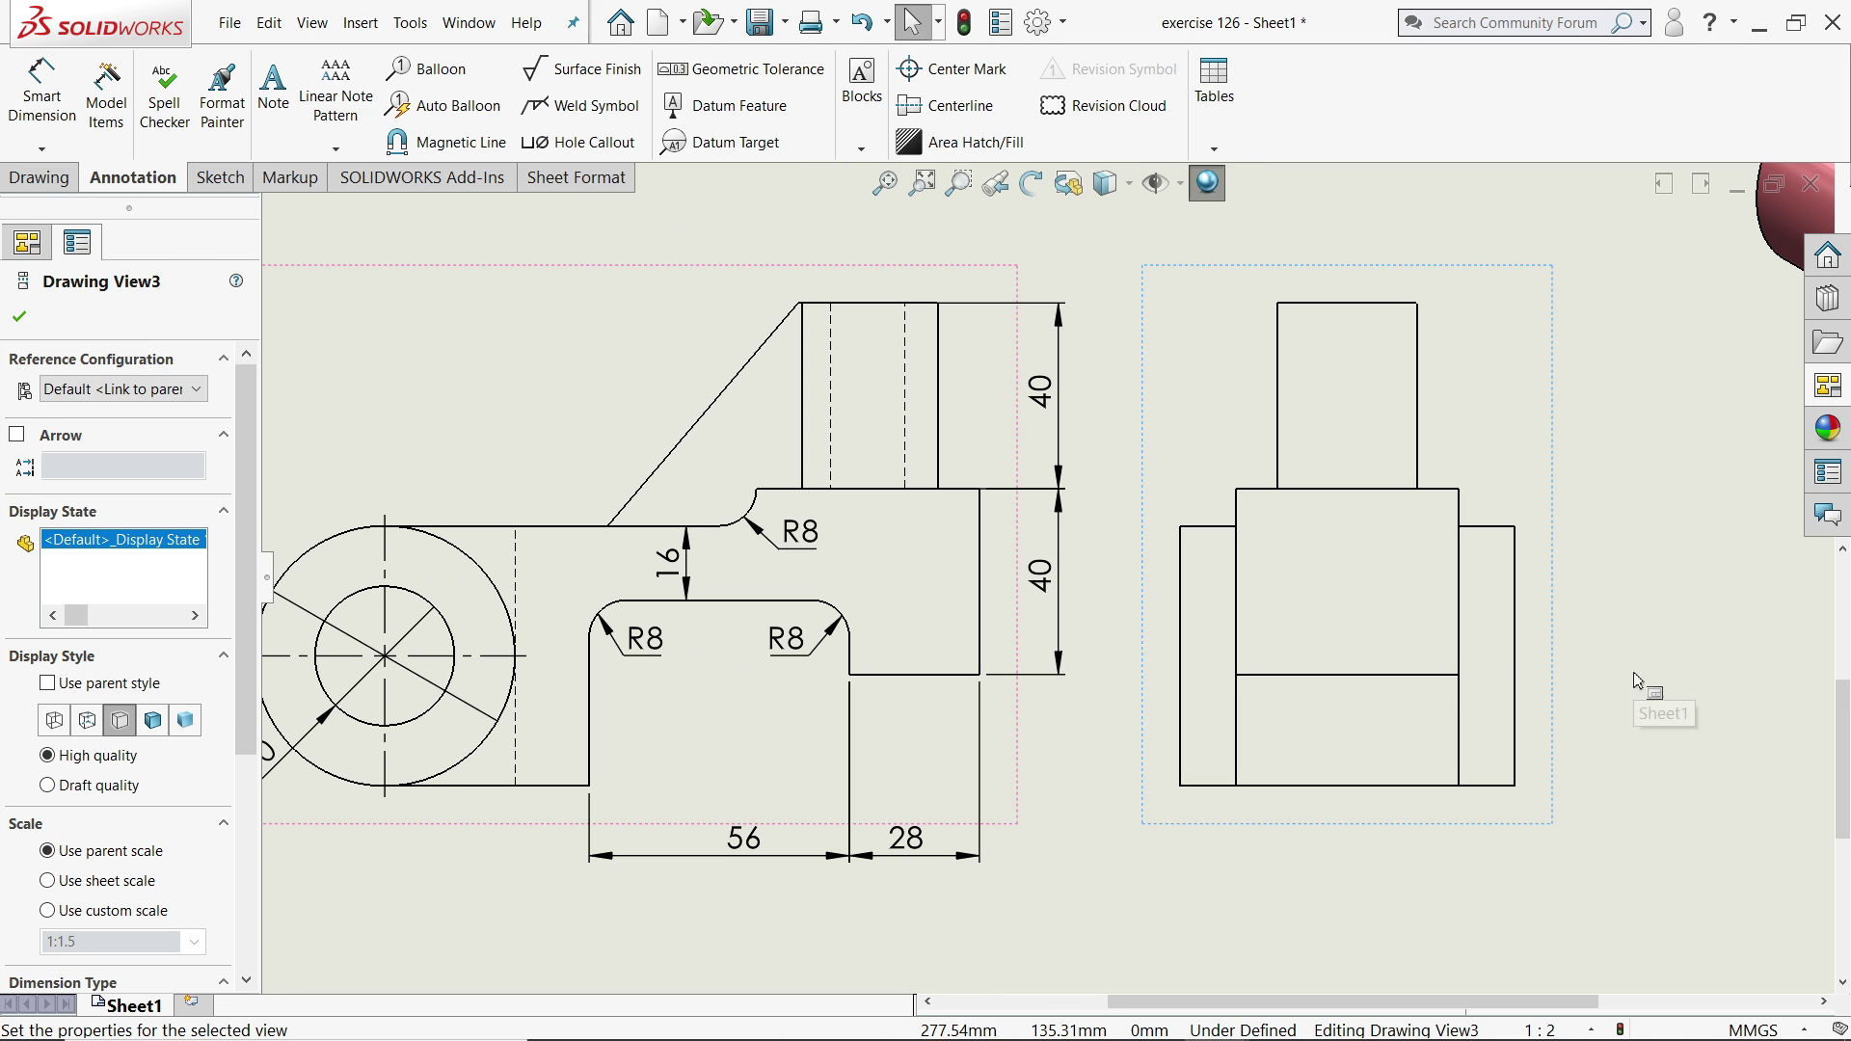
pyautogui.press('d')
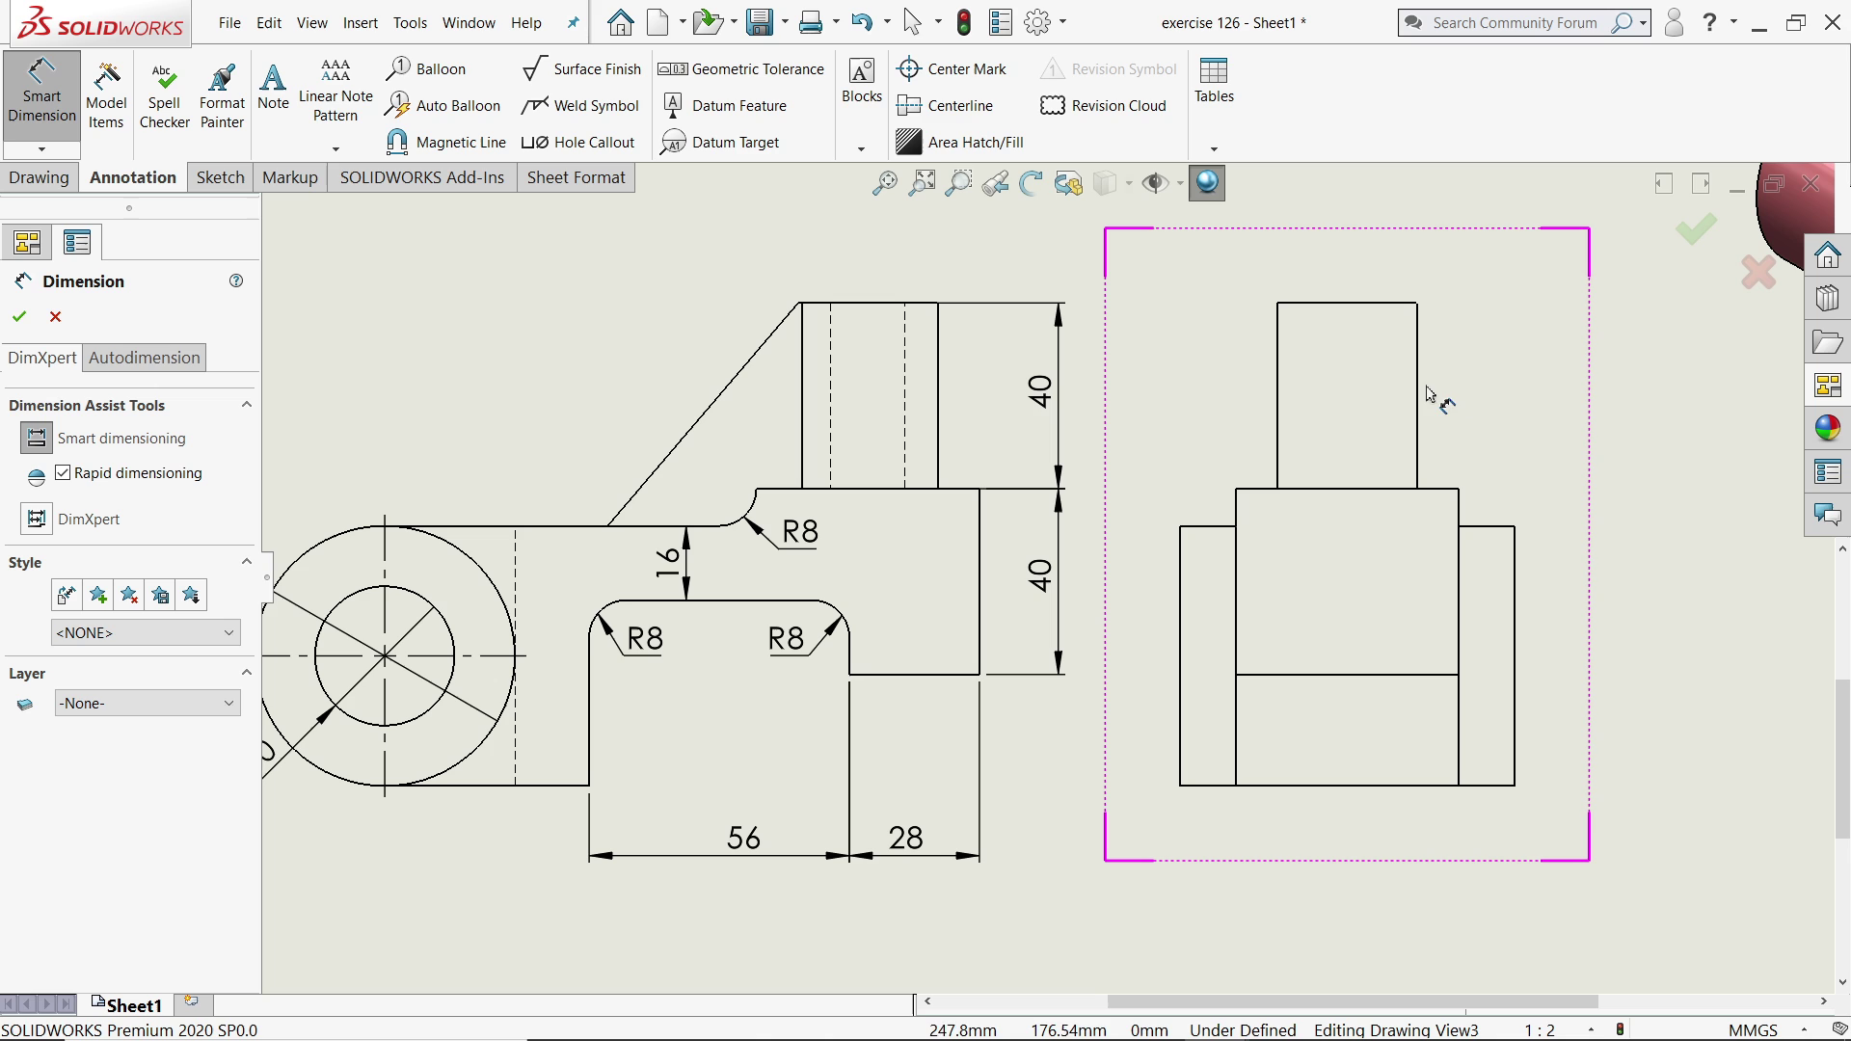
# Dimension the side view with the 72 overall width below and the left and right 12 widths above.
pyautogui.click(1516, 542)
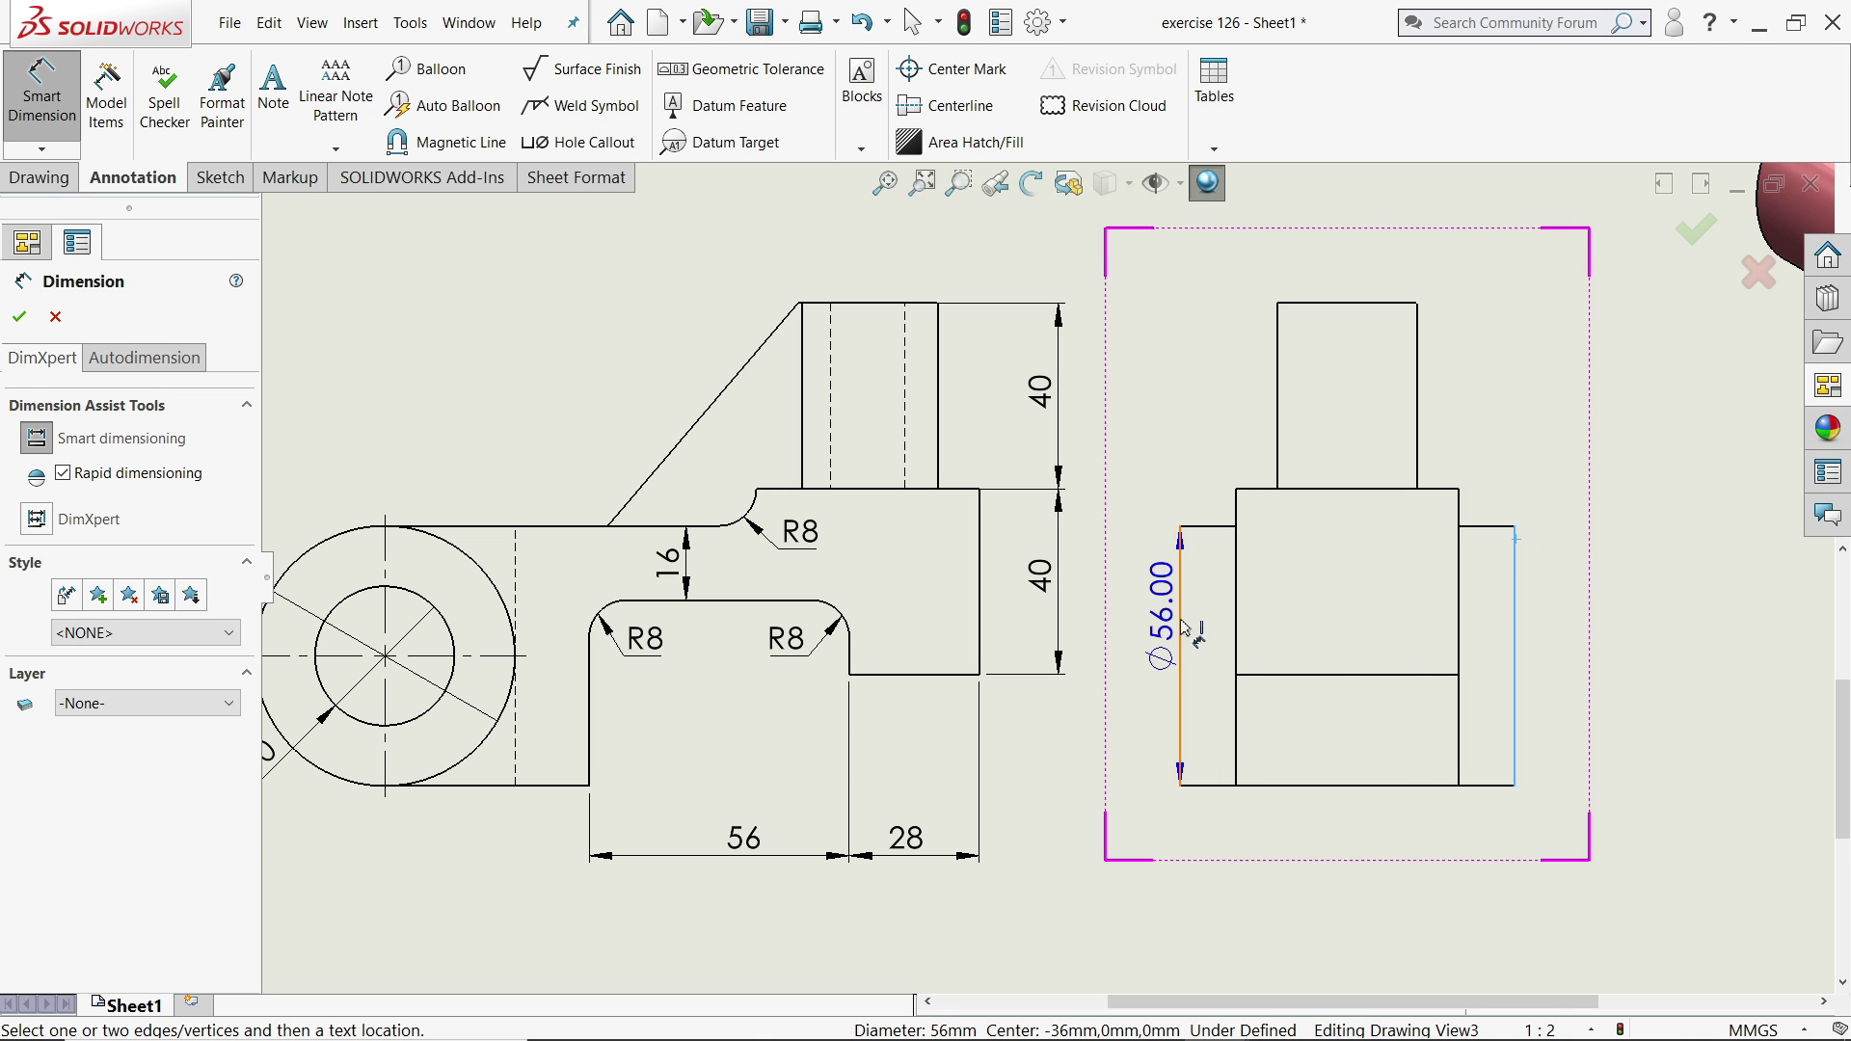
pyautogui.click(1181, 625)
pyautogui.click(1356, 864)
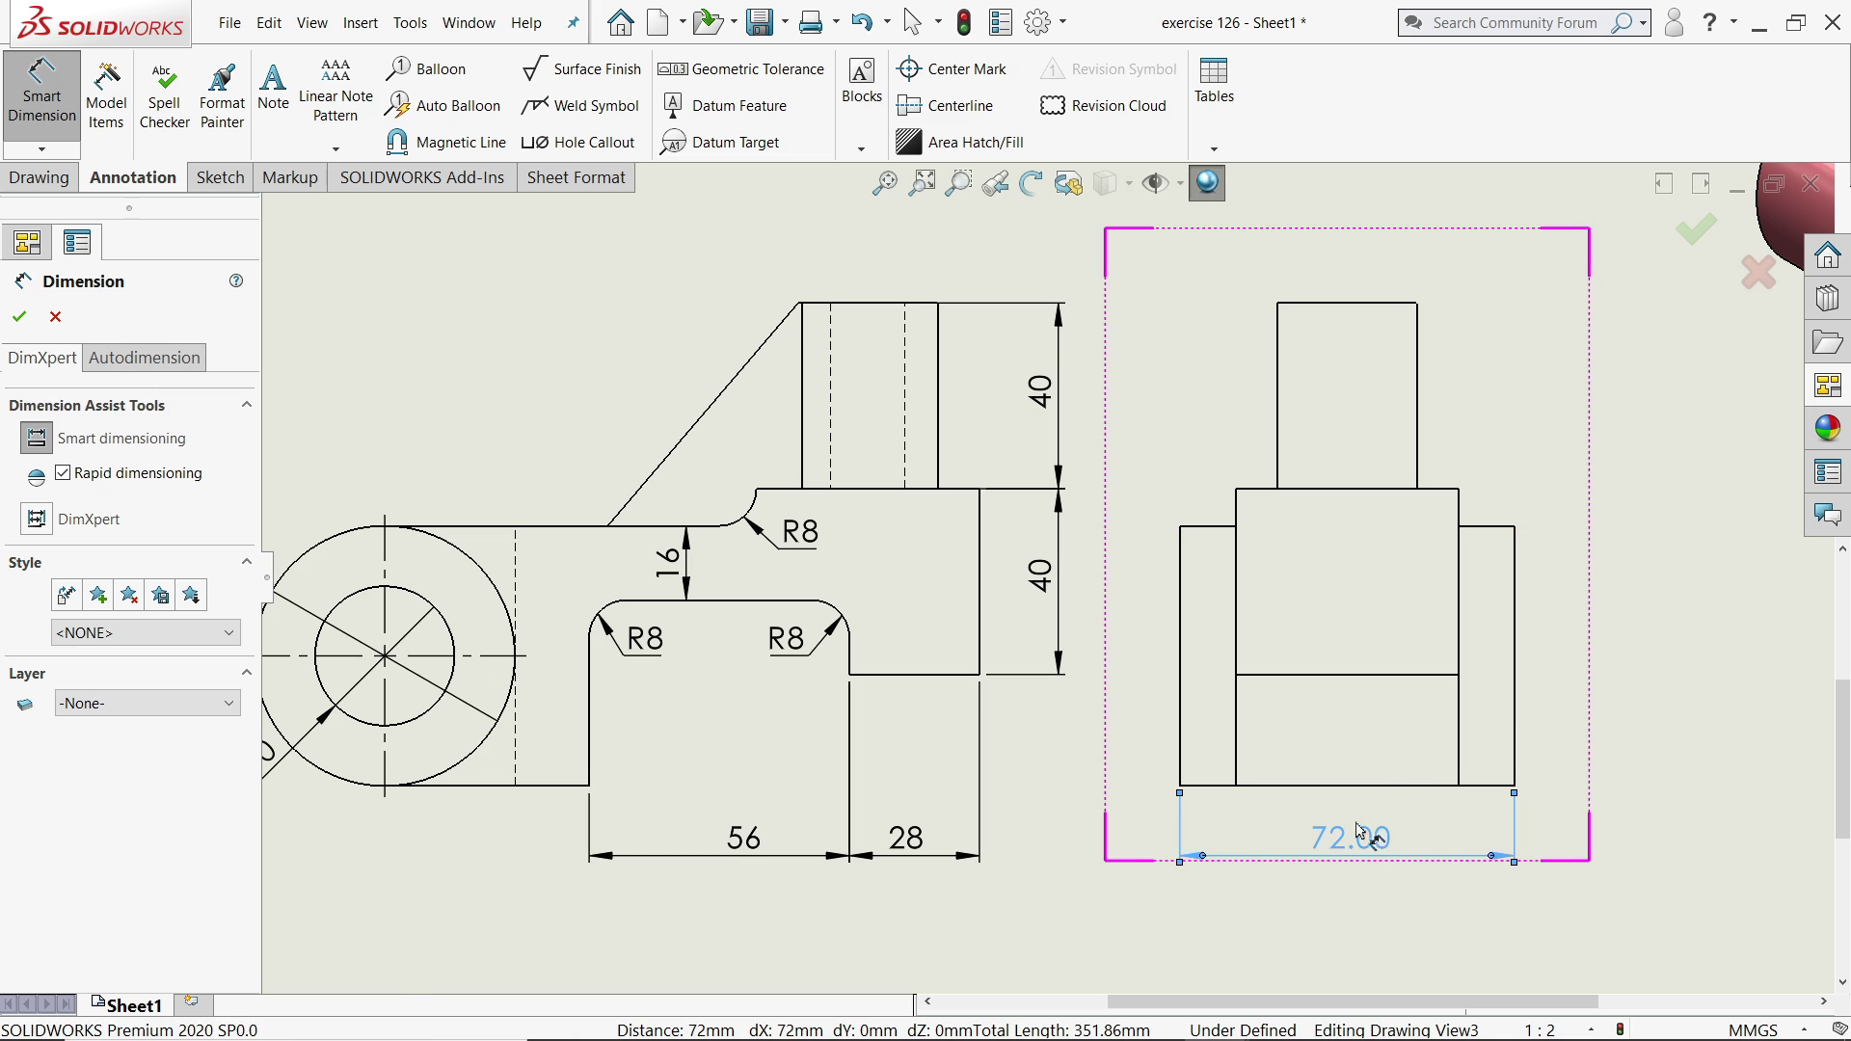
pyautogui.click(1514, 665)
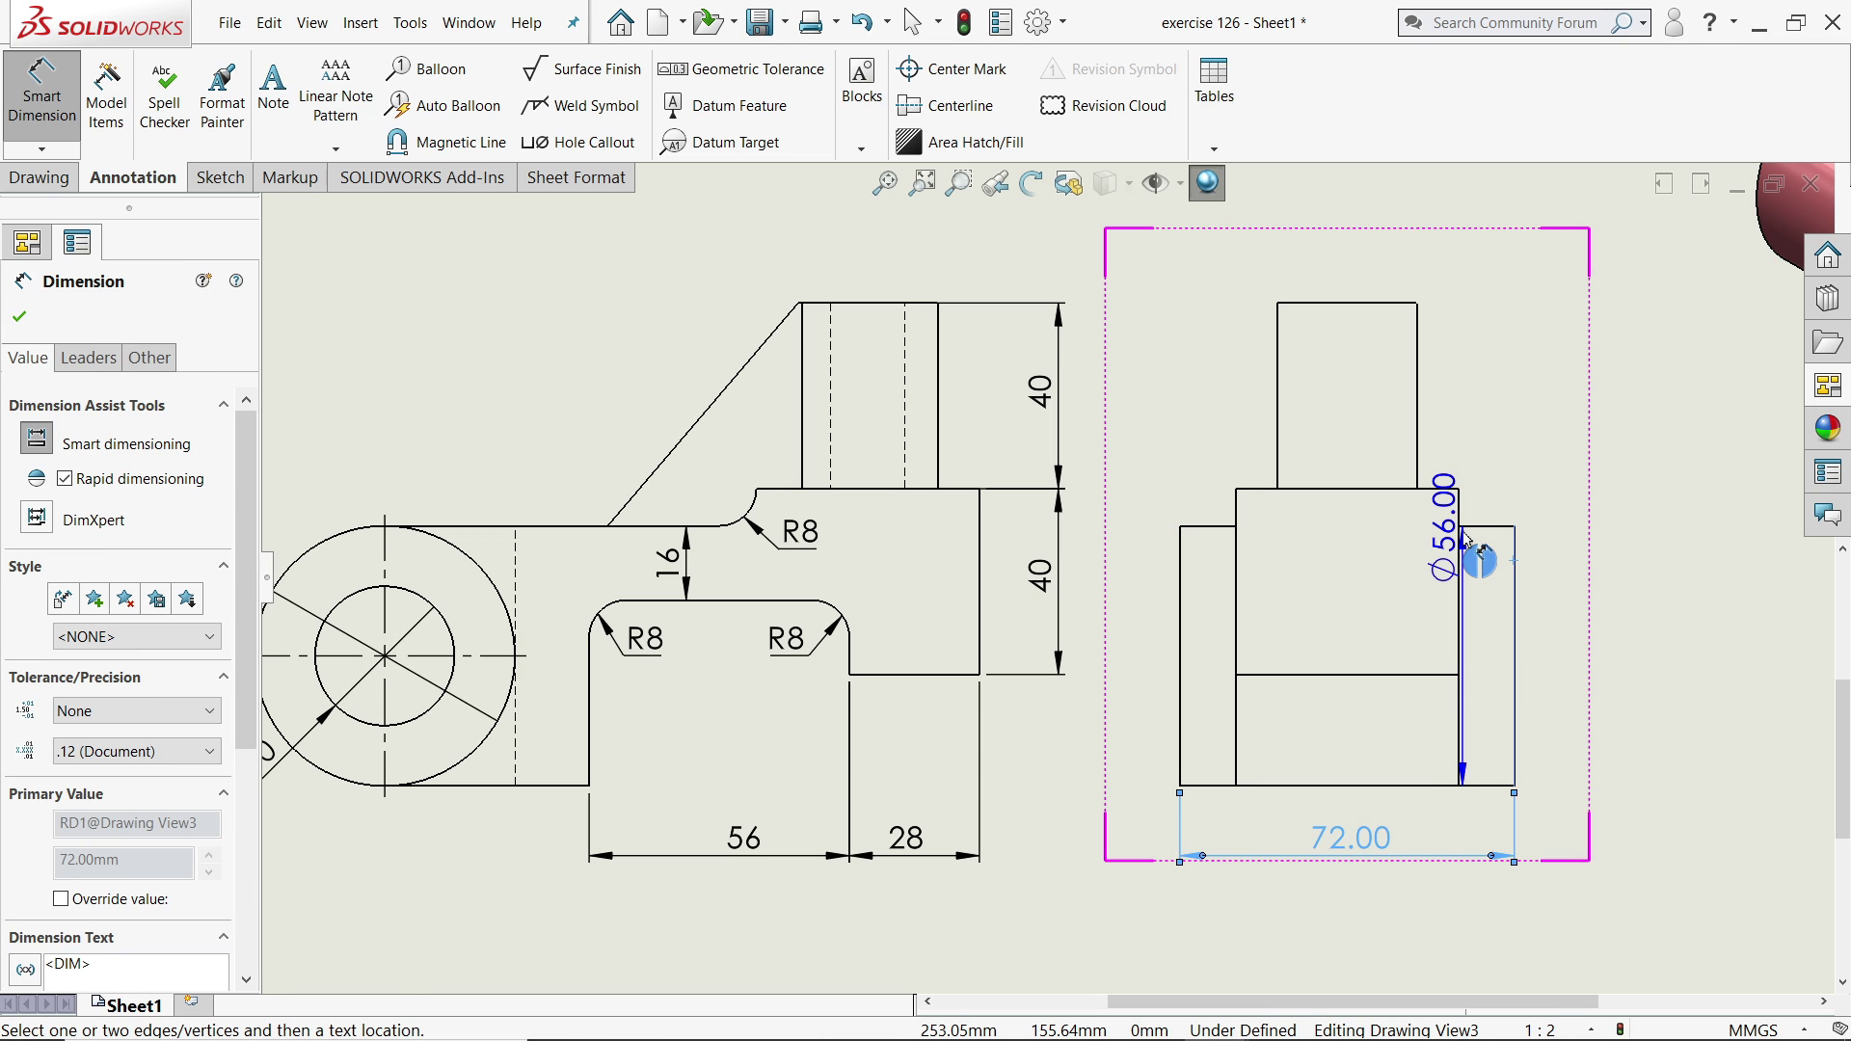
pyautogui.click(1458, 542)
pyautogui.click(1489, 440)
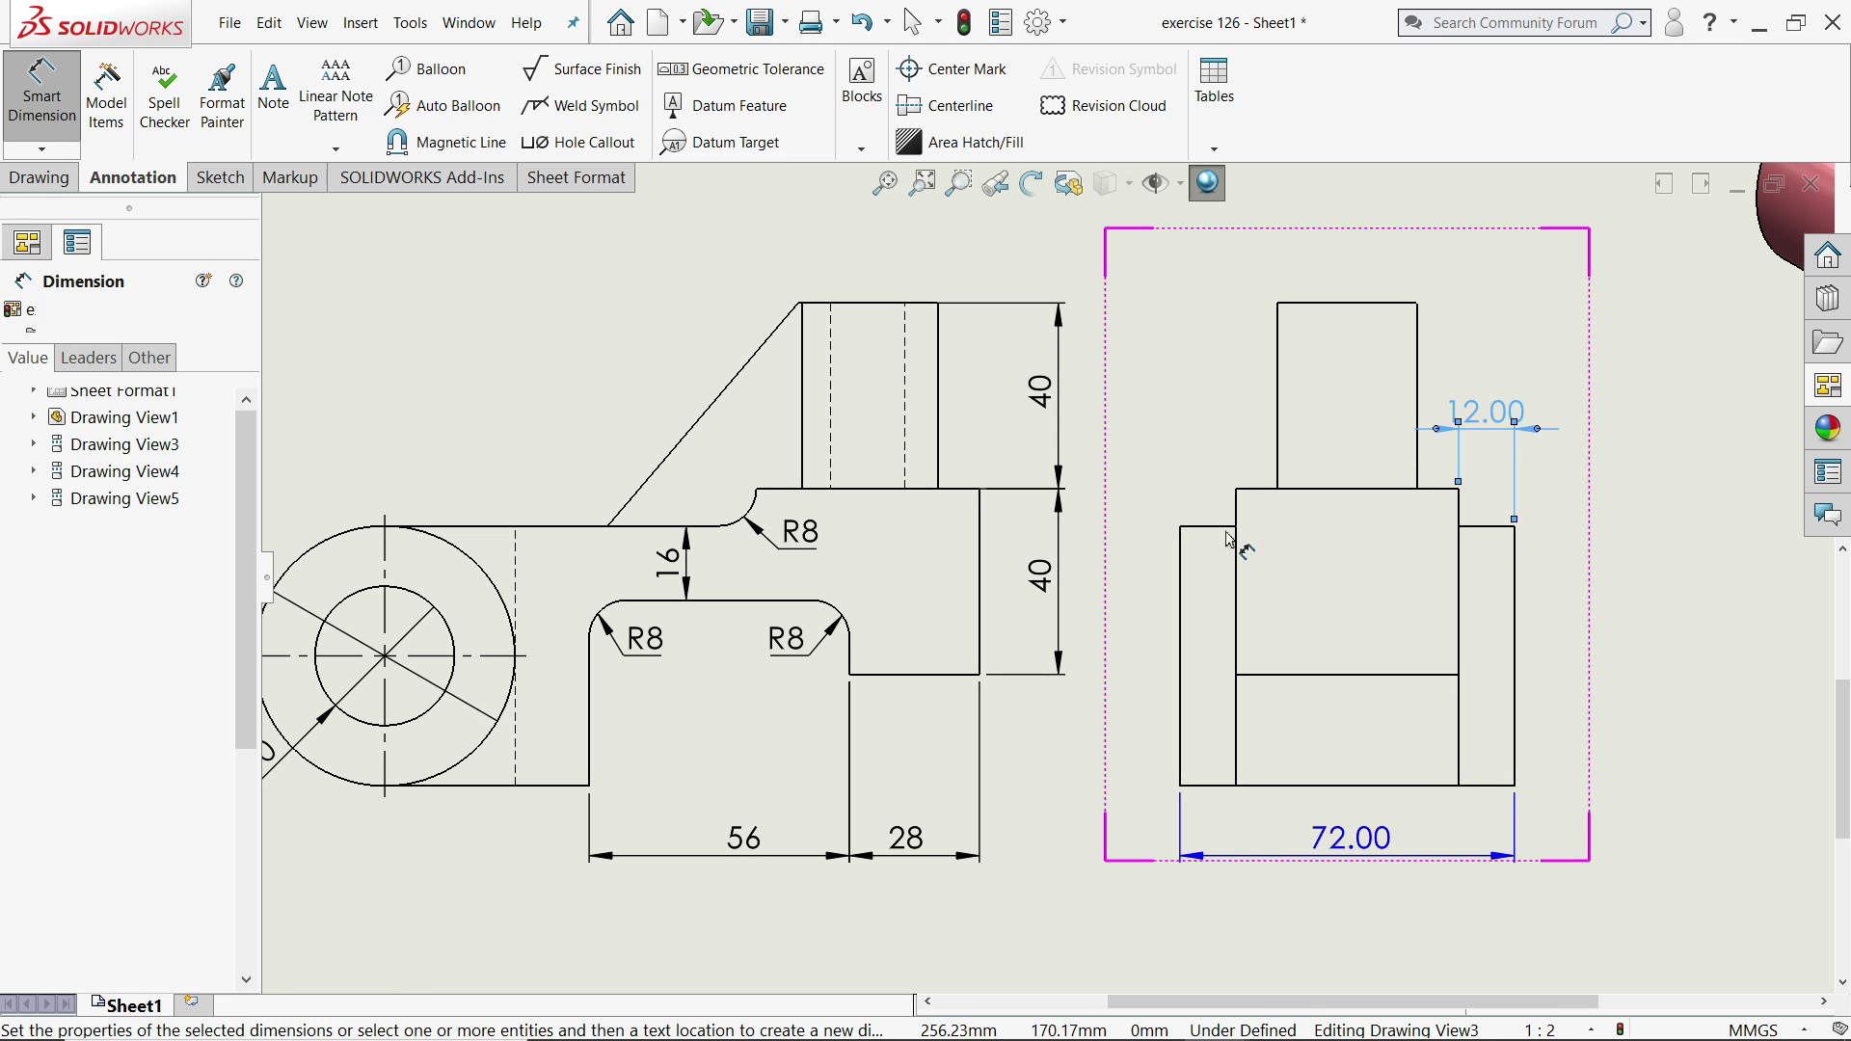
pyautogui.click(1238, 564)
pyautogui.click(1182, 569)
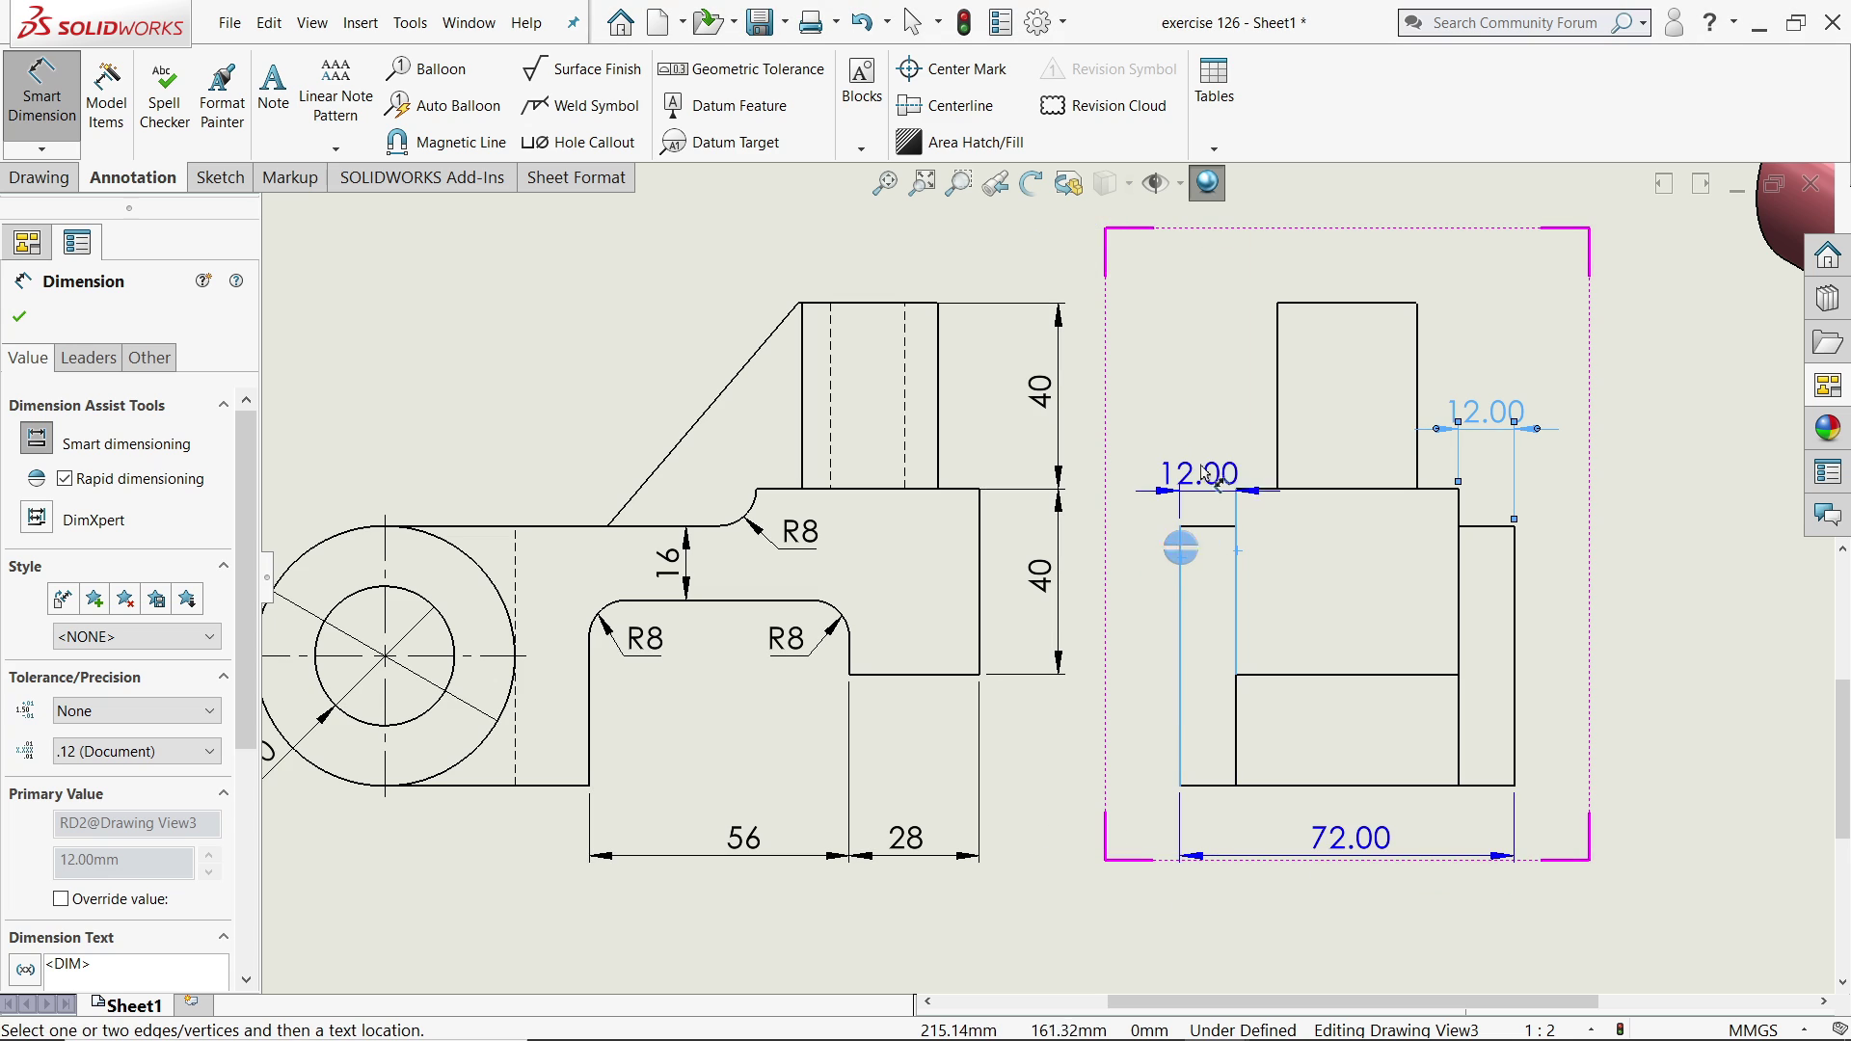
pyautogui.click(1203, 432)
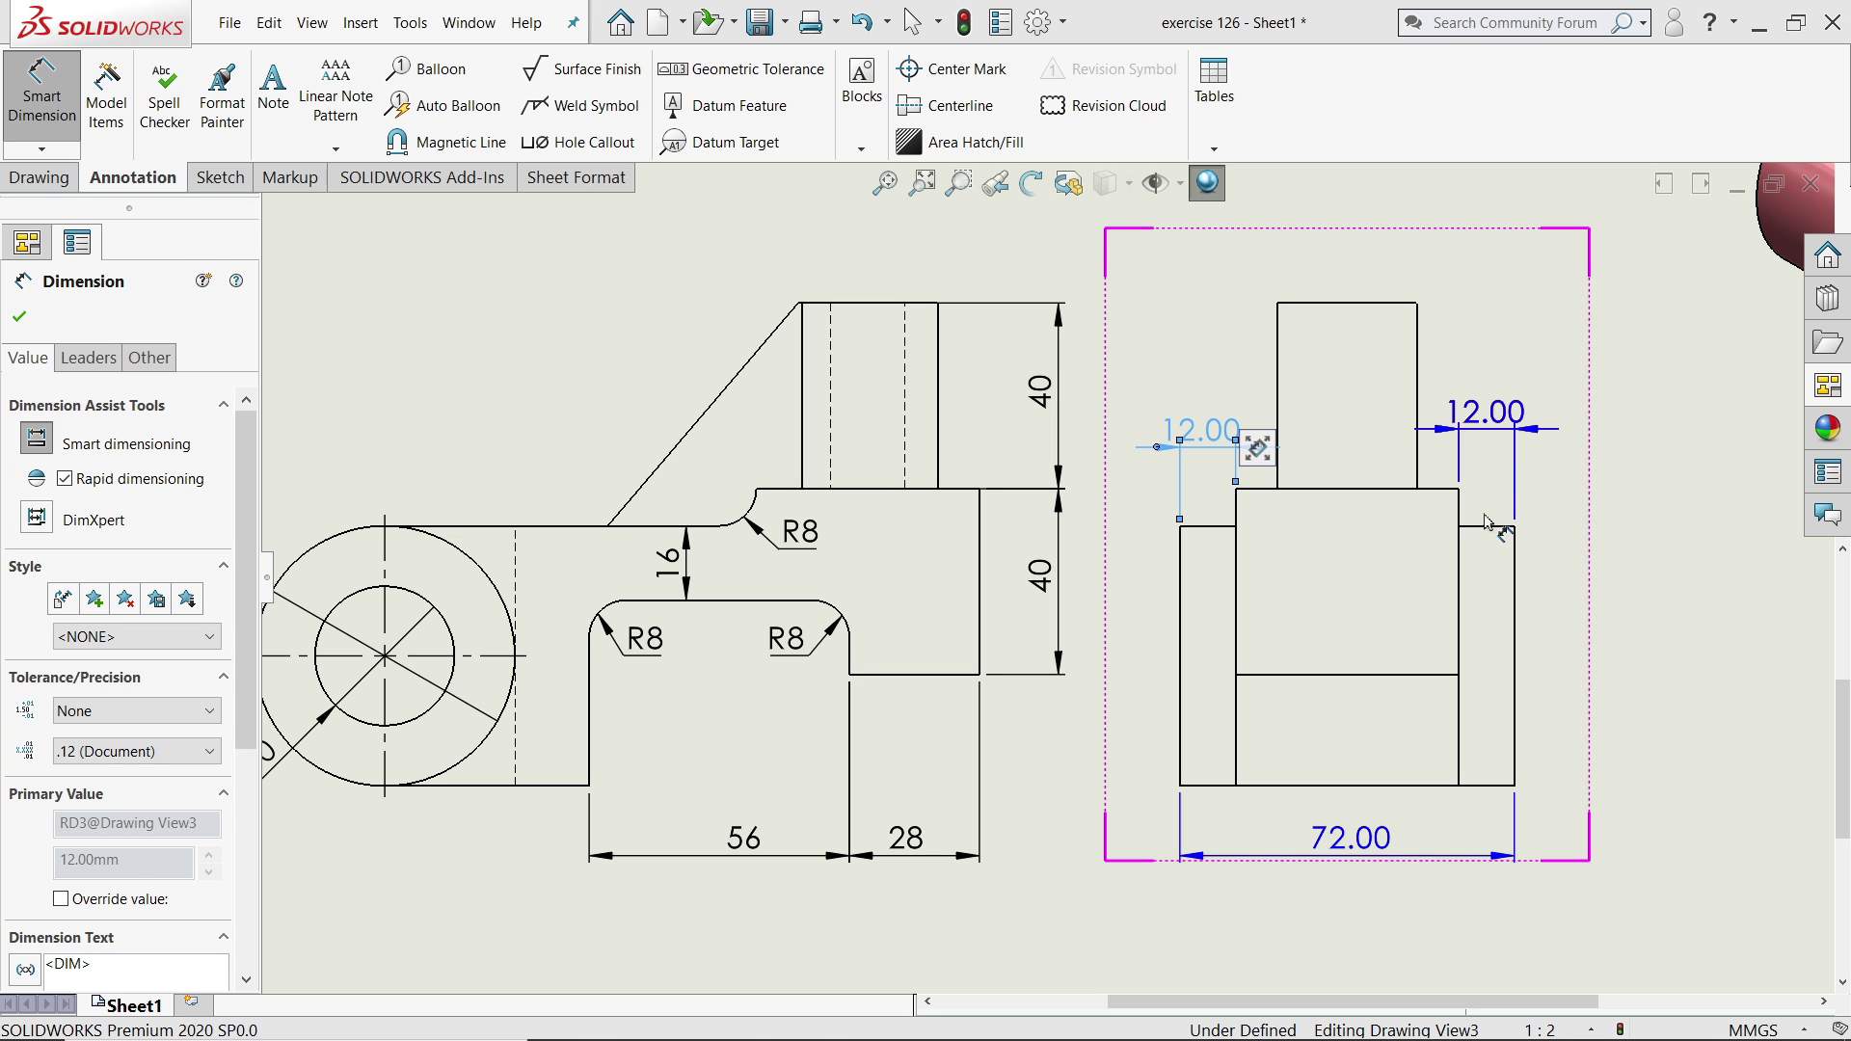
# Set the 72 and 12 dimensions to no decimals and put them on layer FORMAT.
pyautogui.scroll(2, 1350, 578)
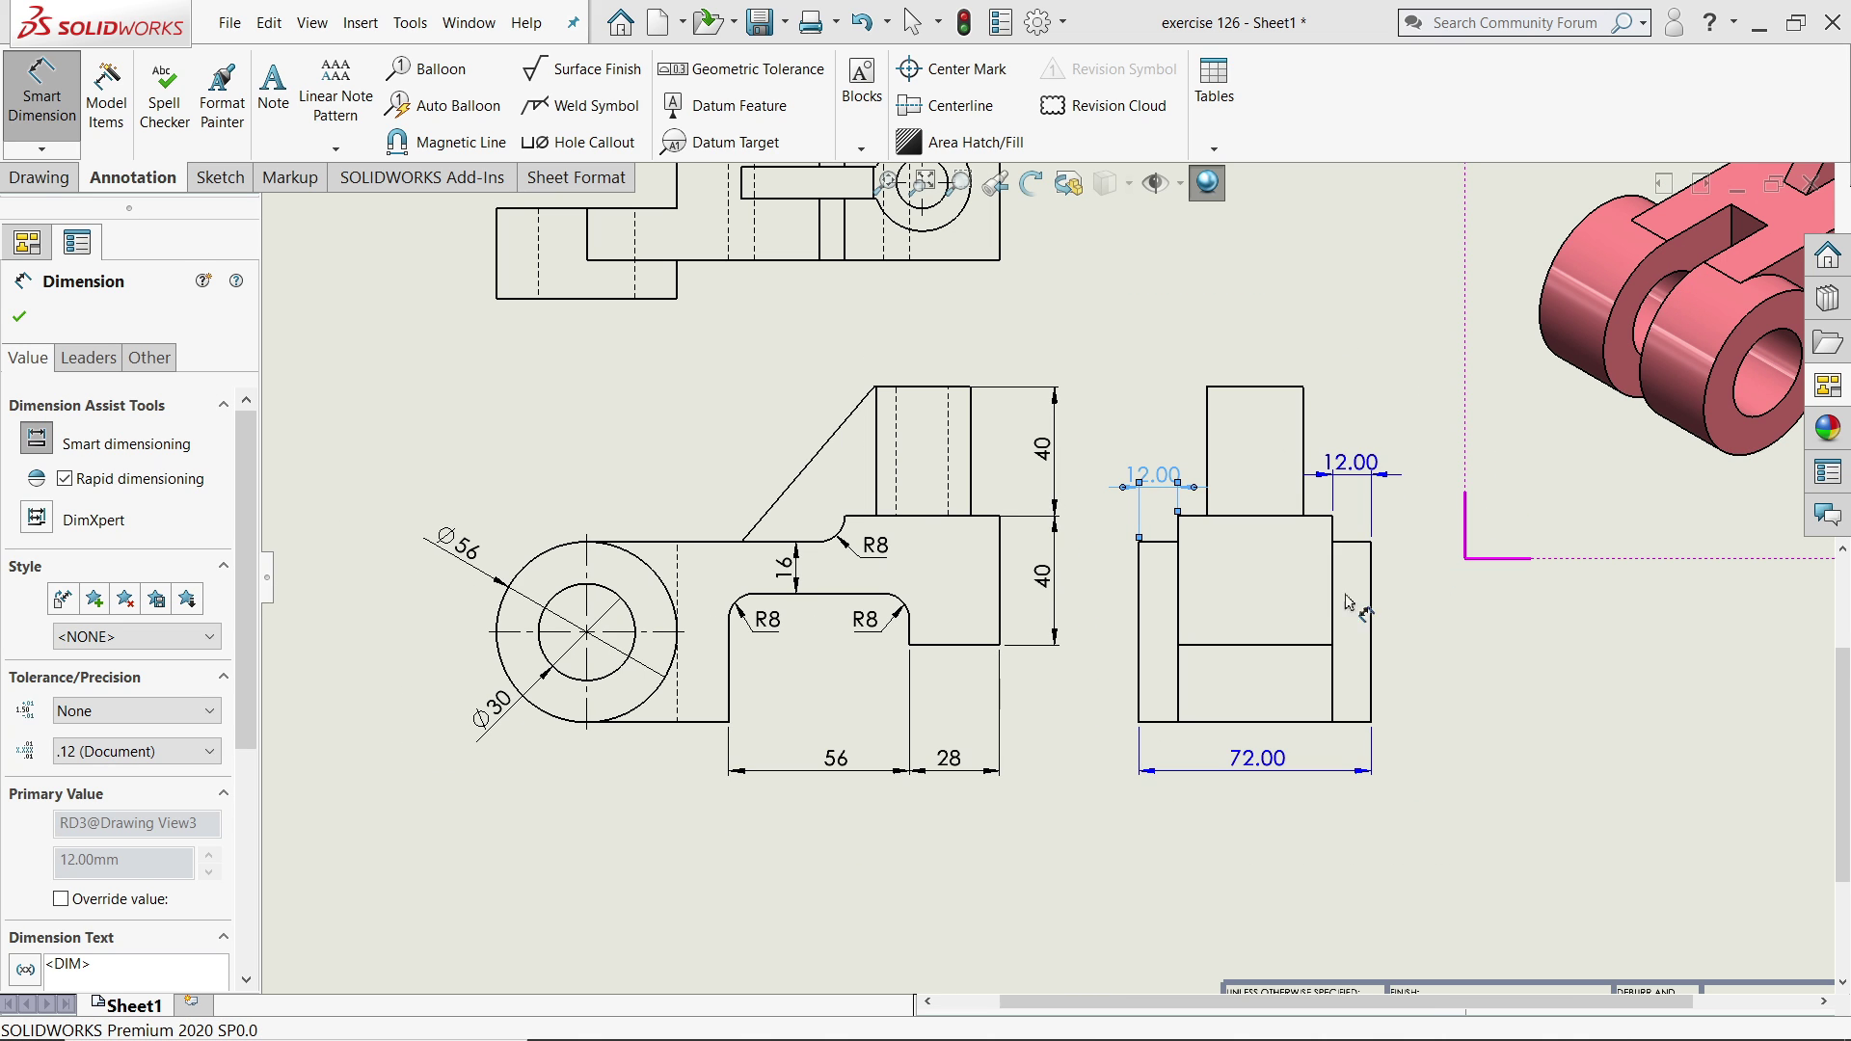
pyautogui.click(1350, 445)
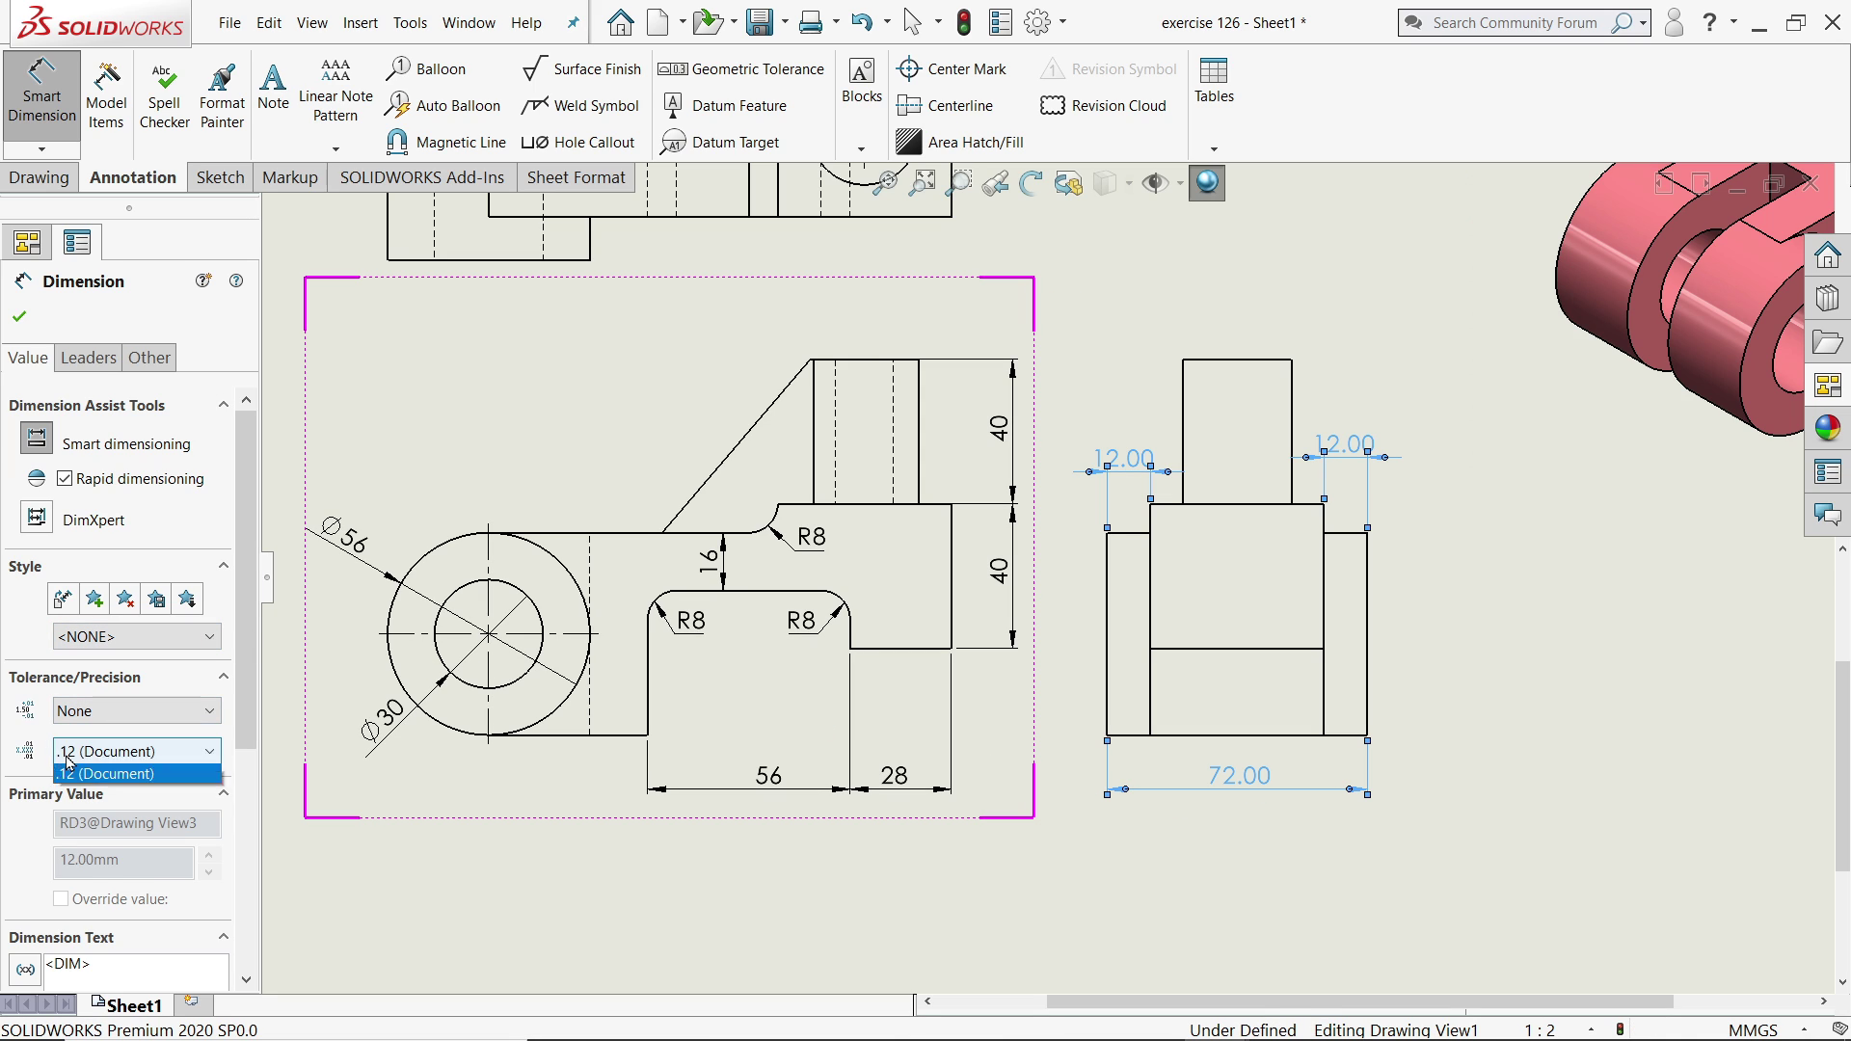
pyautogui.click(136, 751)
pyautogui.click(77, 764)
pyautogui.click(155, 359)
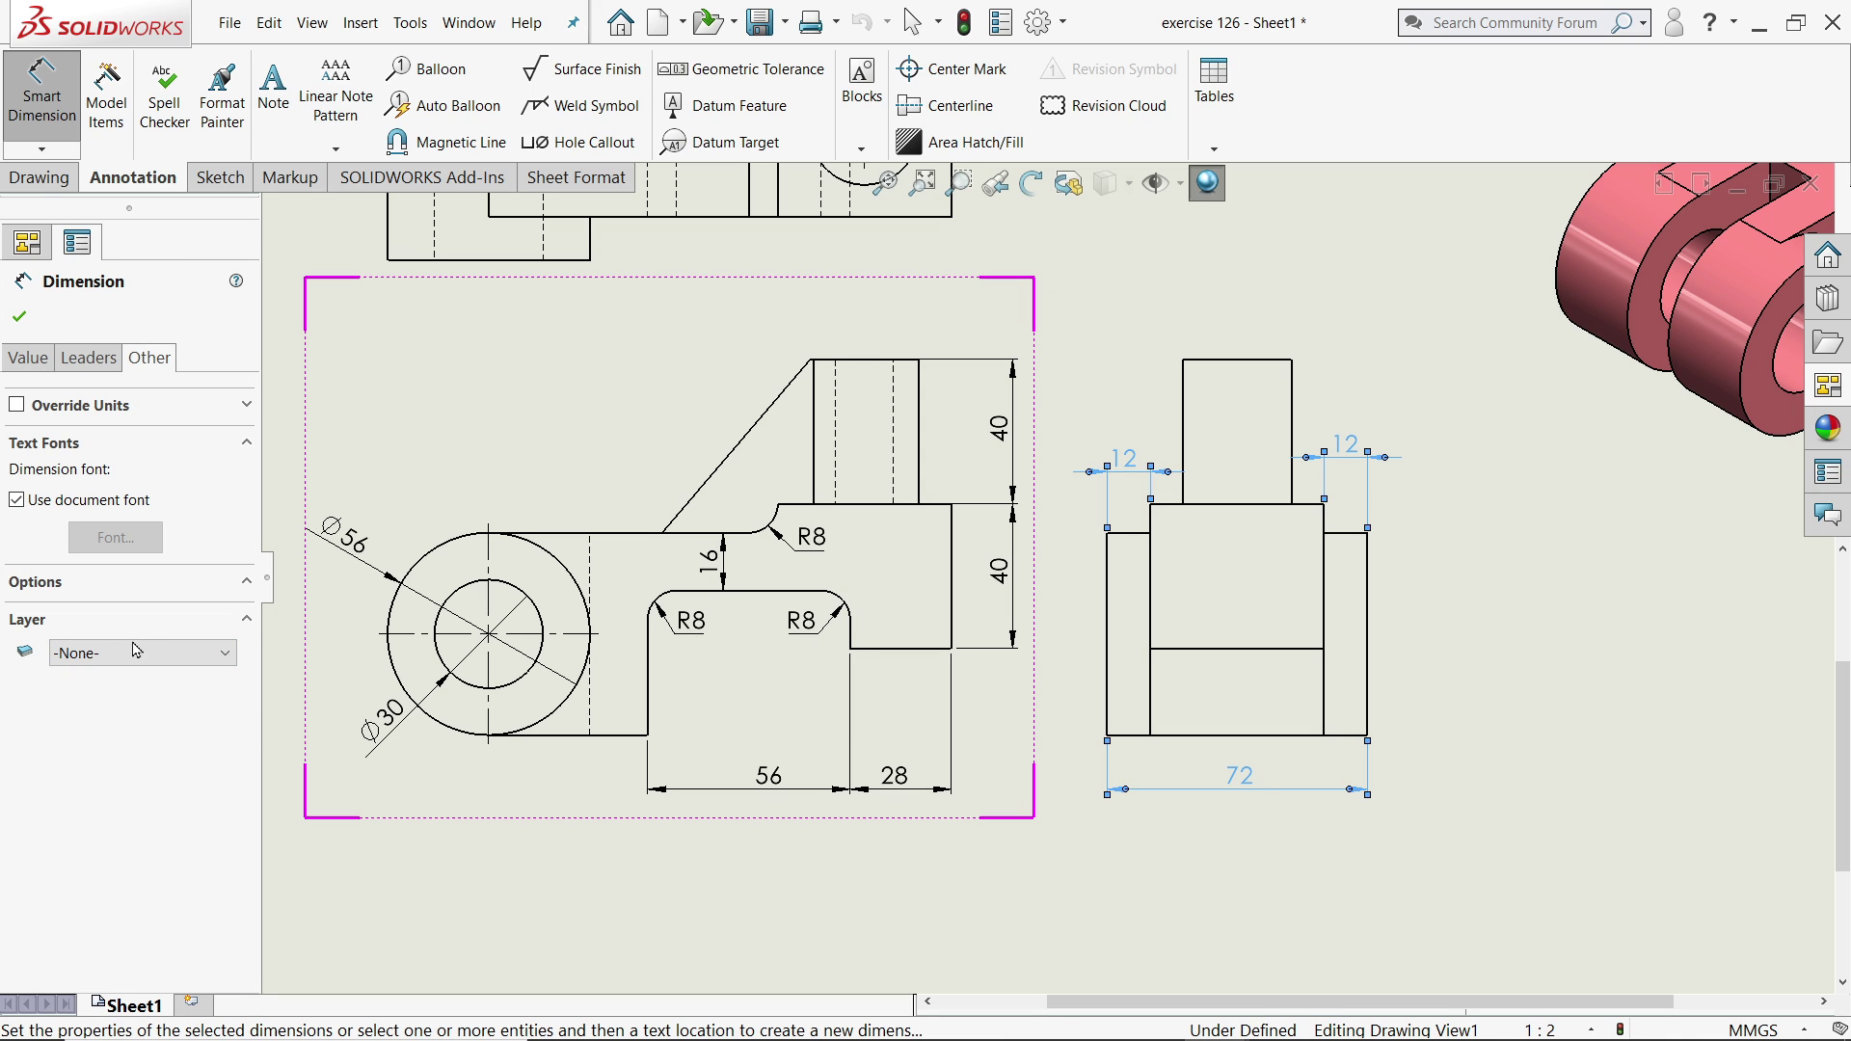
pyautogui.click(112, 654)
pyautogui.click(108, 695)
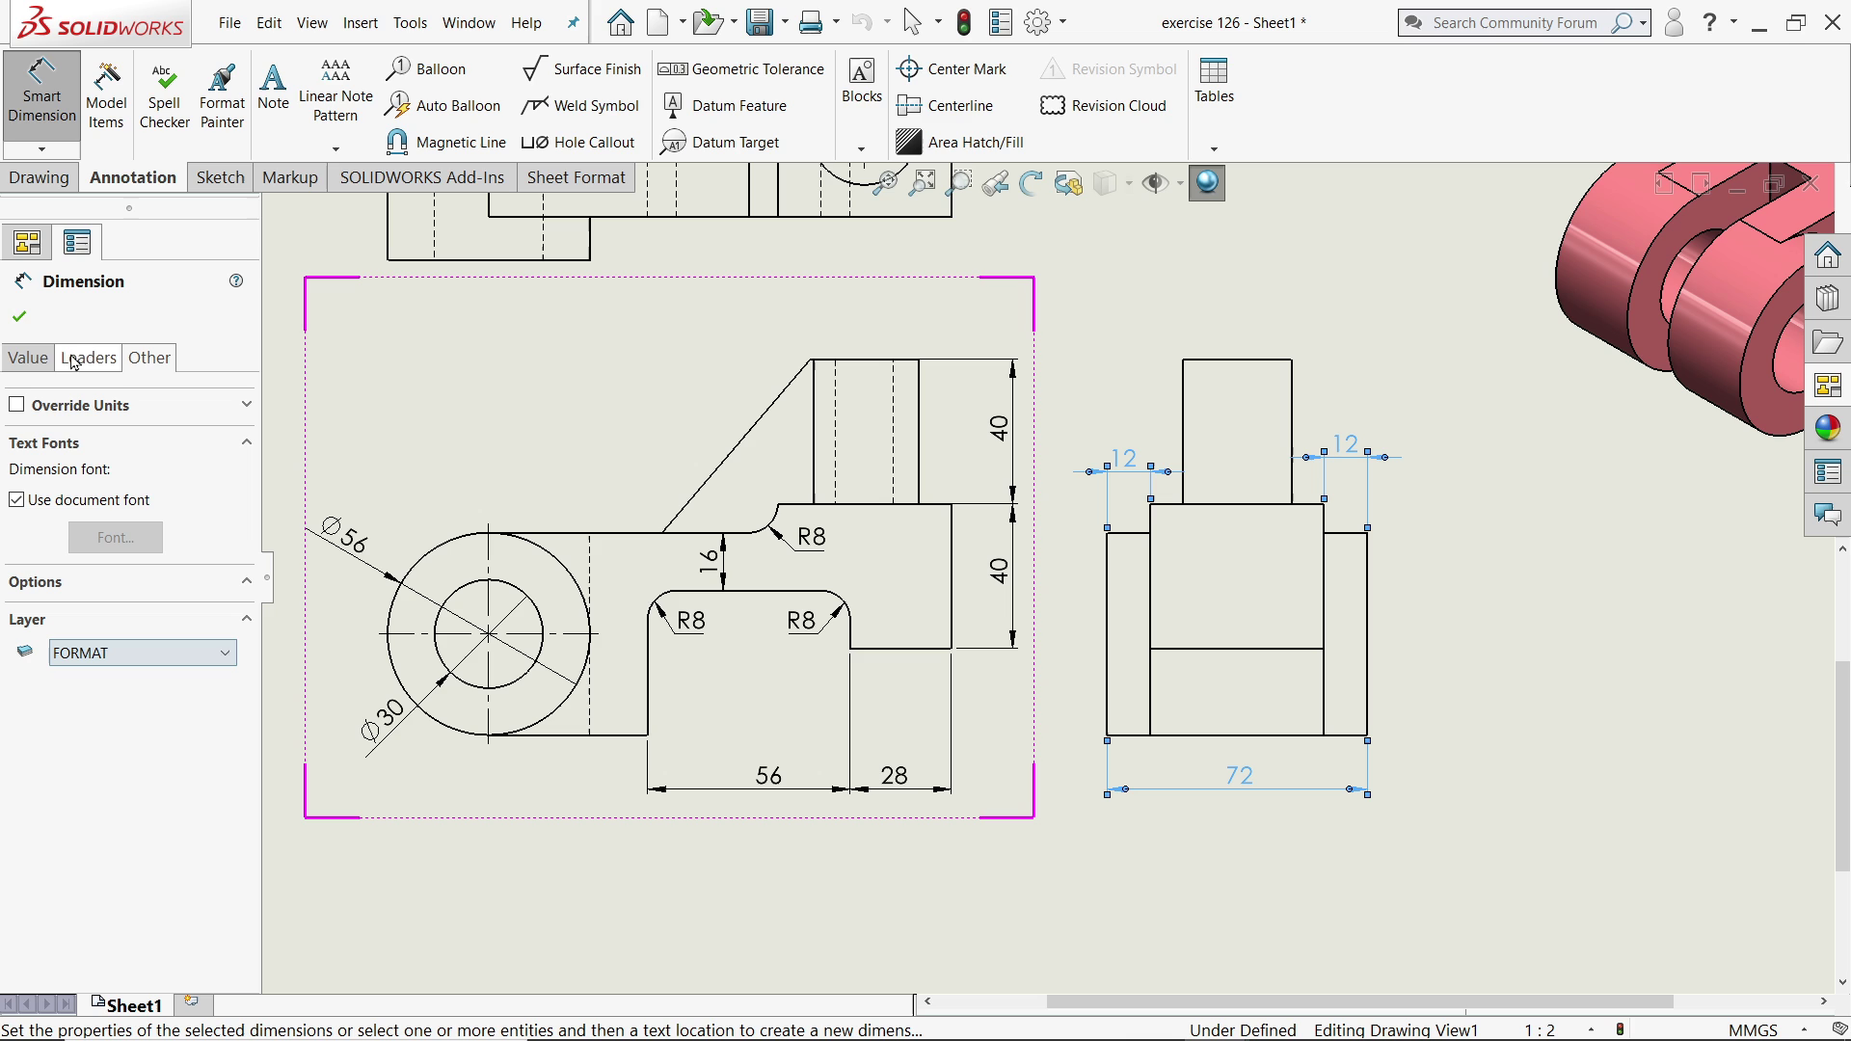
pyautogui.click(21, 318)
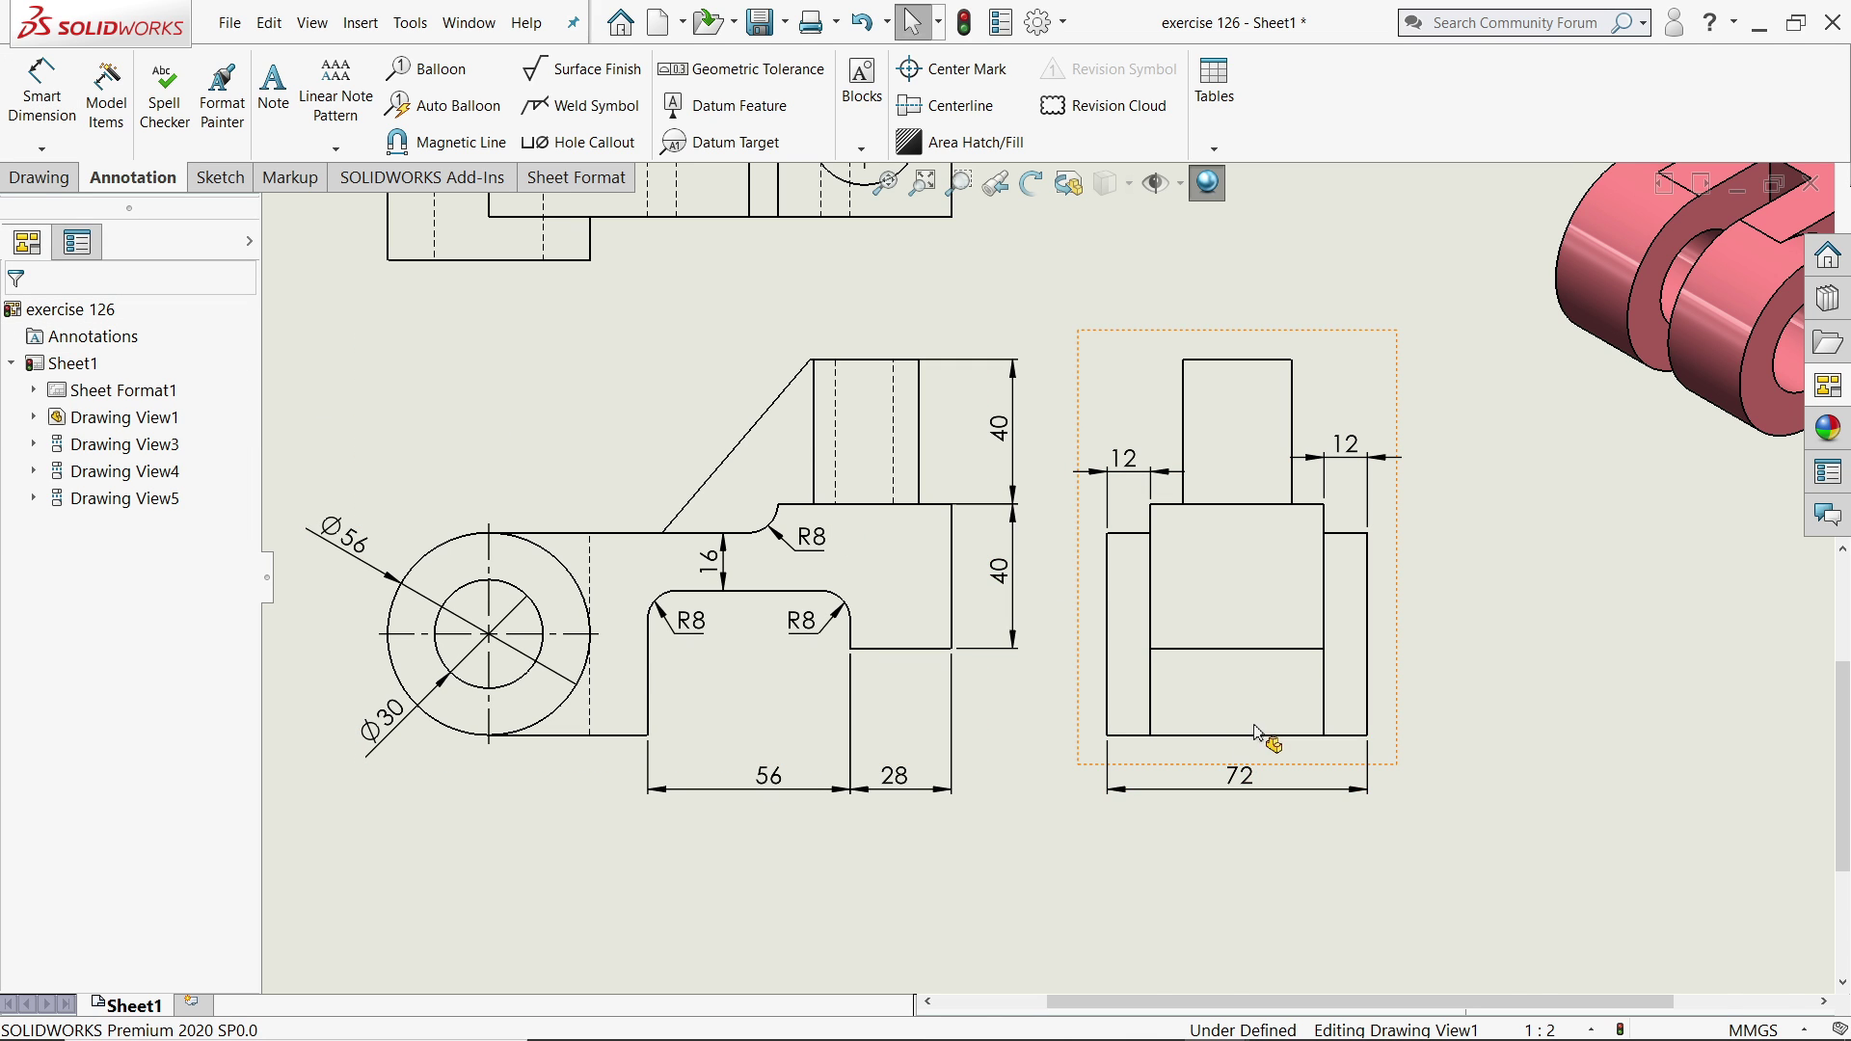
# Append the unit mm to the 72 and 56 dimensions.
pyautogui.press('f')
pyautogui.scroll(-5, 1245, 659)
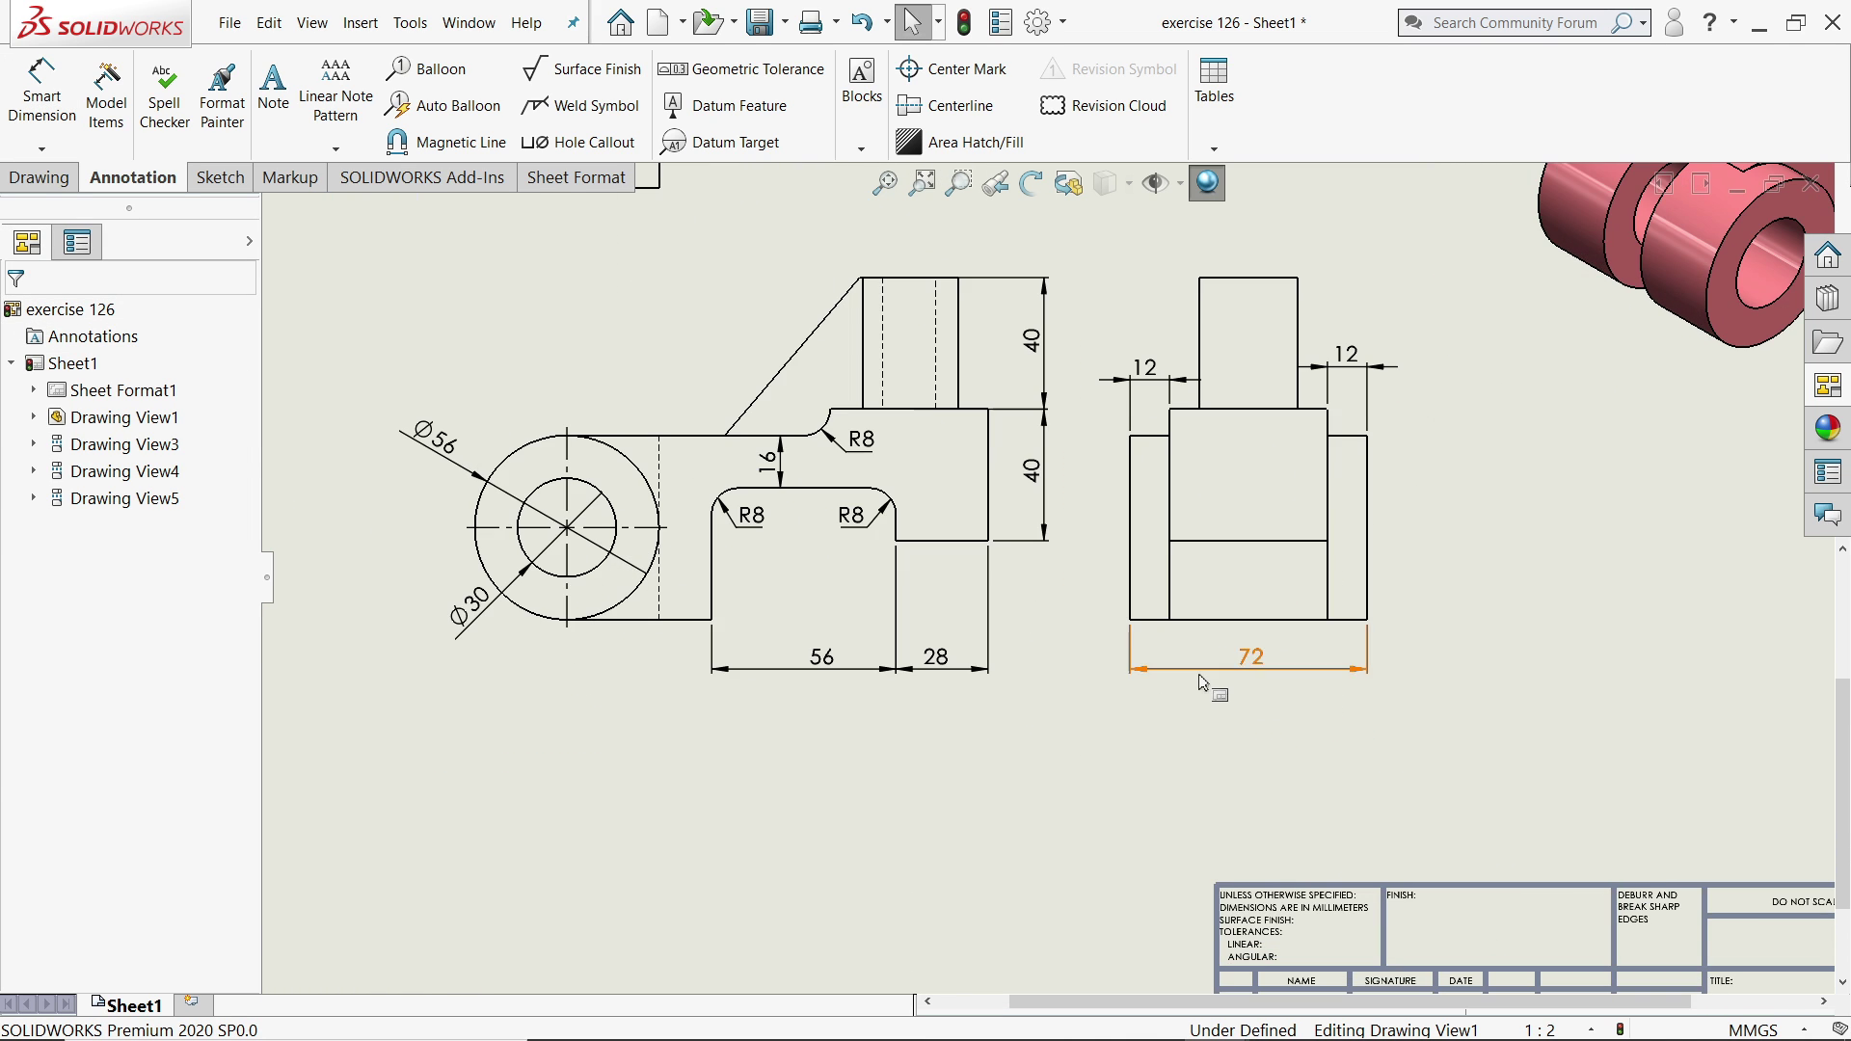
pyautogui.click(1245, 655)
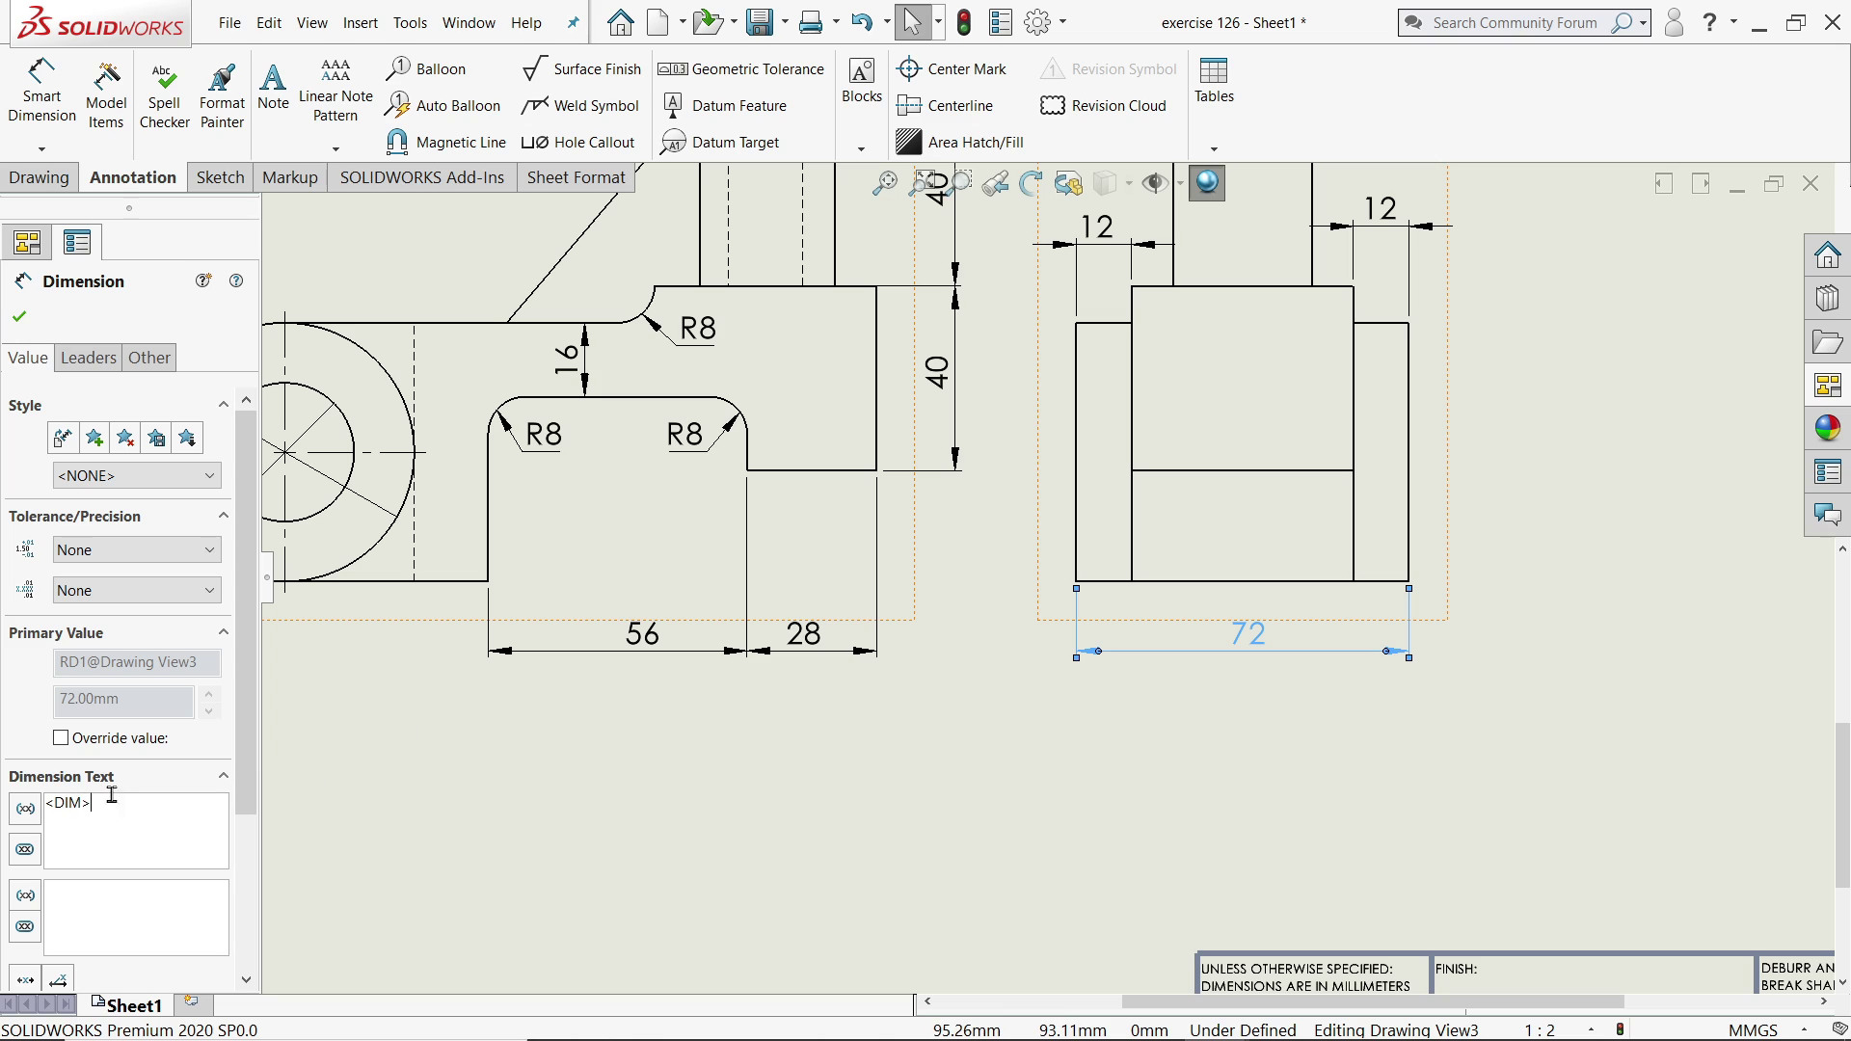
pyautogui.write('mm')
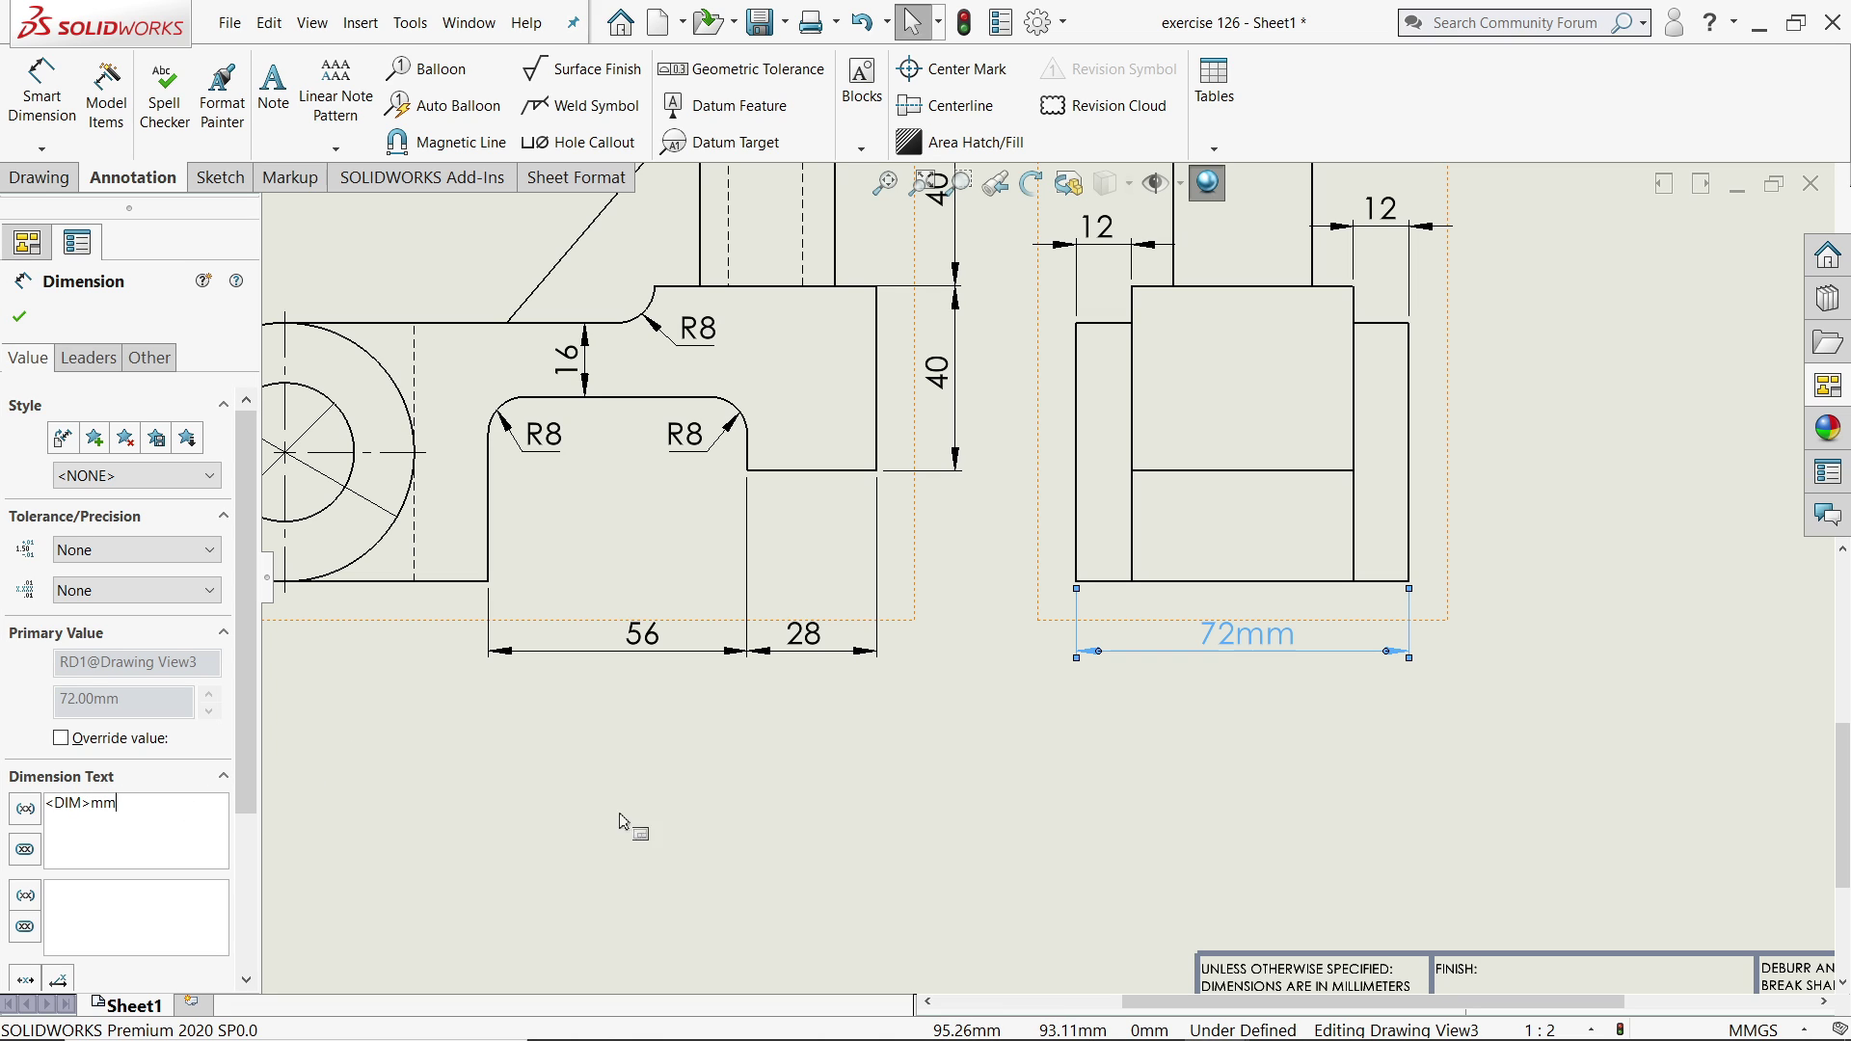
pyautogui.click(626, 647)
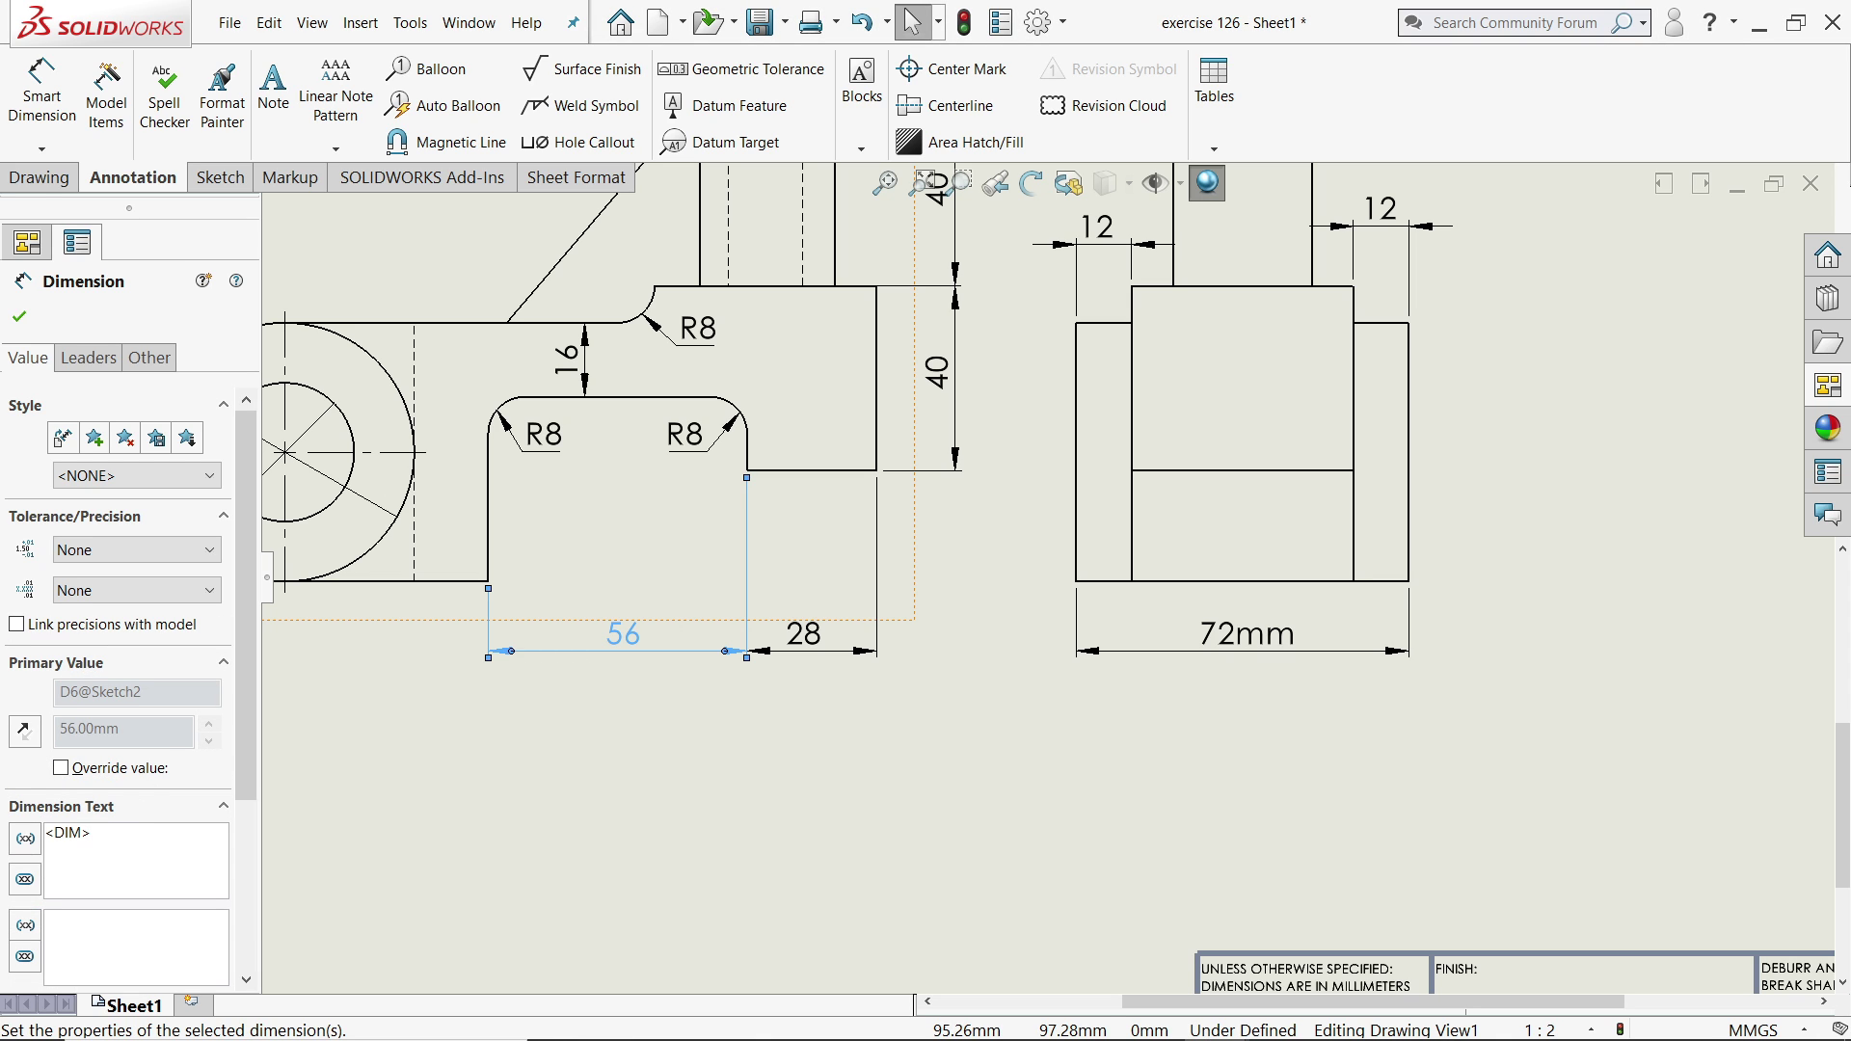
pyautogui.click(21, 318)
# Shift the front, top and side views left, bringing the side view closer to the front view.
pyautogui.scroll(-5, 948, 286)
pyautogui.scroll(3, 948, 287)
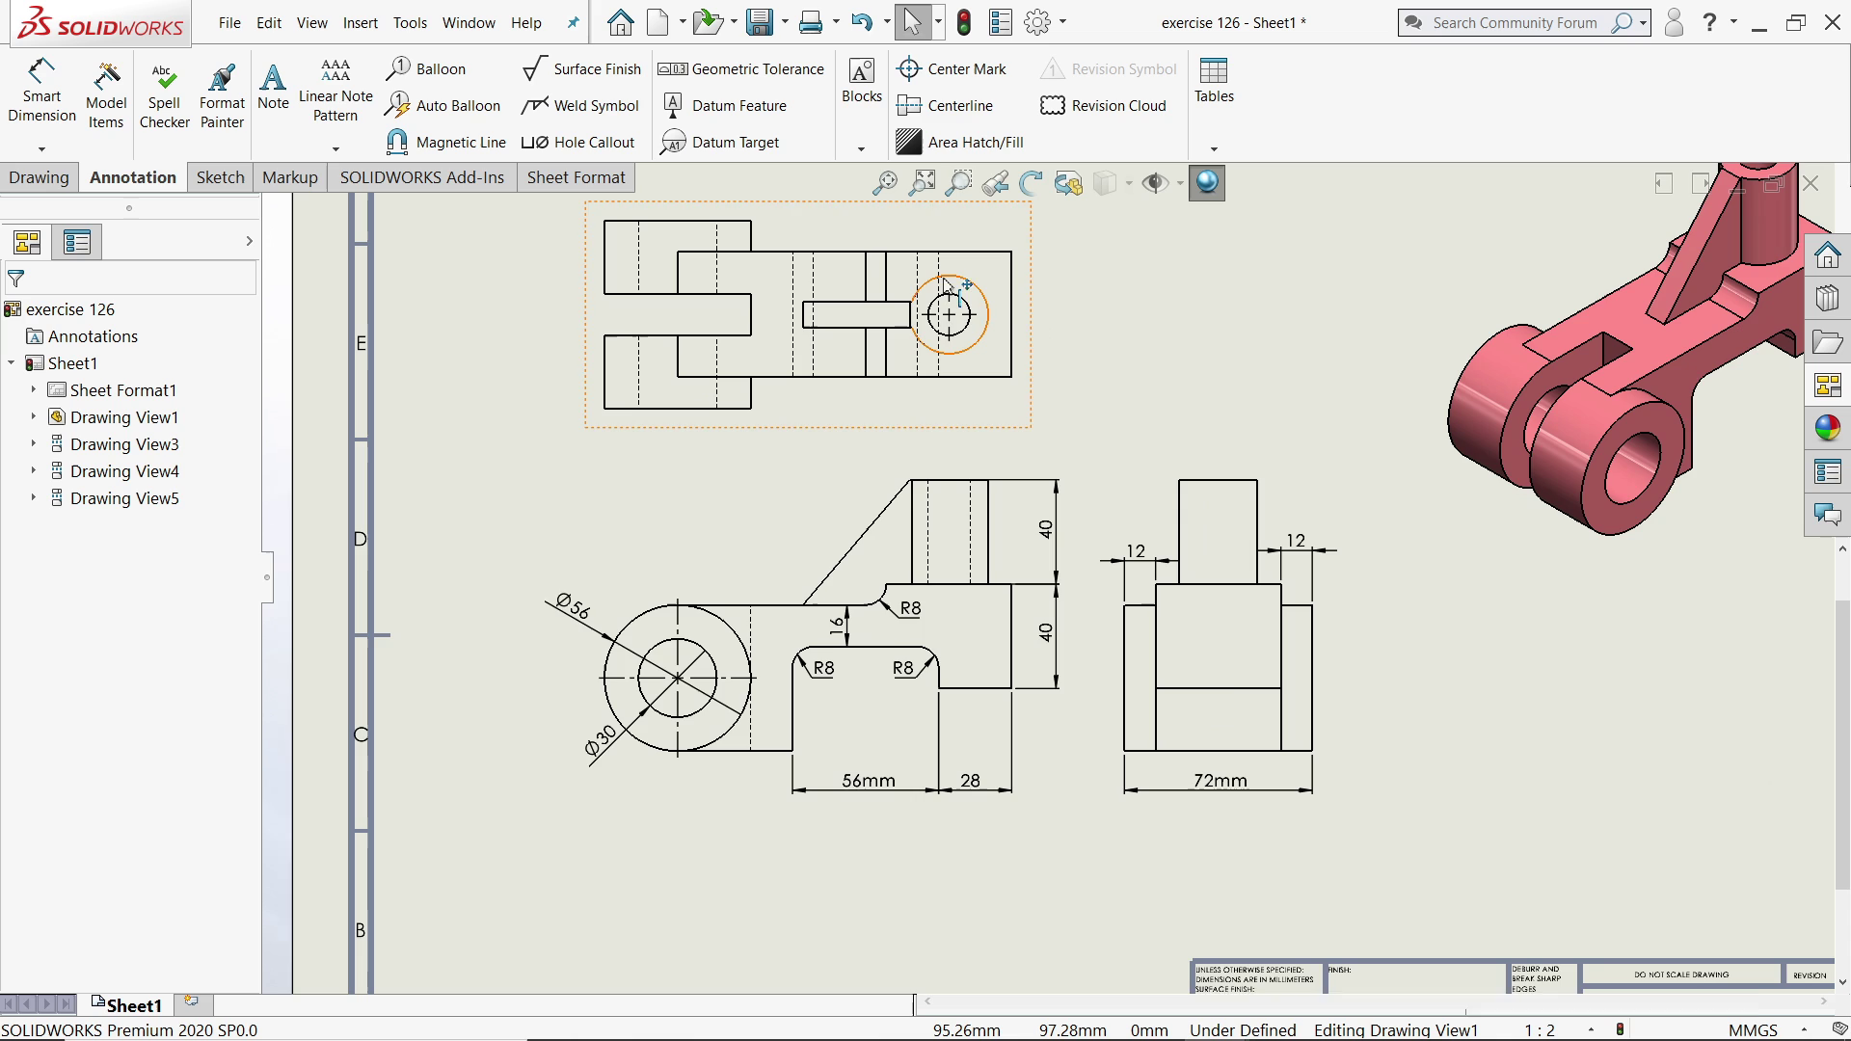
pyautogui.press('f')
pyautogui.scroll(-2, 1236, 653)
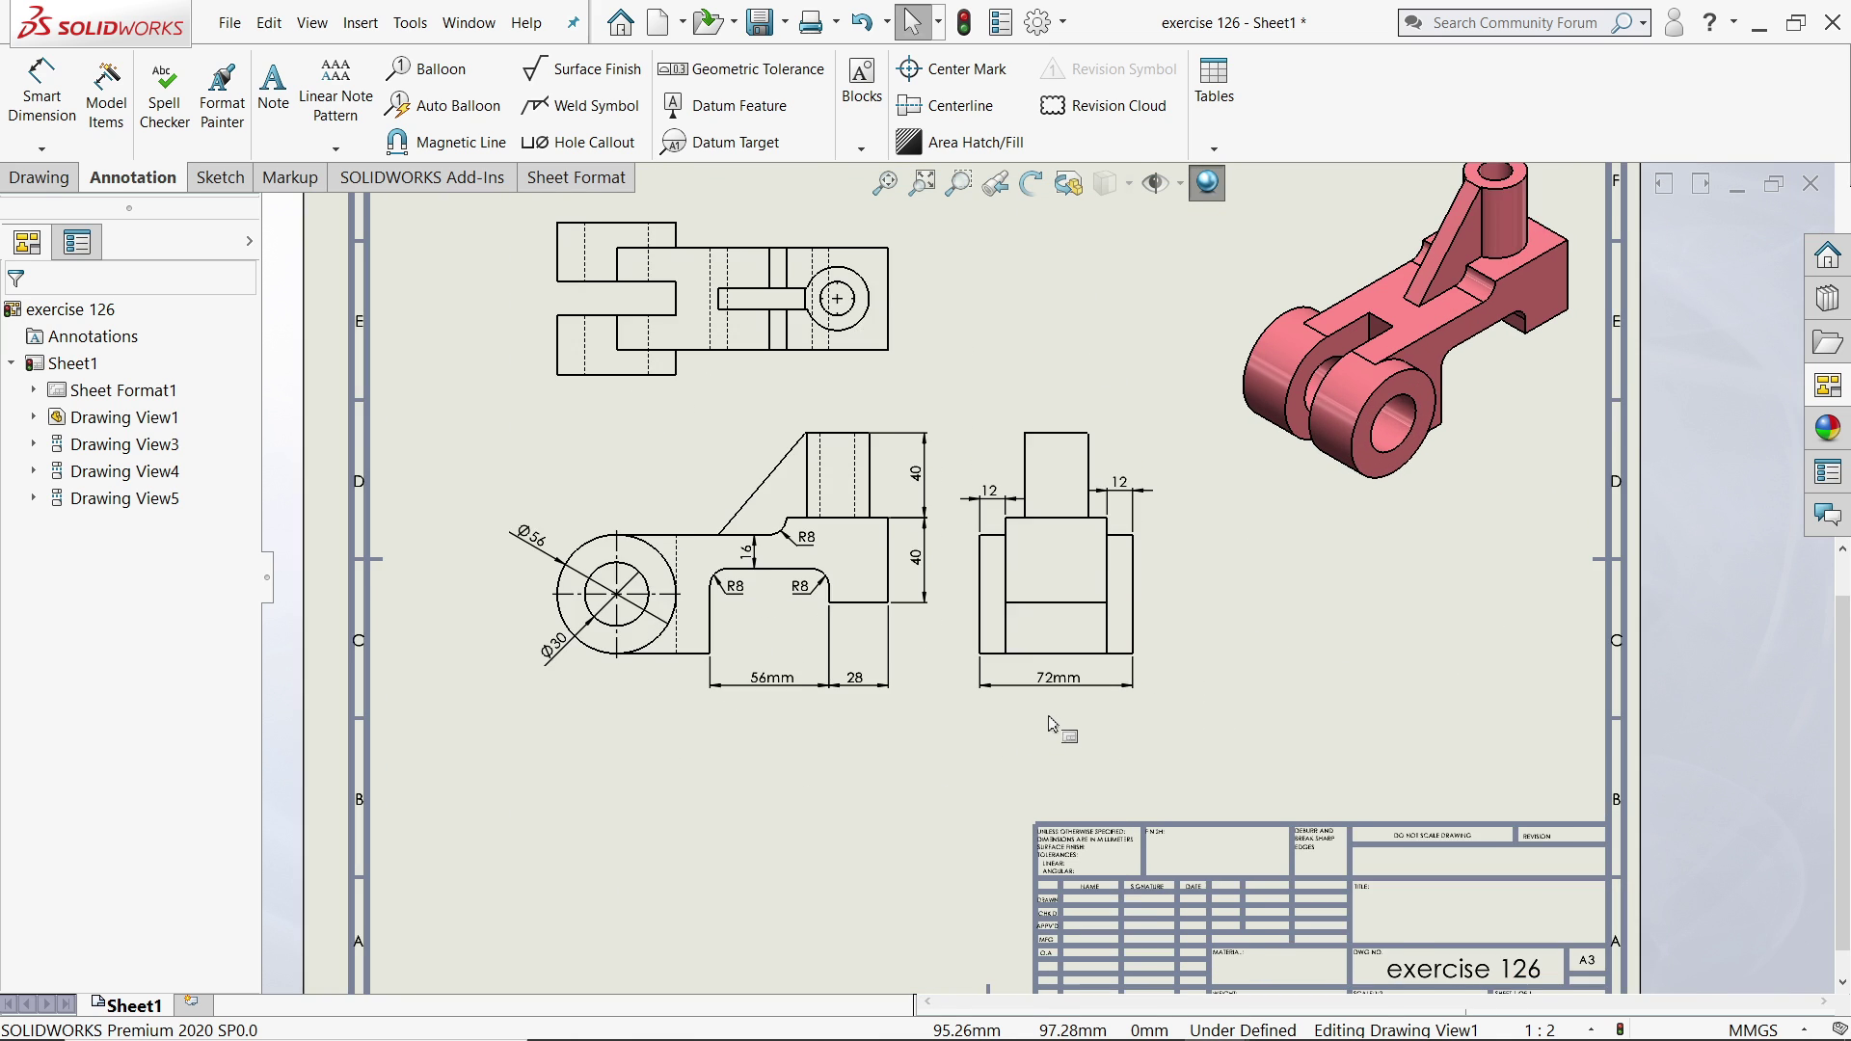
pyautogui.moveTo(1161, 647); pyautogui.dragTo(1166, 647)
pyautogui.moveTo(871, 660)
pyautogui.mouseDown()
pyautogui.moveTo(765, 665)
pyautogui.moveTo(789, 666)
pyautogui.mouseUp()
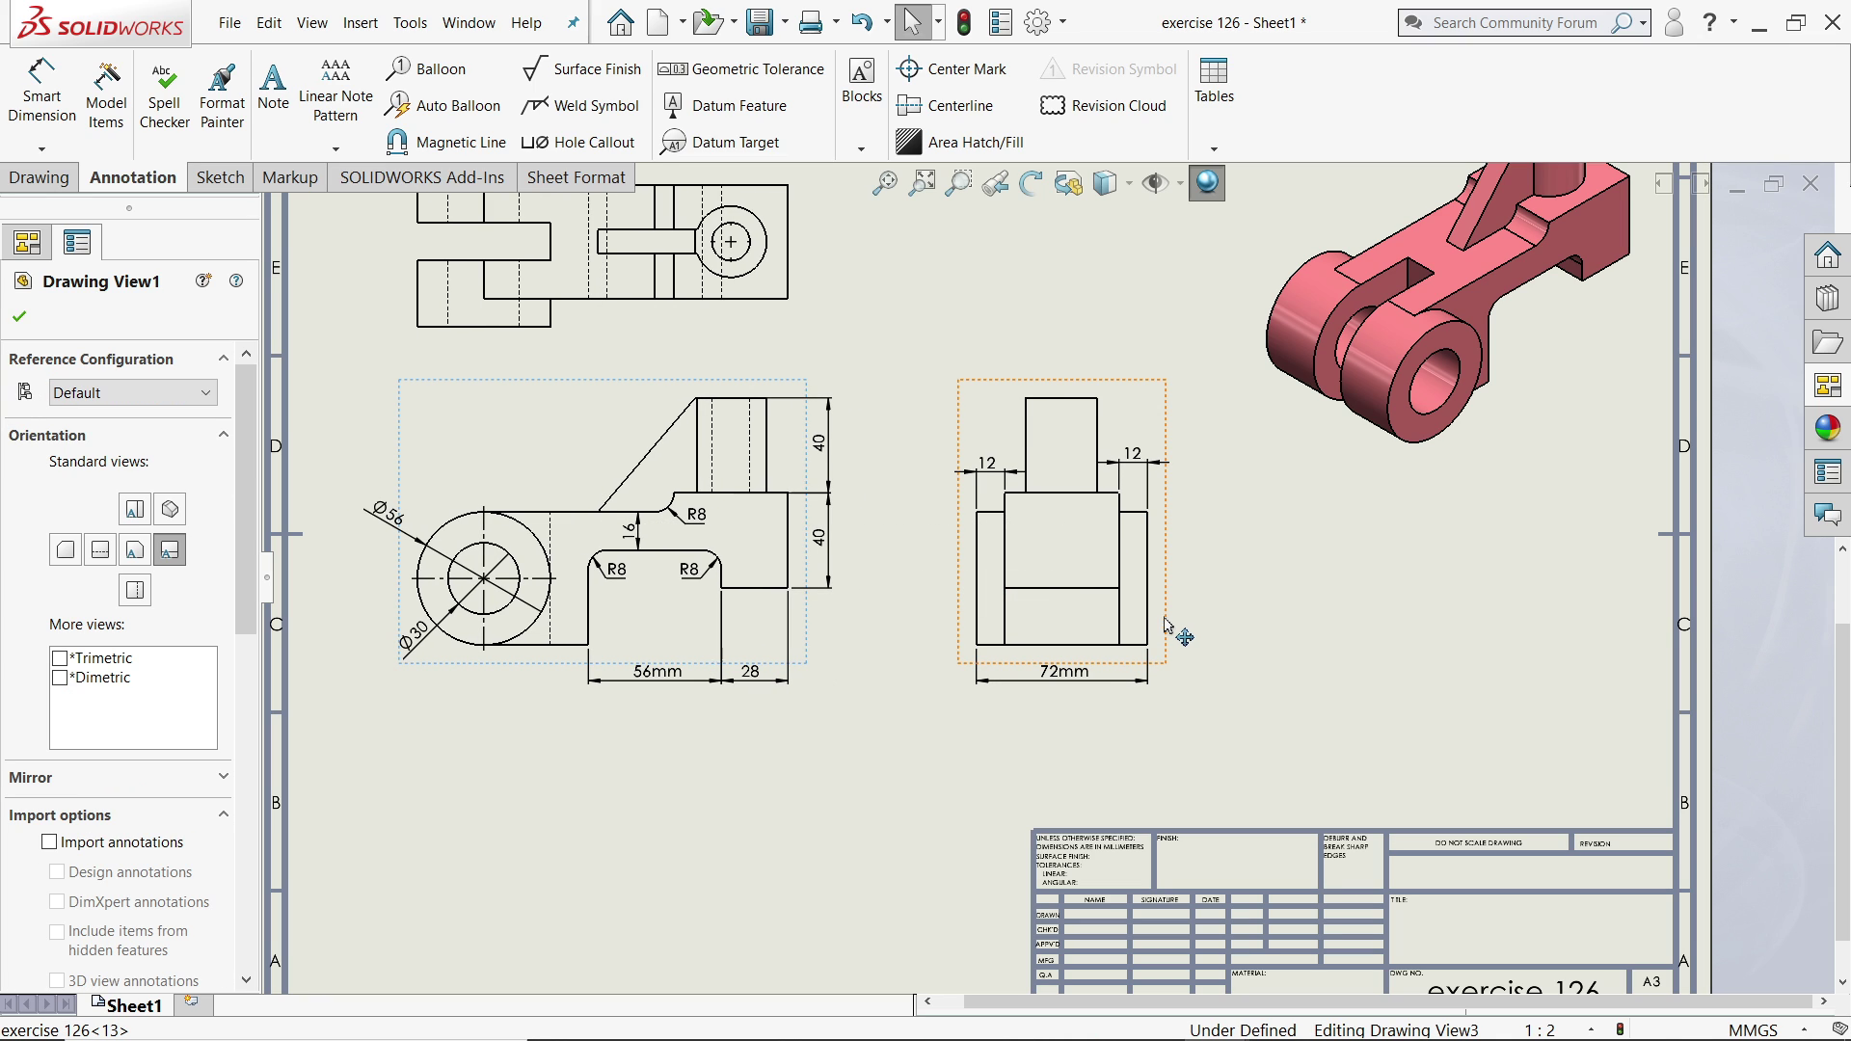
pyautogui.moveTo(1168, 624); pyautogui.dragTo(1091, 625)
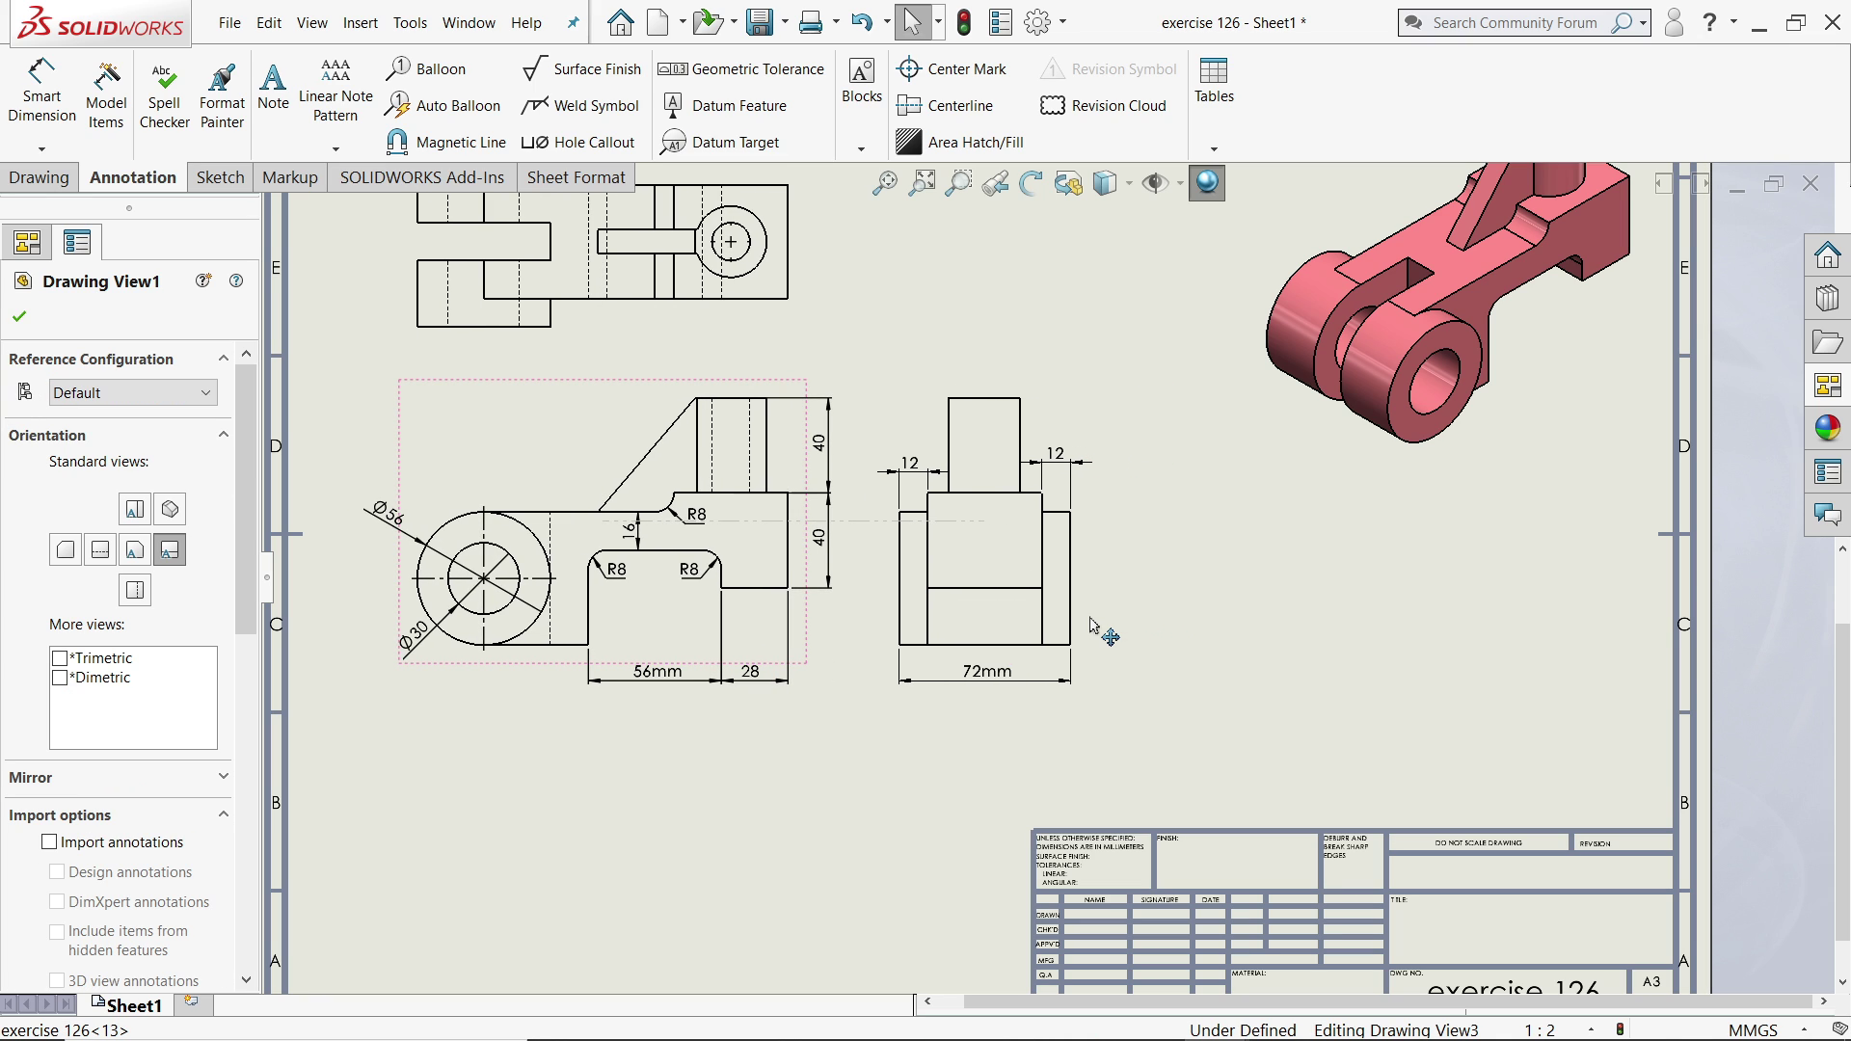
# Cut section A-A with a vertical line through the side view and place it right at 1:1.5.
pyautogui.click(19, 316)
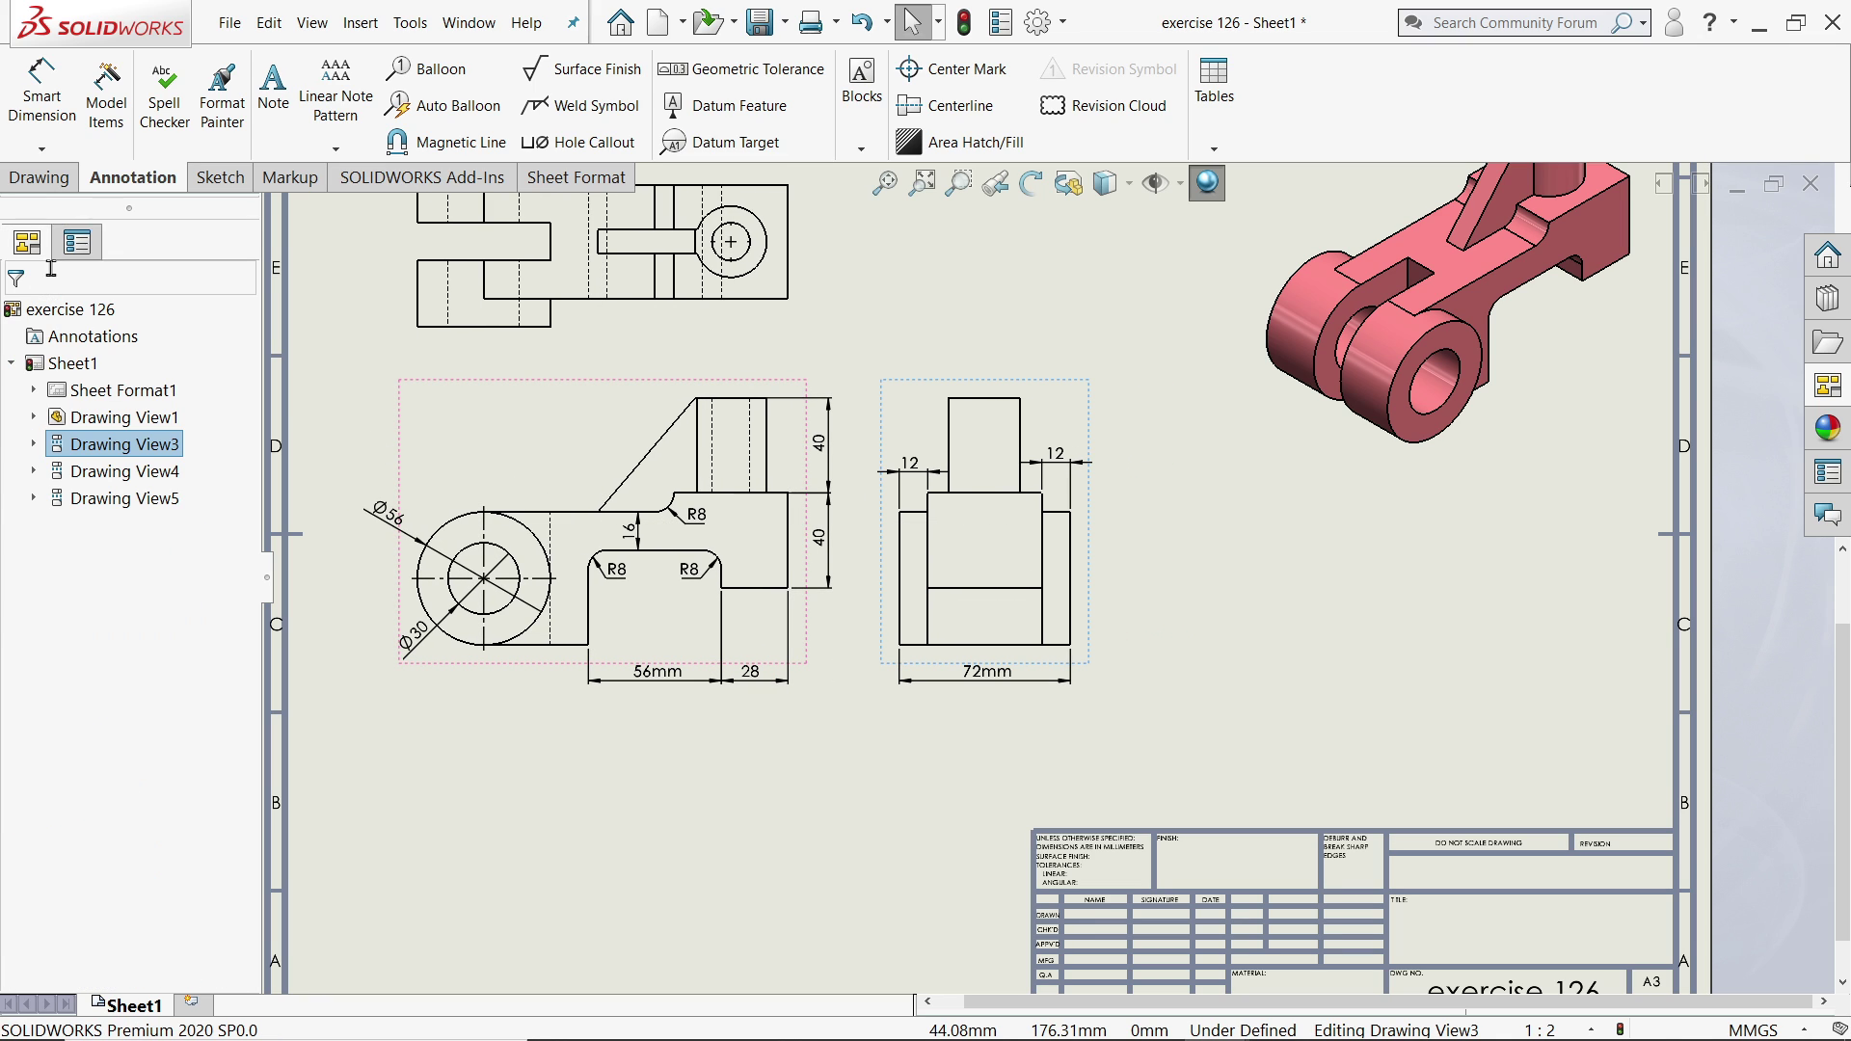
pyautogui.click(50, 183)
pyautogui.click(217, 101)
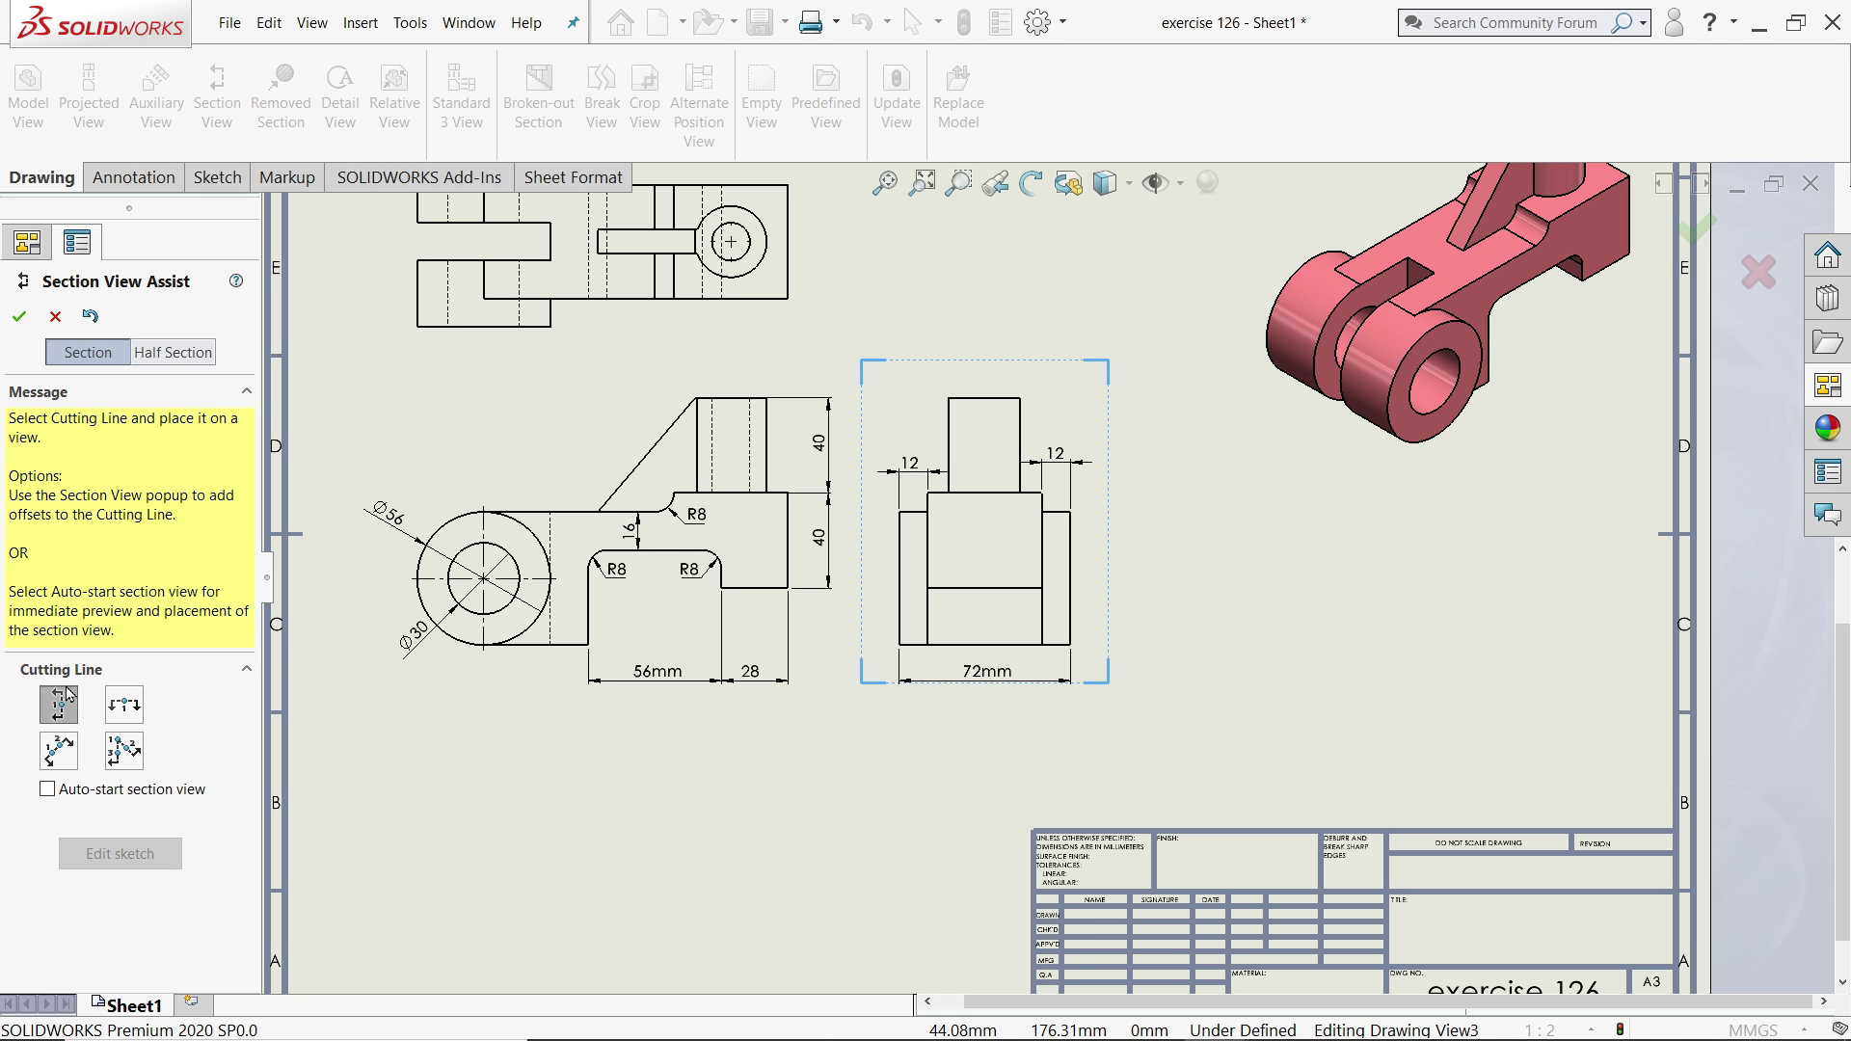
pyautogui.click(985, 588)
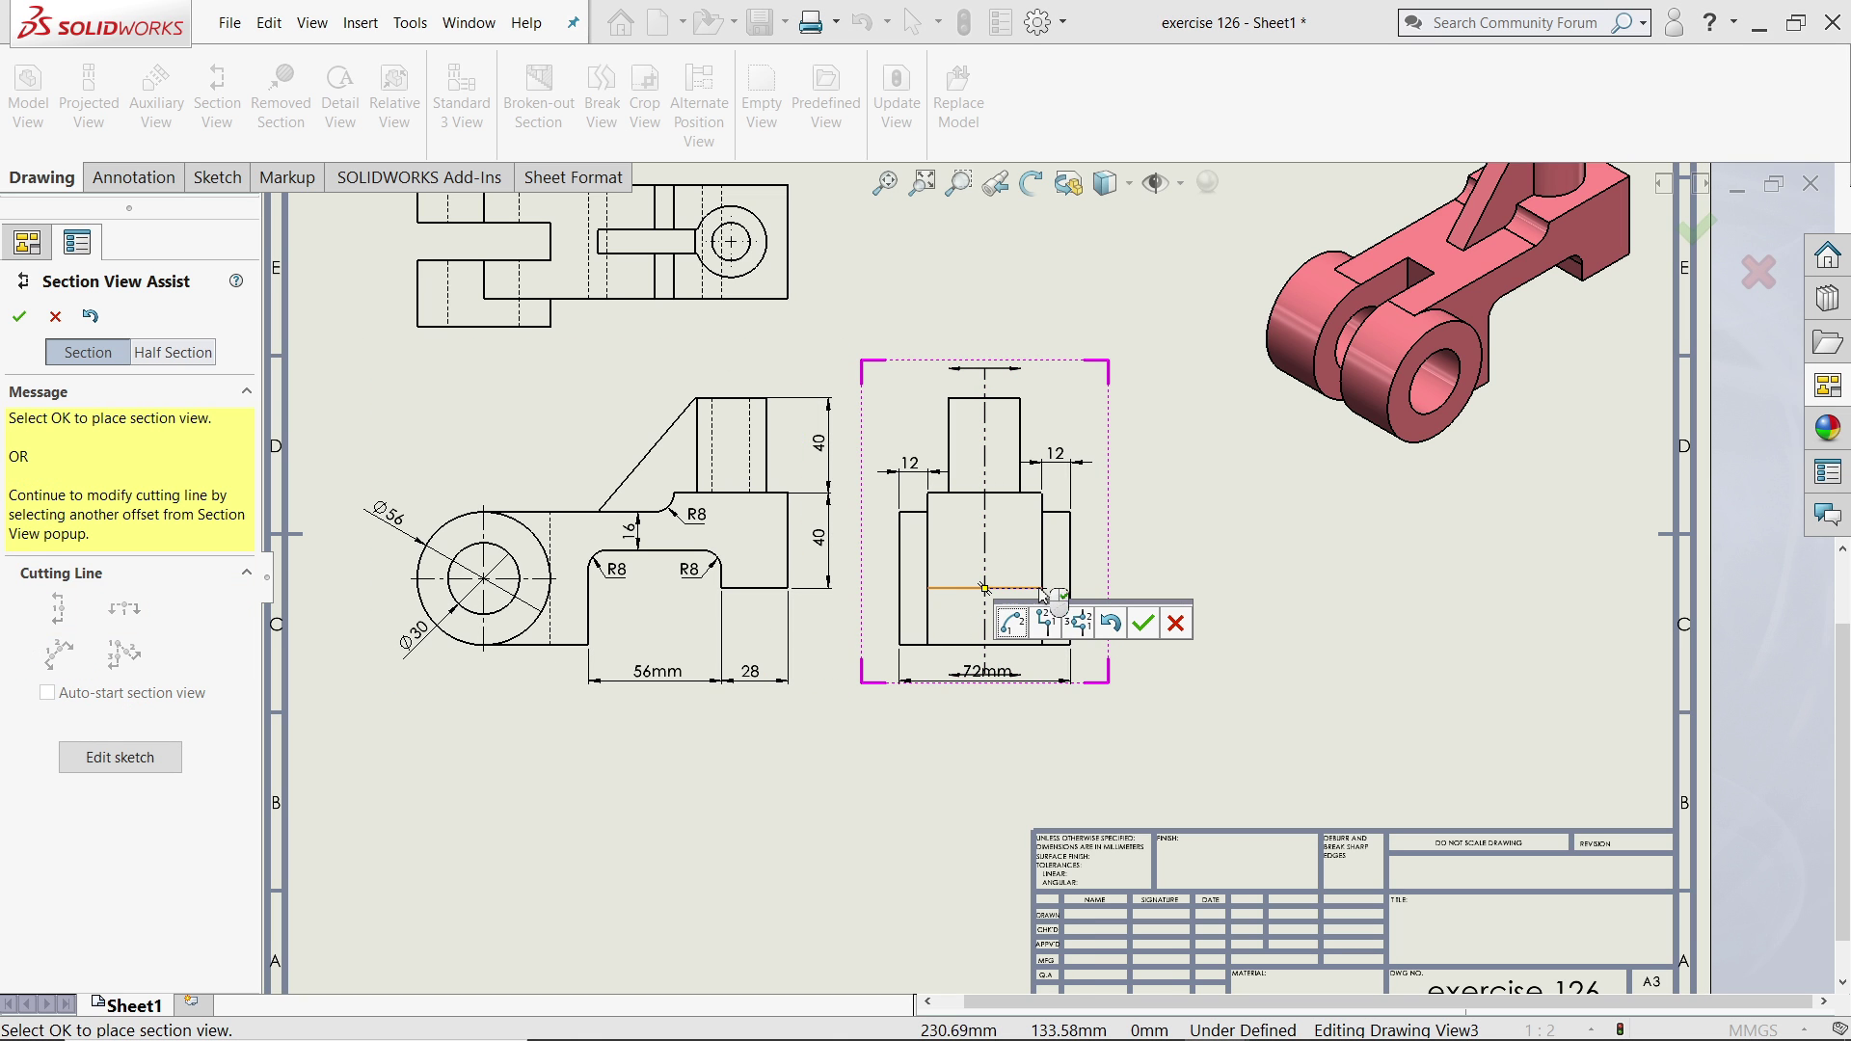
pyautogui.click(1144, 626)
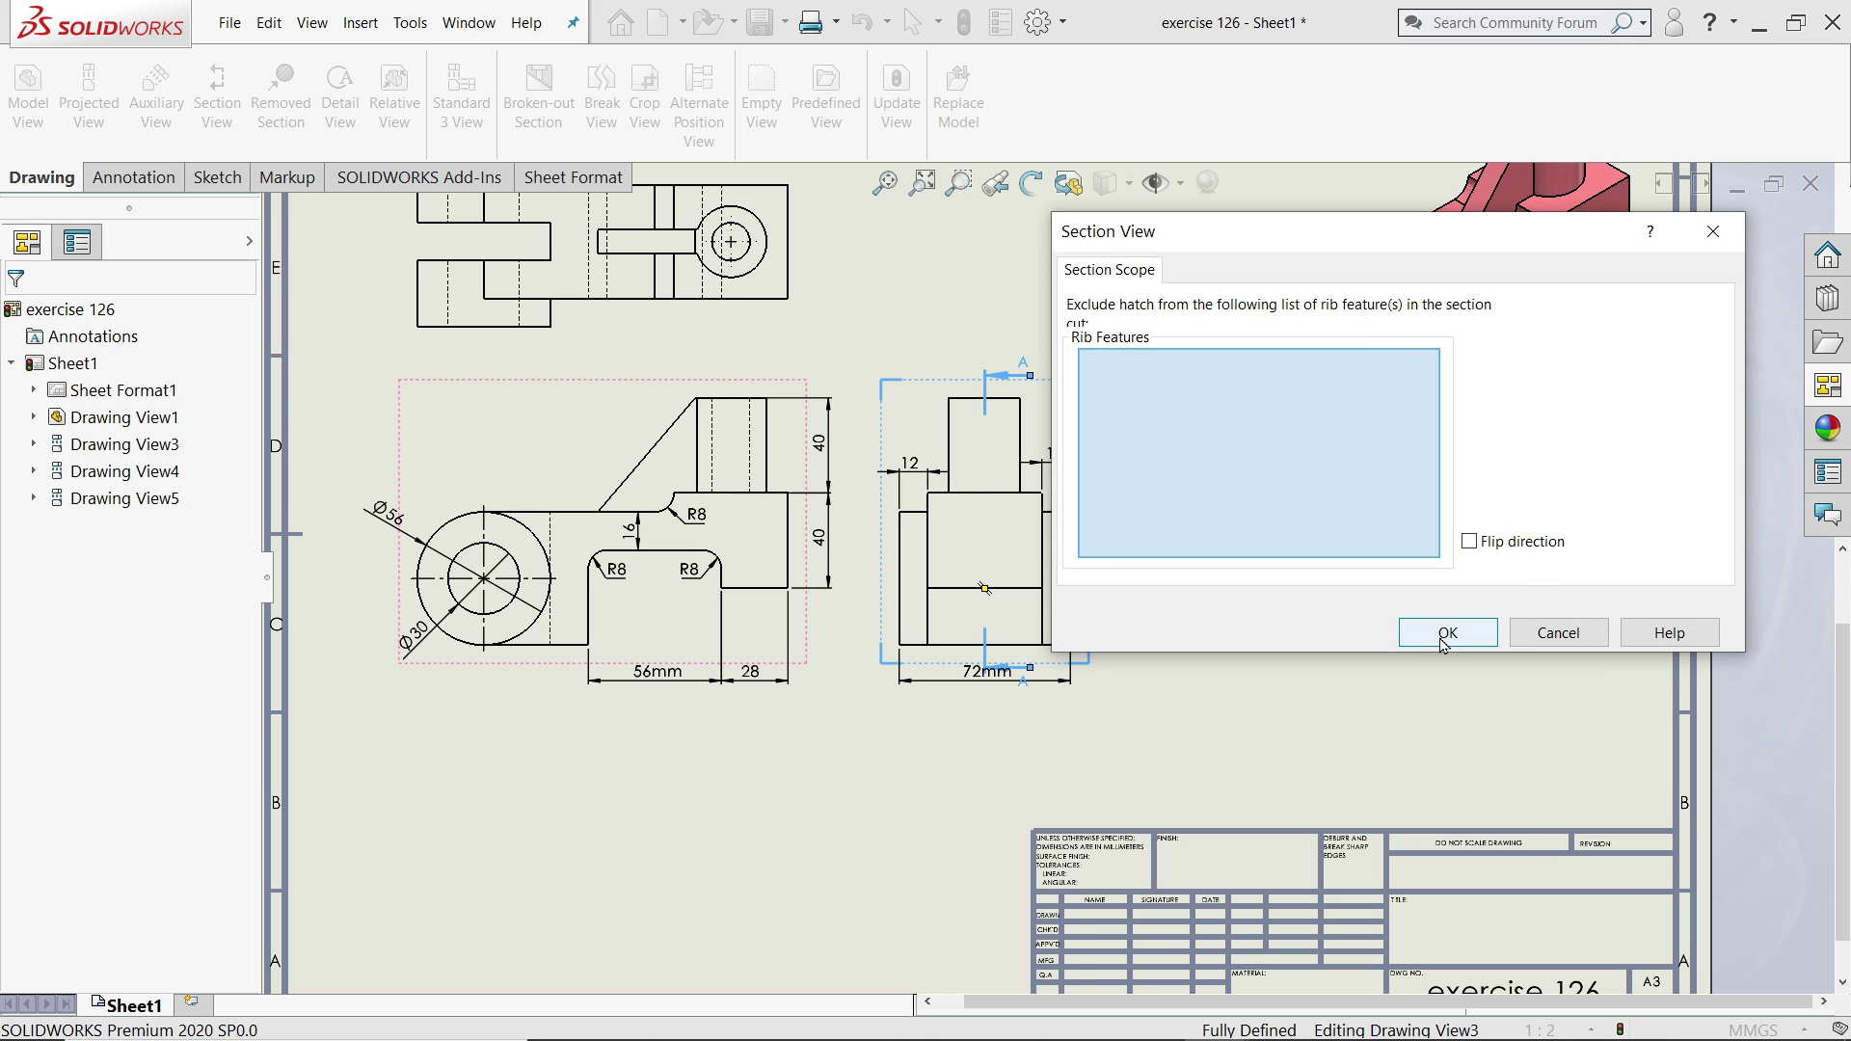
pyautogui.click(1442, 641)
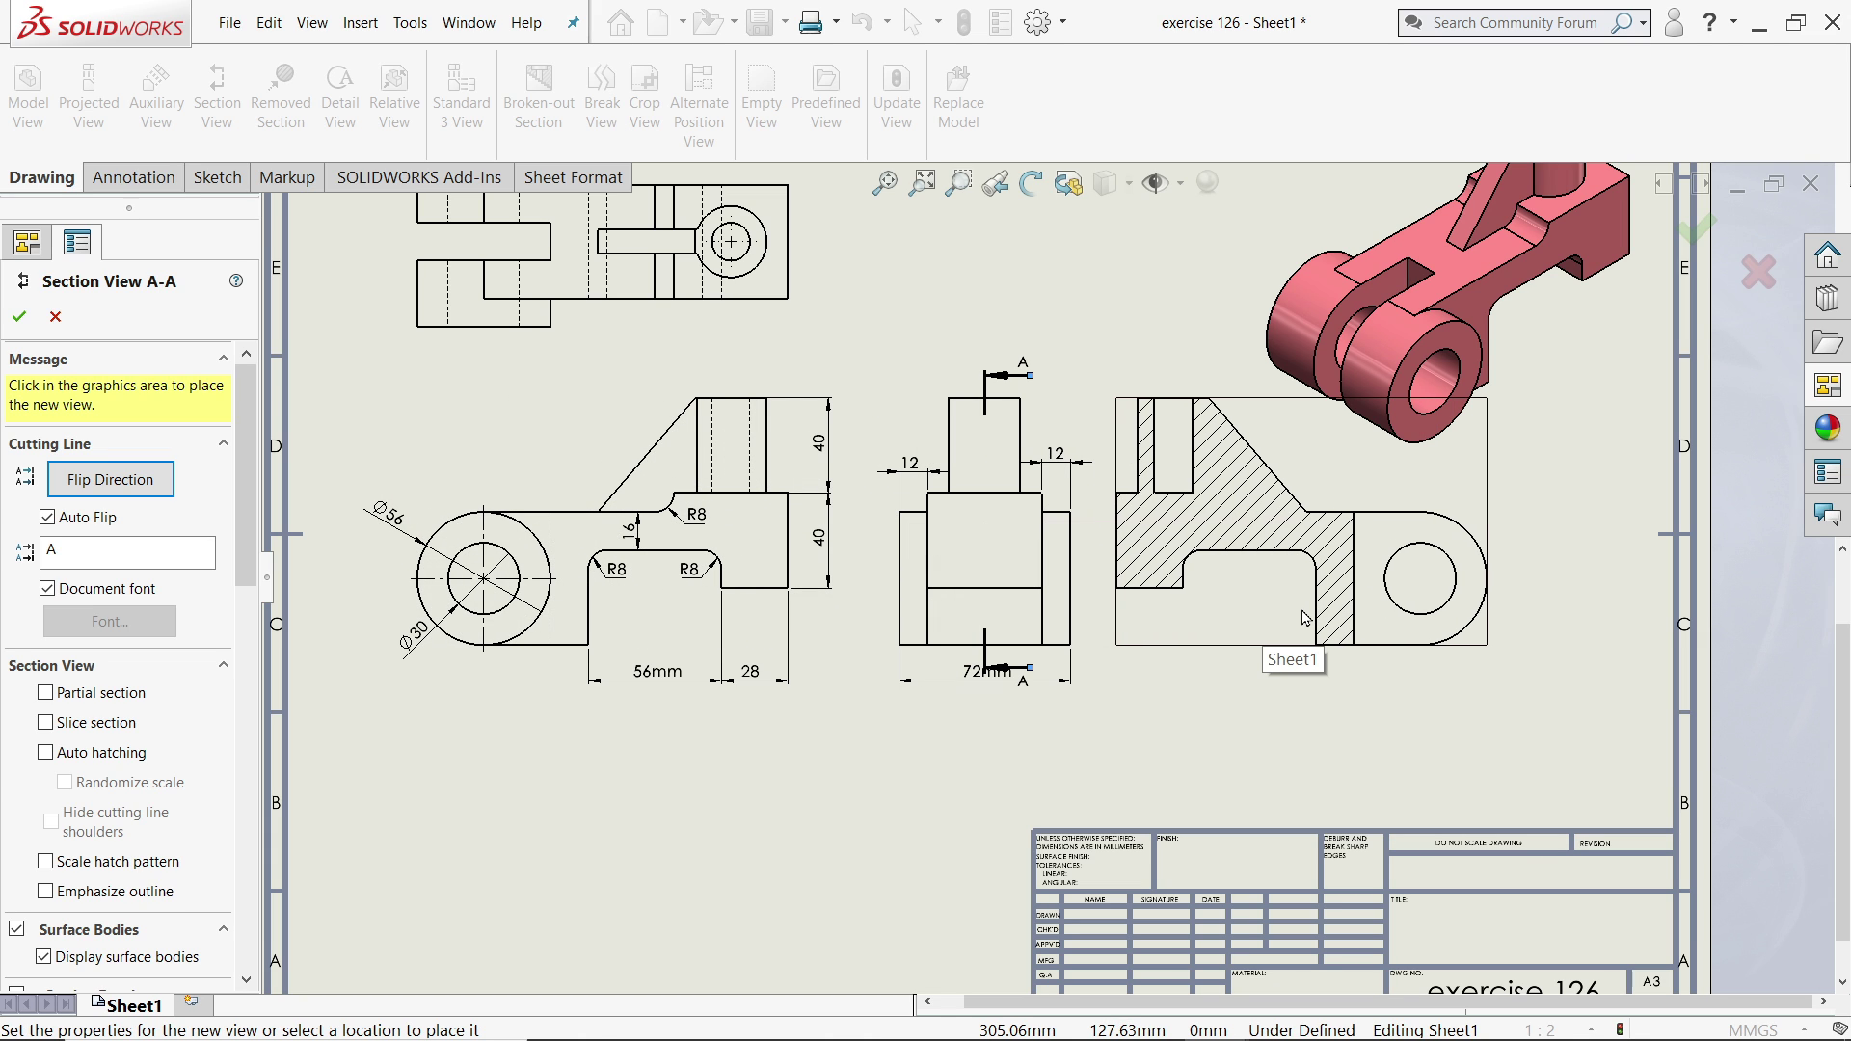
pyautogui.click(1323, 618)
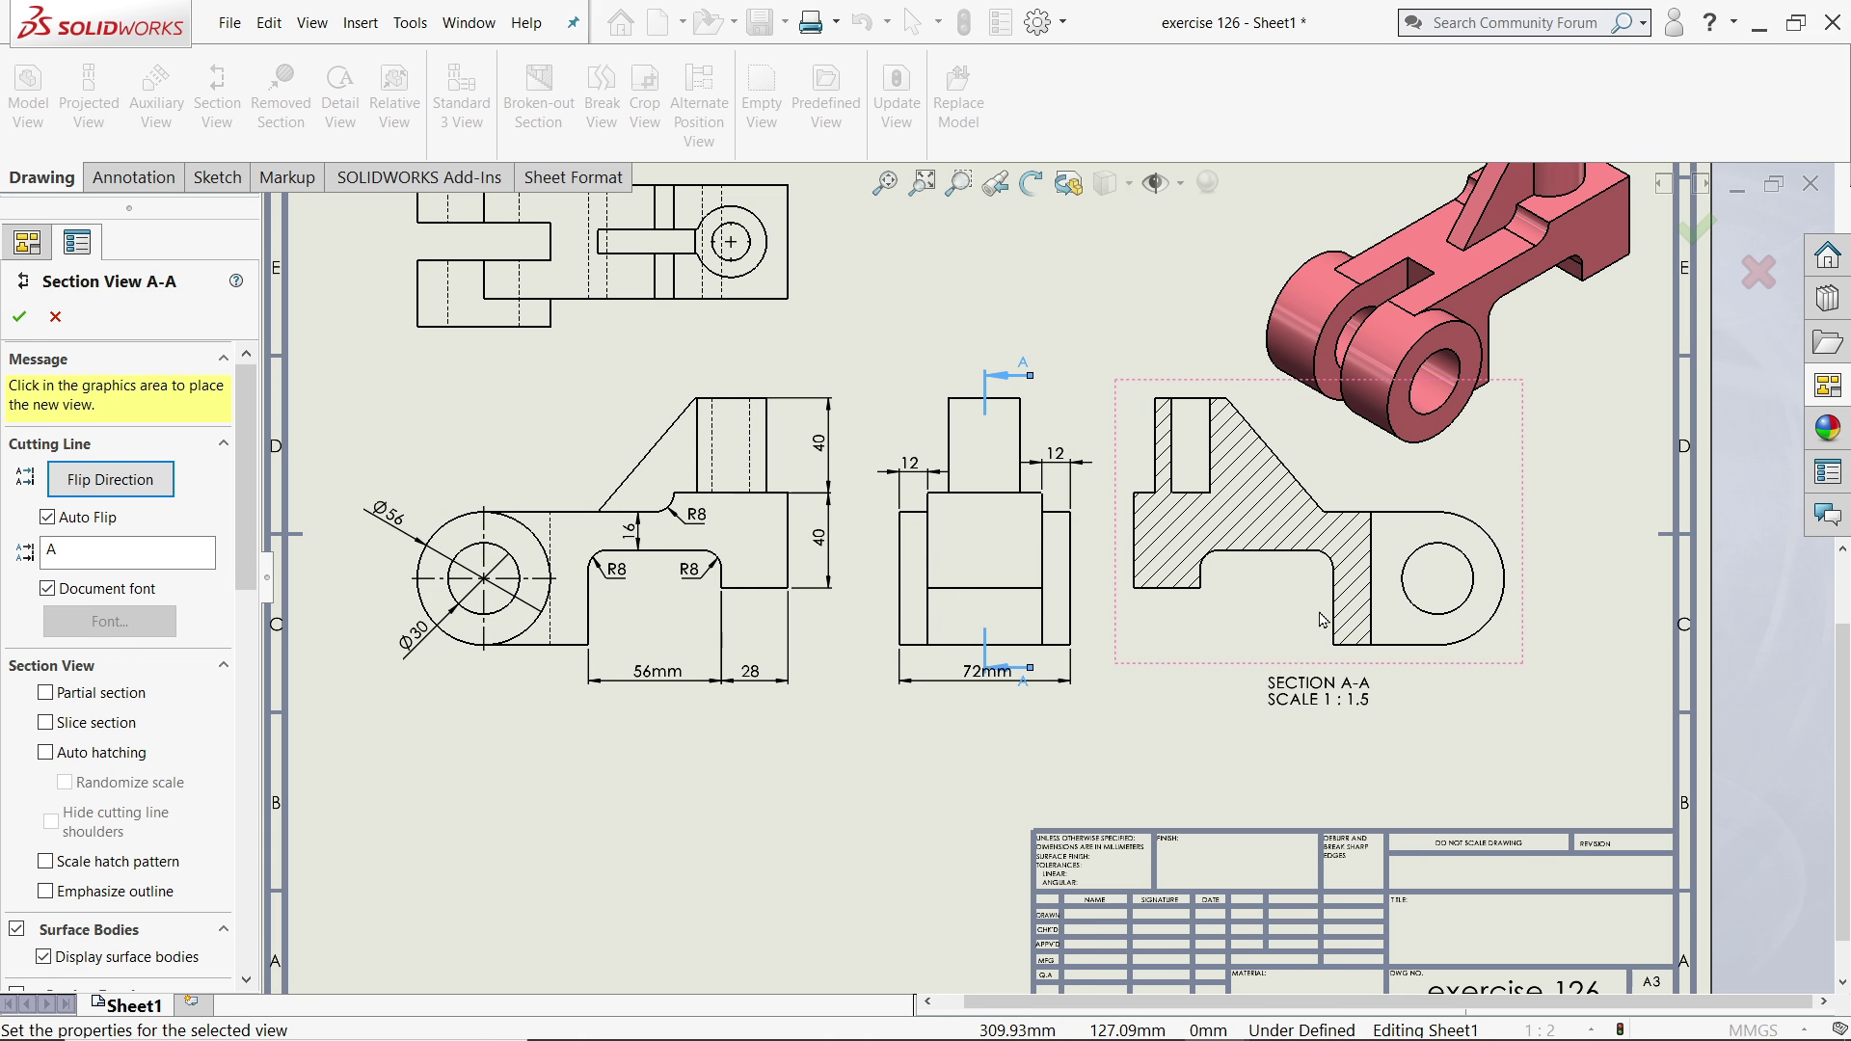
pyautogui.click(19, 316)
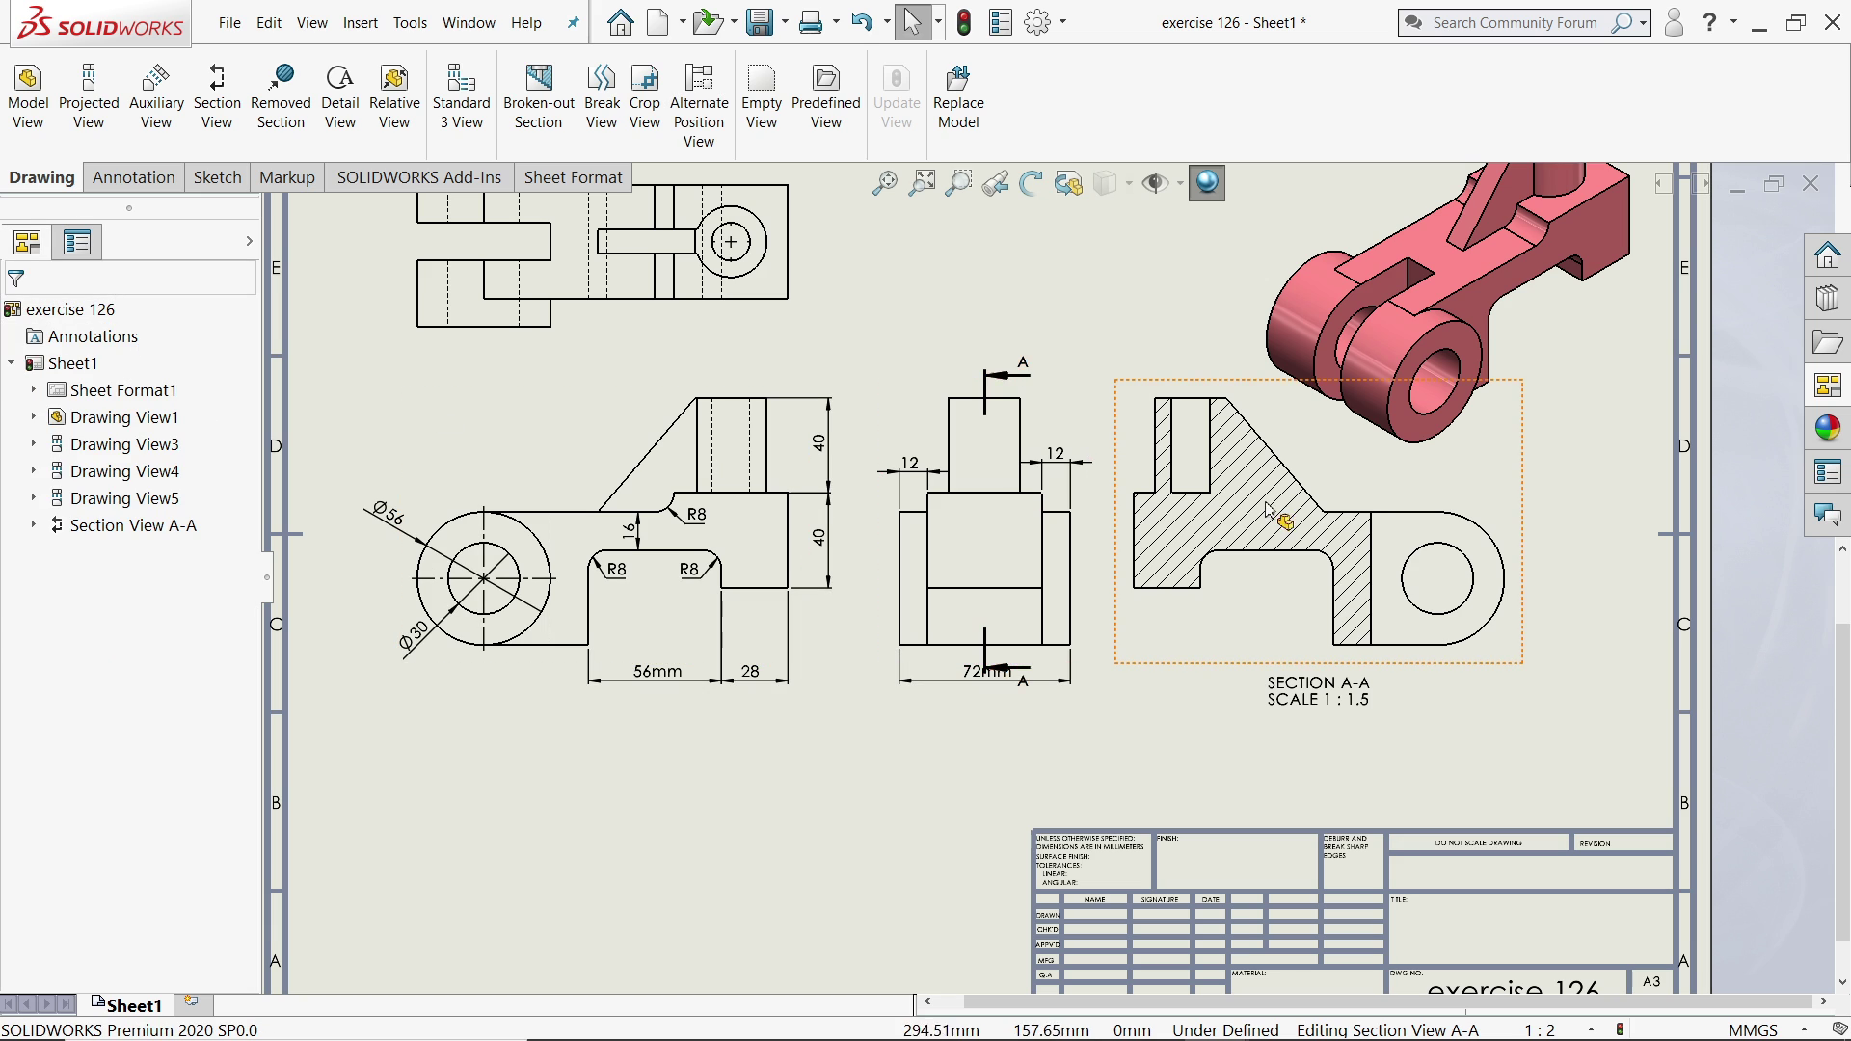
pyautogui.scroll(2, 974, 617)
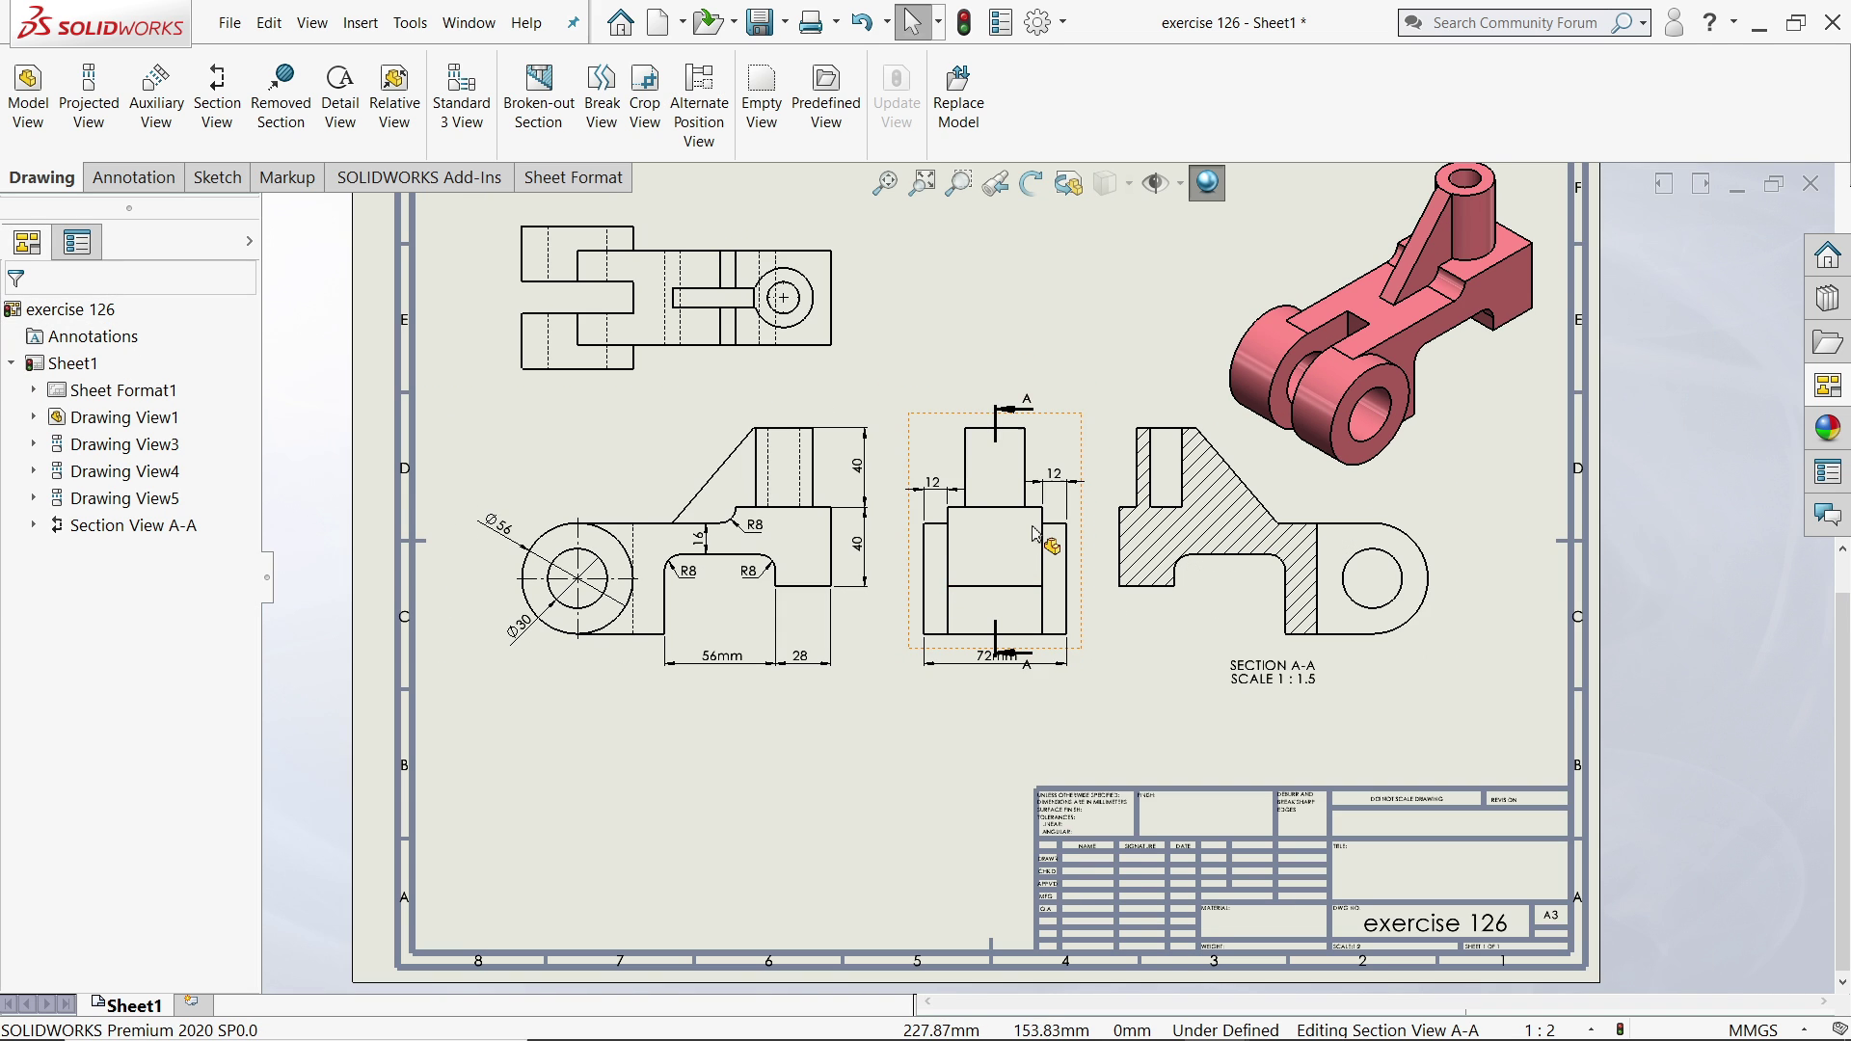
pyautogui.scroll(-3, 1038, 533)
pyautogui.scroll(-2, 1234, 487)
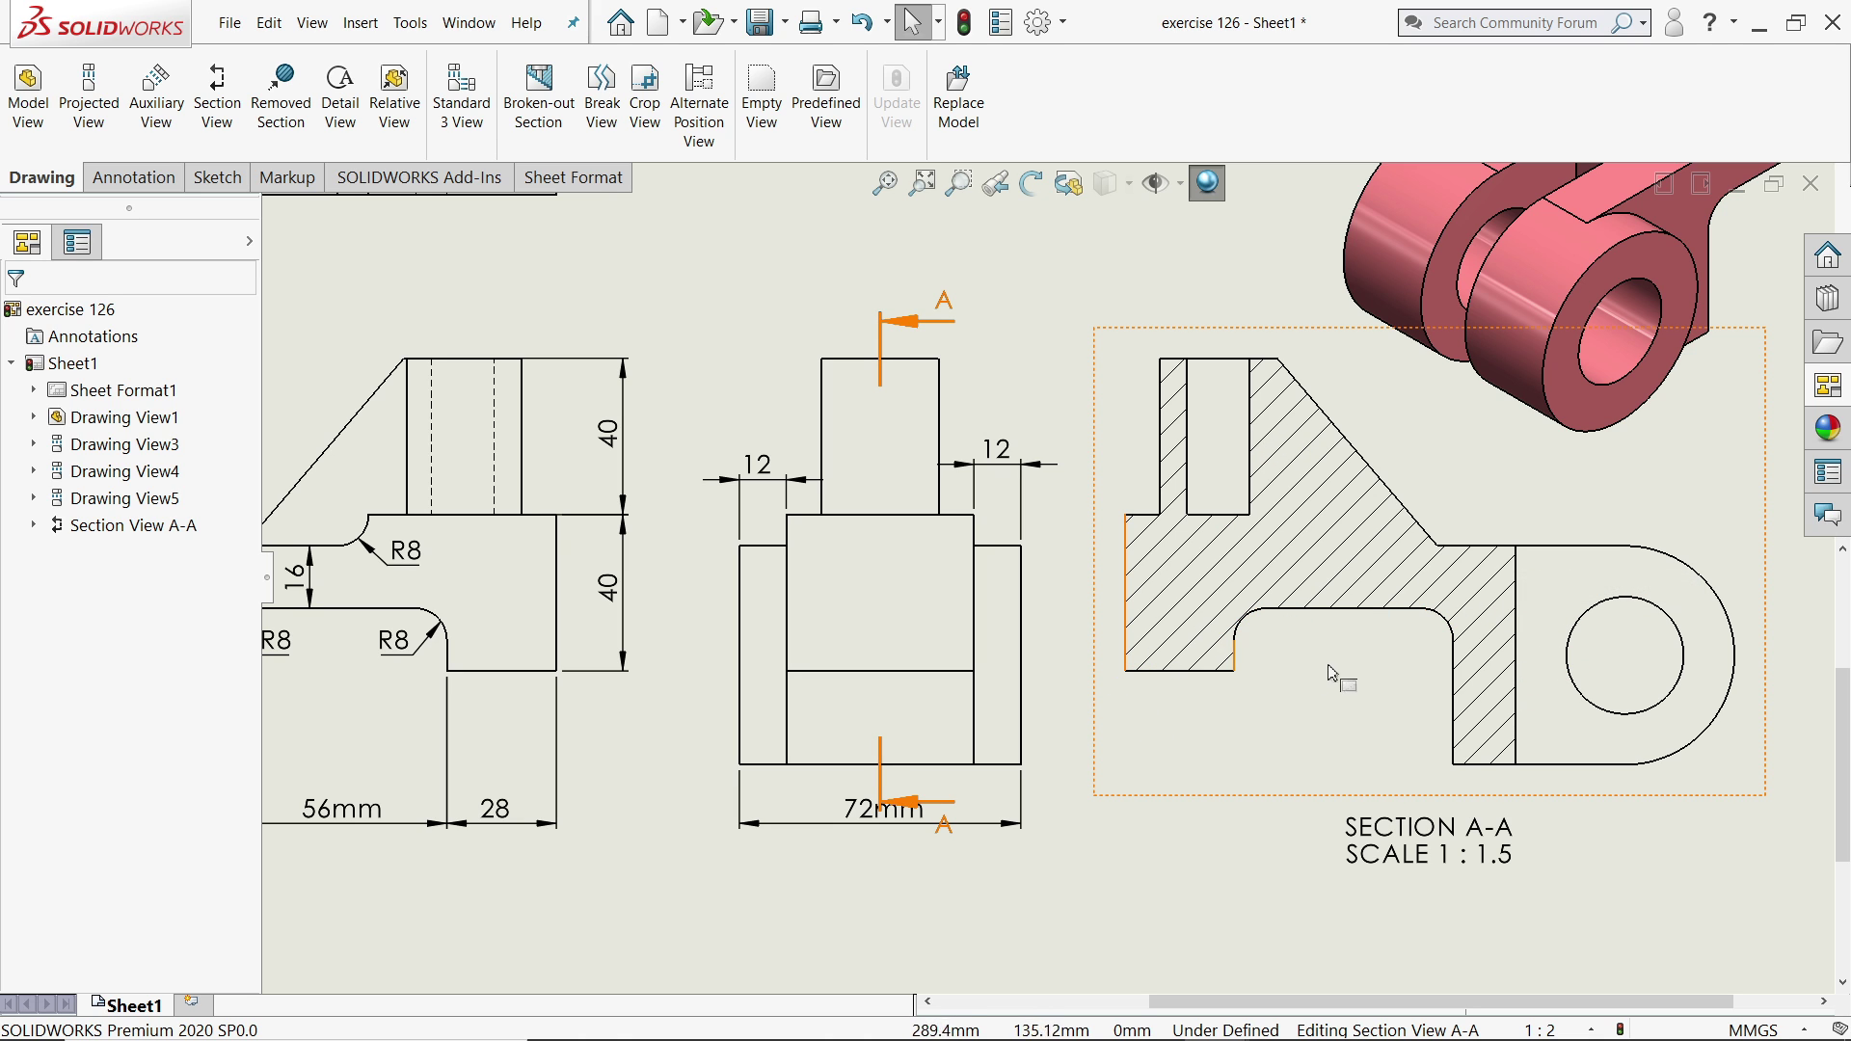
# Add a 40.00 height dimension left of the slot and a Ø16.00 width above it.
pyautogui.scroll(5, 1288, 648)
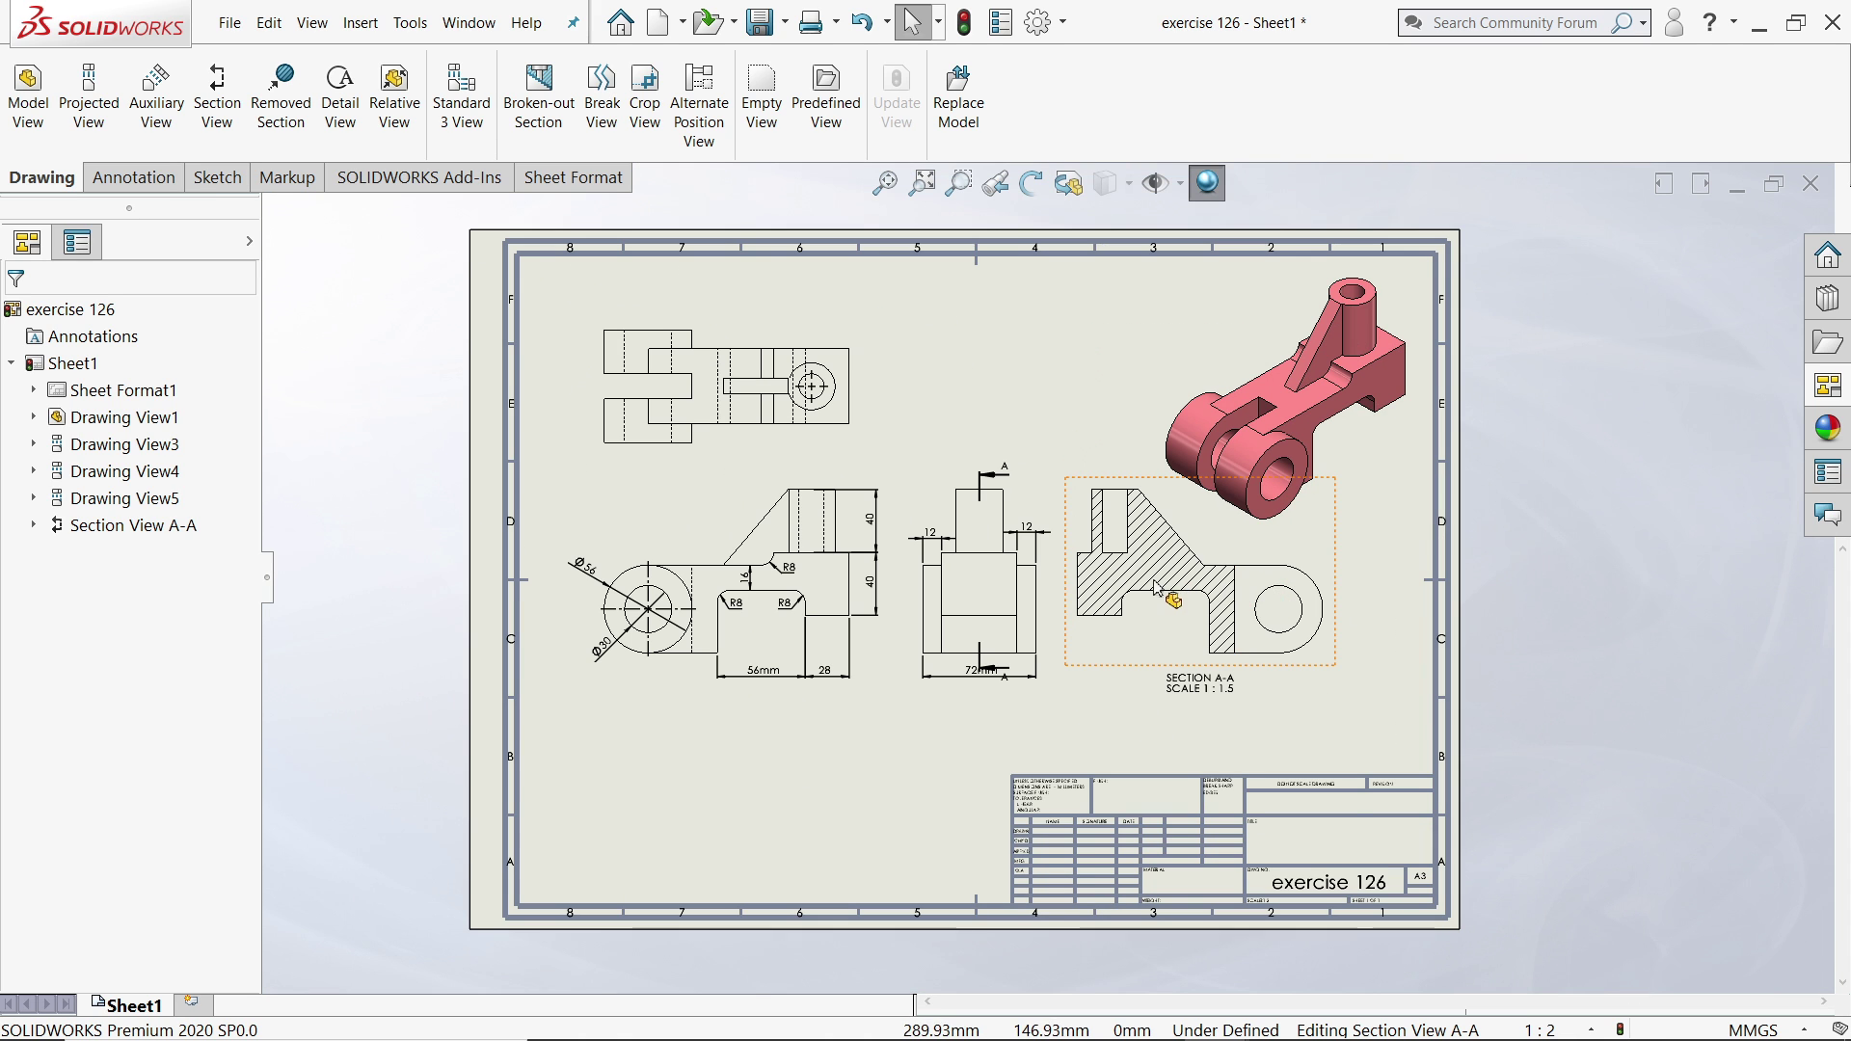
pyautogui.scroll(-5, 1156, 588)
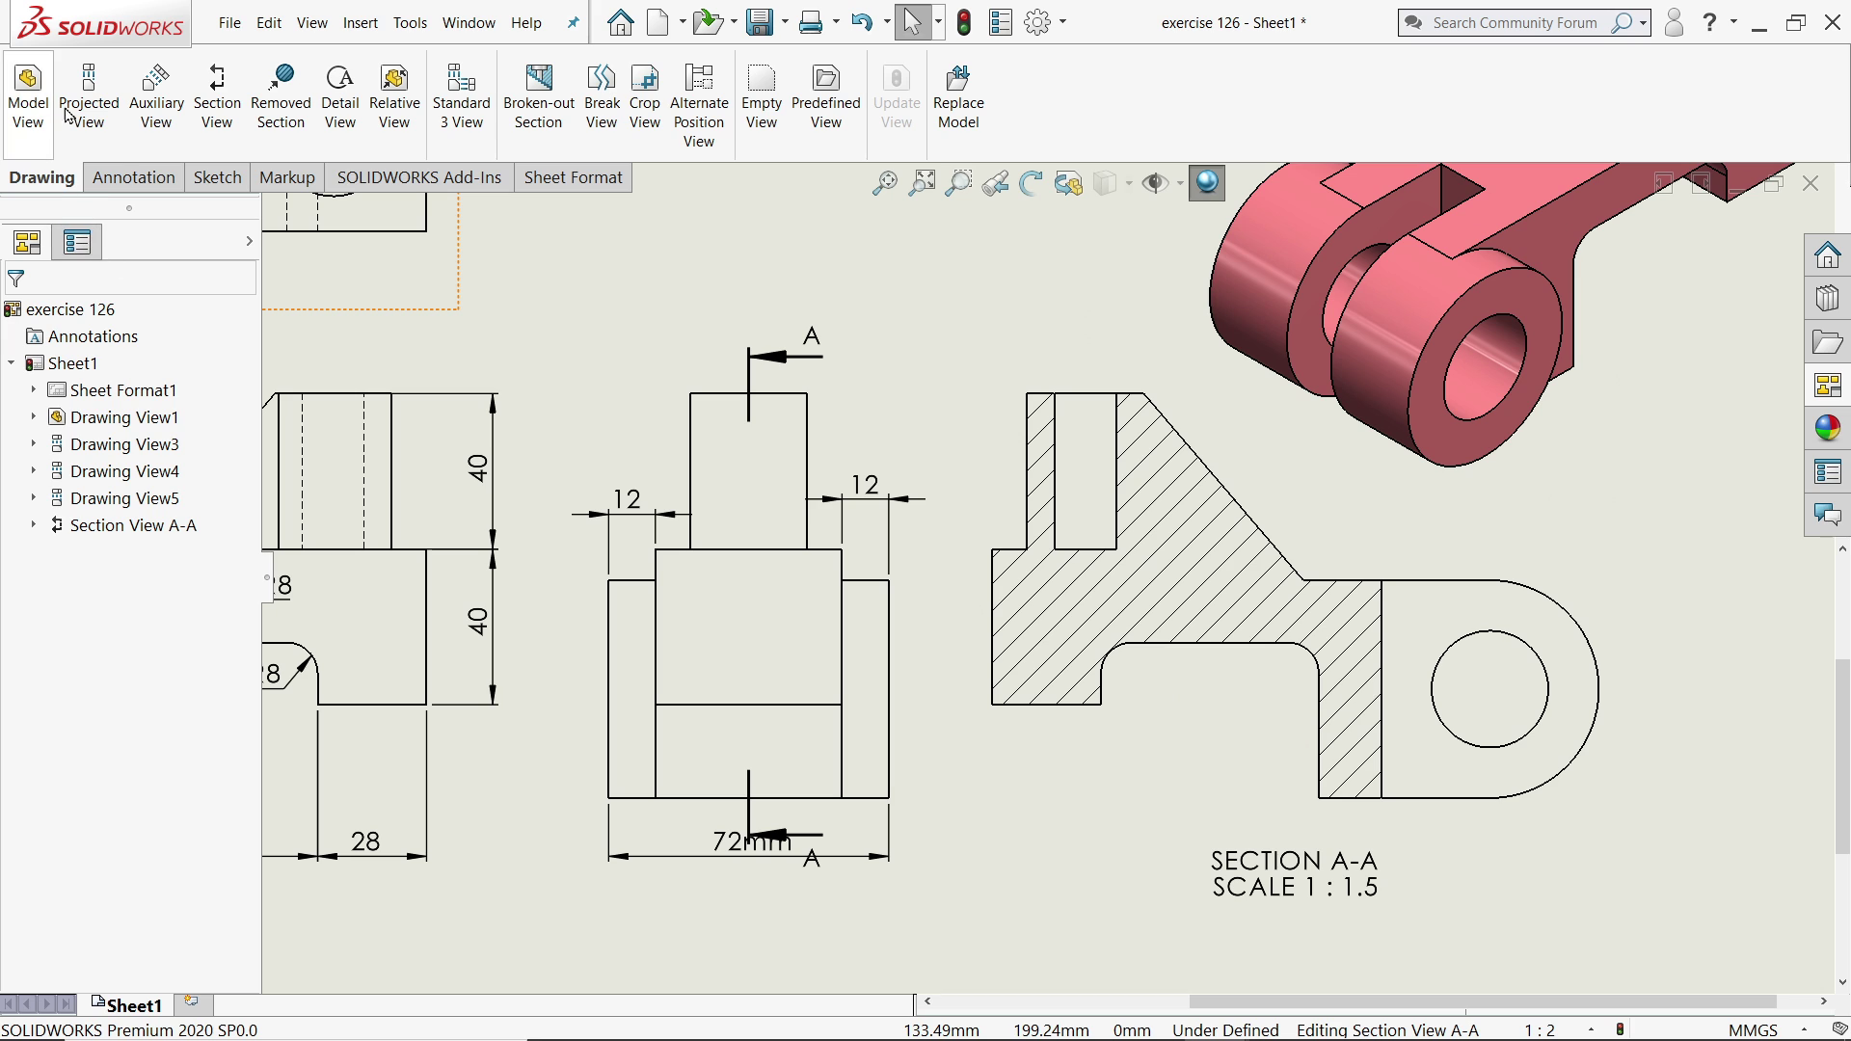
pyautogui.click(133, 178)
pyautogui.click(42, 95)
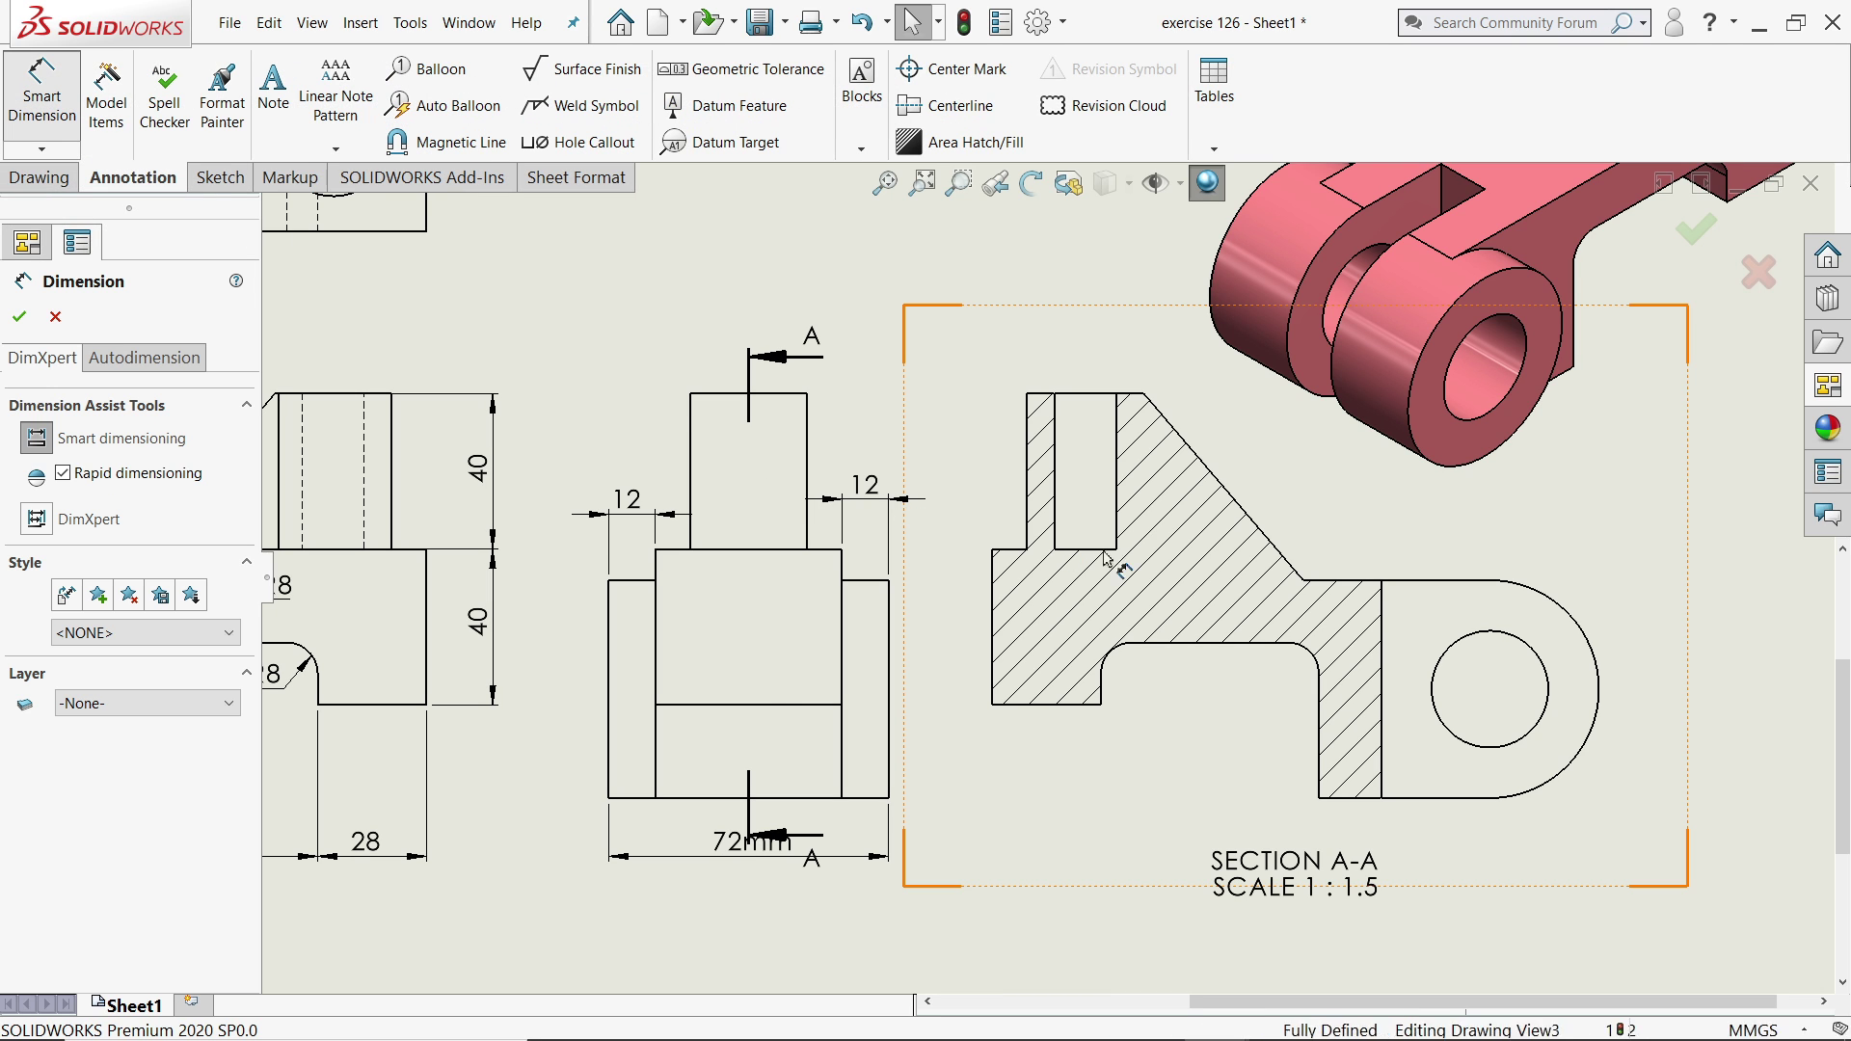
pyautogui.scroll(-2, 1446, 690)
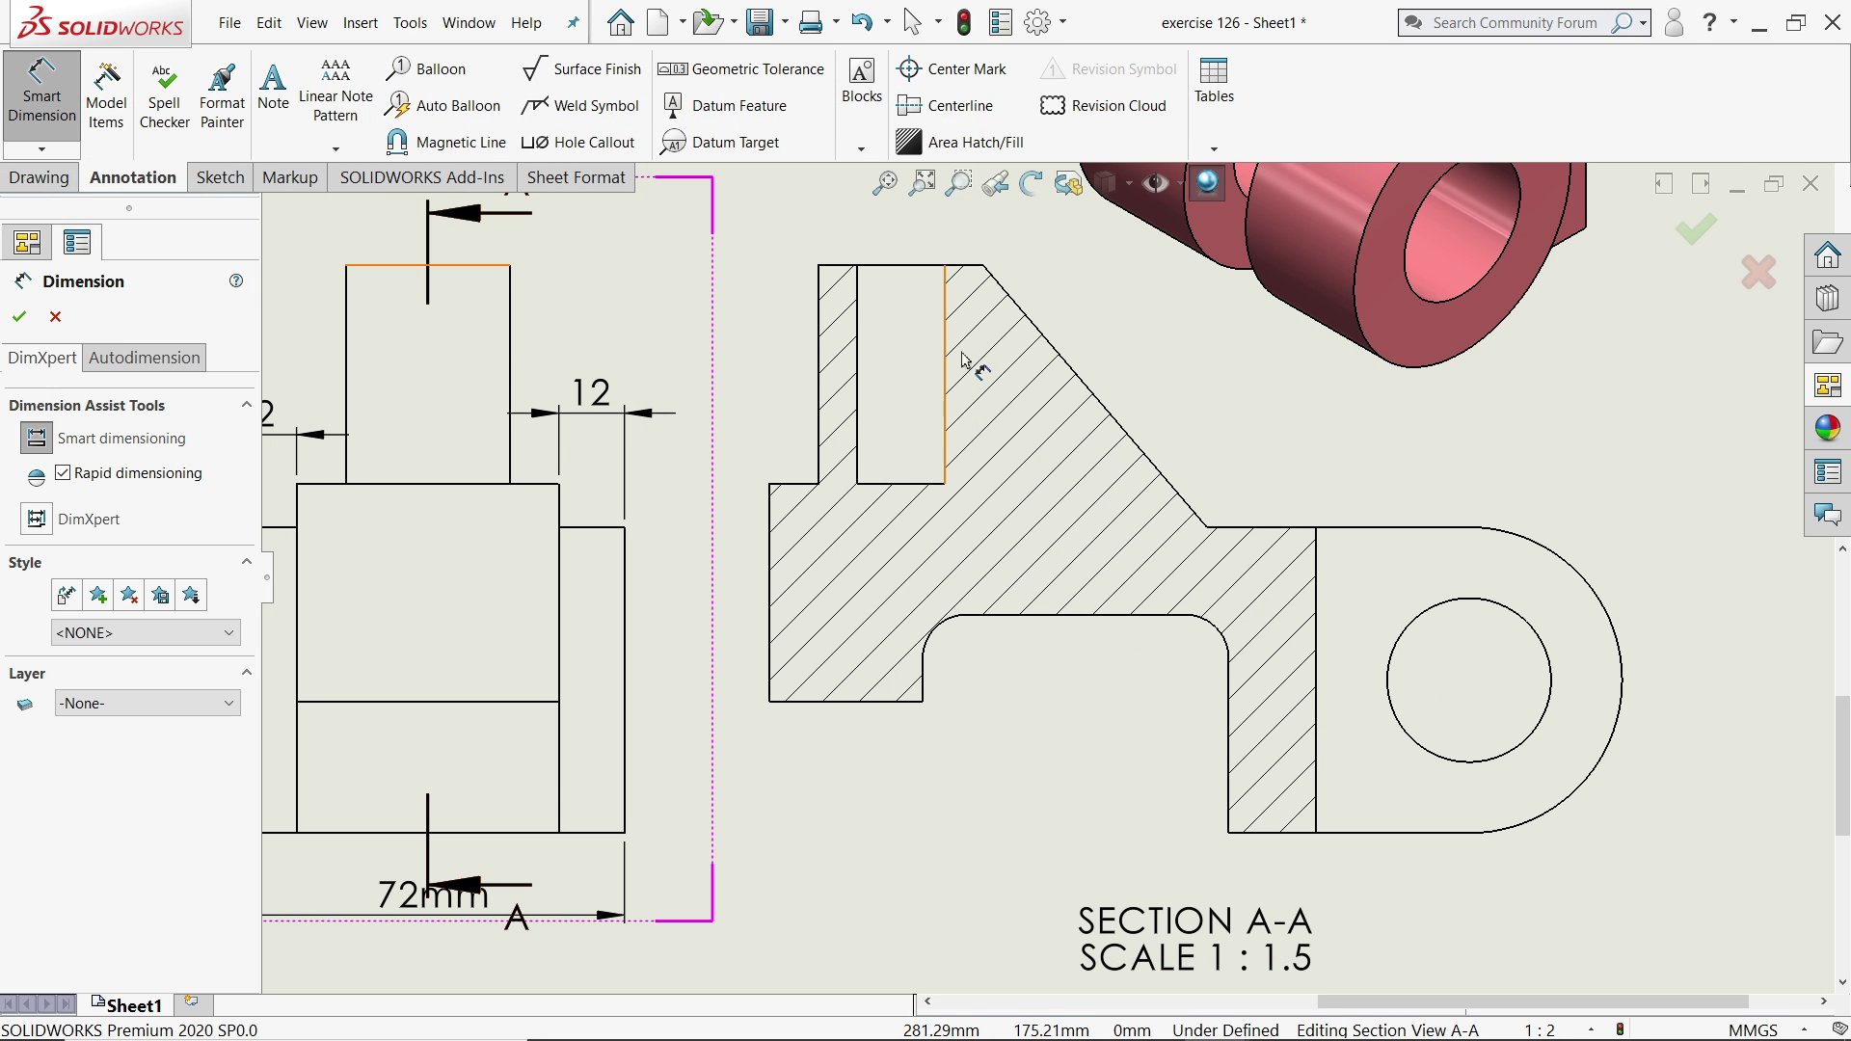
pyautogui.scroll(3, 958, 301)
pyautogui.scroll(-4, 967, 431)
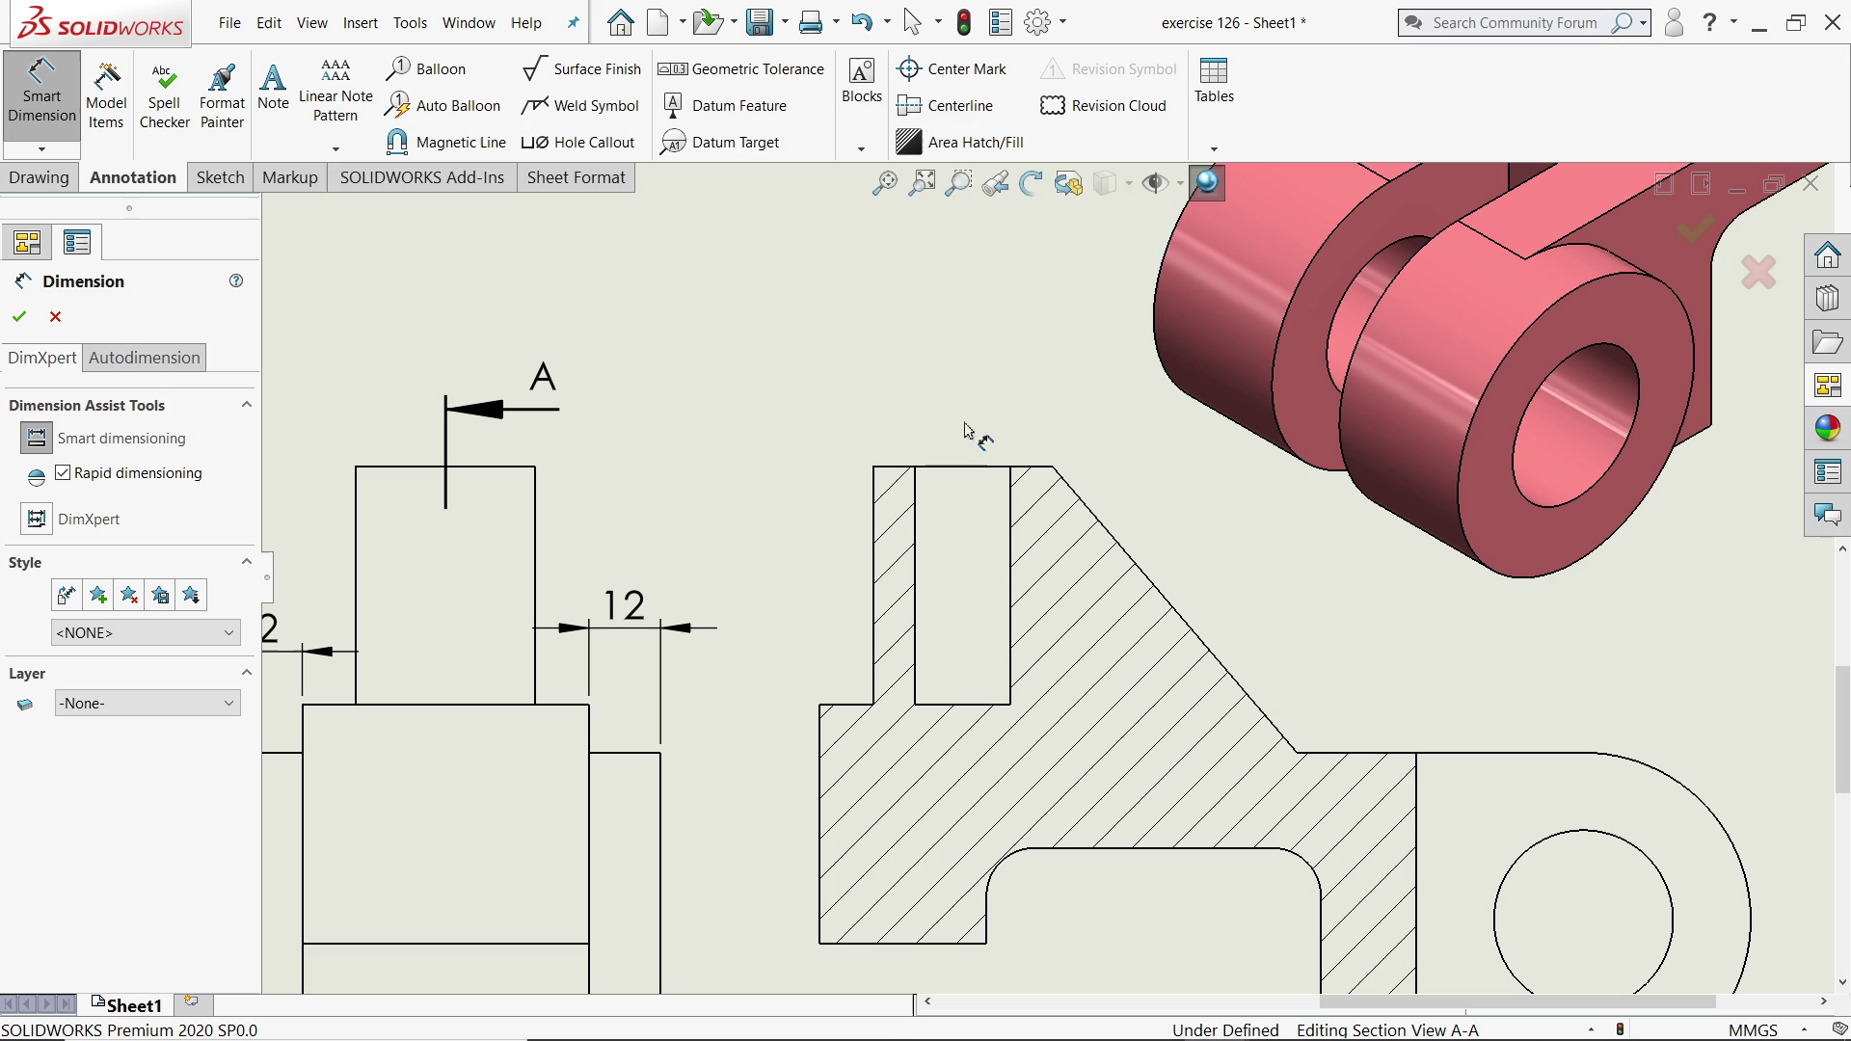
pyautogui.click(915, 607)
pyautogui.click(782, 617)
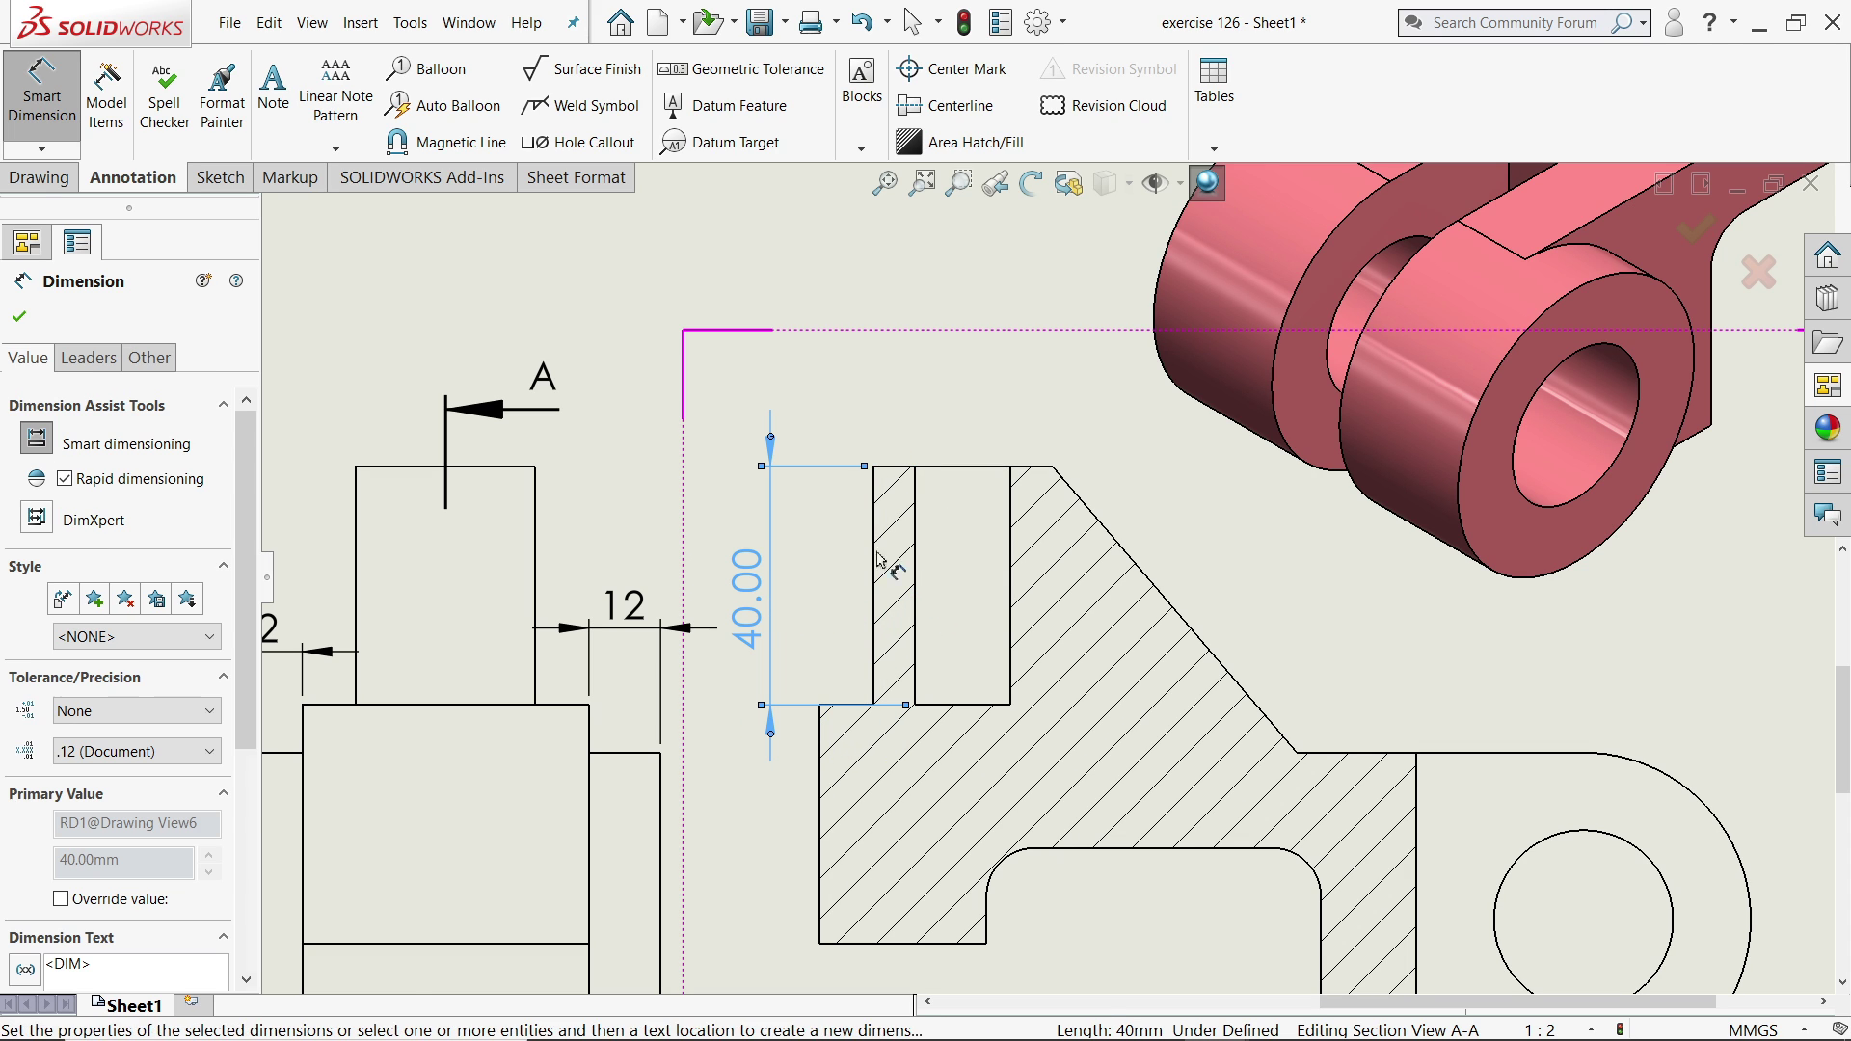
pyautogui.click(915, 496)
pyautogui.click(1011, 487)
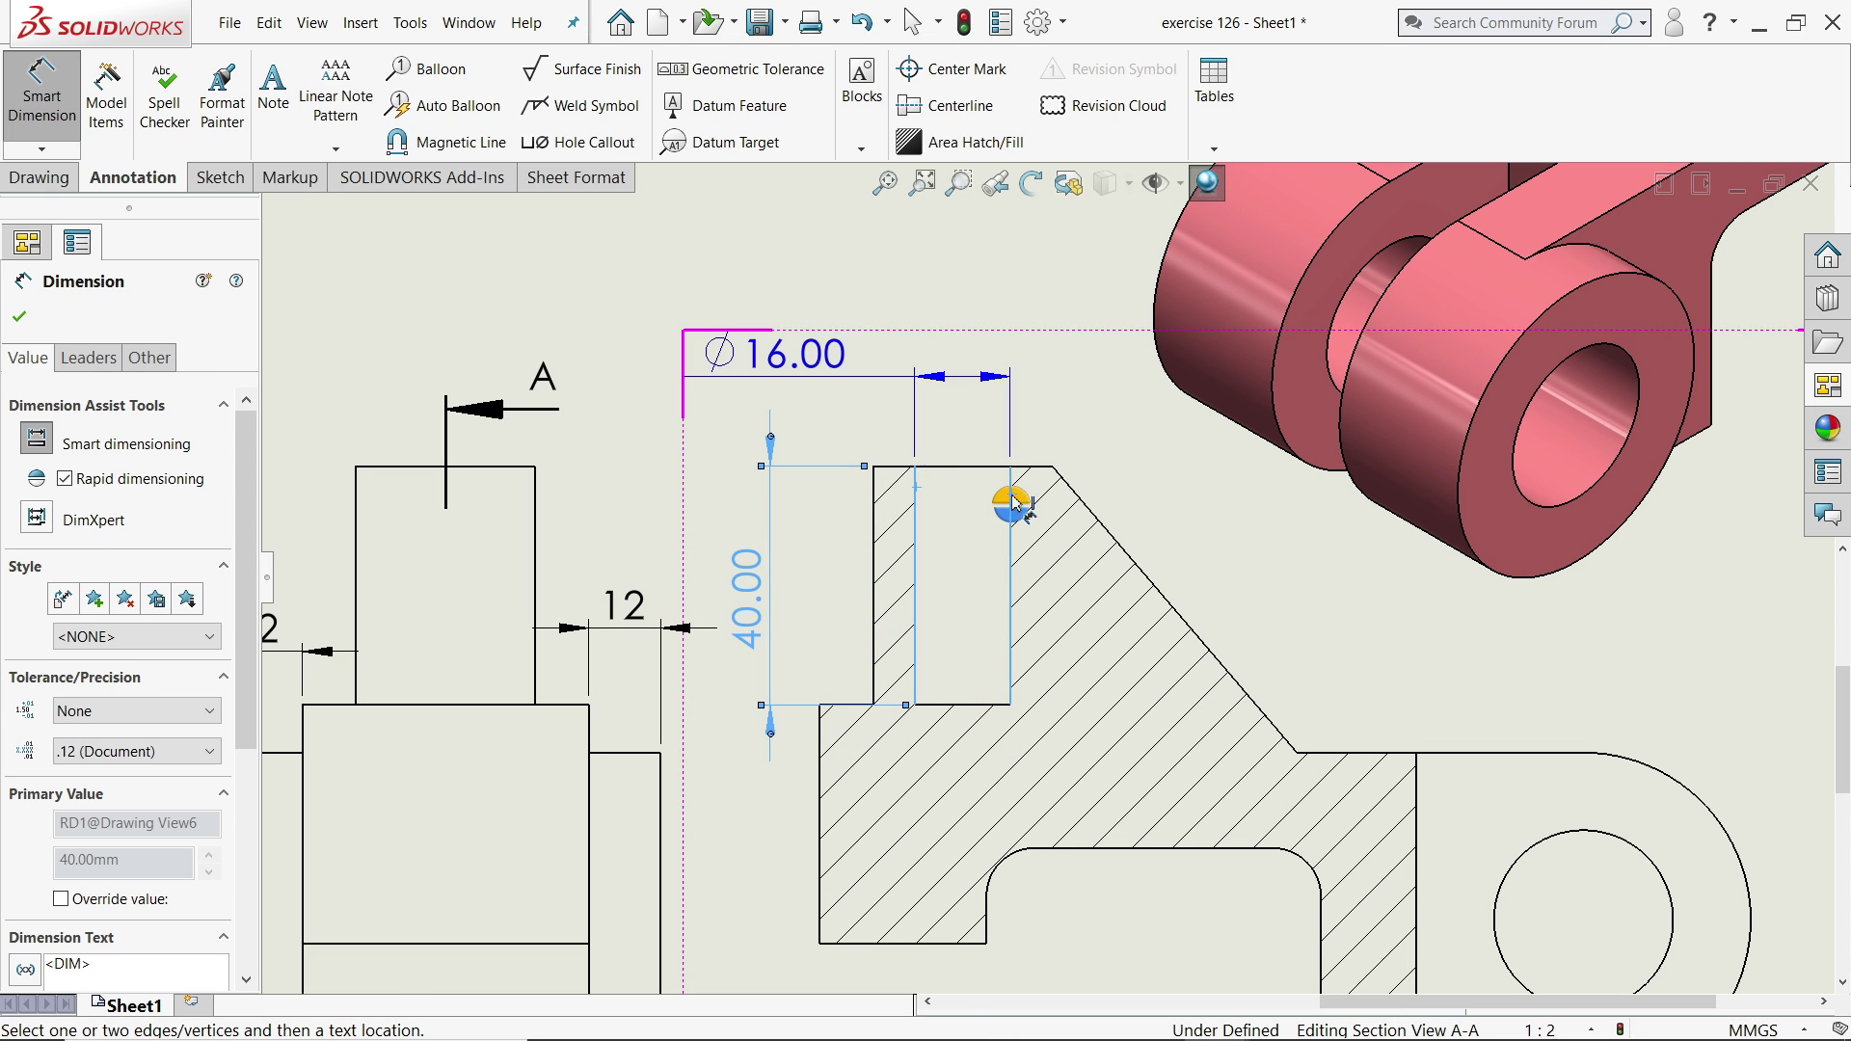
pyautogui.click(964, 422)
pyautogui.scroll(5, 1108, 501)
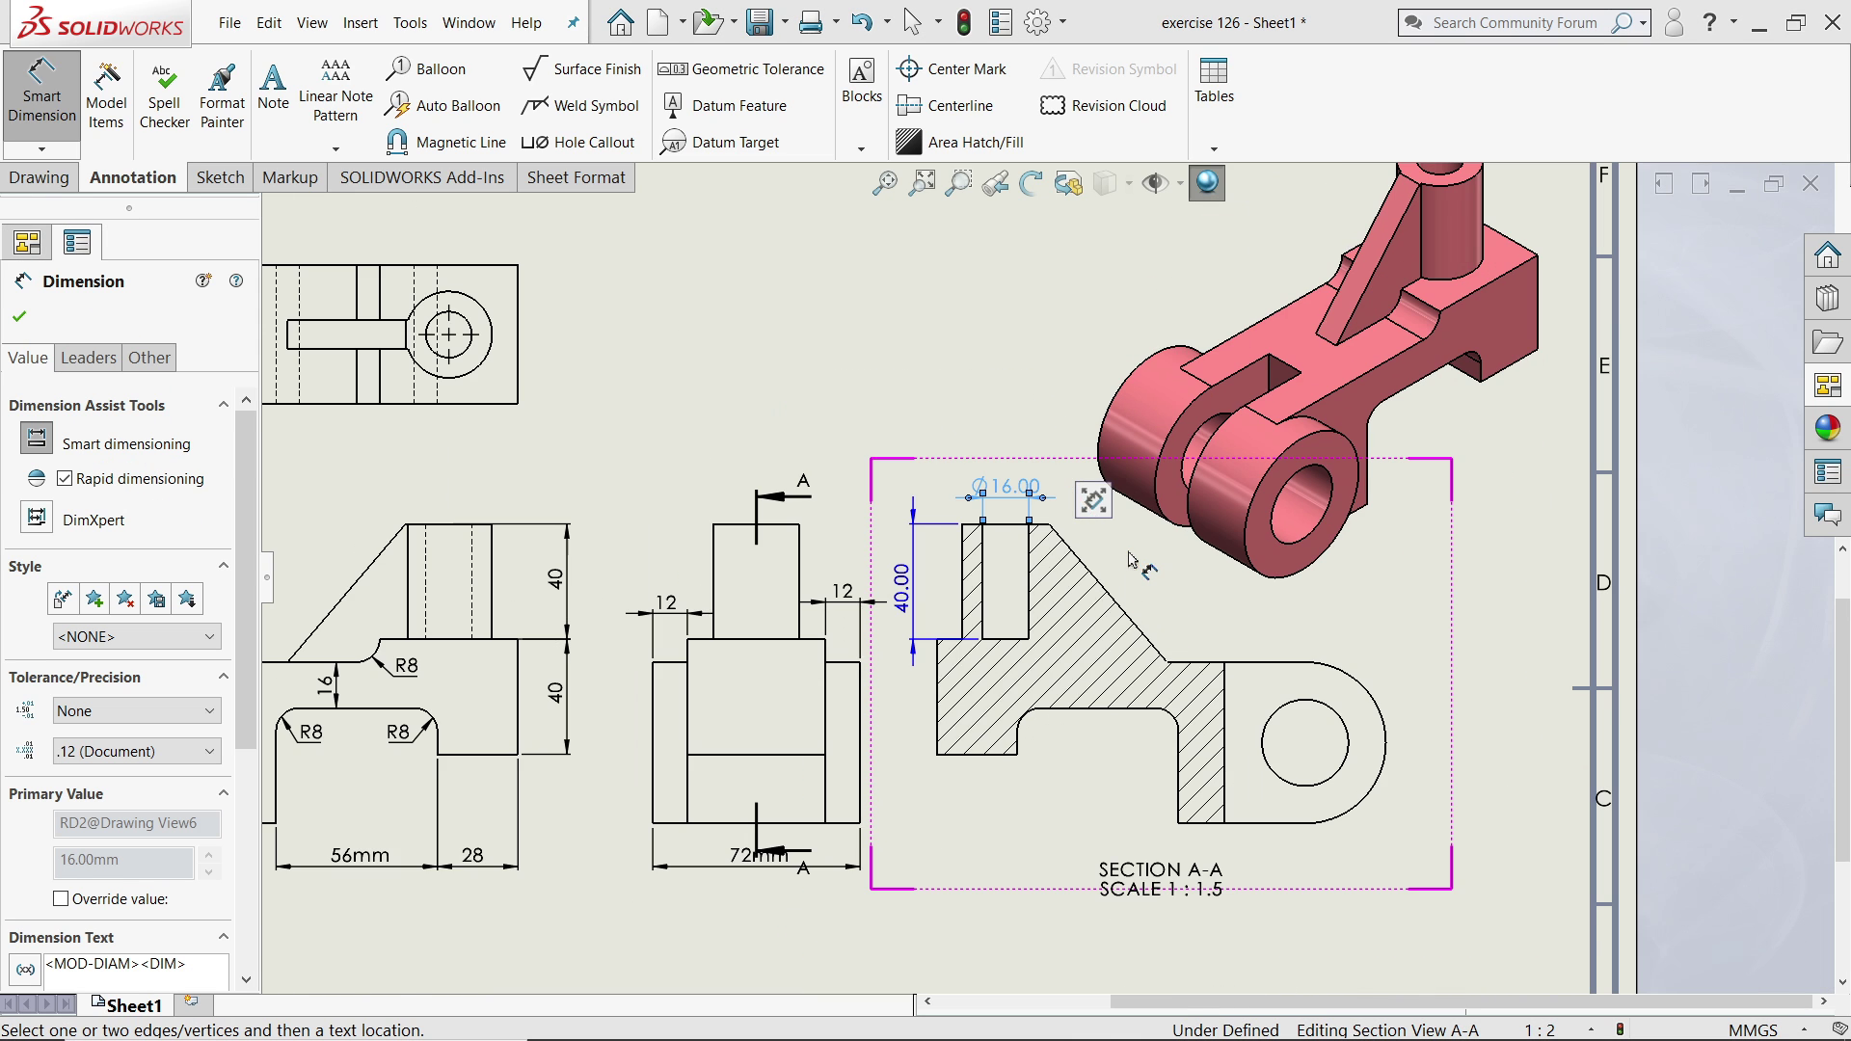
pyautogui.scroll(-4, 1340, 791)
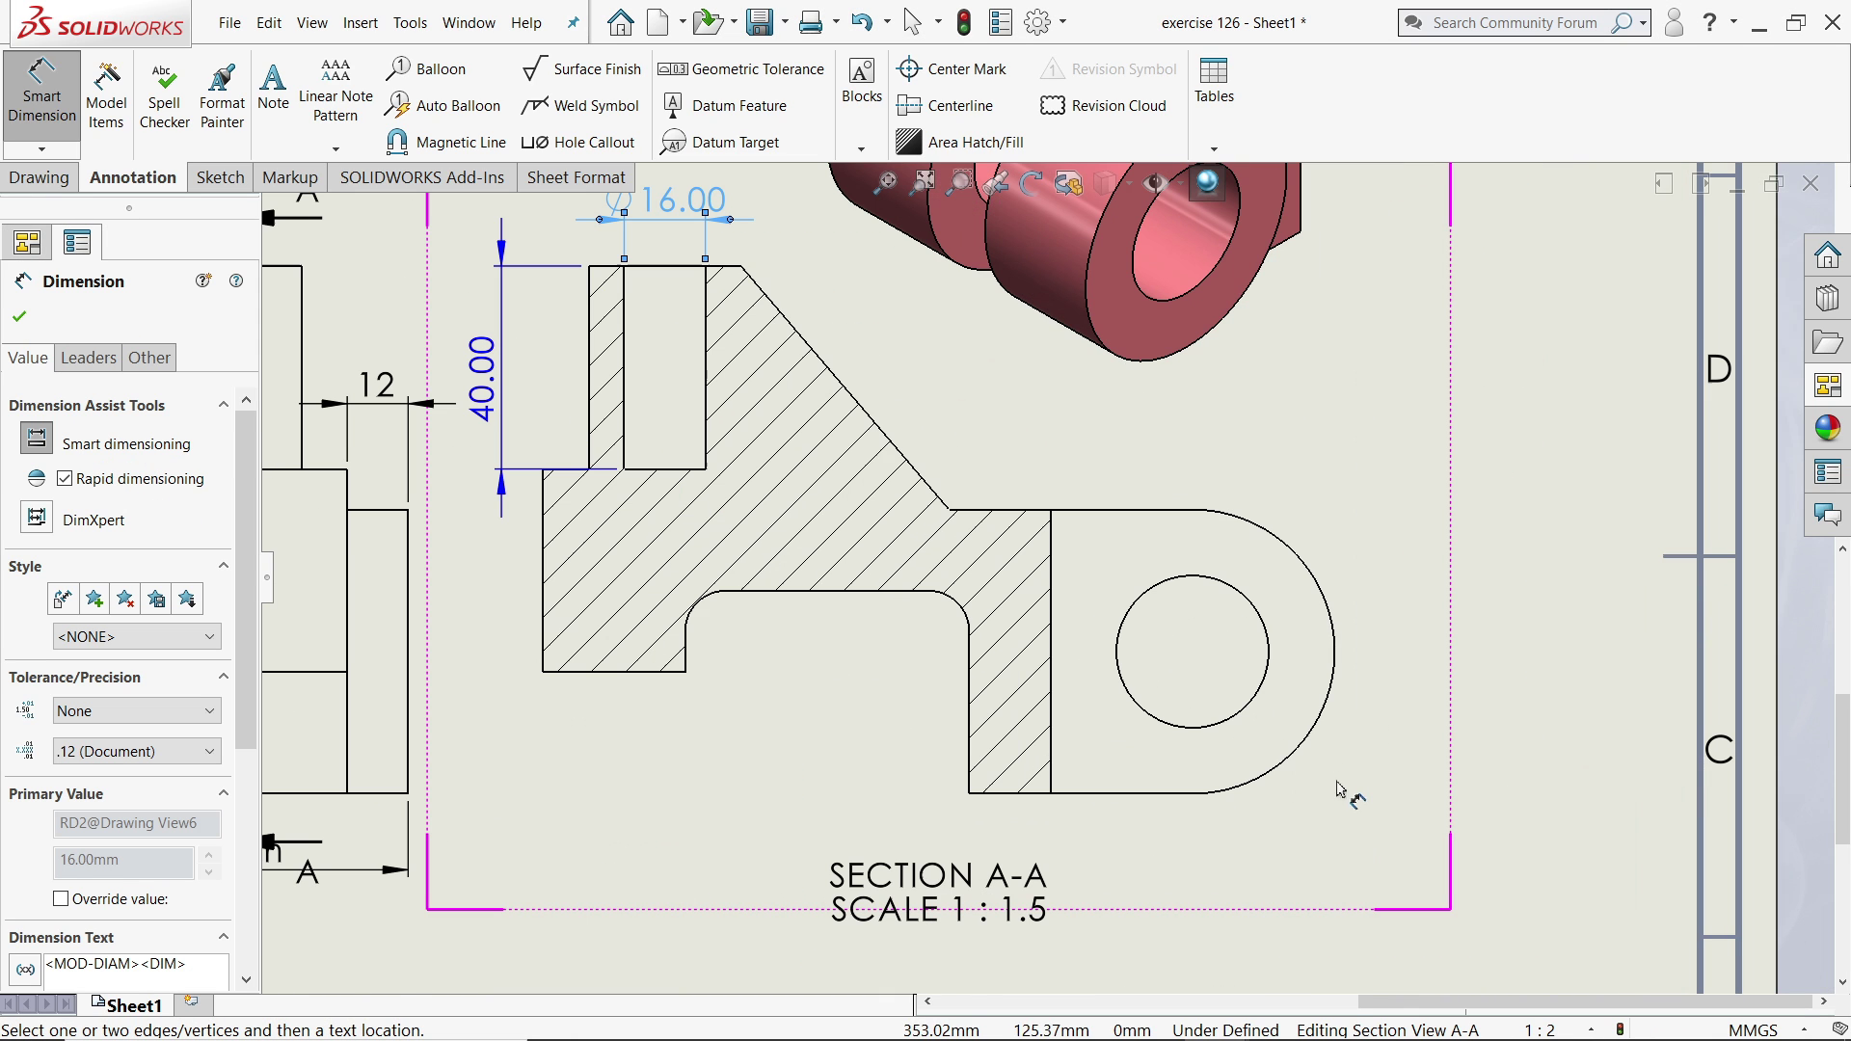
# Center-mark the hole and add R28.00 and Ø30.00 dimensions to section A-A.
pyautogui.click(955, 68)
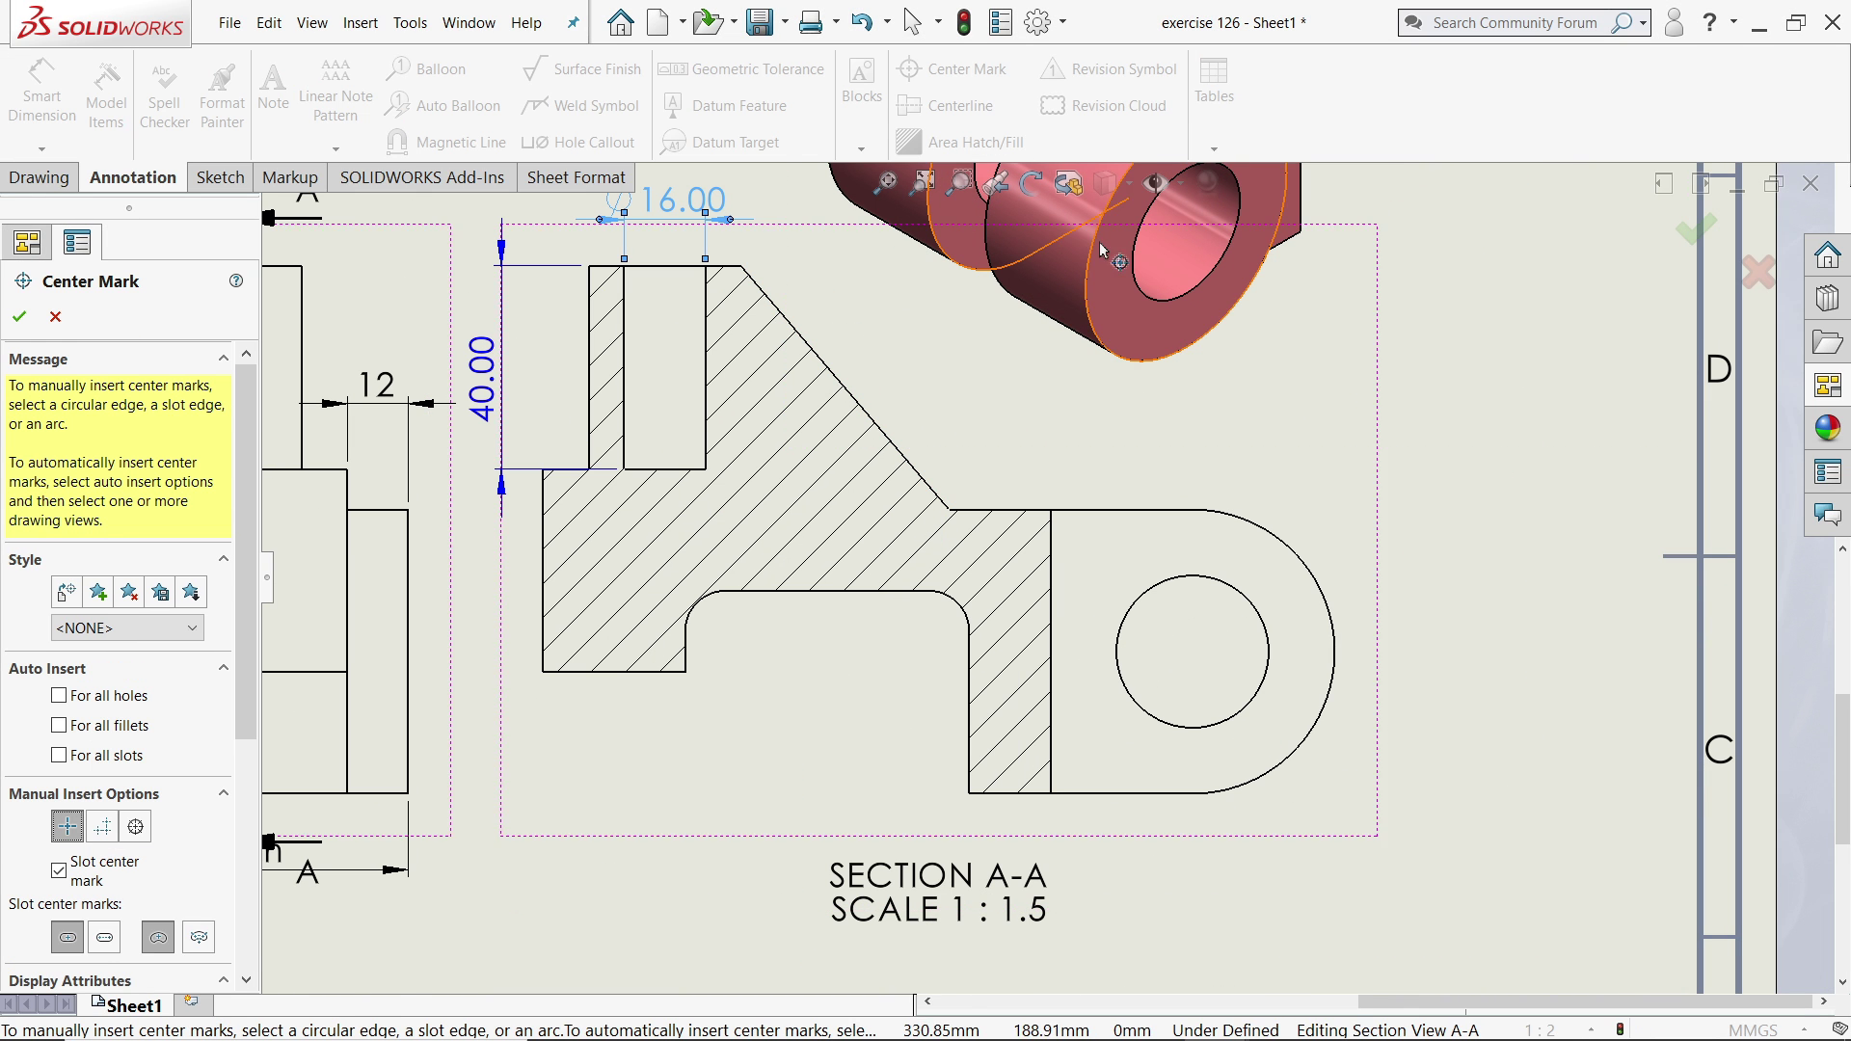
pyautogui.click(1264, 686)
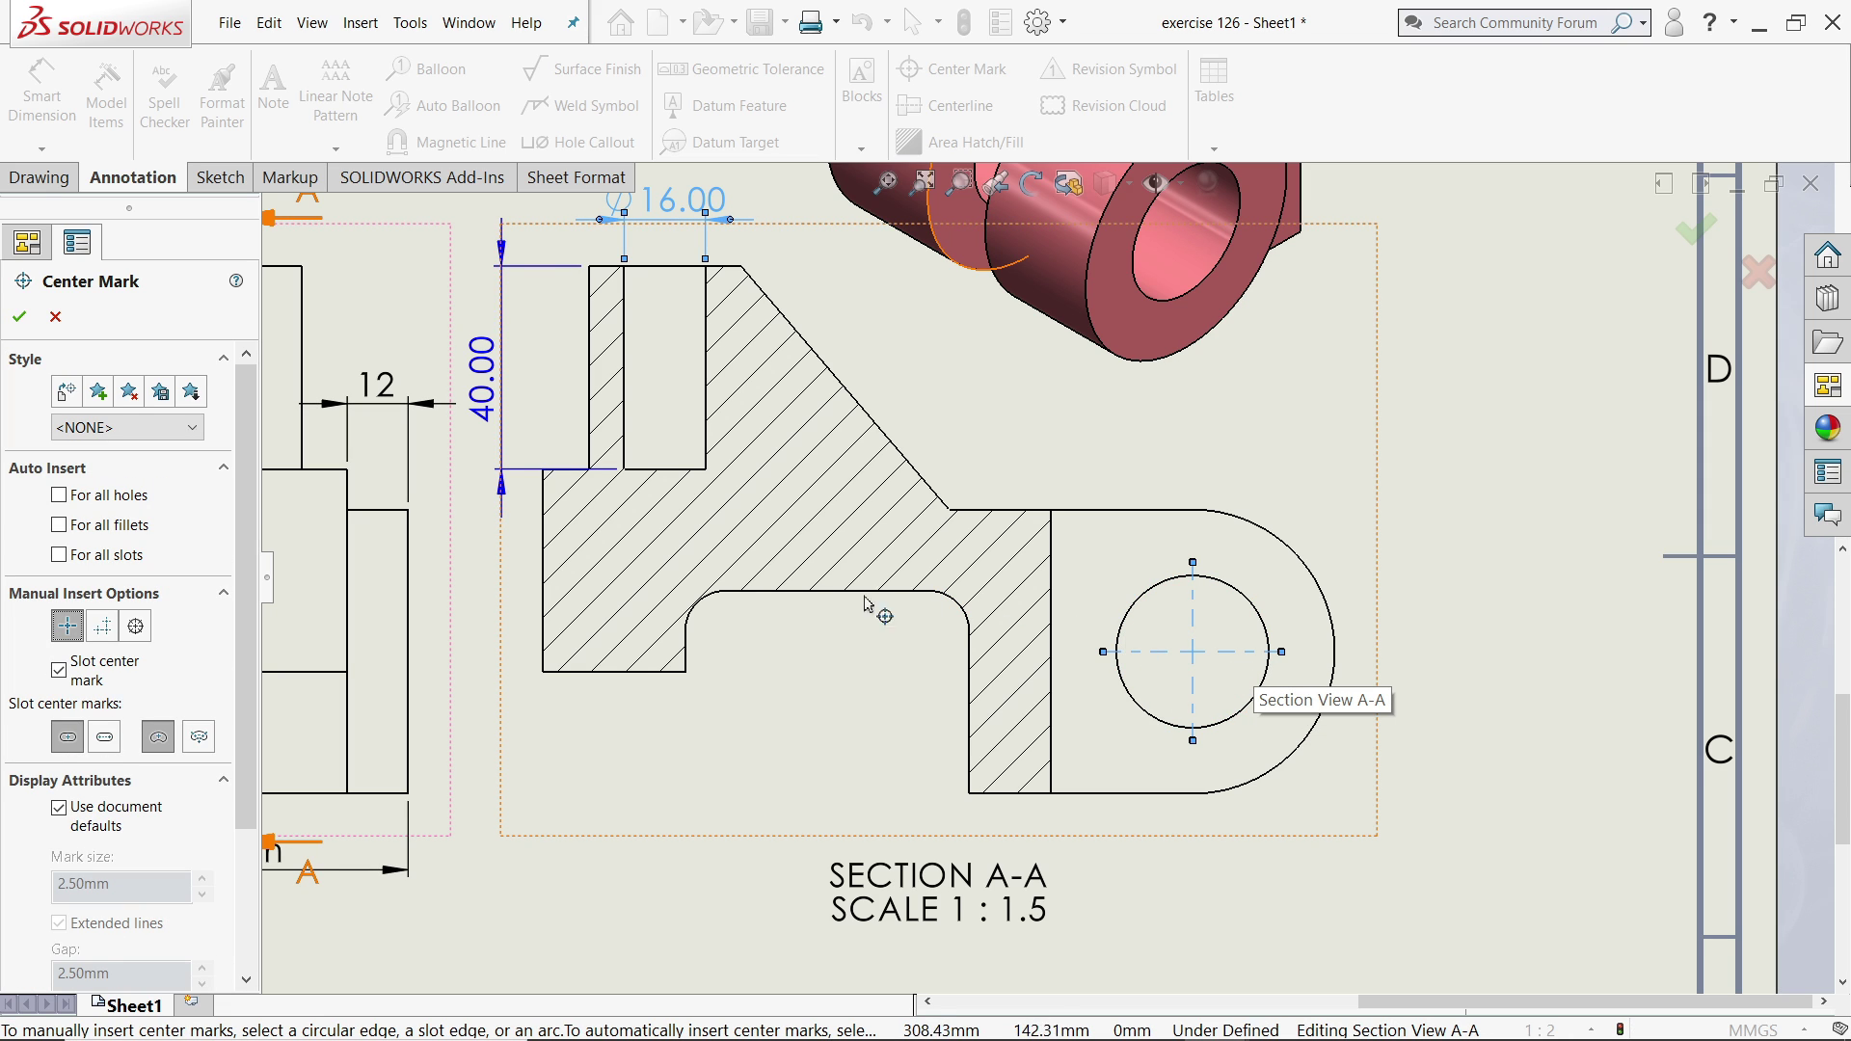
pyautogui.click(19, 317)
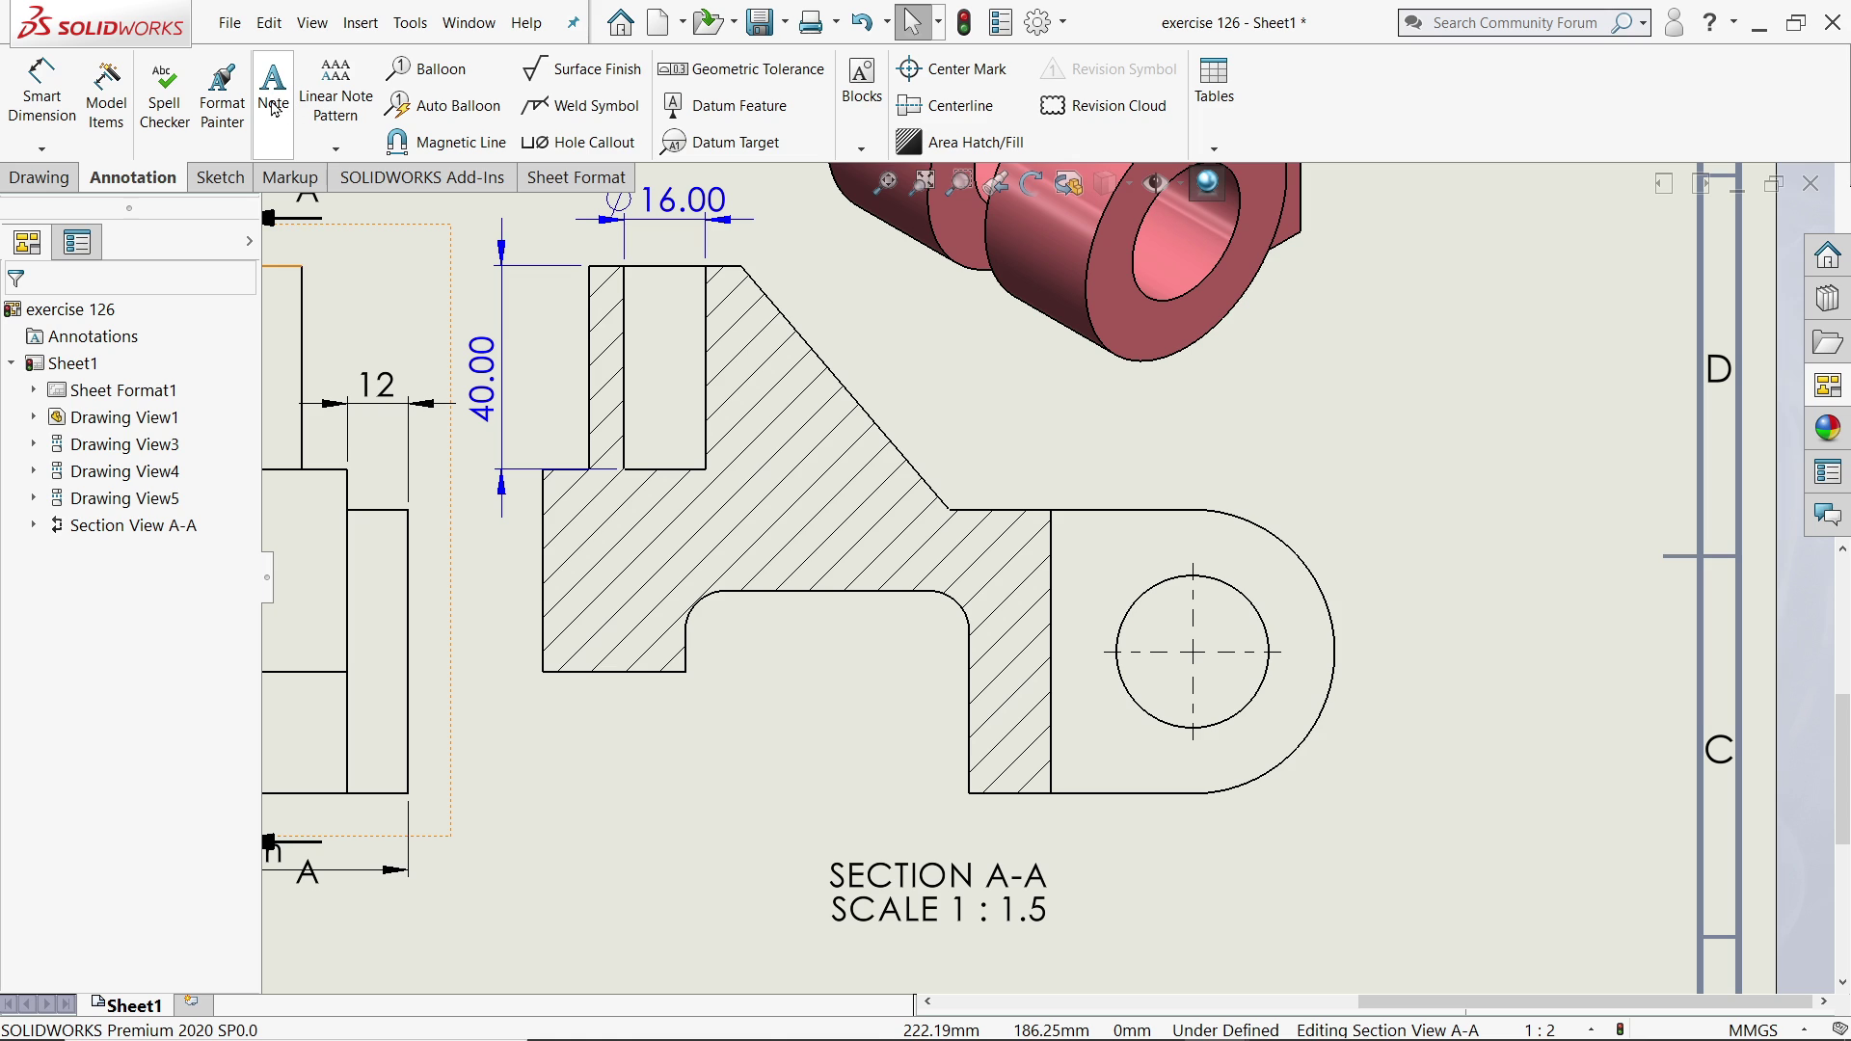
pyautogui.click(42, 97)
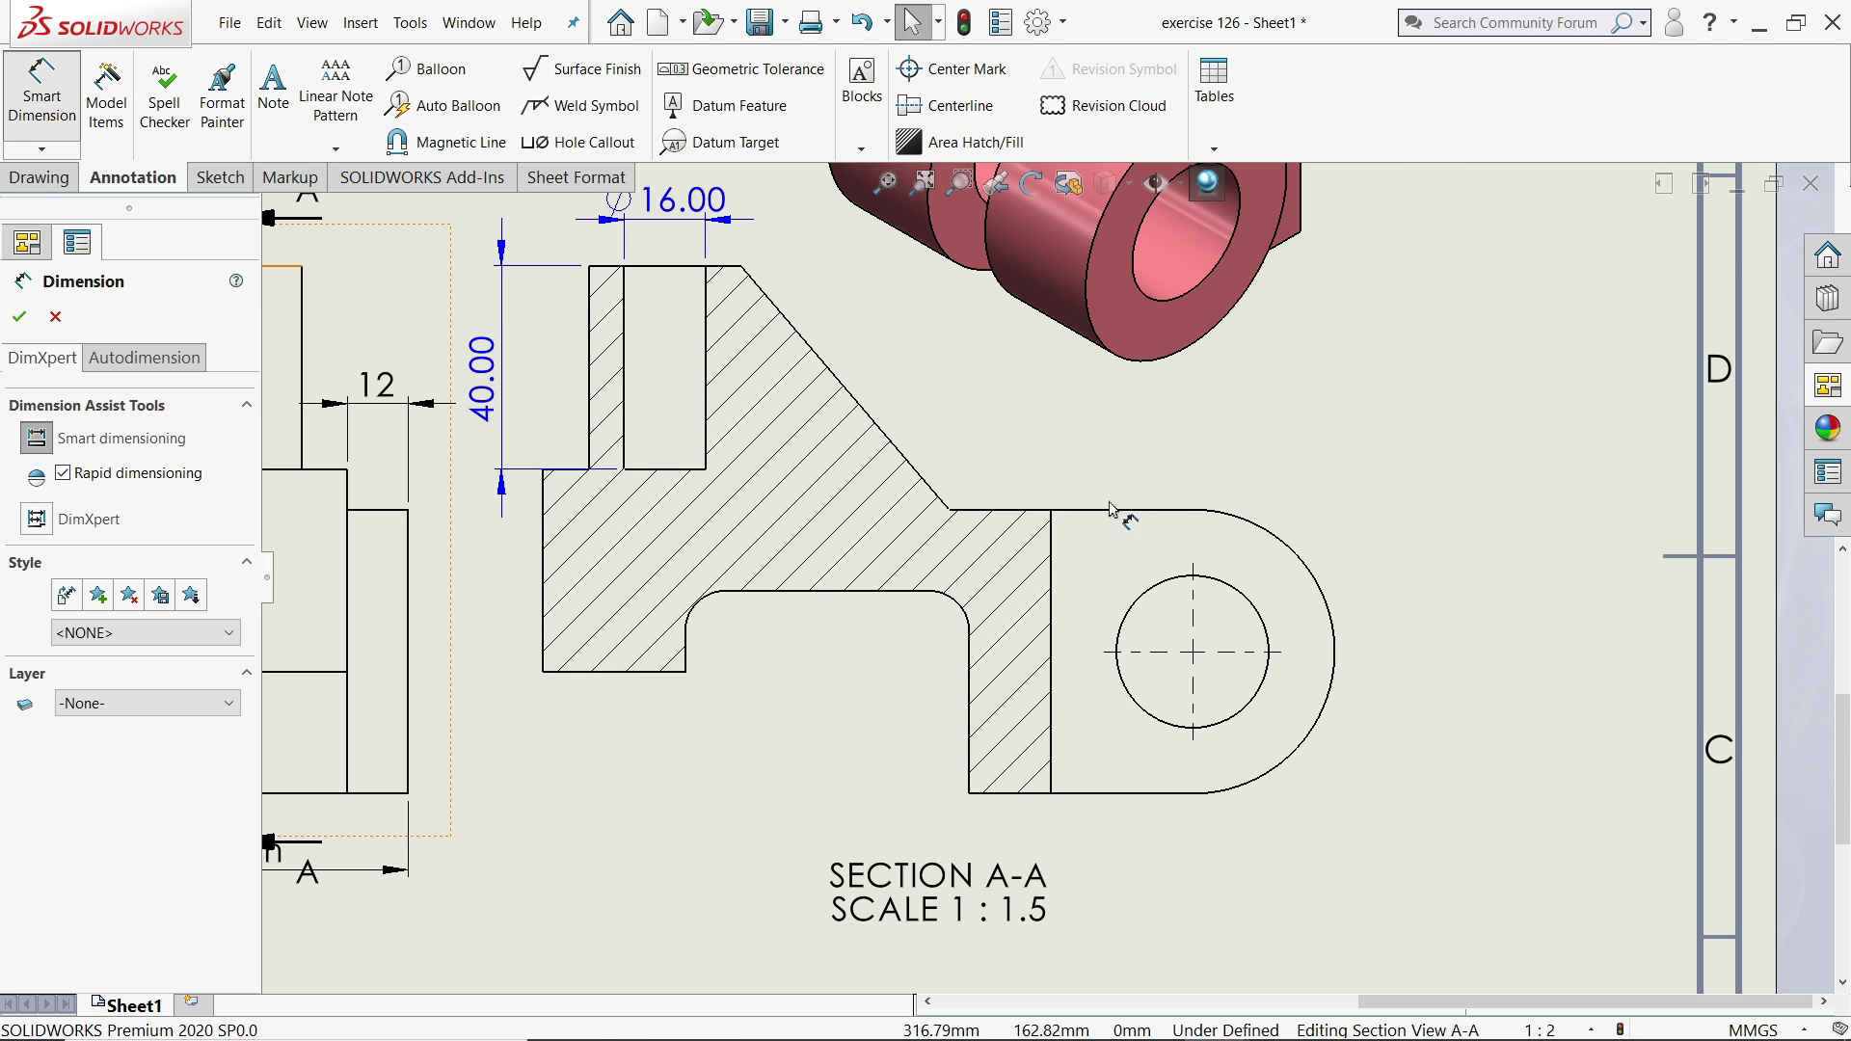
pyautogui.click(1326, 600)
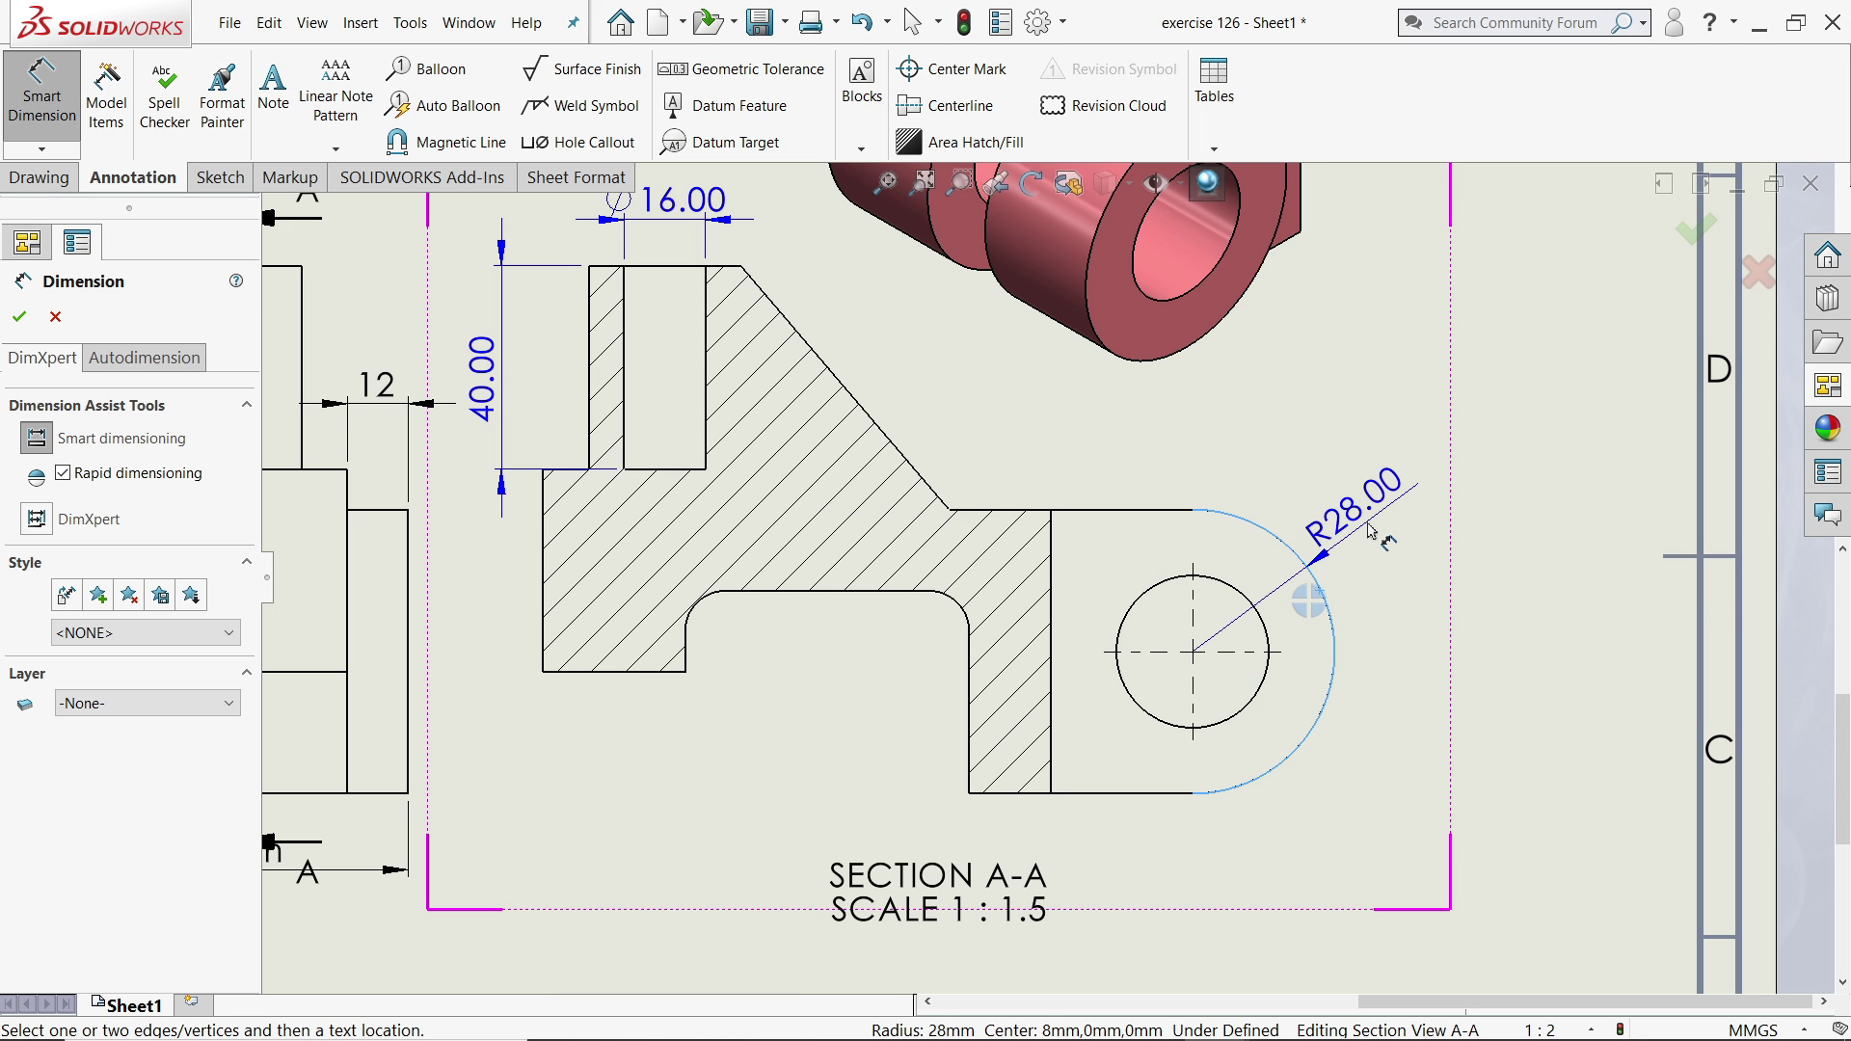
pyautogui.click(1375, 527)
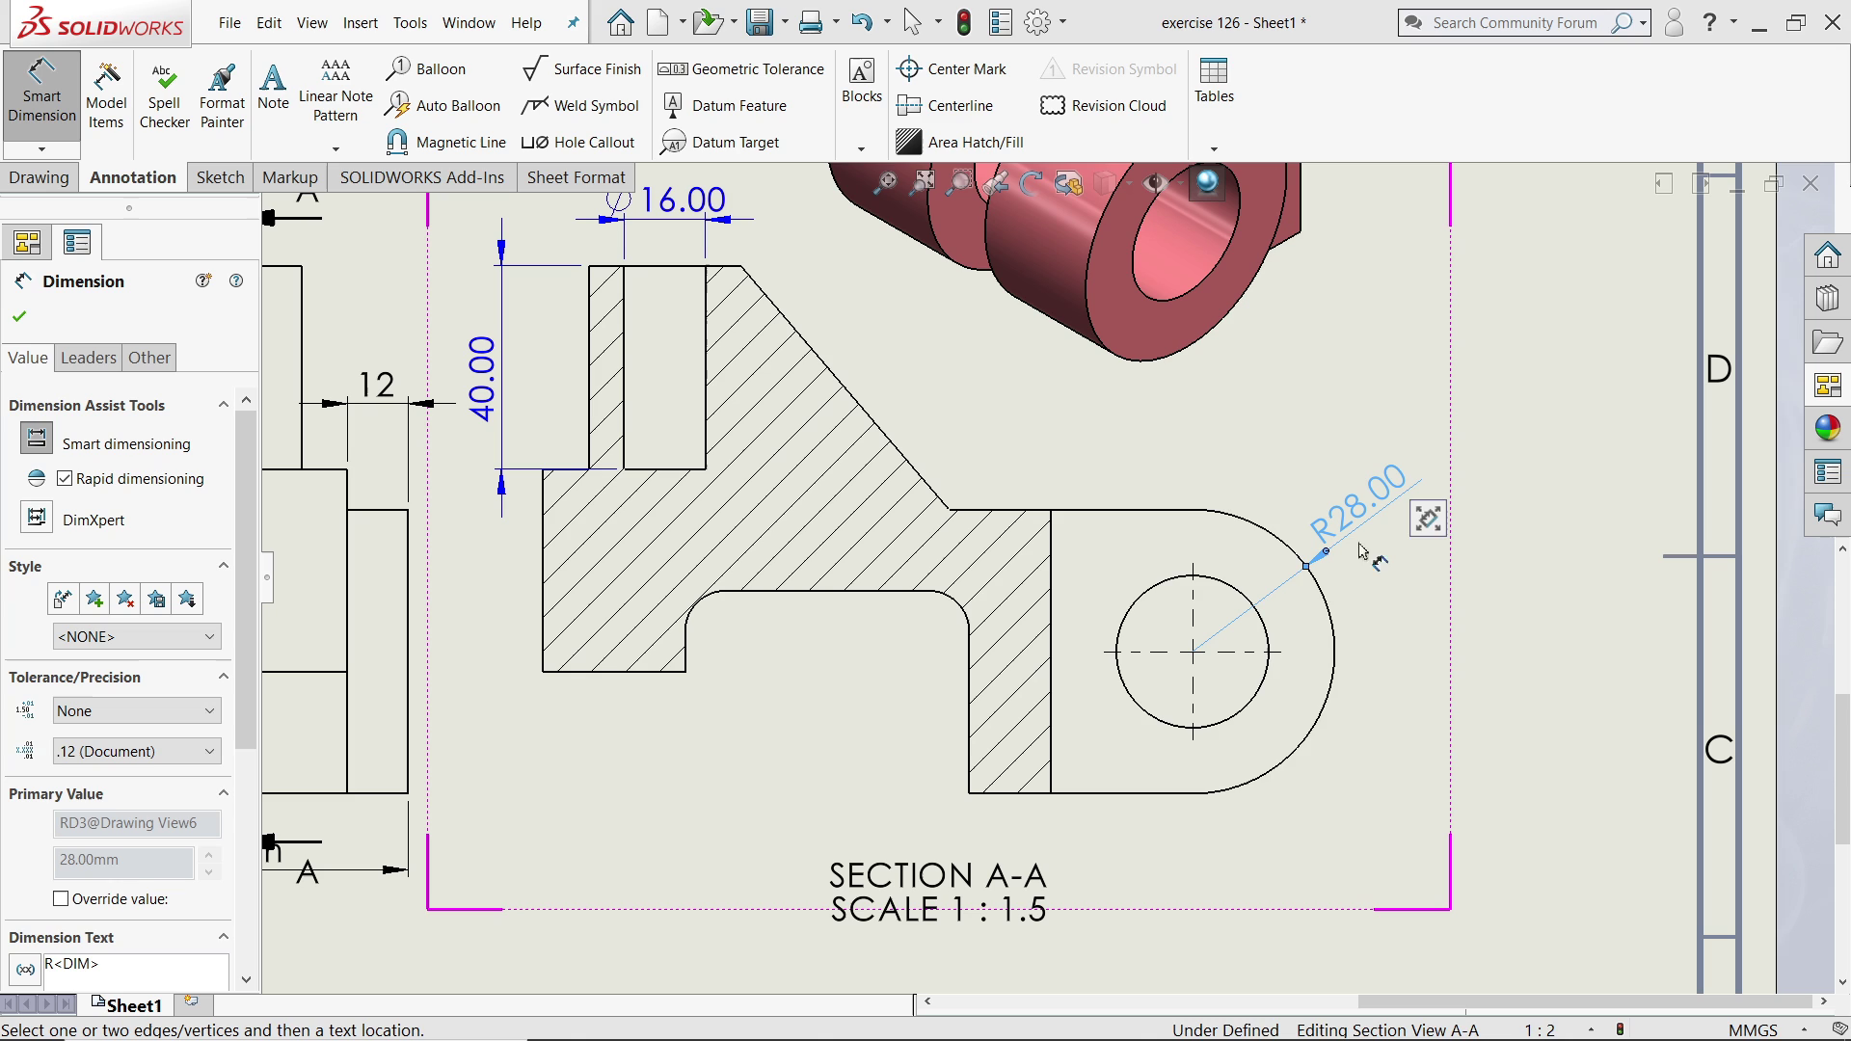
pyautogui.click(1253, 715)
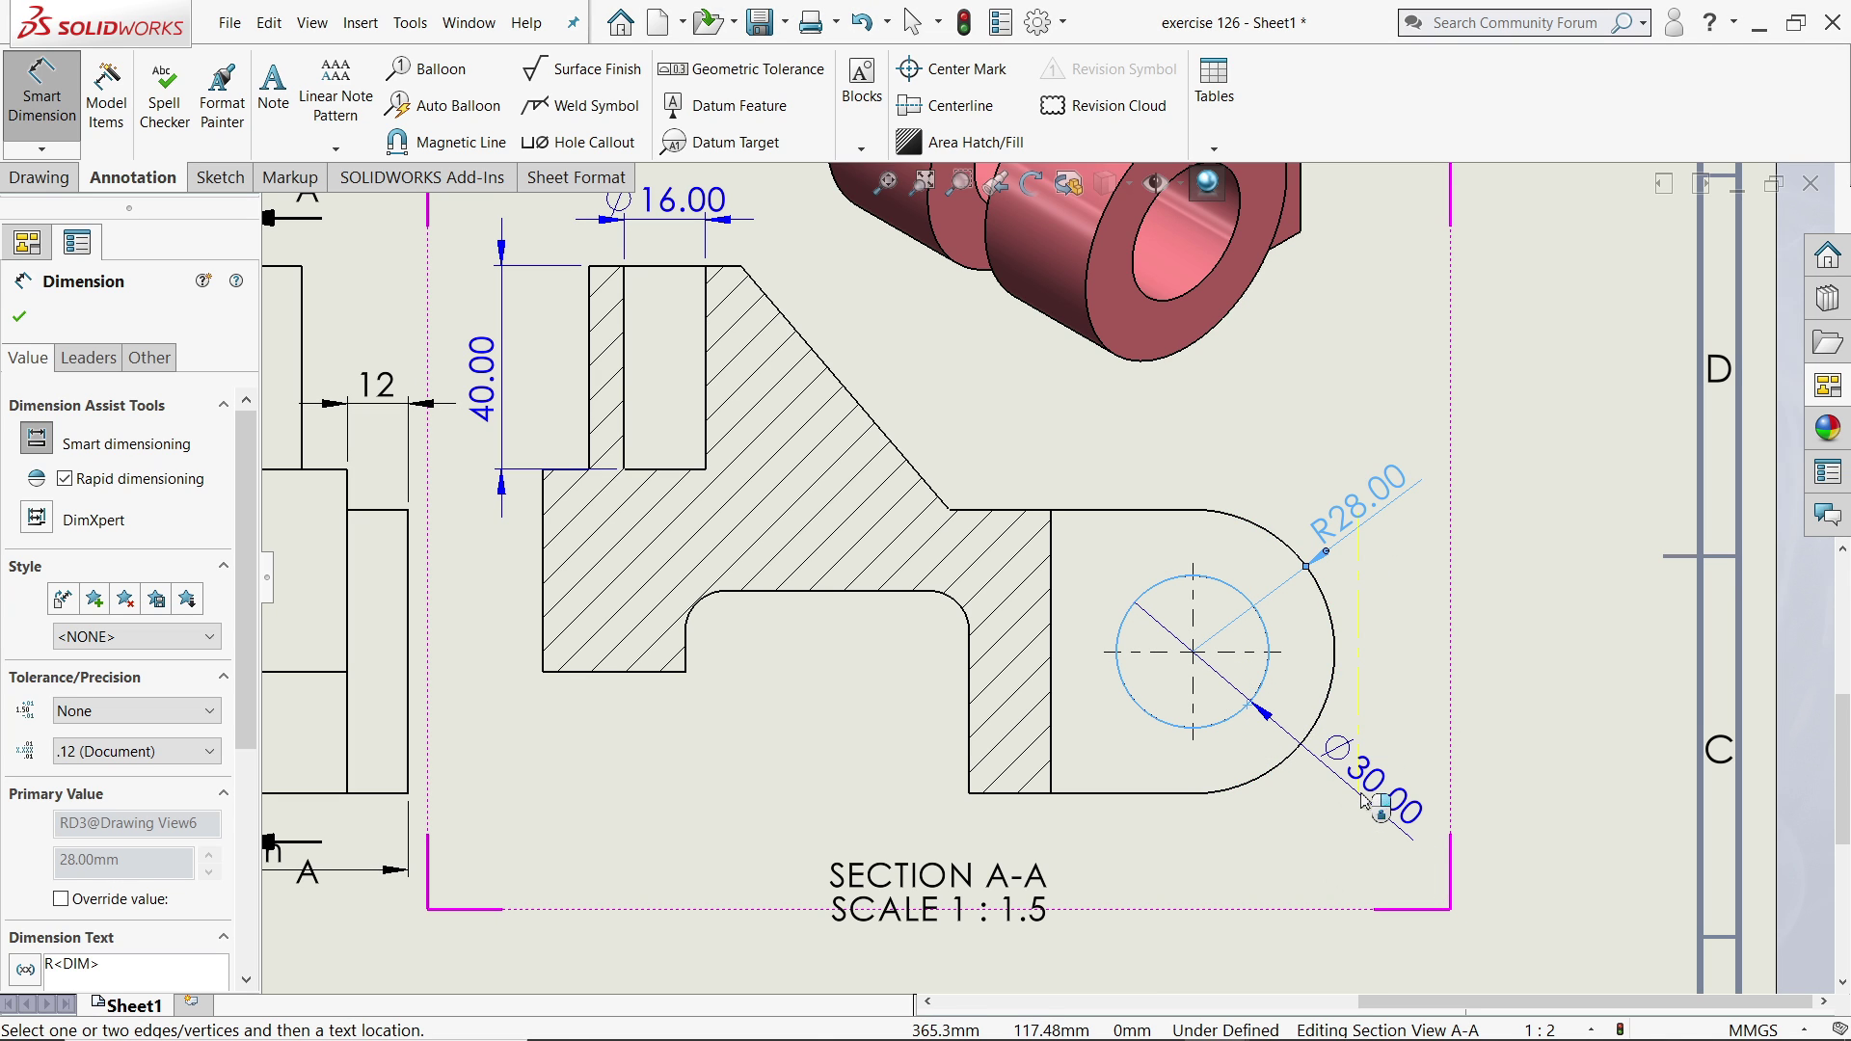
pyautogui.click(1364, 799)
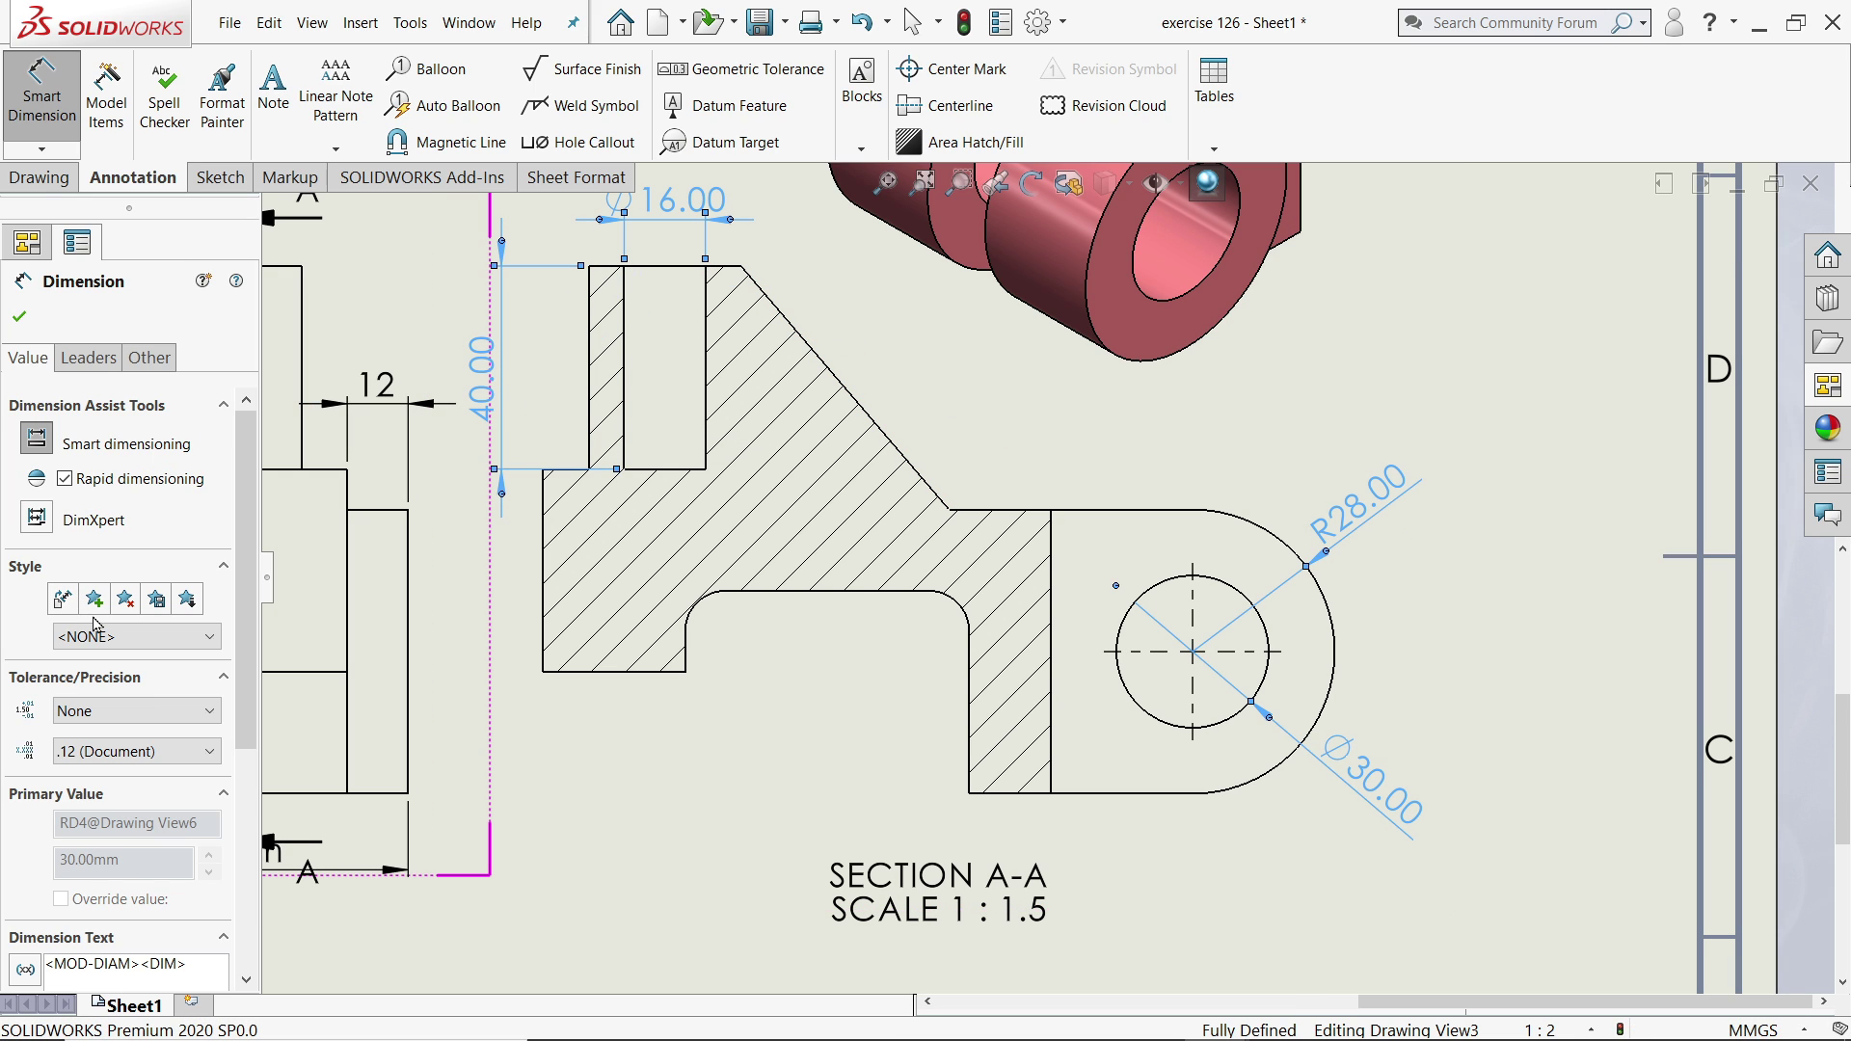
# Set the section dimensions to no decimals on layer FORMAT.
pyautogui.click(107, 753)
pyautogui.click(112, 779)
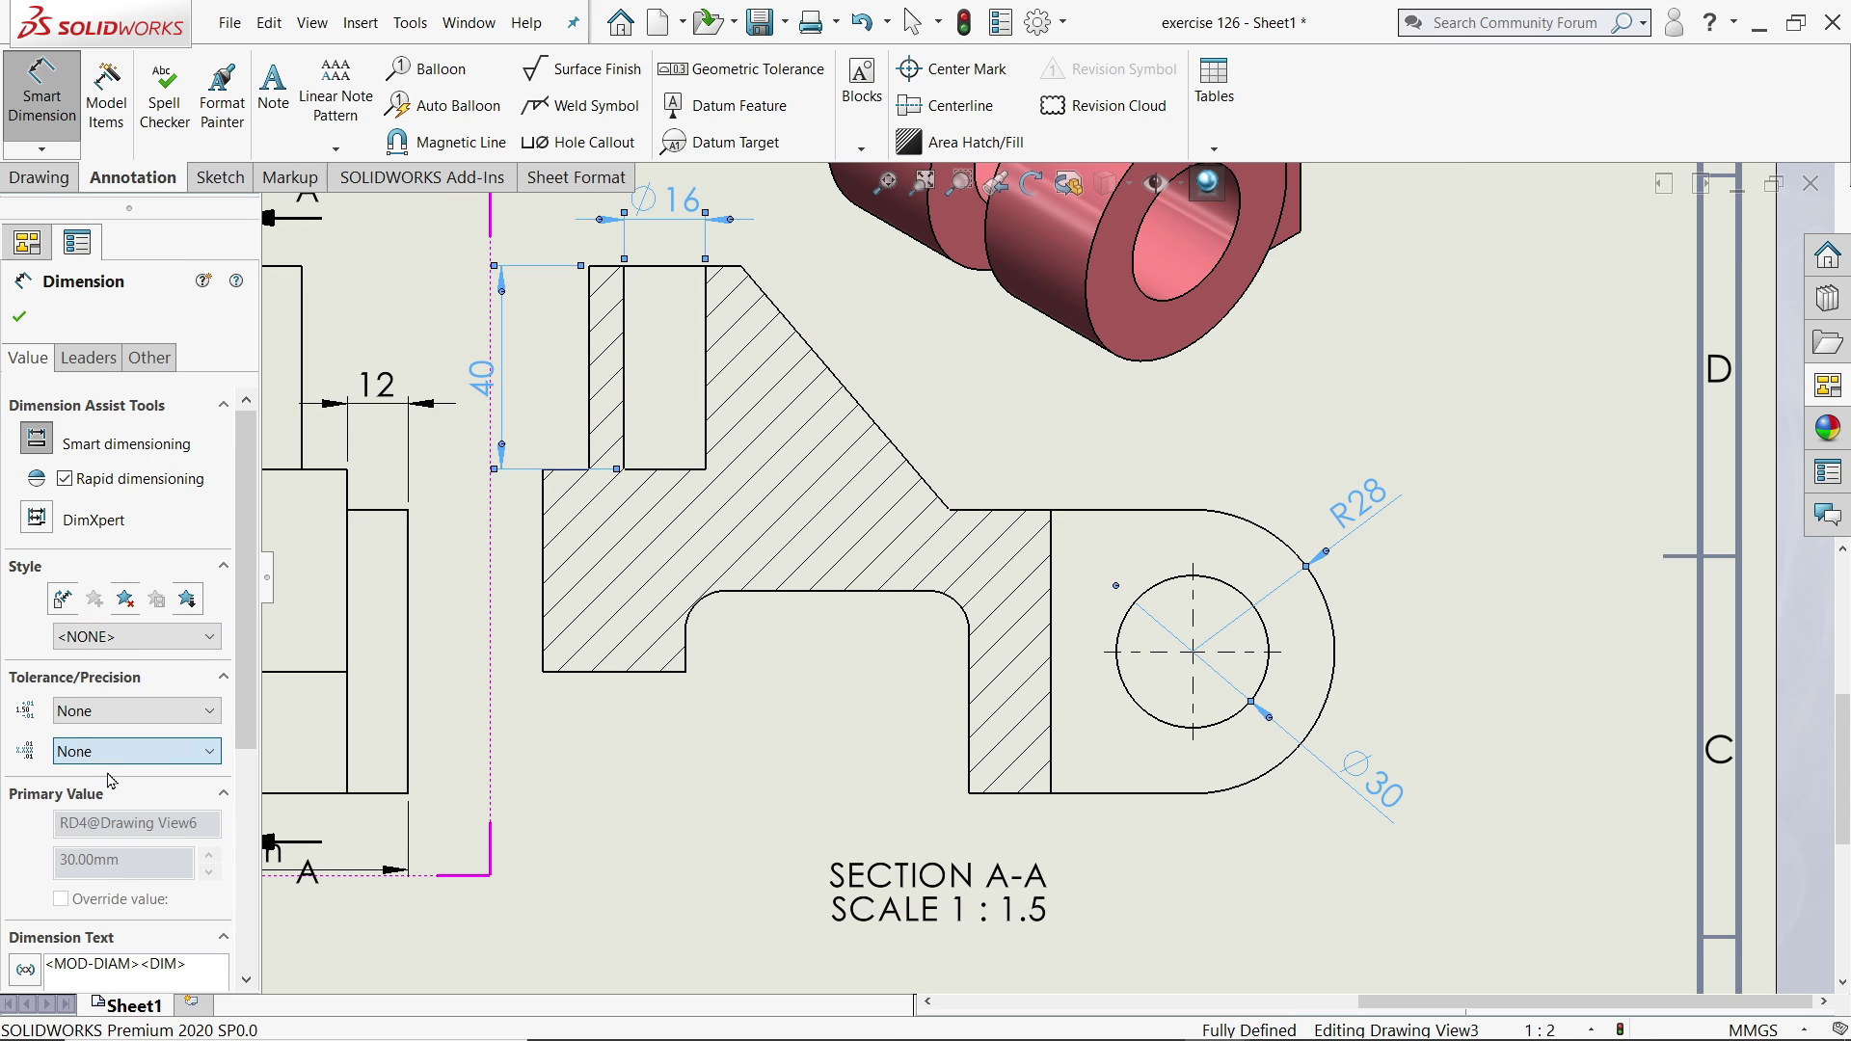
pyautogui.click(149, 358)
pyautogui.click(127, 661)
pyautogui.click(111, 699)
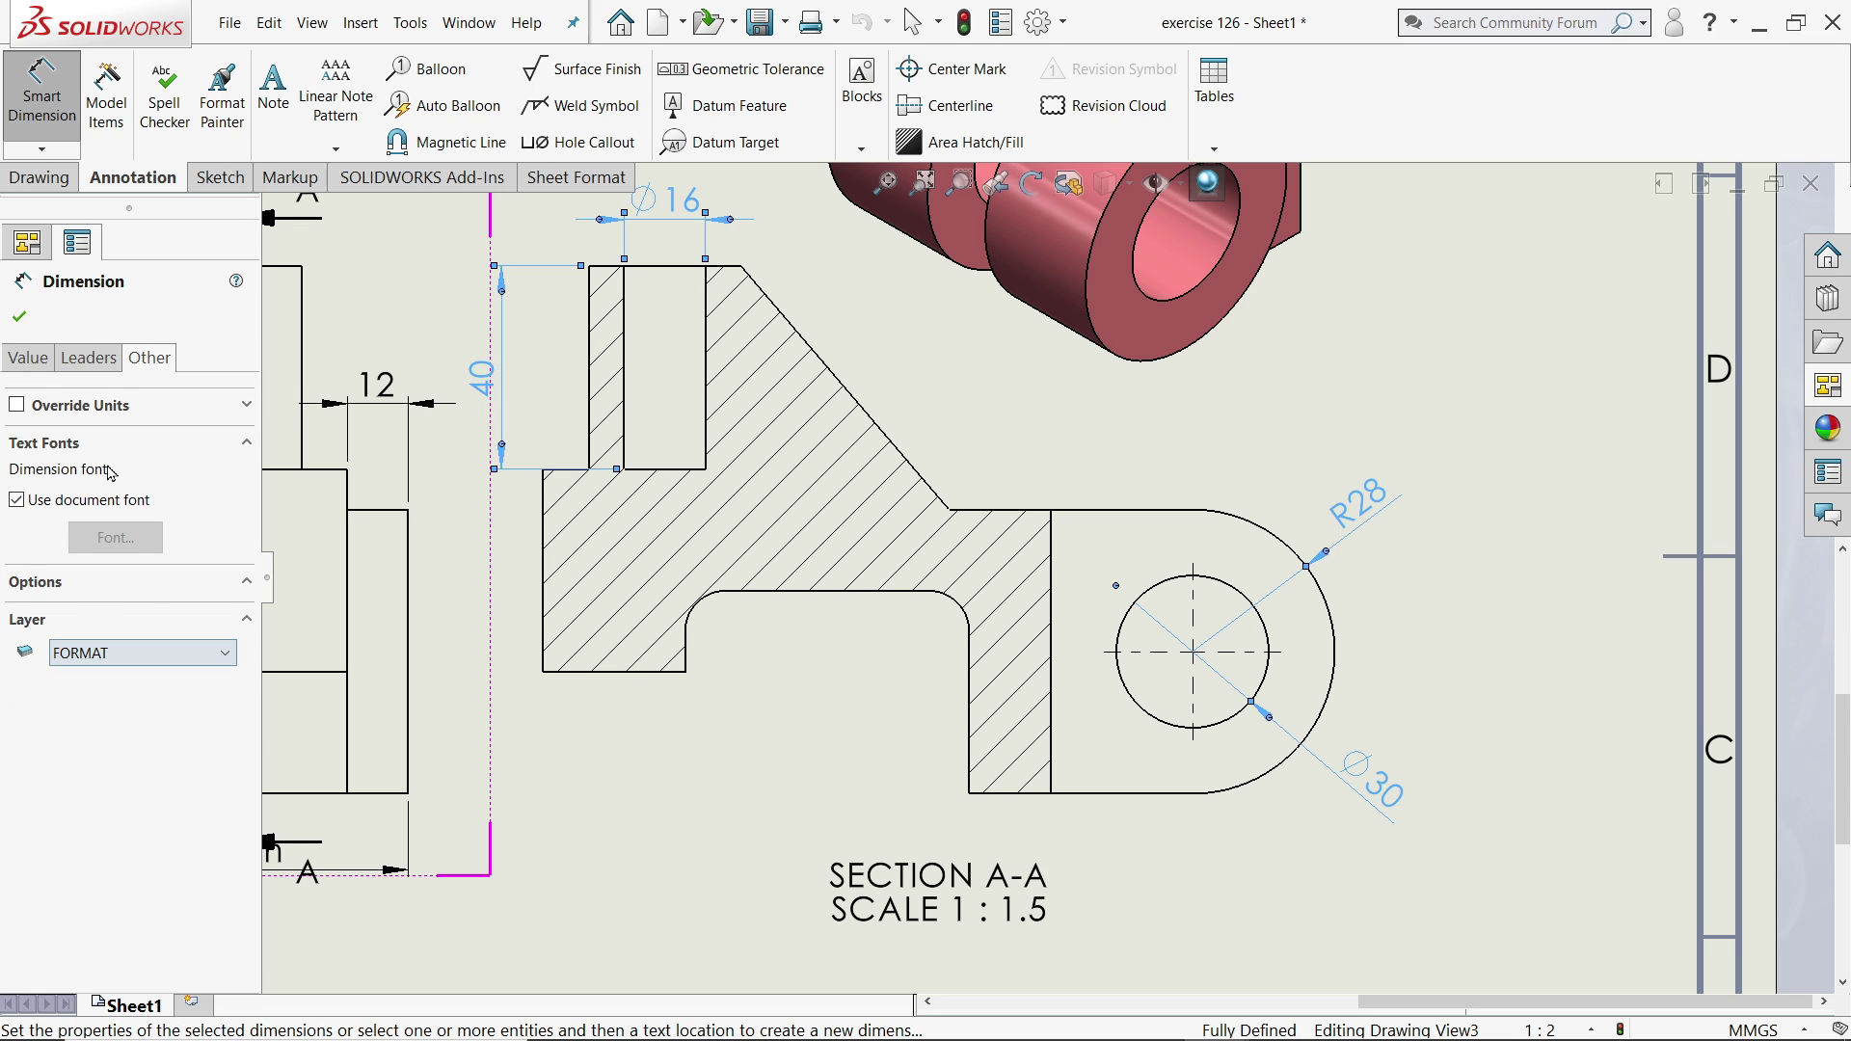
pyautogui.click(89, 357)
pyautogui.click(19, 316)
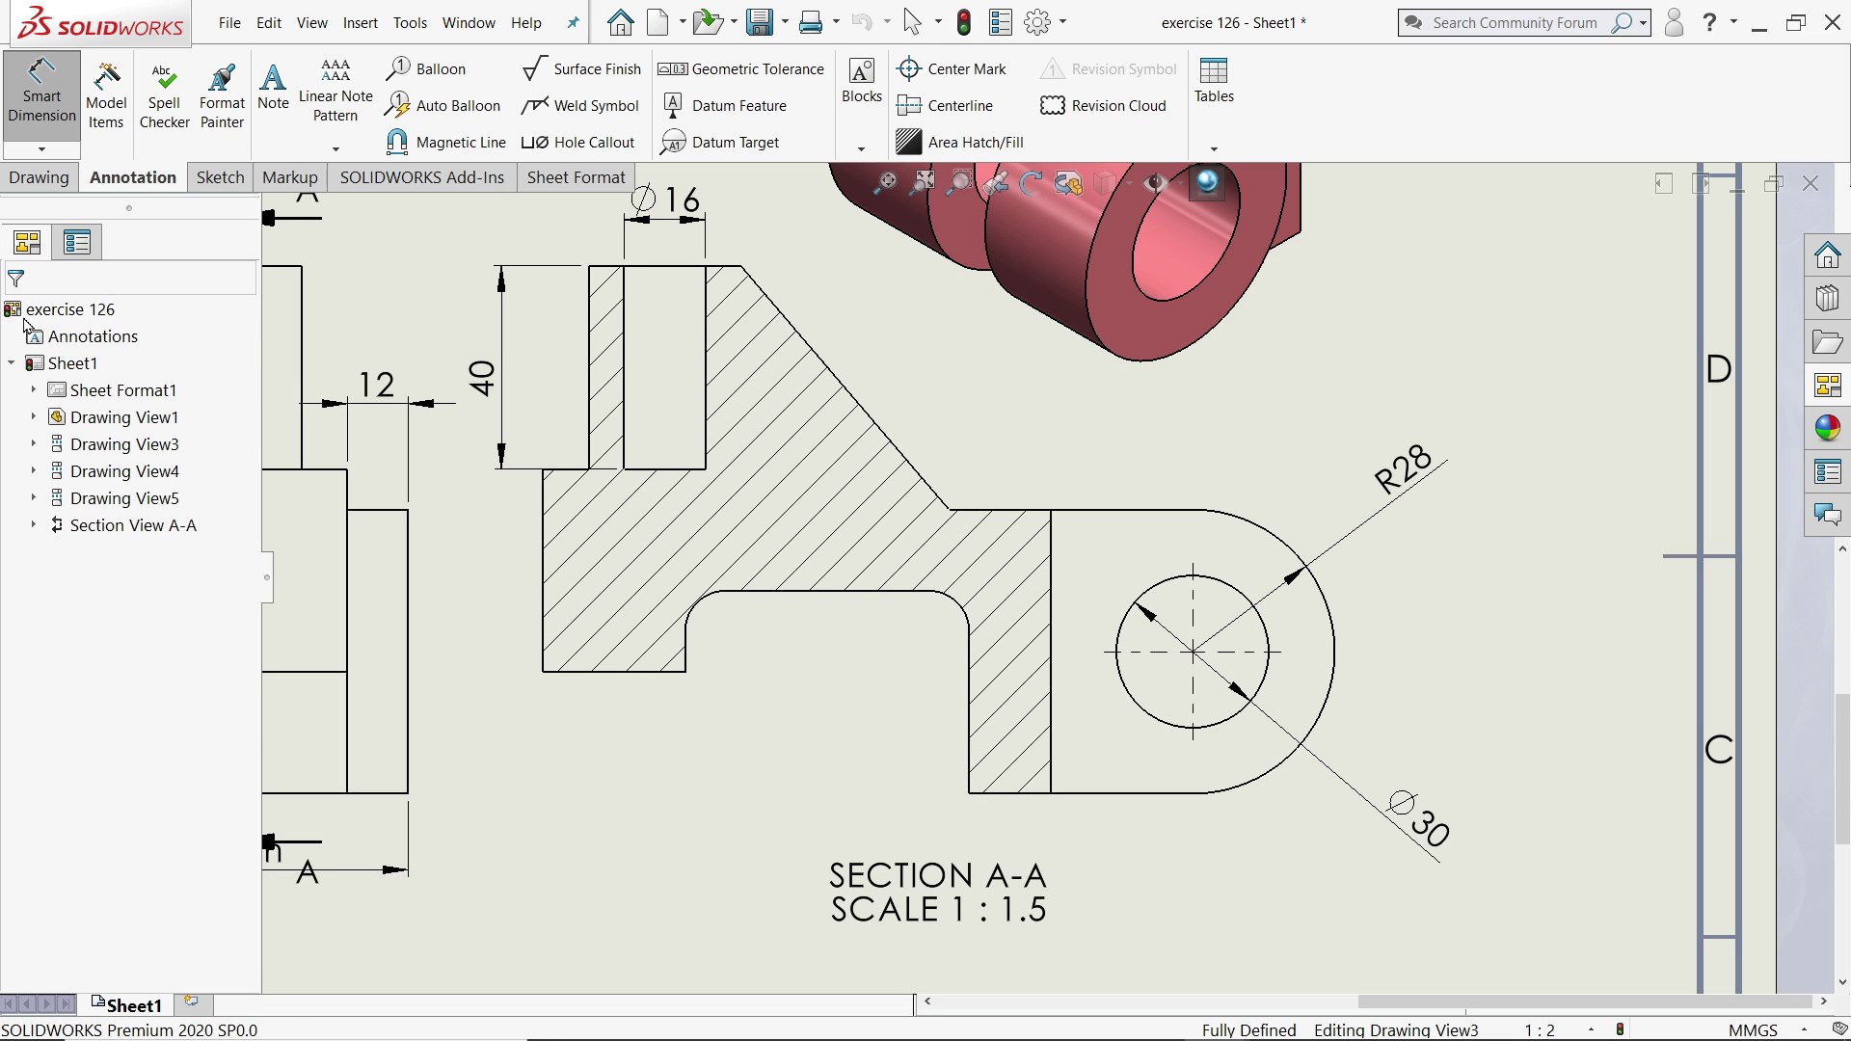
# Swing the R28 dimension further around the arc and nudge the Ø30 dimension.
pyautogui.moveTo(1412, 477); pyautogui.dragTo(1333, 533)
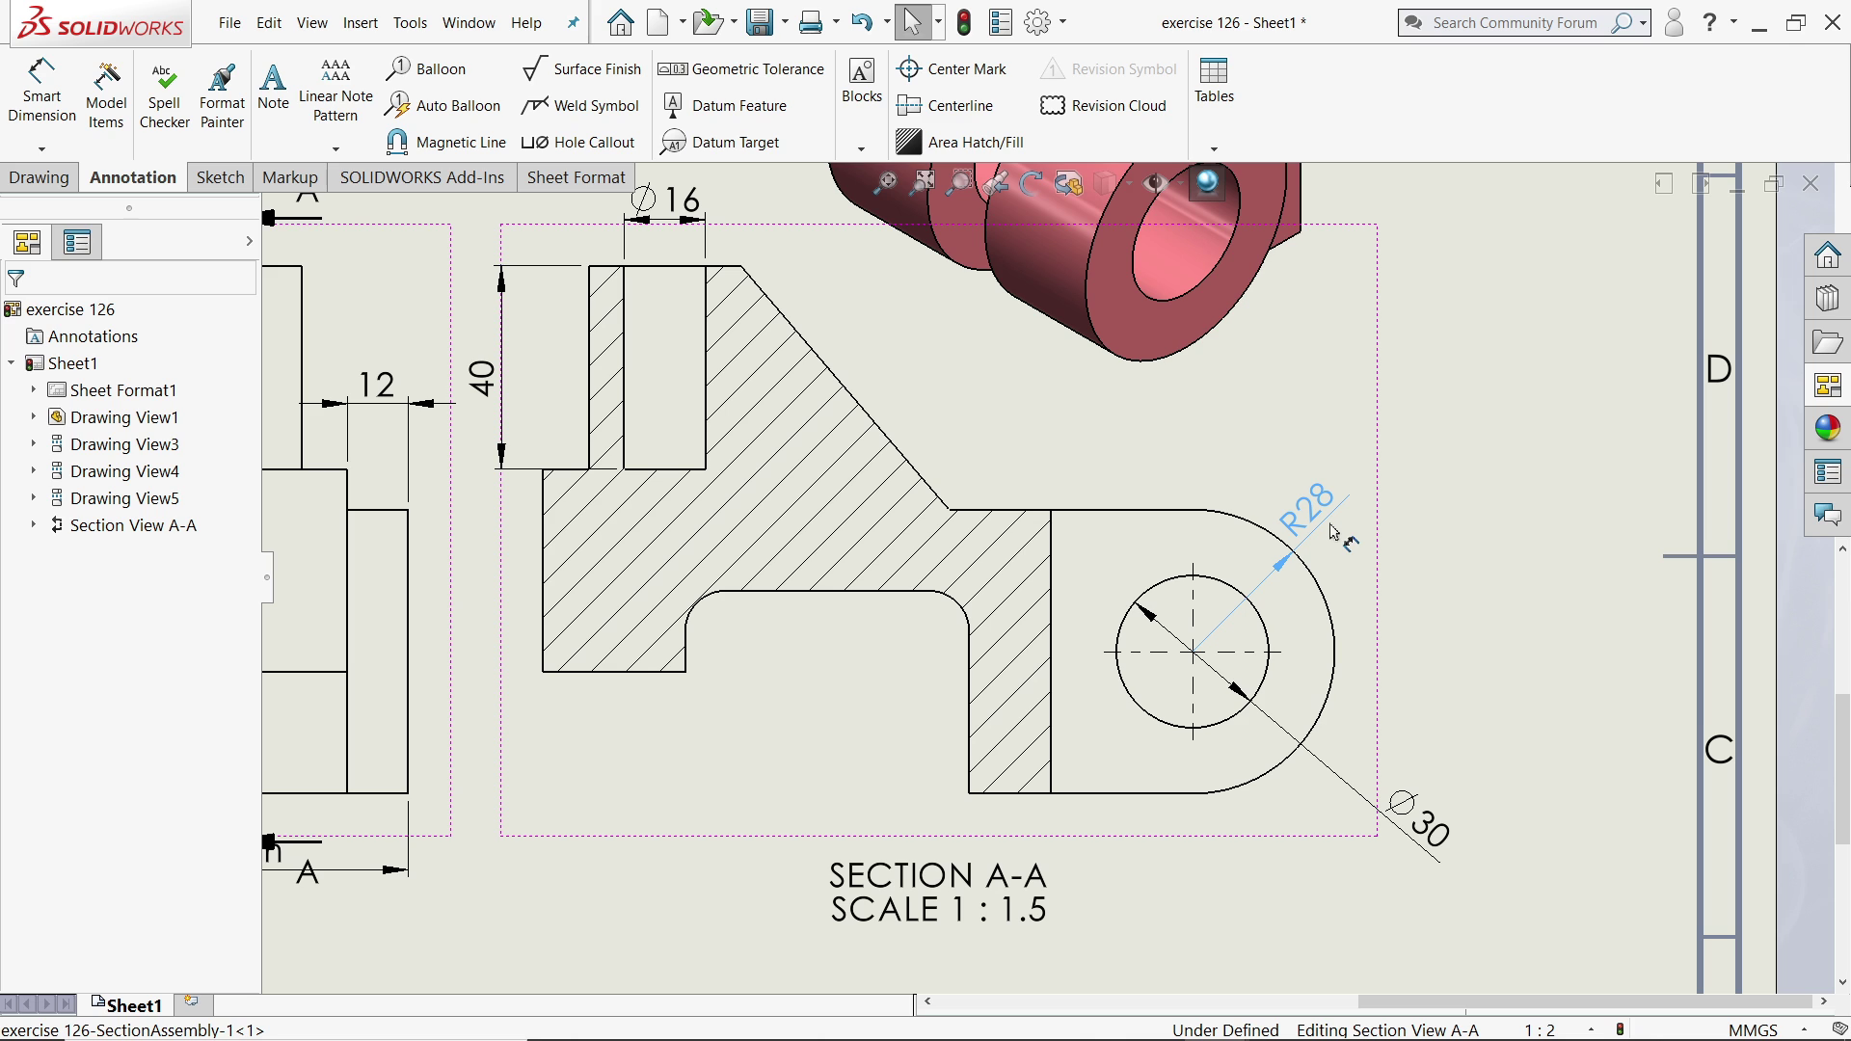
pyautogui.moveTo(1425, 814); pyautogui.dragTo(1402, 822)
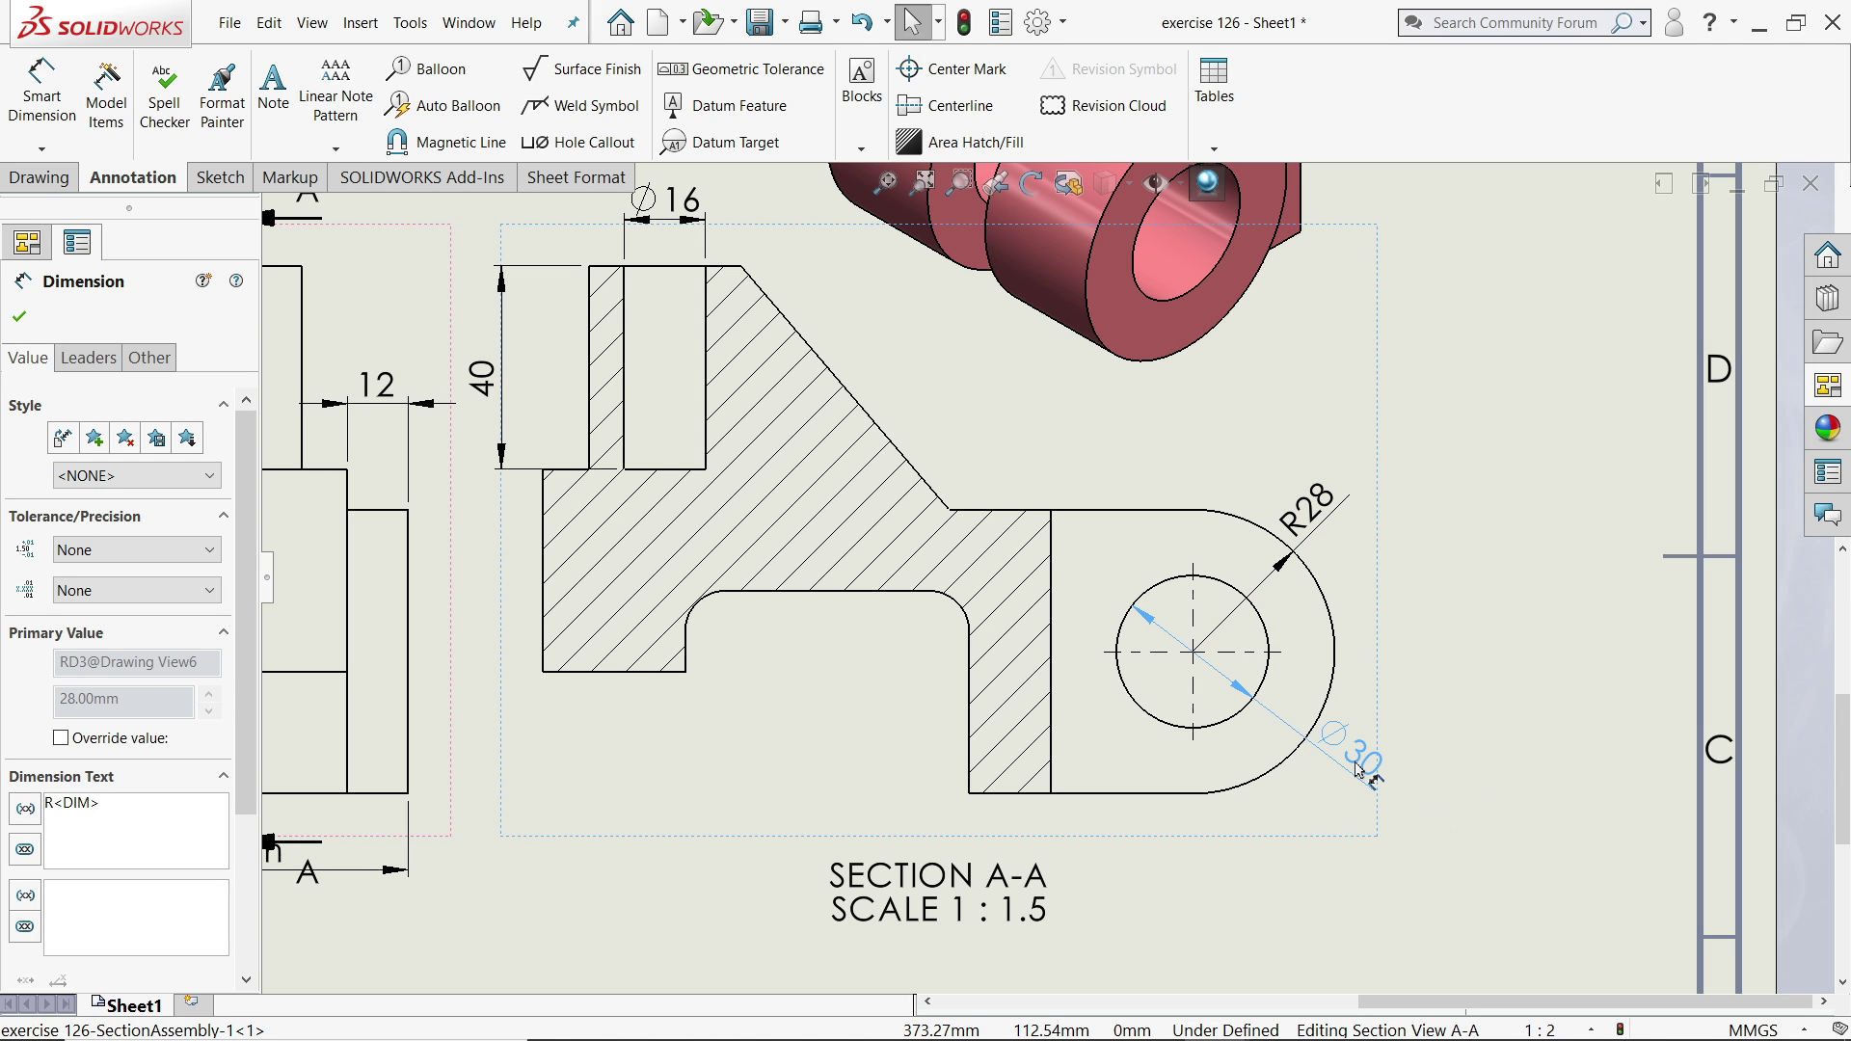
pyautogui.scroll(5, 958, 640)
pyautogui.scroll(-2, 626, 405)
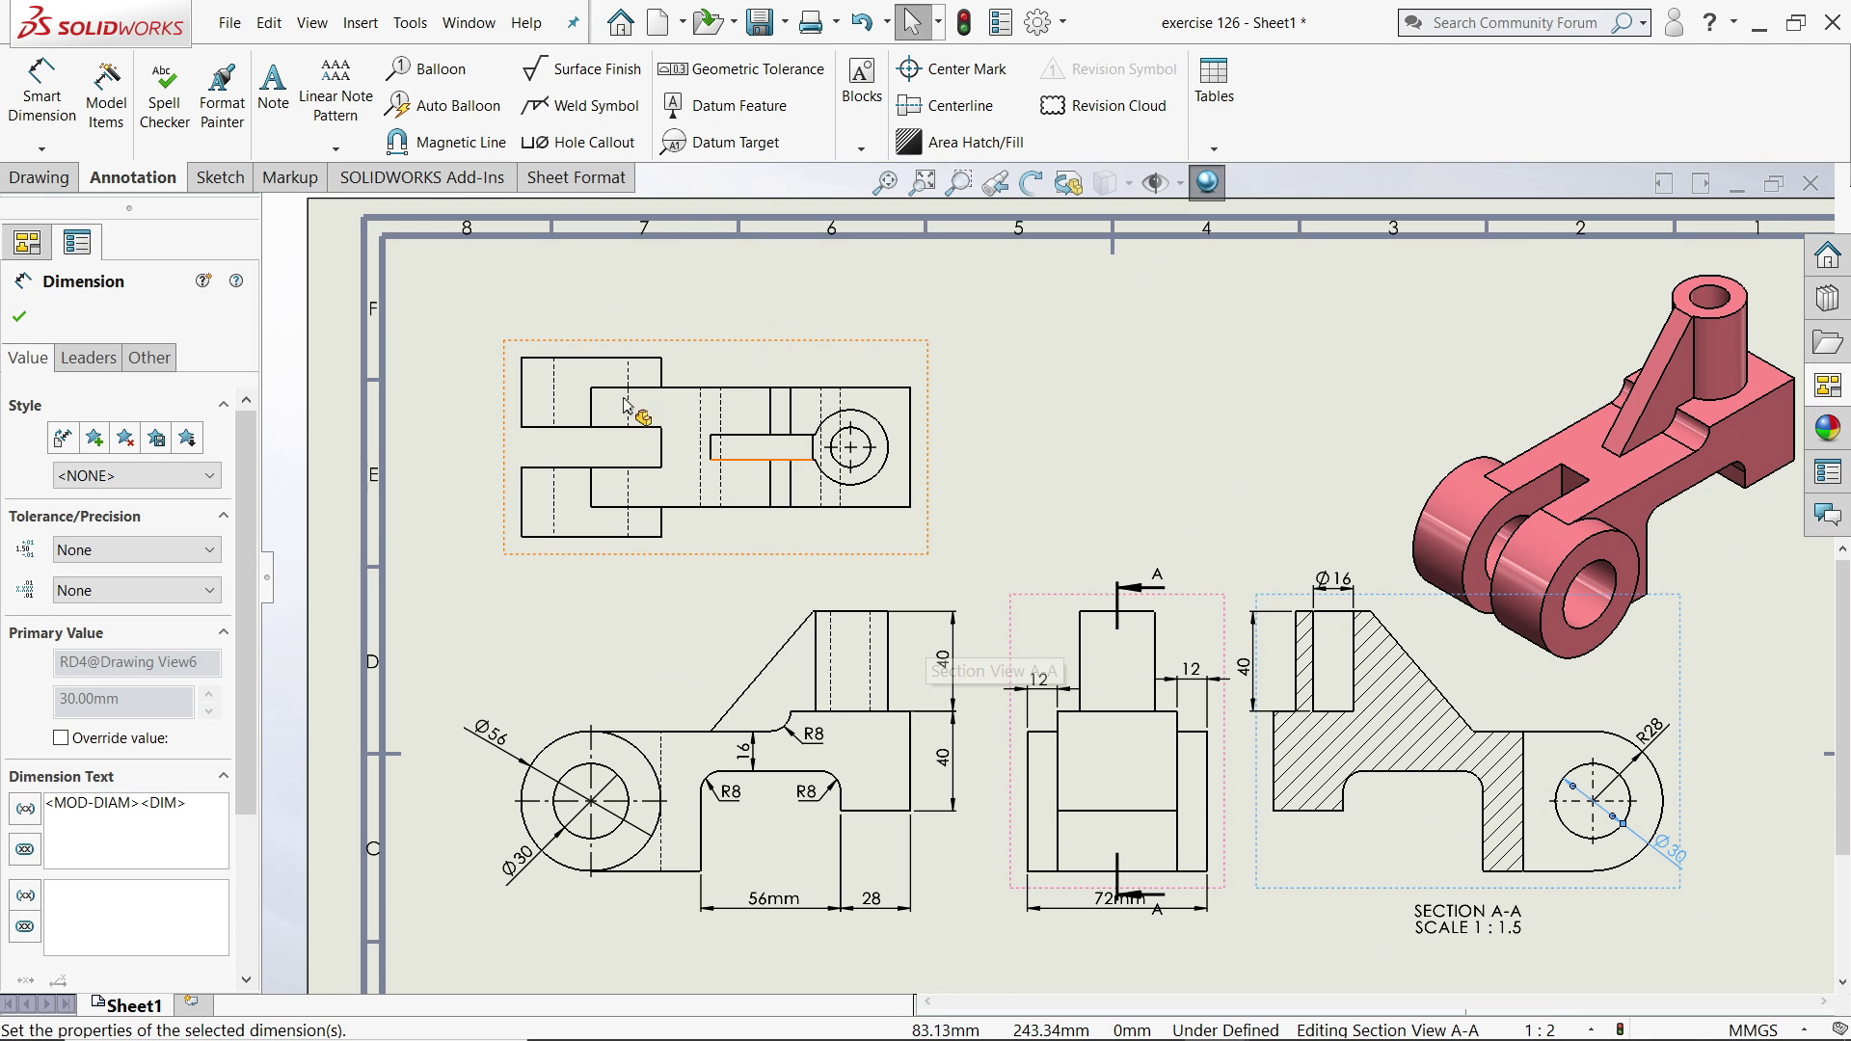
pyautogui.scroll(-2, 573, 476)
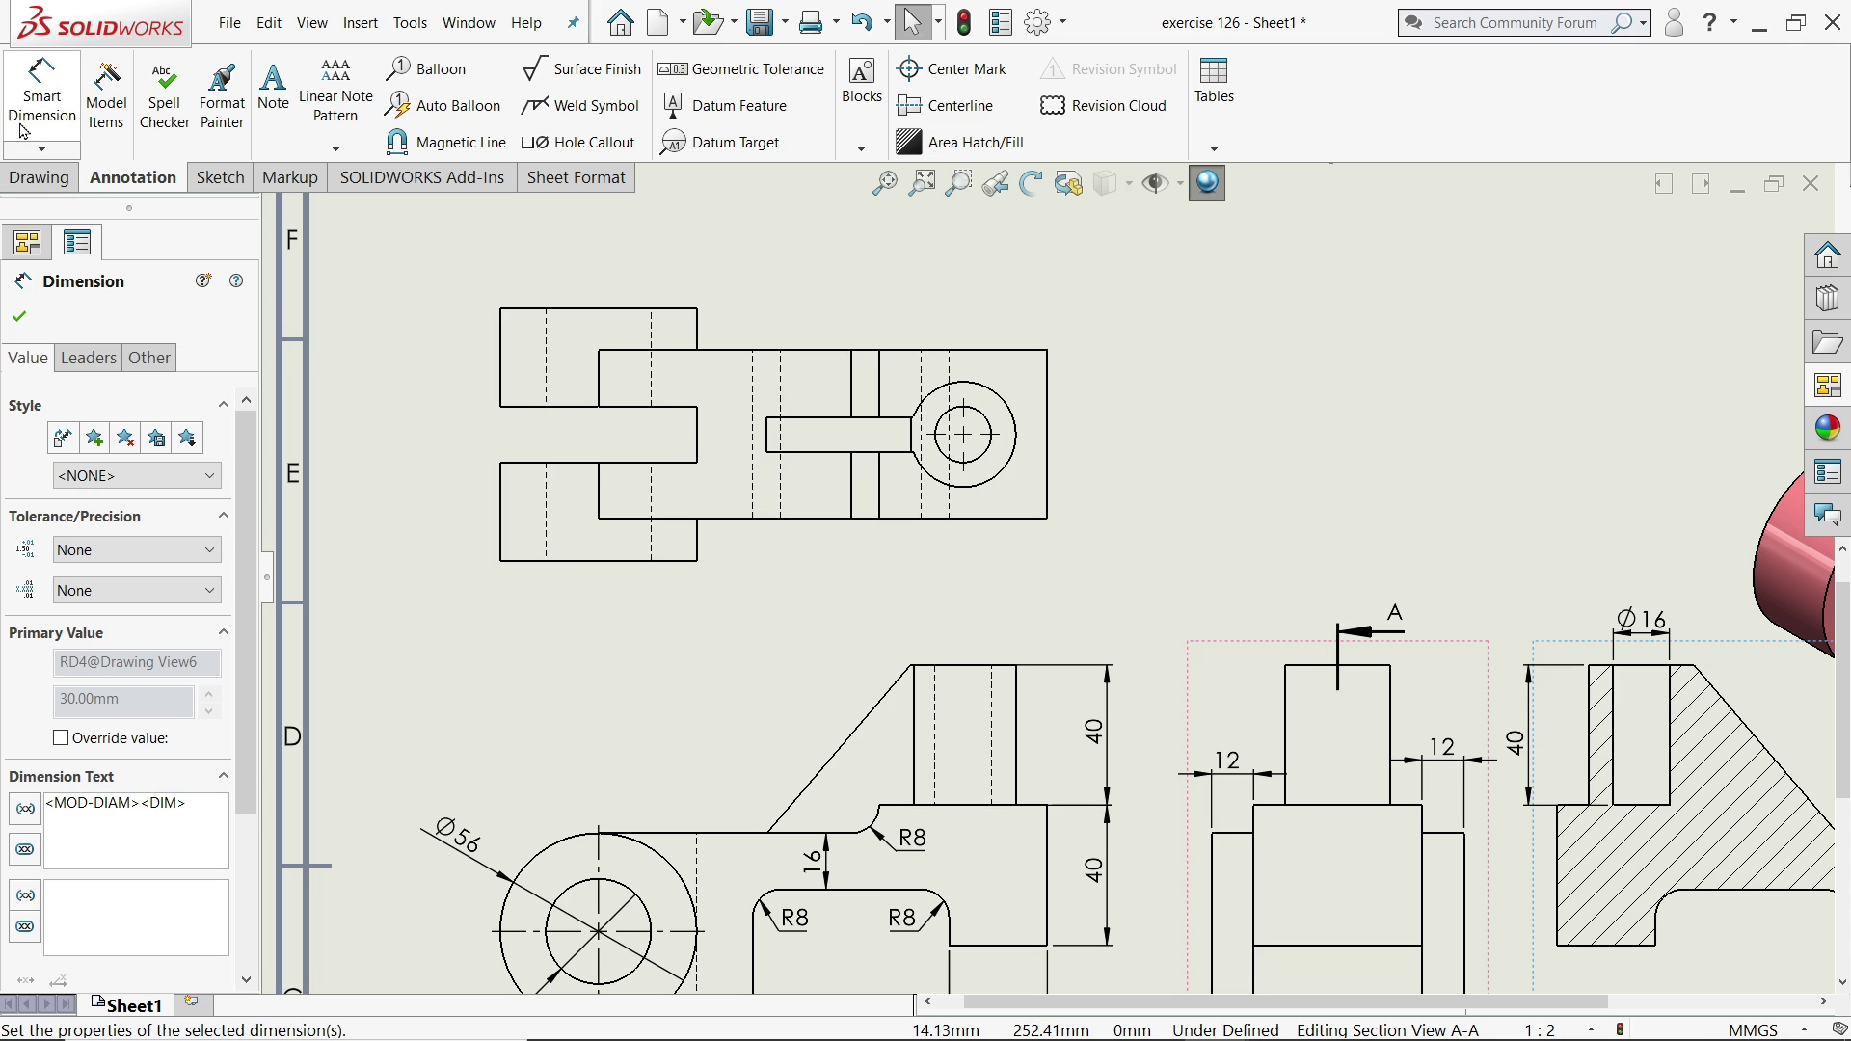
pyautogui.scroll(3, 1046, 576)
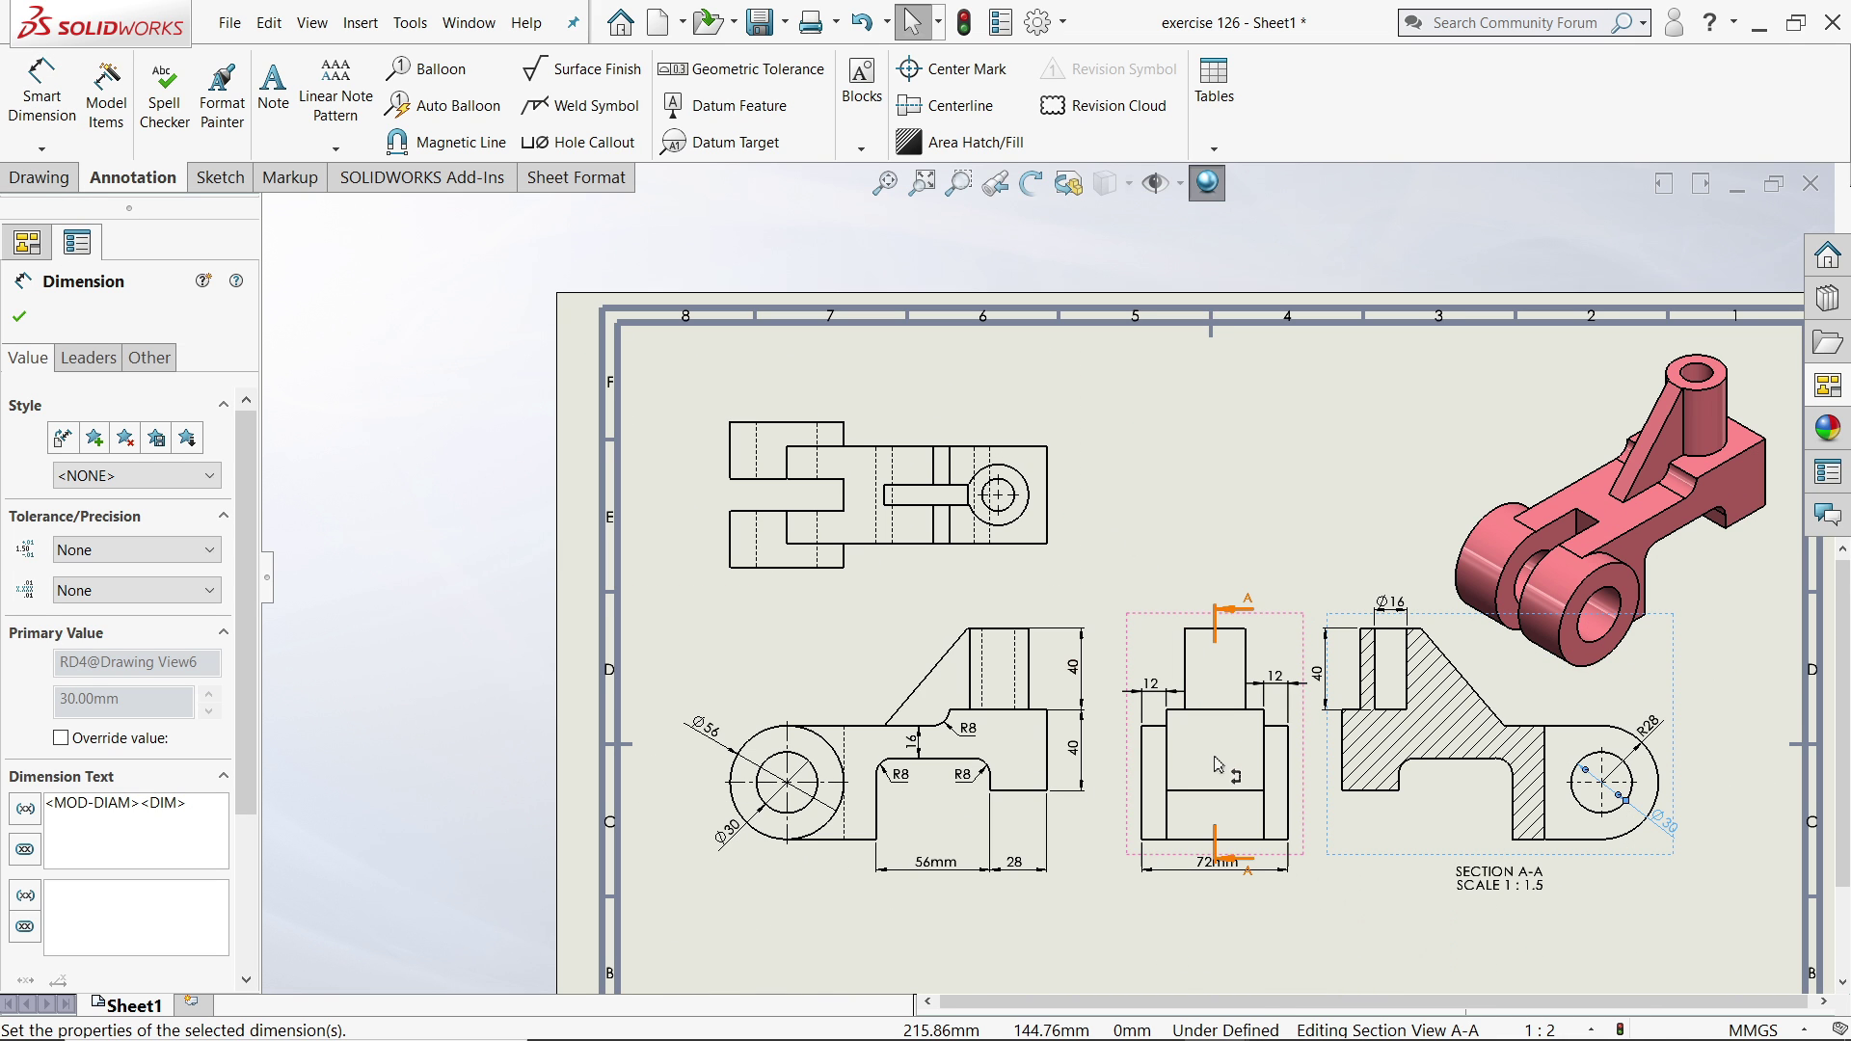
pyautogui.scroll(-2, 1022, 863)
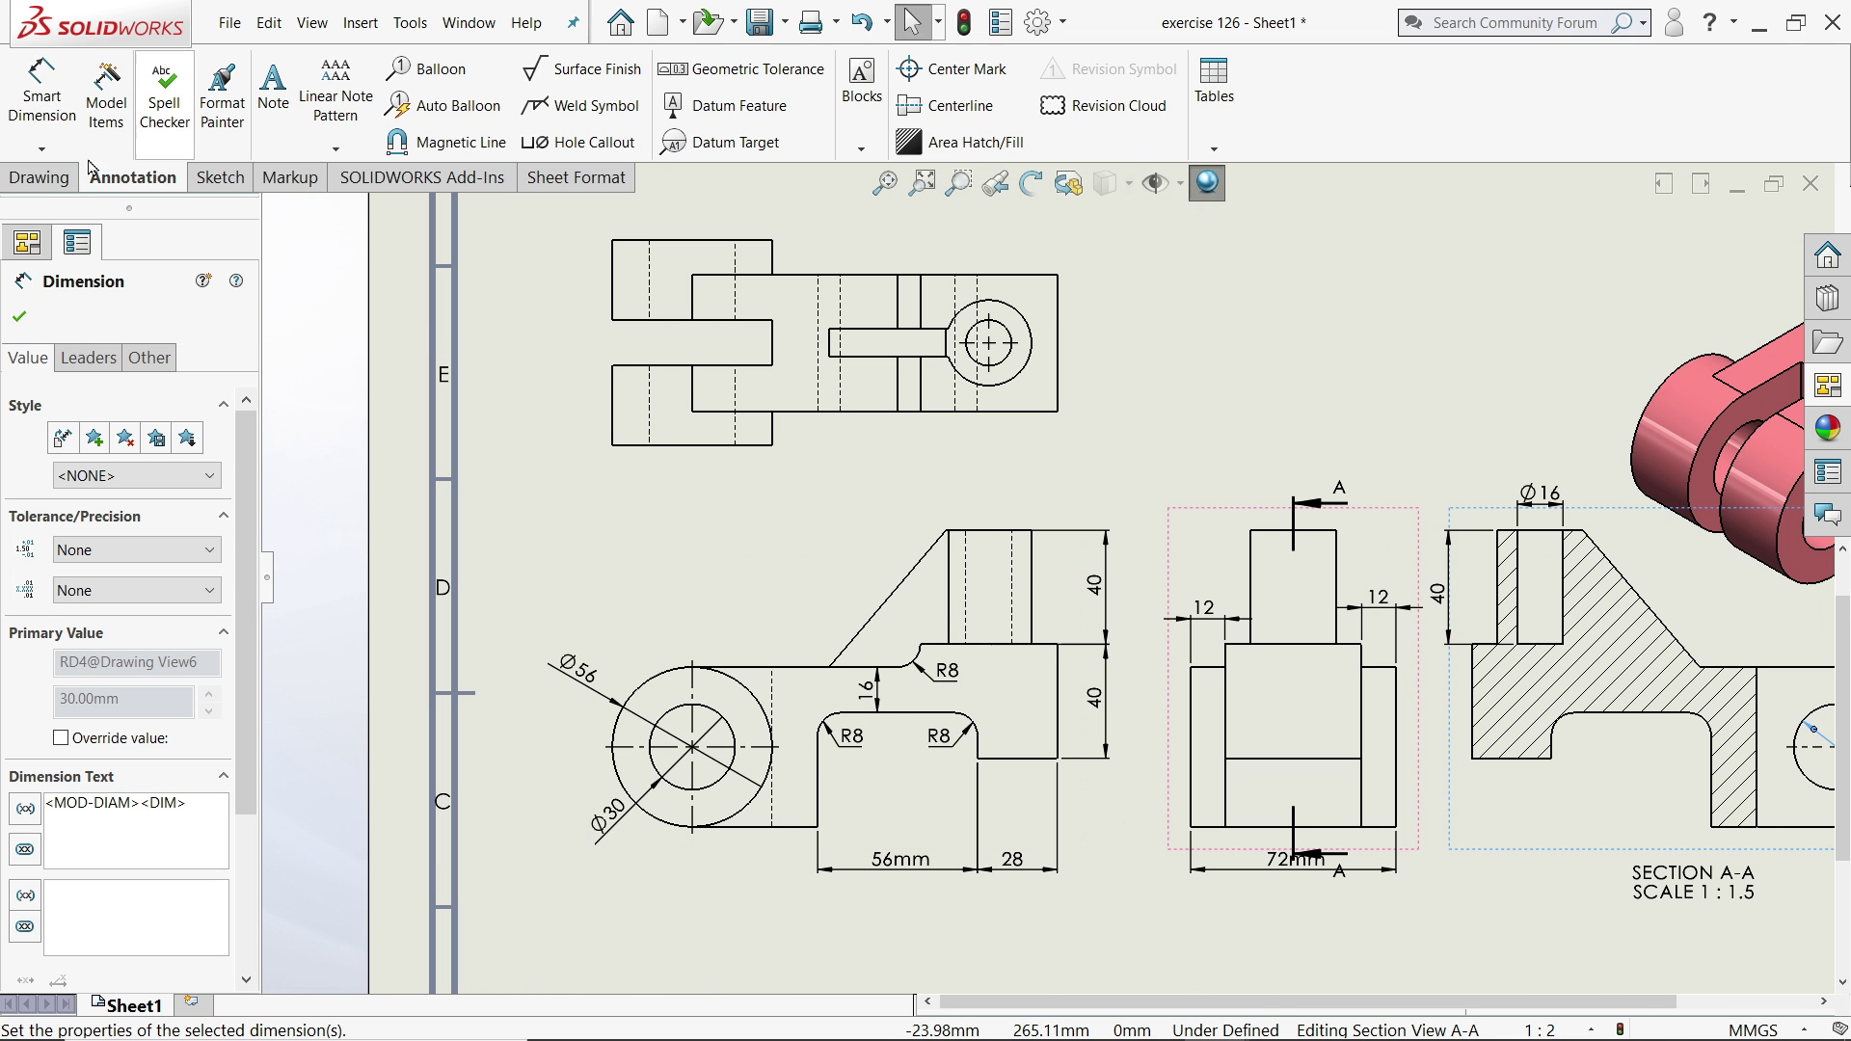
# Switch the CommandManager to the Drawing view-creation tools.
pyautogui.click(38, 177)
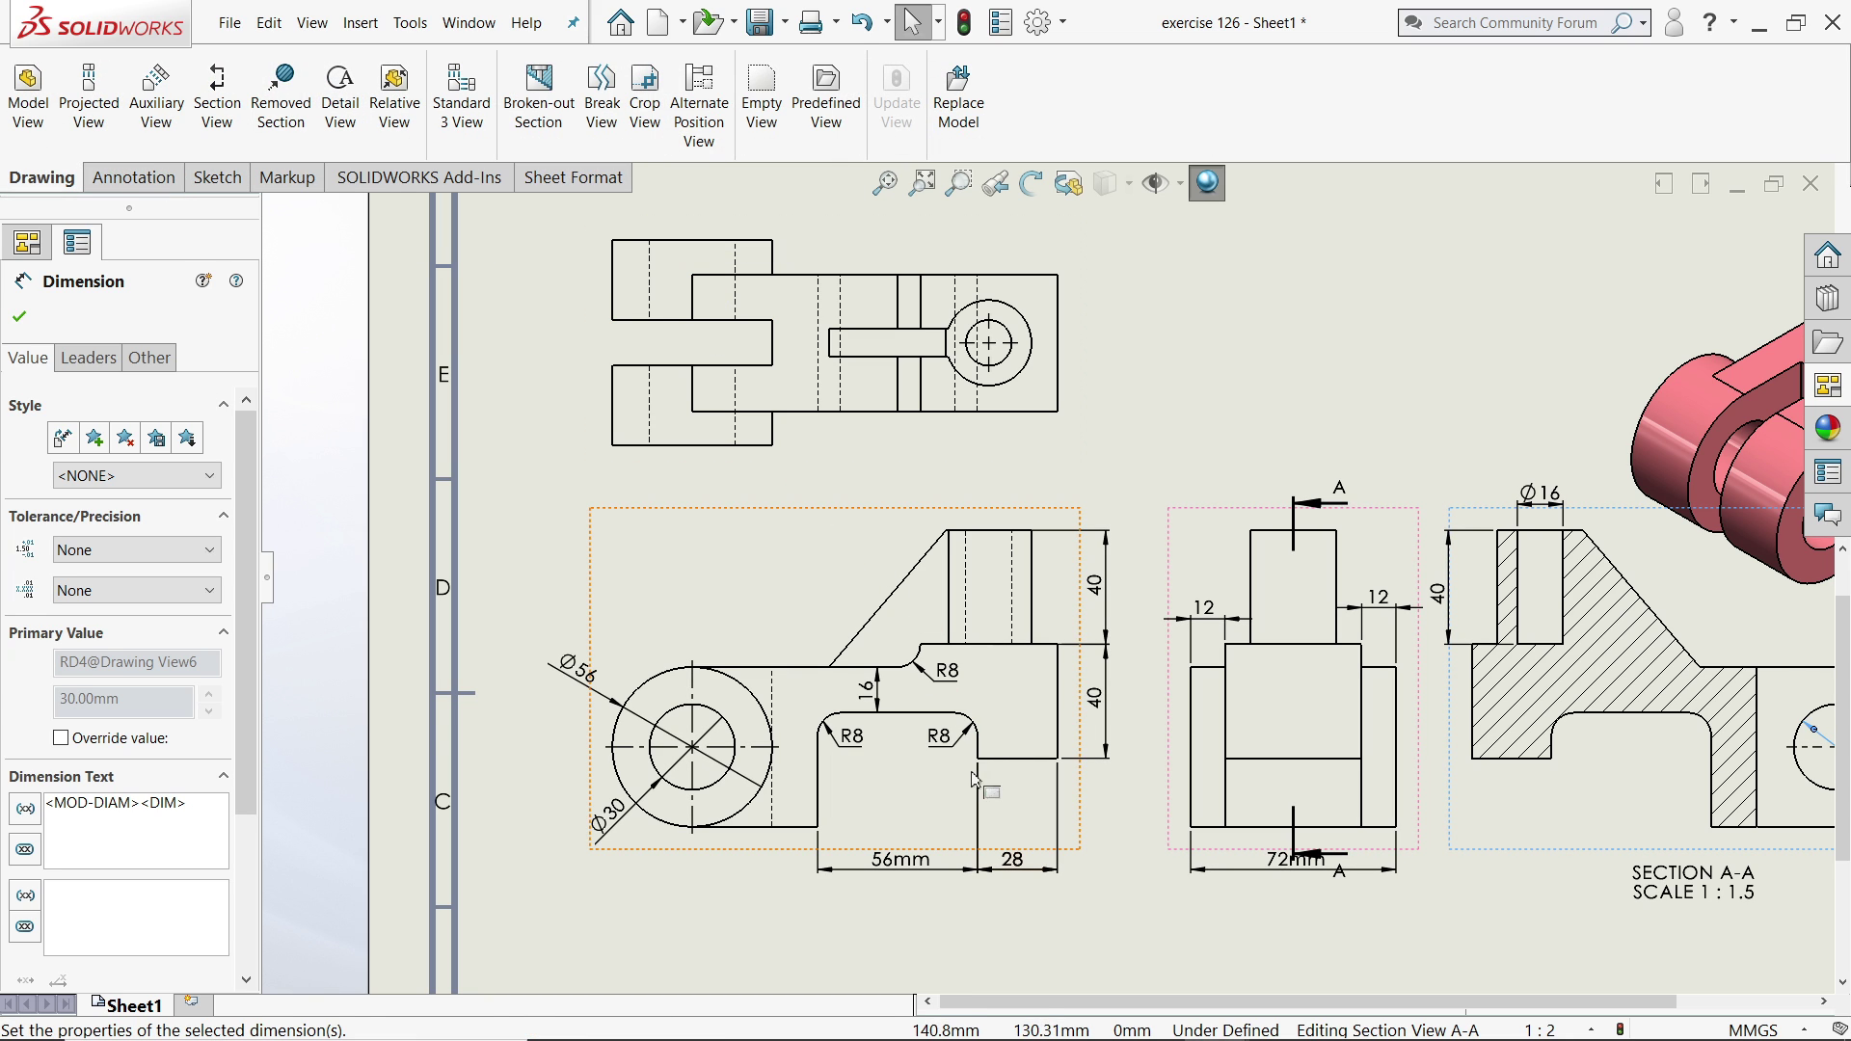
pyautogui.scroll(-1, 974, 779)
pyautogui.scroll(1, 959, 776)
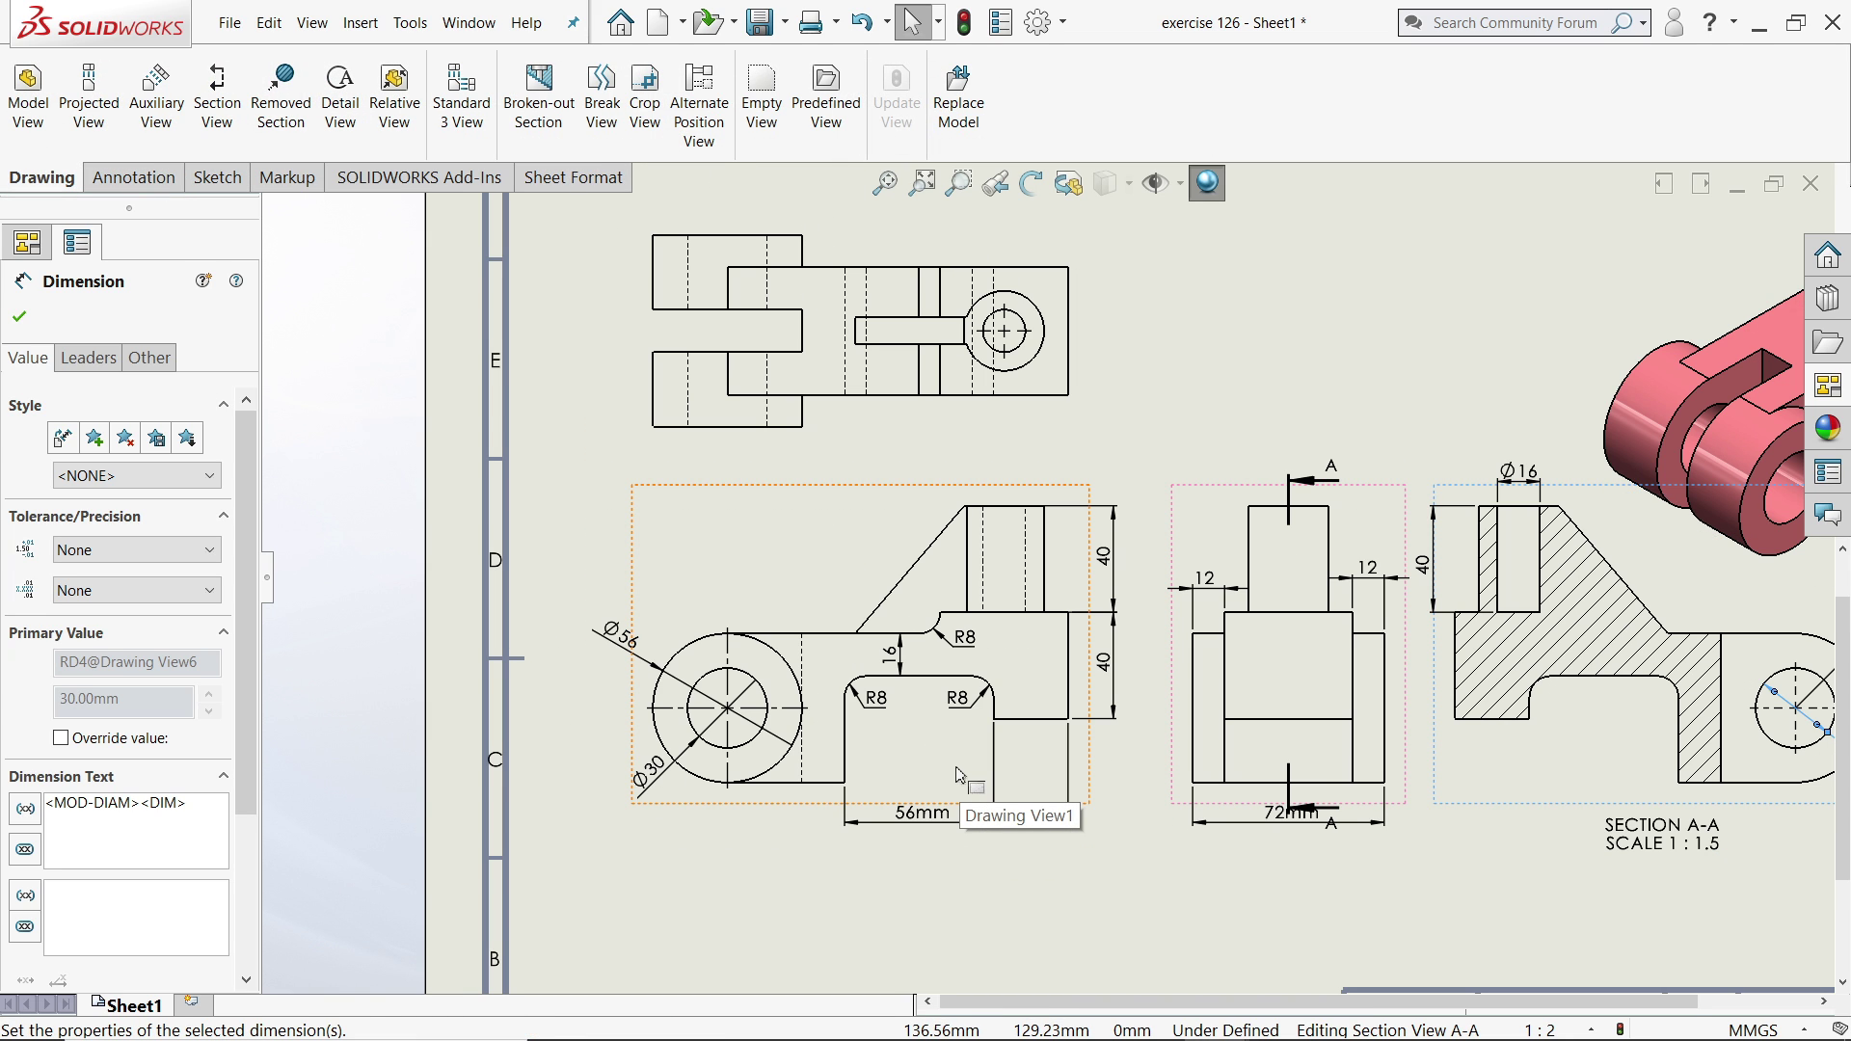
pyautogui.click(1054, 730)
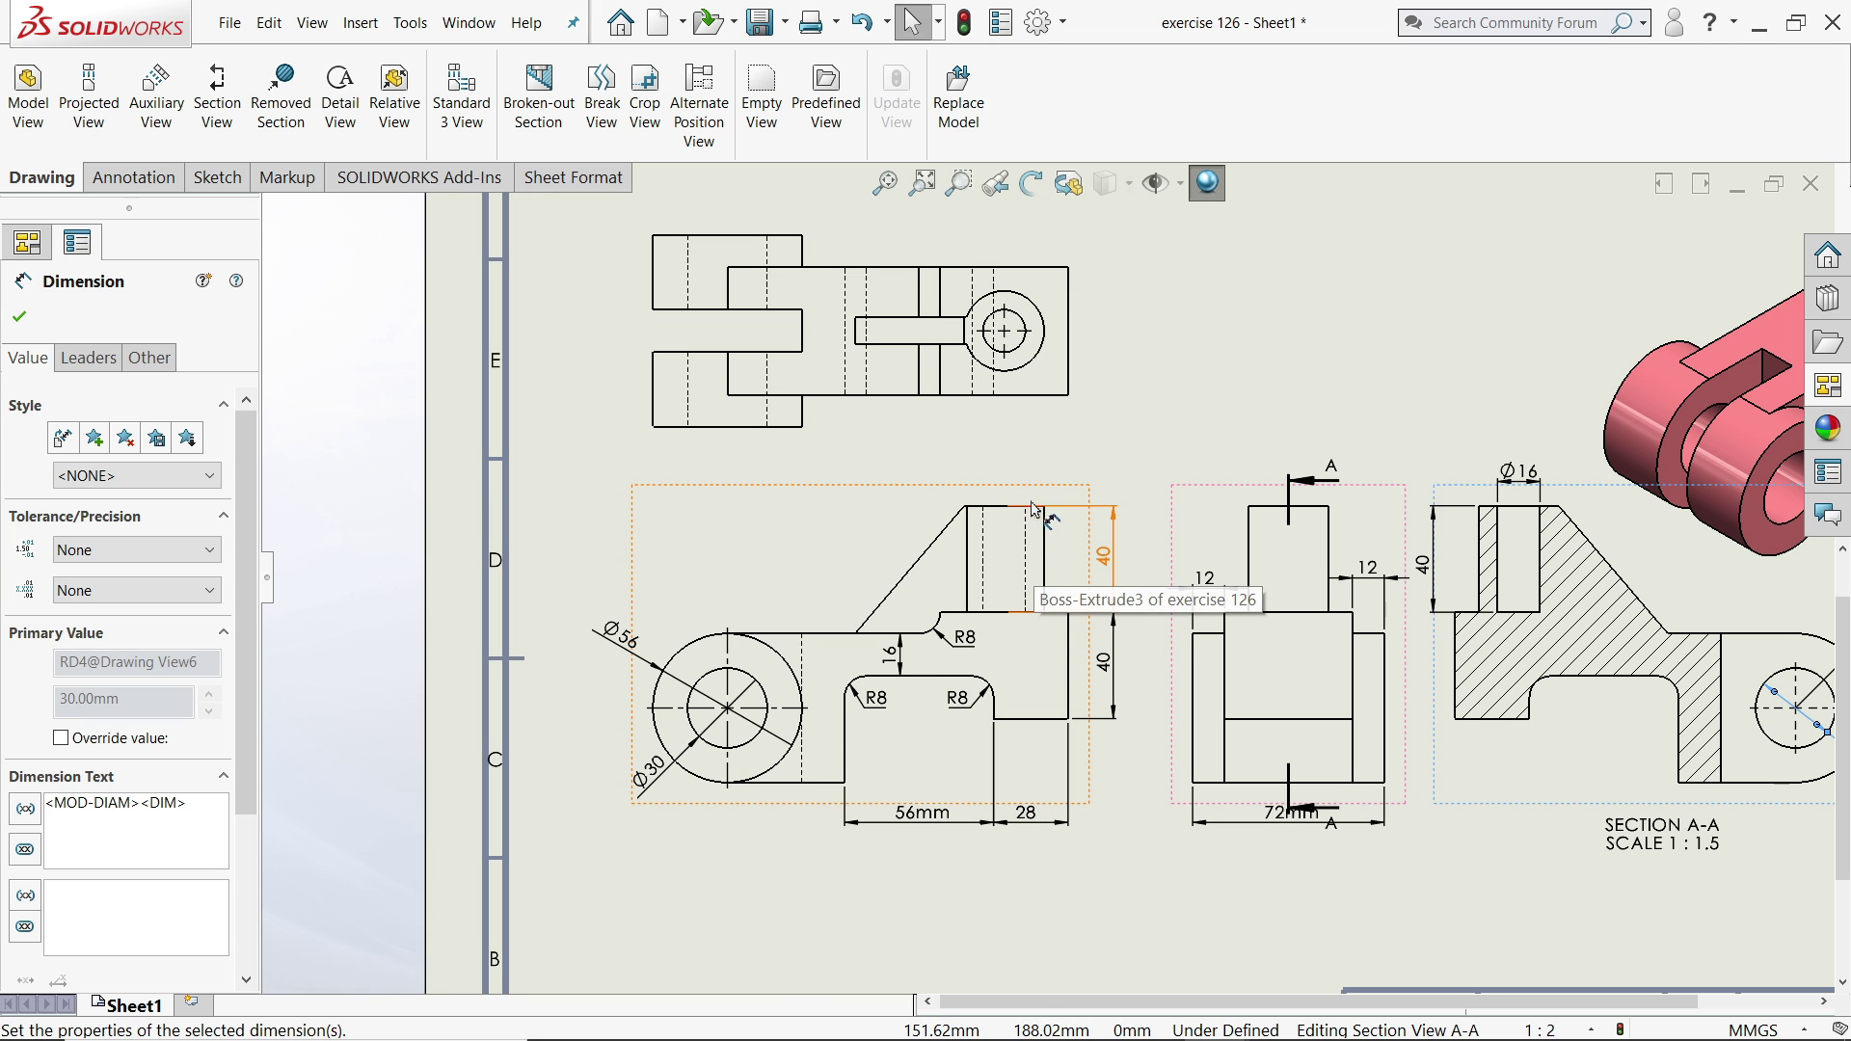
pyautogui.scroll(1, 1036, 511)
pyautogui.scroll(-2, 1075, 356)
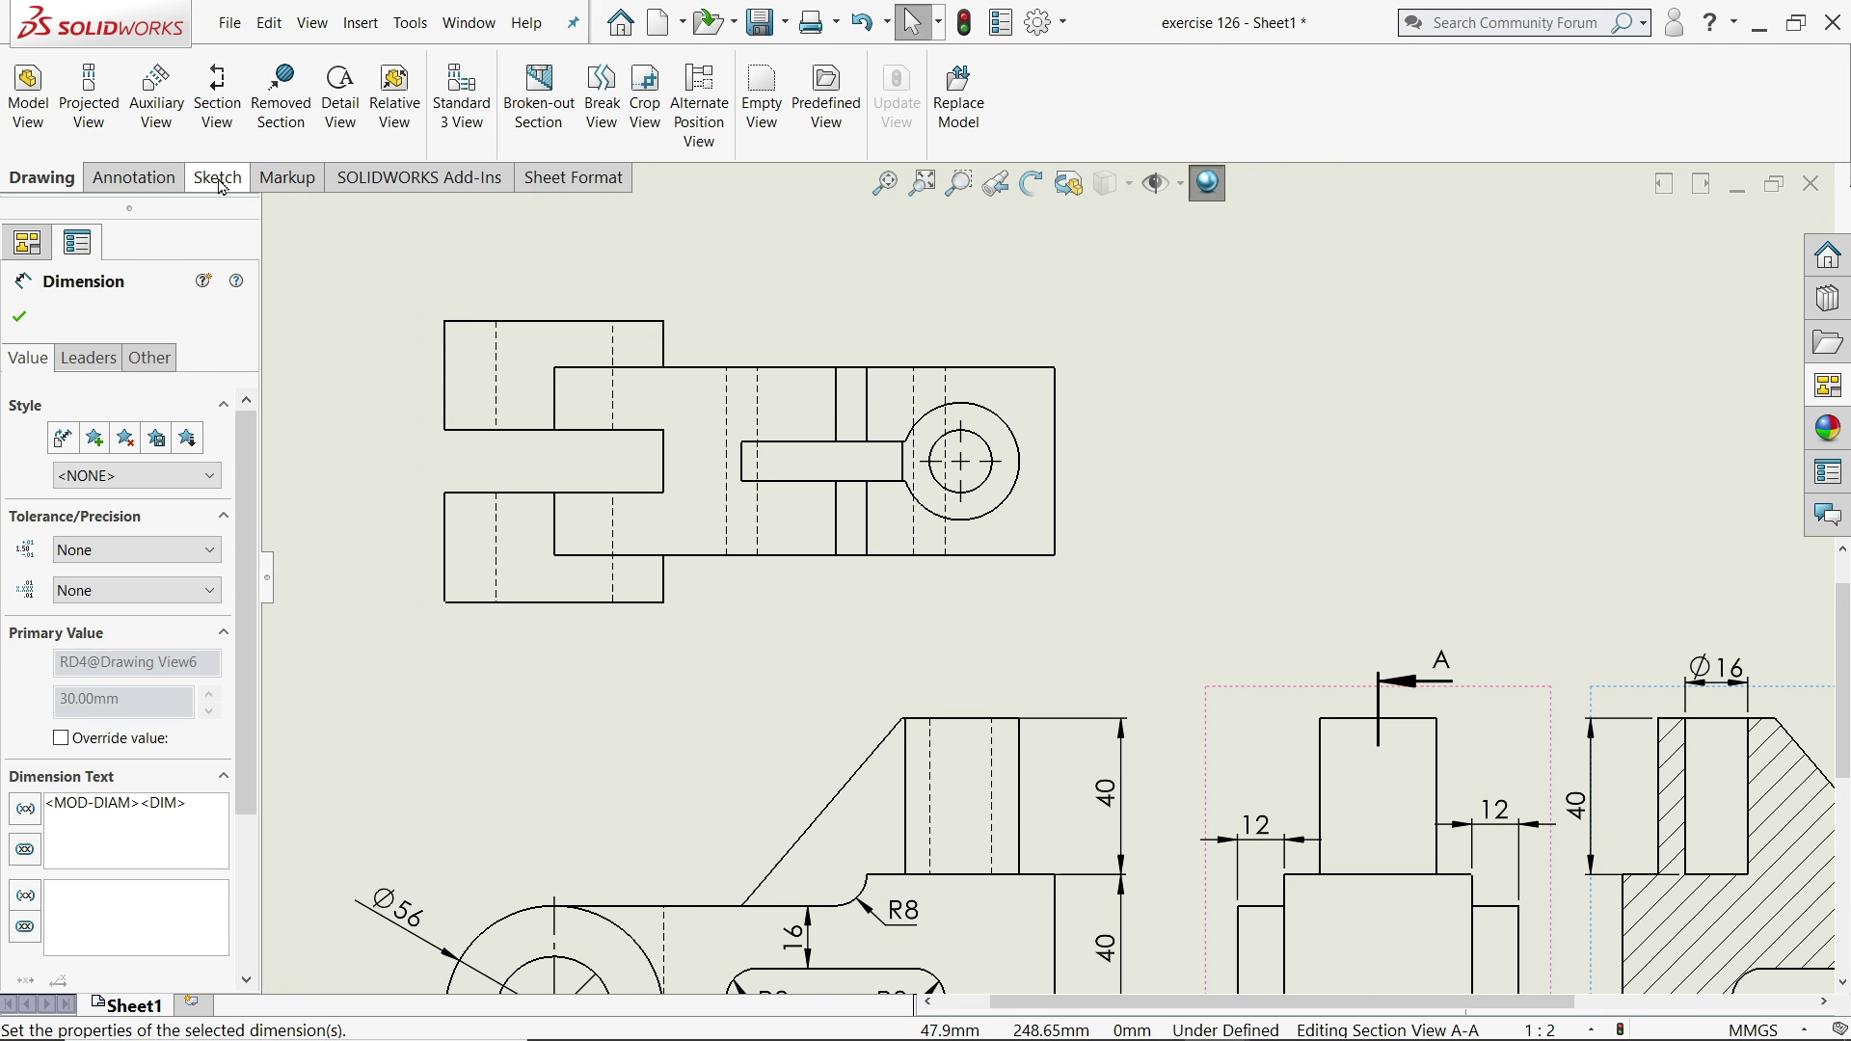
pyautogui.click(340, 97)
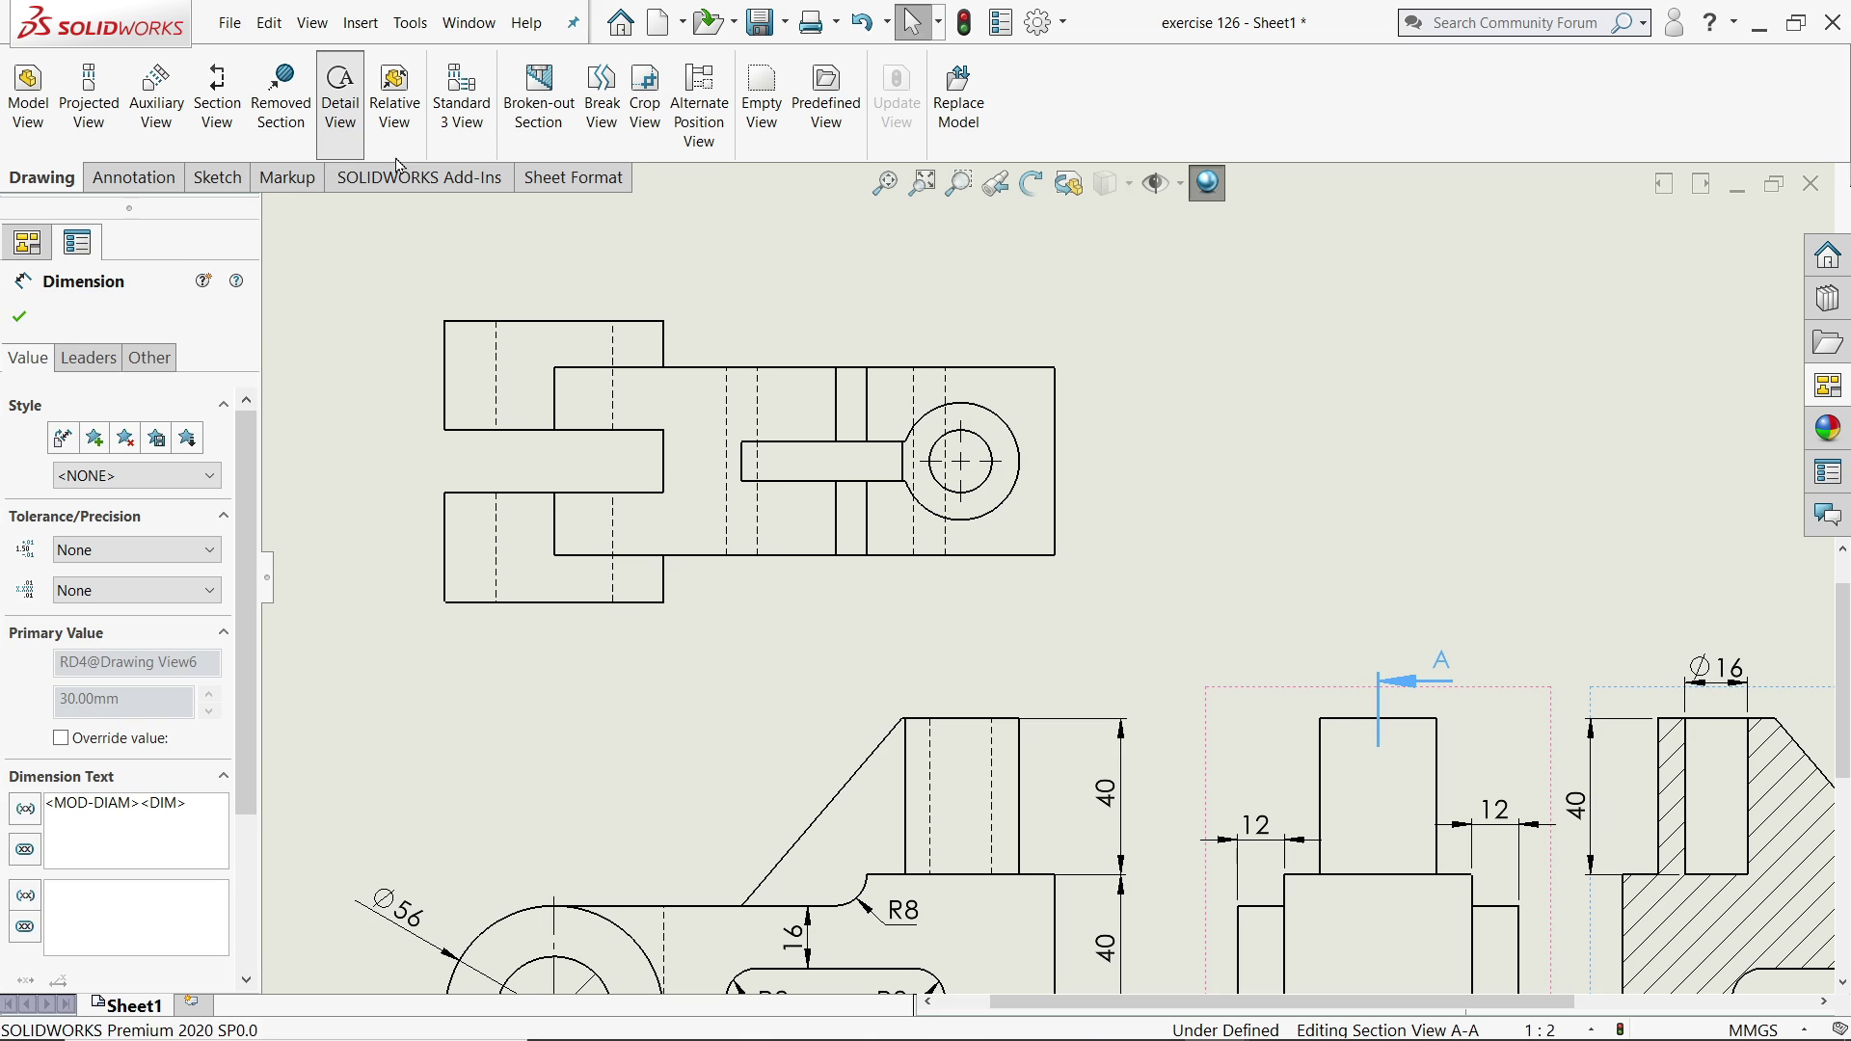
pyautogui.scroll(-1, 993, 501)
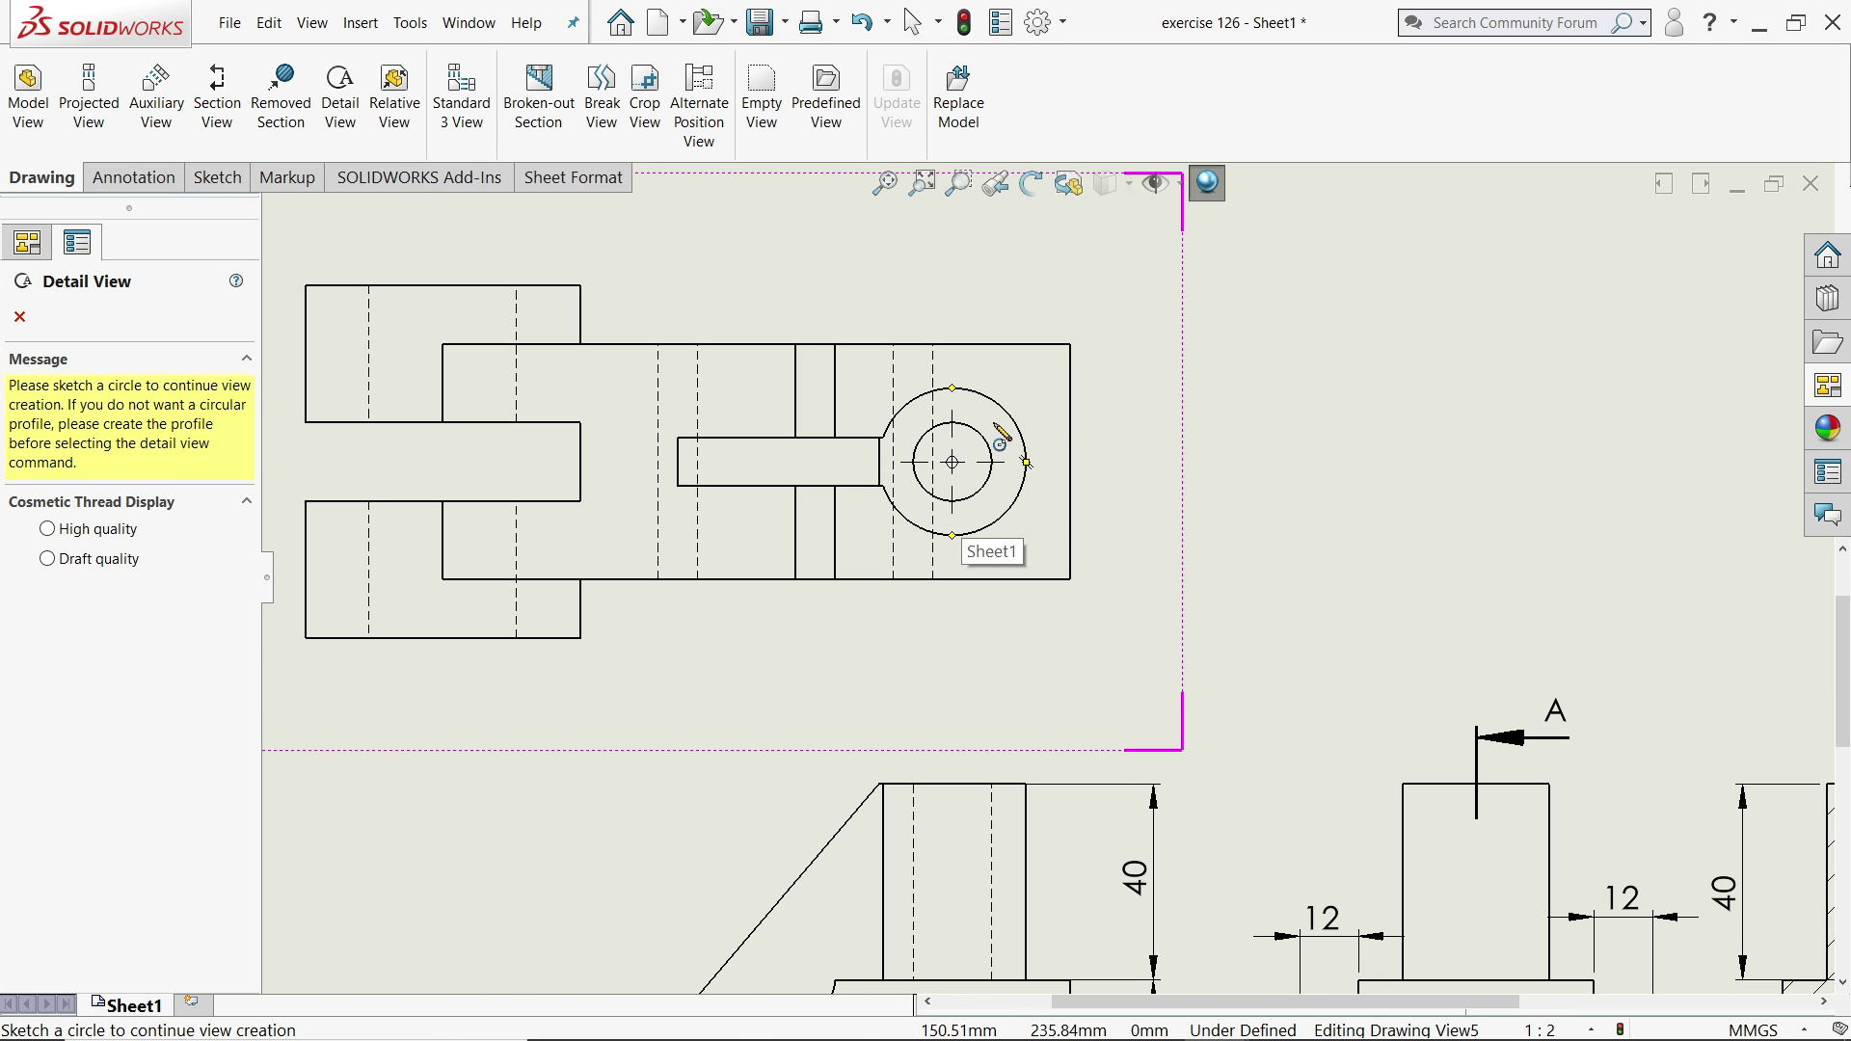
pyautogui.click(967, 449)
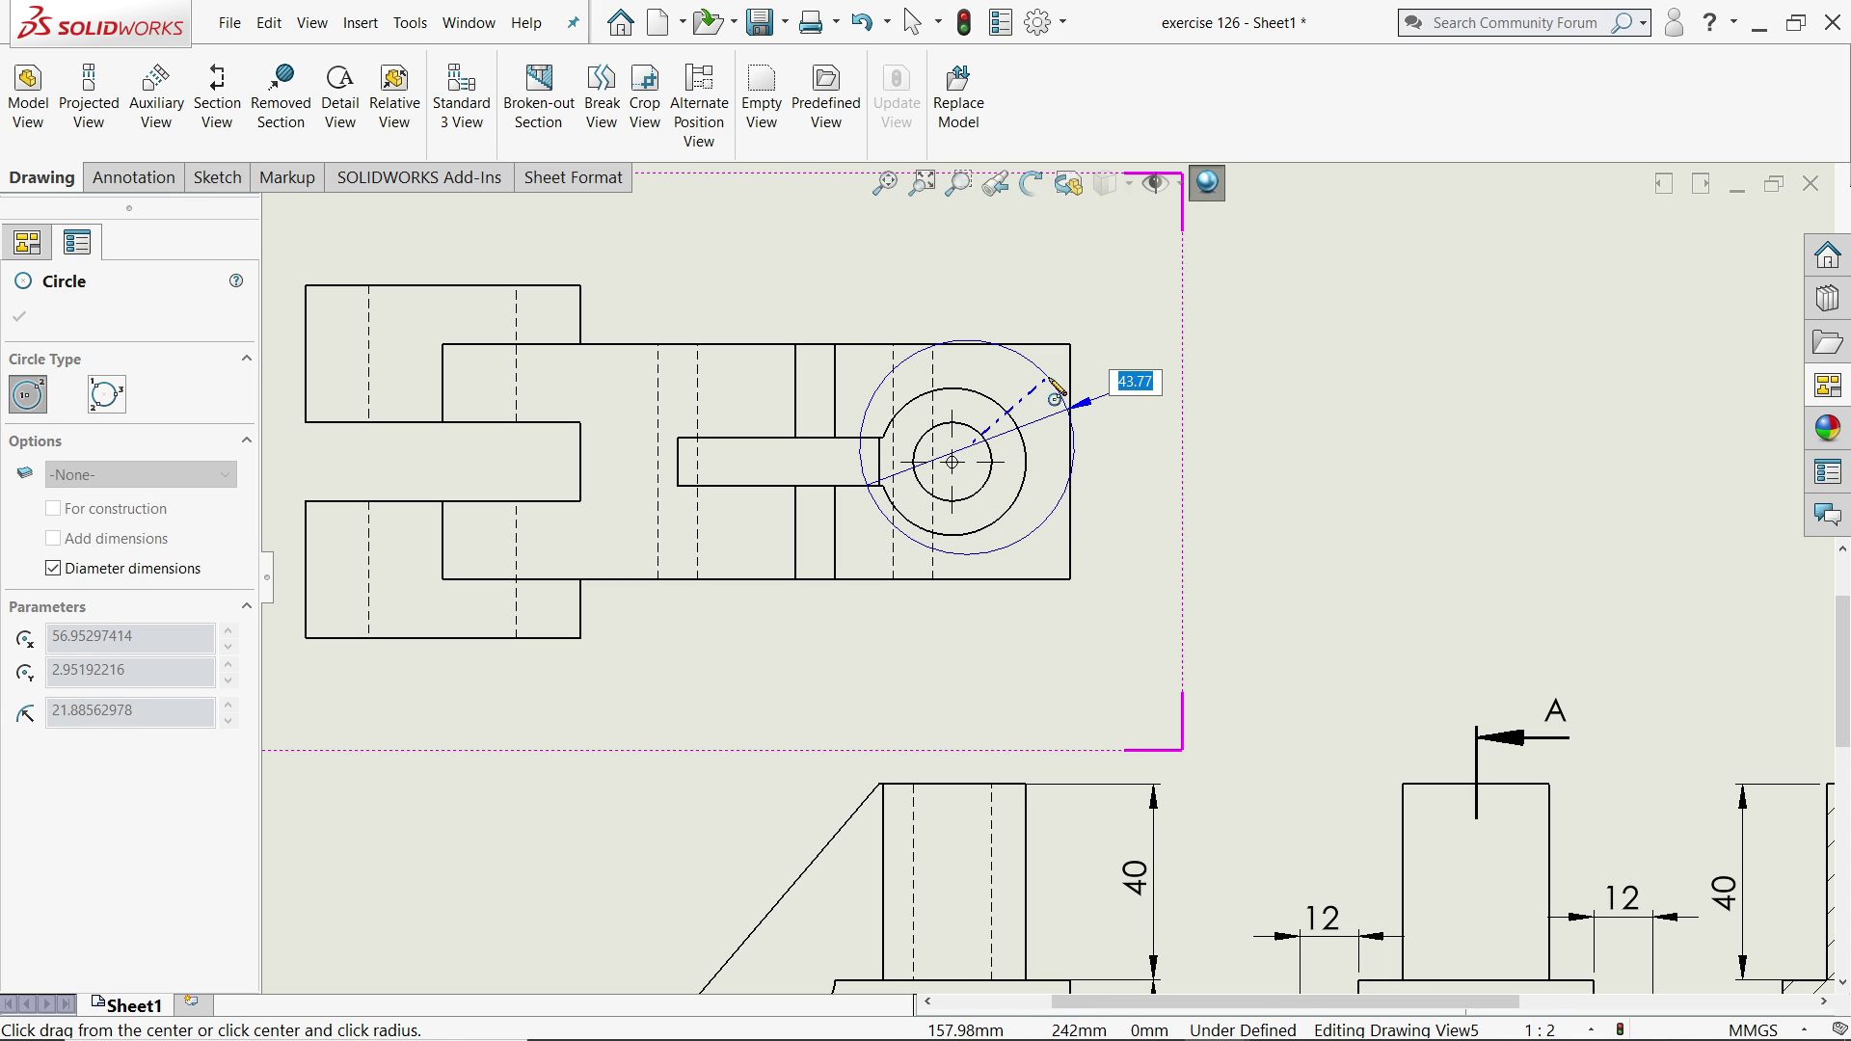
pyautogui.click(1055, 396)
pyautogui.scroll(2, 1282, 424)
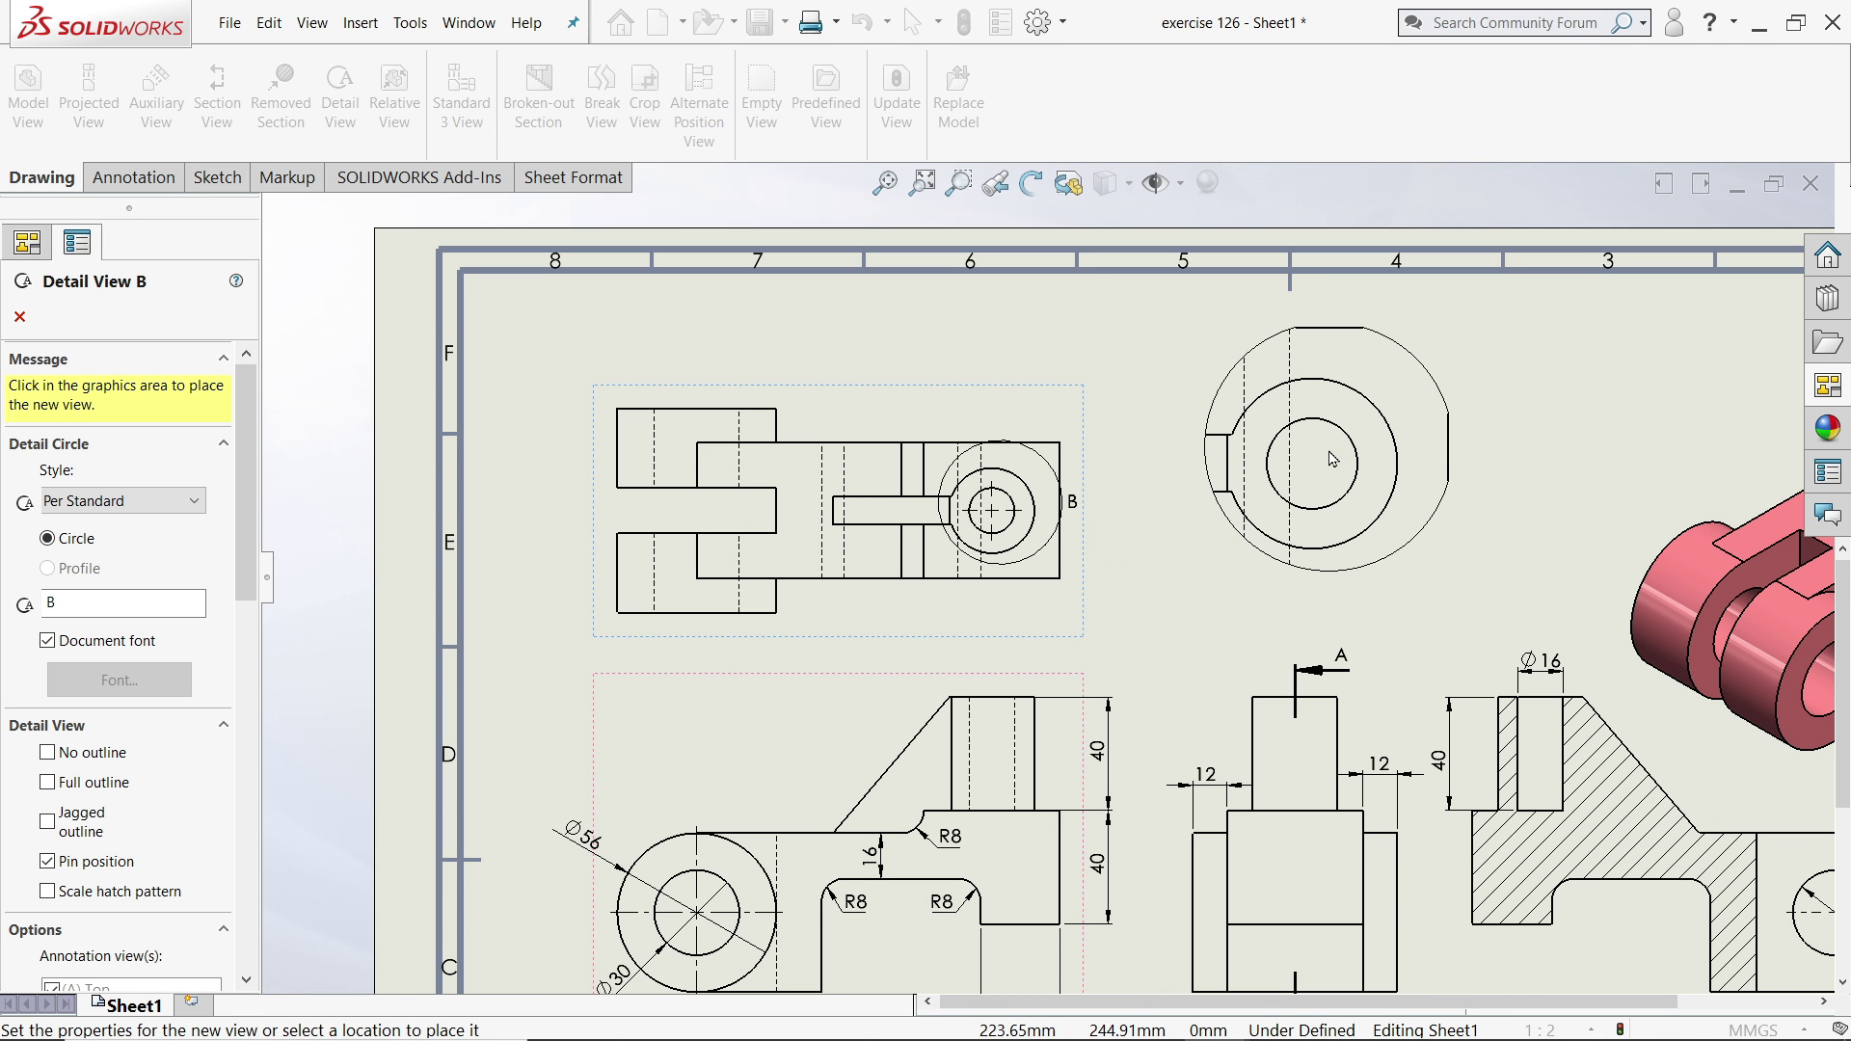
pyautogui.scroll(2, 1334, 461)
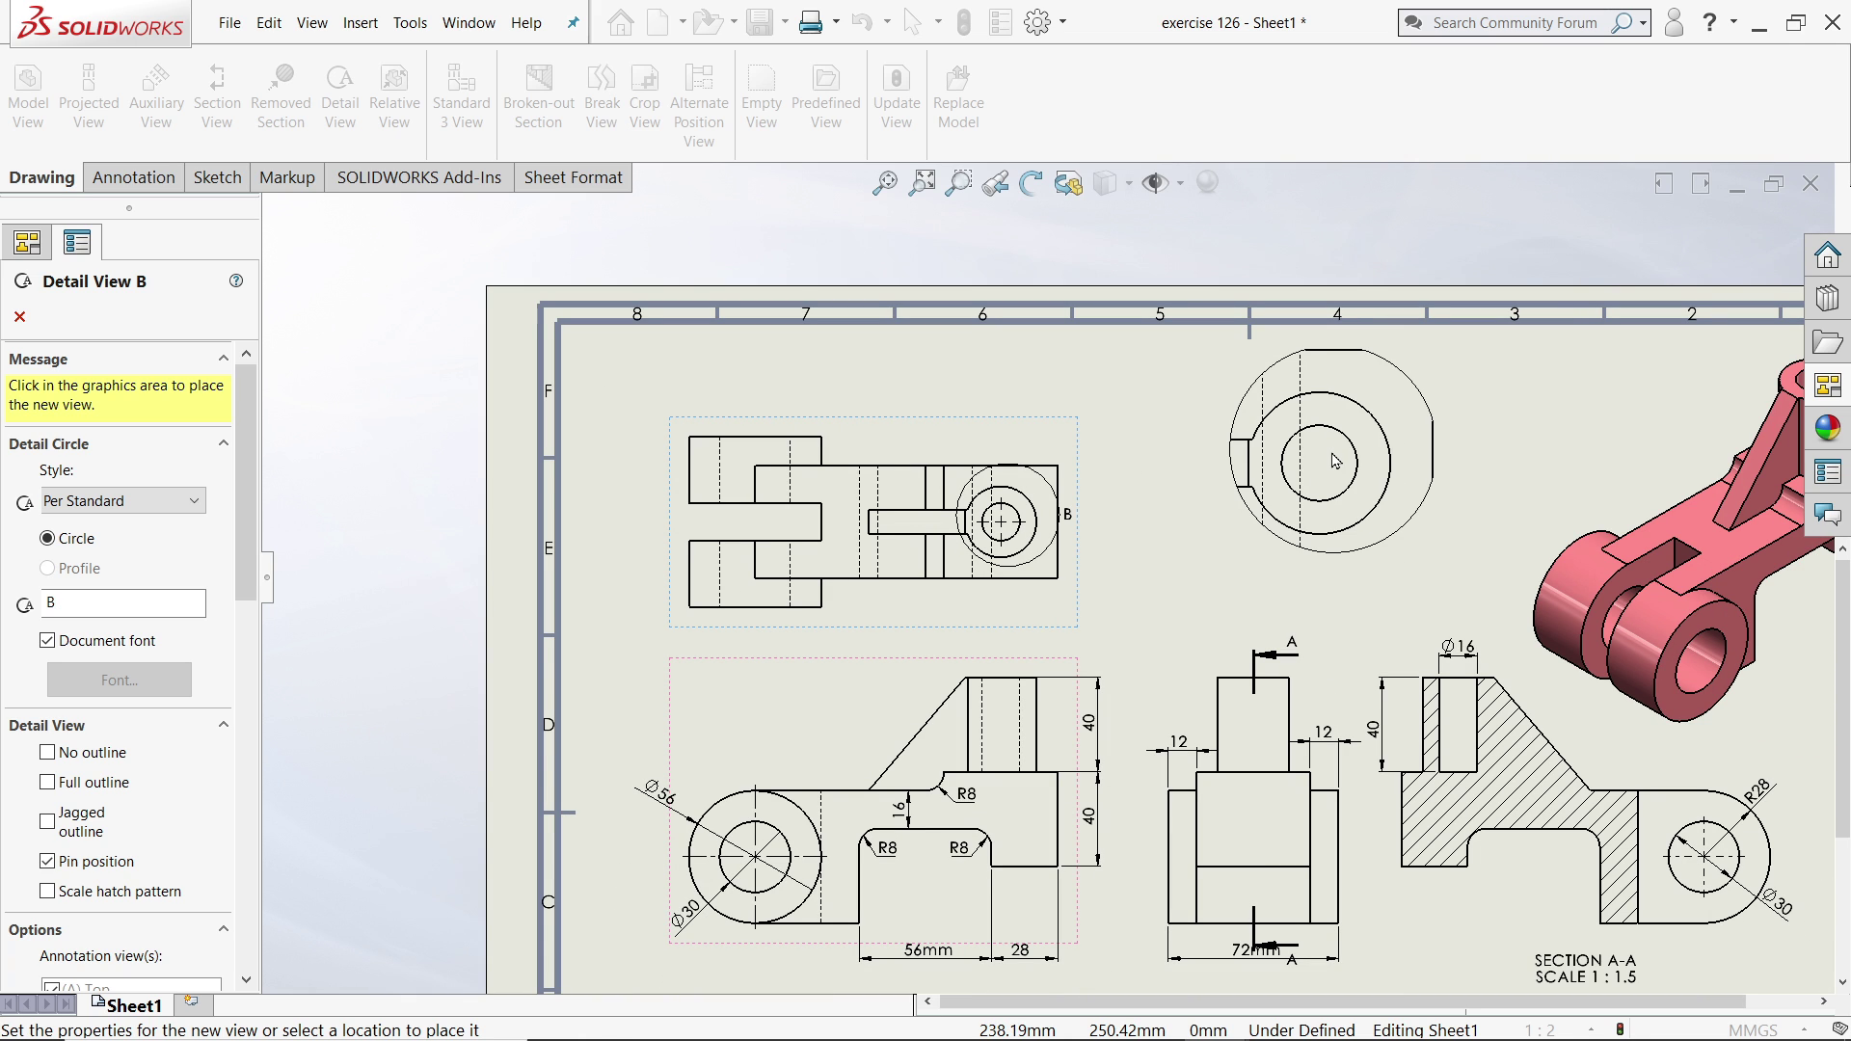
pyautogui.press('Escape')
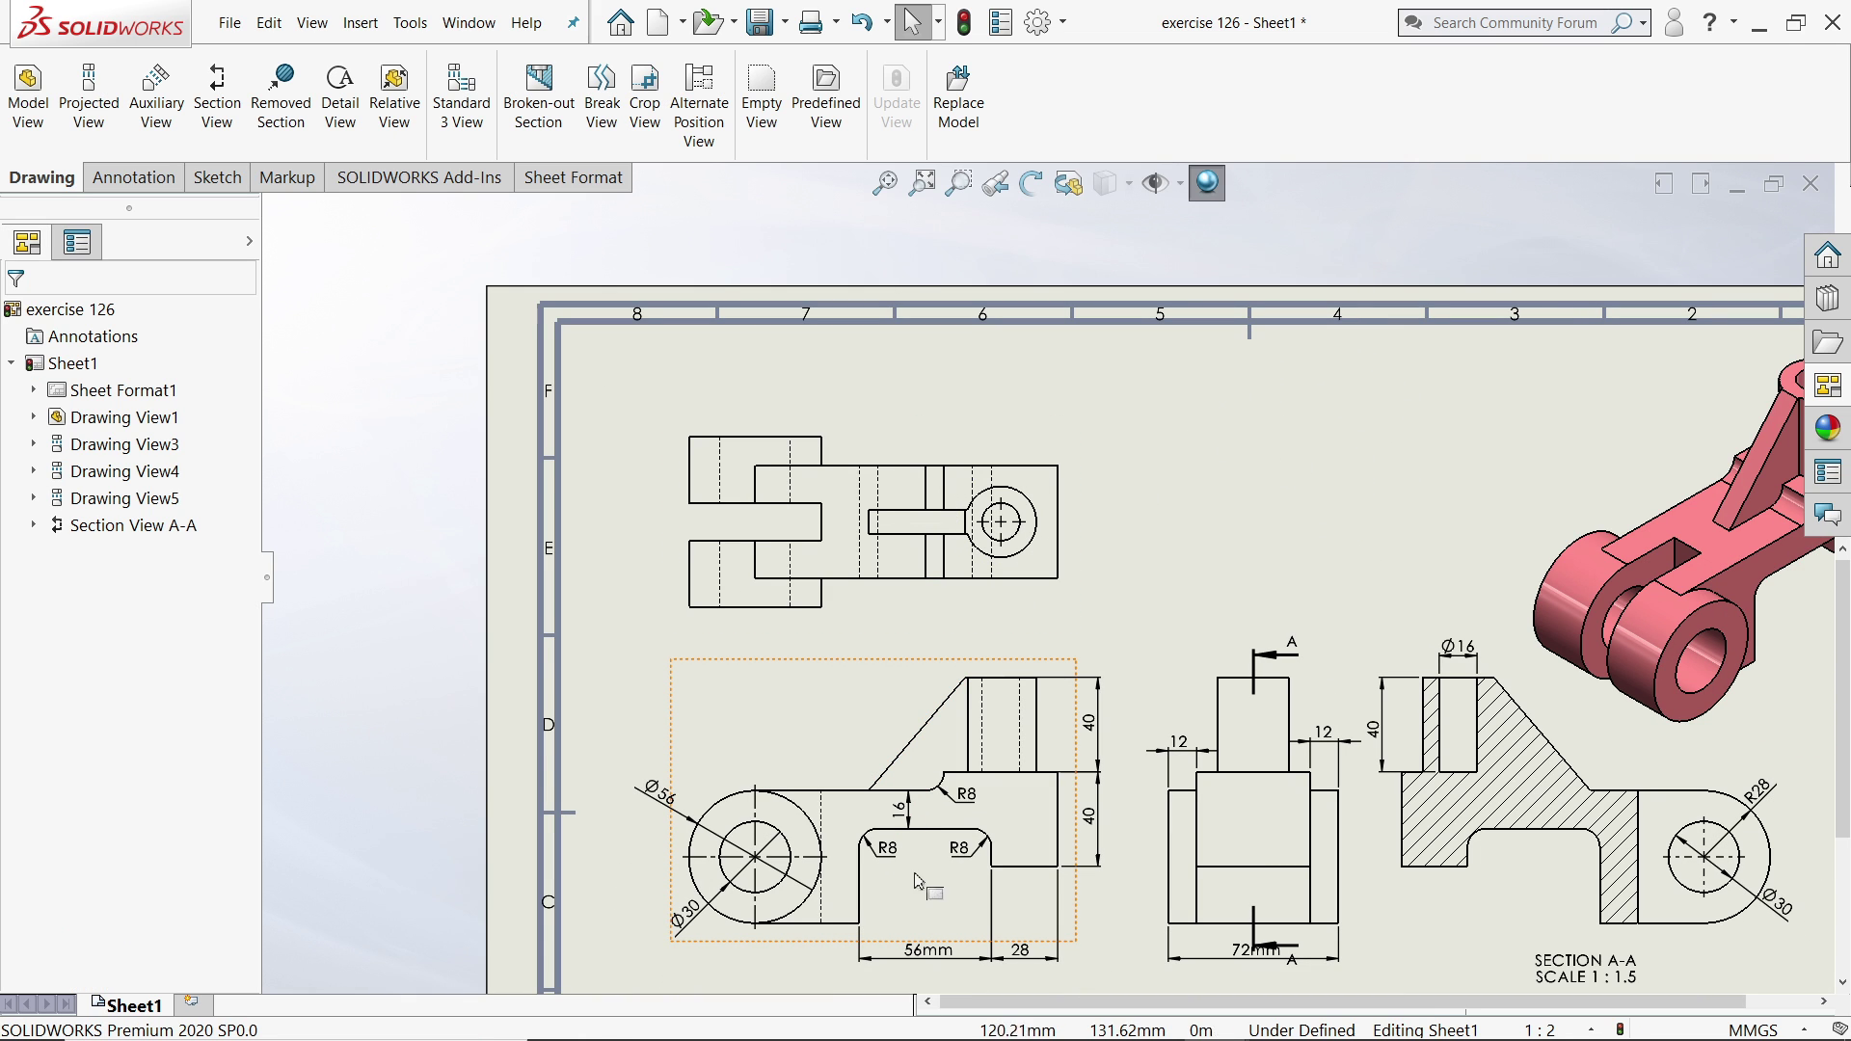
pyautogui.scroll(-4, 1098, 896)
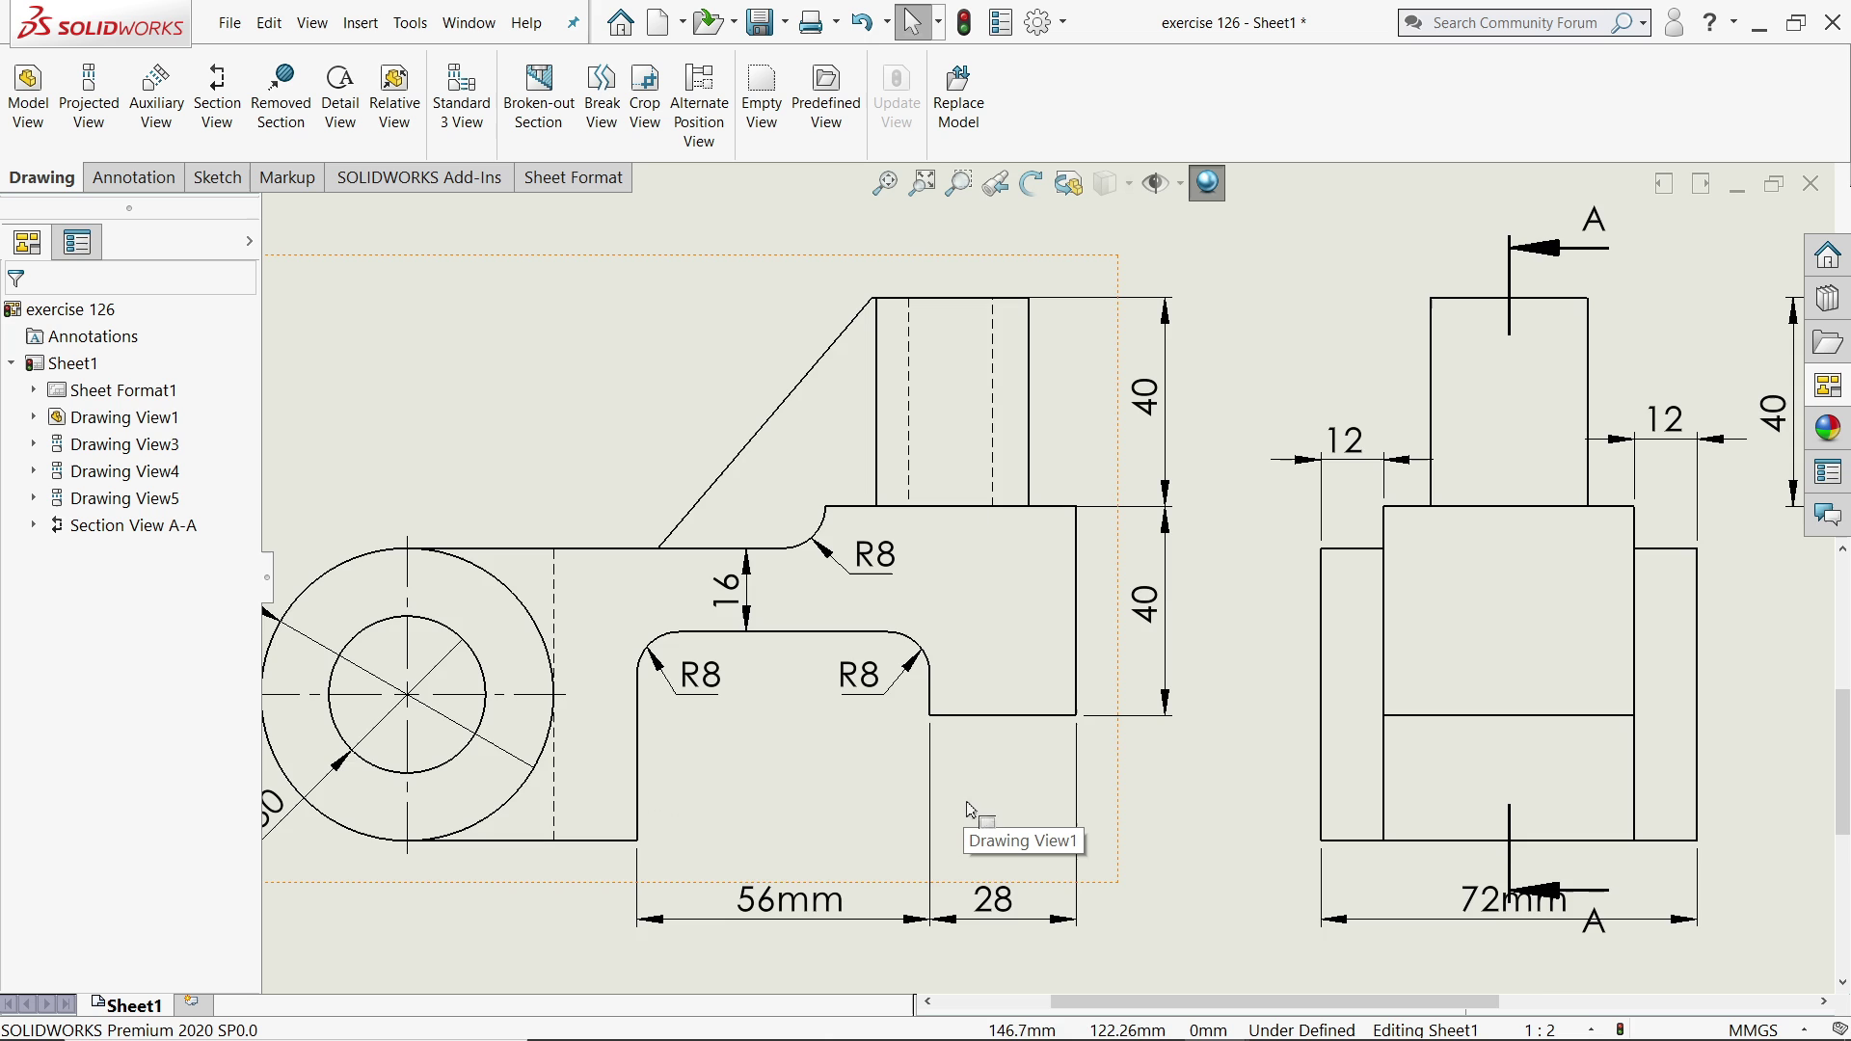
pyautogui.scroll(2, 969, 810)
pyautogui.scroll(3, 1094, 793)
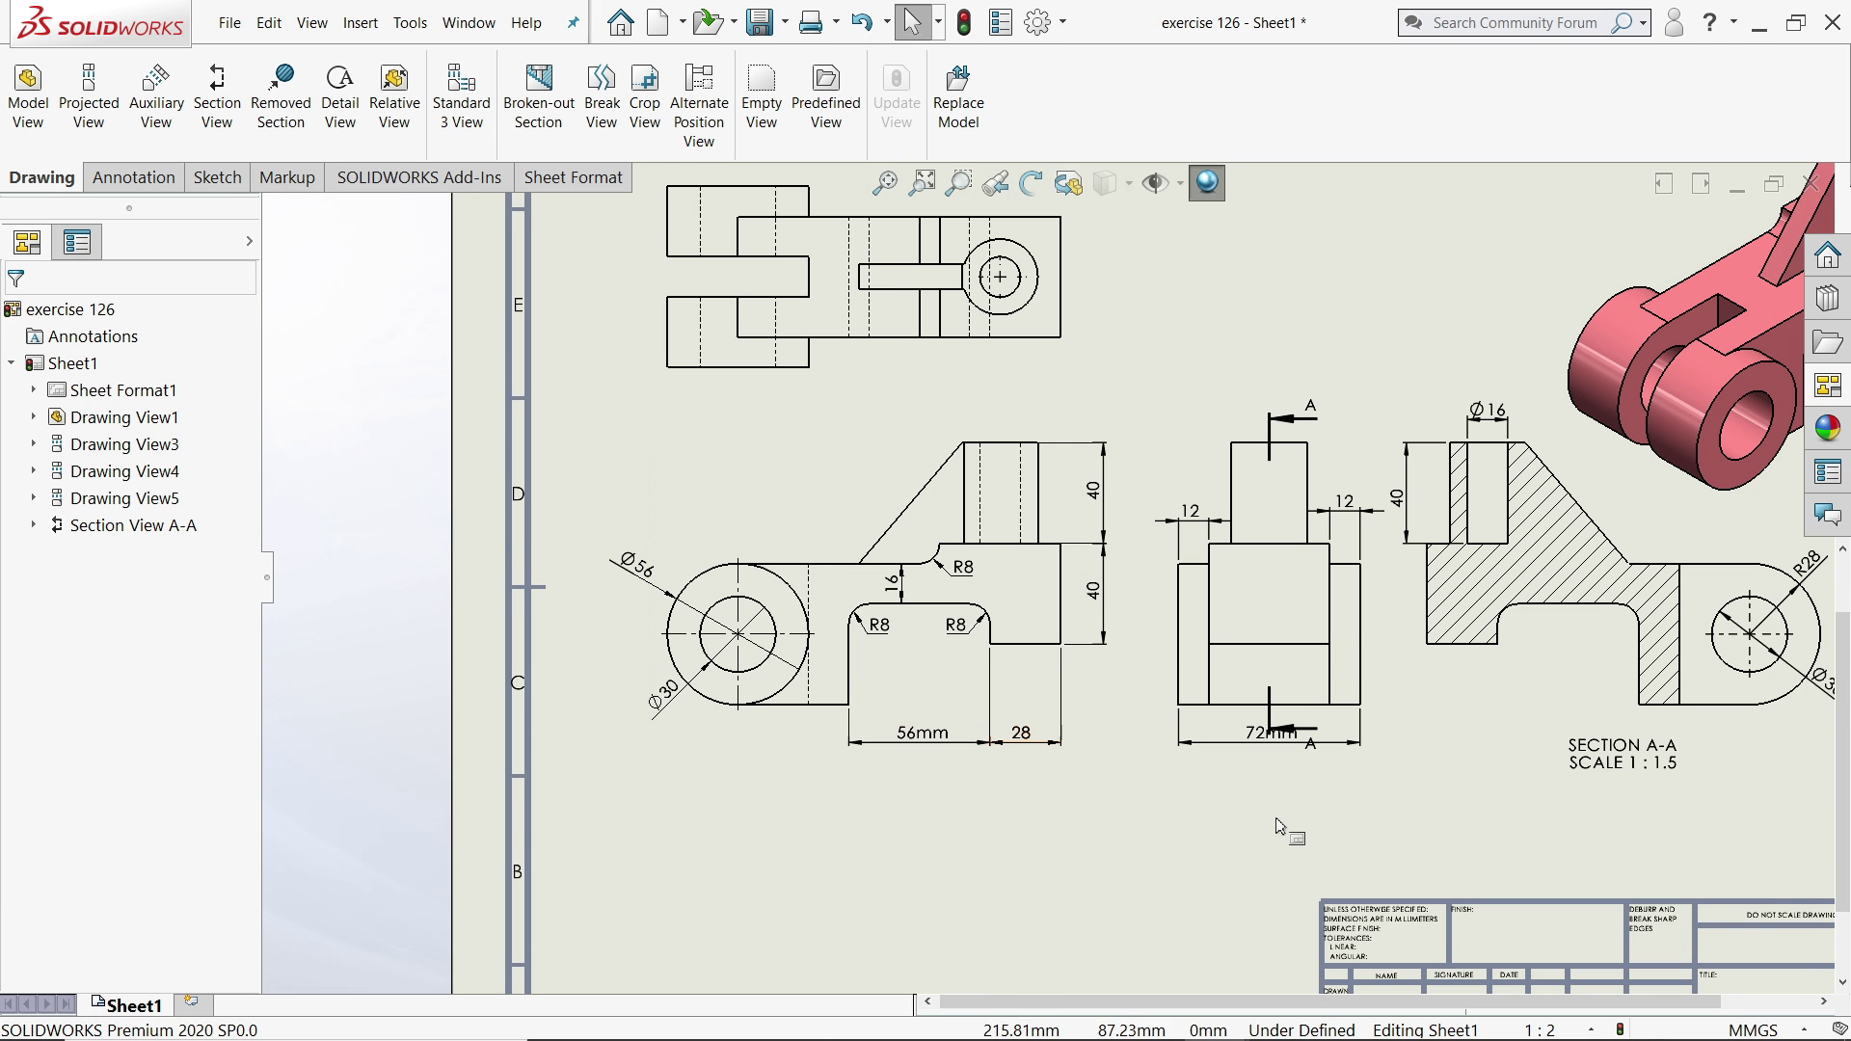
pyautogui.scroll(-3, 1291, 797)
pyautogui.scroll(3, 1136, 748)
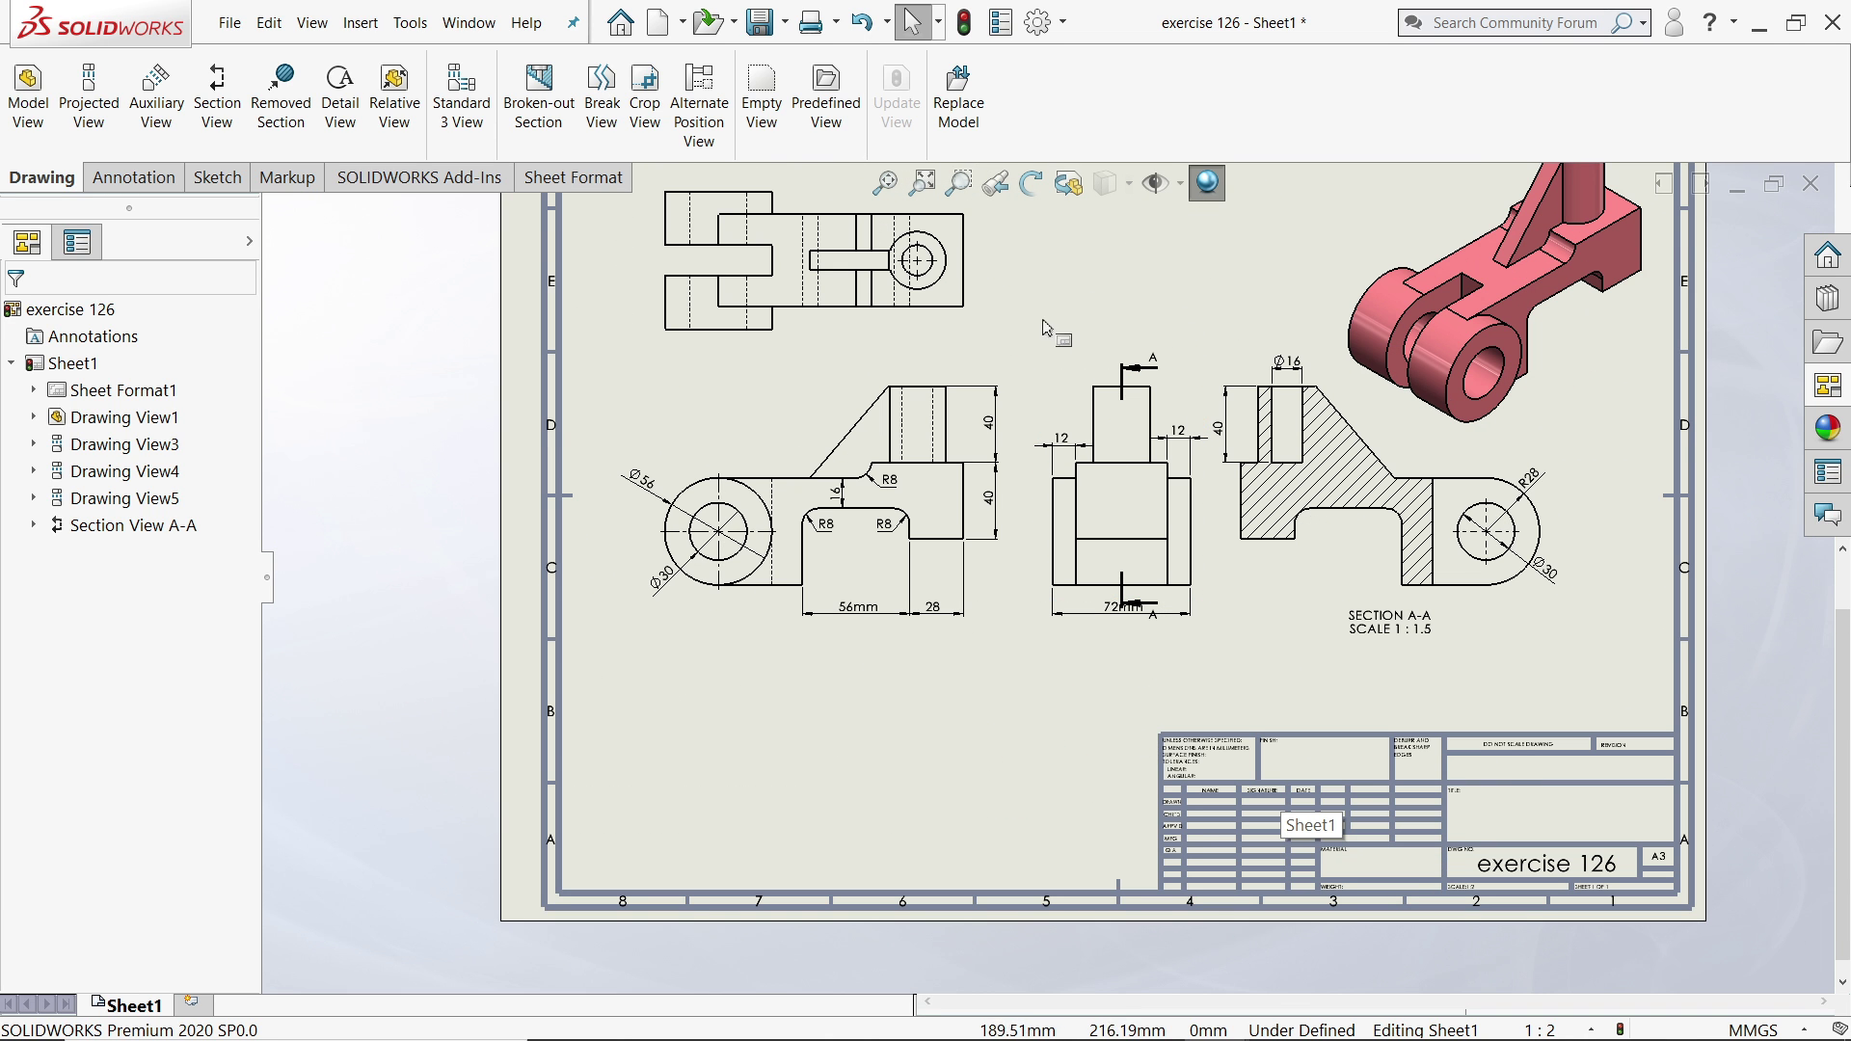
pyautogui.scroll(-2, 979, 331)
pyautogui.scroll(3, 963, 405)
pyautogui.scroll(-3, 943, 482)
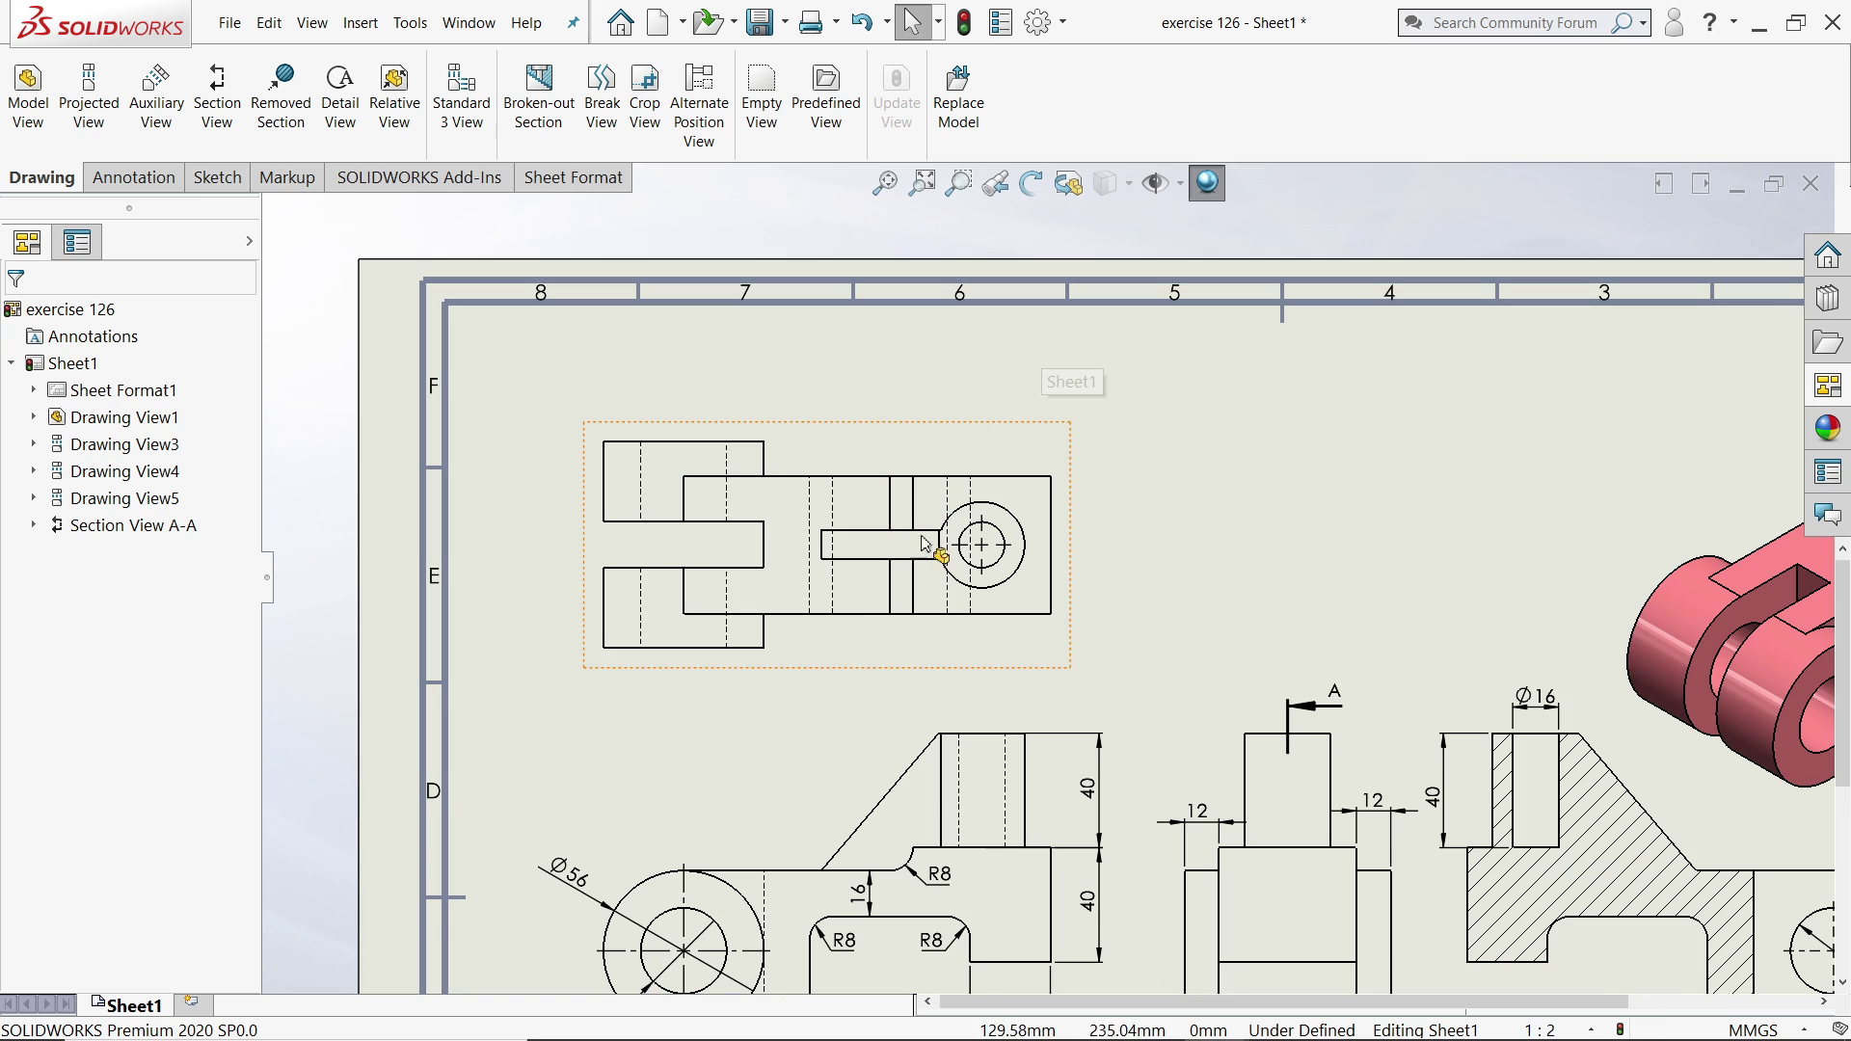
# Dimension the top view's left side with two 28.00 lengths and the 16.00 slot width.
pyautogui.click(136, 179)
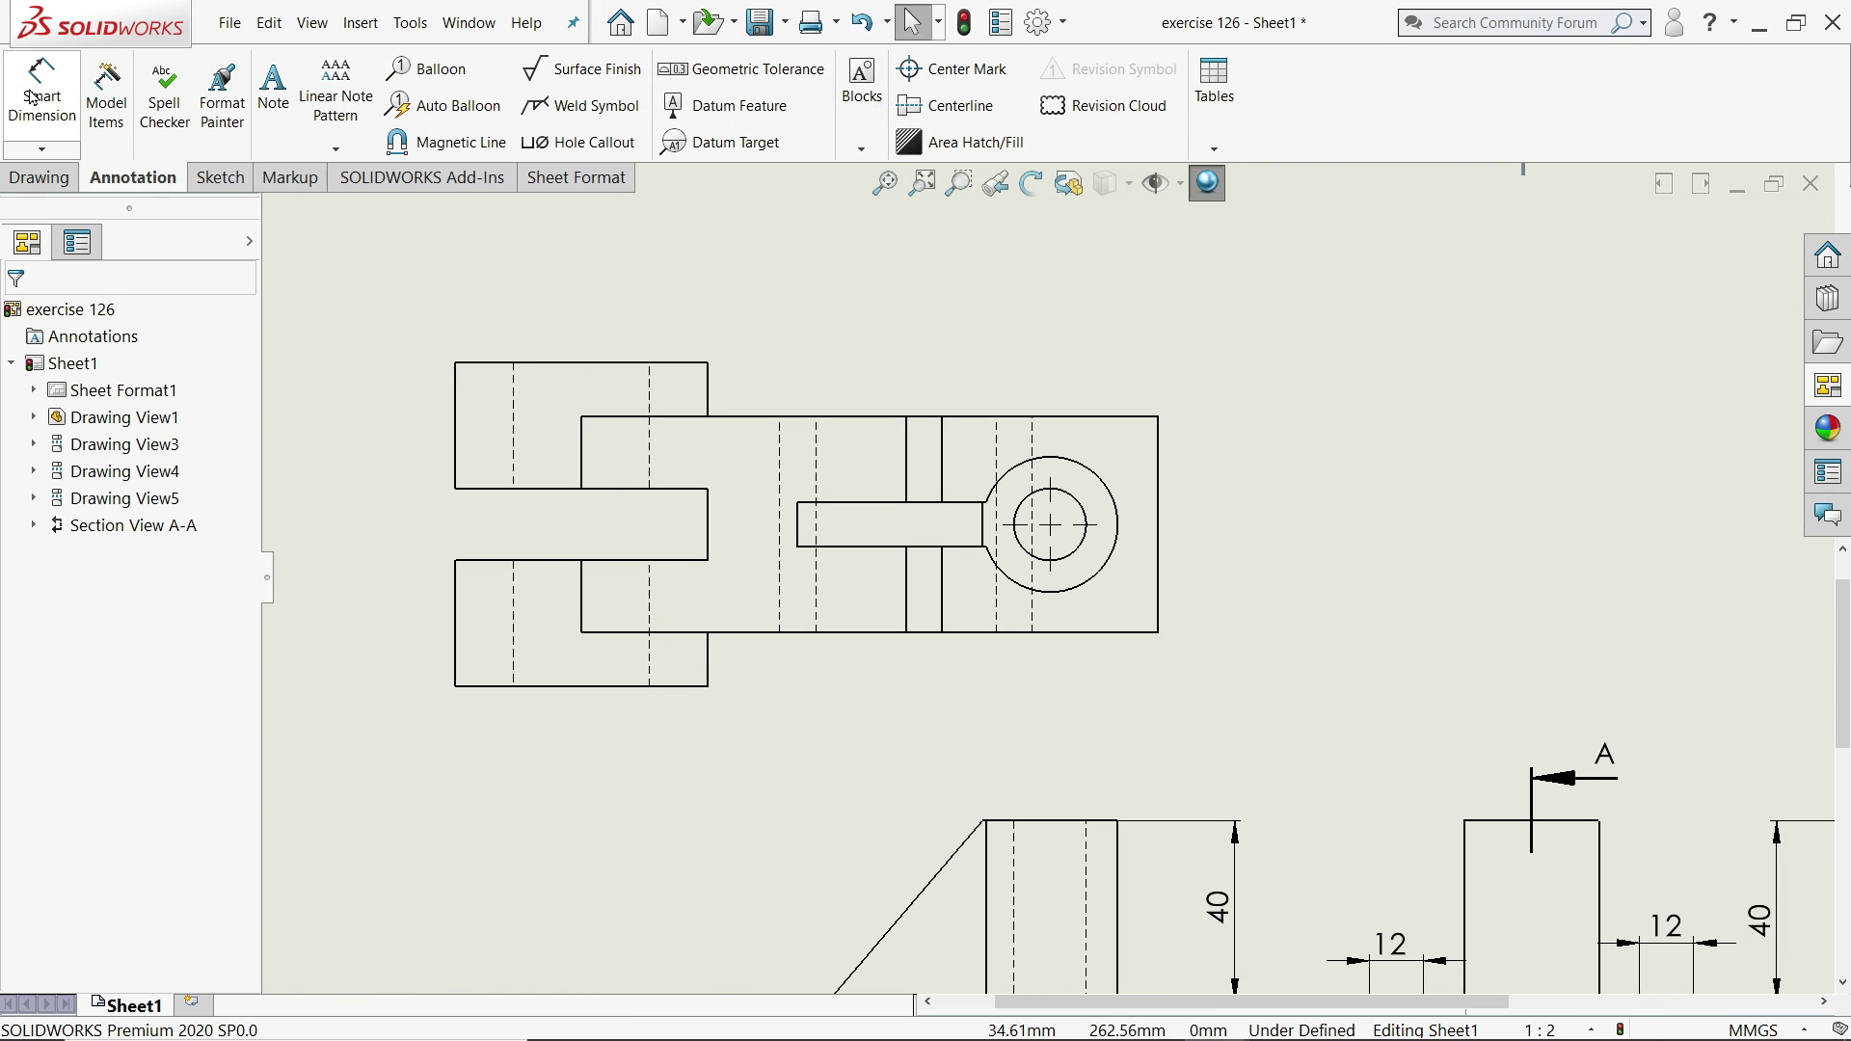
pyautogui.click(41, 96)
pyautogui.click(457, 437)
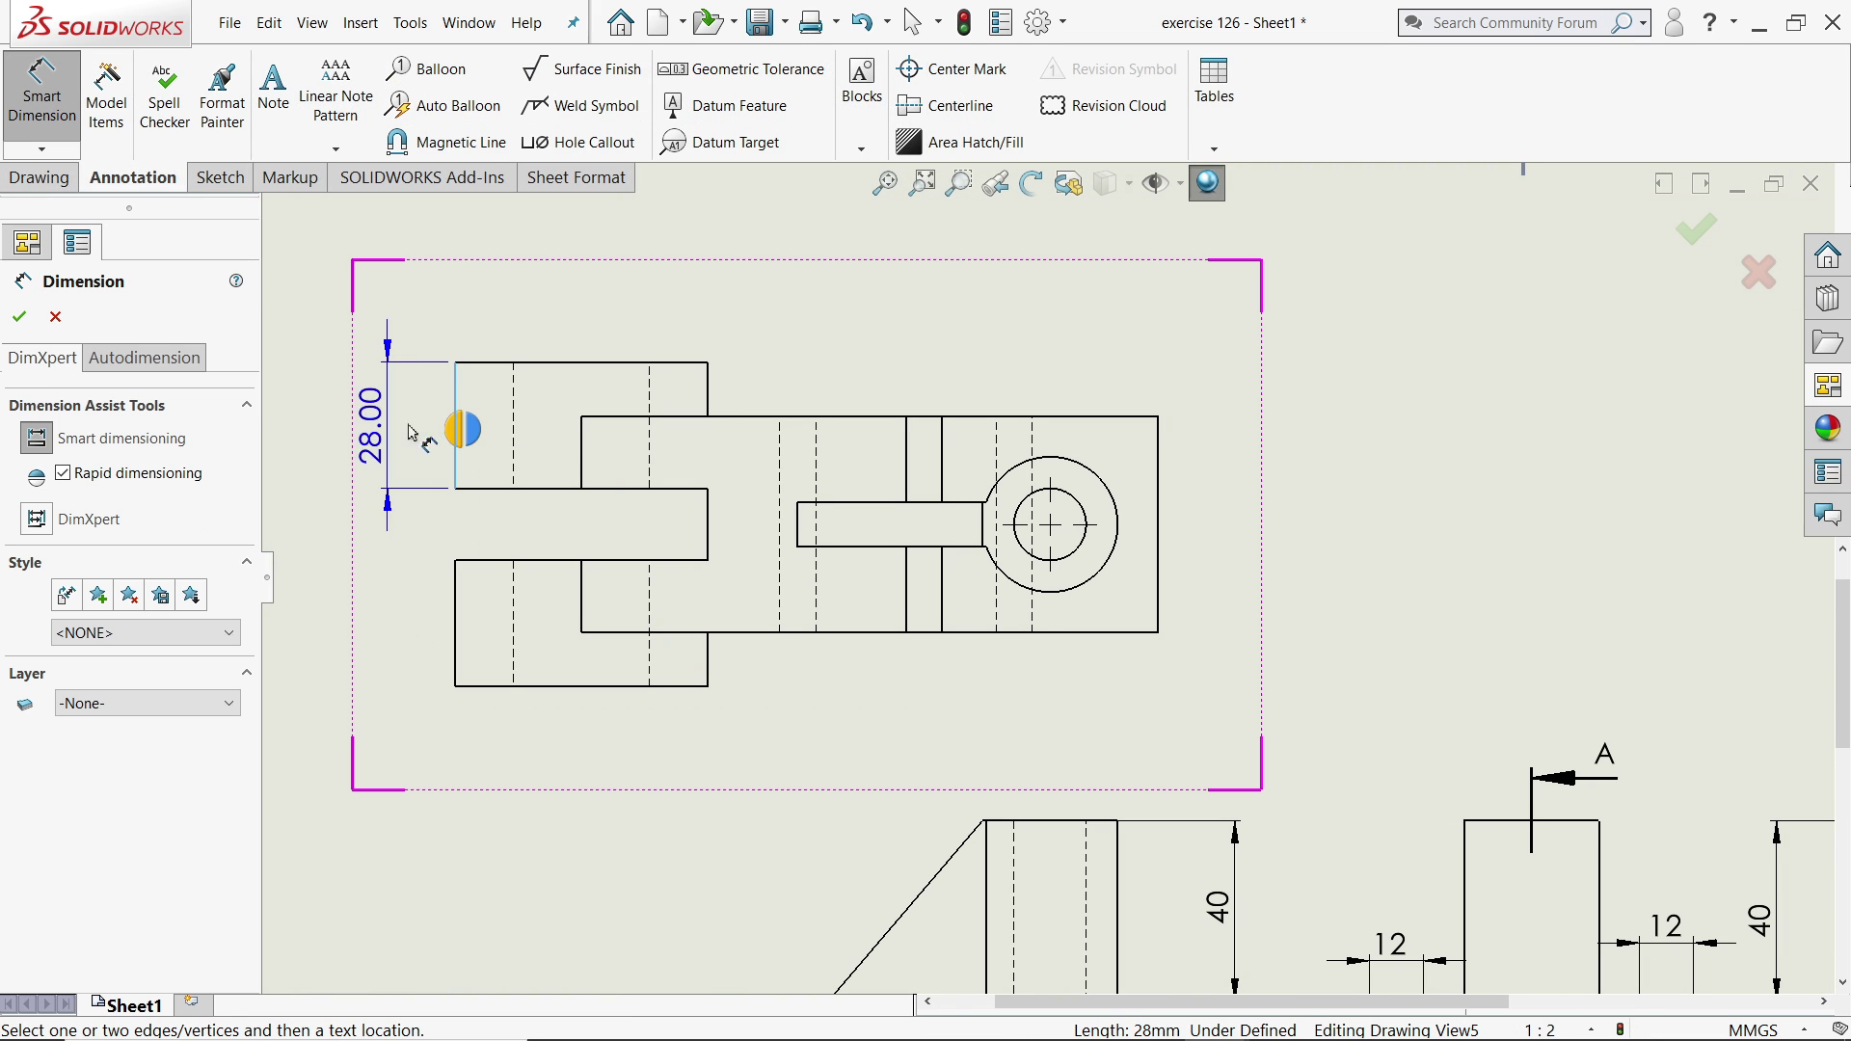
pyautogui.click(456, 427)
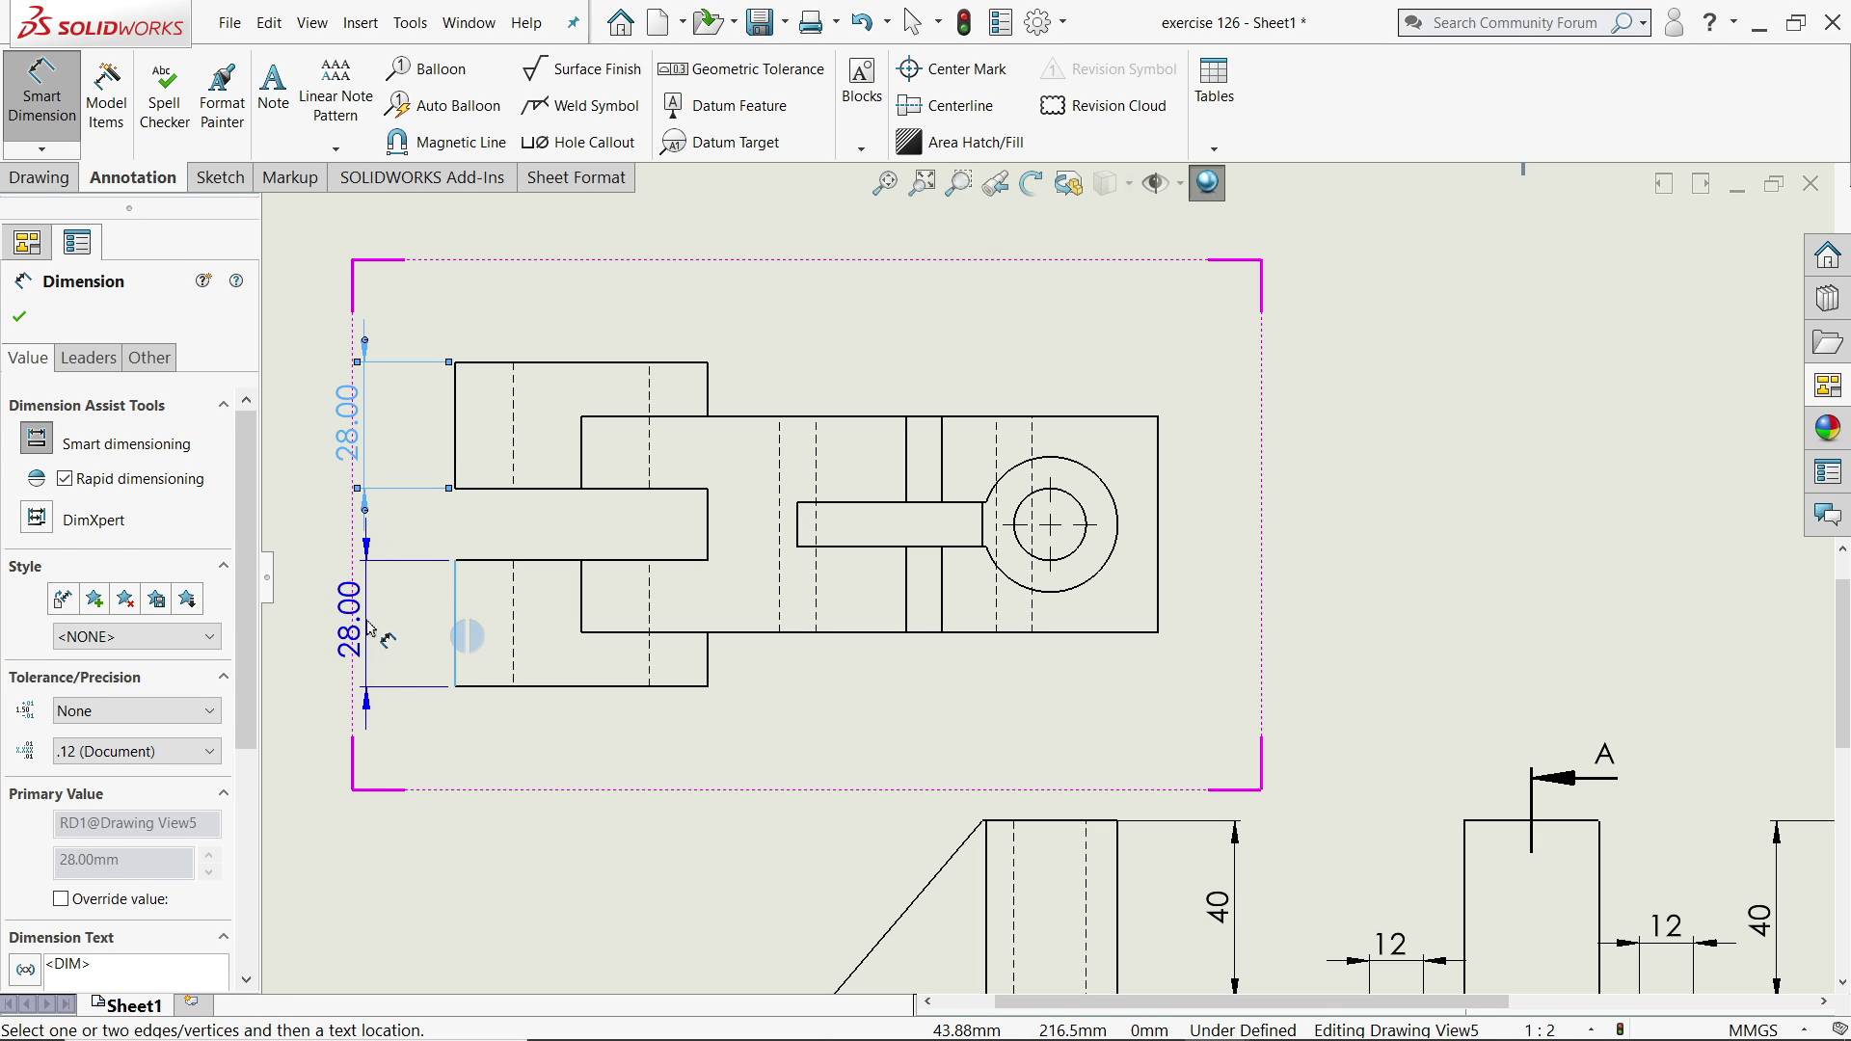
pyautogui.click(369, 626)
pyautogui.click(551, 489)
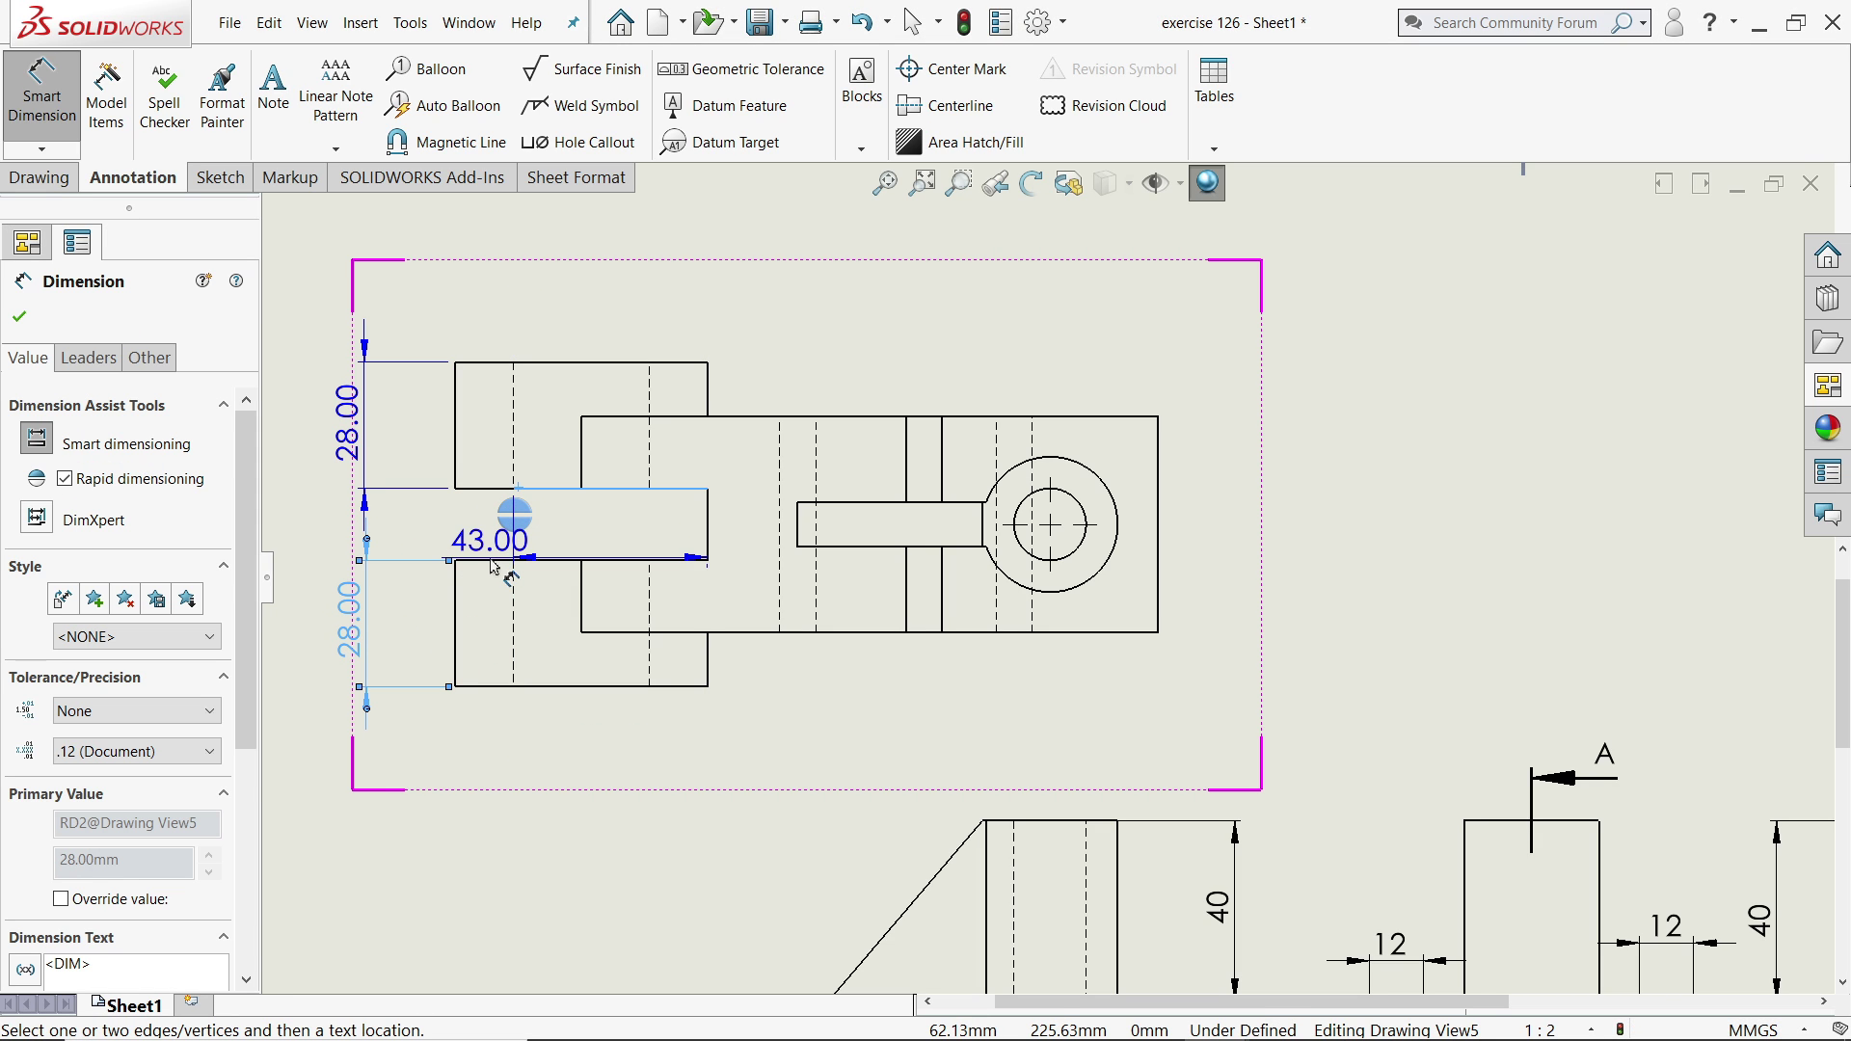
pyautogui.click(490, 562)
pyautogui.click(378, 529)
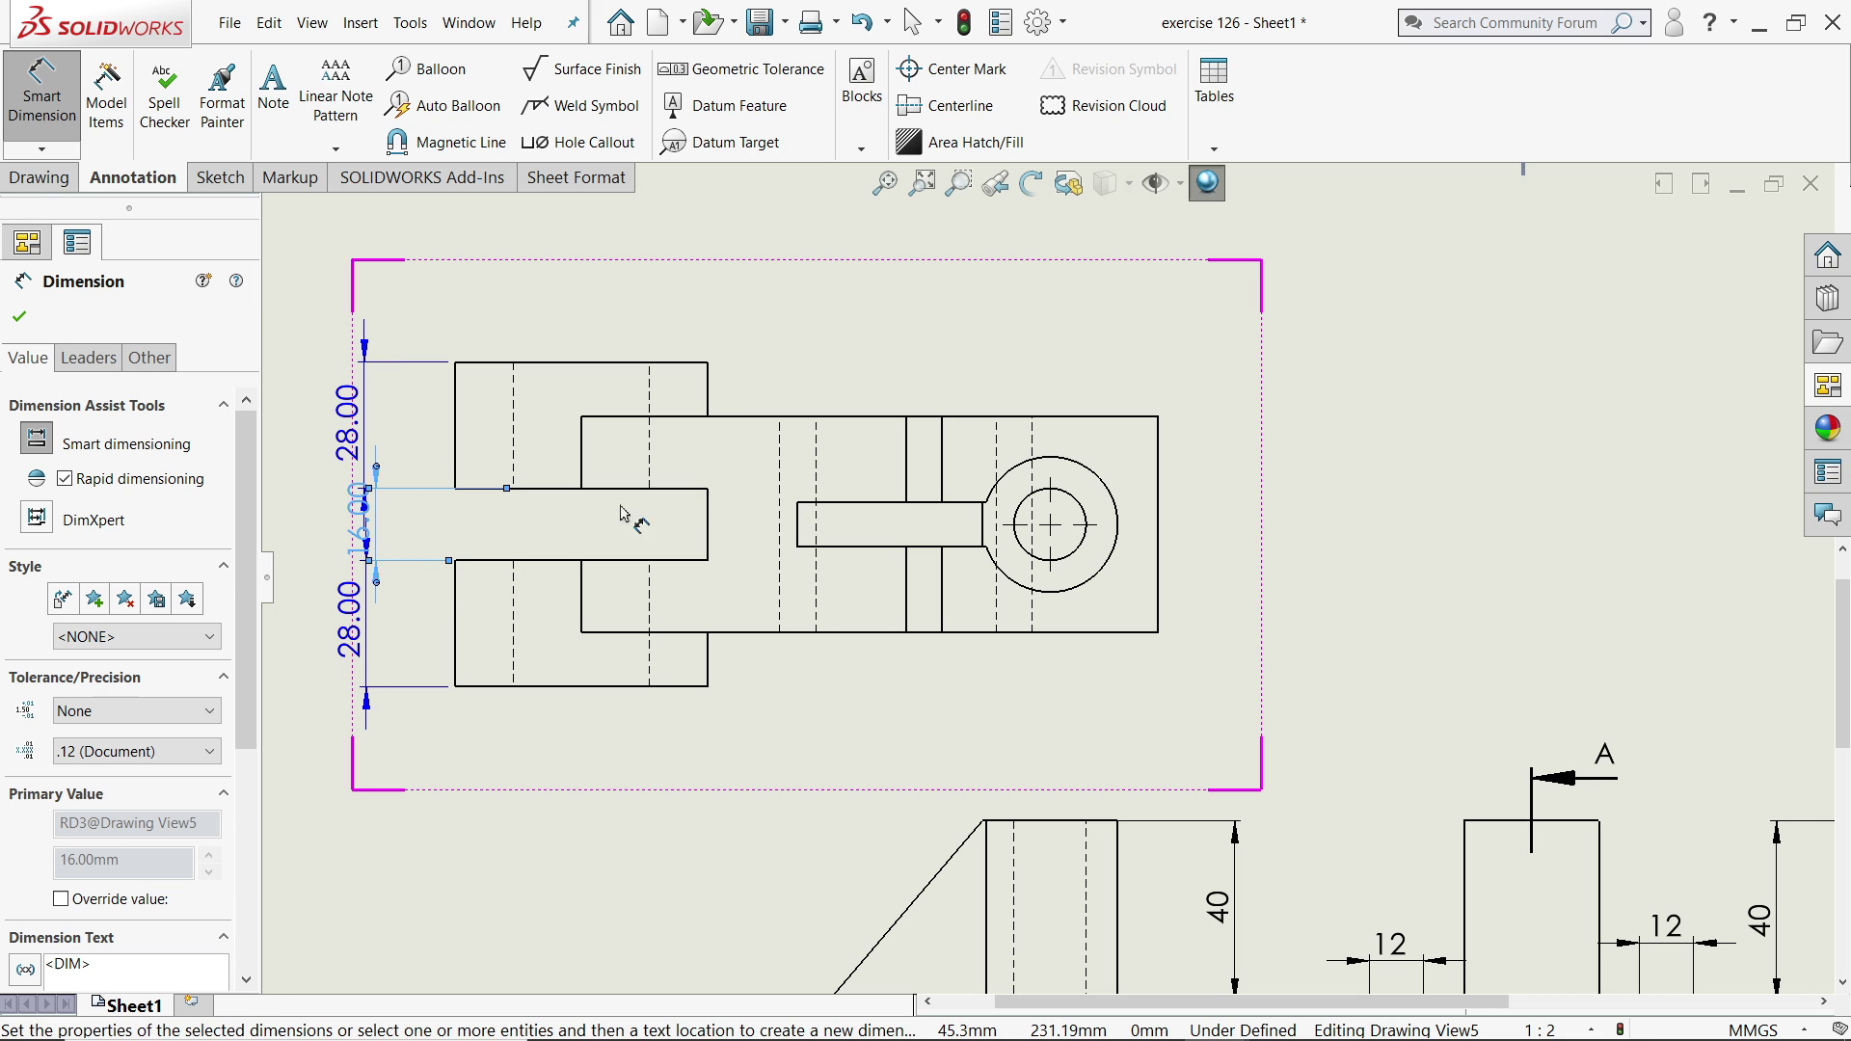
# Add the 28.00 dimension from the slot end to the step edge above the view.
pyautogui.click(710, 528)
pyautogui.click(581, 444)
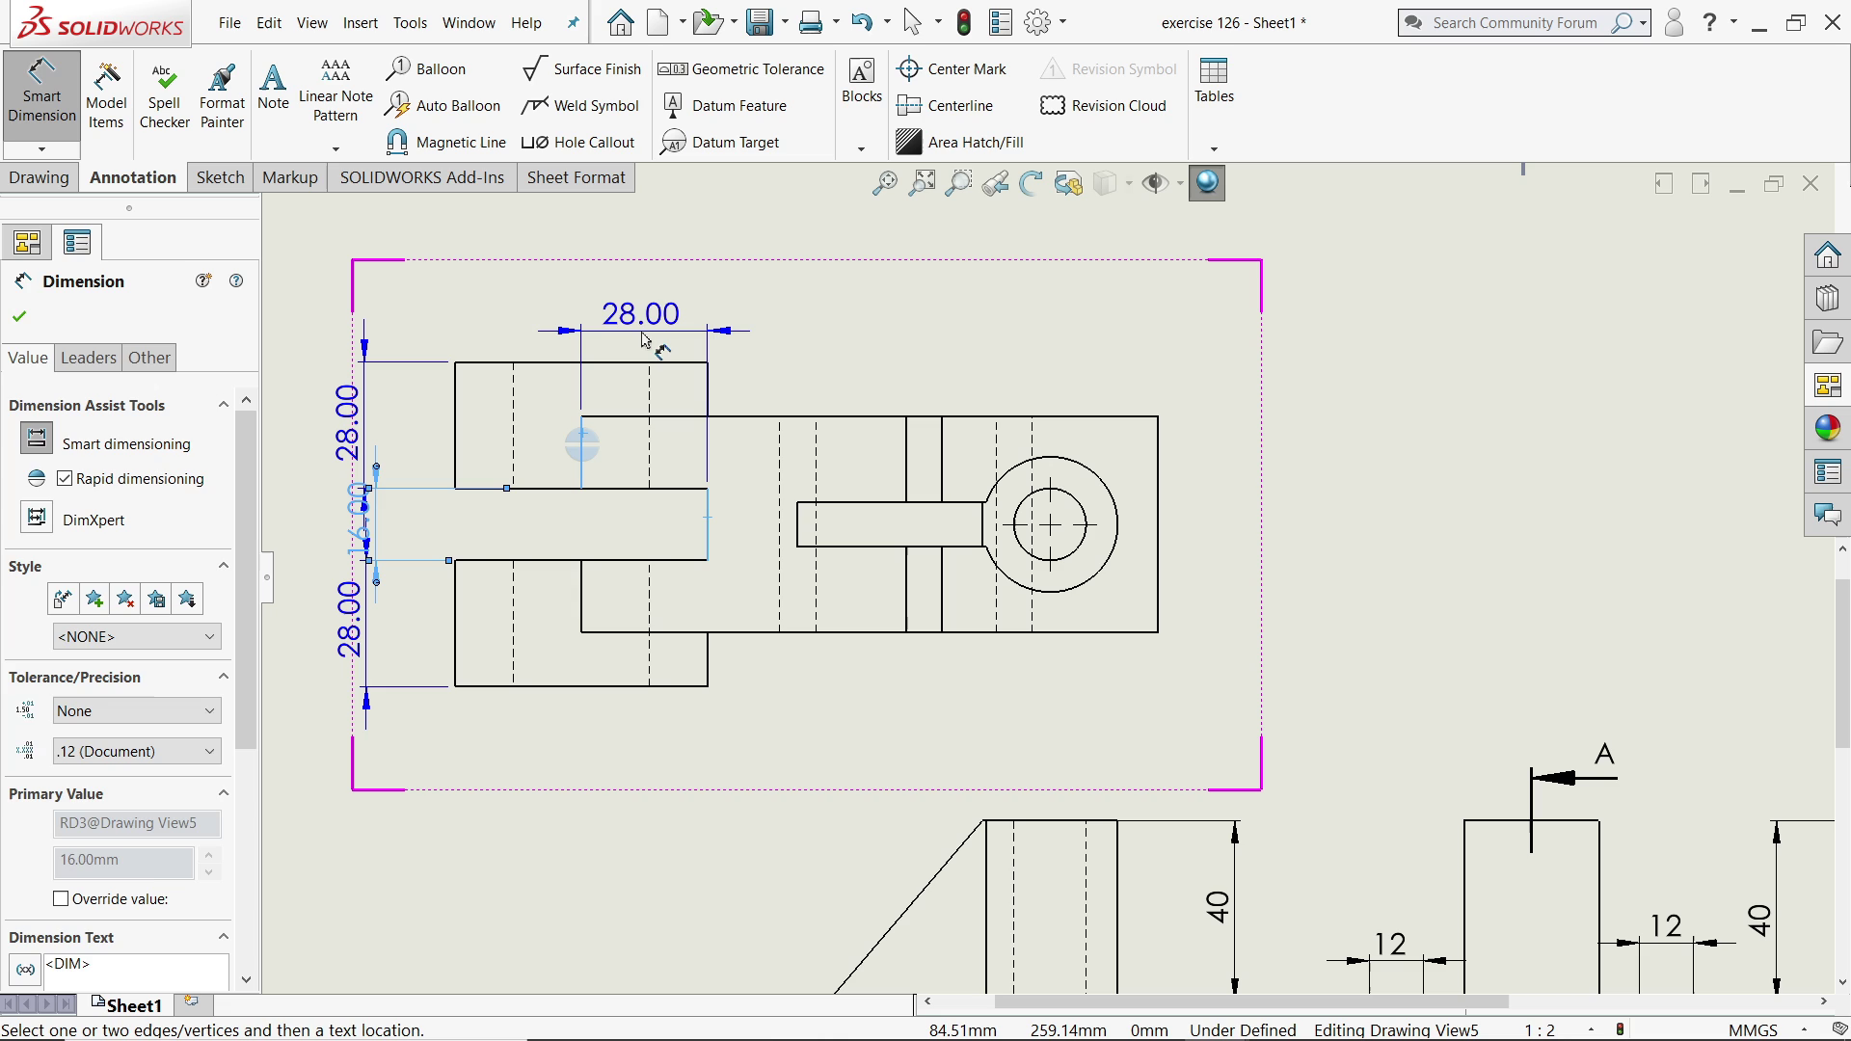
pyautogui.click(644, 339)
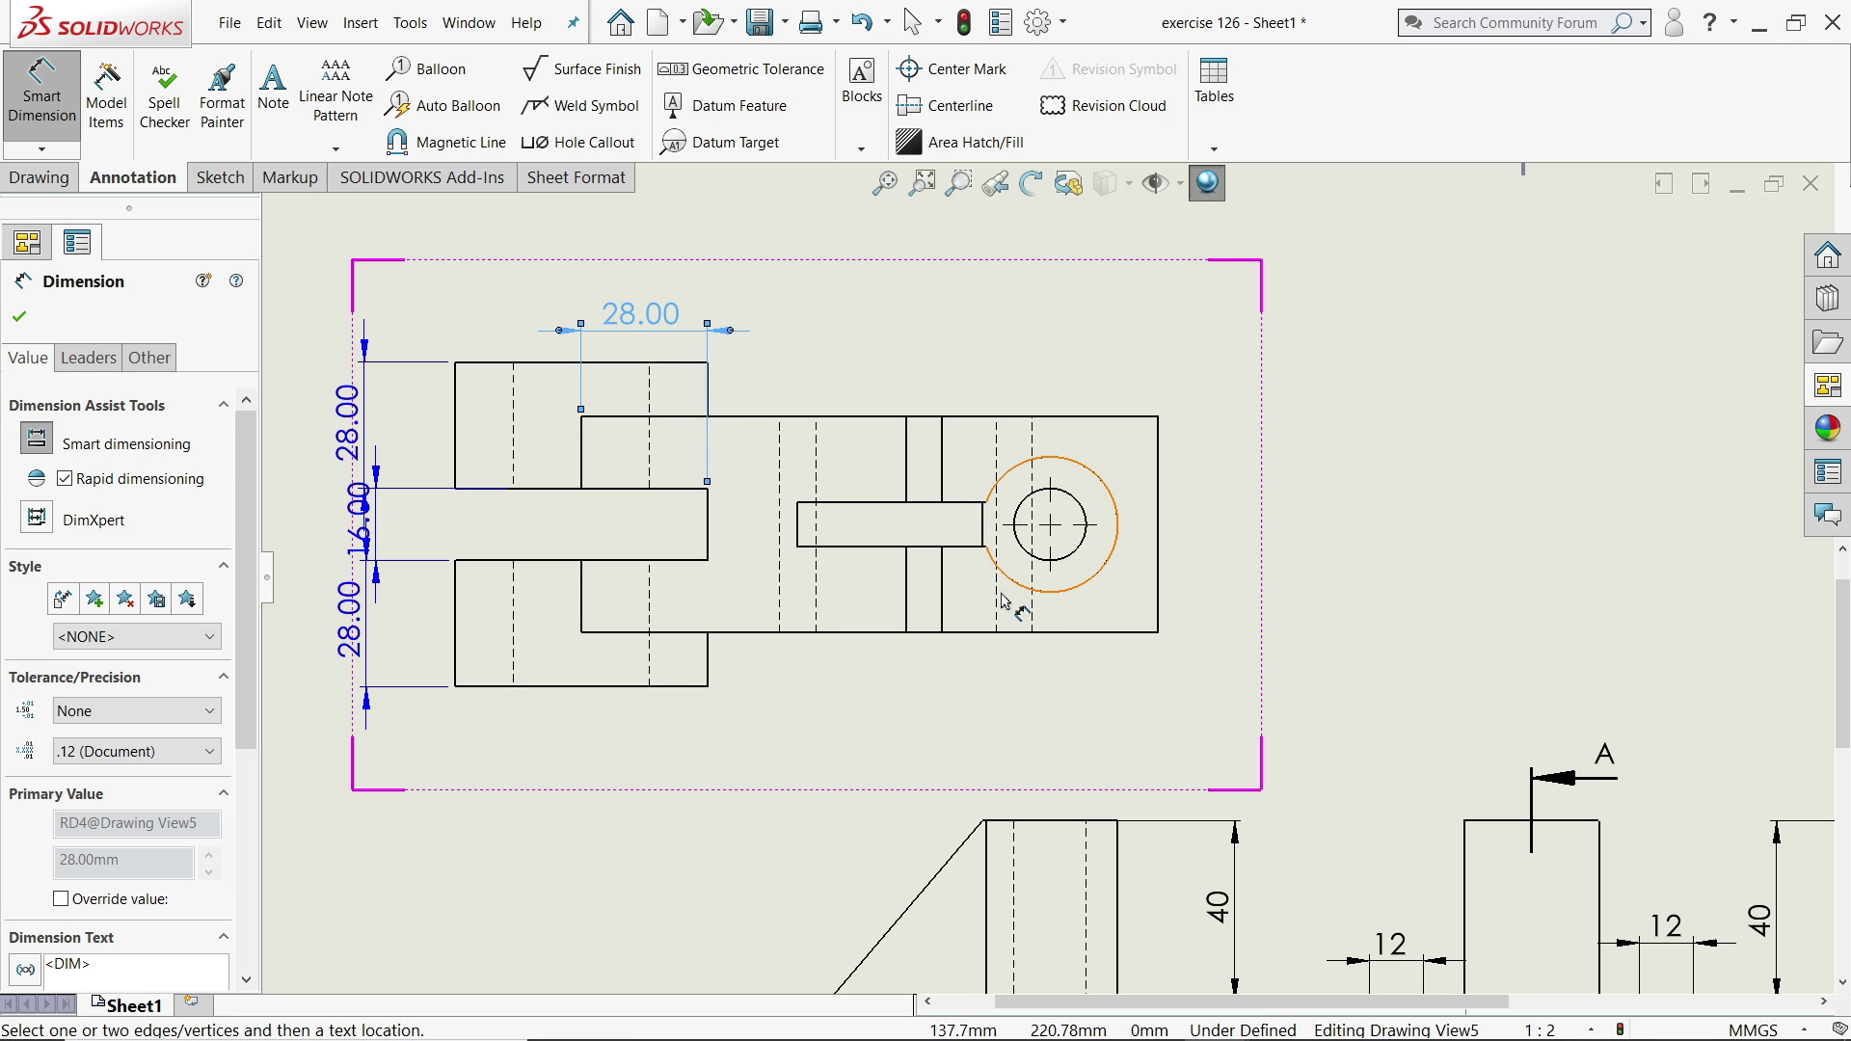
pyautogui.scroll(2, 1015, 621)
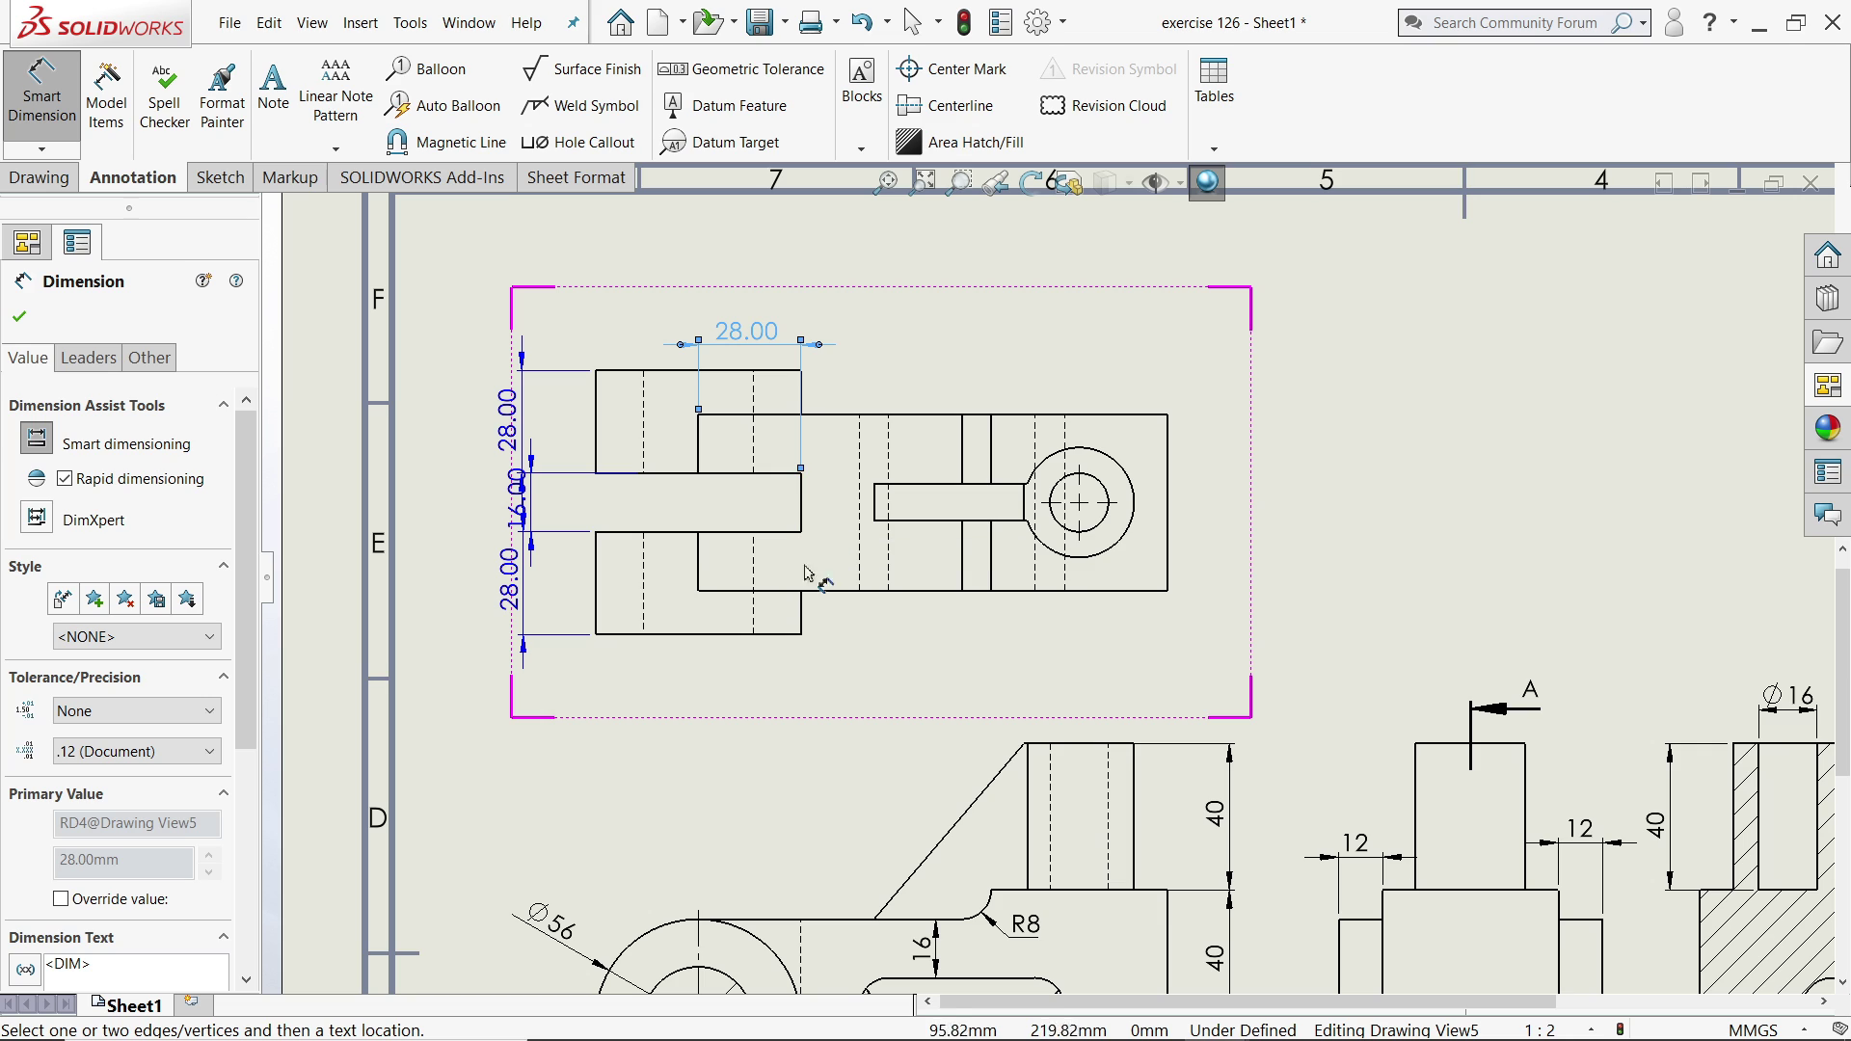
# Add the 80 and 48 mm horizontal dimensions in line below the top view.
pyautogui.click(702, 576)
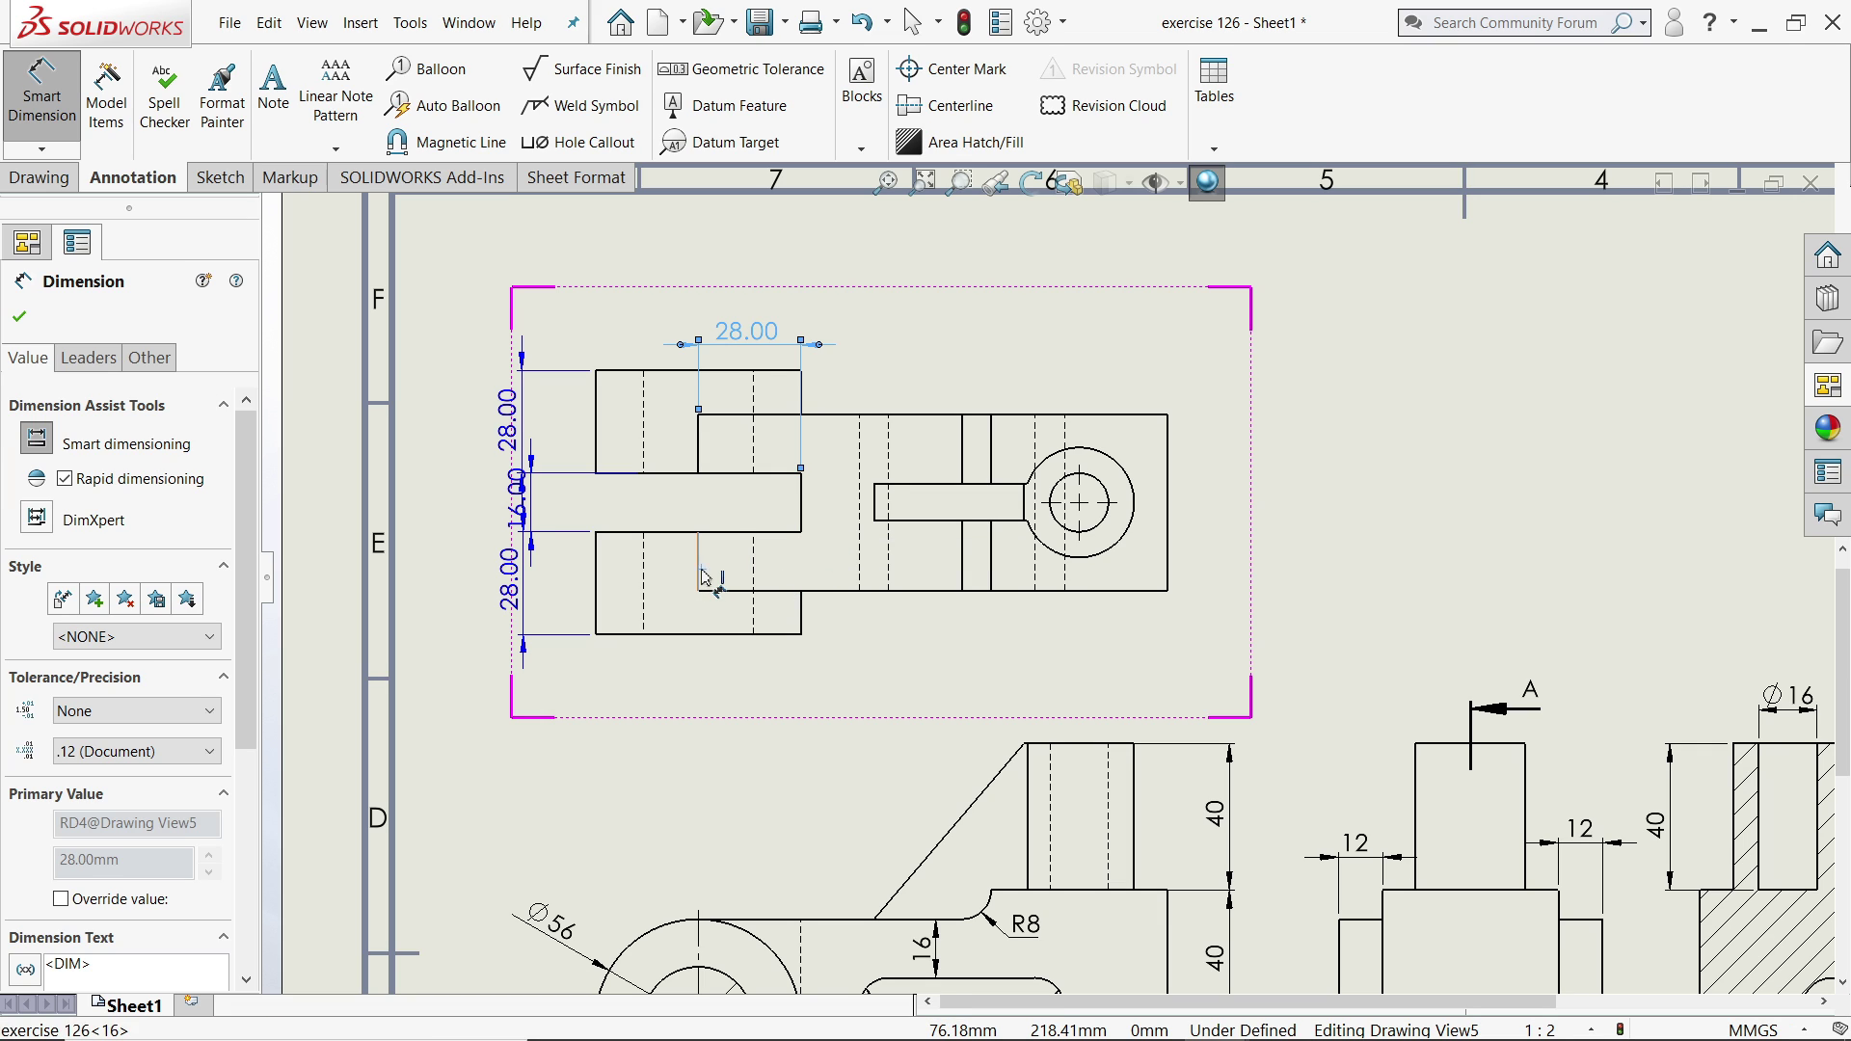
pyautogui.click(992, 577)
pyautogui.click(861, 691)
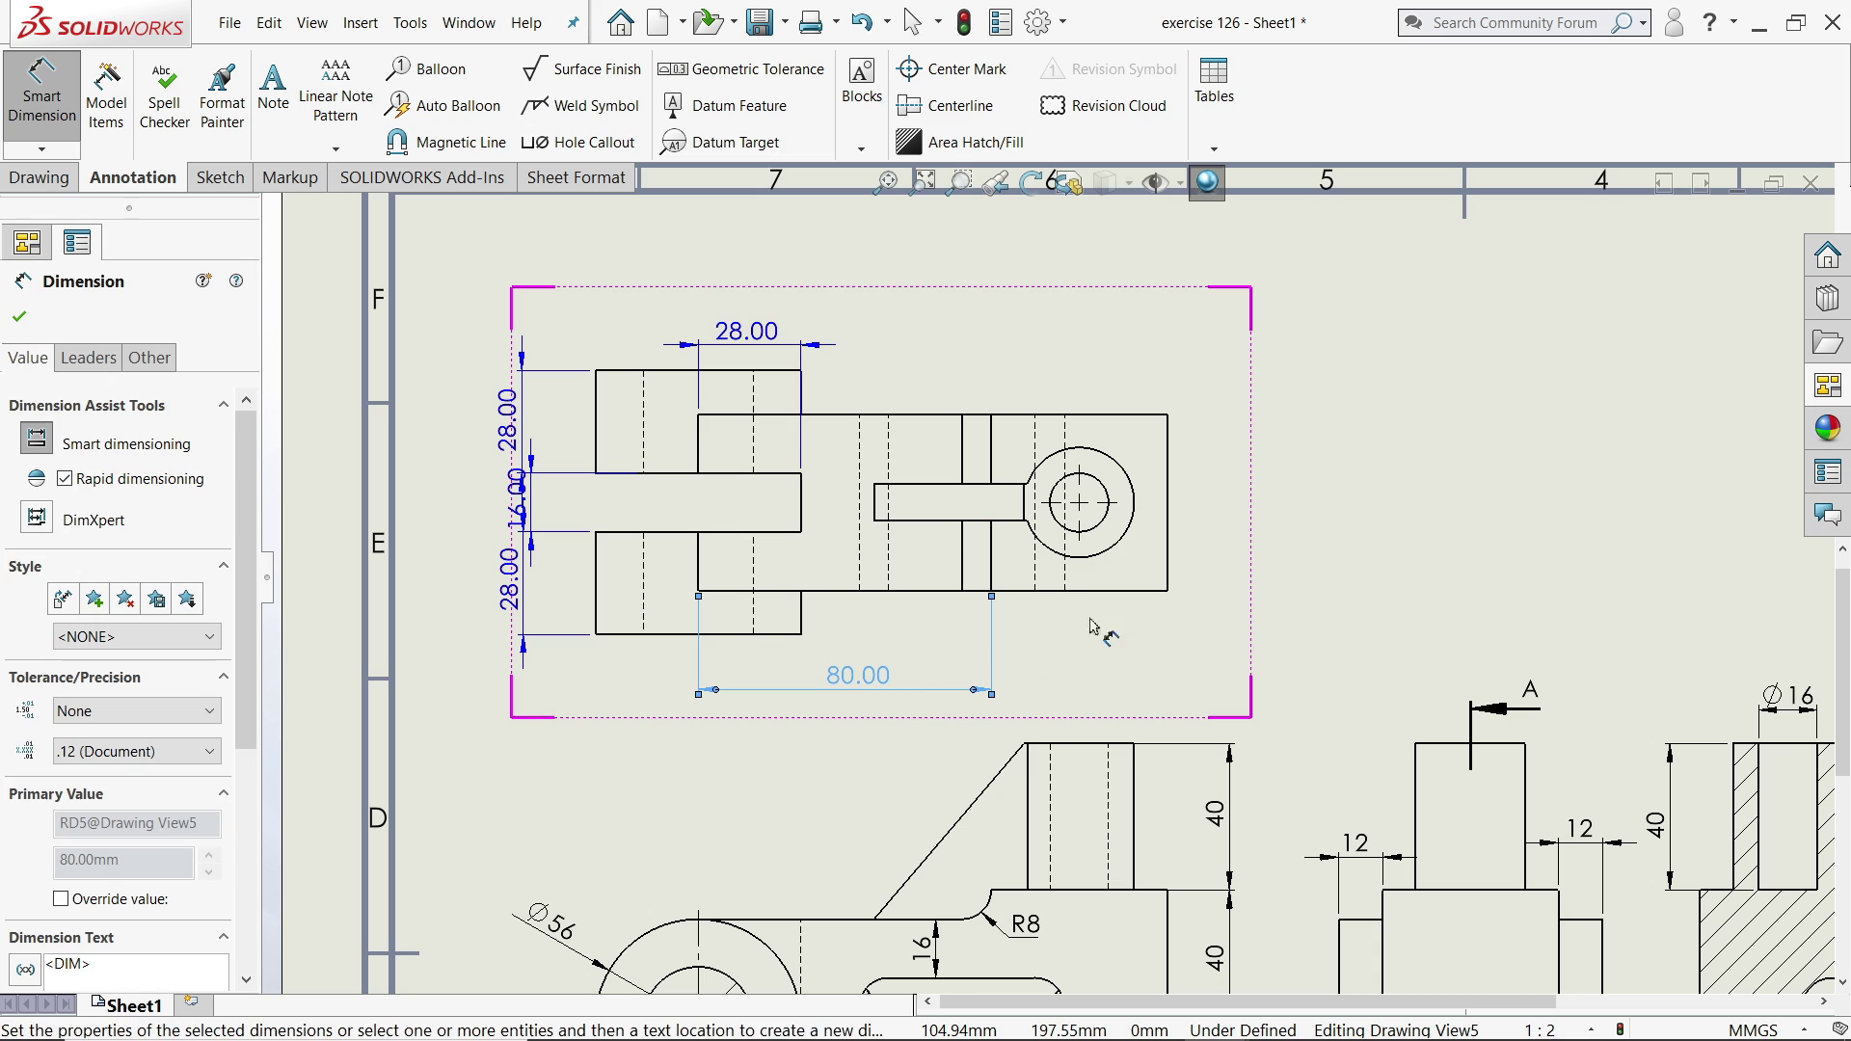
pyautogui.click(1167, 566)
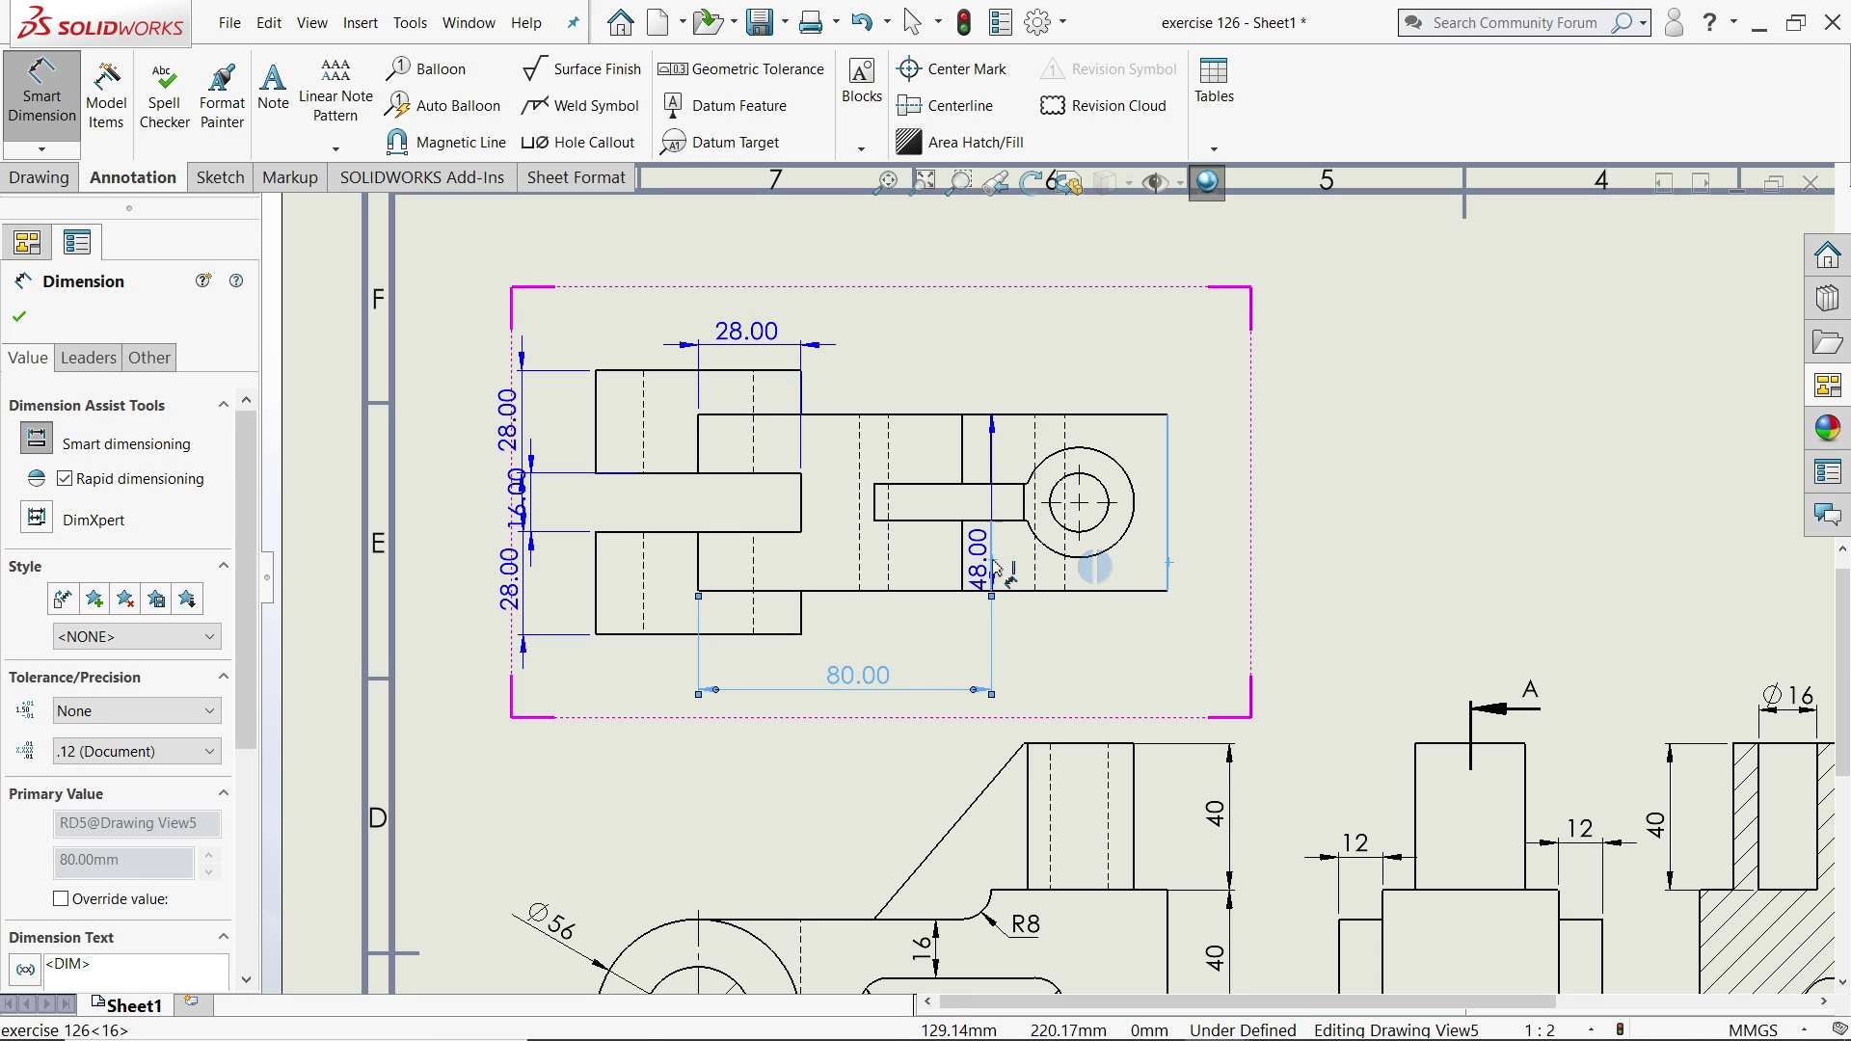
pyautogui.click(1087, 701)
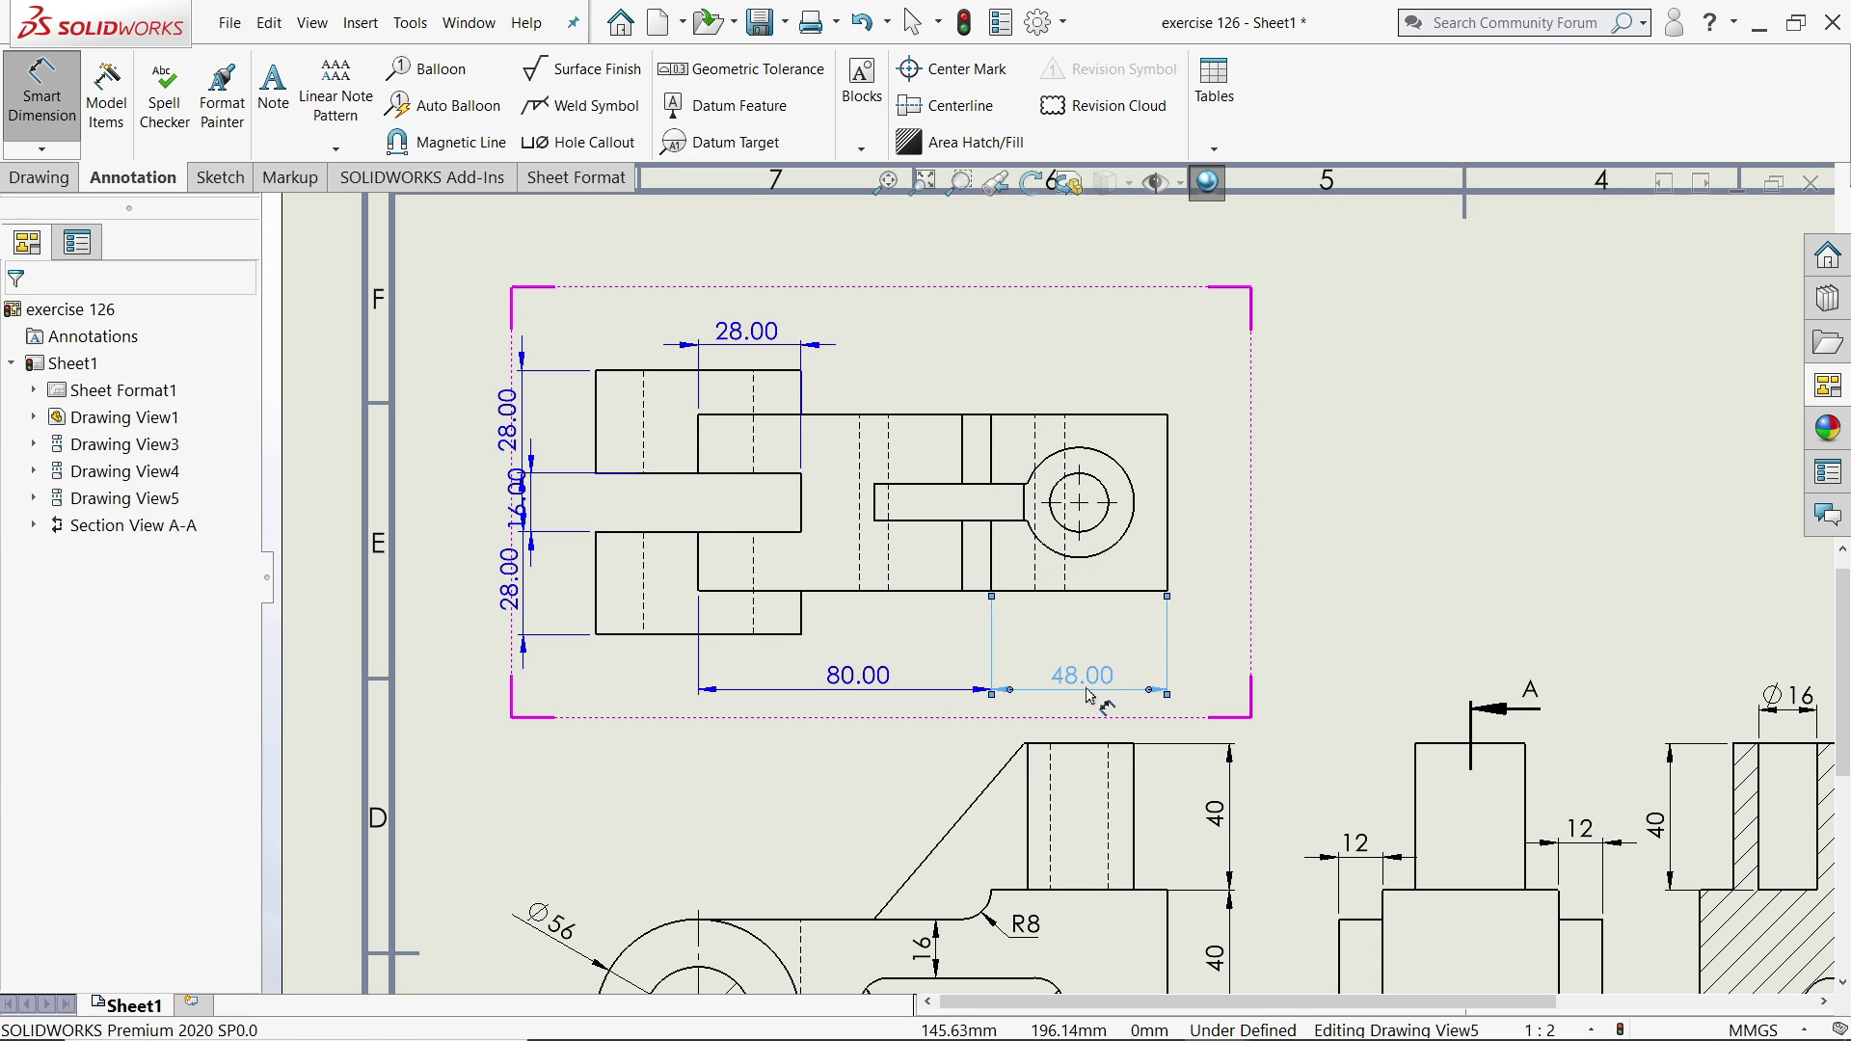
# Dimension the 48 mm overall height and cancel the stray radius and diameter previews.
pyautogui.click(1169, 516)
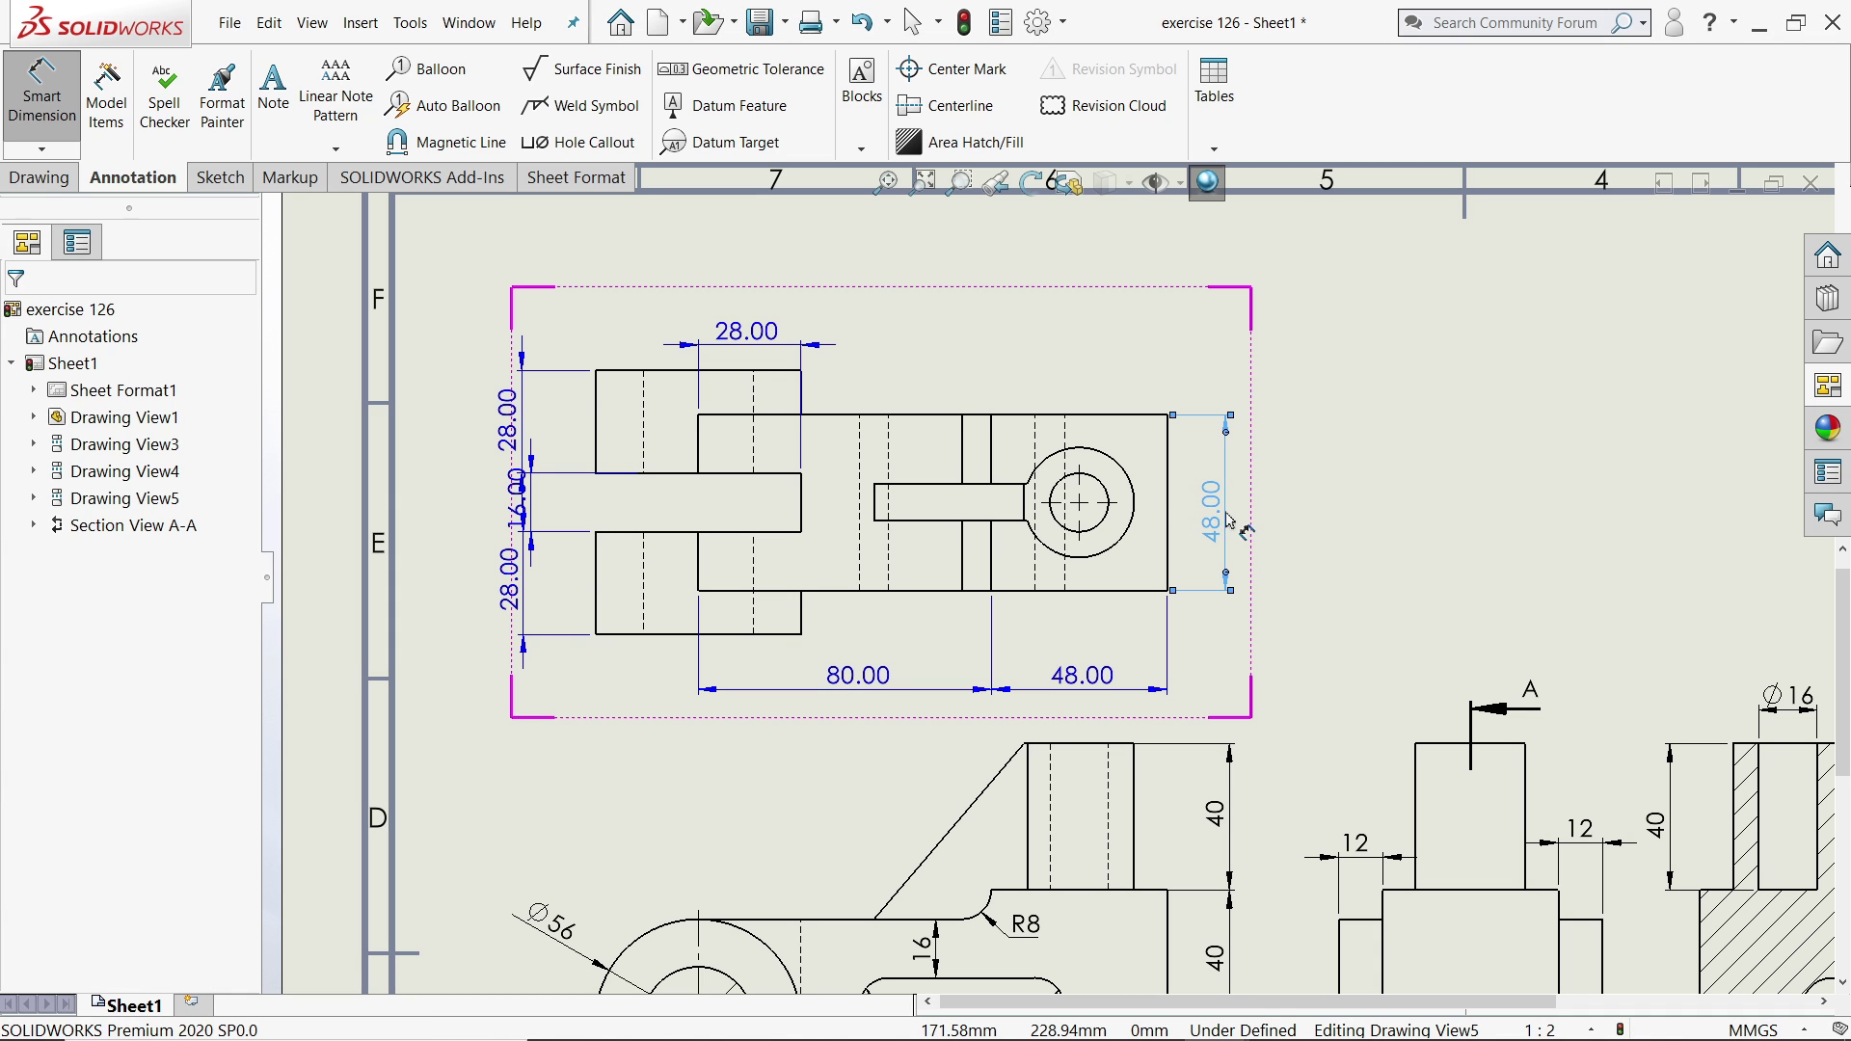
pyautogui.scroll(-3, 1172, 511)
pyautogui.scroll(-2, 1104, 511)
pyautogui.click(1086, 509)
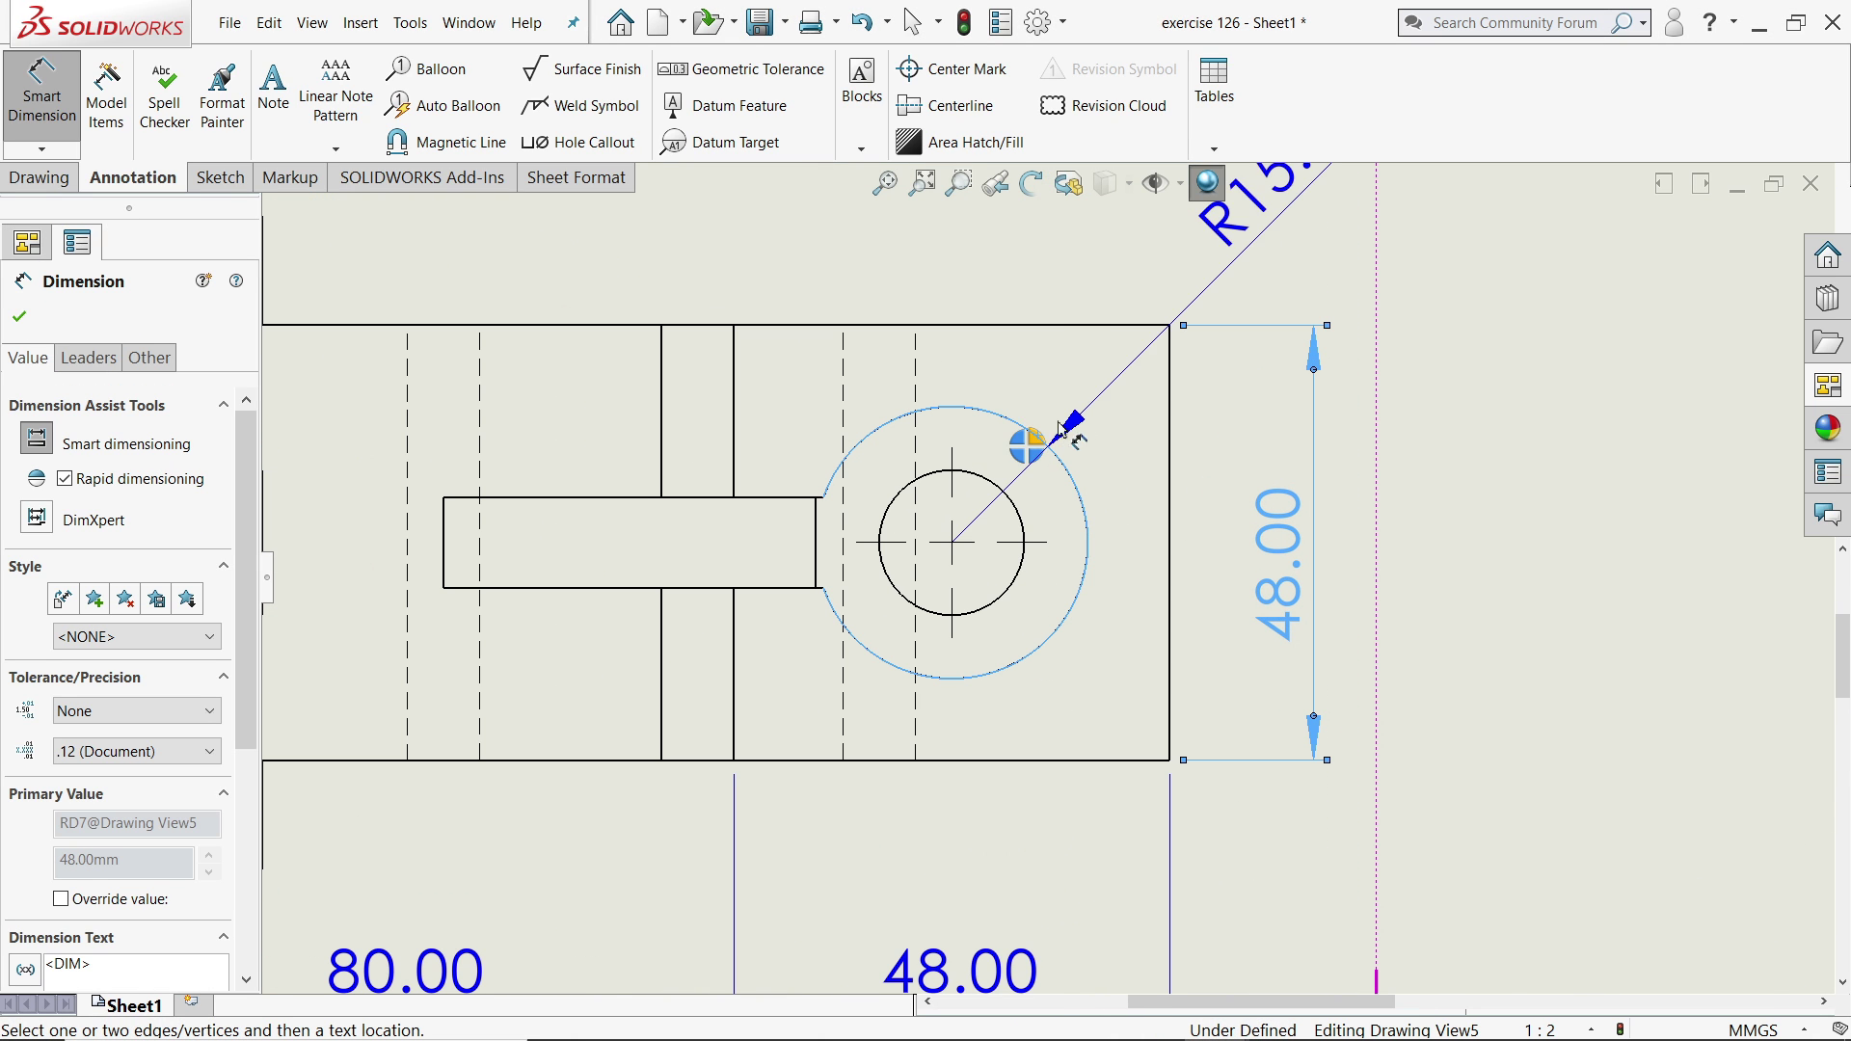
pyautogui.press('Escape')
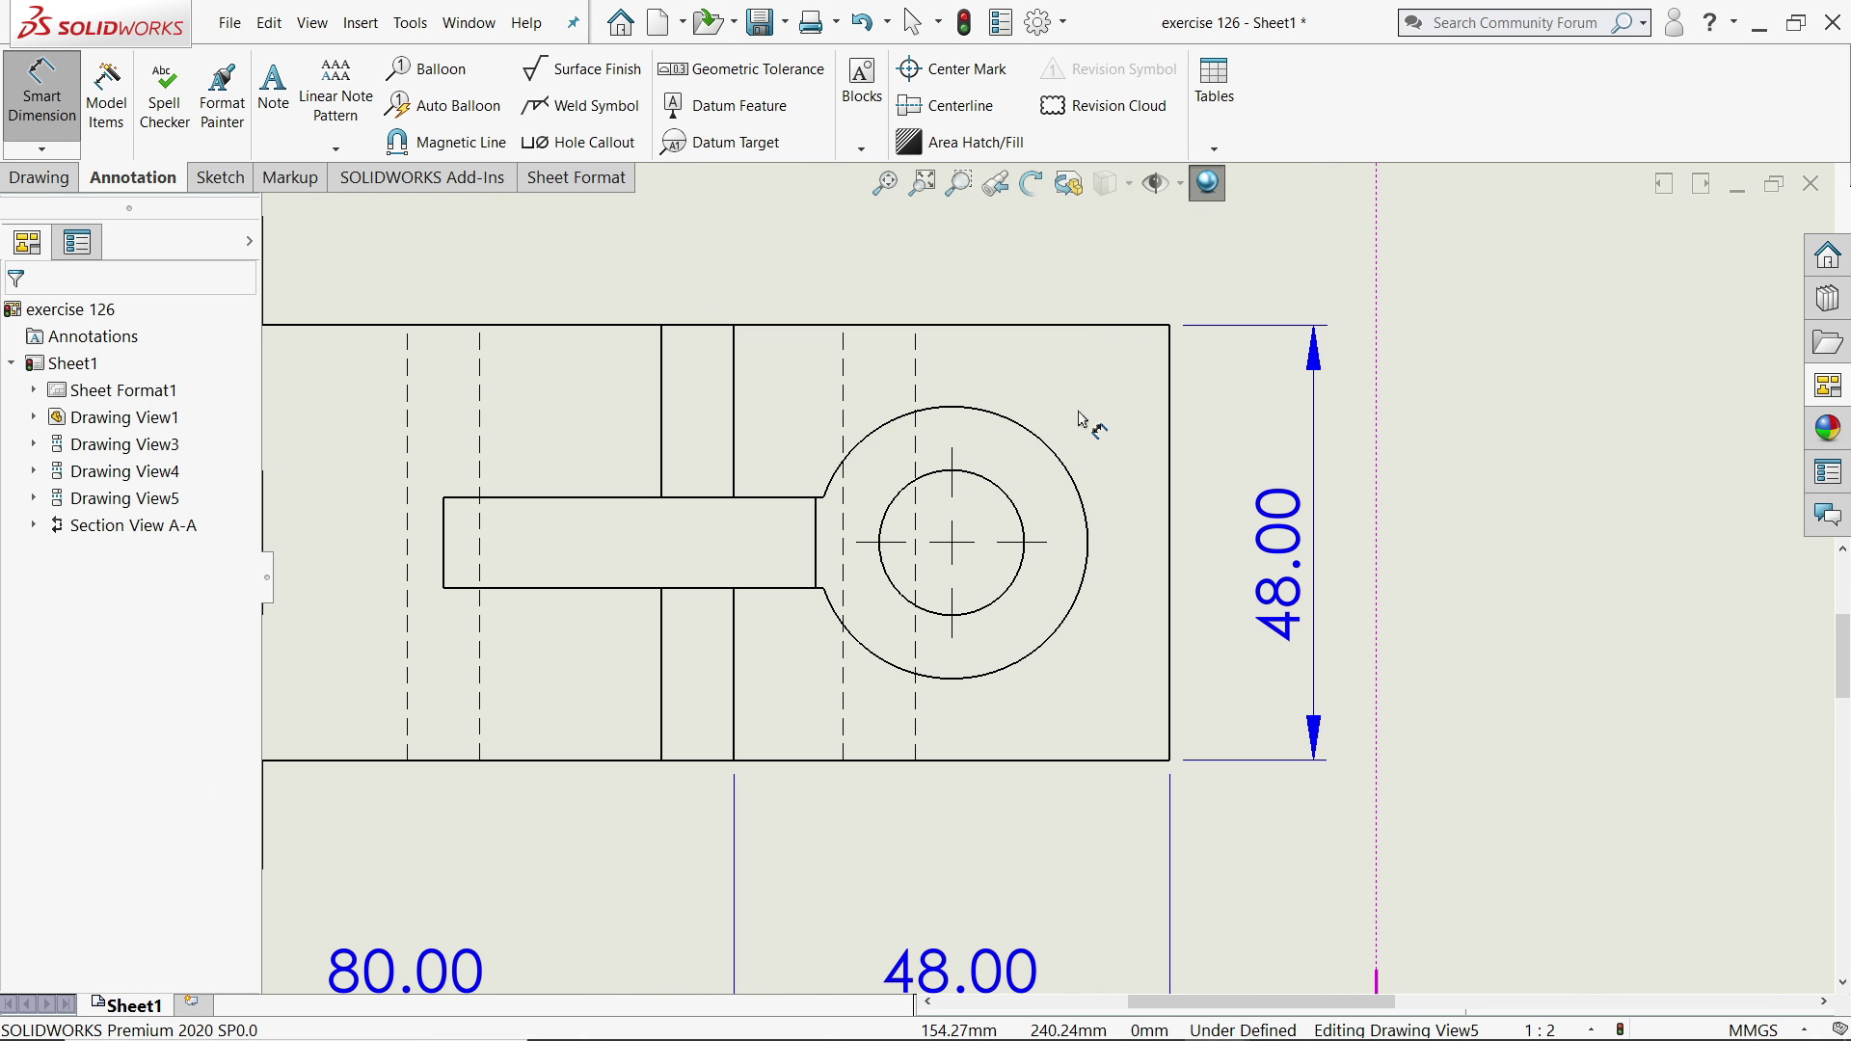
pyautogui.click(1020, 480)
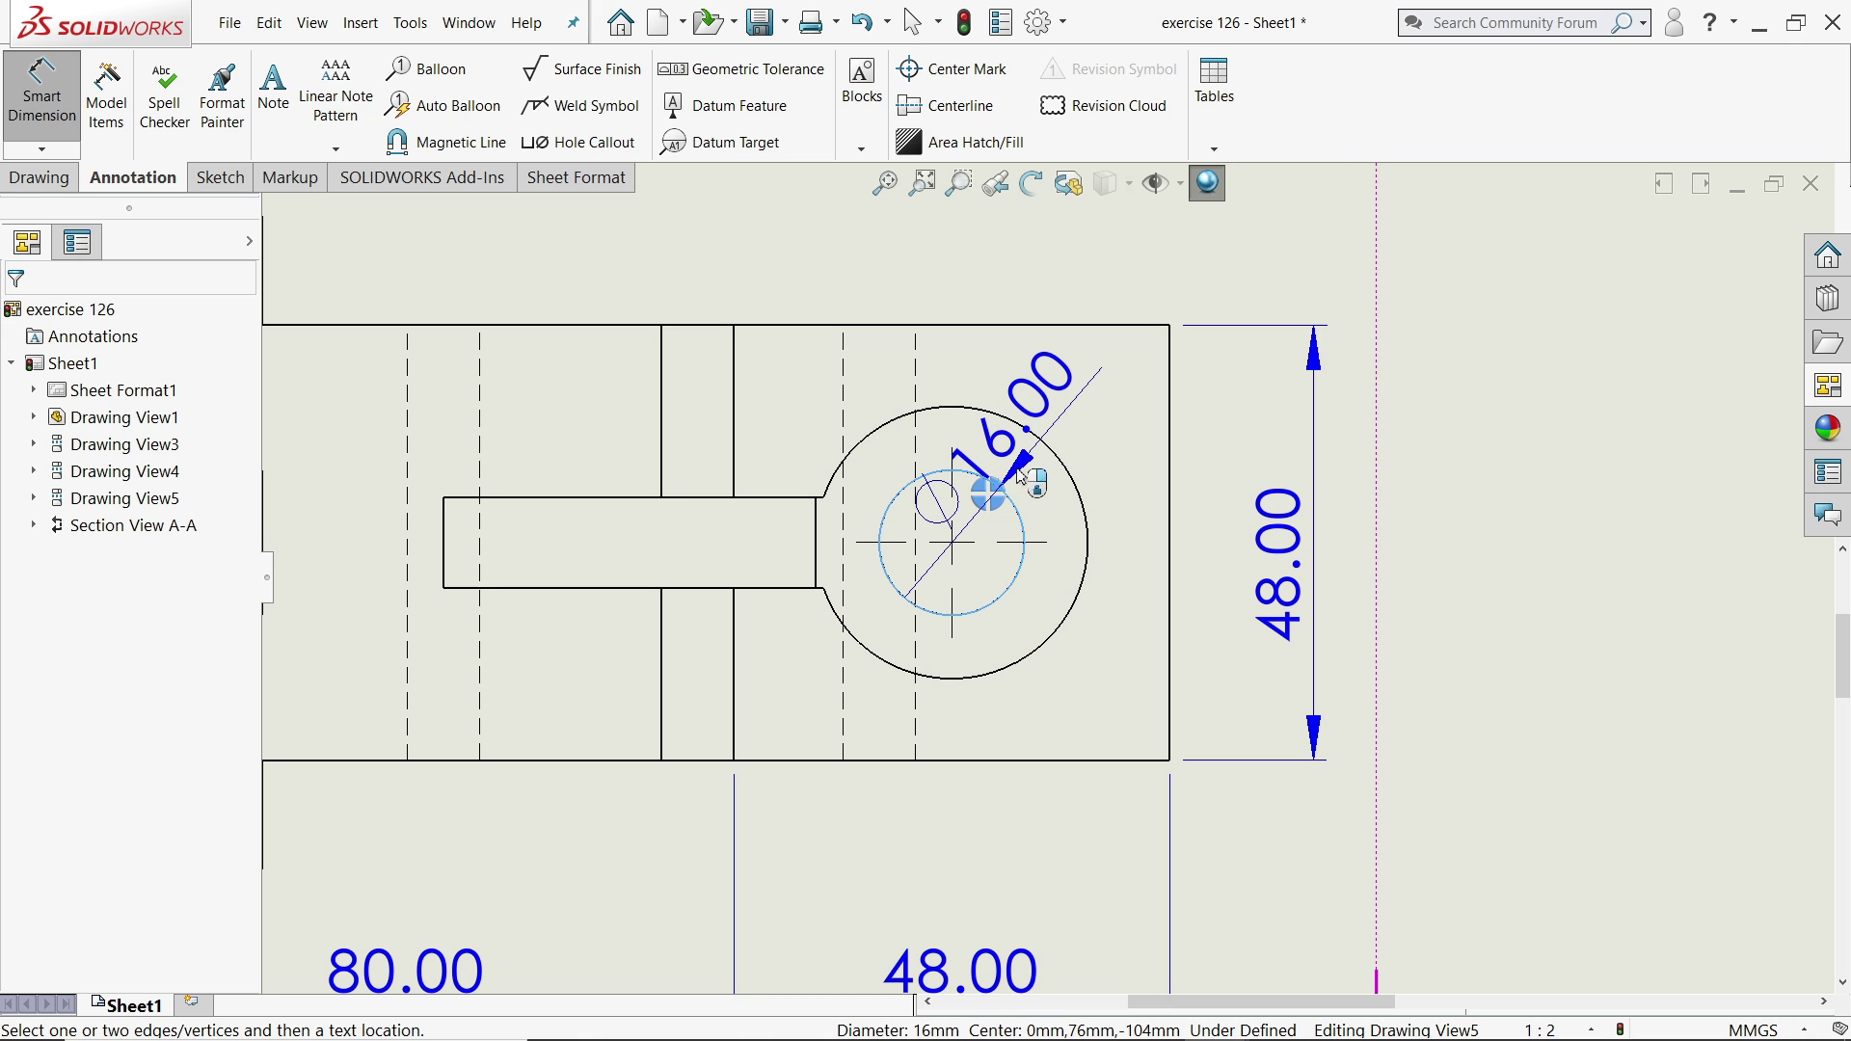
pyautogui.press('Escape')
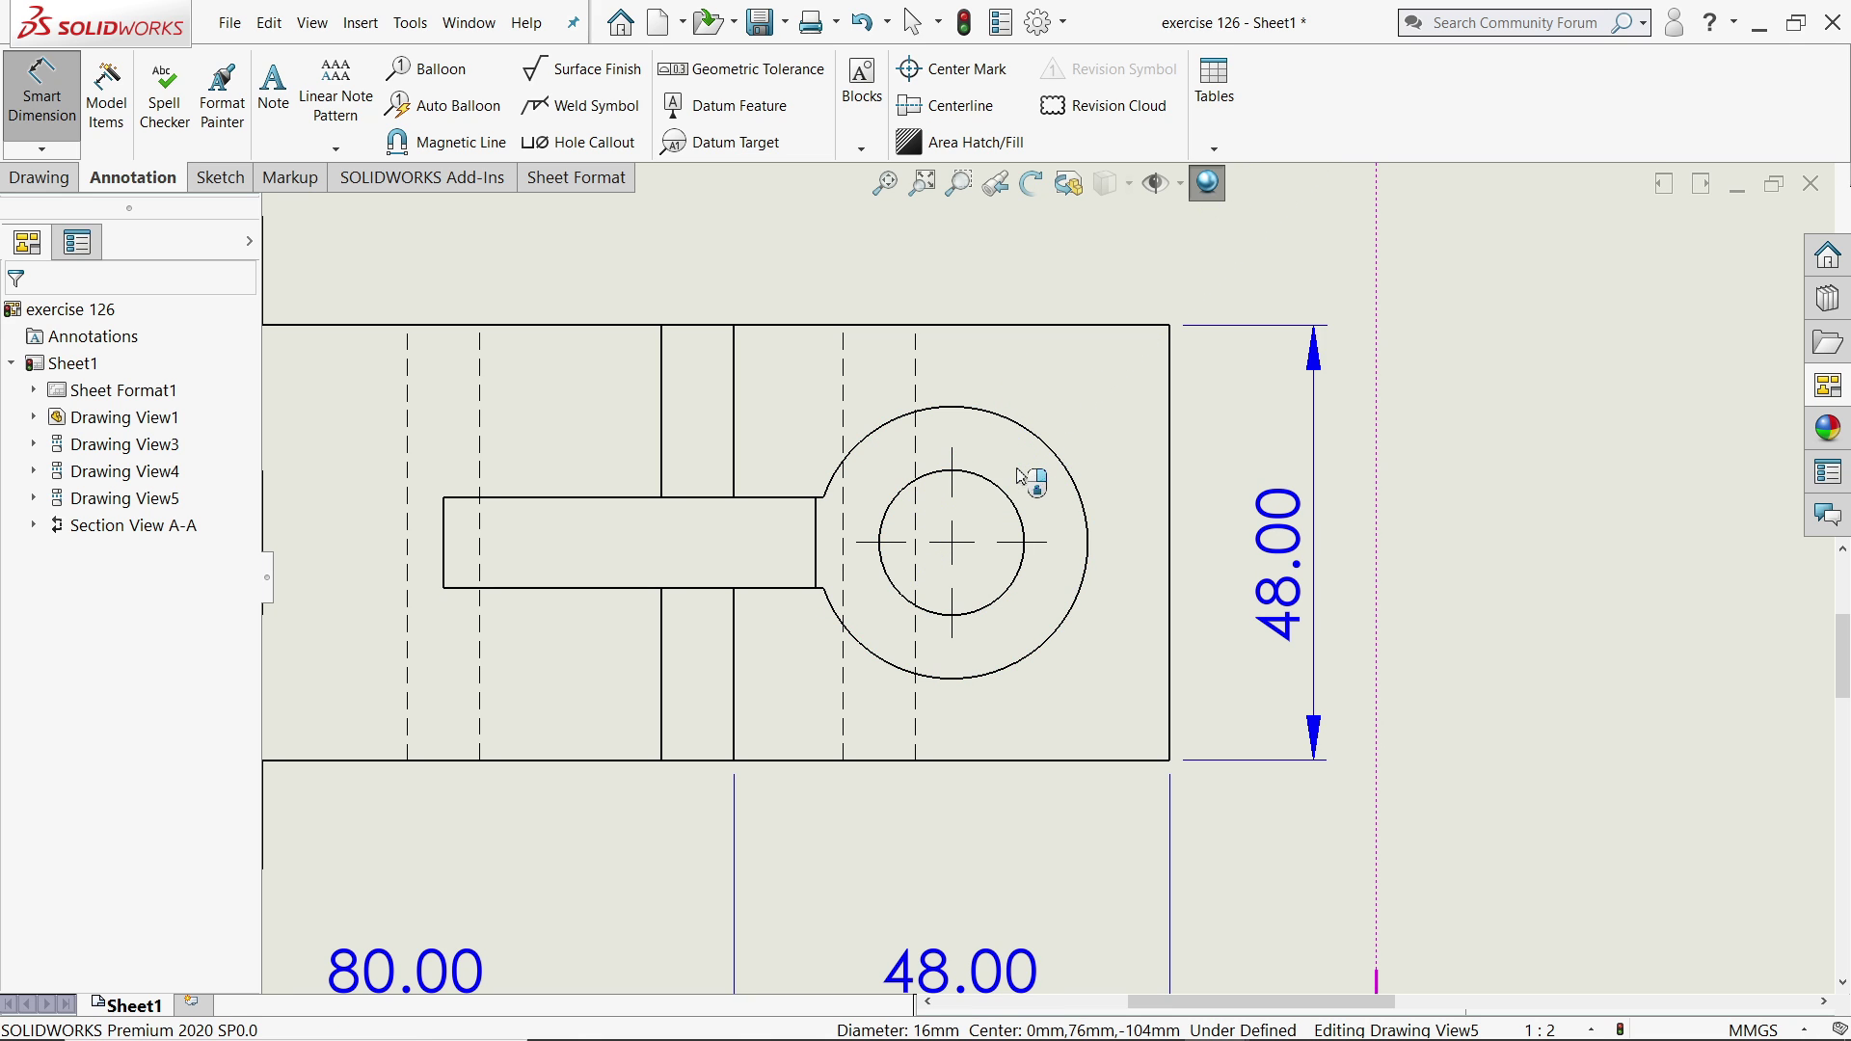
# Add a leader note reading Ø30 pointing at the outer circle.
pyautogui.click(274, 102)
pyautogui.scroll(-3, 897, 364)
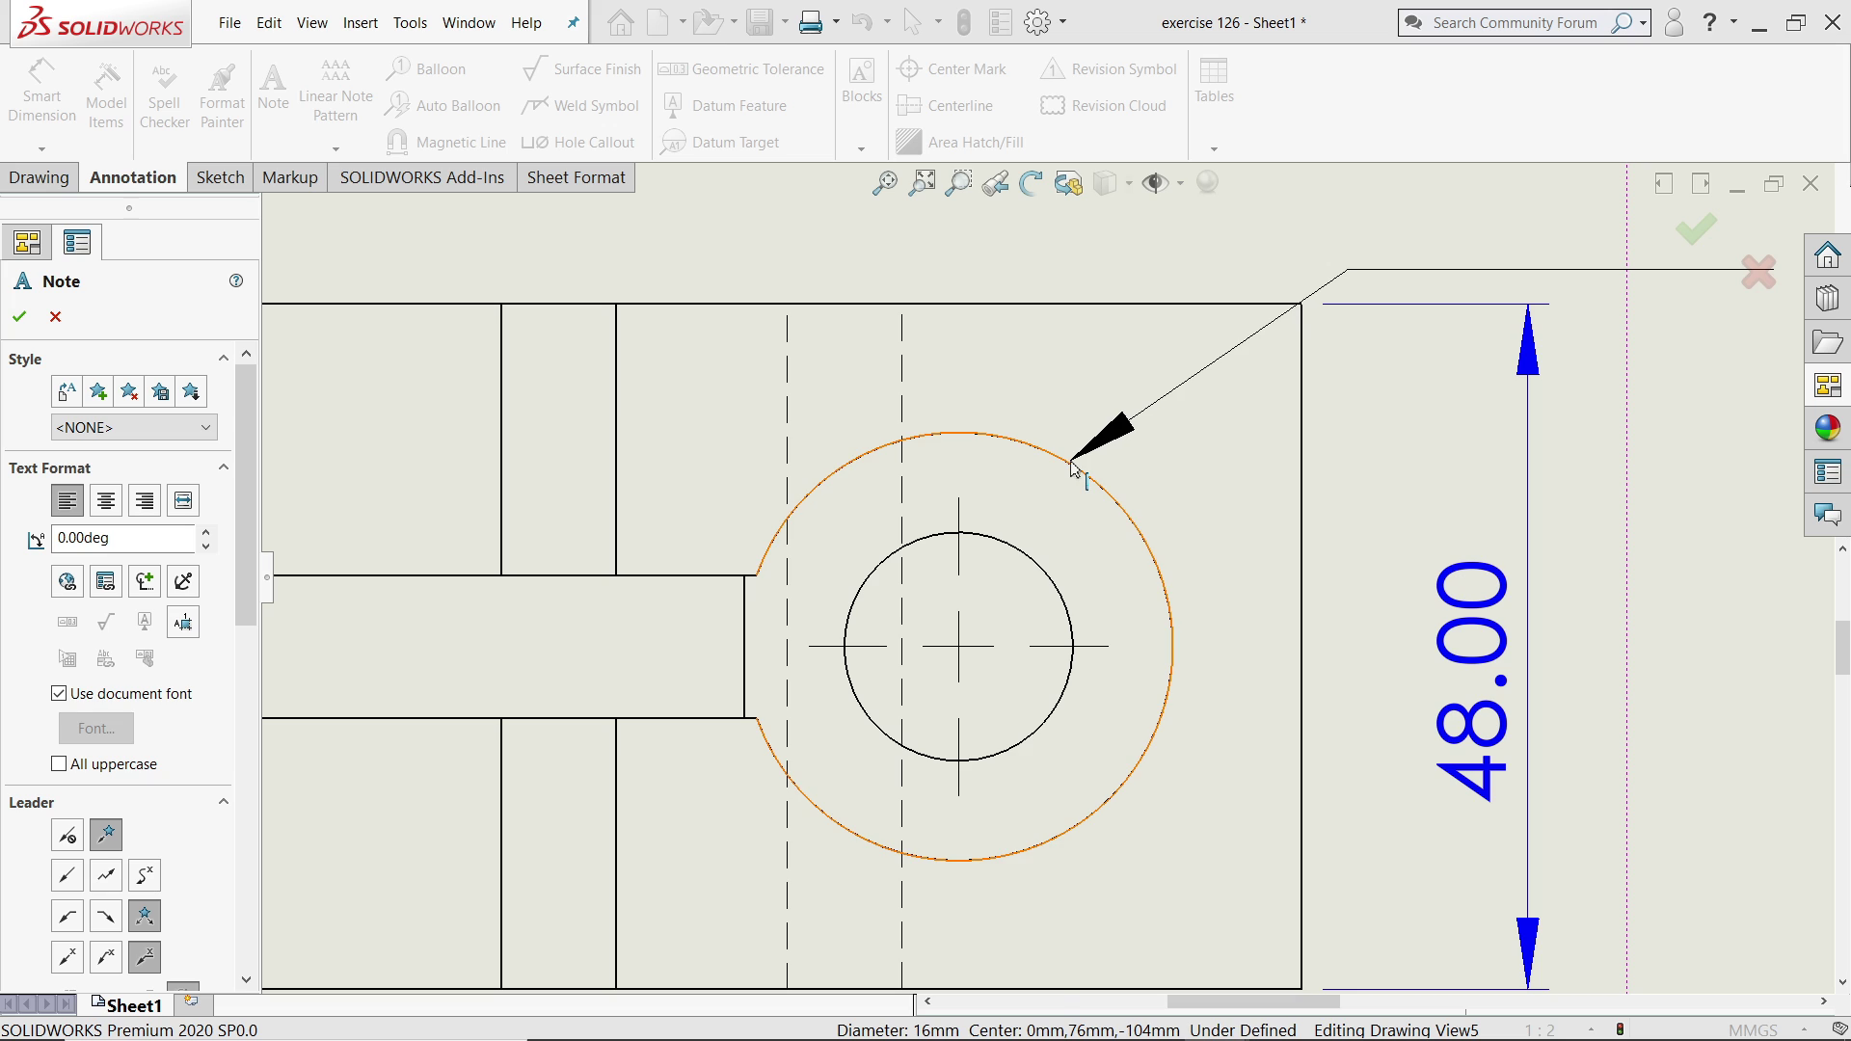
pyautogui.click(1072, 460)
pyautogui.click(1164, 262)
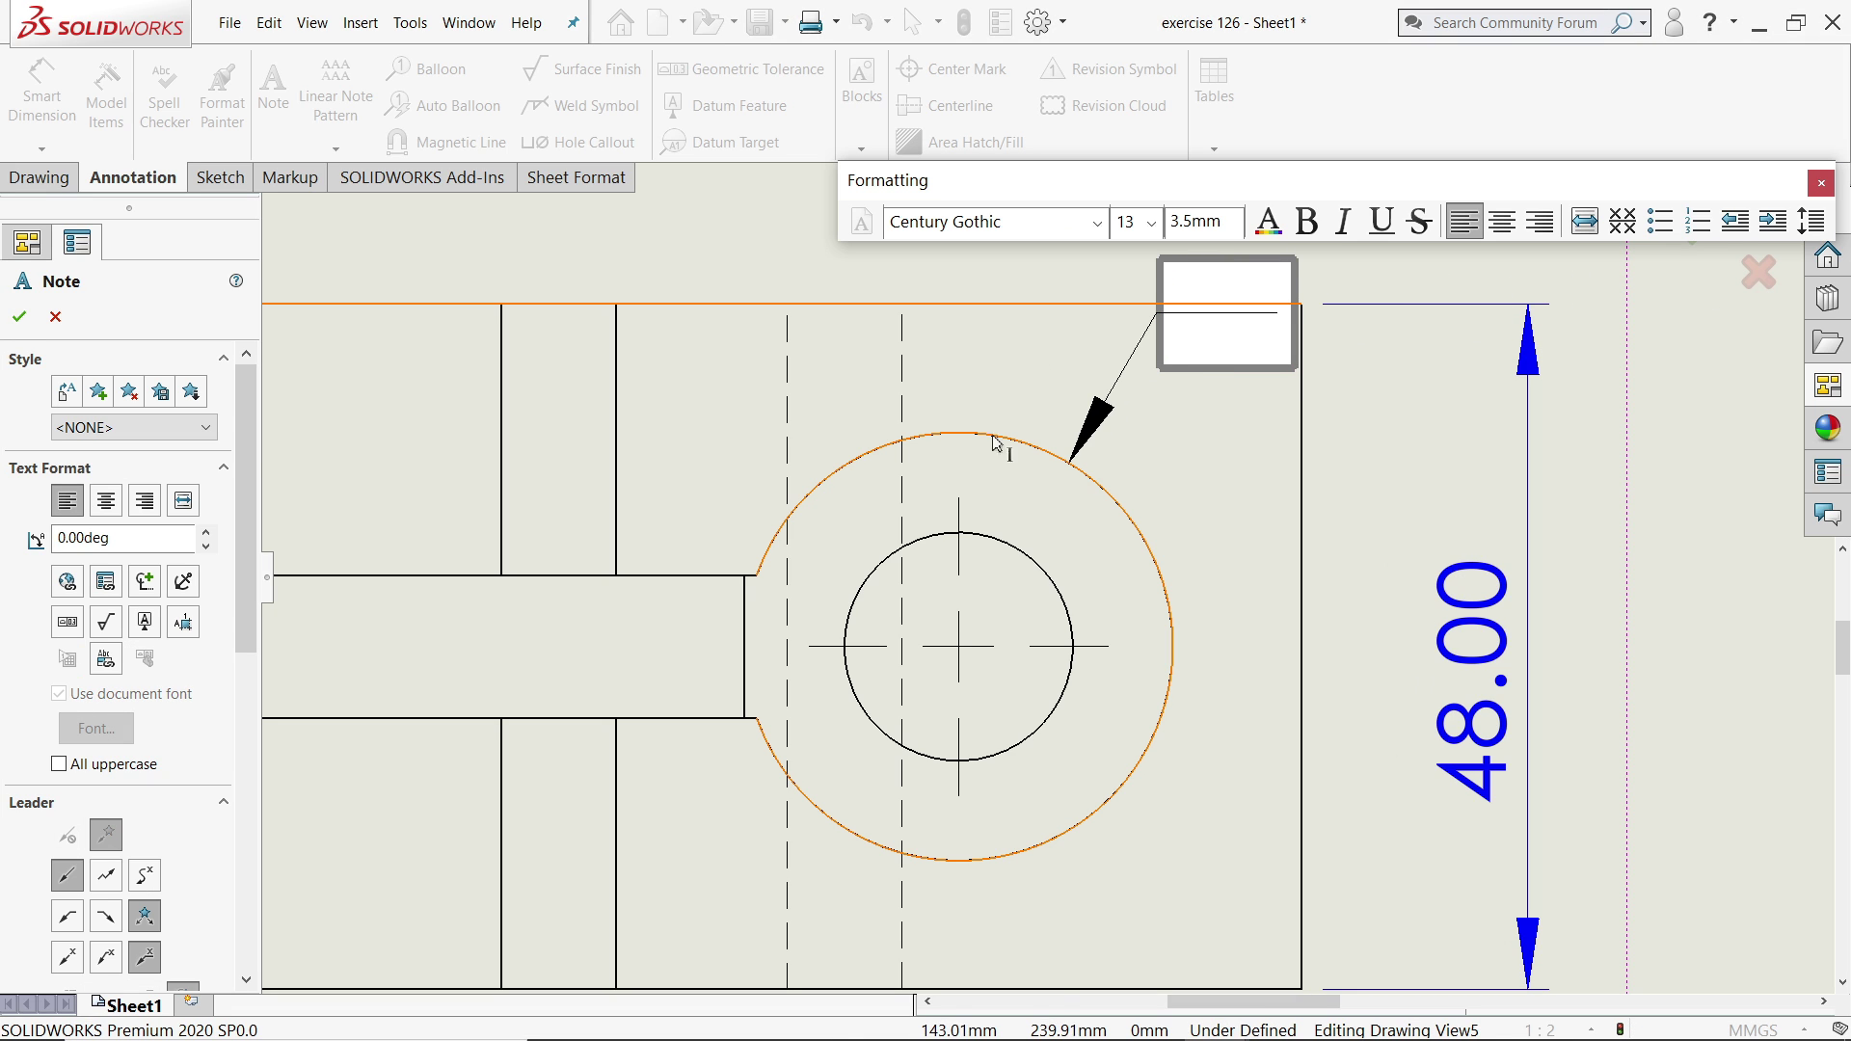
pyautogui.click(146, 583)
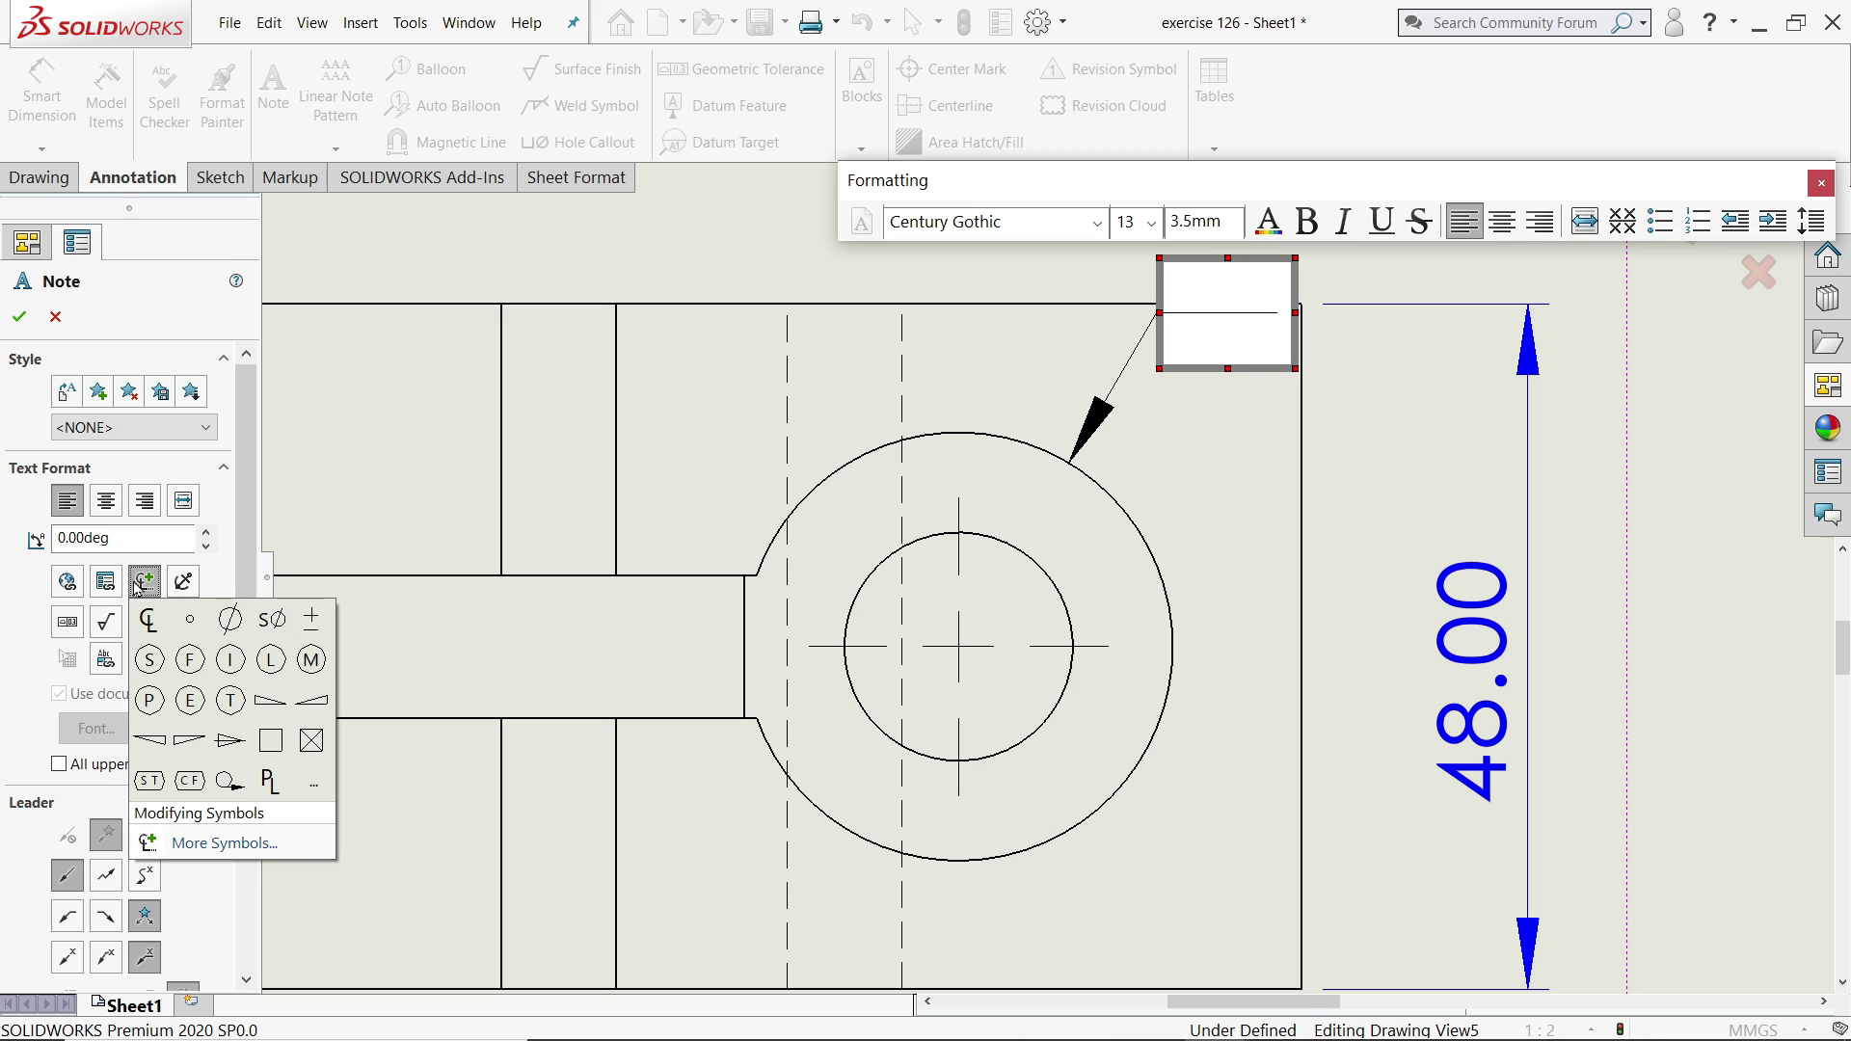
pyautogui.click(235, 620)
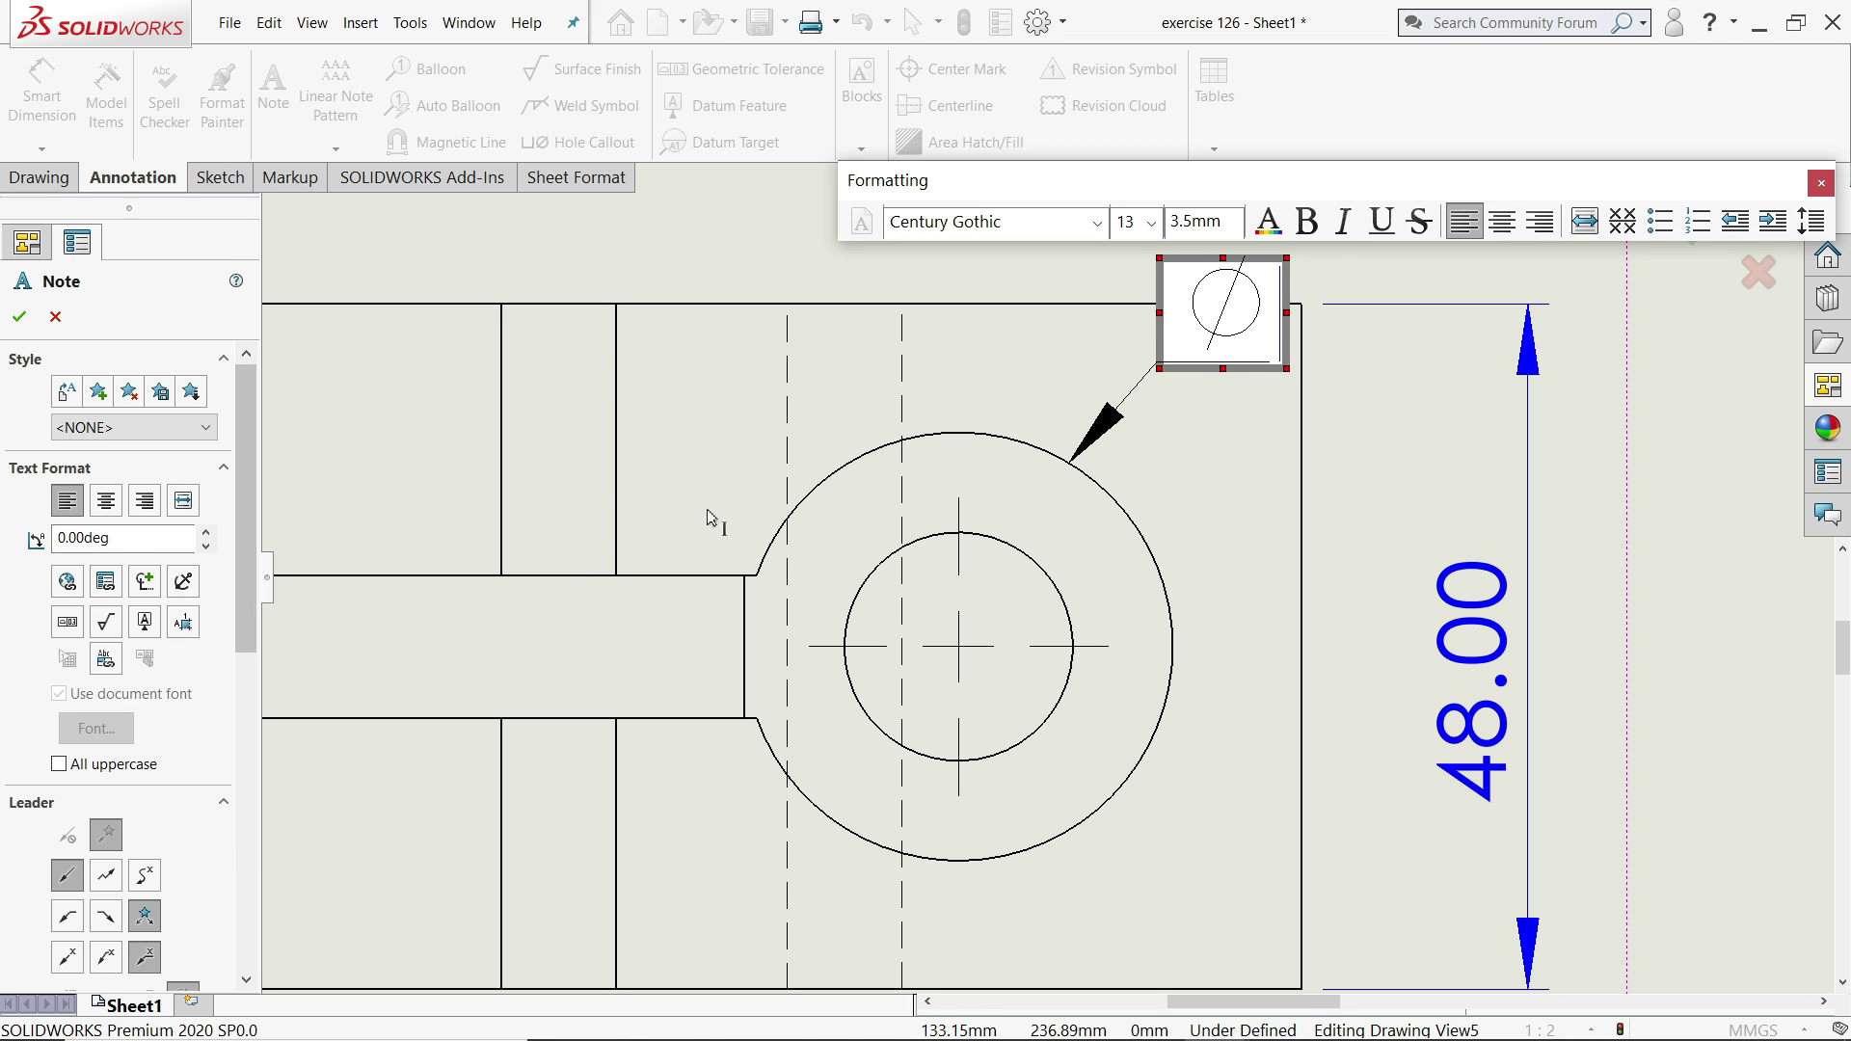
pyautogui.write('30')
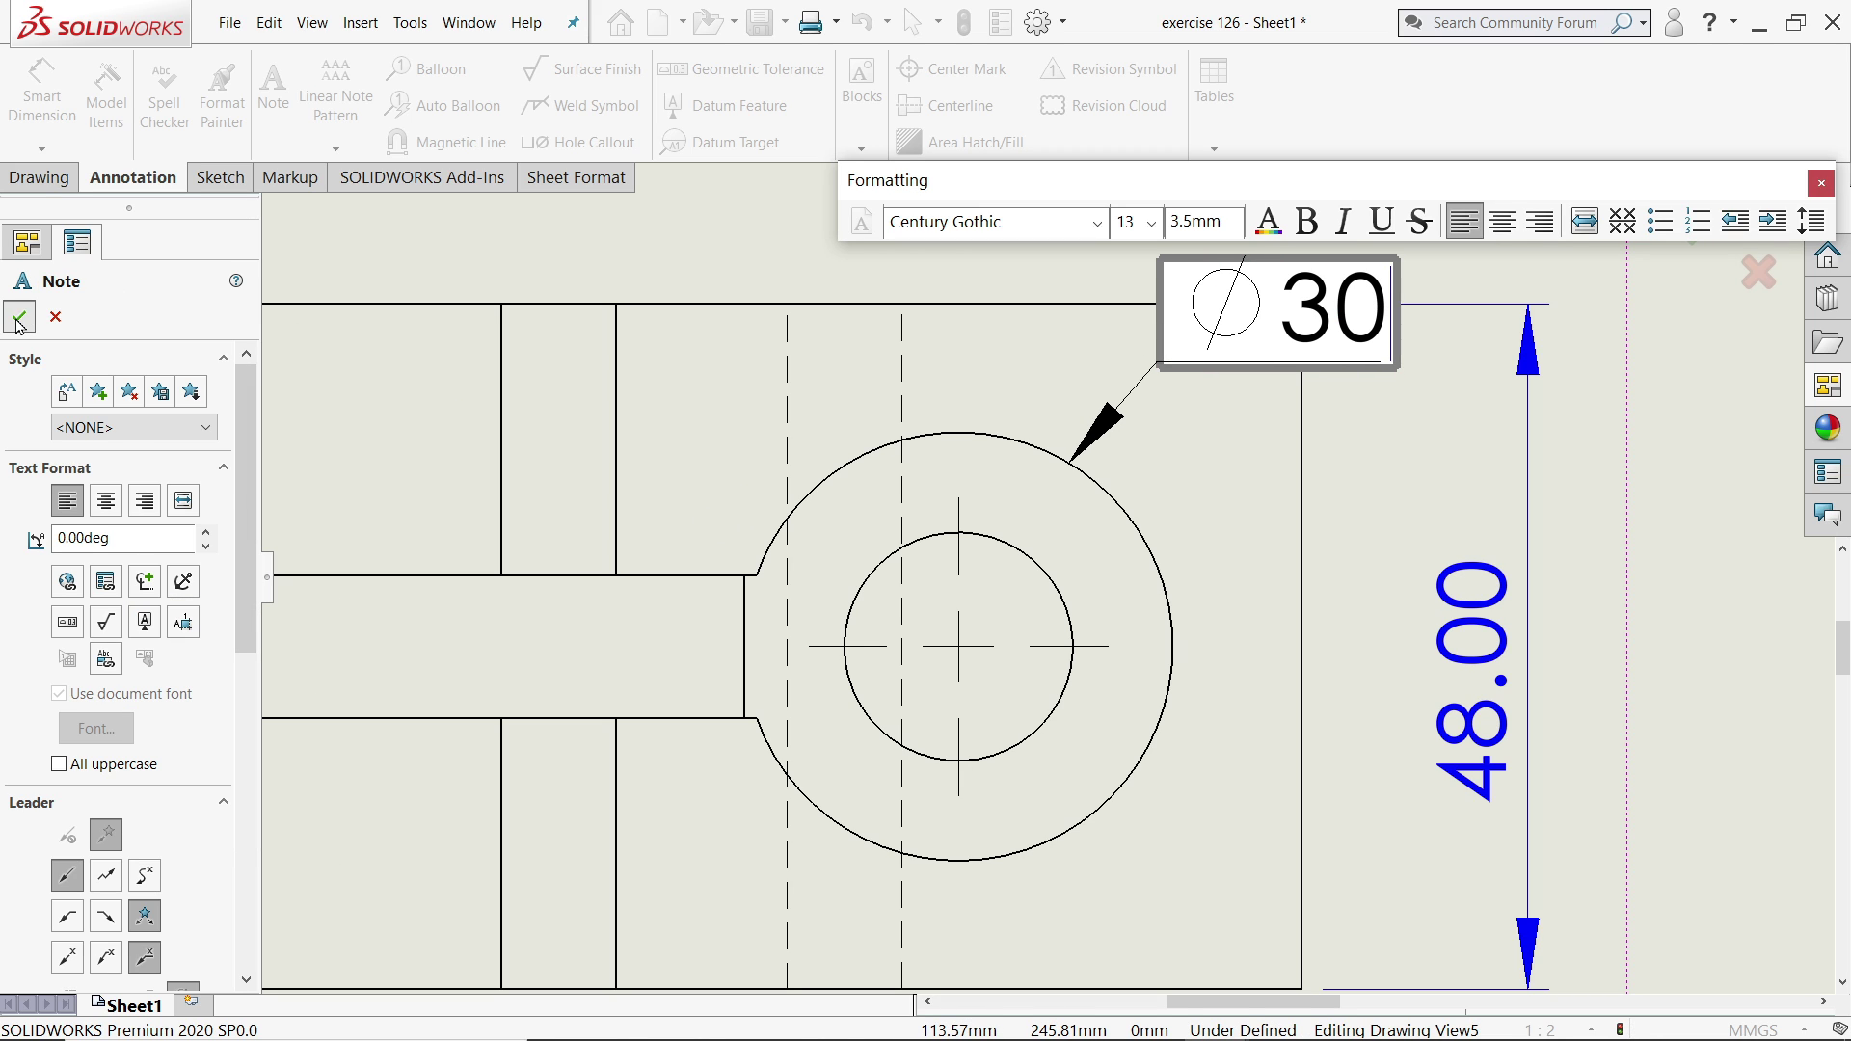
pyautogui.click(19, 316)
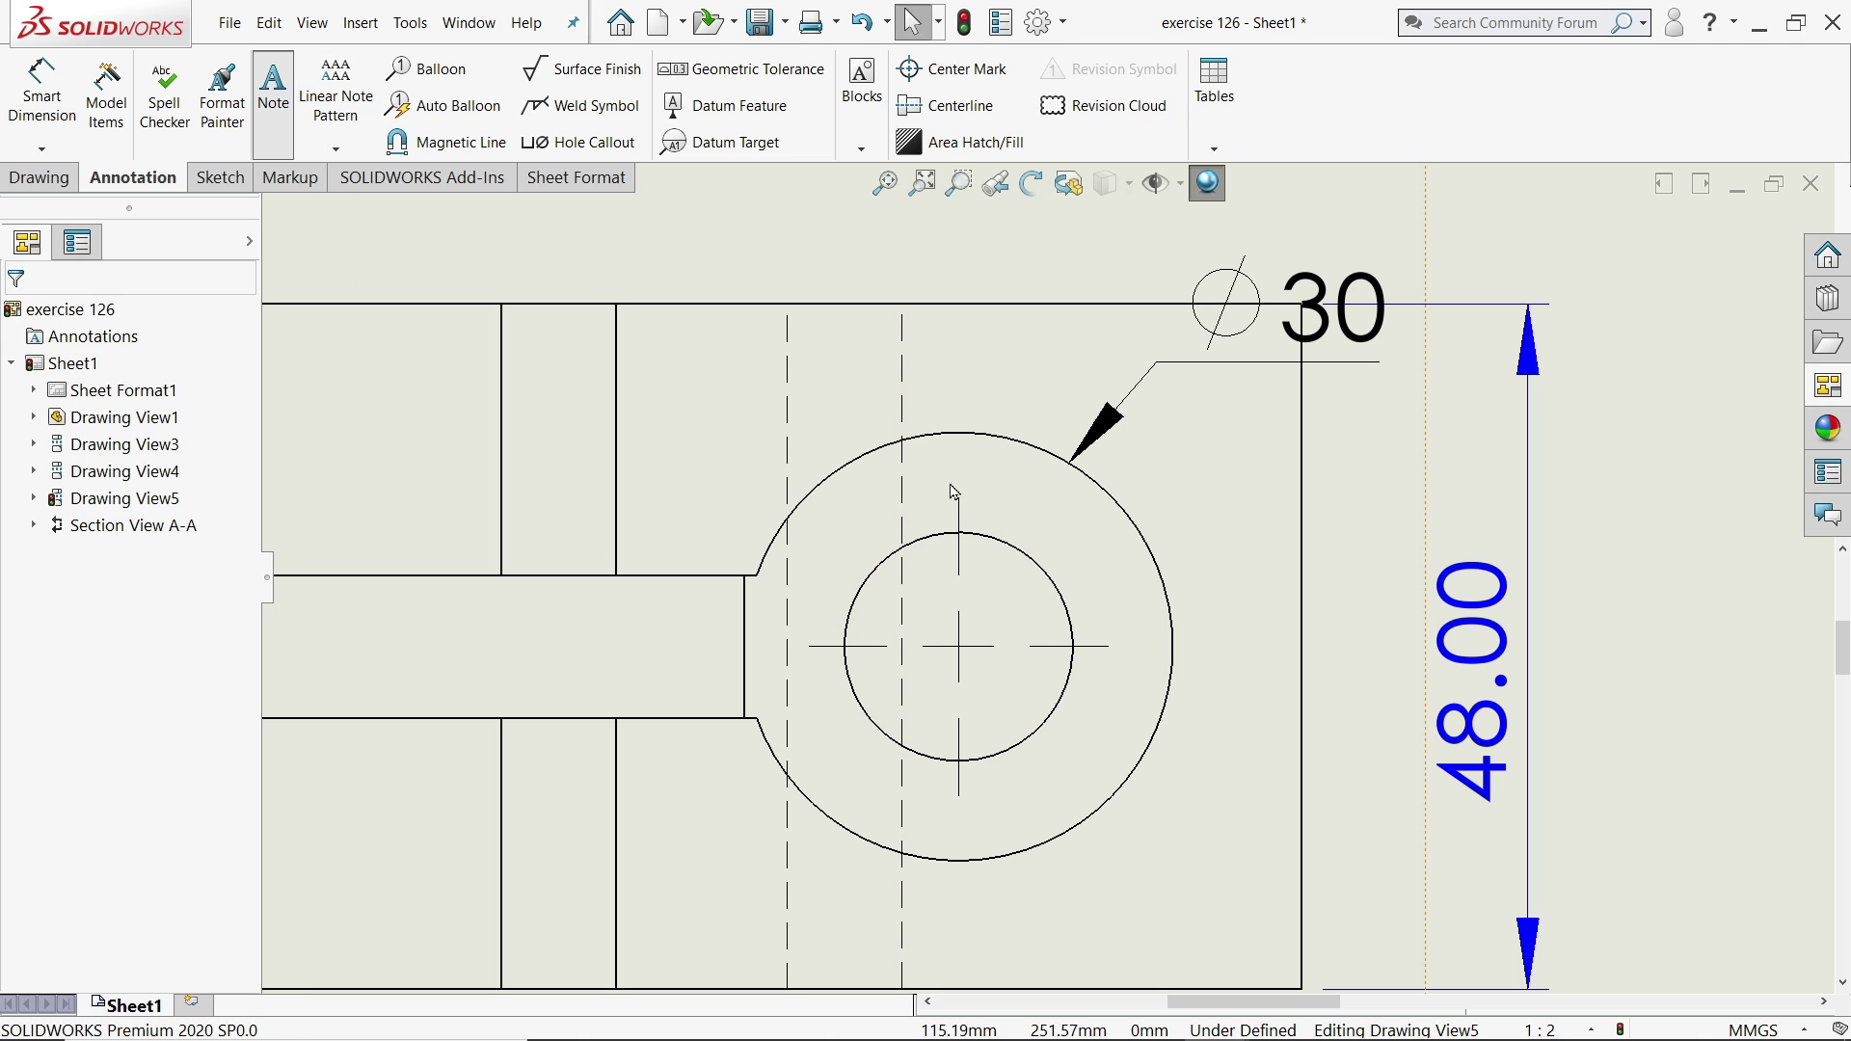
# Add a second leader note reading Ø16 pointing at the inner circle.
pyautogui.press('Return')
pyautogui.scroll(2, 1108, 694)
pyautogui.scroll(2, 868, 540)
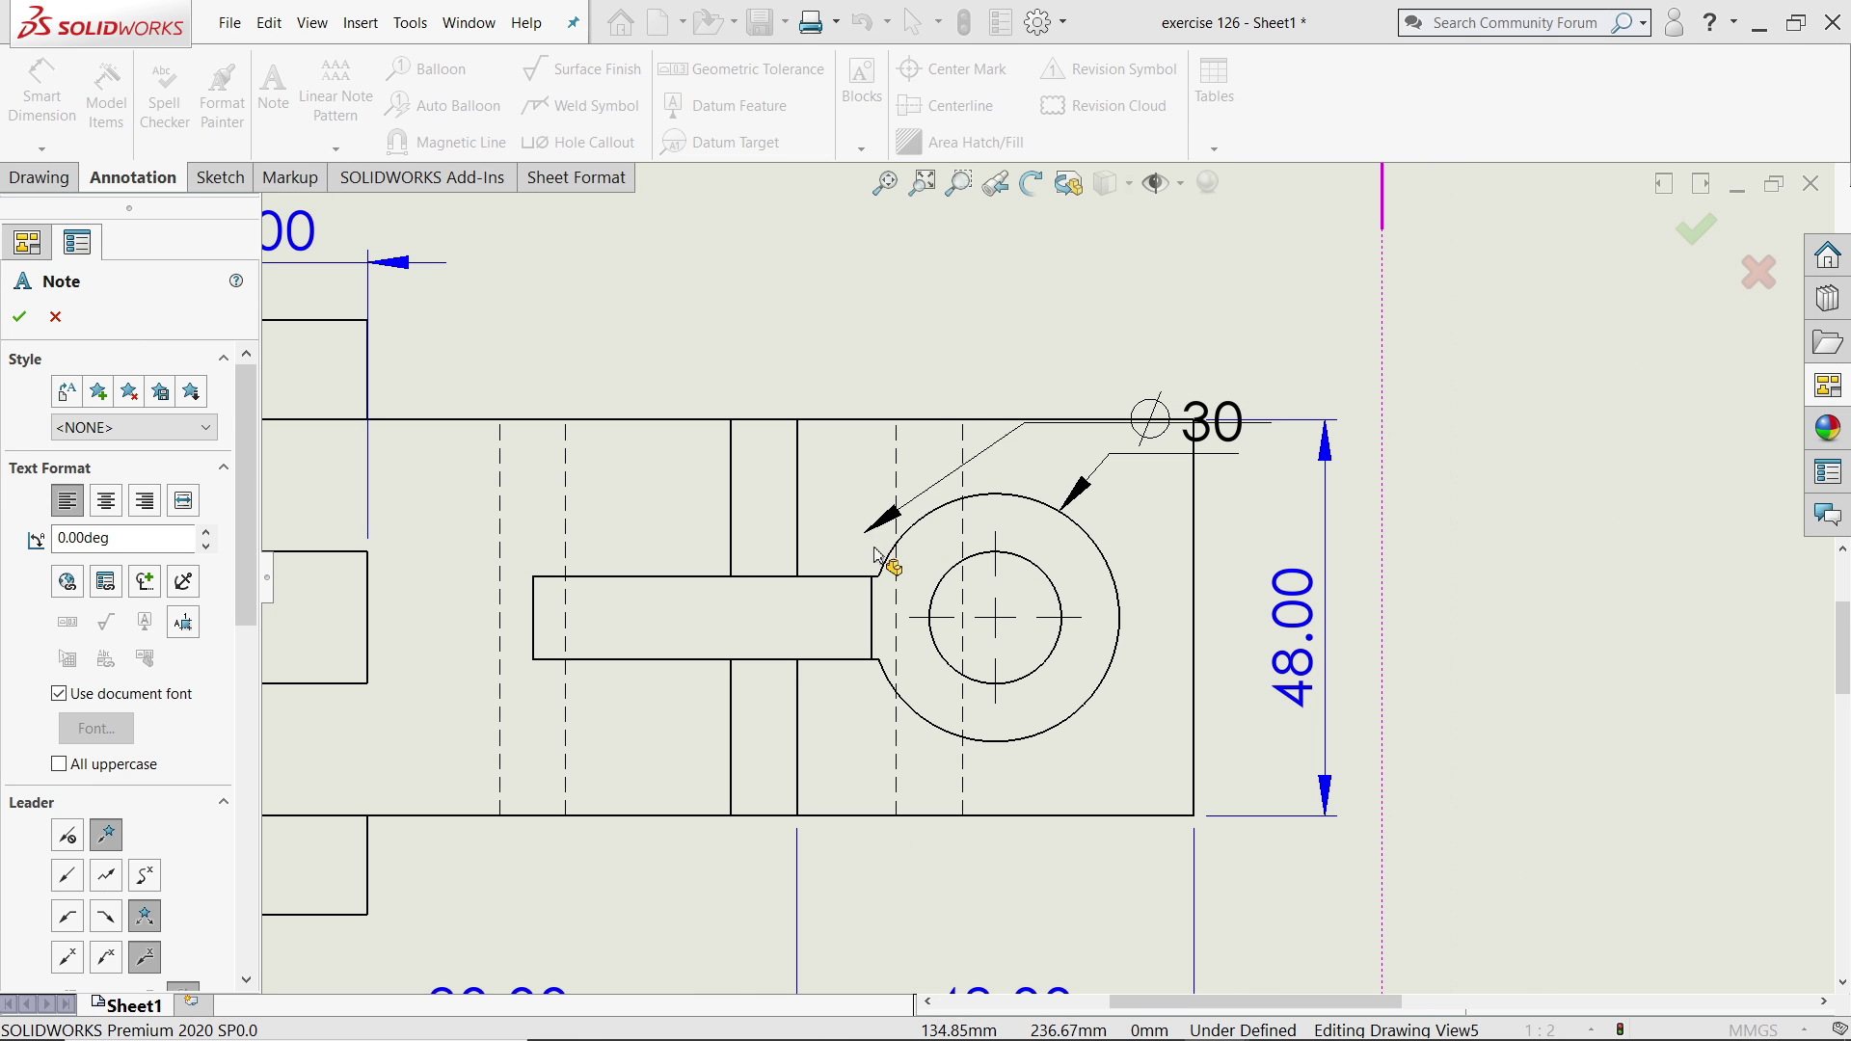
pyautogui.scroll(-2, 874, 557)
pyautogui.click(955, 515)
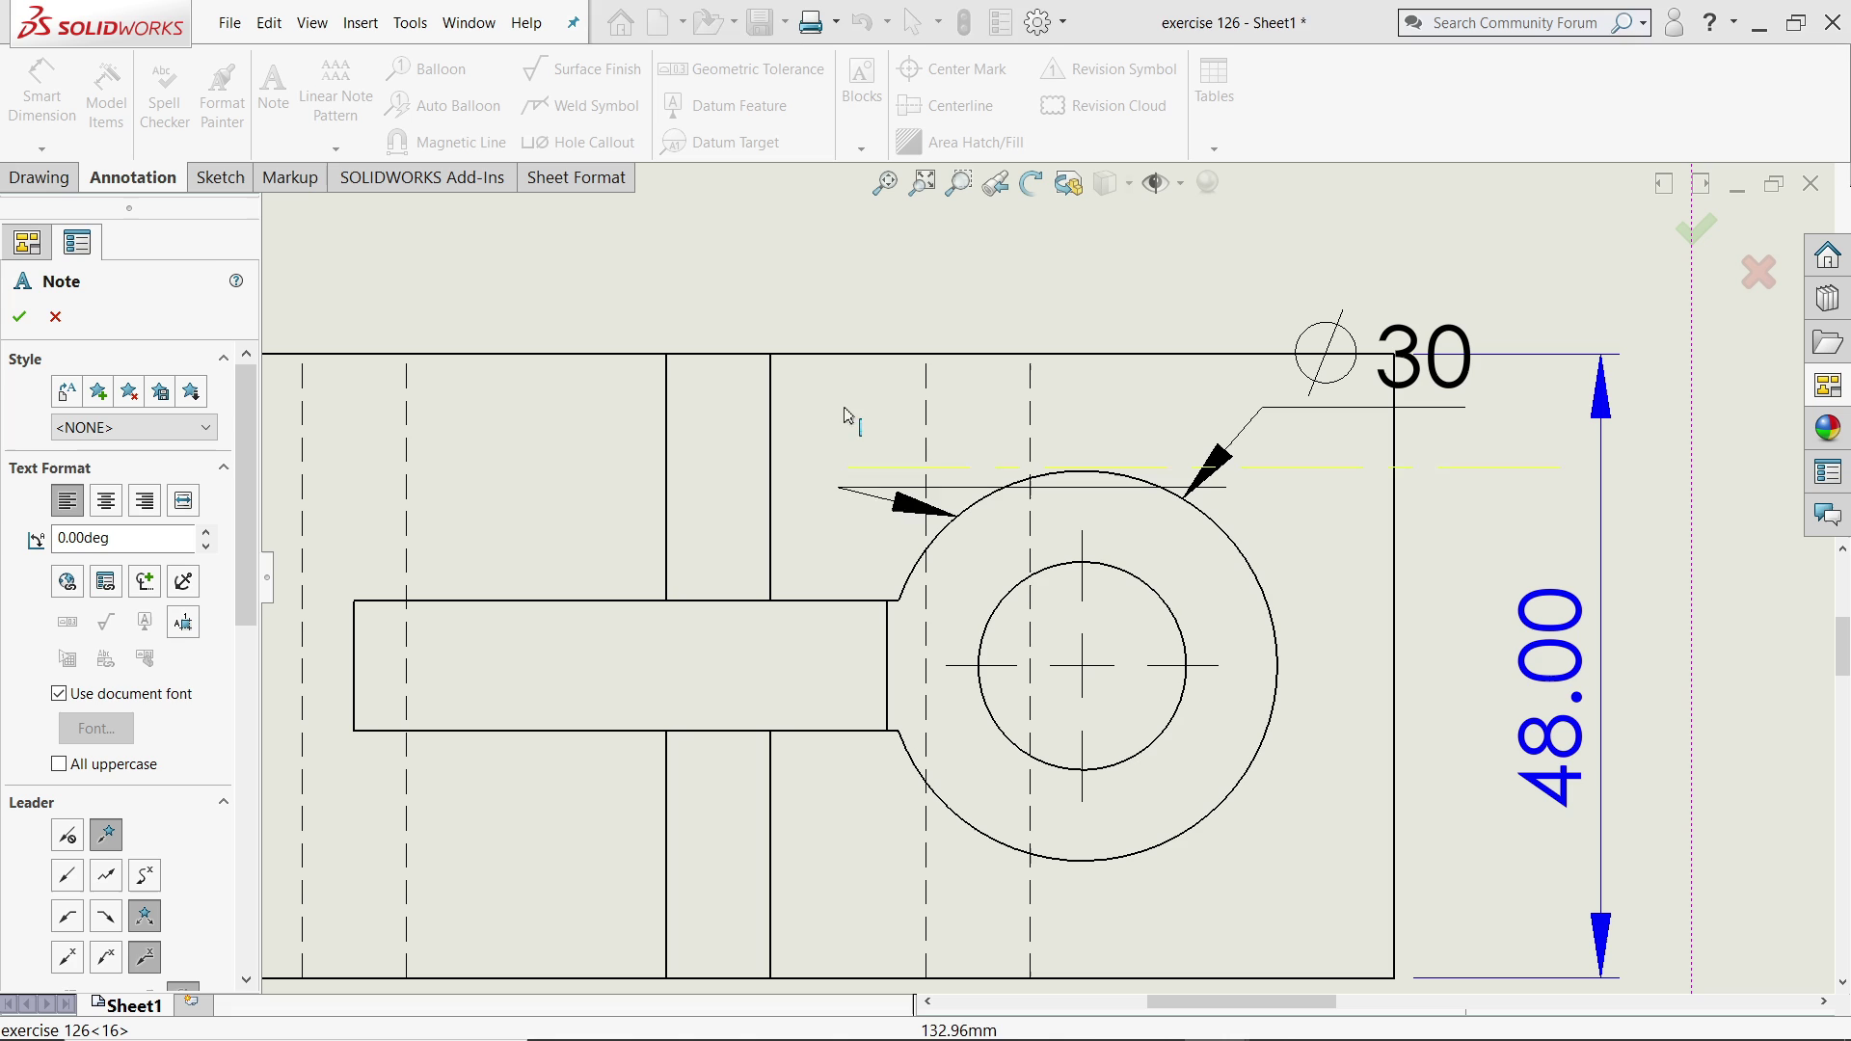
pyautogui.click(809, 410)
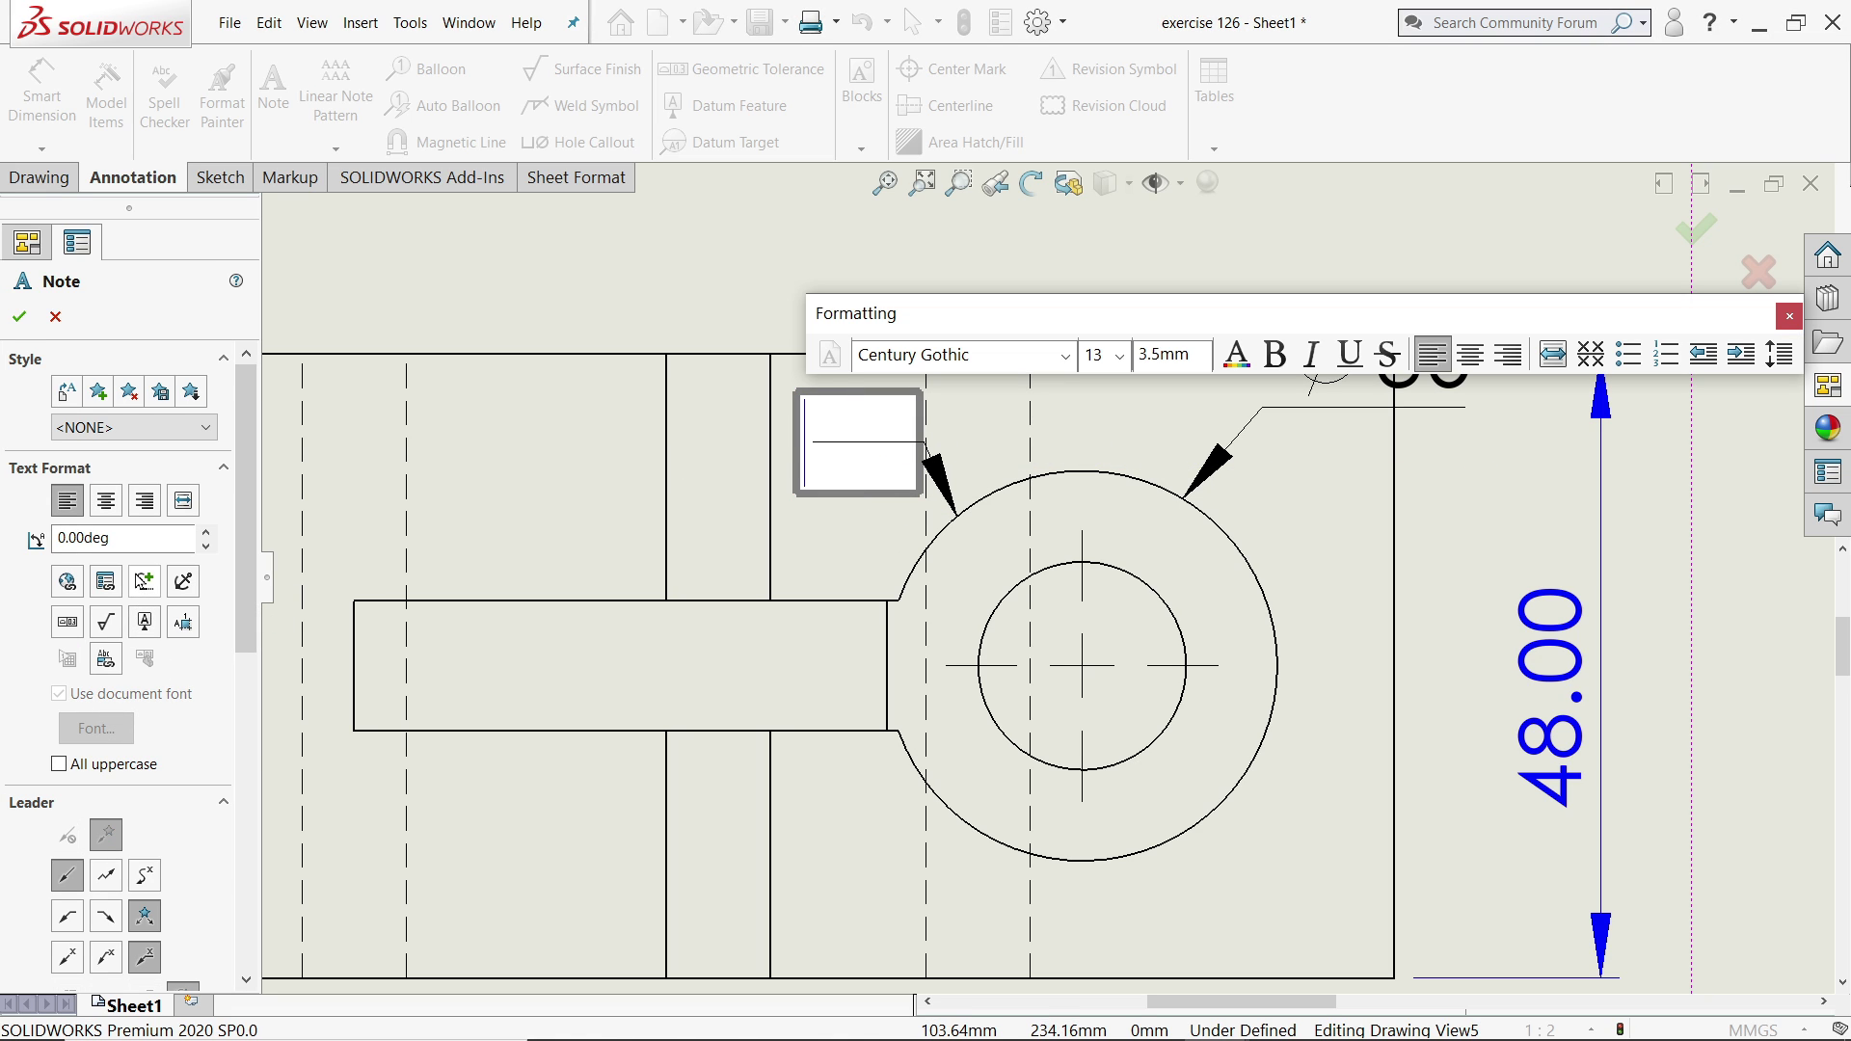
pyautogui.click(144, 582)
pyautogui.click(233, 627)
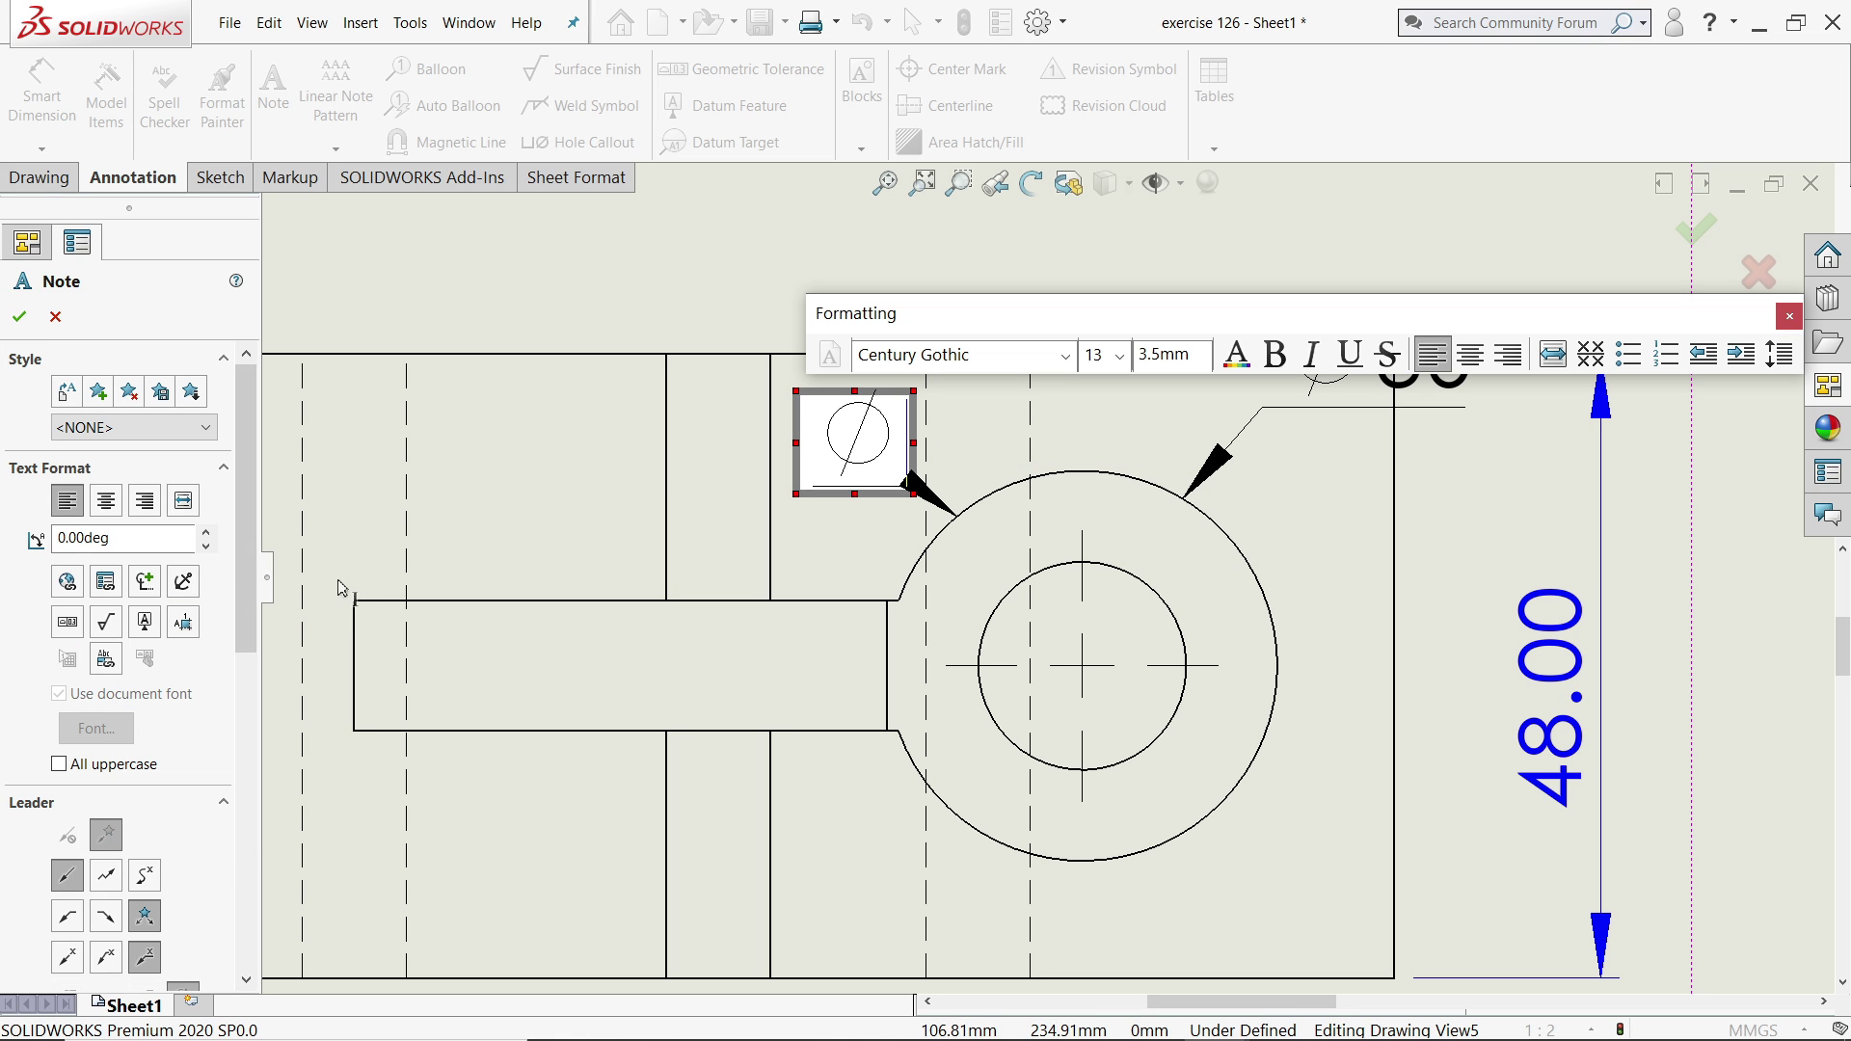
pyautogui.write('16')
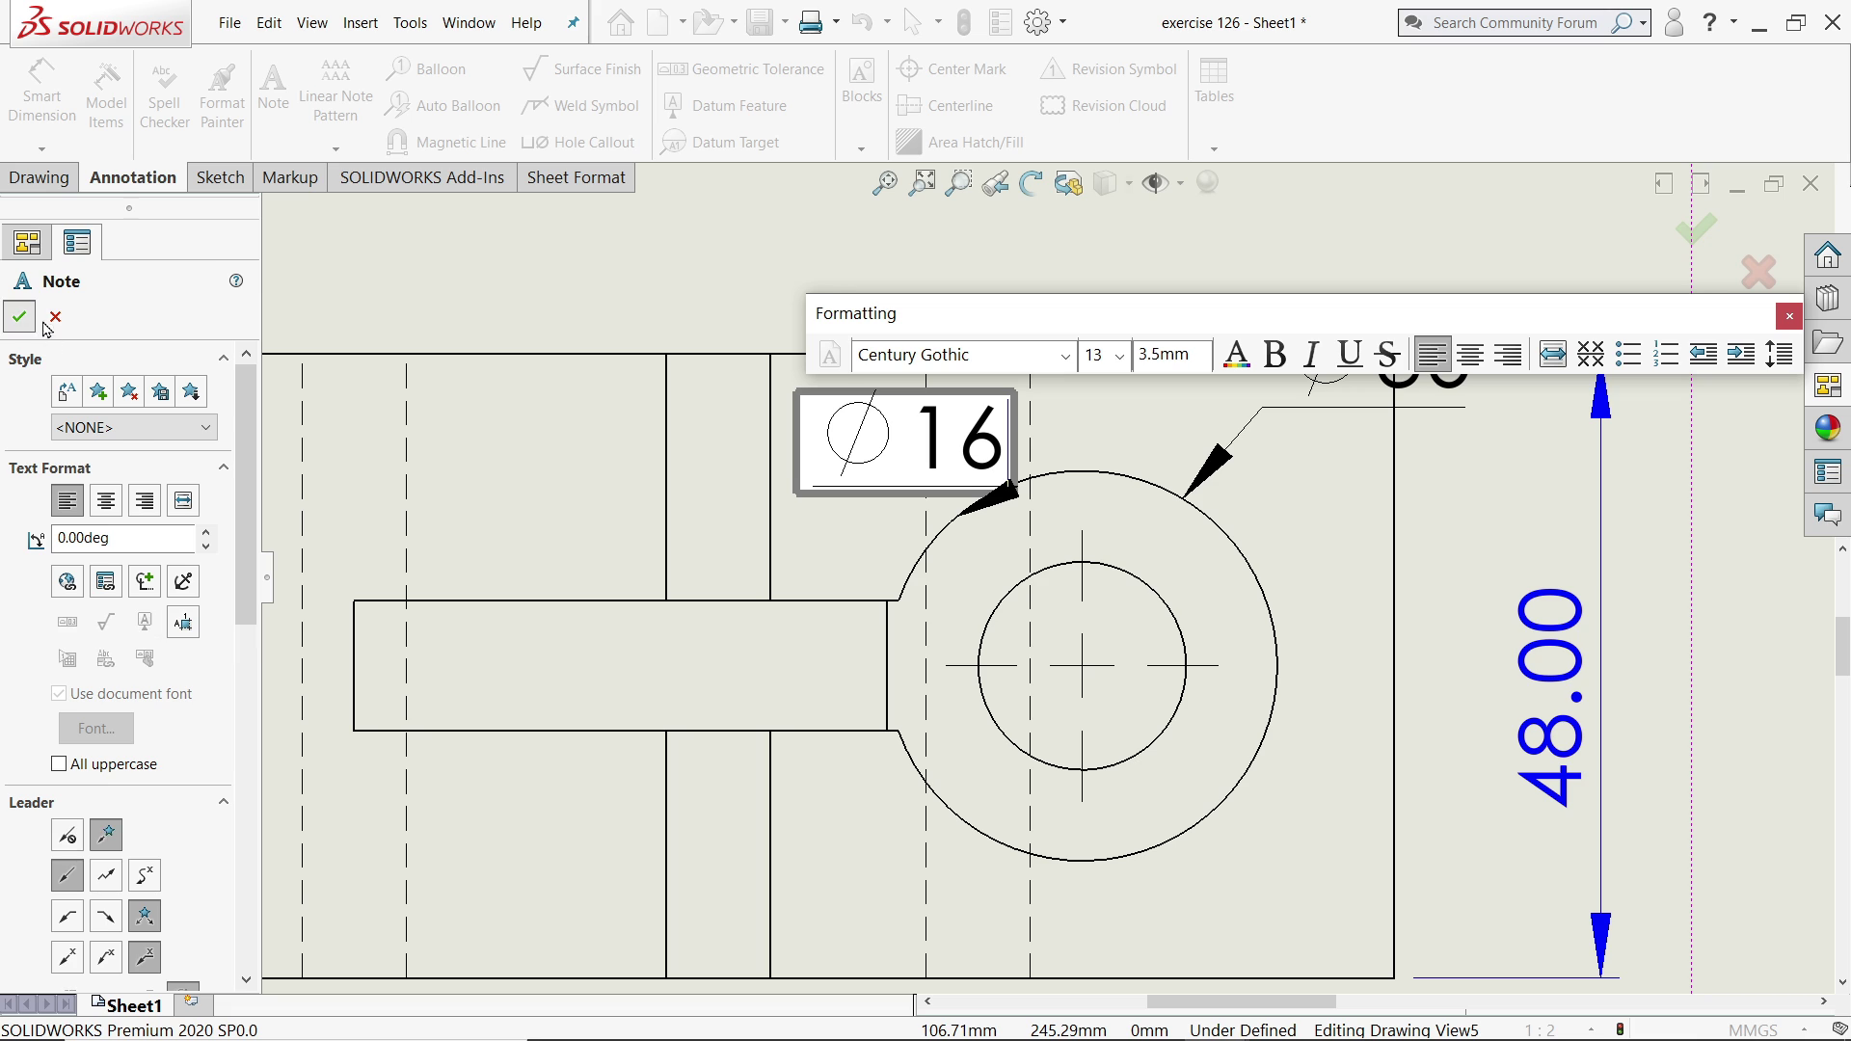
pyautogui.click(19, 316)
pyautogui.click(884, 447)
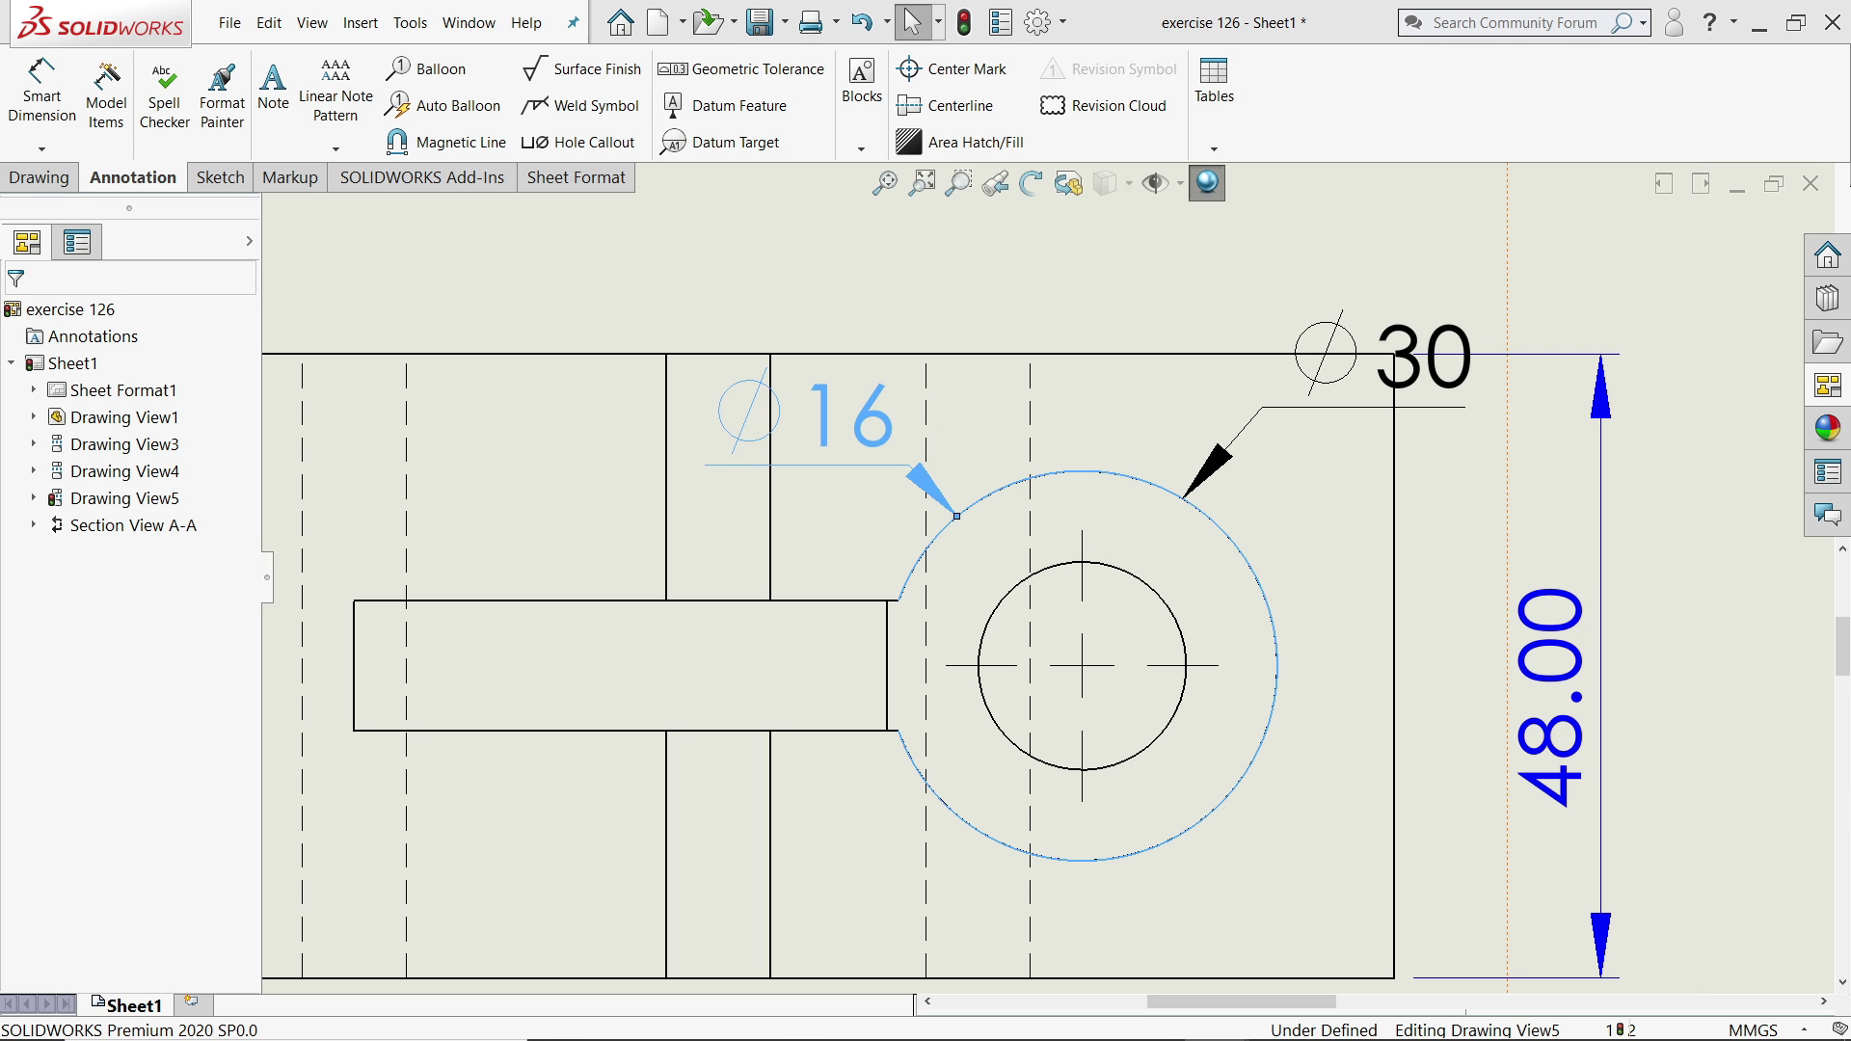
pyautogui.scroll(1, 1027, 487)
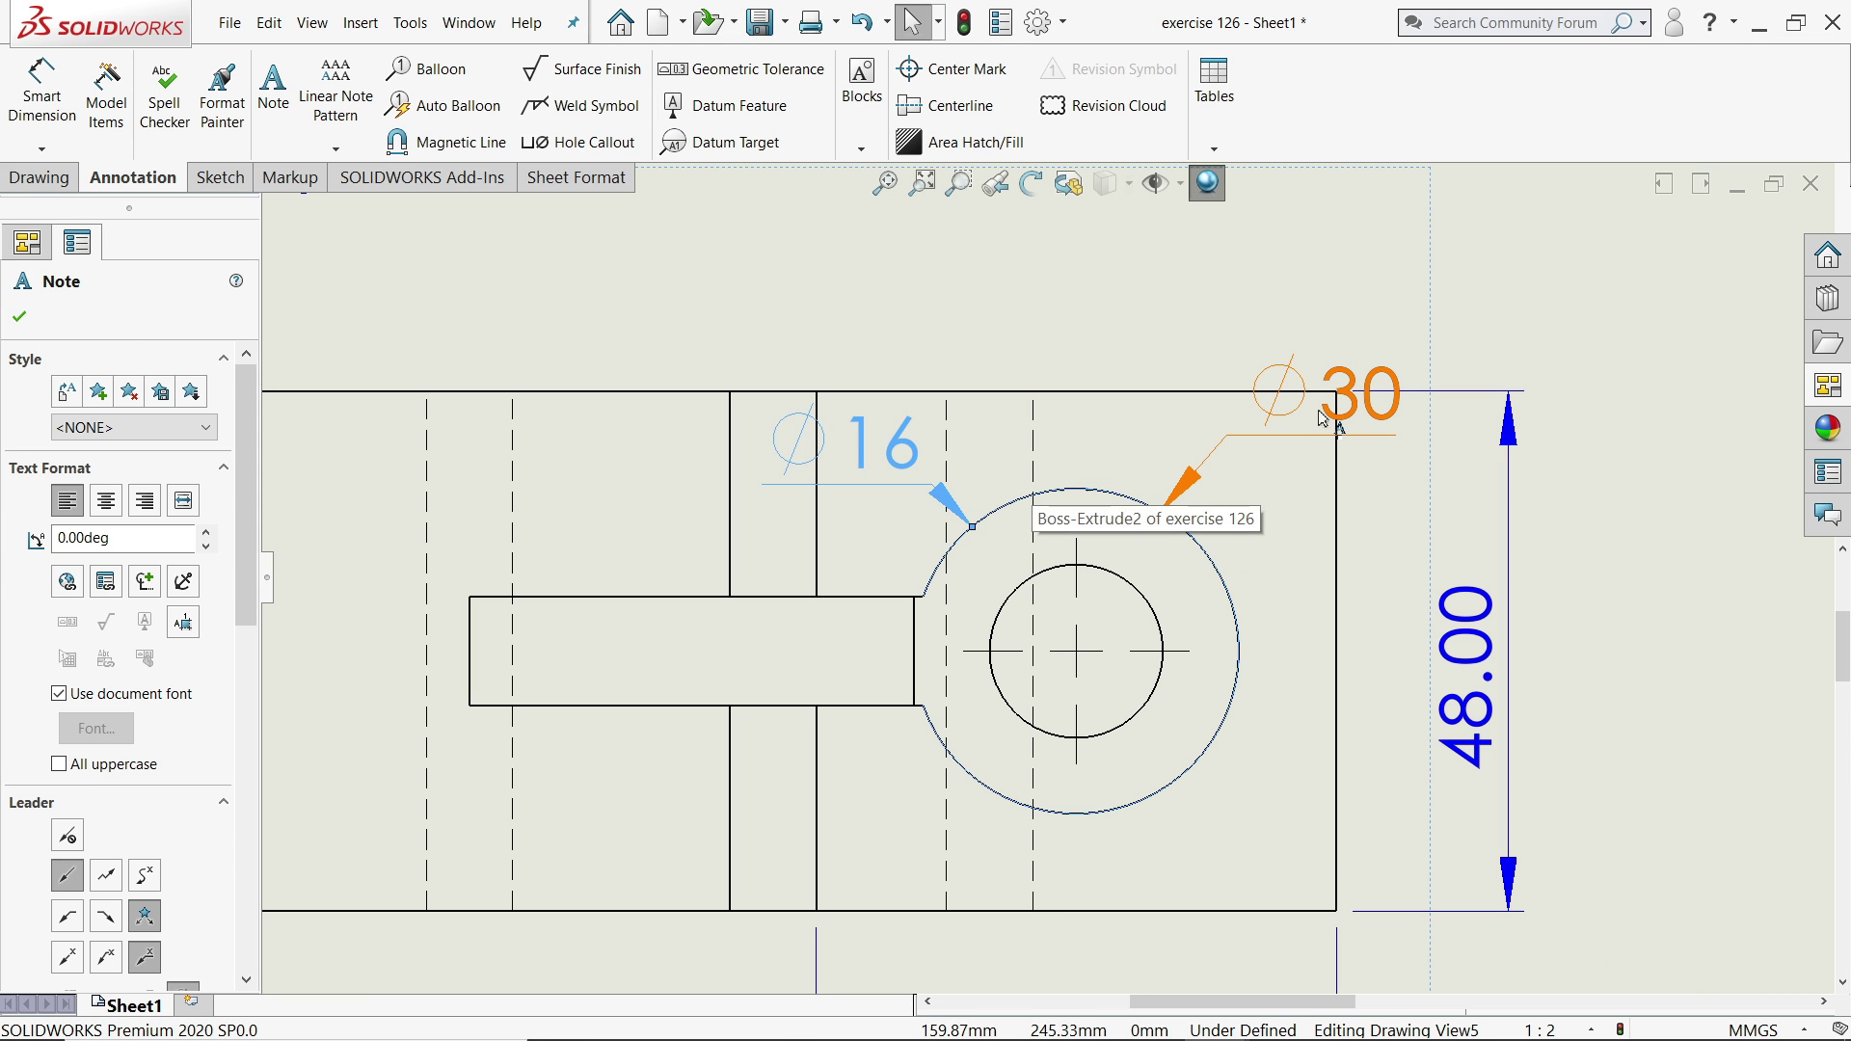
# Set the Ø30 and Ø16 notes to a 2.5 mm text height.
pyautogui.keyDown('ctrl'); pyautogui.click(1181, 487); pyautogui.keyUp('ctrl')
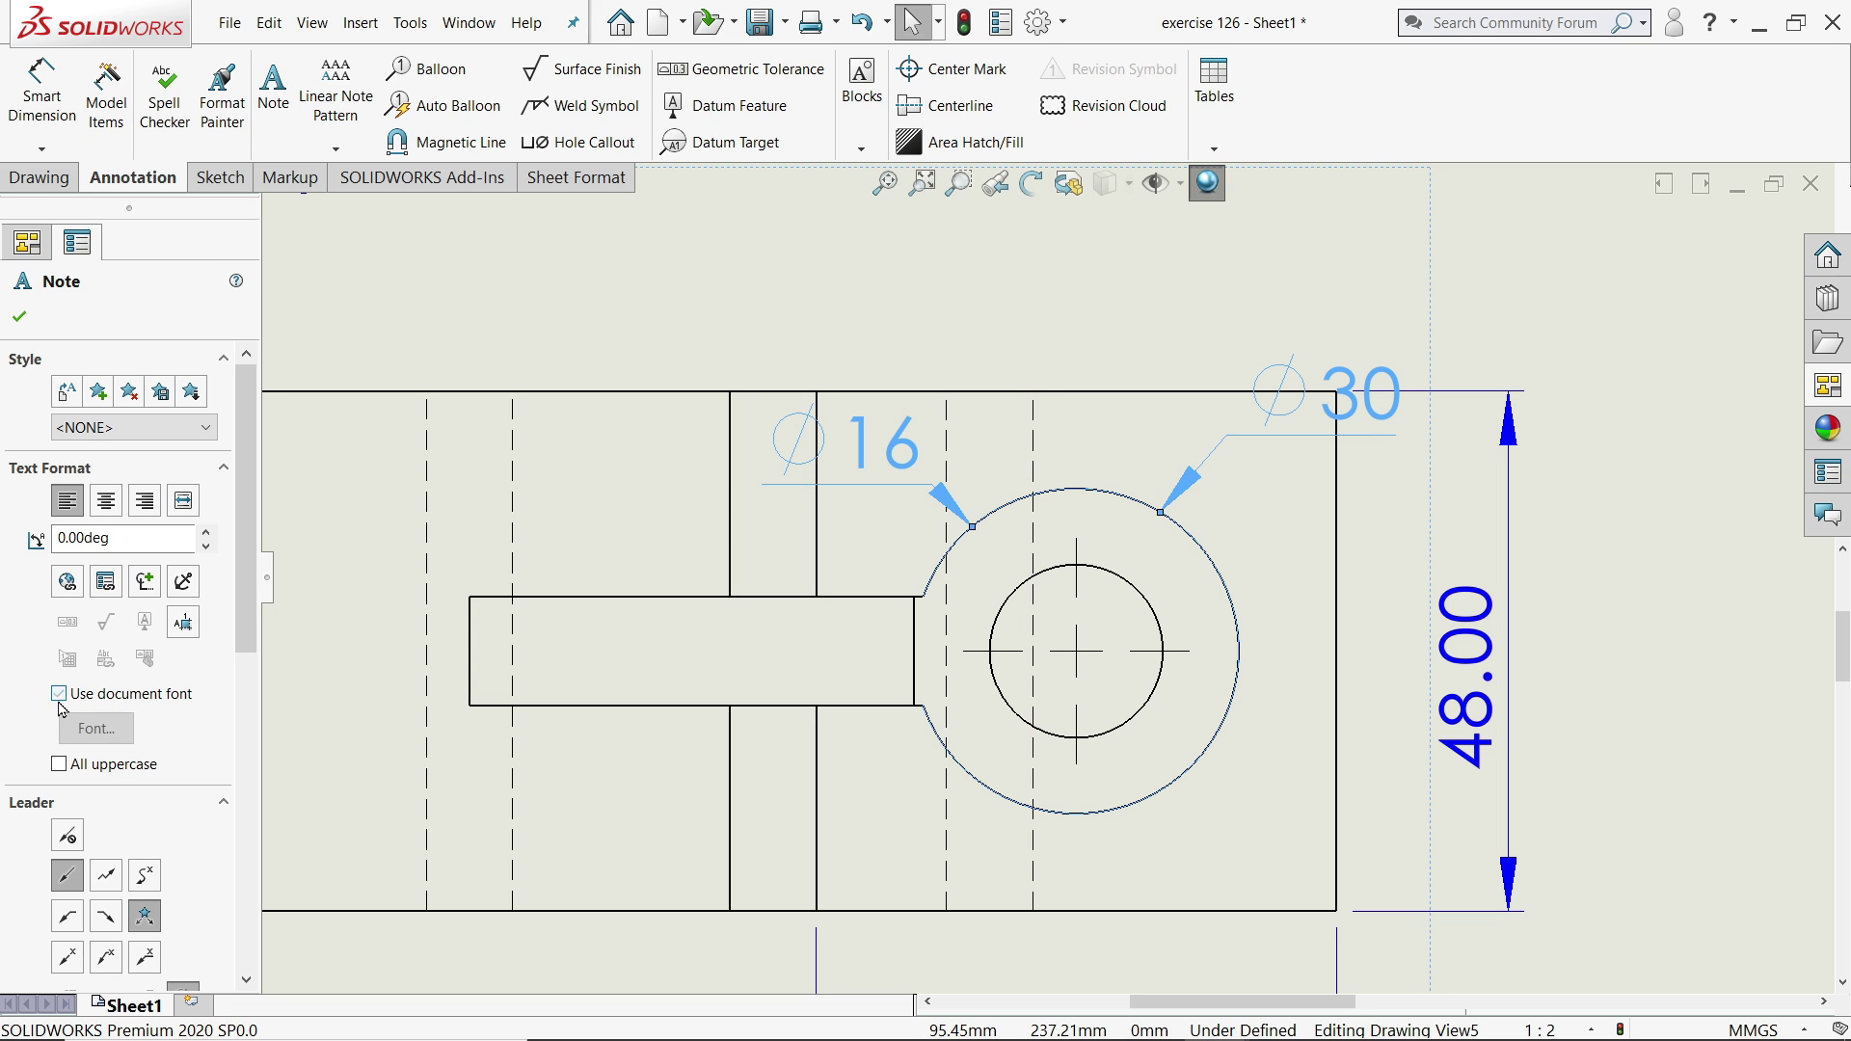
pyautogui.click(115, 740)
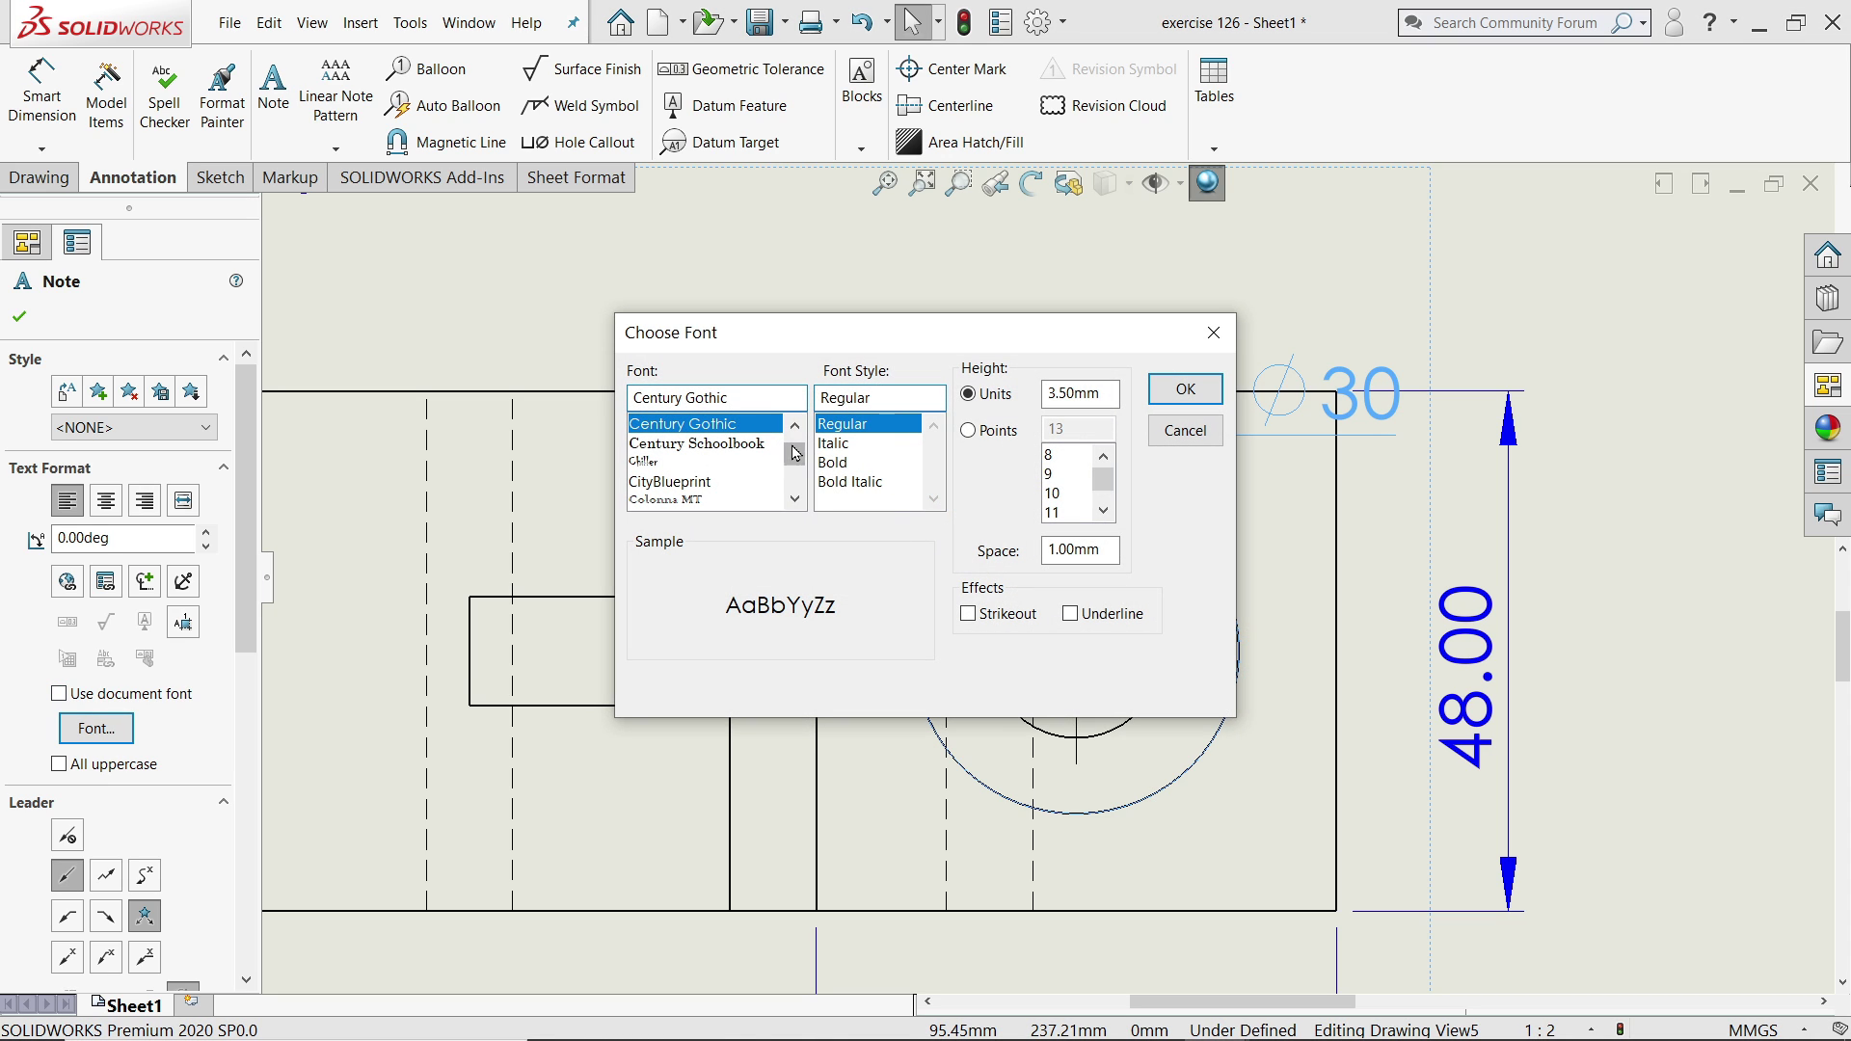
pyautogui.scroll(-3, 688, 498)
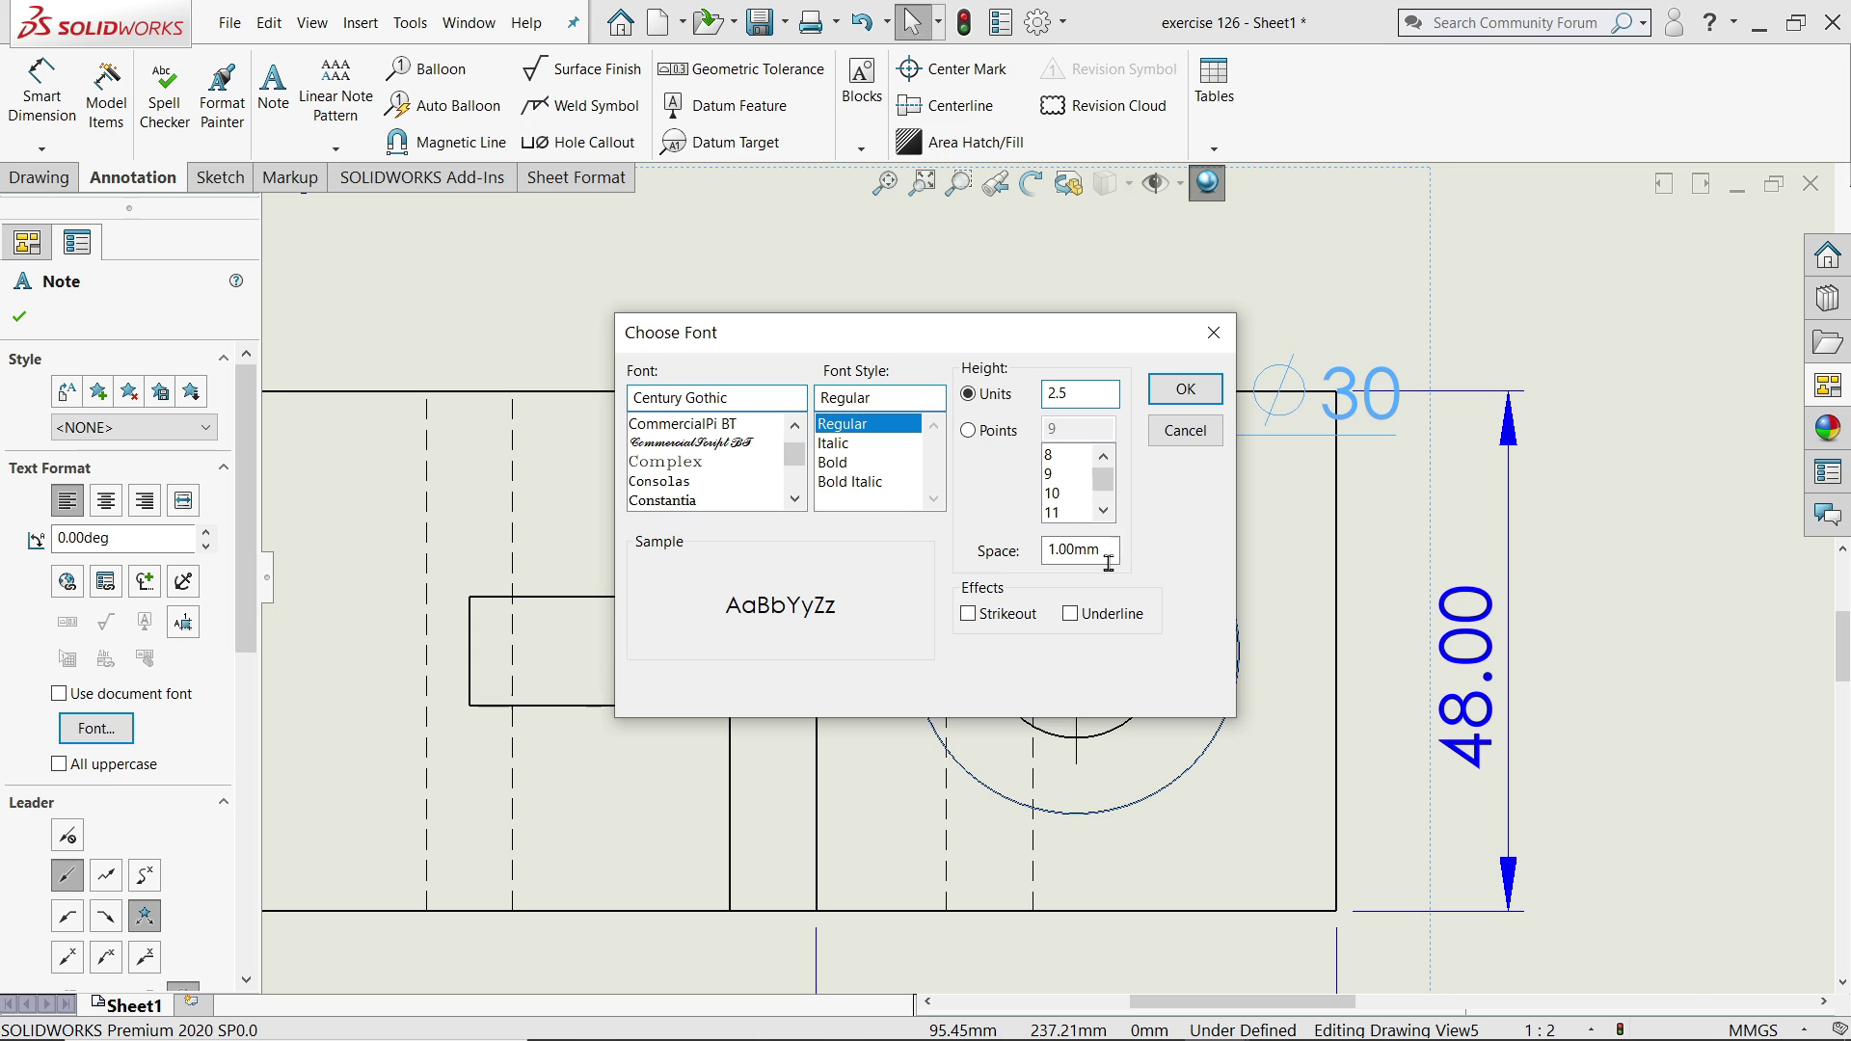
pyautogui.click(1157, 391)
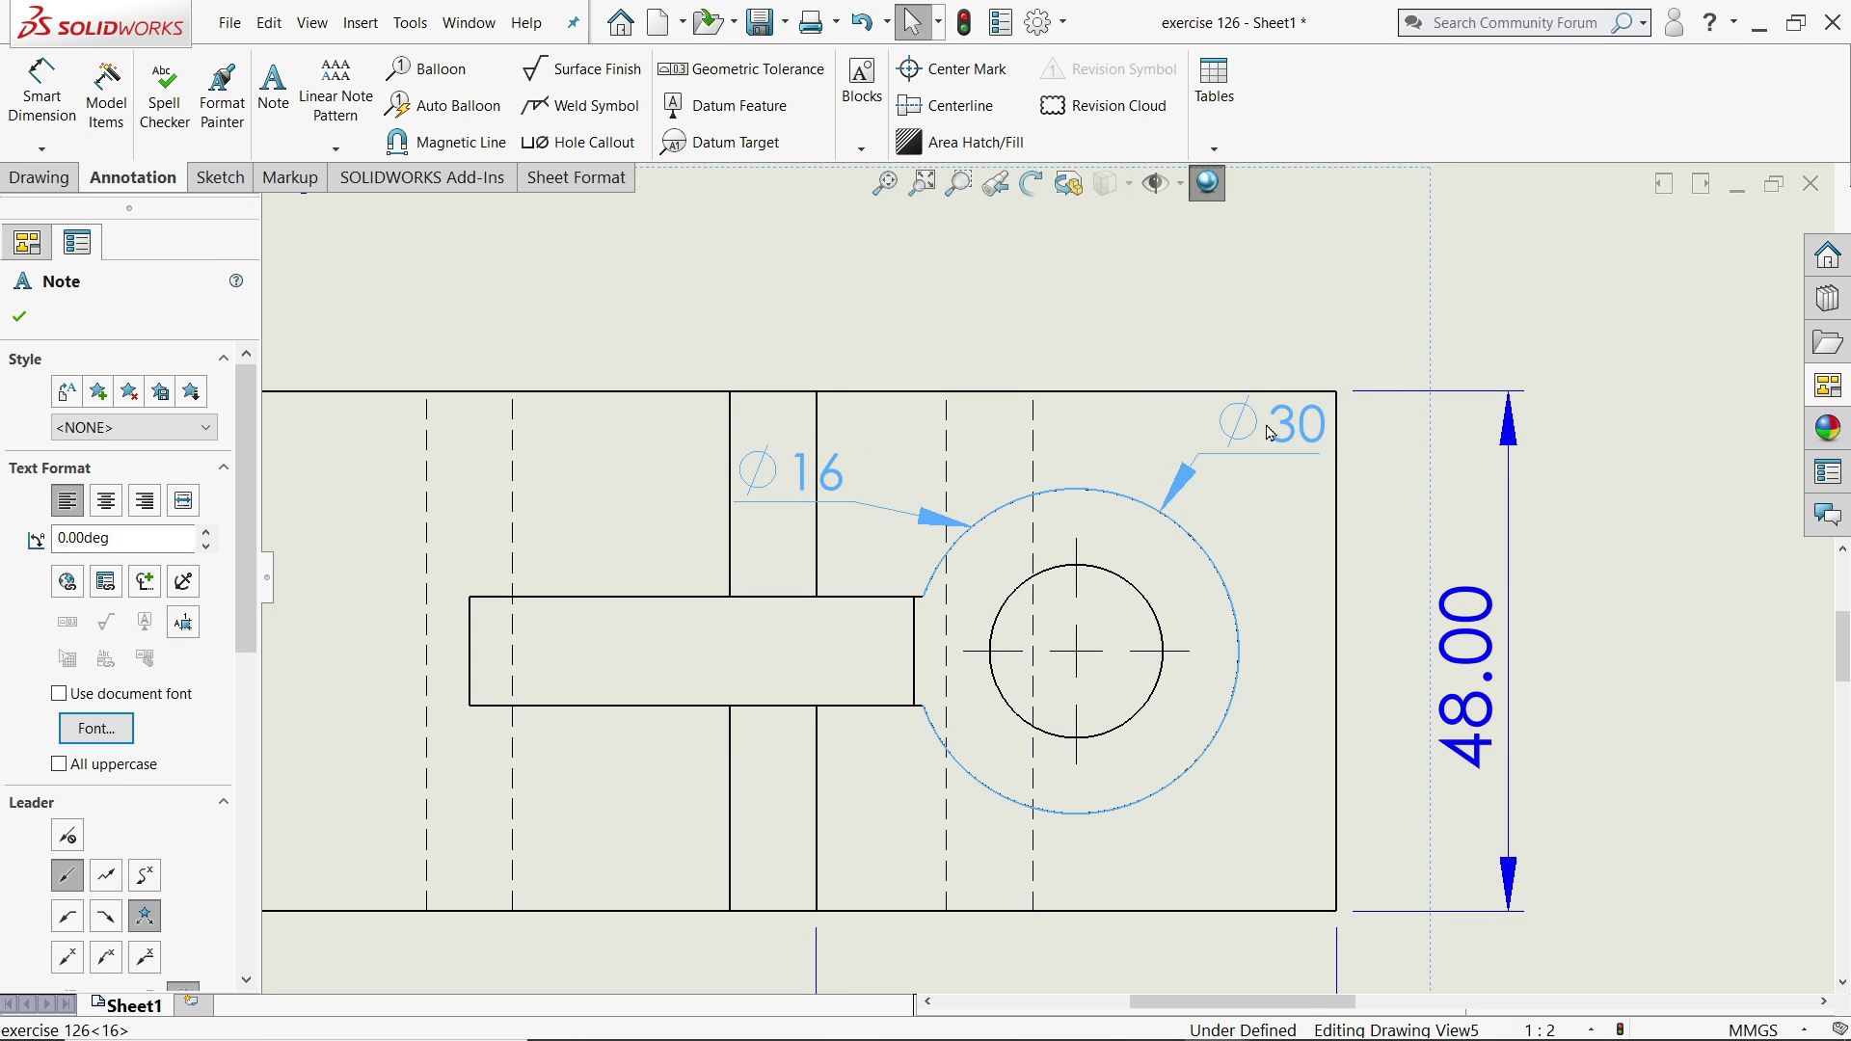
# Nudge both notes up and right, then move the Ø16 note further up-right.
pyautogui.moveTo(1269, 434); pyautogui.dragTo(1276, 430)
pyautogui.press('Escape')
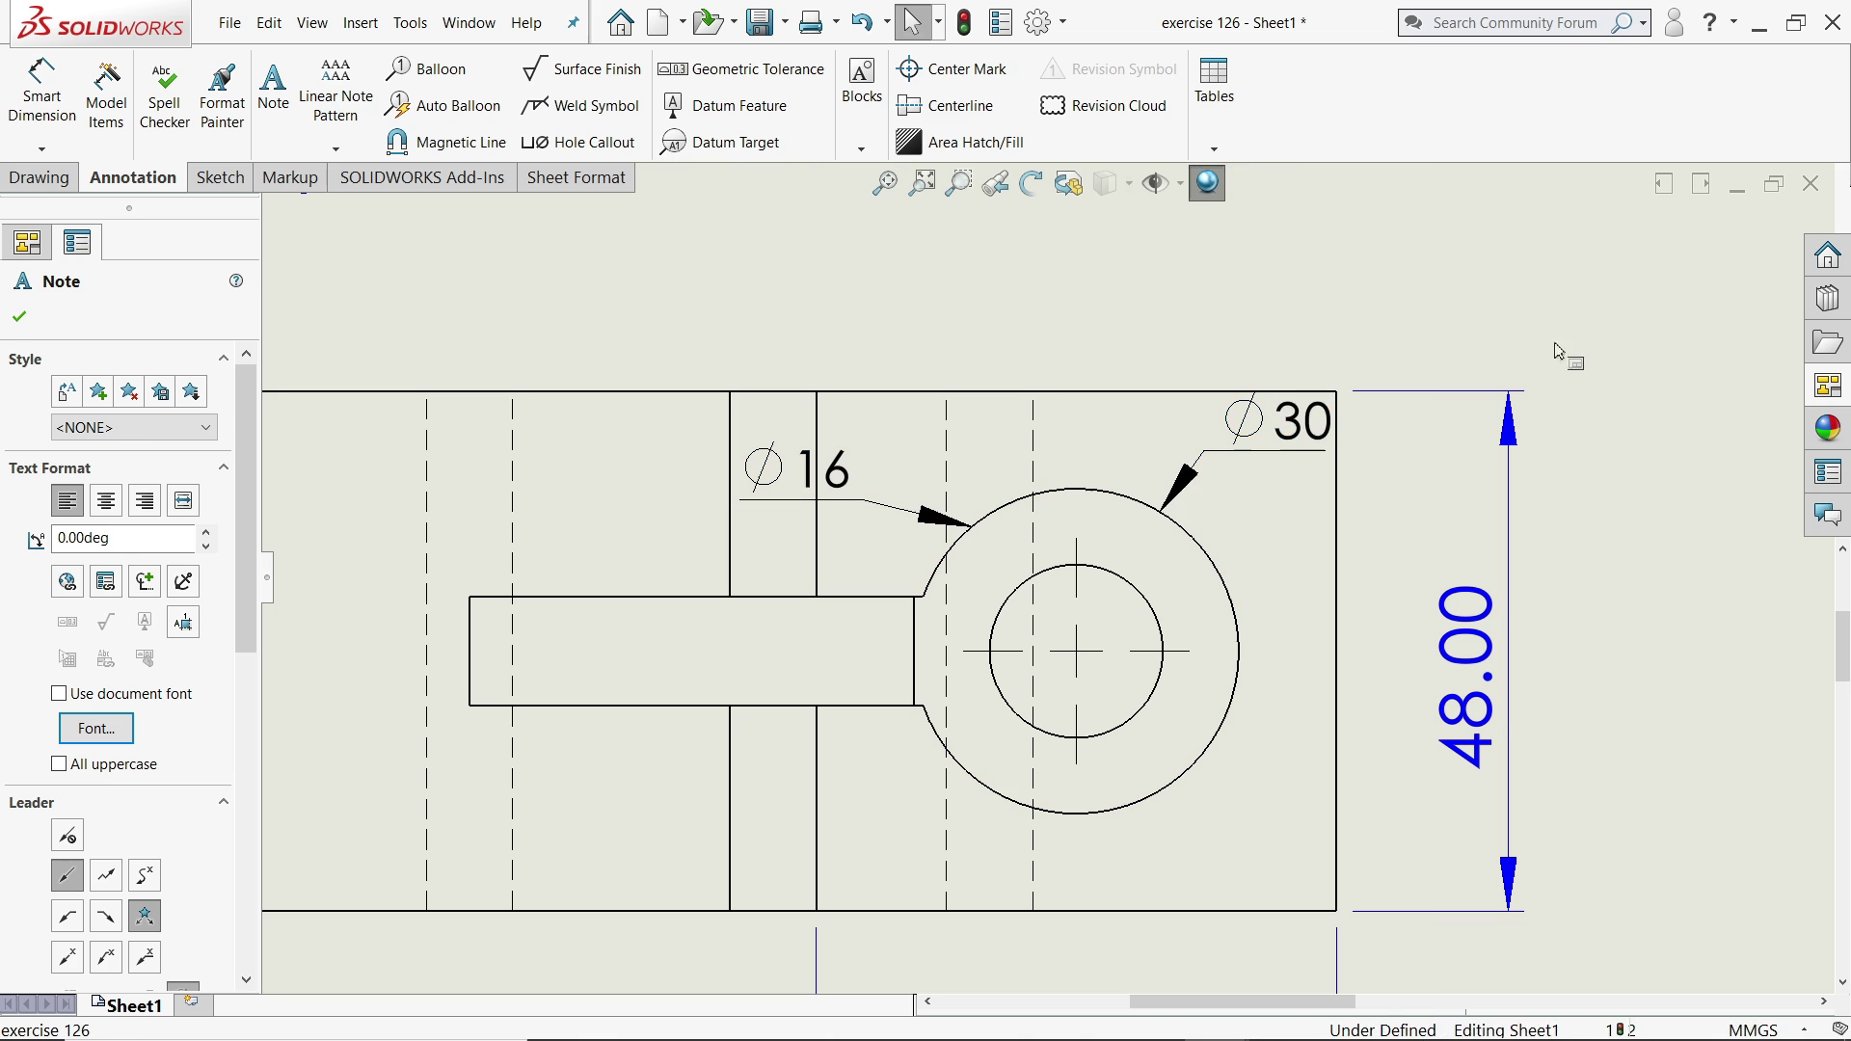
pyautogui.moveTo(859, 483); pyautogui.dragTo(915, 457)
# Remove the dashed hidden lines from the top view.
pyautogui.press('z')
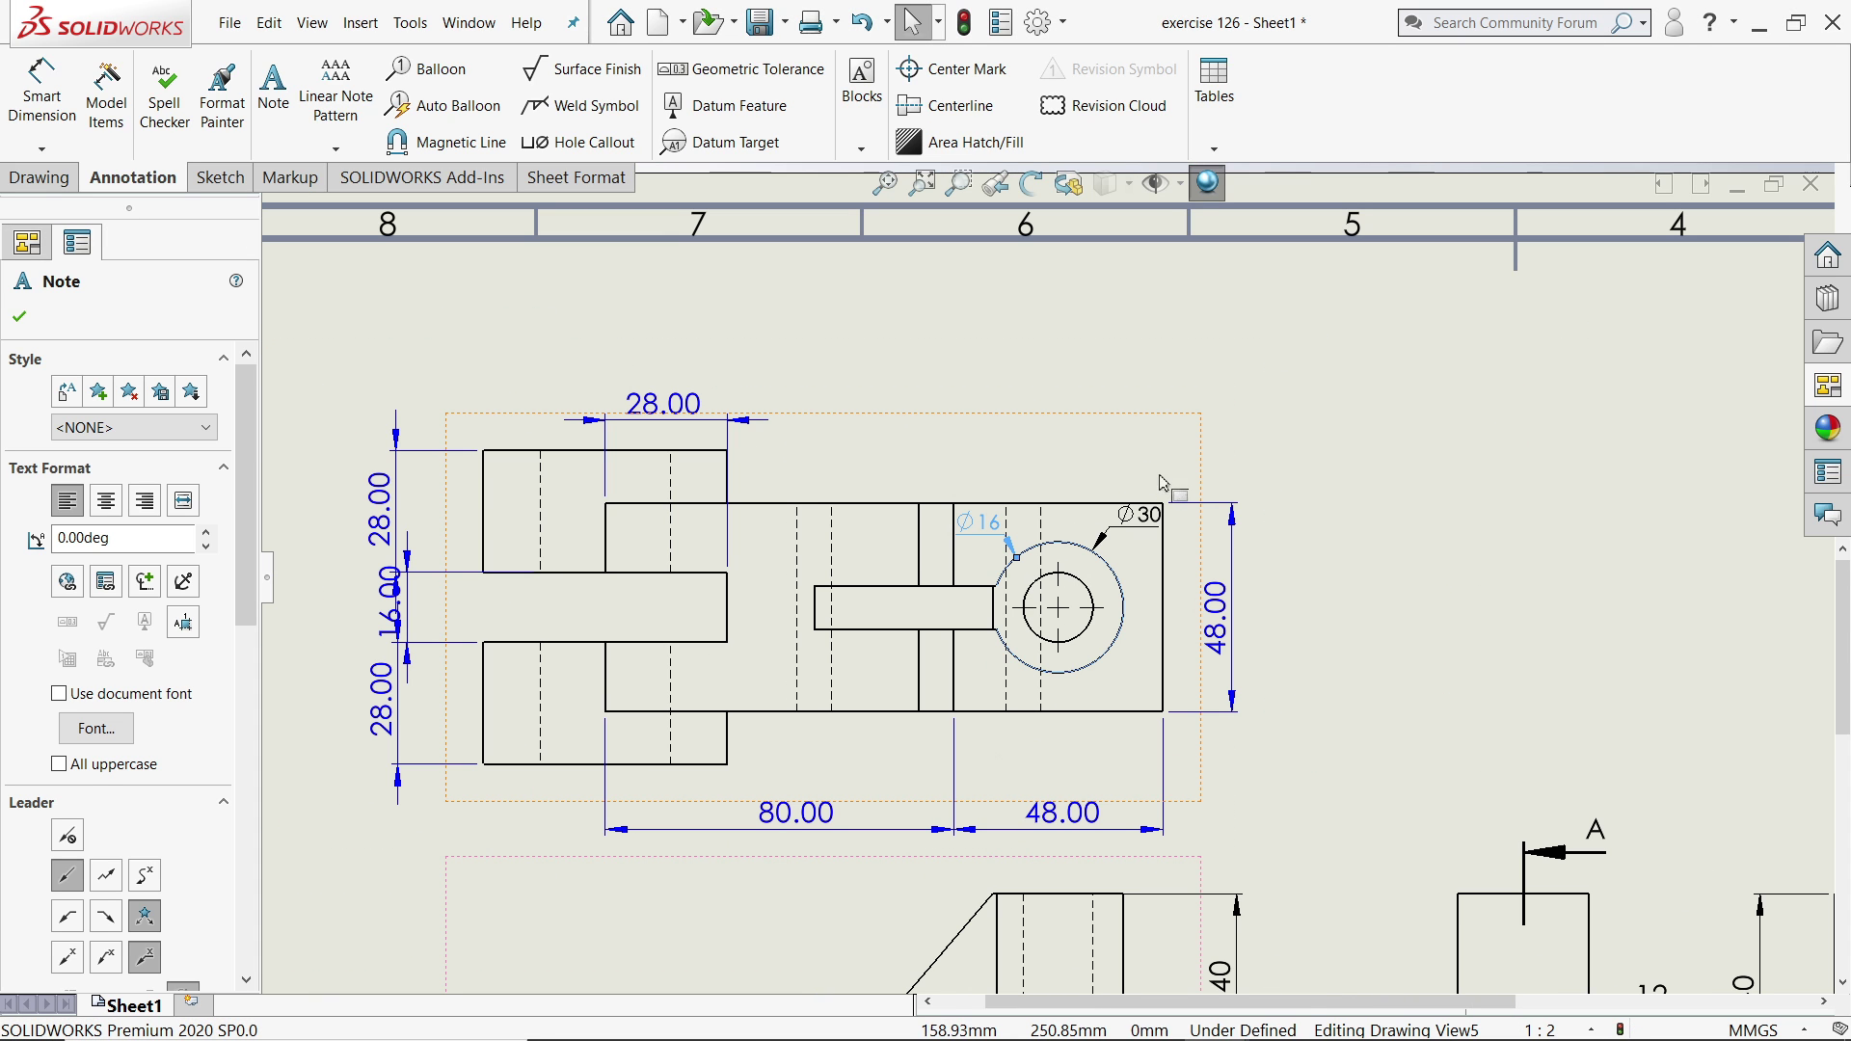
pyautogui.click(1199, 459)
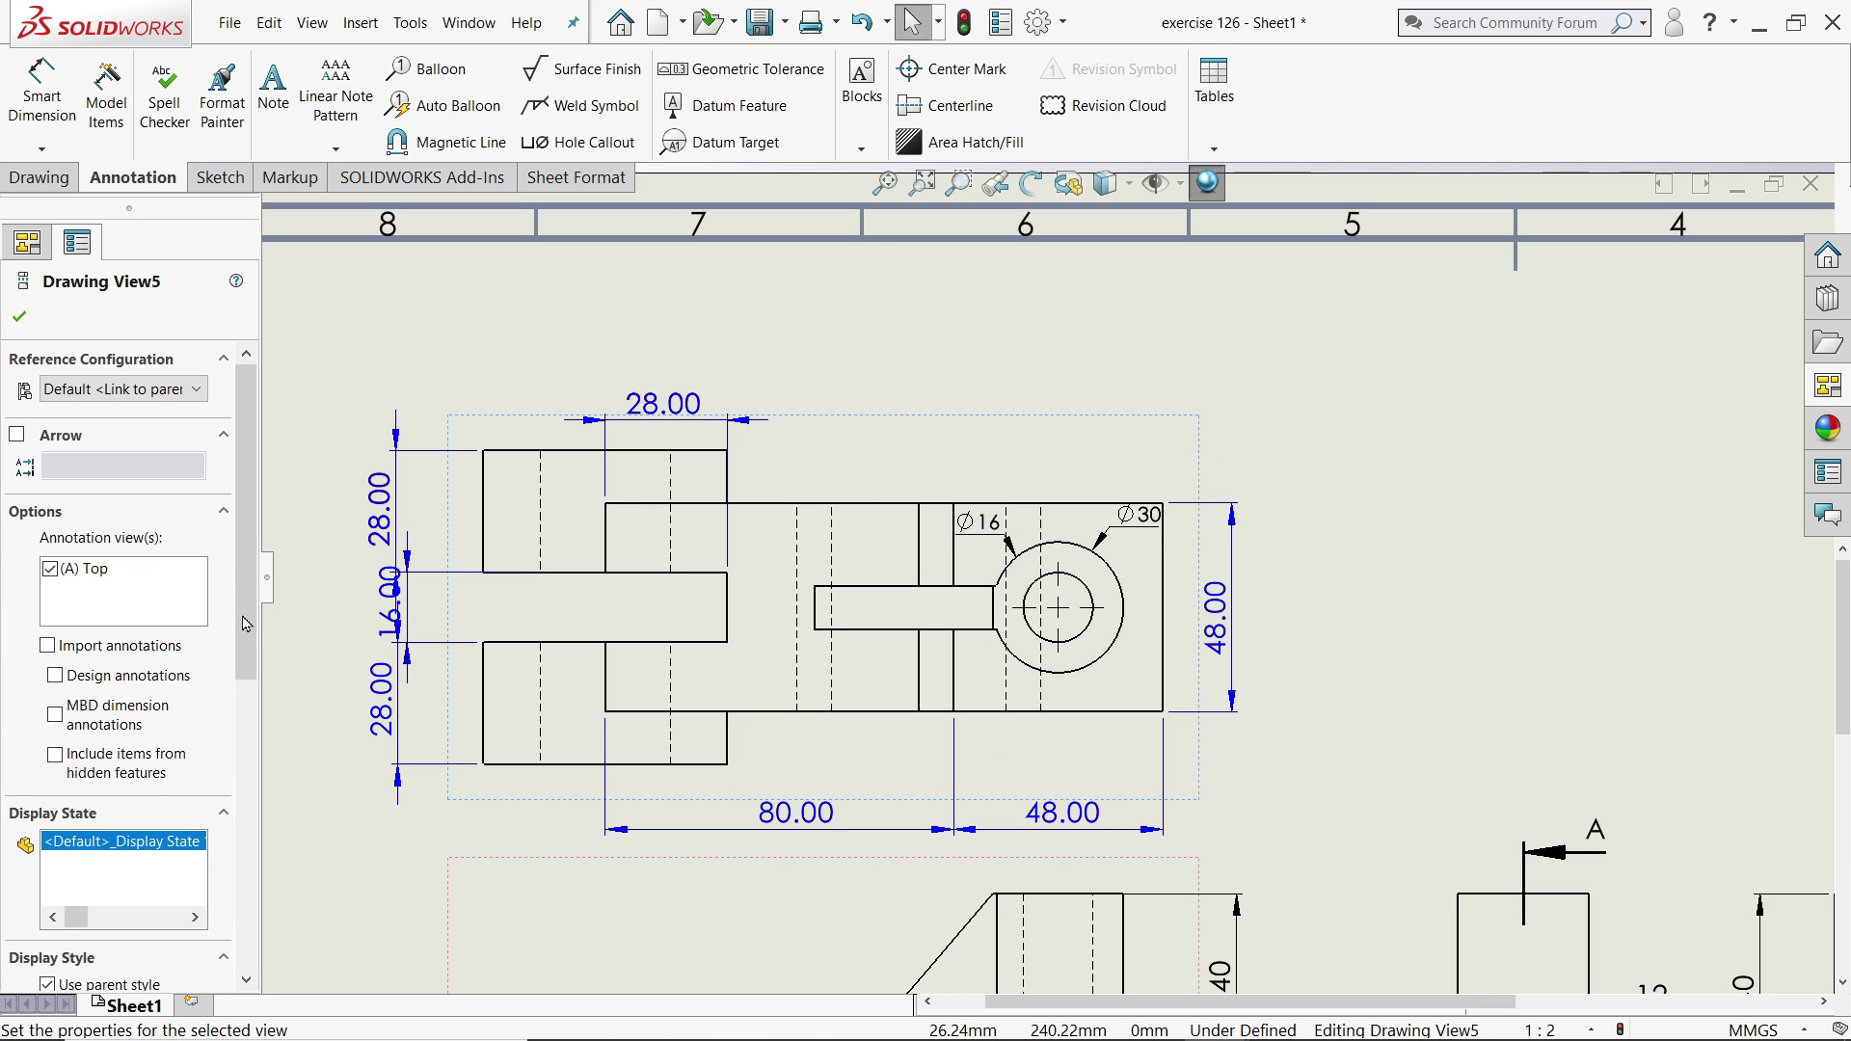
pyautogui.scroll(-5, 134, 681)
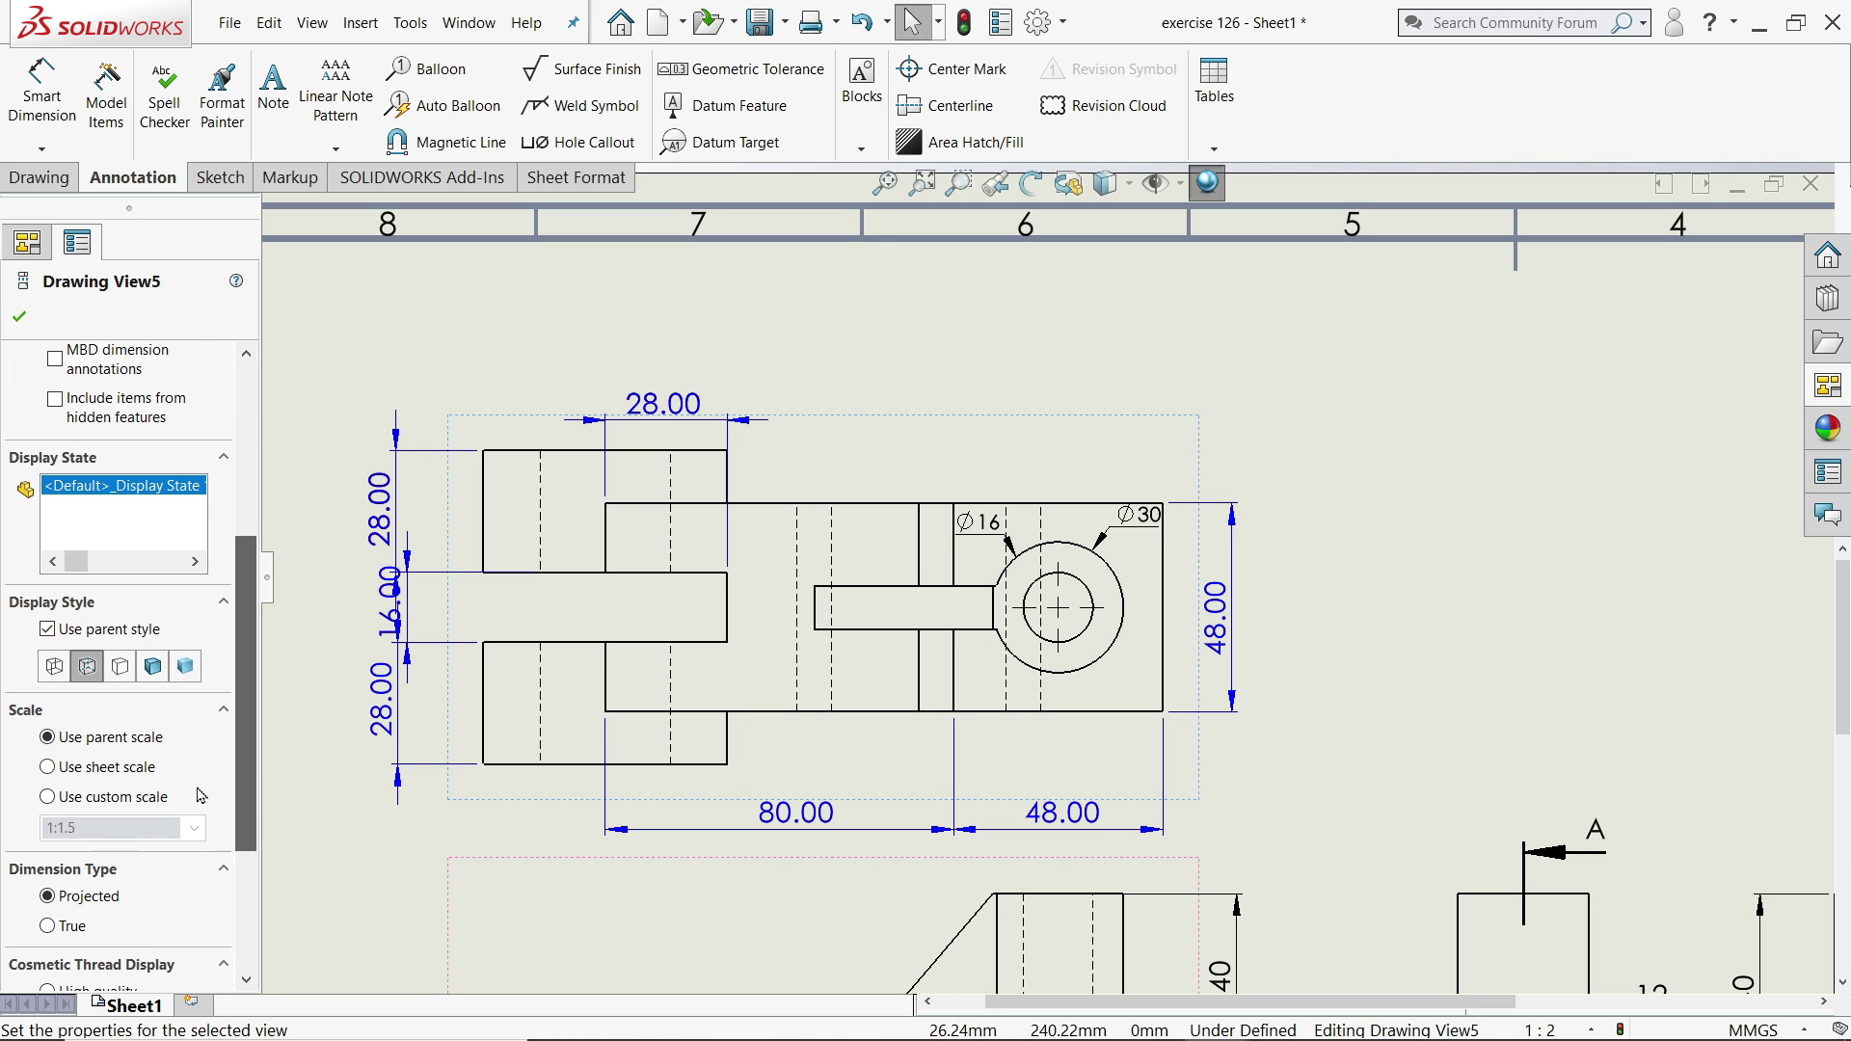
pyautogui.click(121, 667)
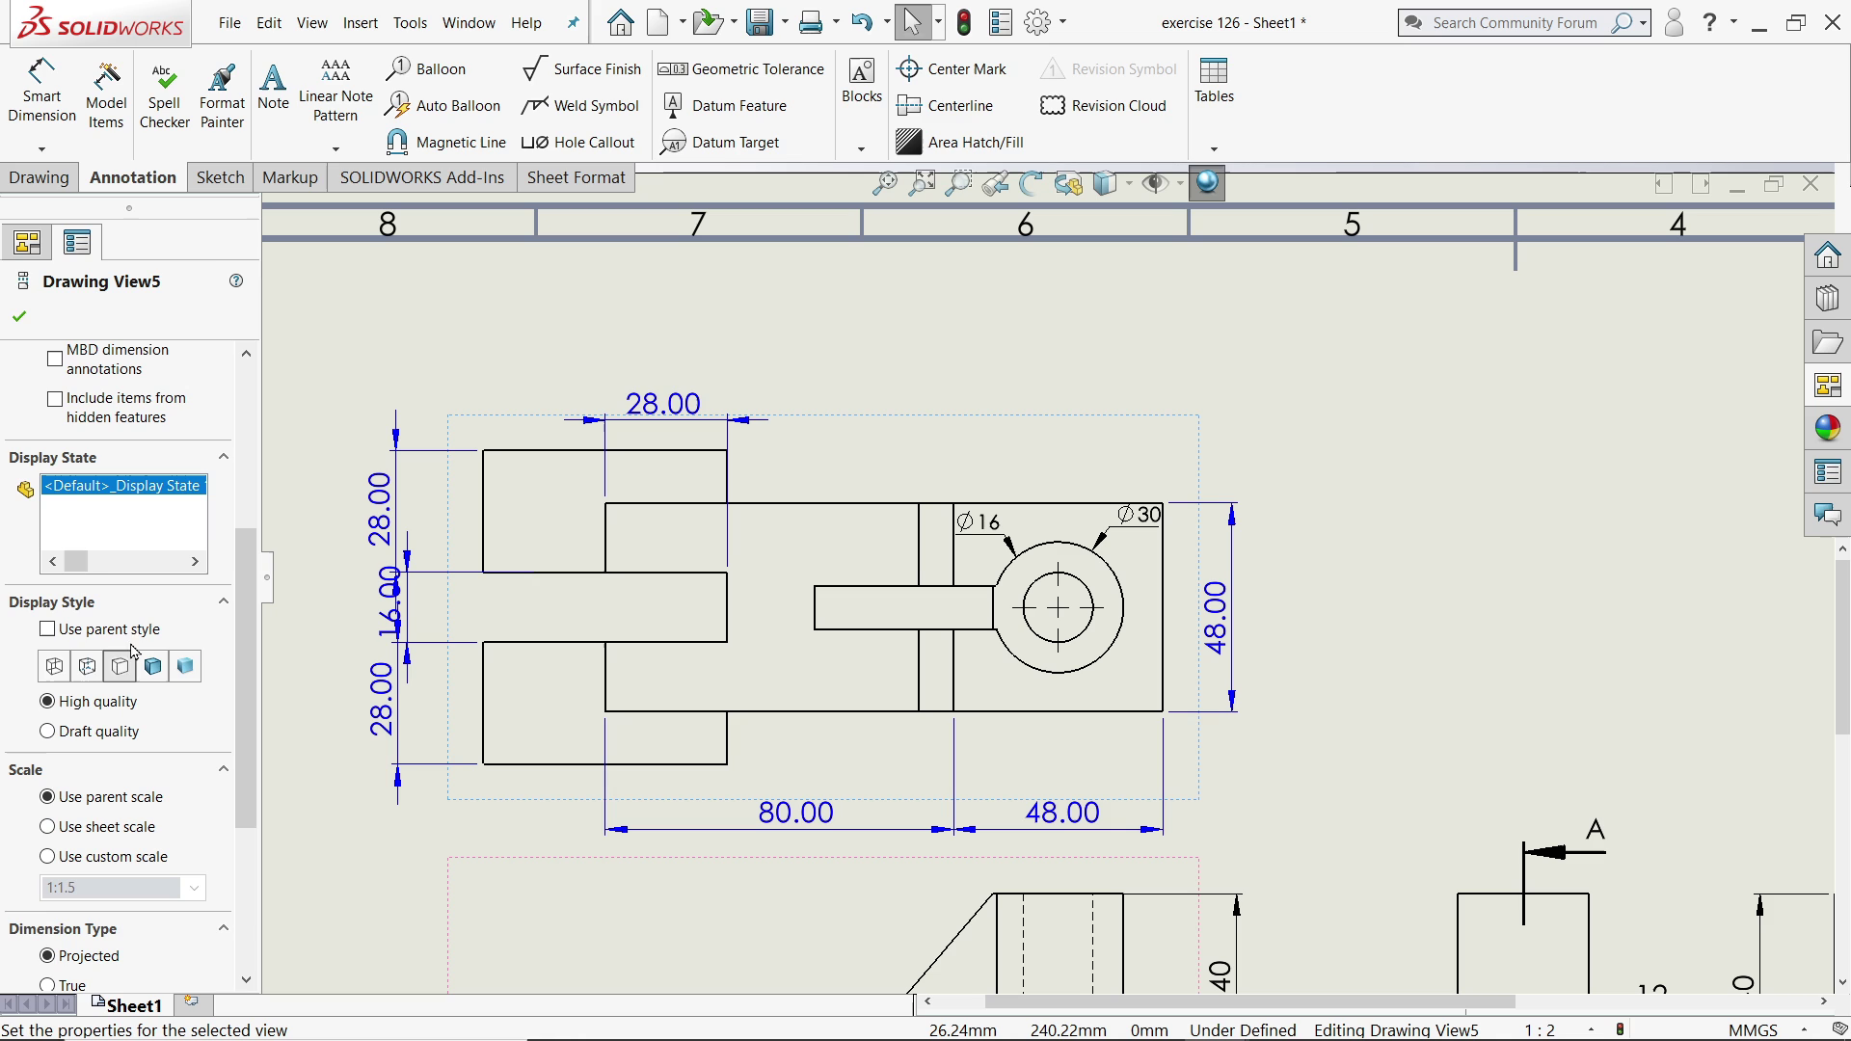
pyautogui.click(18, 323)
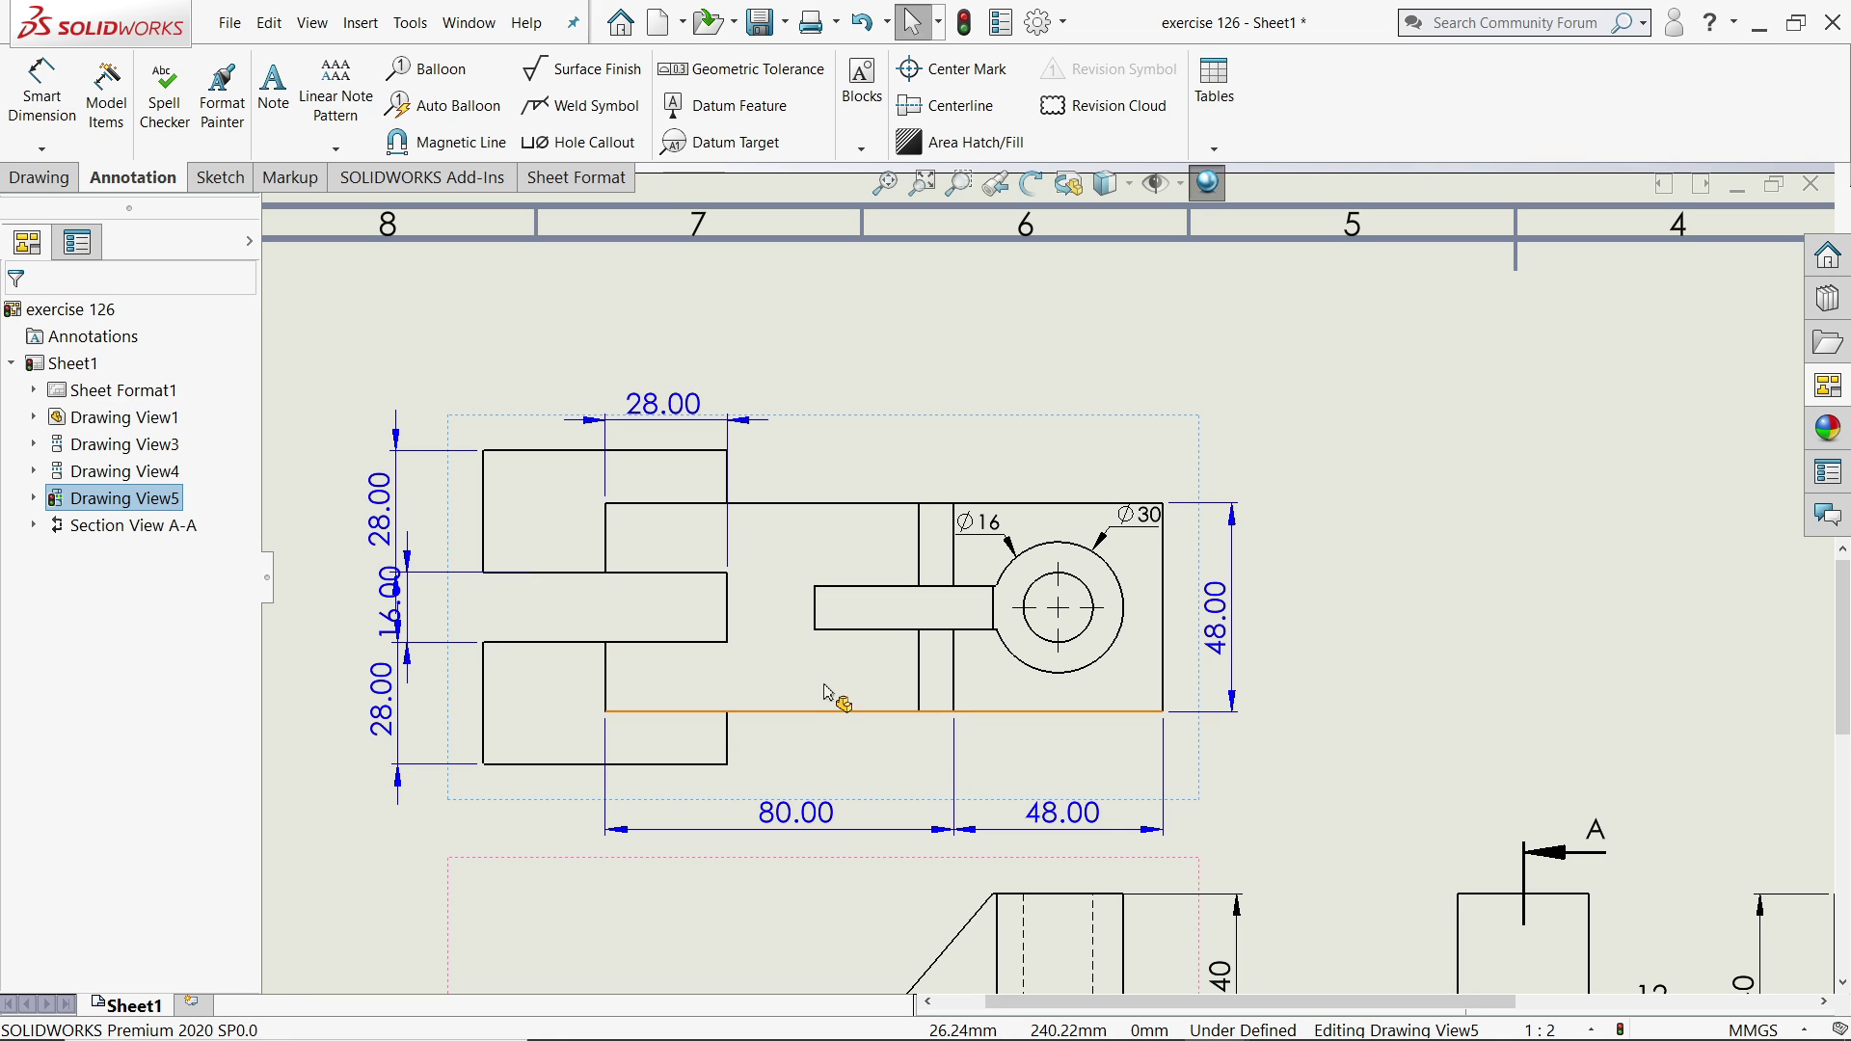
# Set all top view dimensions to no decimals, inside arrows and the FORMAT layer.
pyautogui.scroll(2, 626, 638)
pyautogui.scroll(-2, 616, 607)
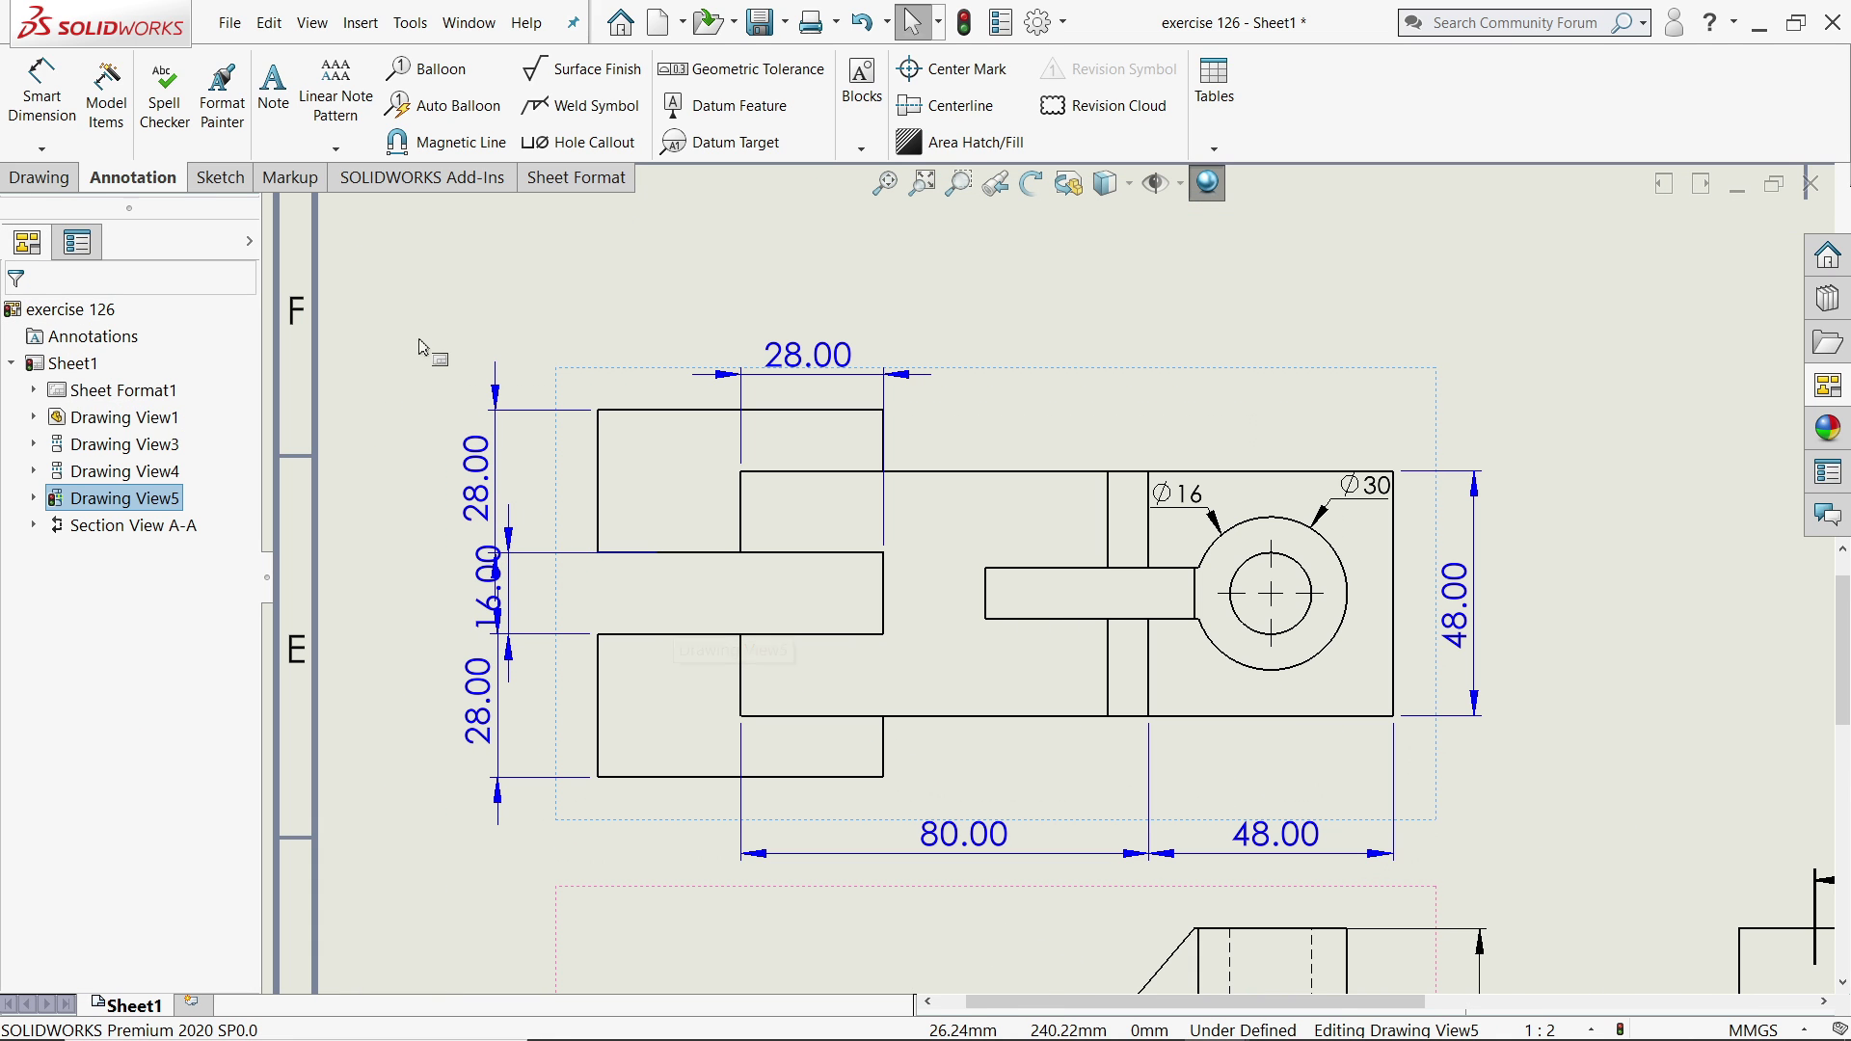
pyautogui.moveTo(413, 324)
pyautogui.mouseDown()
pyautogui.moveTo(521, 800)
pyautogui.moveTo(1335, 952)
pyautogui.moveTo(1562, 885)
pyautogui.moveTo(1542, 882)
pyautogui.mouseUp()
pyautogui.click(135, 590)
pyautogui.click(103, 622)
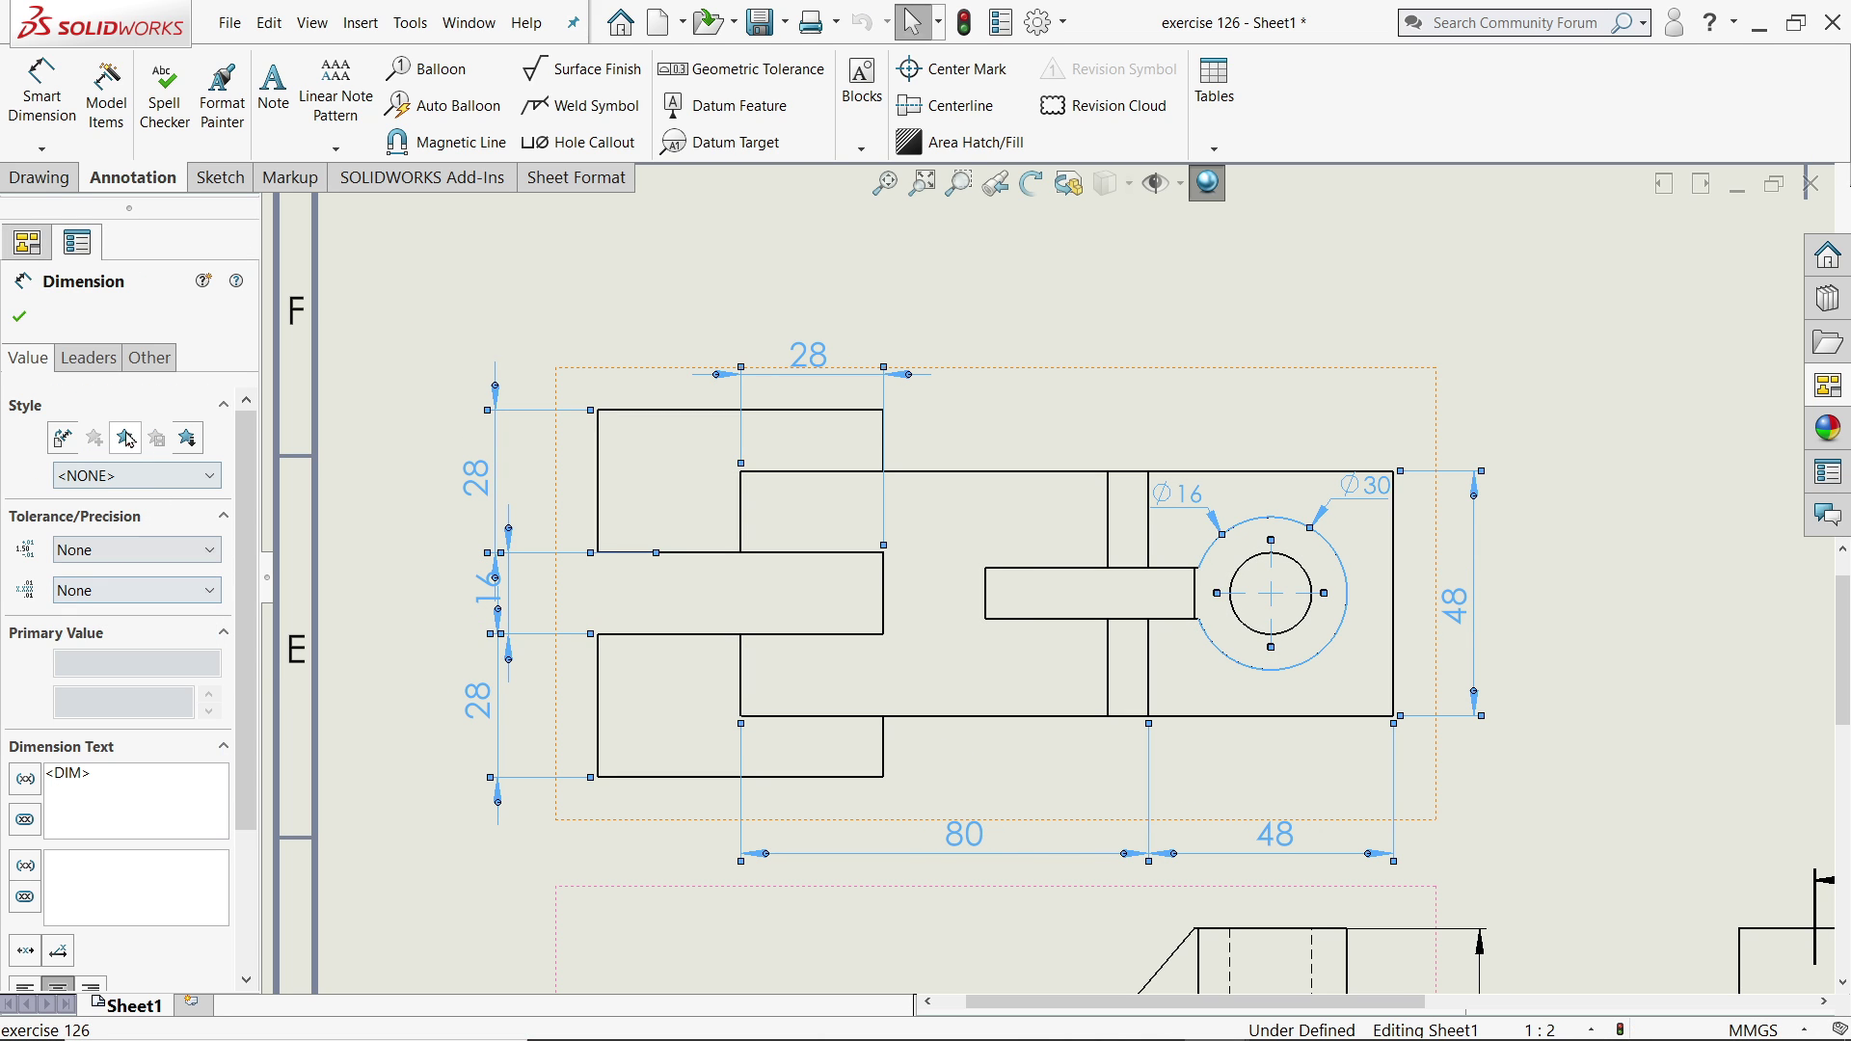
pyautogui.click(88, 358)
pyautogui.click(107, 433)
pyautogui.click(149, 358)
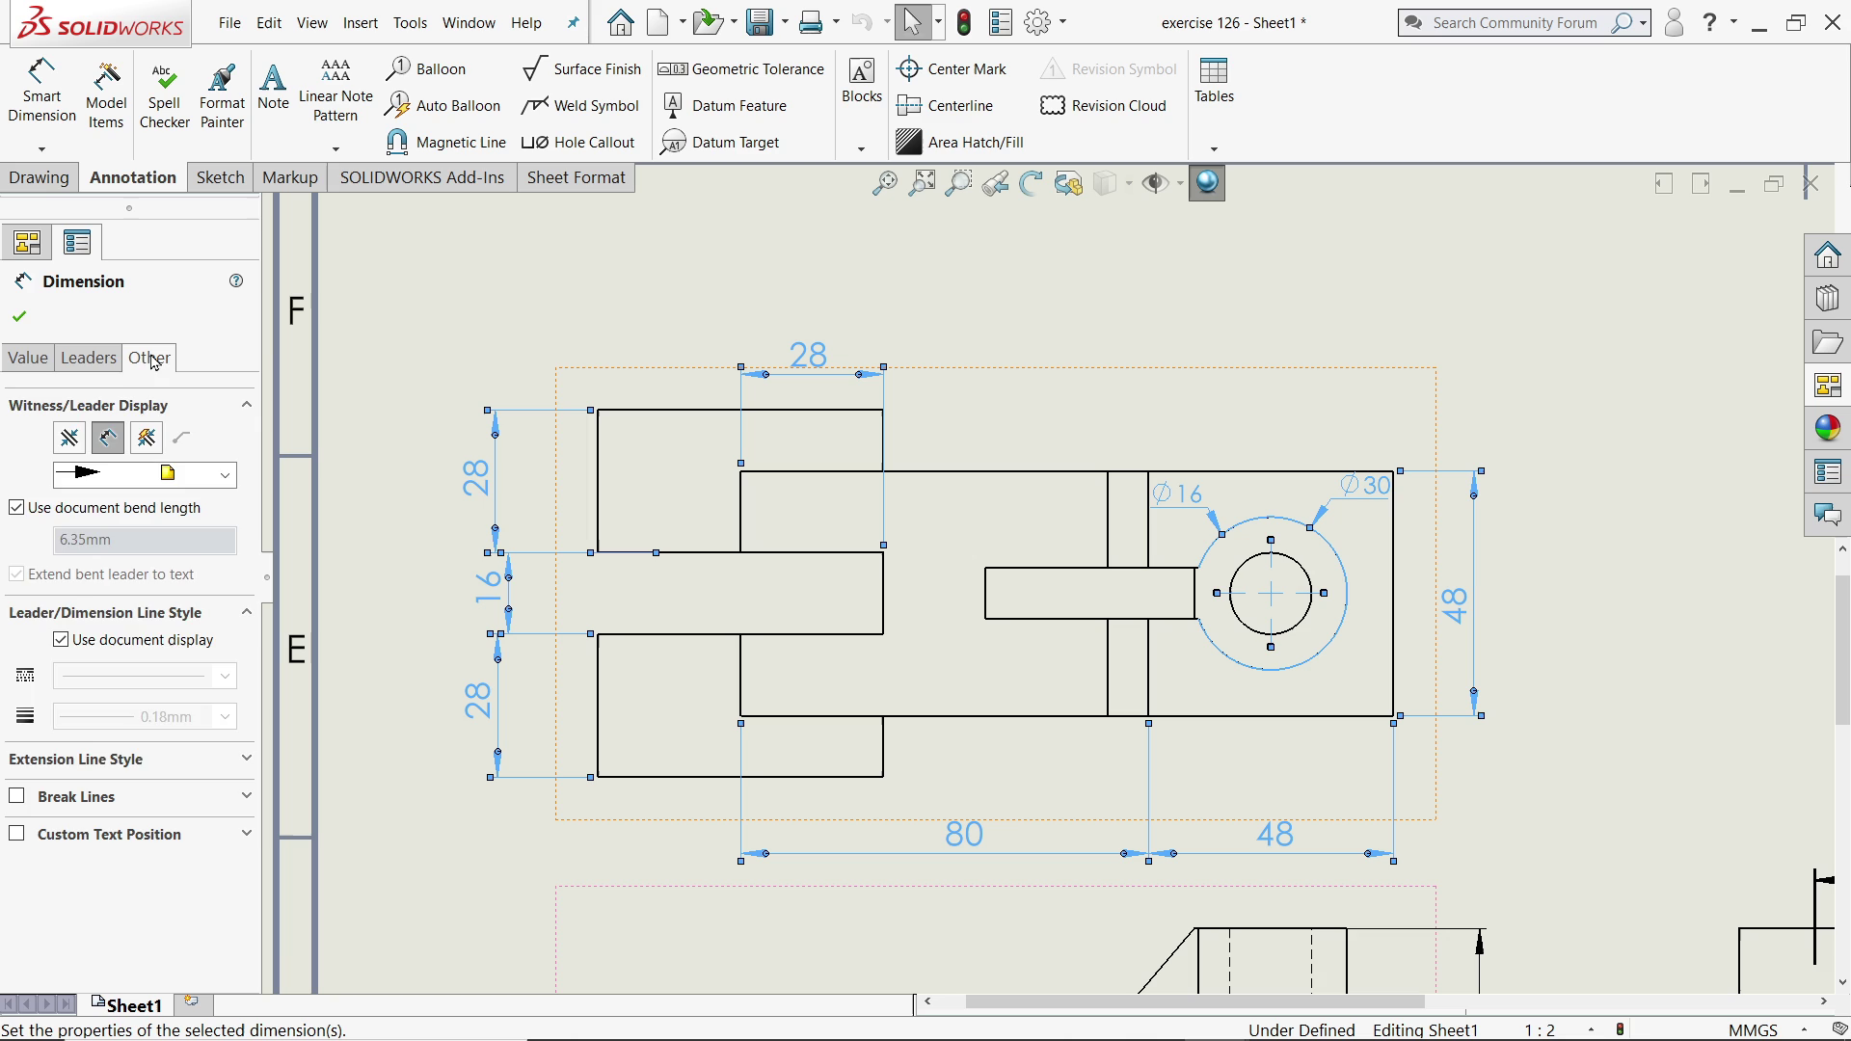
pyautogui.click(101, 653)
pyautogui.click(103, 694)
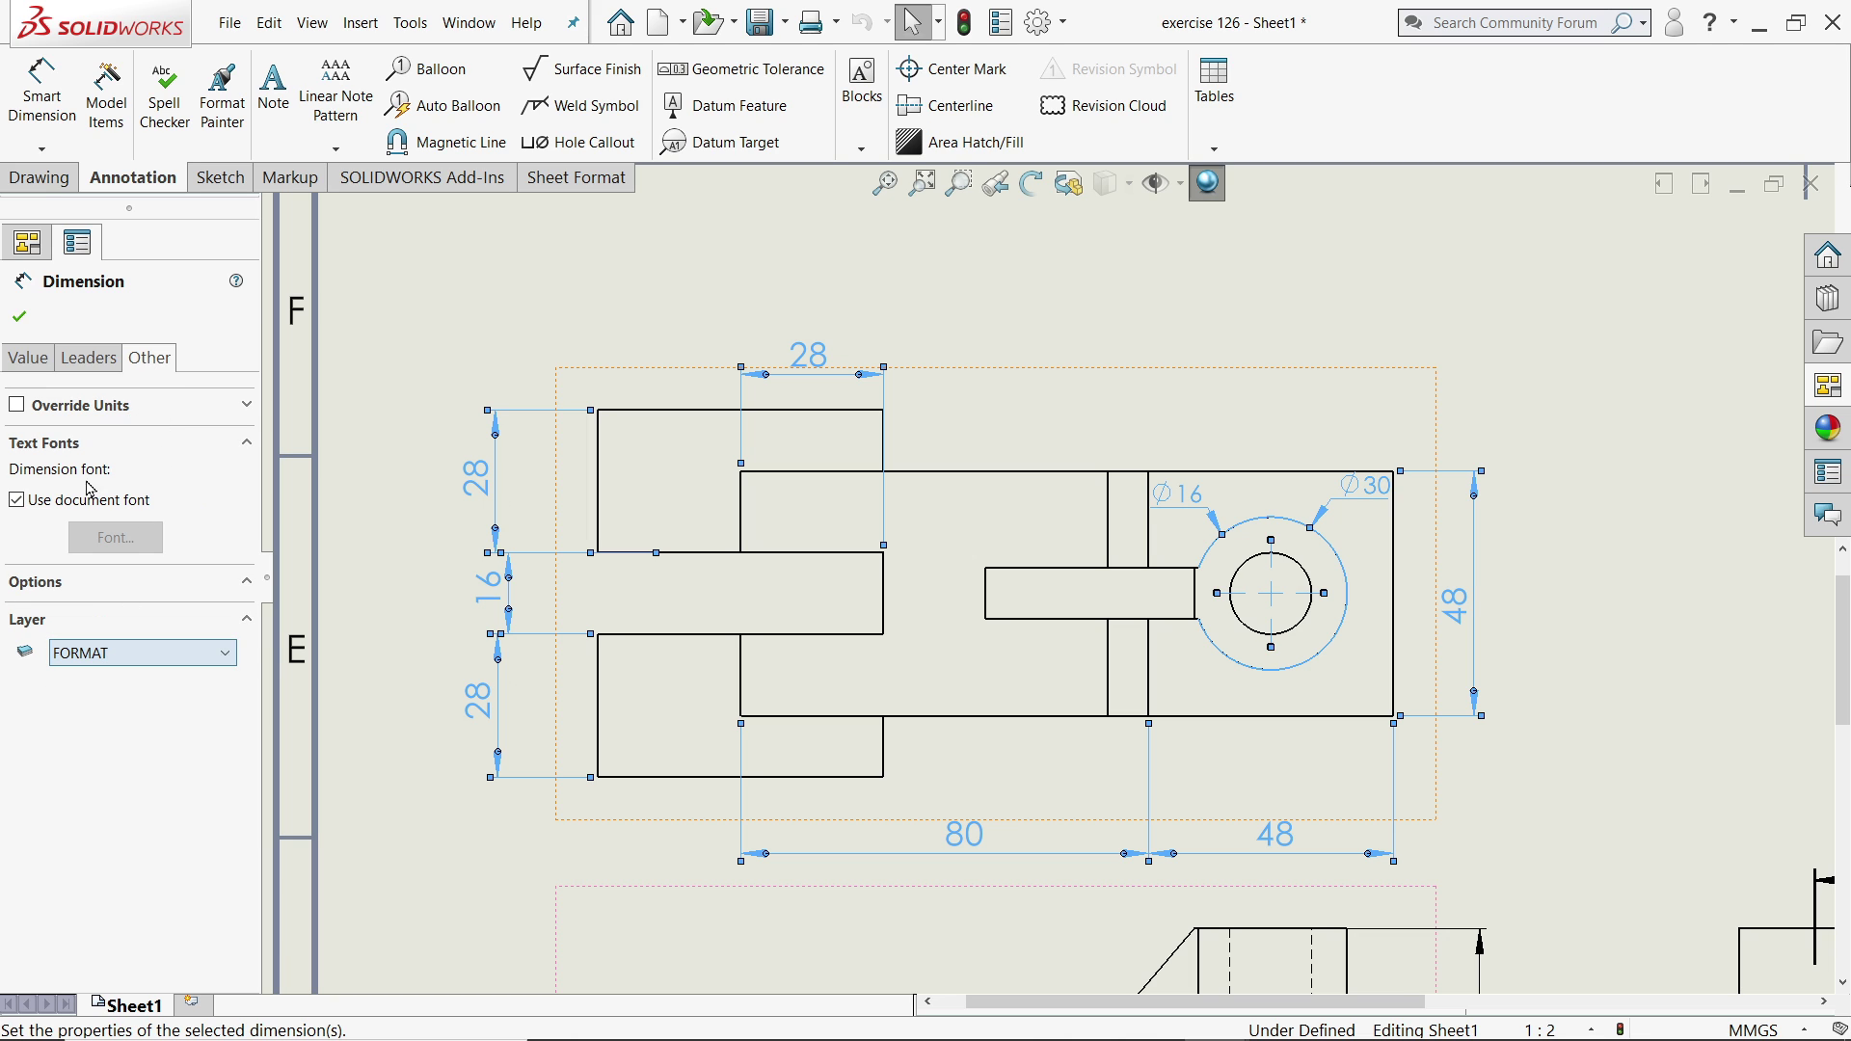
pyautogui.click(19, 317)
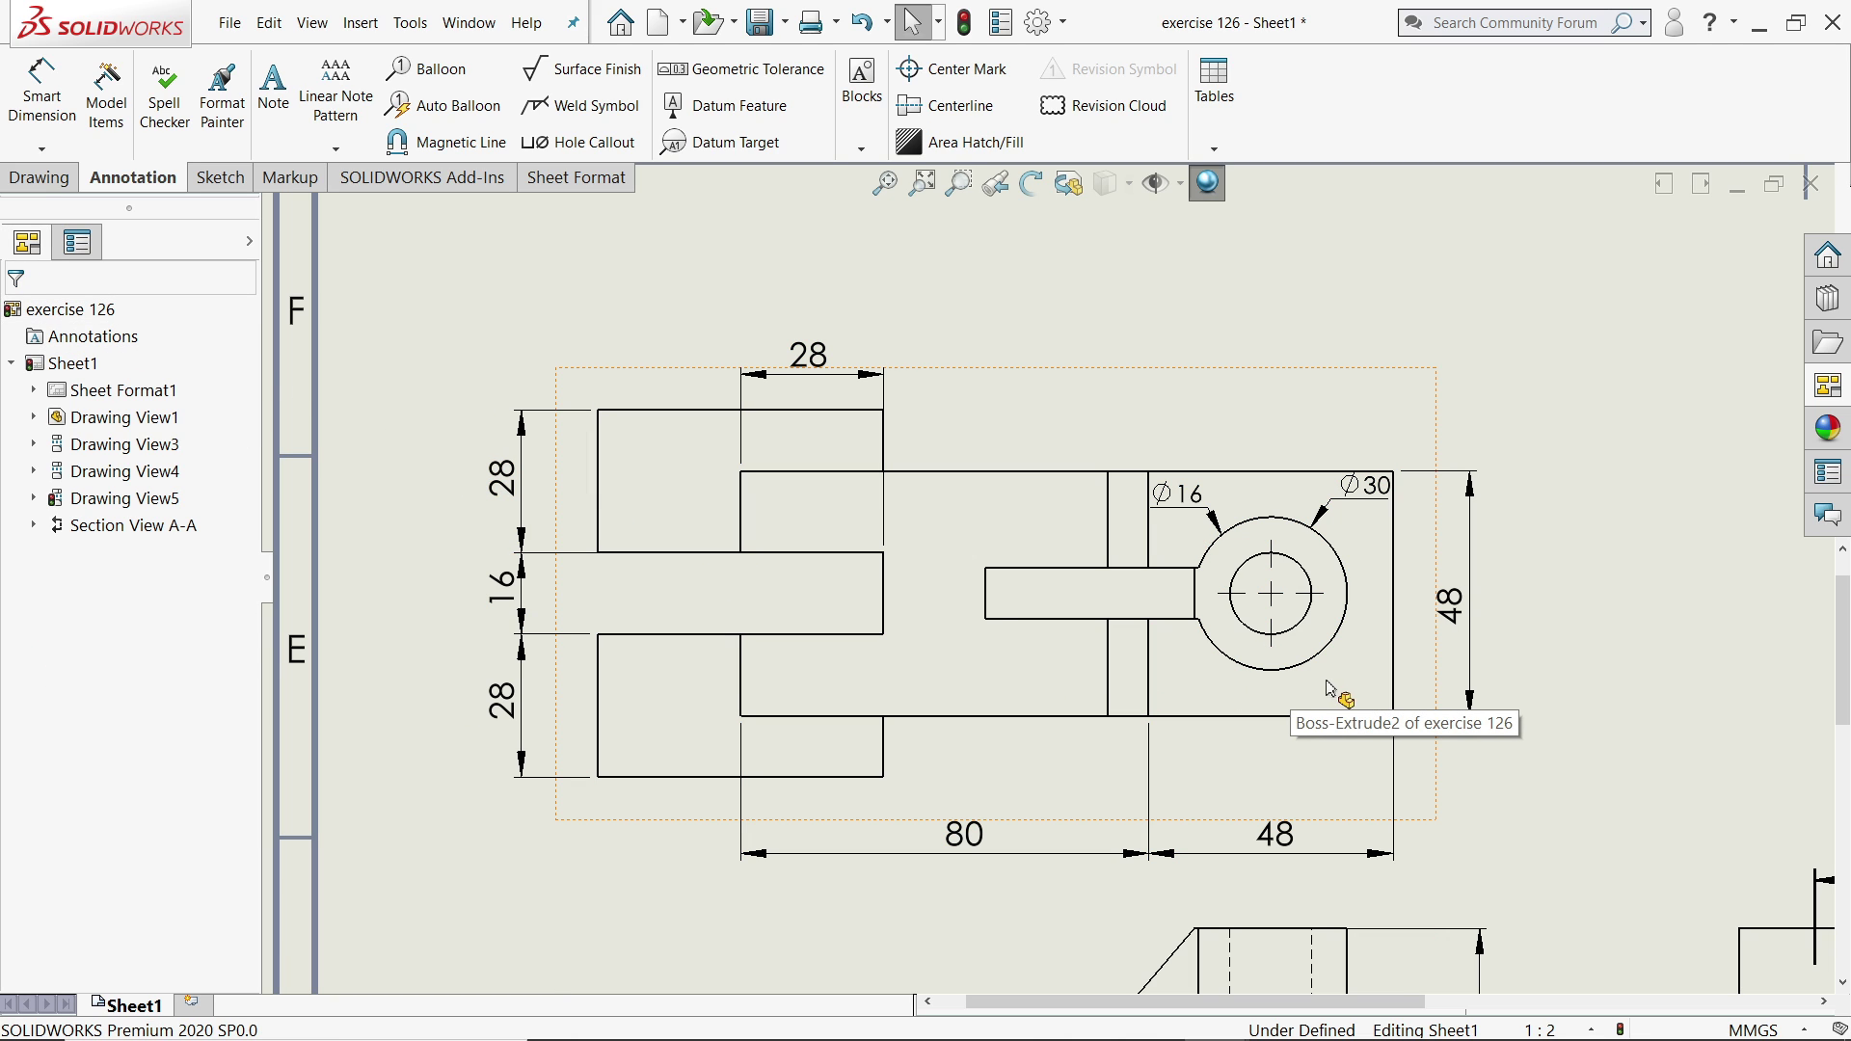
pyautogui.scroll(-3, 1123, 876)
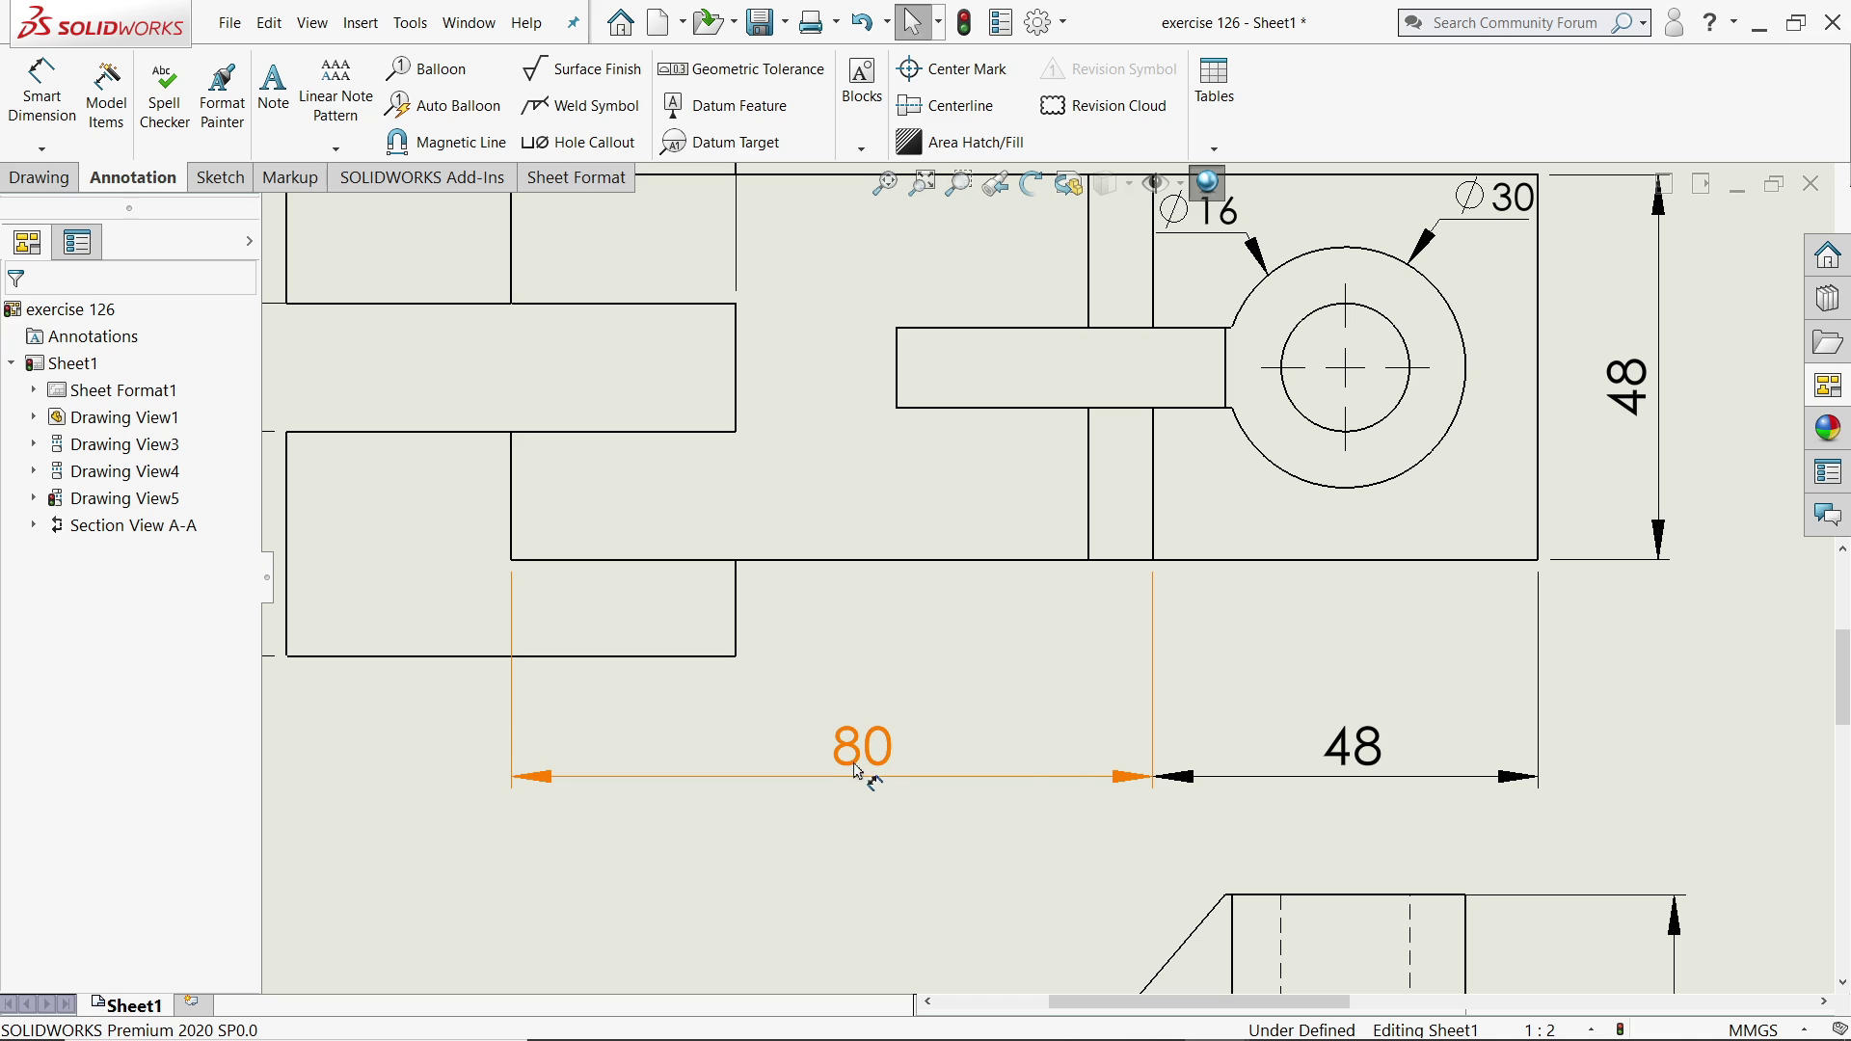
pyautogui.scroll(3, 1369, 665)
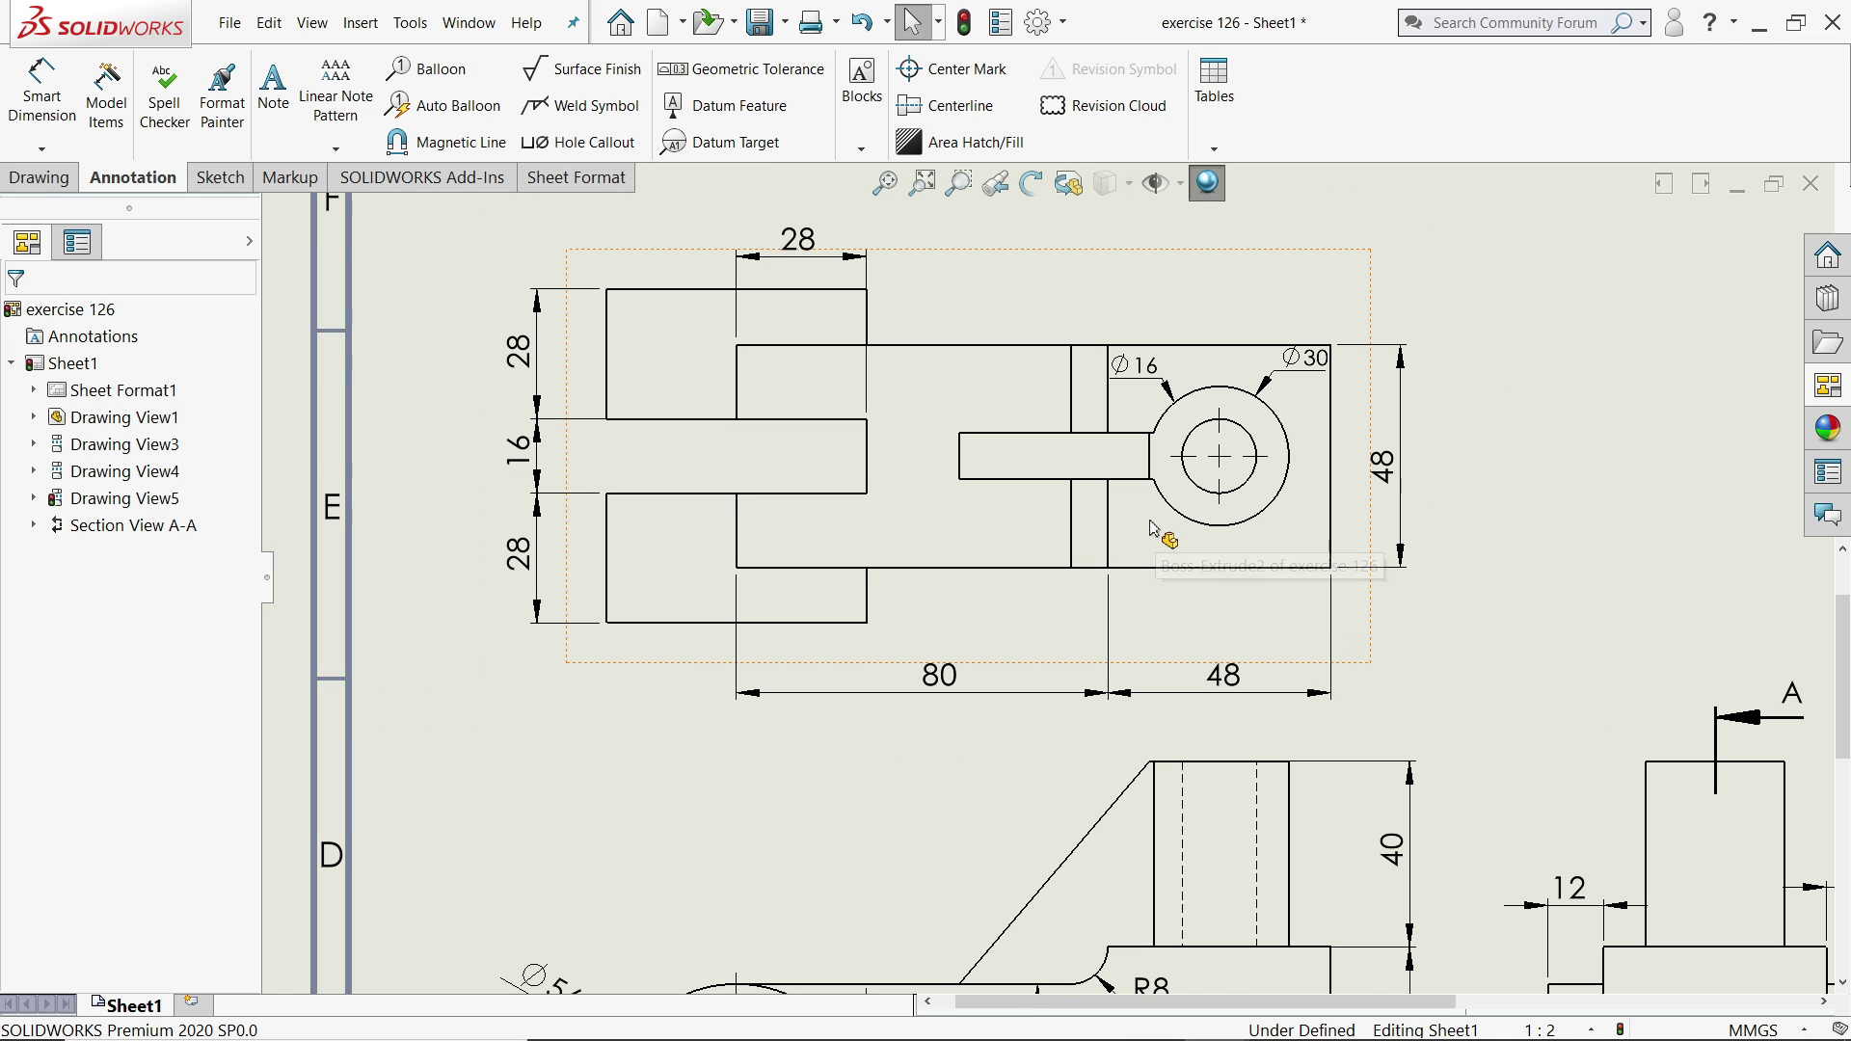
pyautogui.scroll(-2, 974, 424)
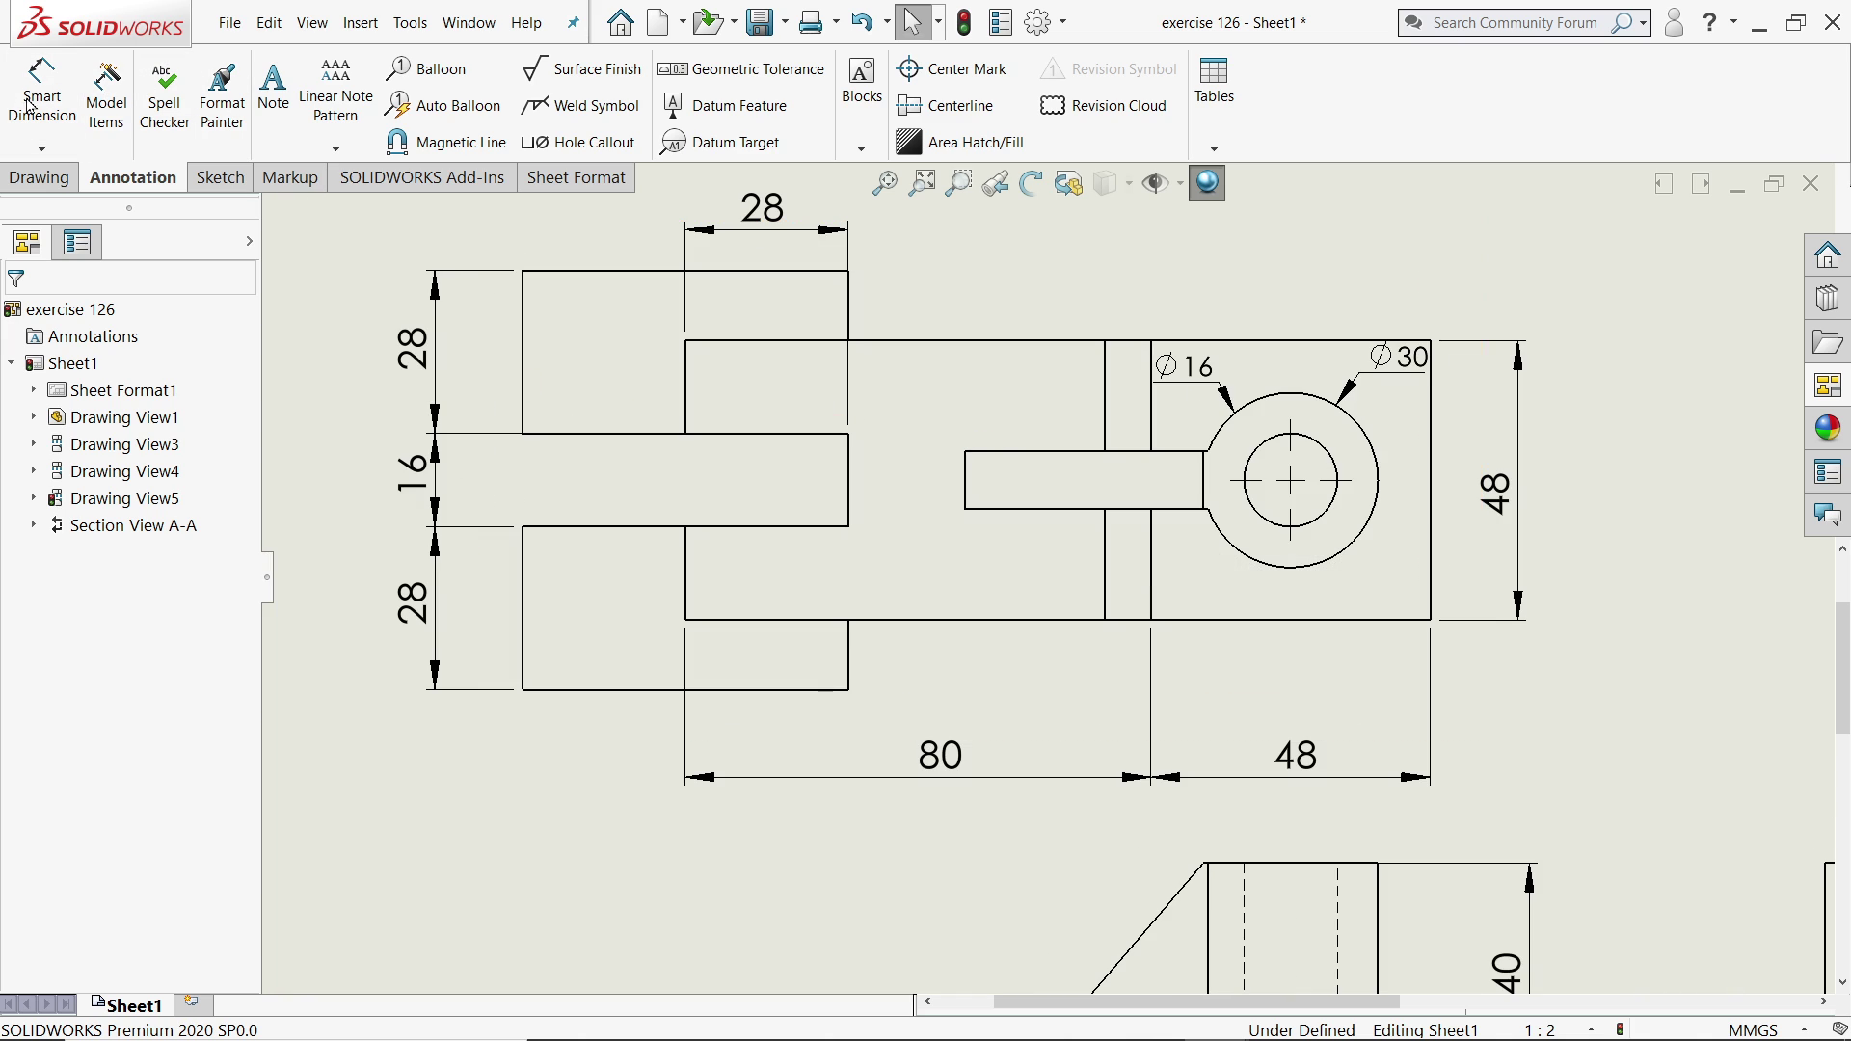
# Add a 20 slot-length dimension and a 10 slot-width dimension to the top view.
pyautogui.press('d')
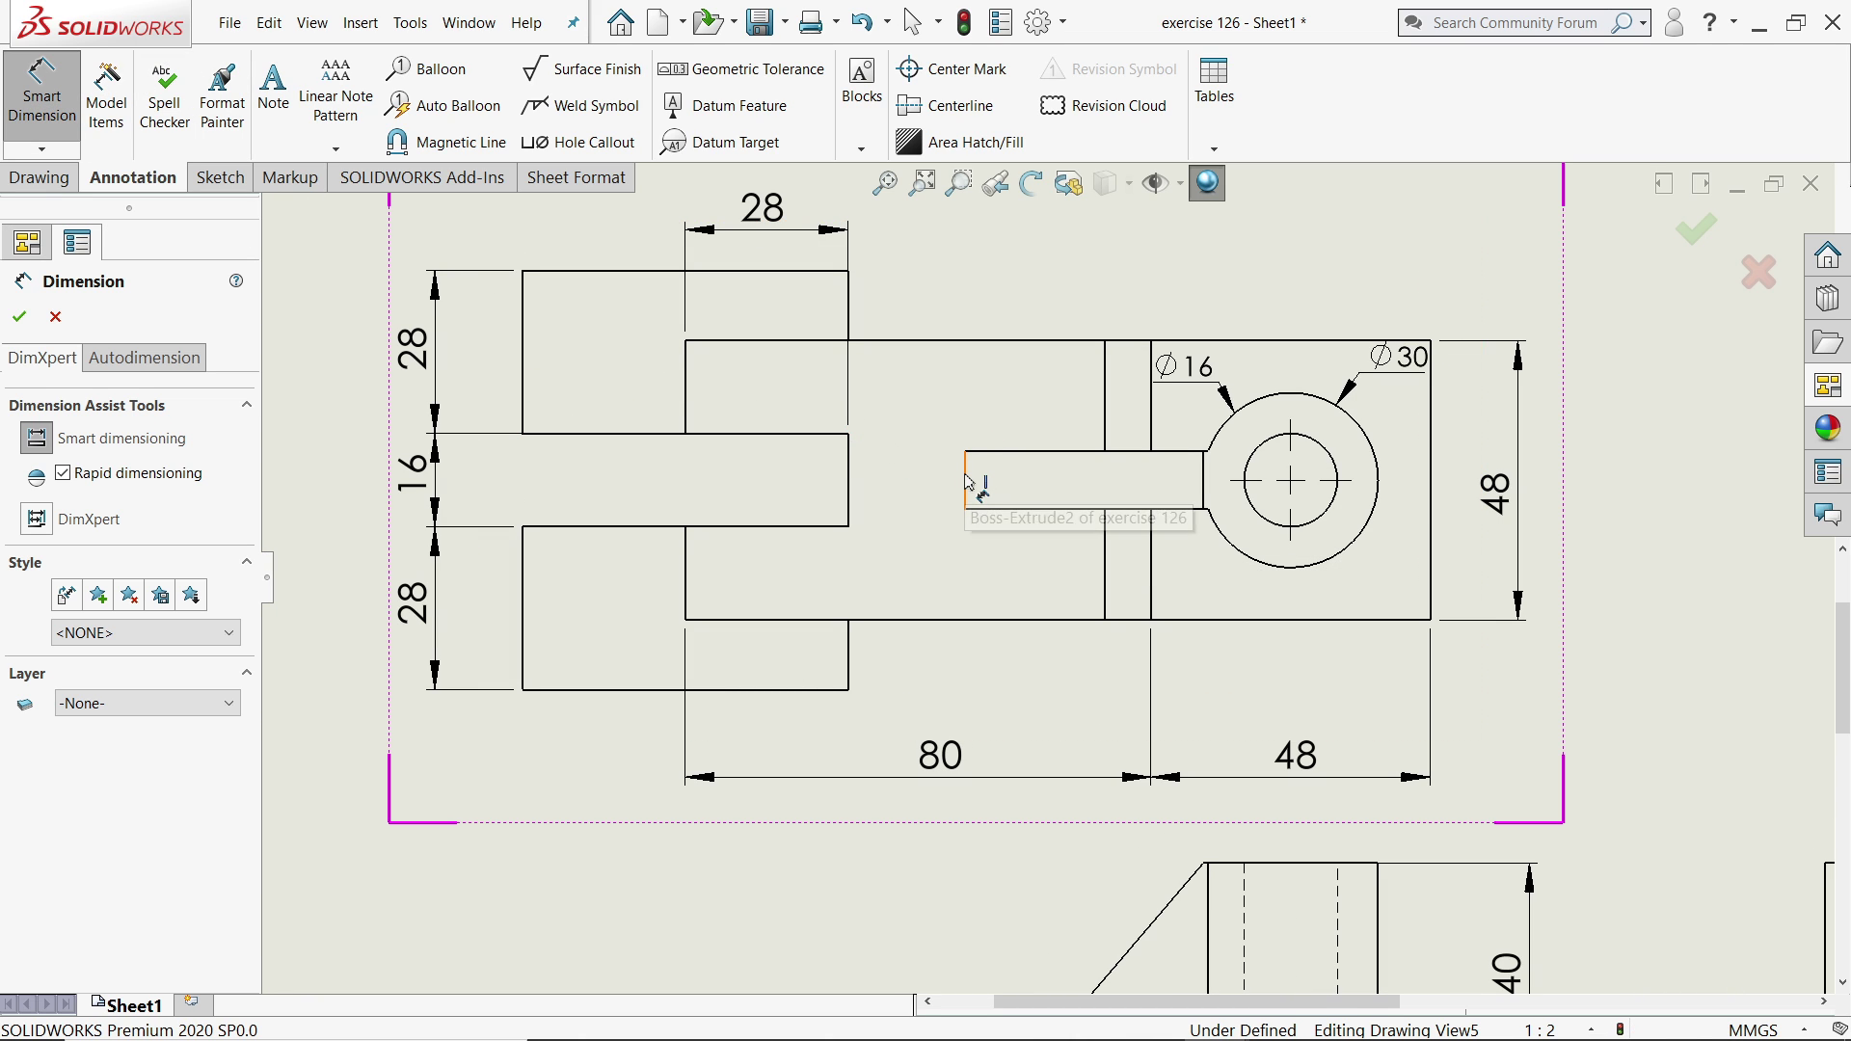
pyautogui.click(967, 482)
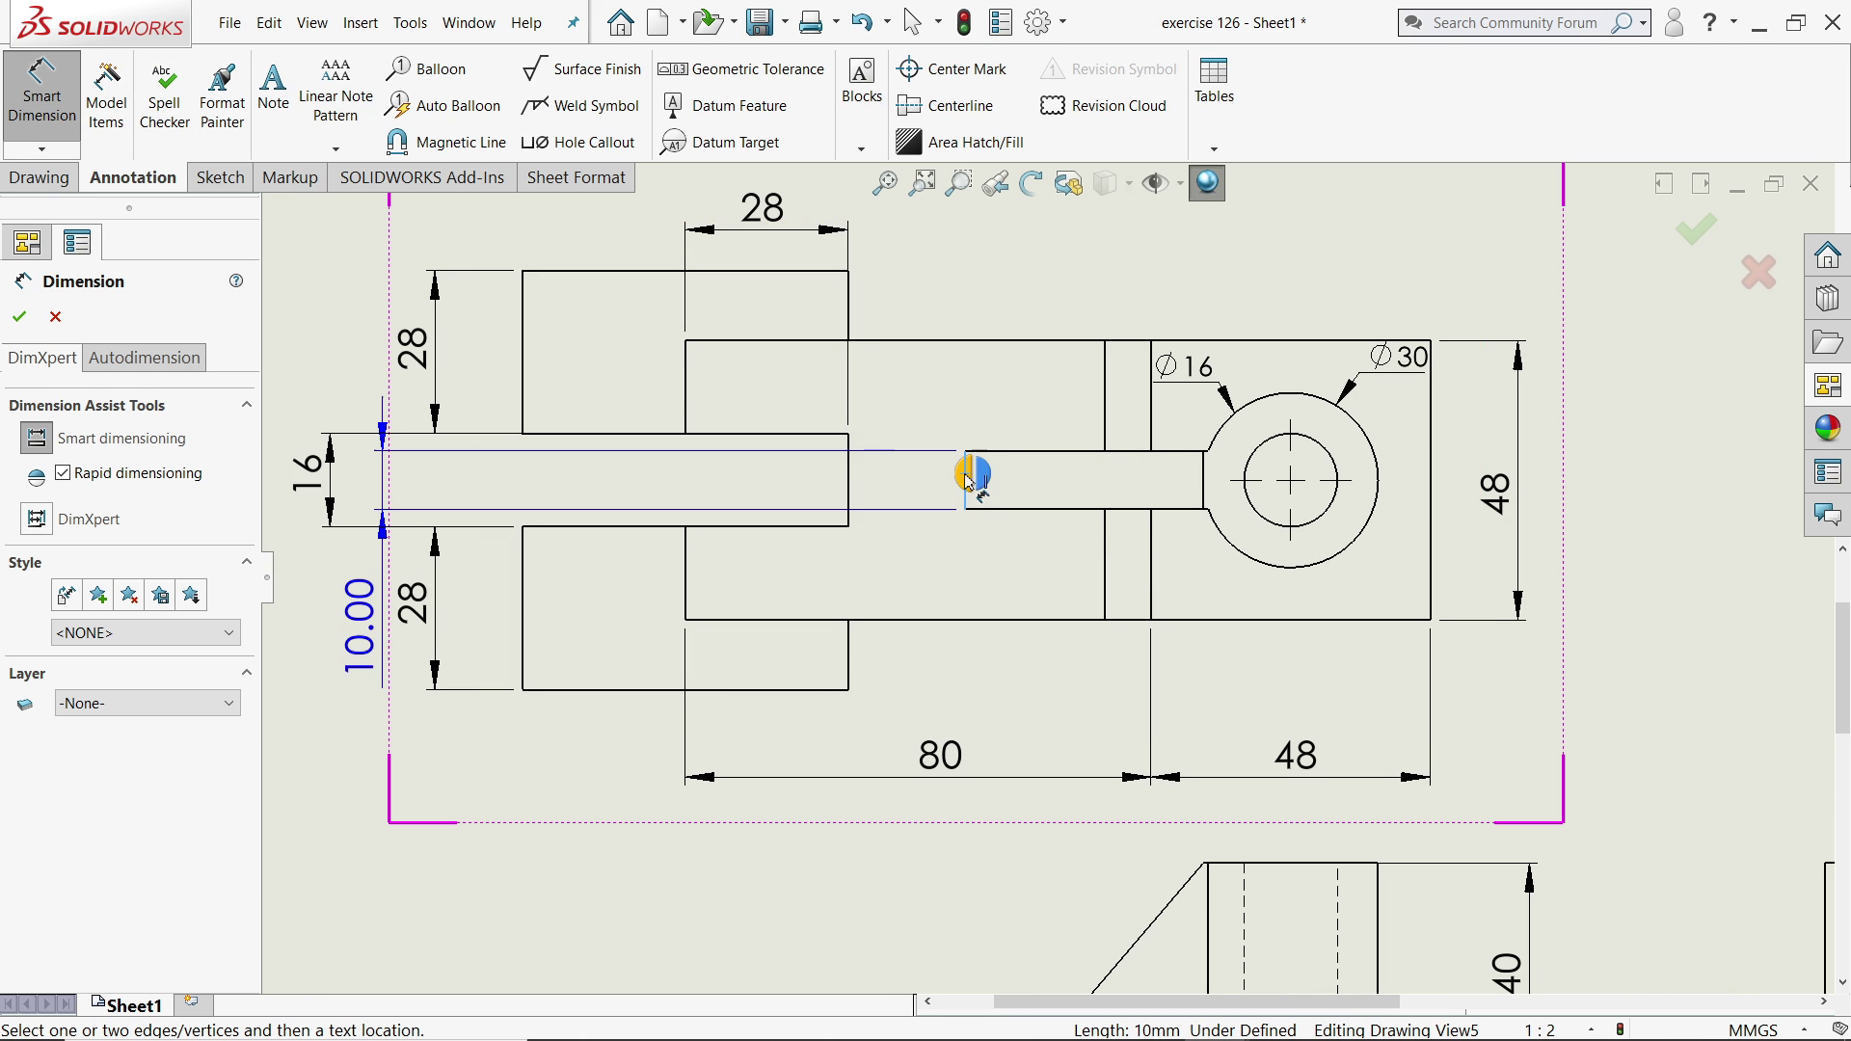
pyautogui.click(850, 451)
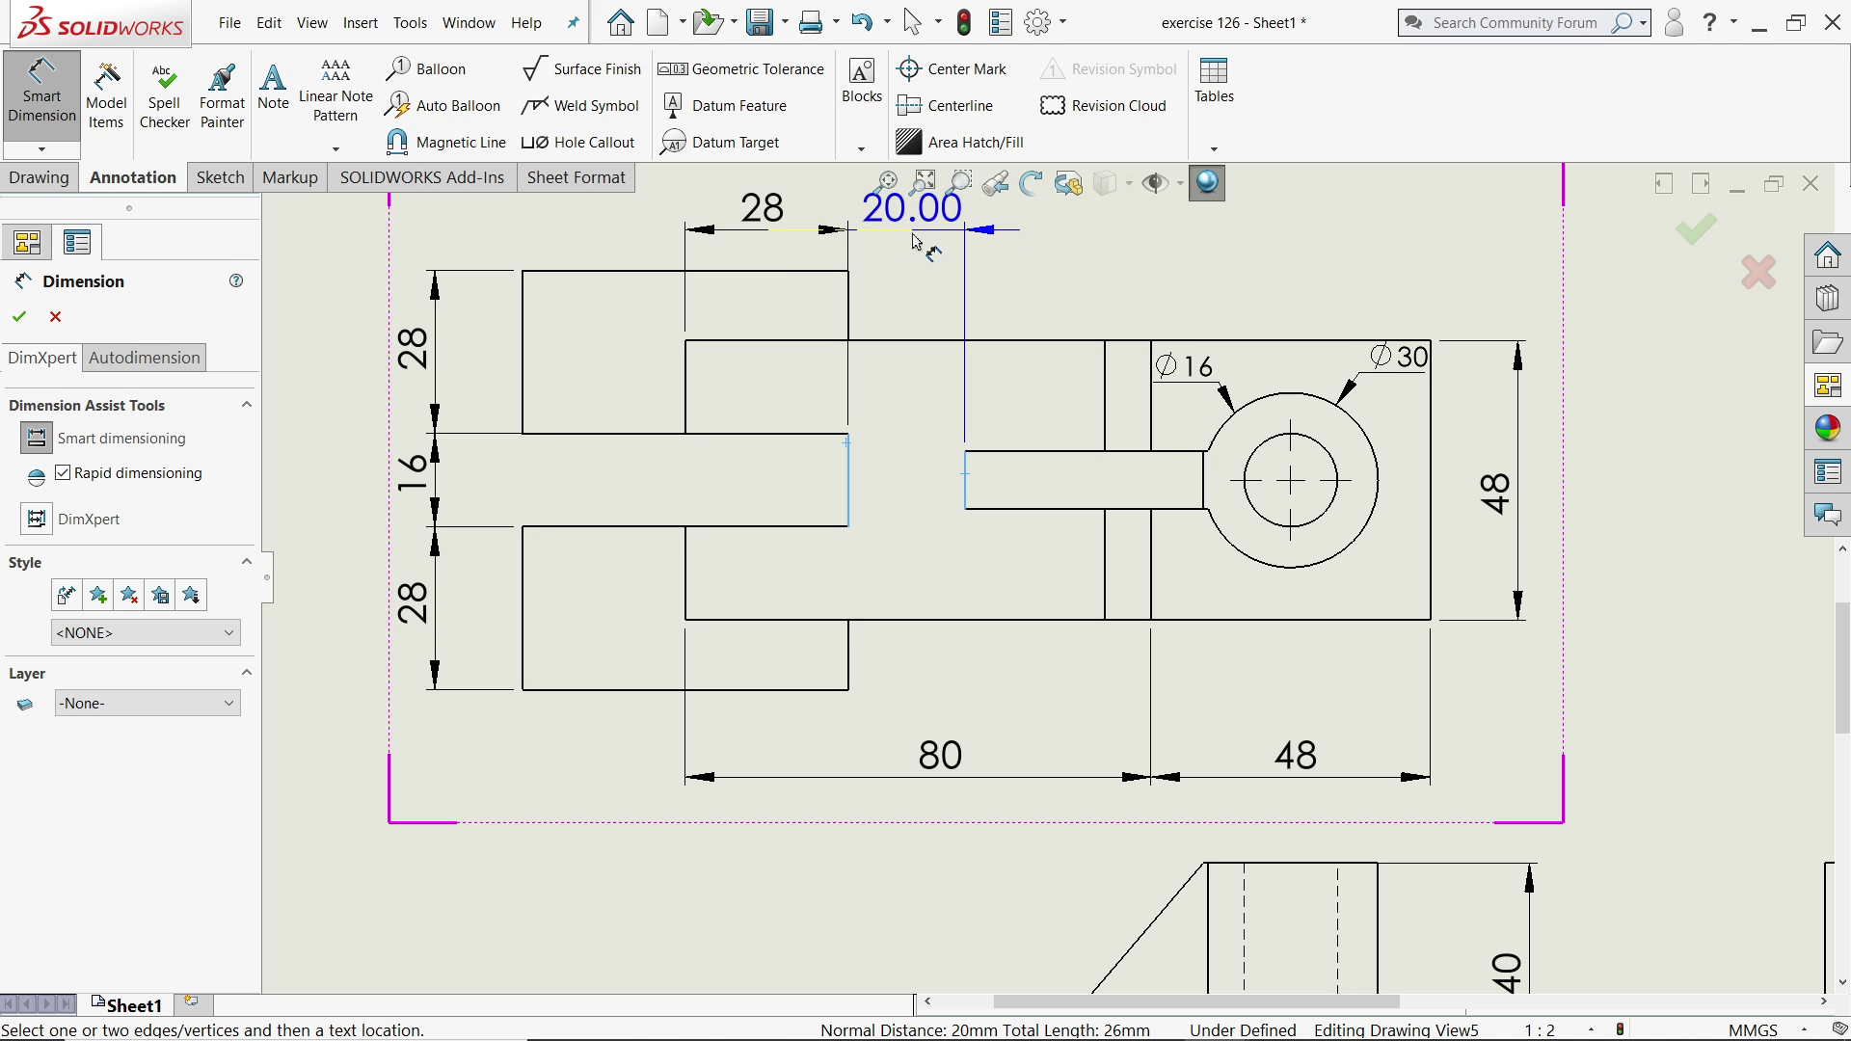
pyautogui.click(914, 241)
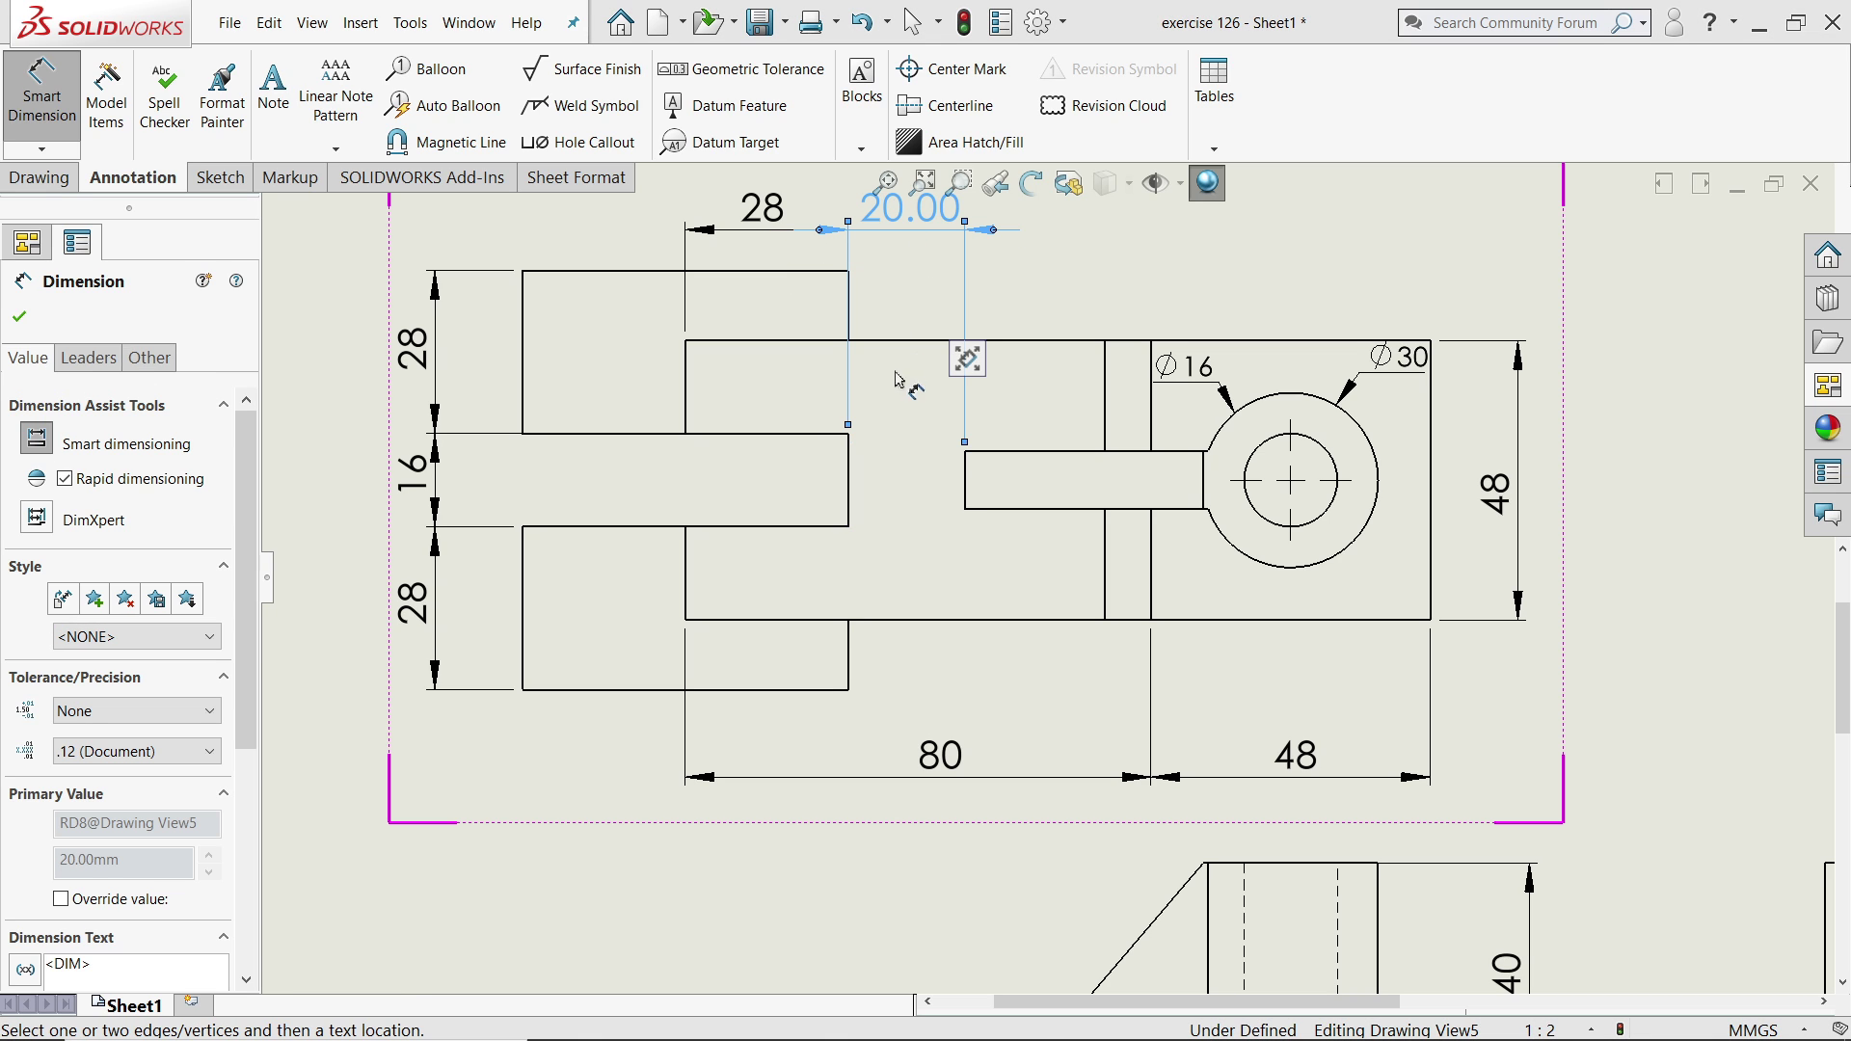
pyautogui.click(965, 480)
pyautogui.click(927, 492)
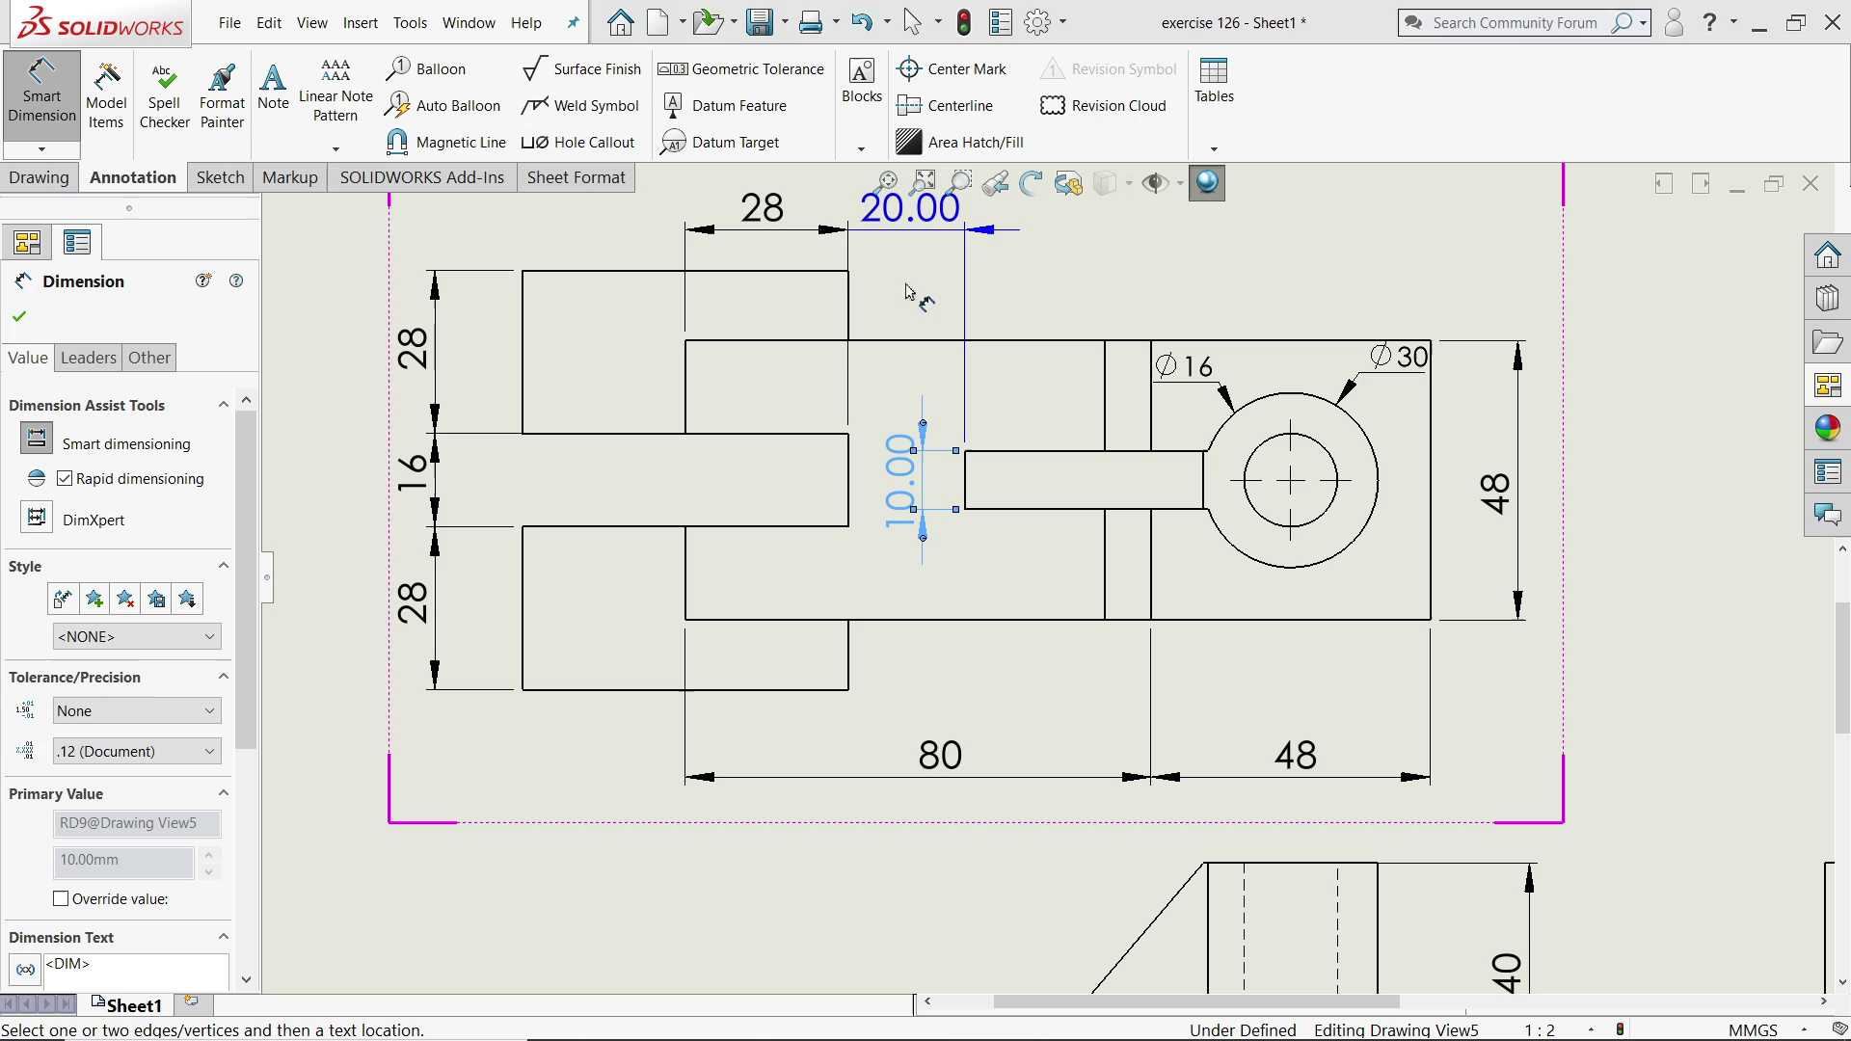
# Set the new 20 and 10 dimensions to whole numbers on the FORMAT layer.
pyautogui.keyDown('ctrl'); pyautogui.click(911, 210); pyautogui.keyUp('ctrl')
pyautogui.click(87, 760)
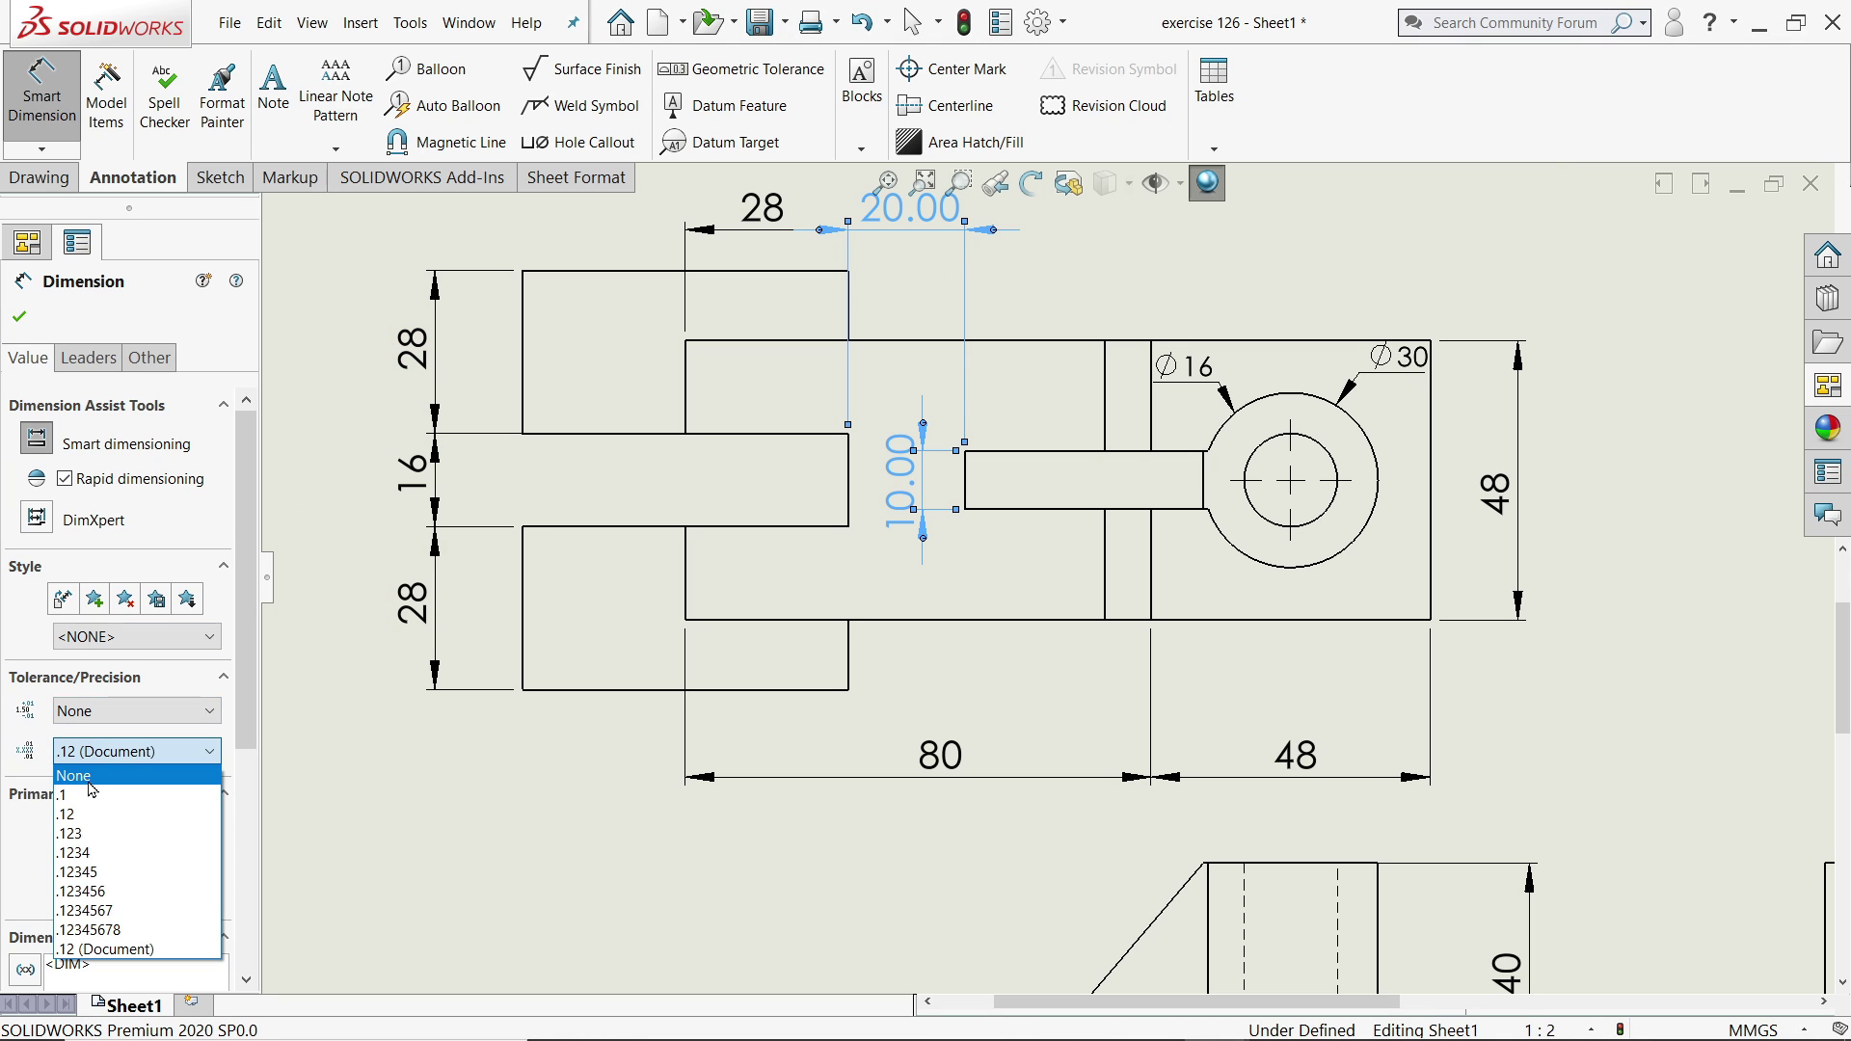
pyautogui.click(92, 785)
pyautogui.click(157, 366)
pyautogui.click(143, 652)
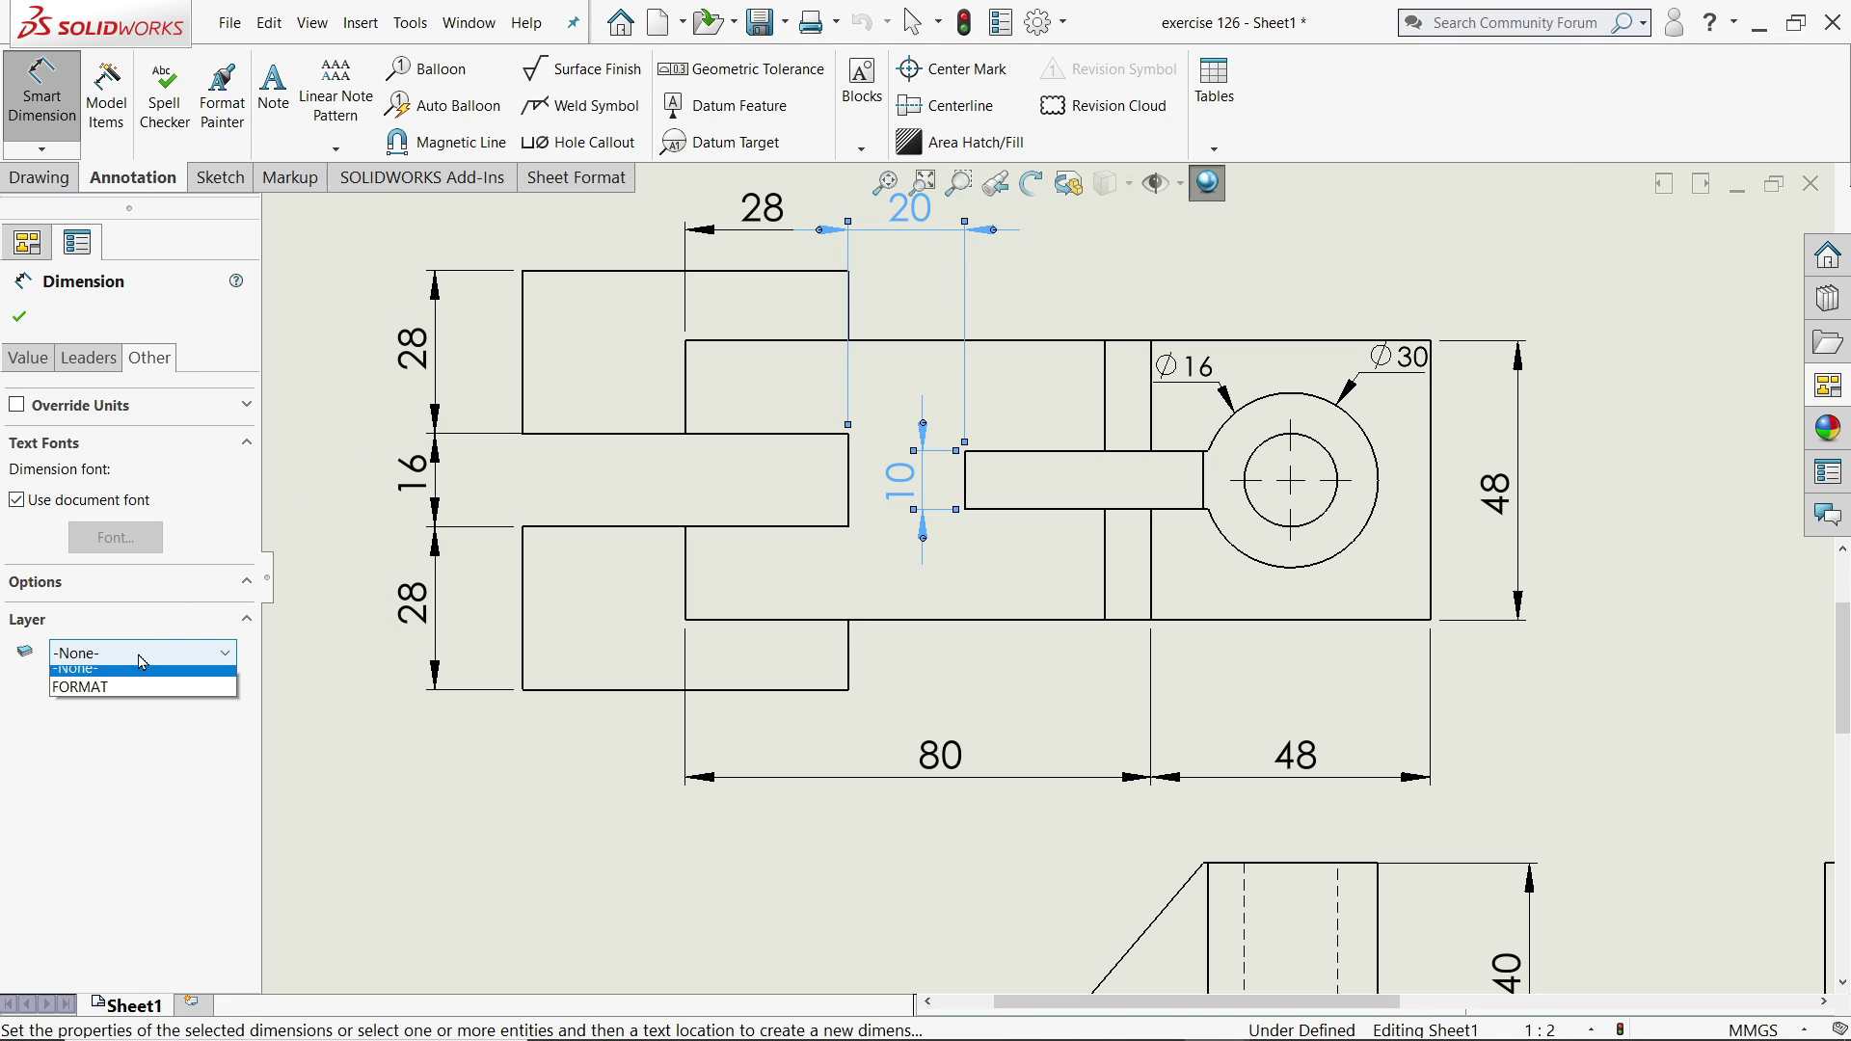
pyautogui.click(140, 702)
pyautogui.click(92, 359)
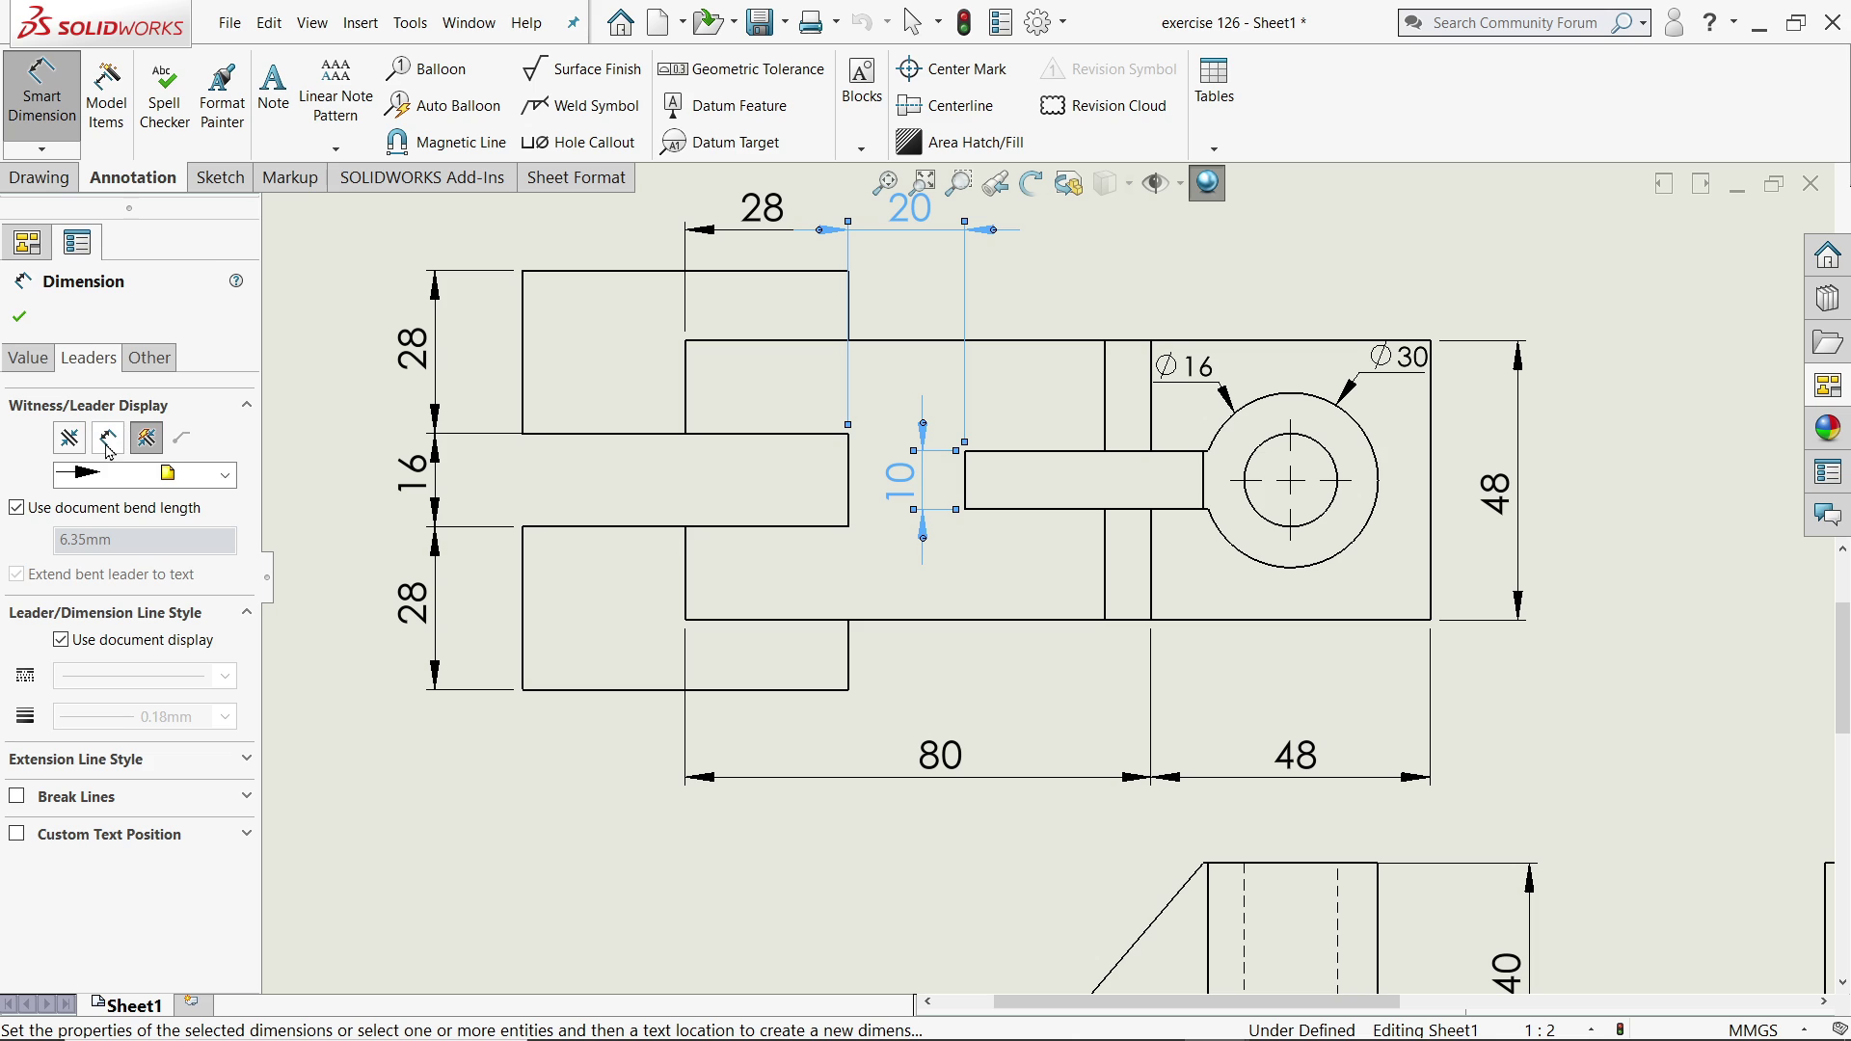
# Give the 20 and 10 dimensions inside arrows and apply the changes.
pyautogui.click(108, 440)
pyautogui.click(17, 327)
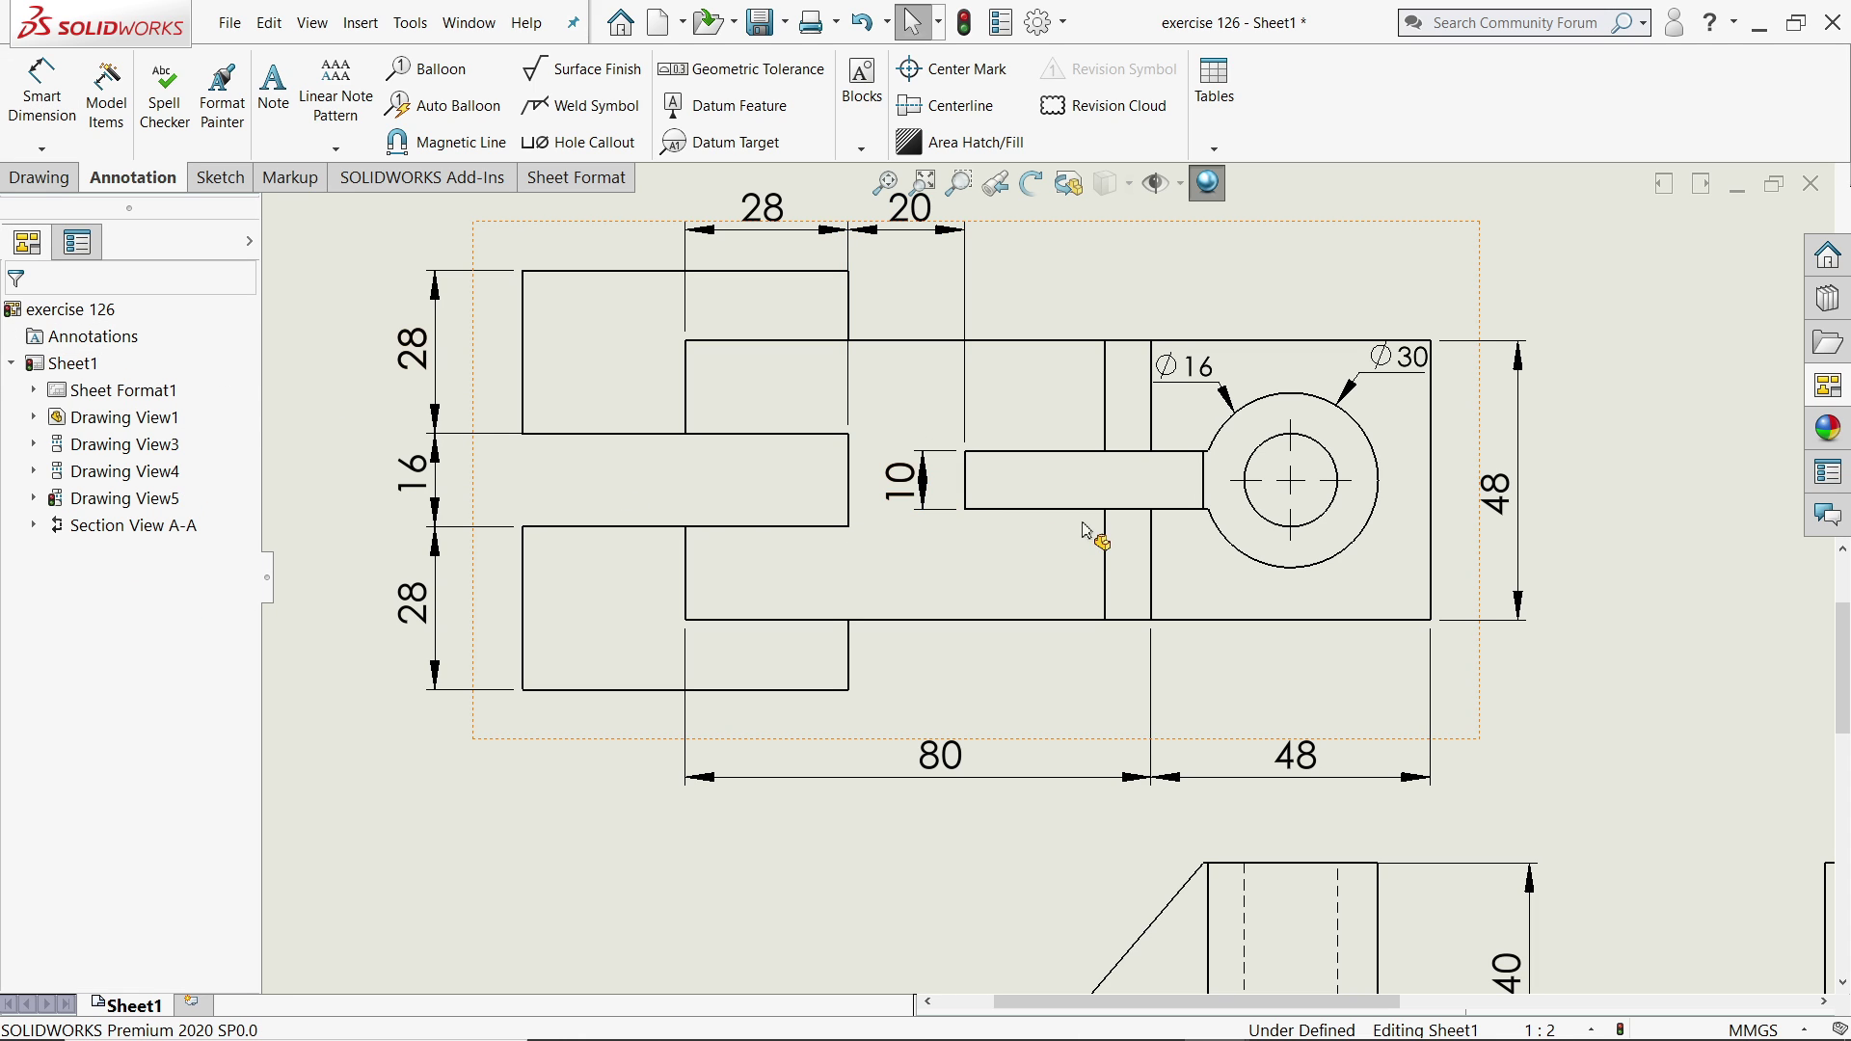
pyautogui.scroll(2, 1331, 518)
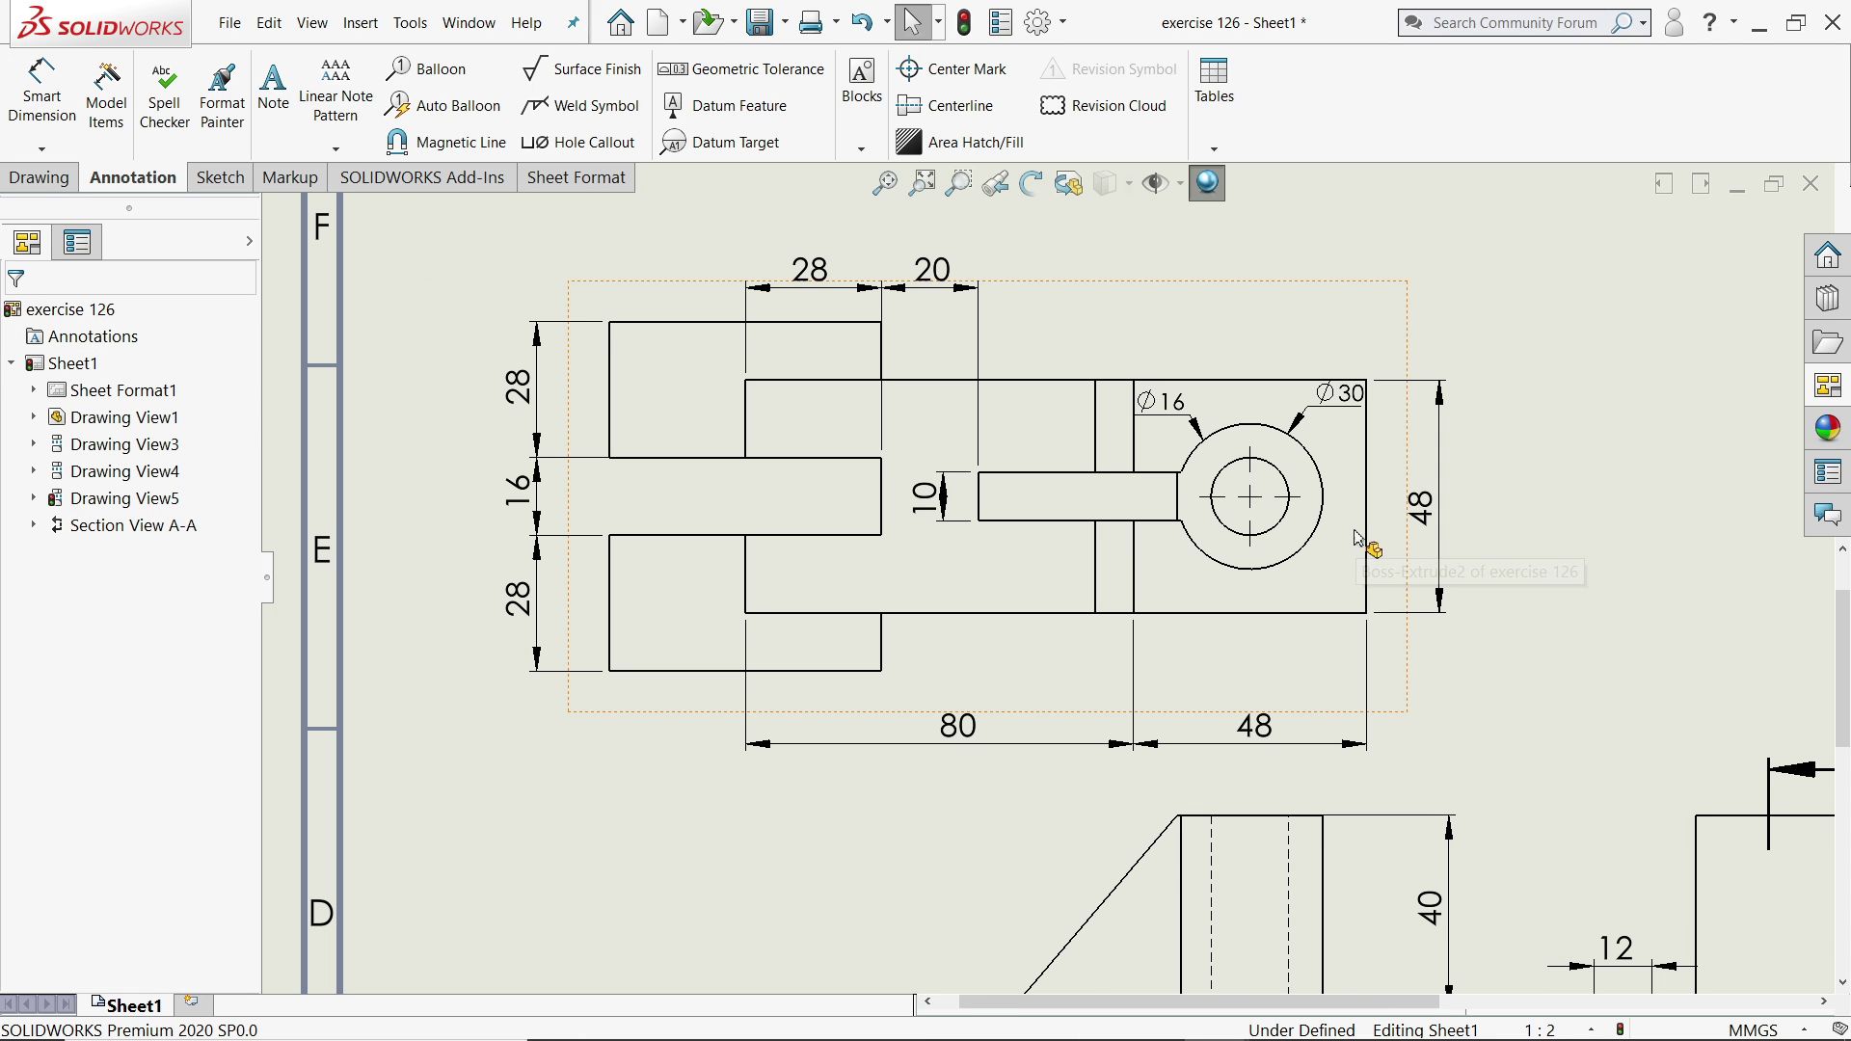
pyautogui.scroll(3, 1338, 556)
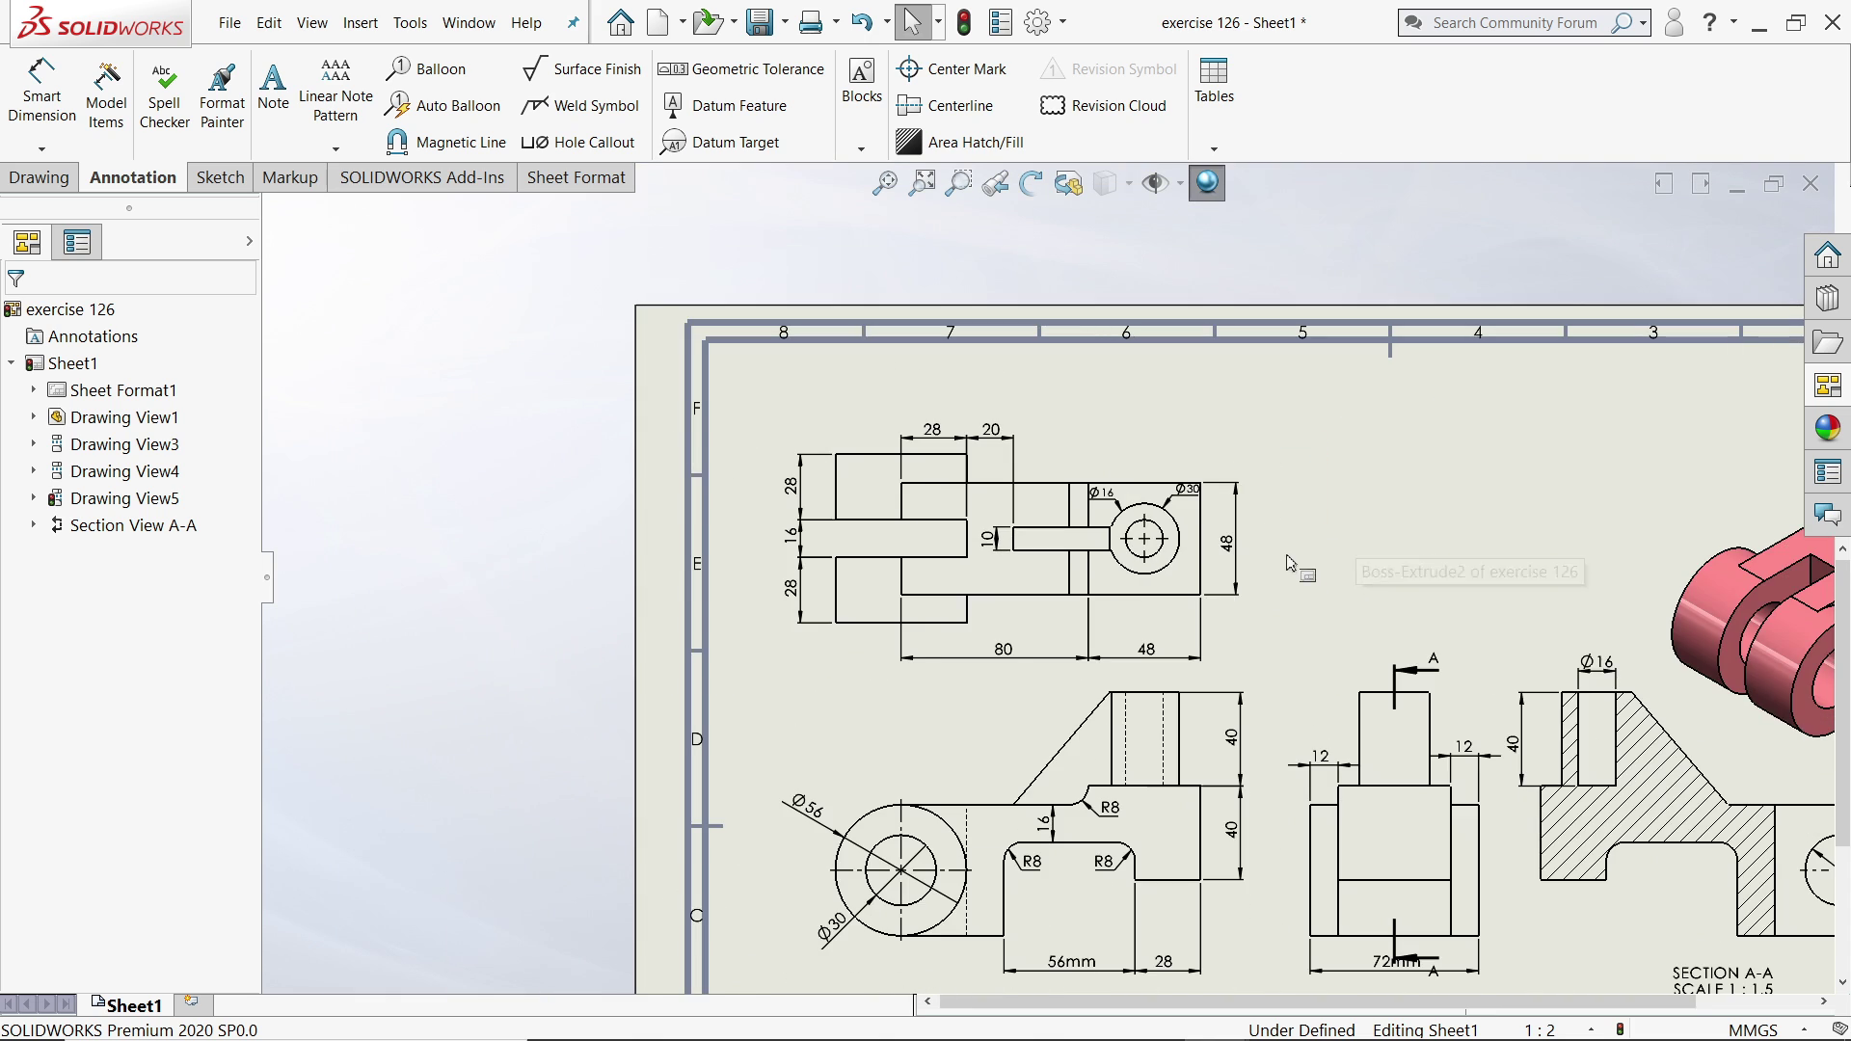
pyautogui.scroll(-1, 1233, 674)
pyautogui.scroll(-2, 1243, 713)
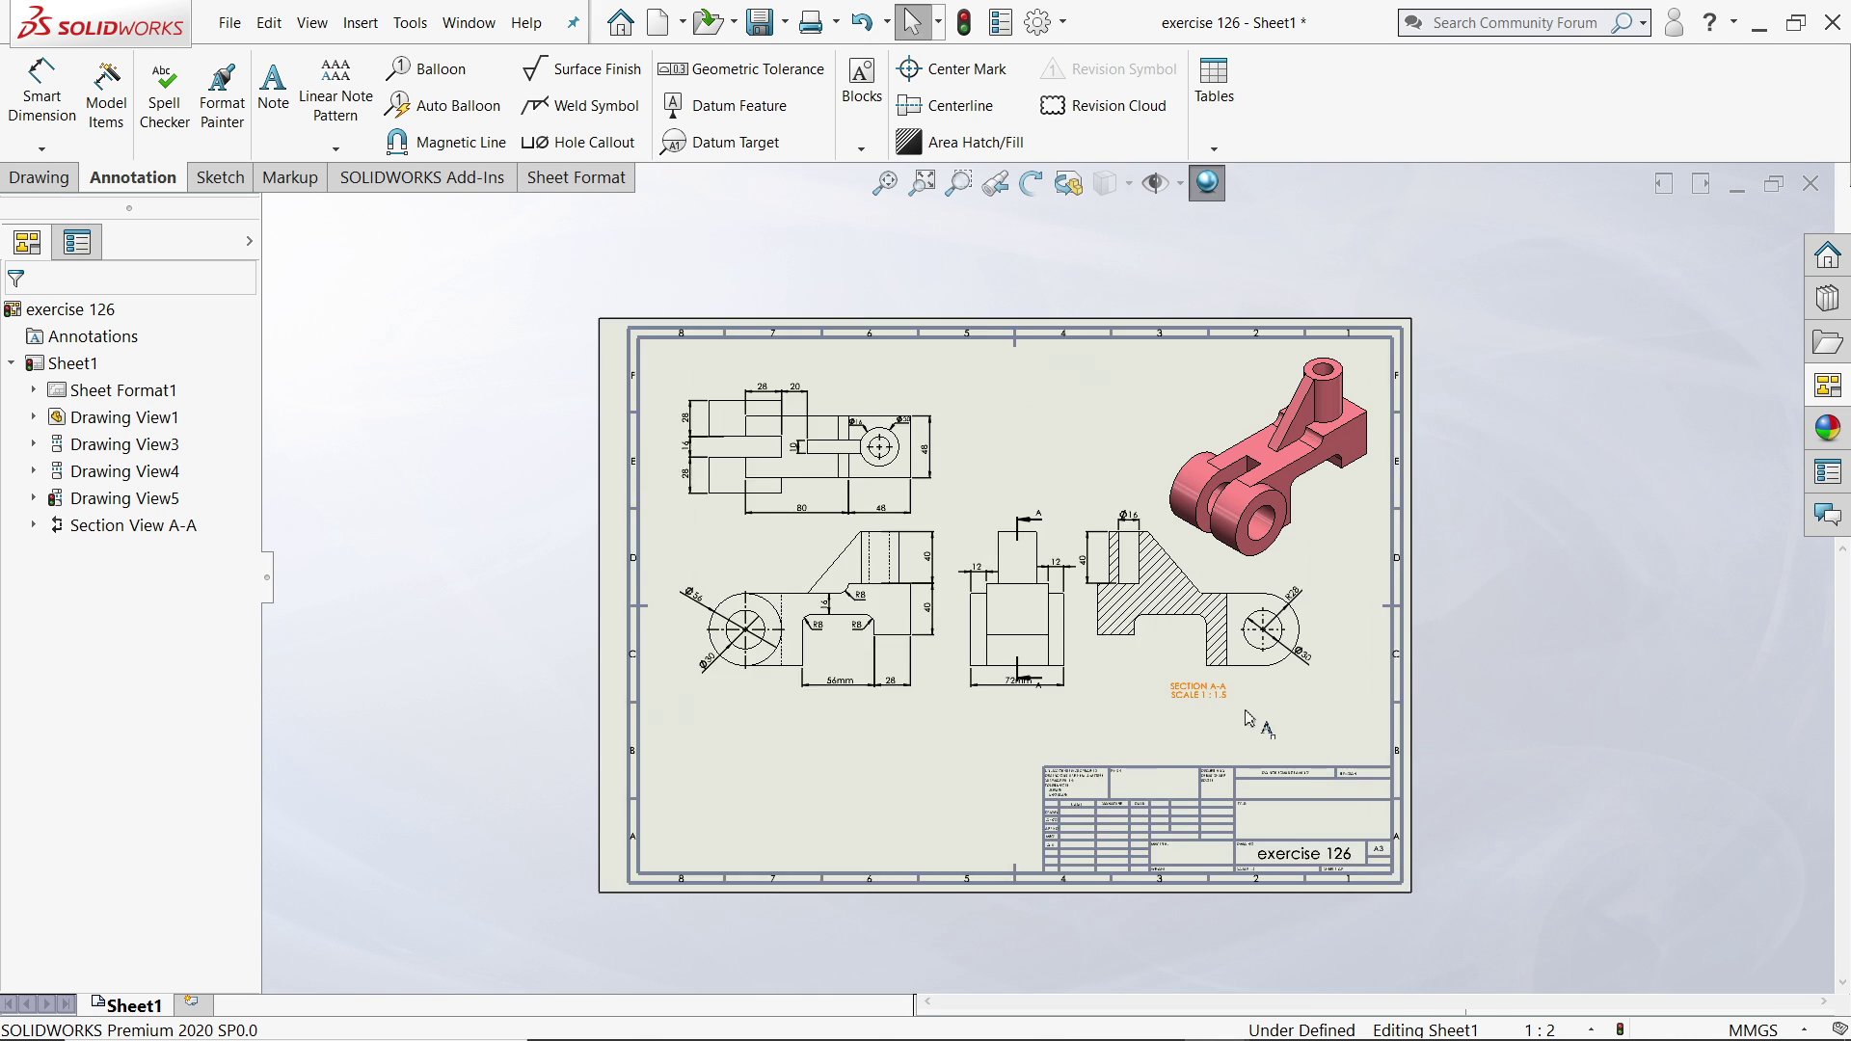
pyautogui.scroll(-3, 1027, 681)
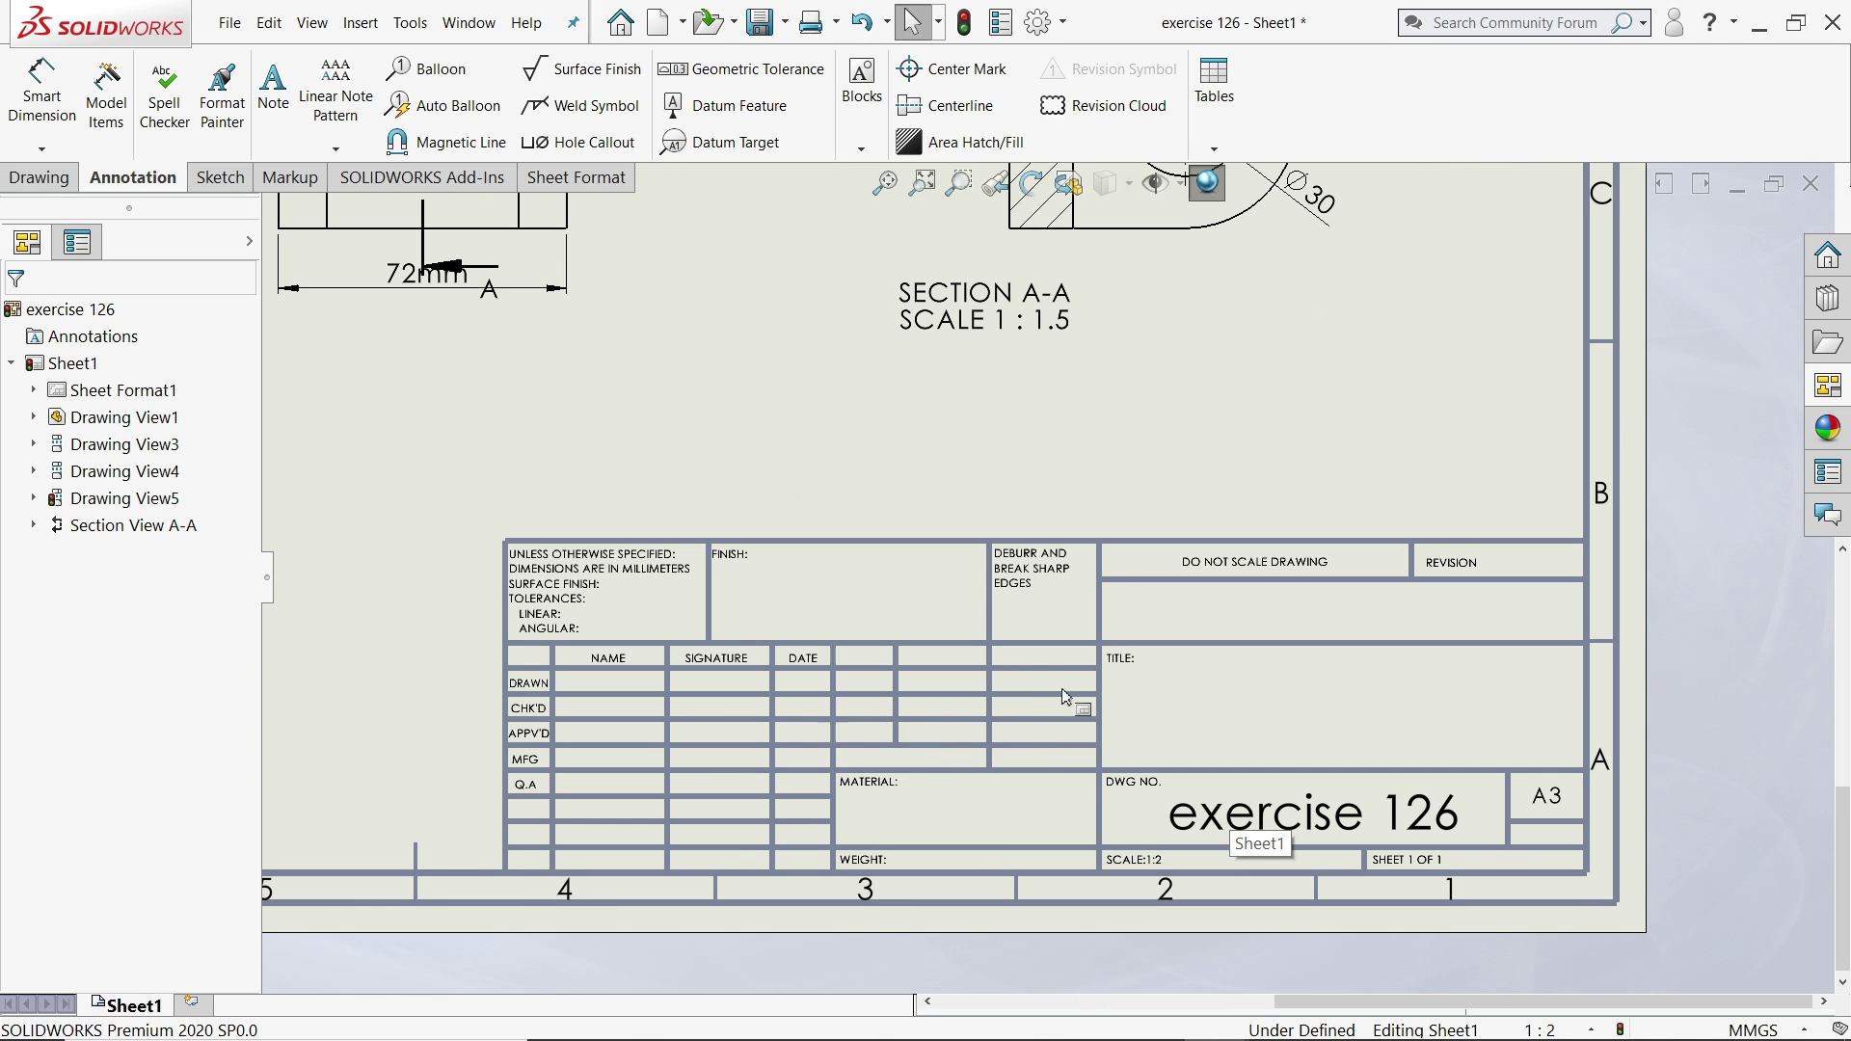
# Edit the sheet format and type 'Solidworks Exercise 126' in the TITLE cell.
pyautogui.rightClick(1065, 696)
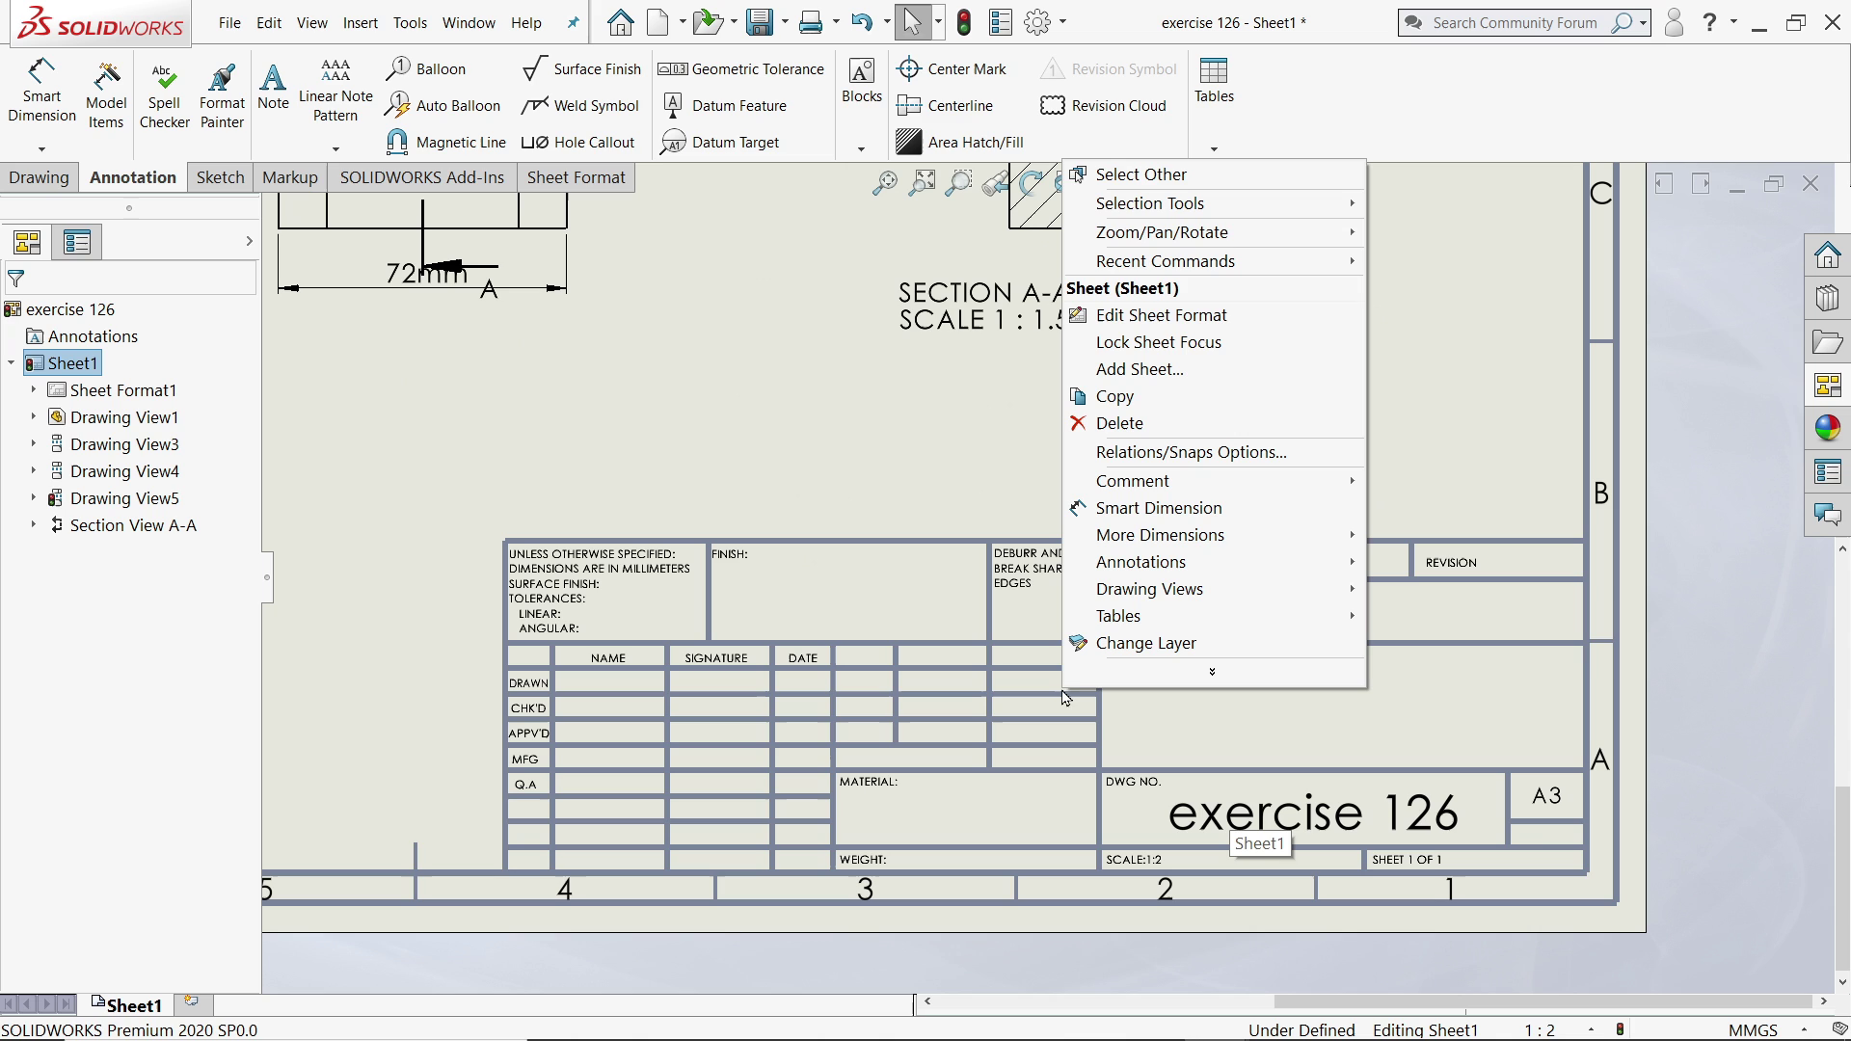
pyautogui.click(1161, 317)
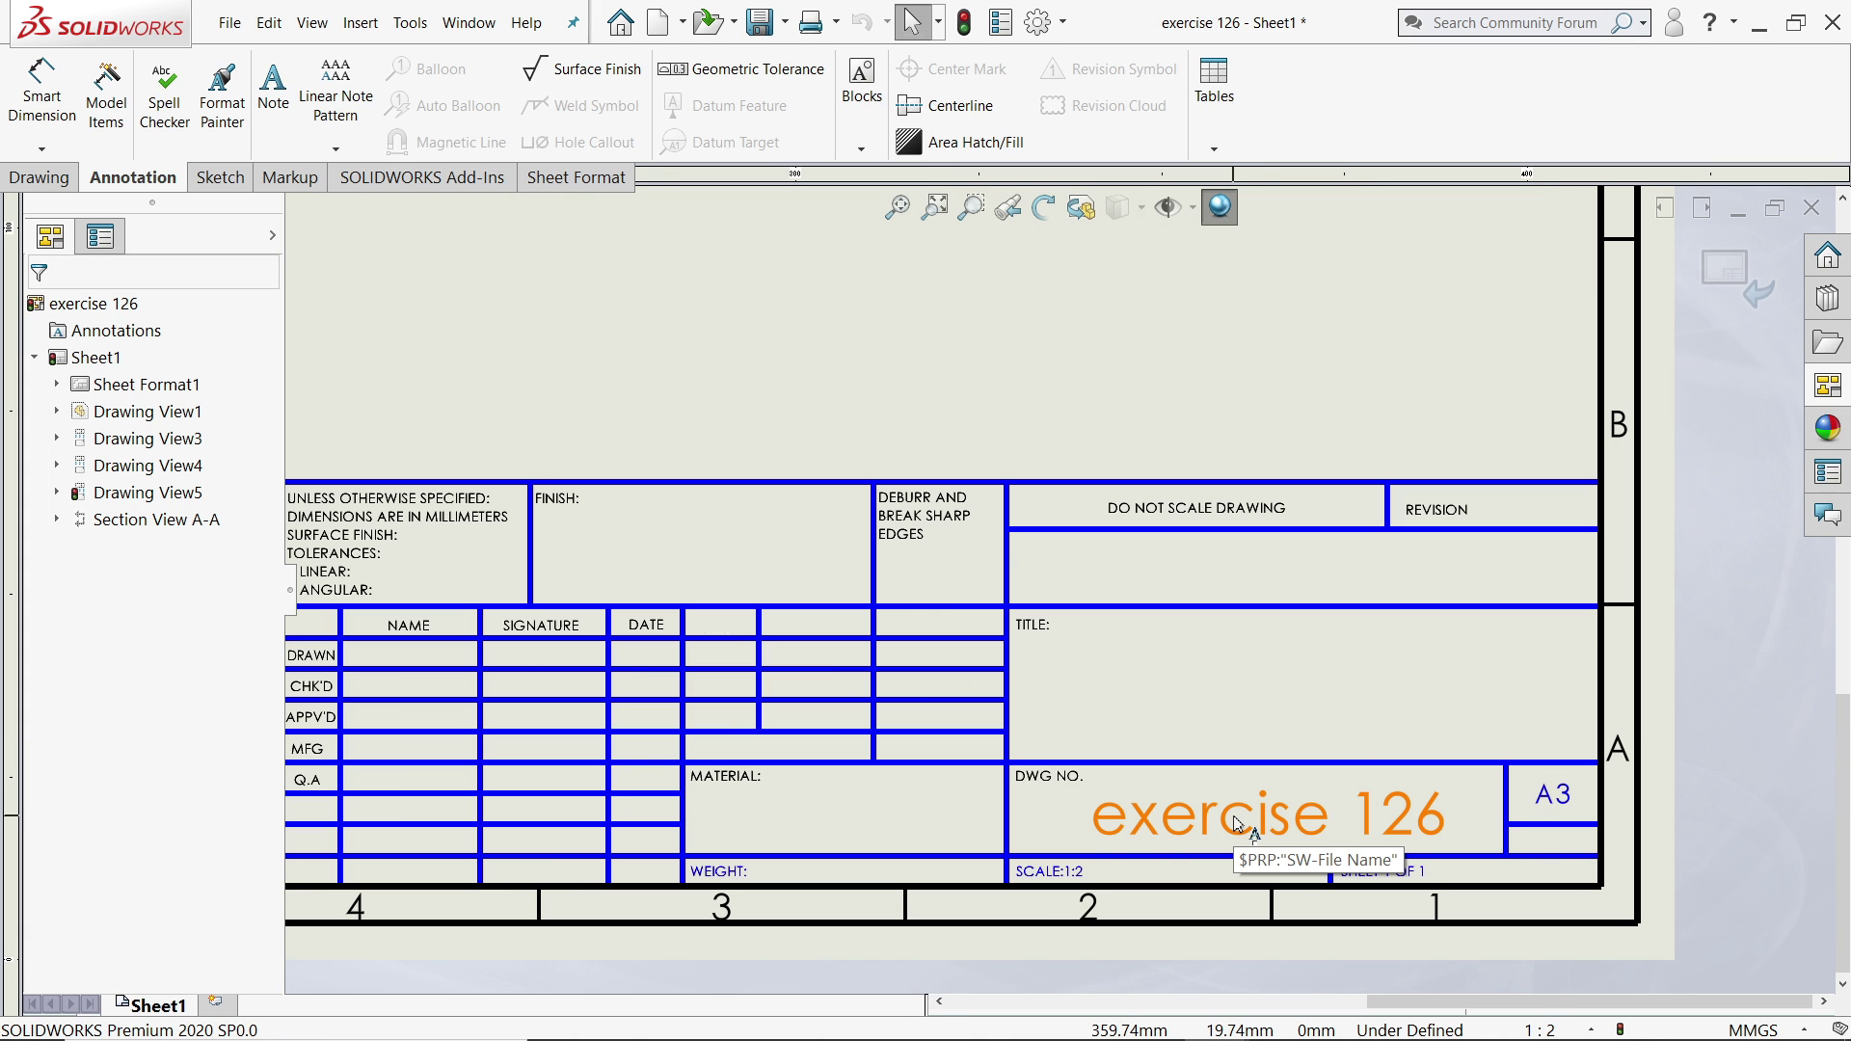
pyautogui.doubleClick(1256, 694)
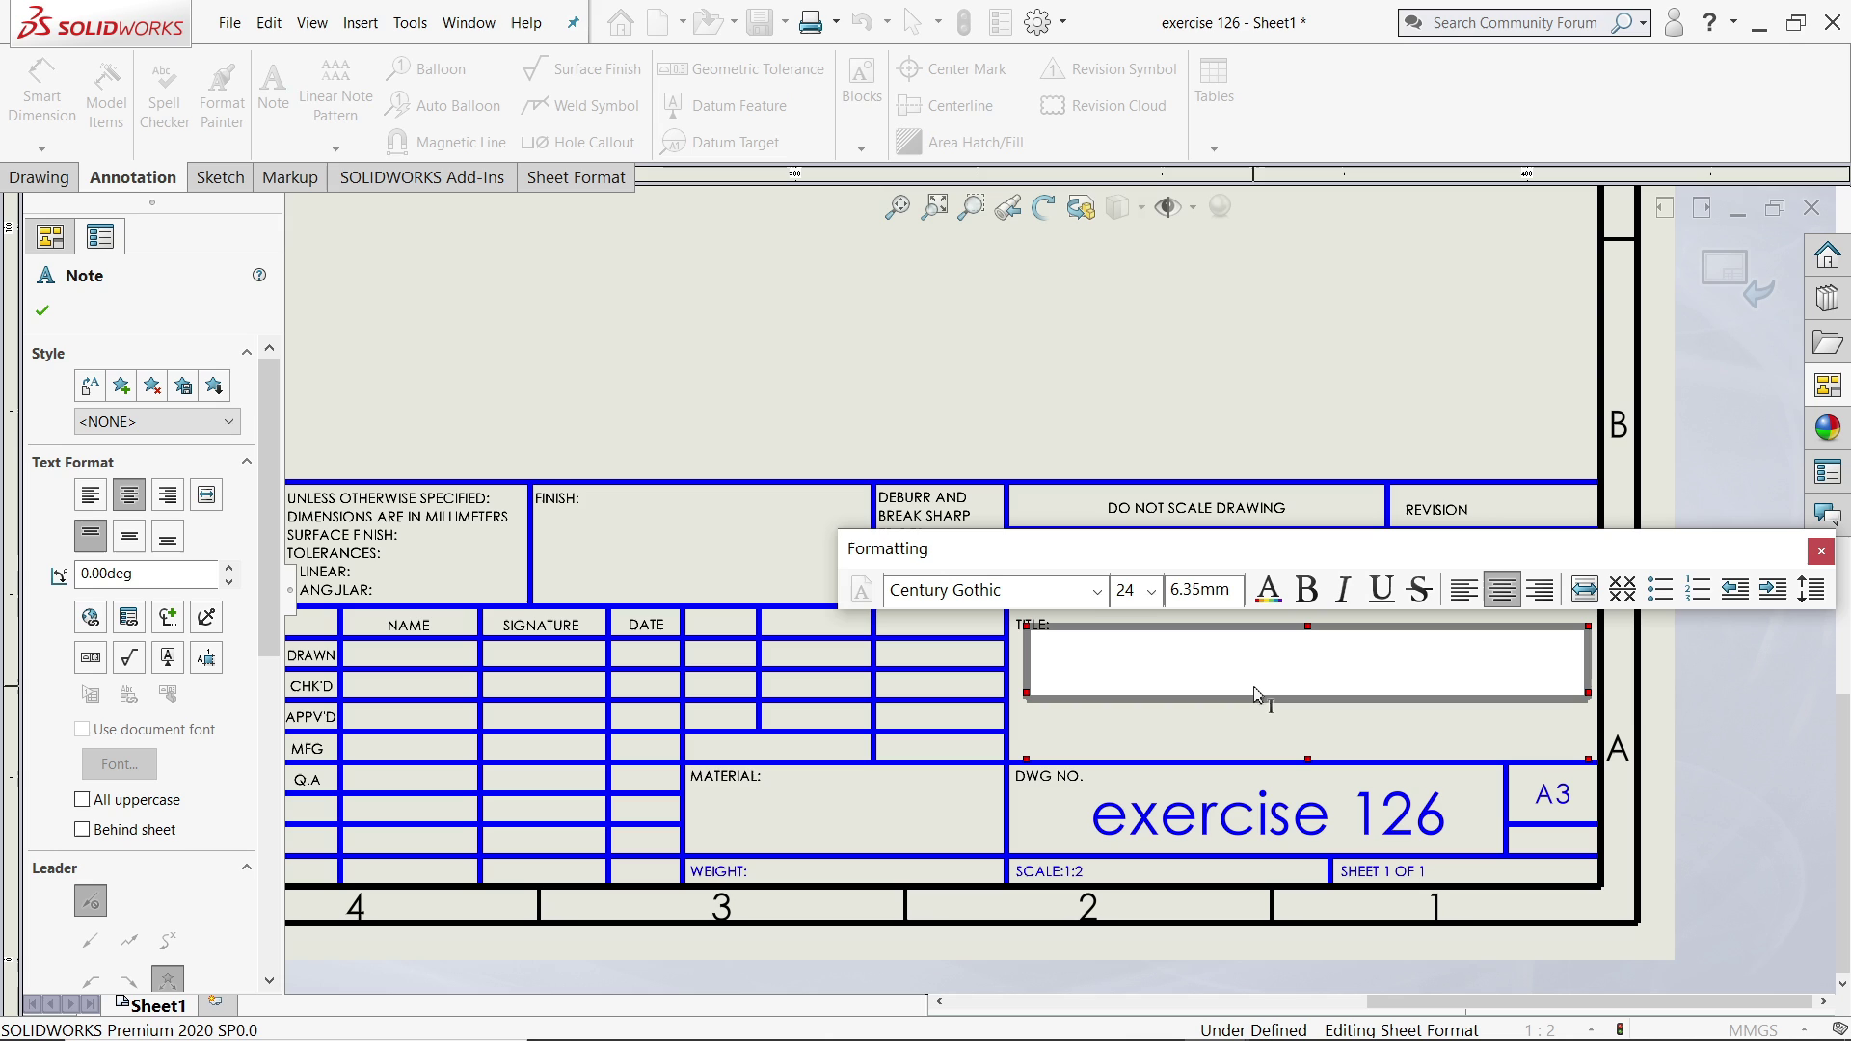
pyautogui.write('Soli')
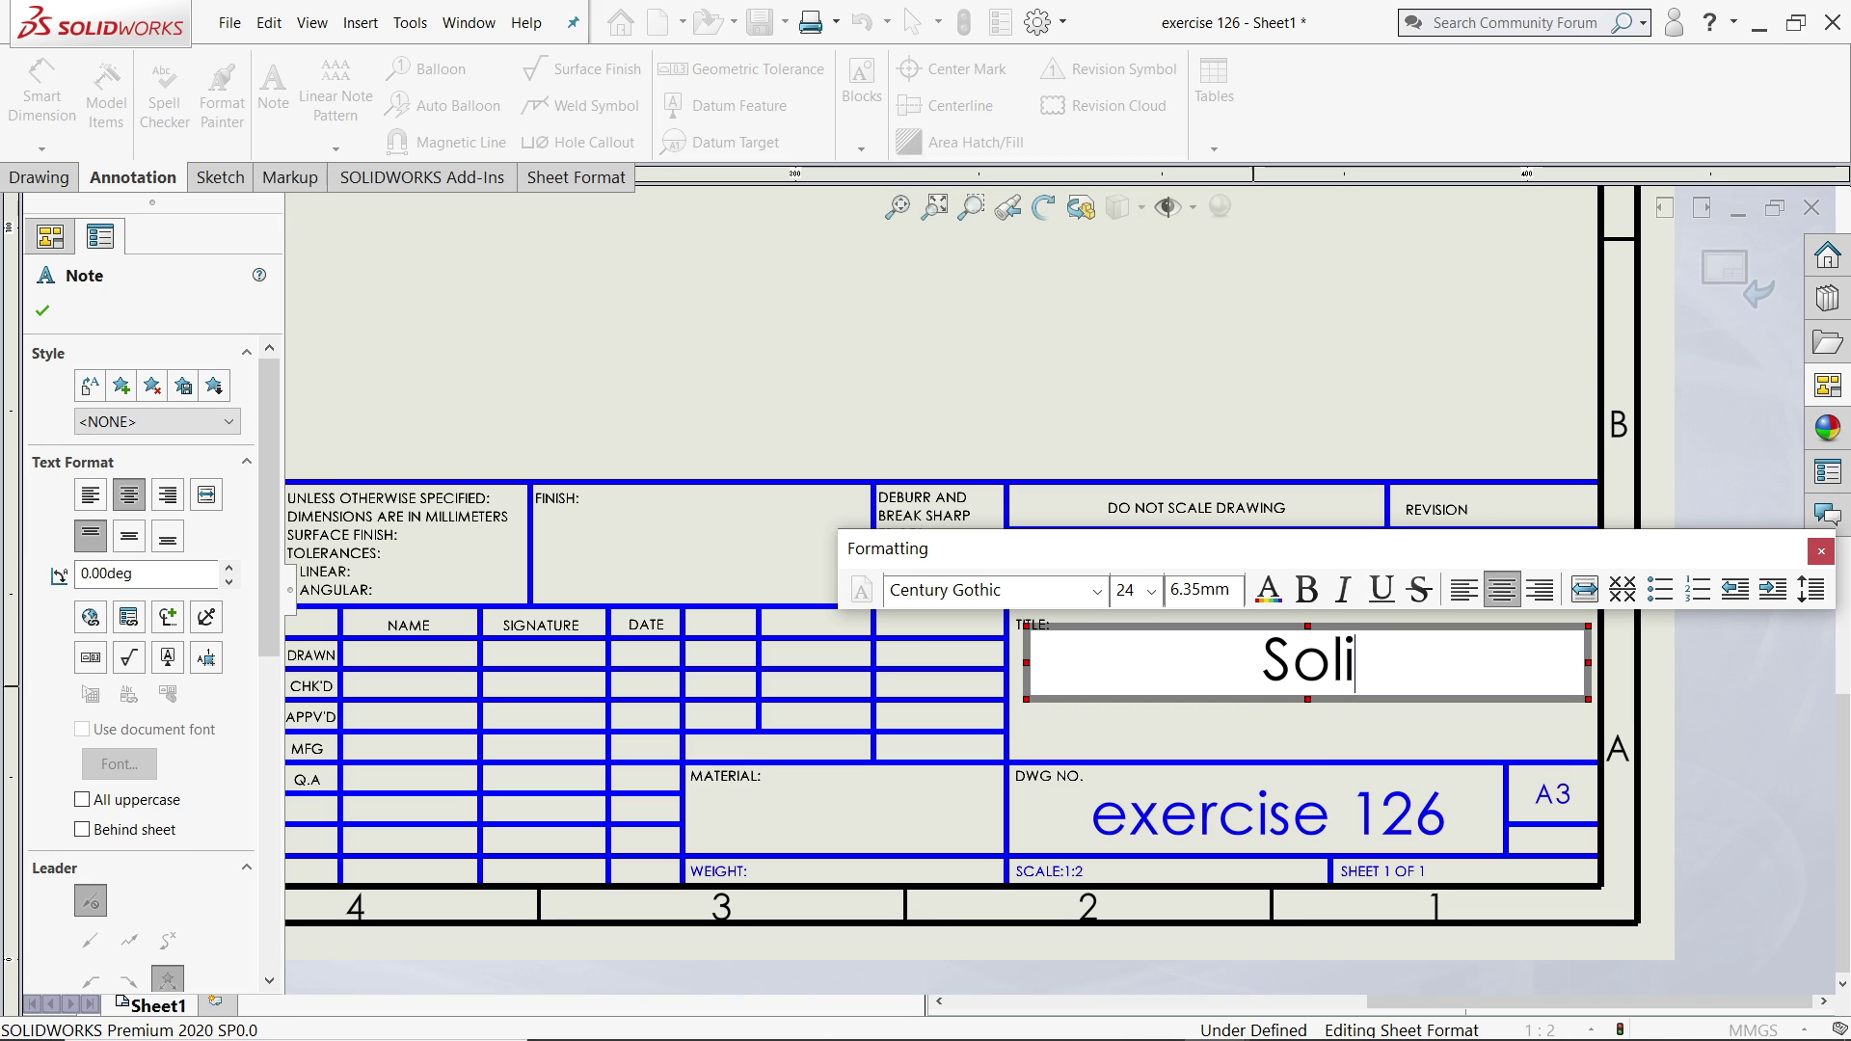
pyautogui.write('dworks E')
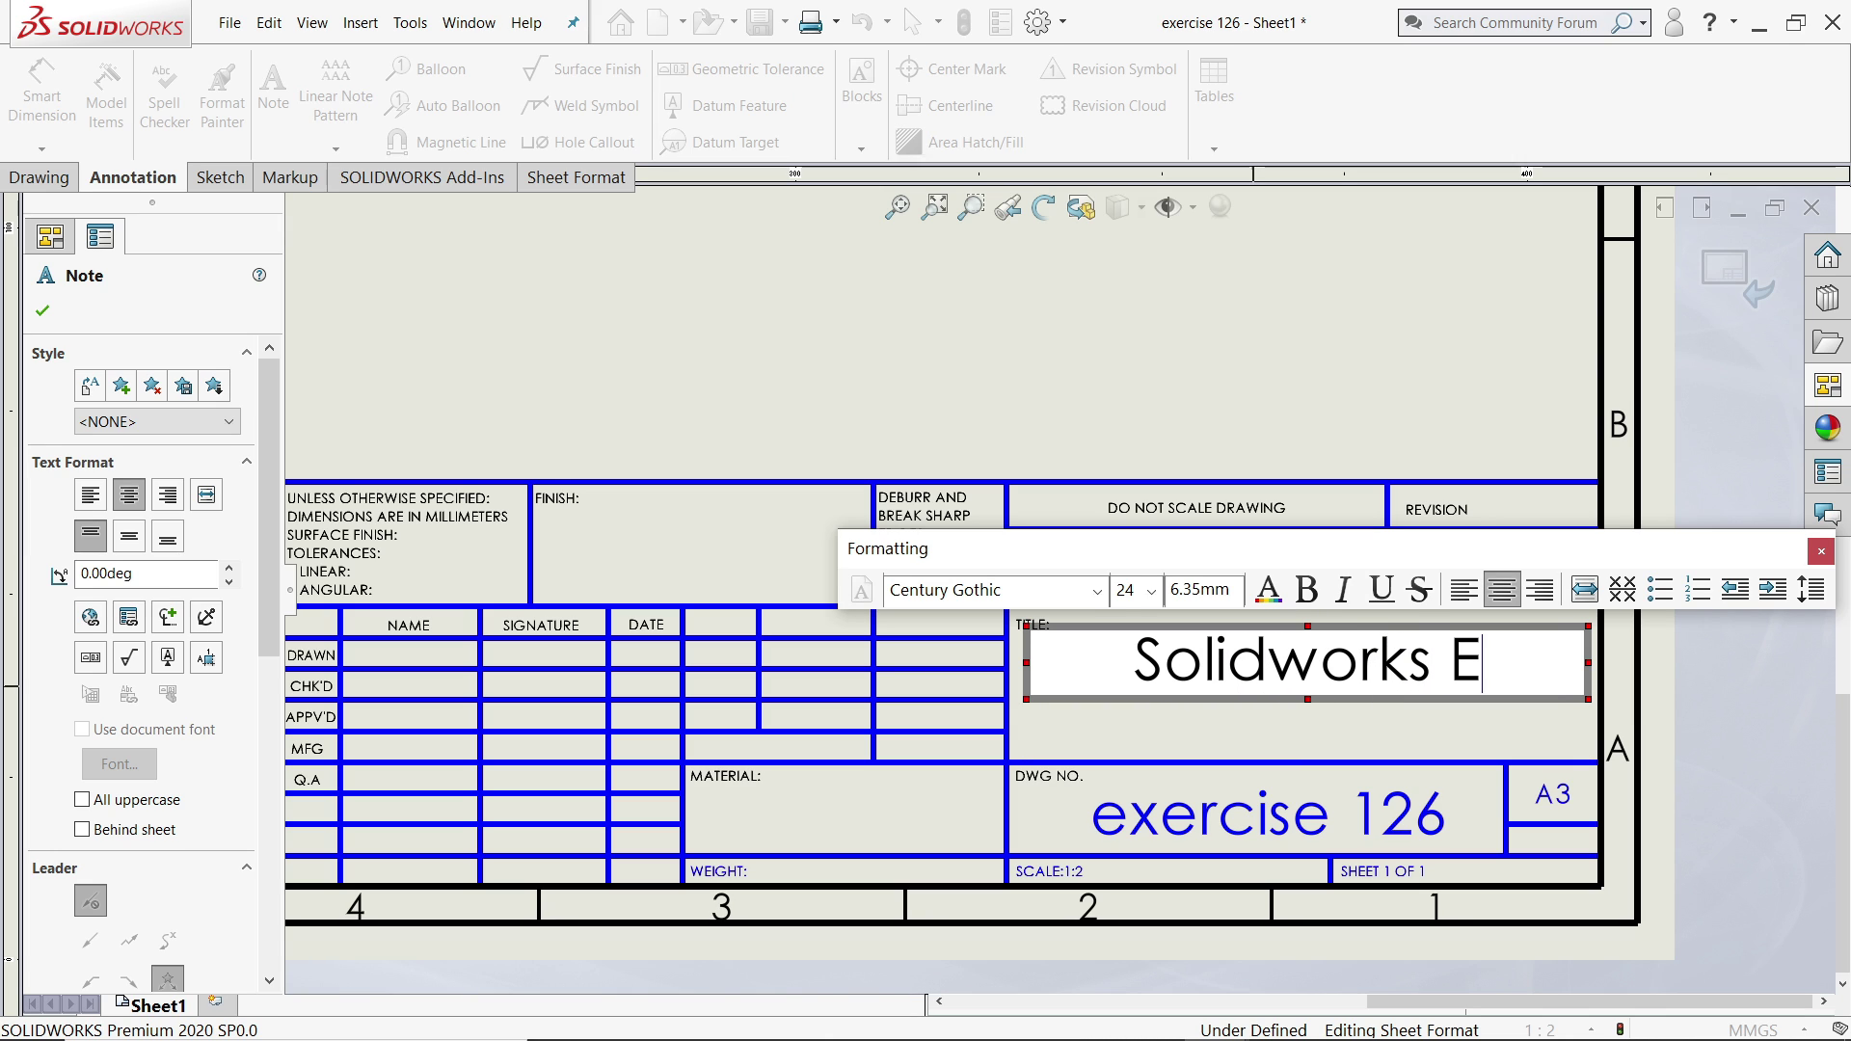
pyautogui.write('xerc')
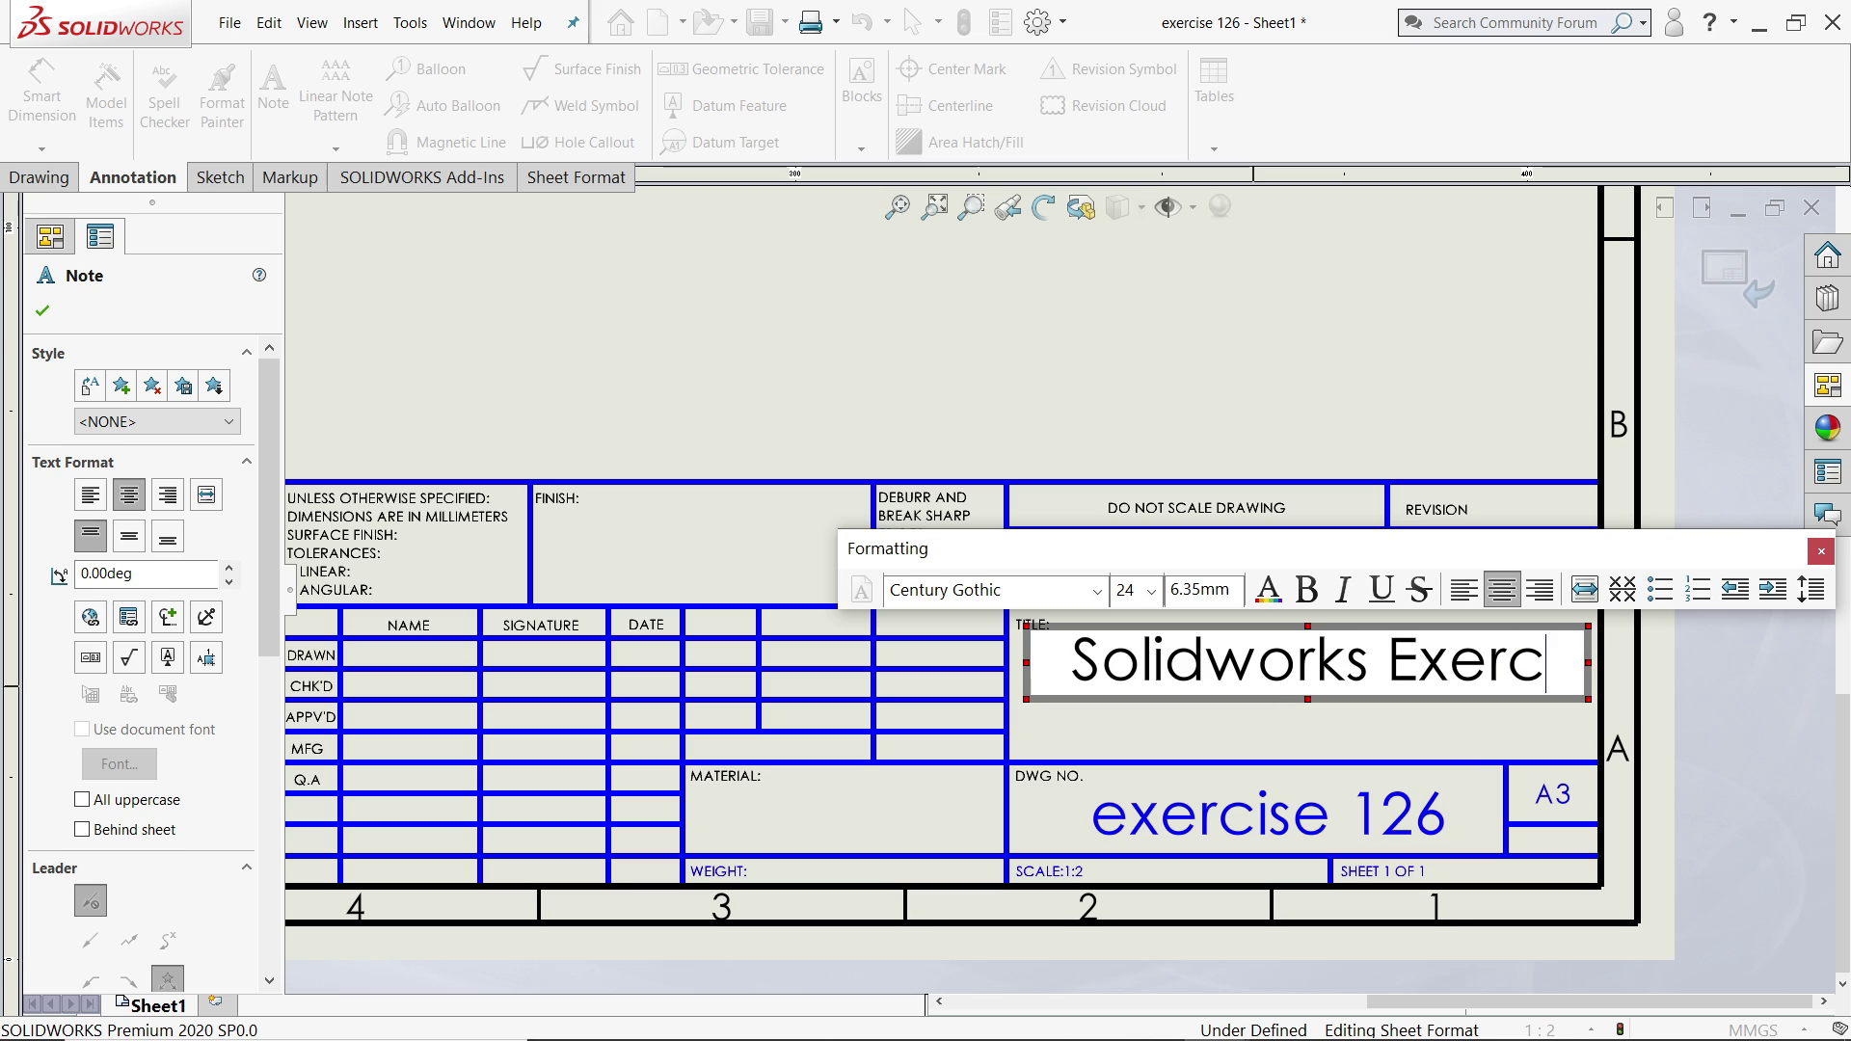
pyautogui.write('ise 126')
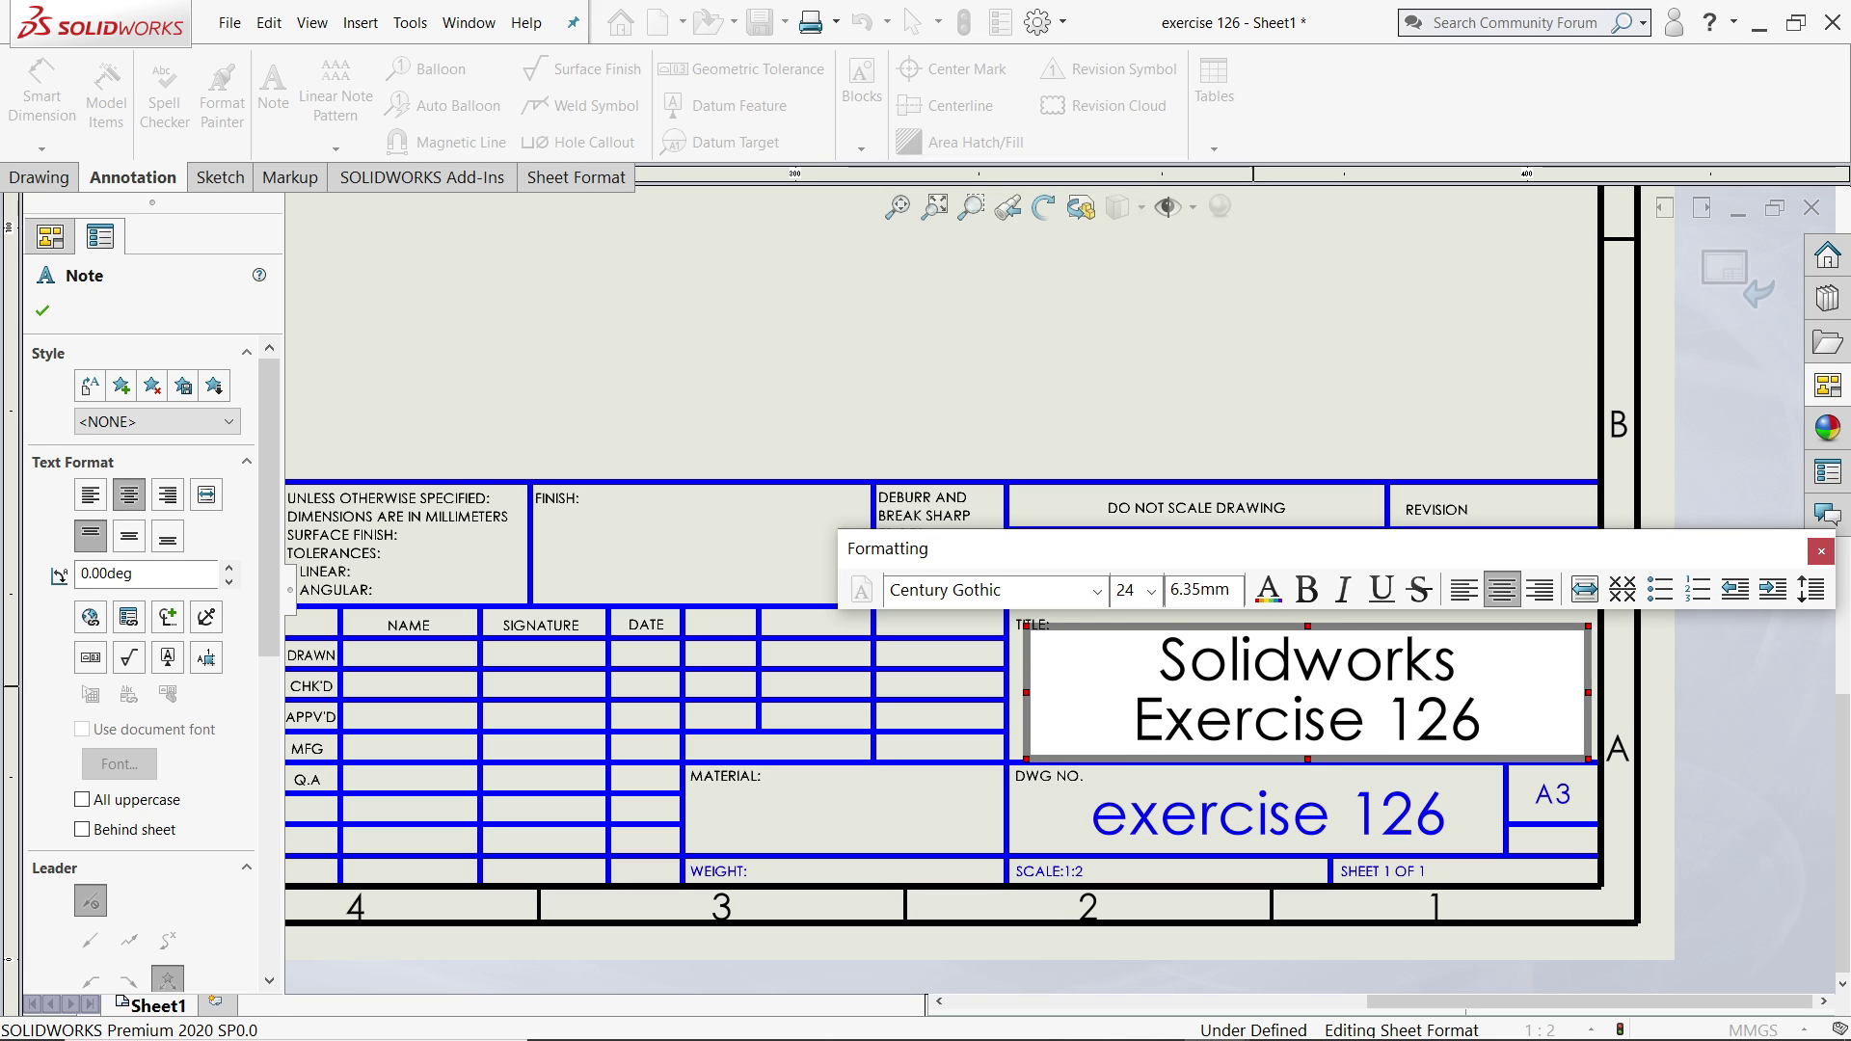
# Format the title text as bold, red, 24-point.
pyautogui.tripleClick(1290, 662)
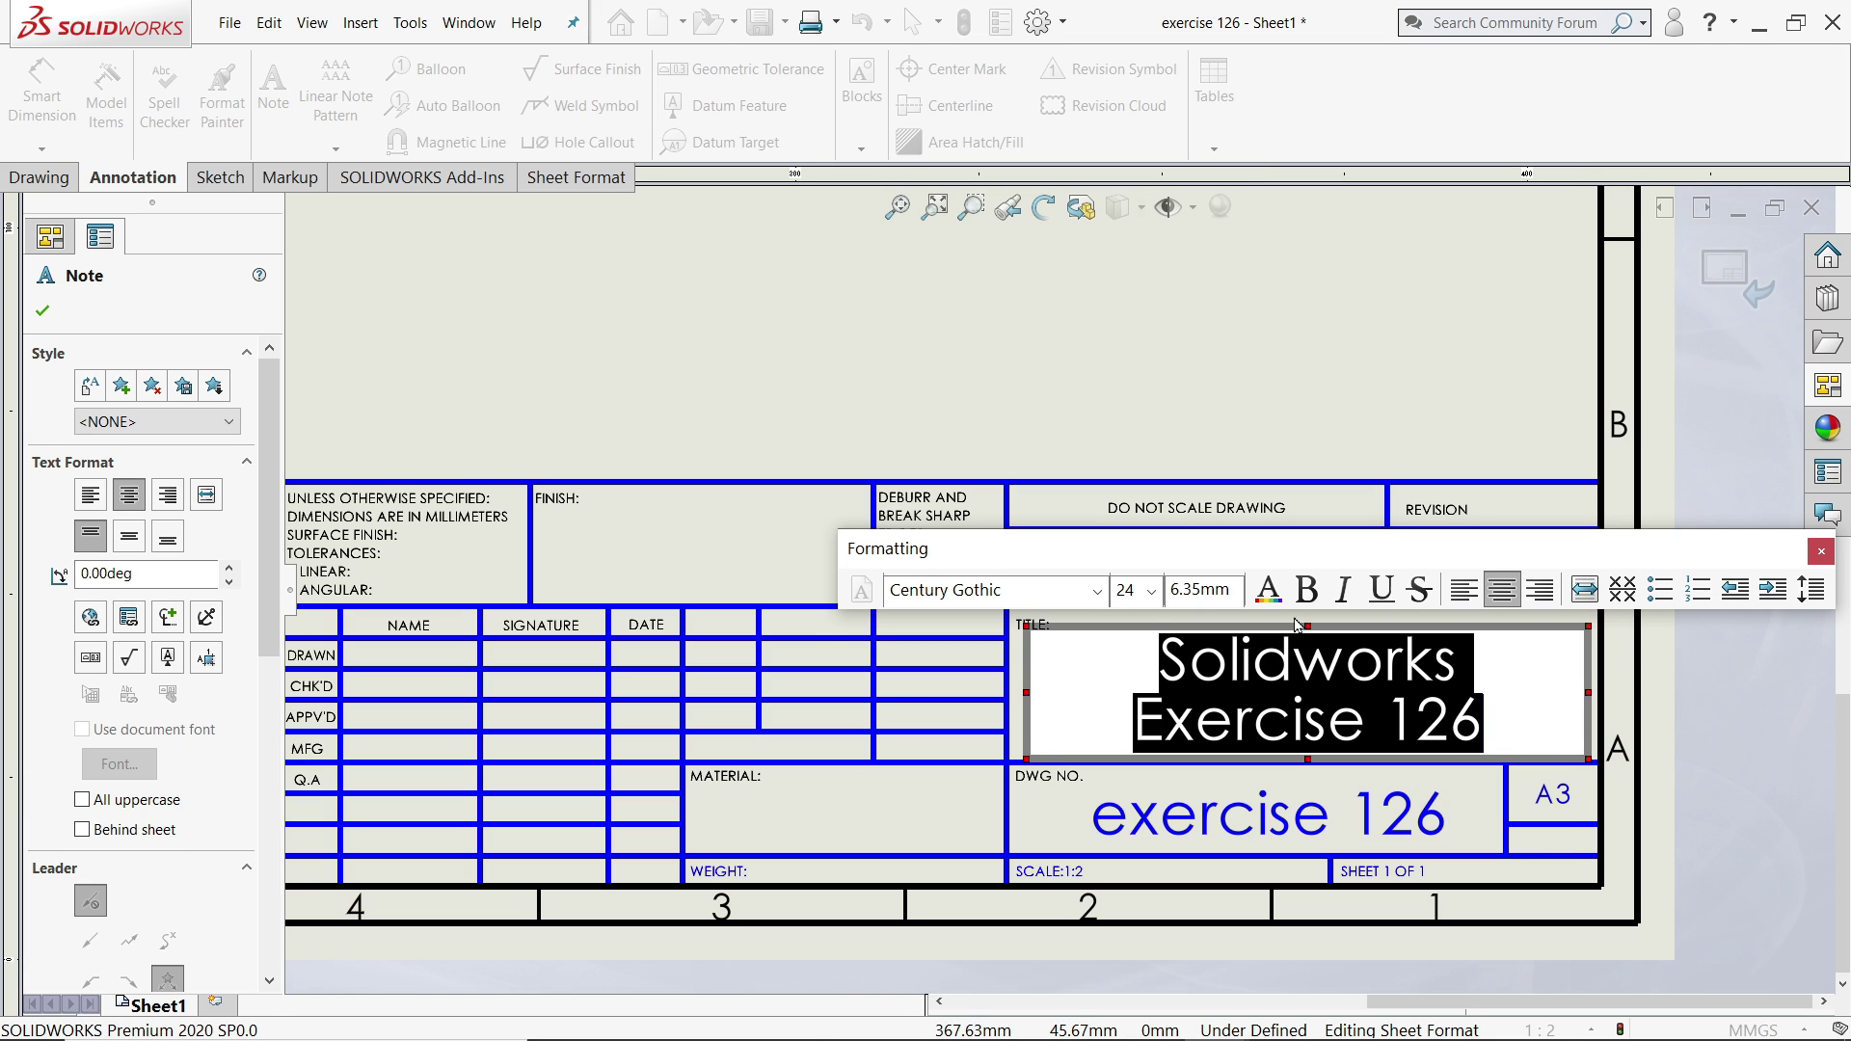
pyautogui.click(1307, 588)
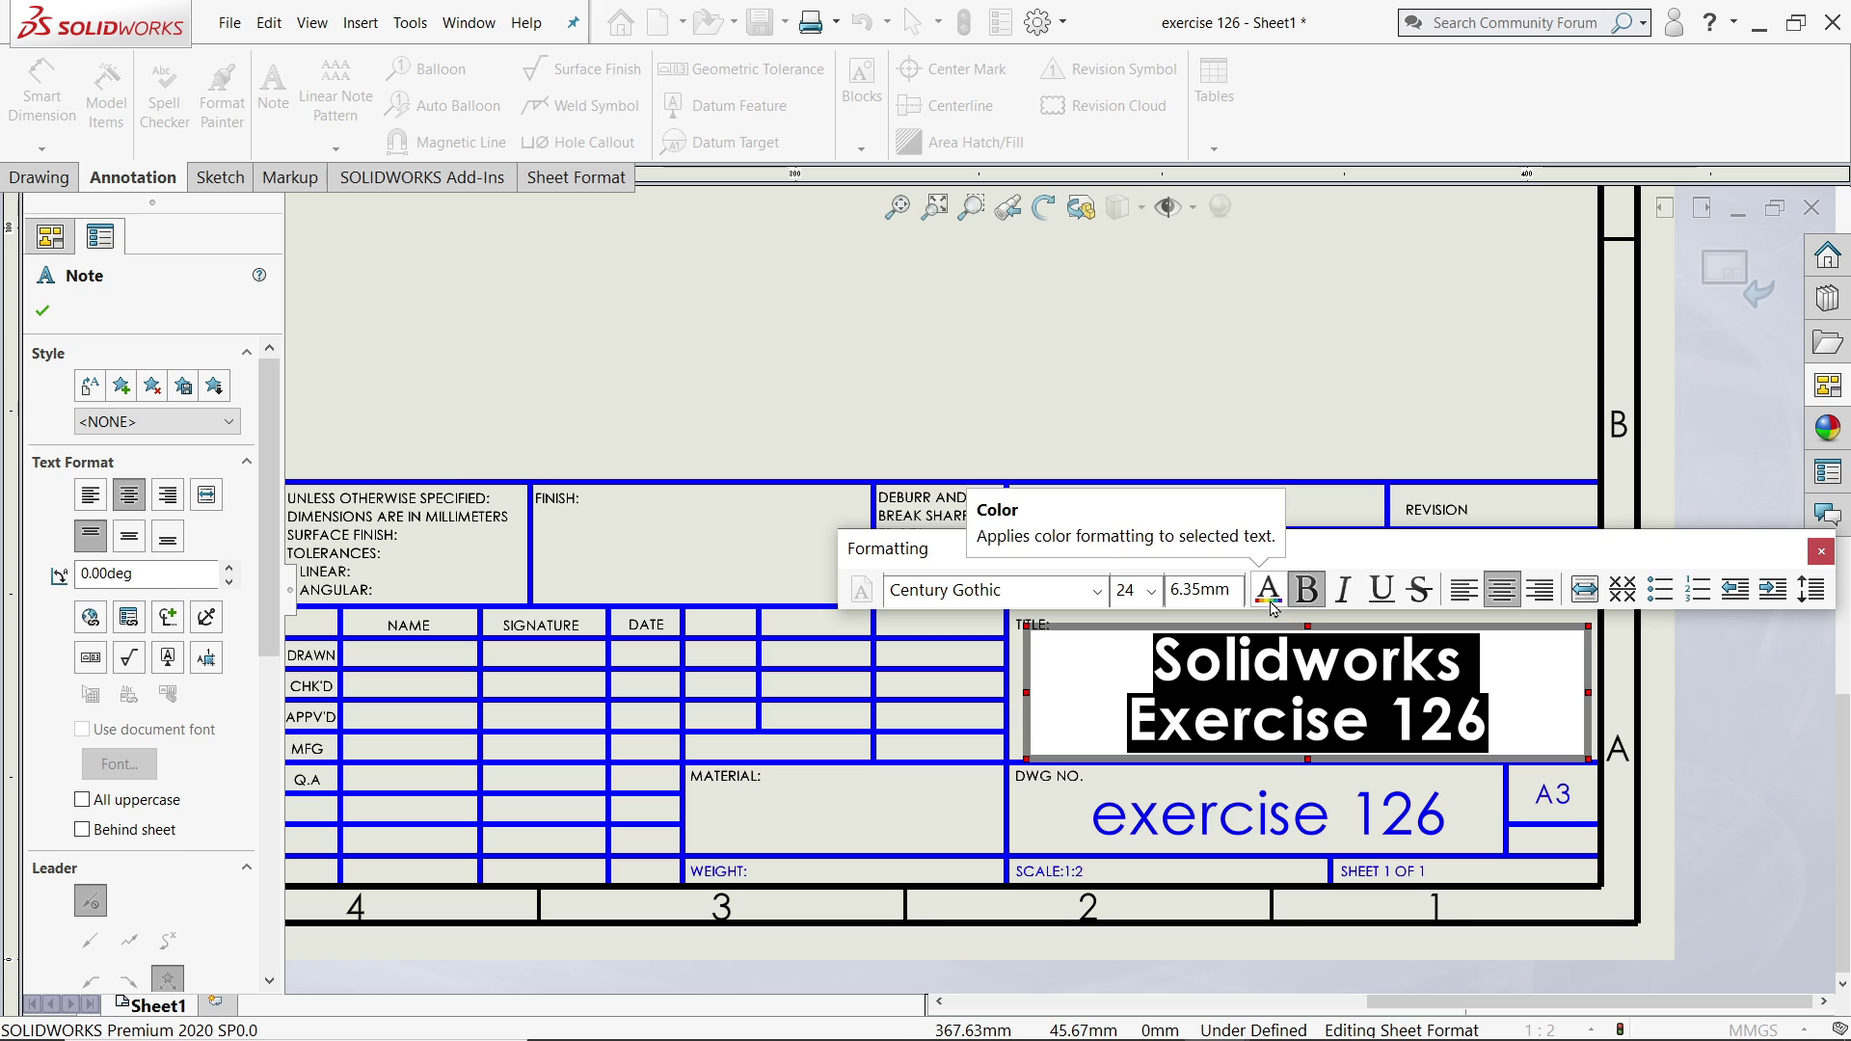
pyautogui.click(1268, 590)
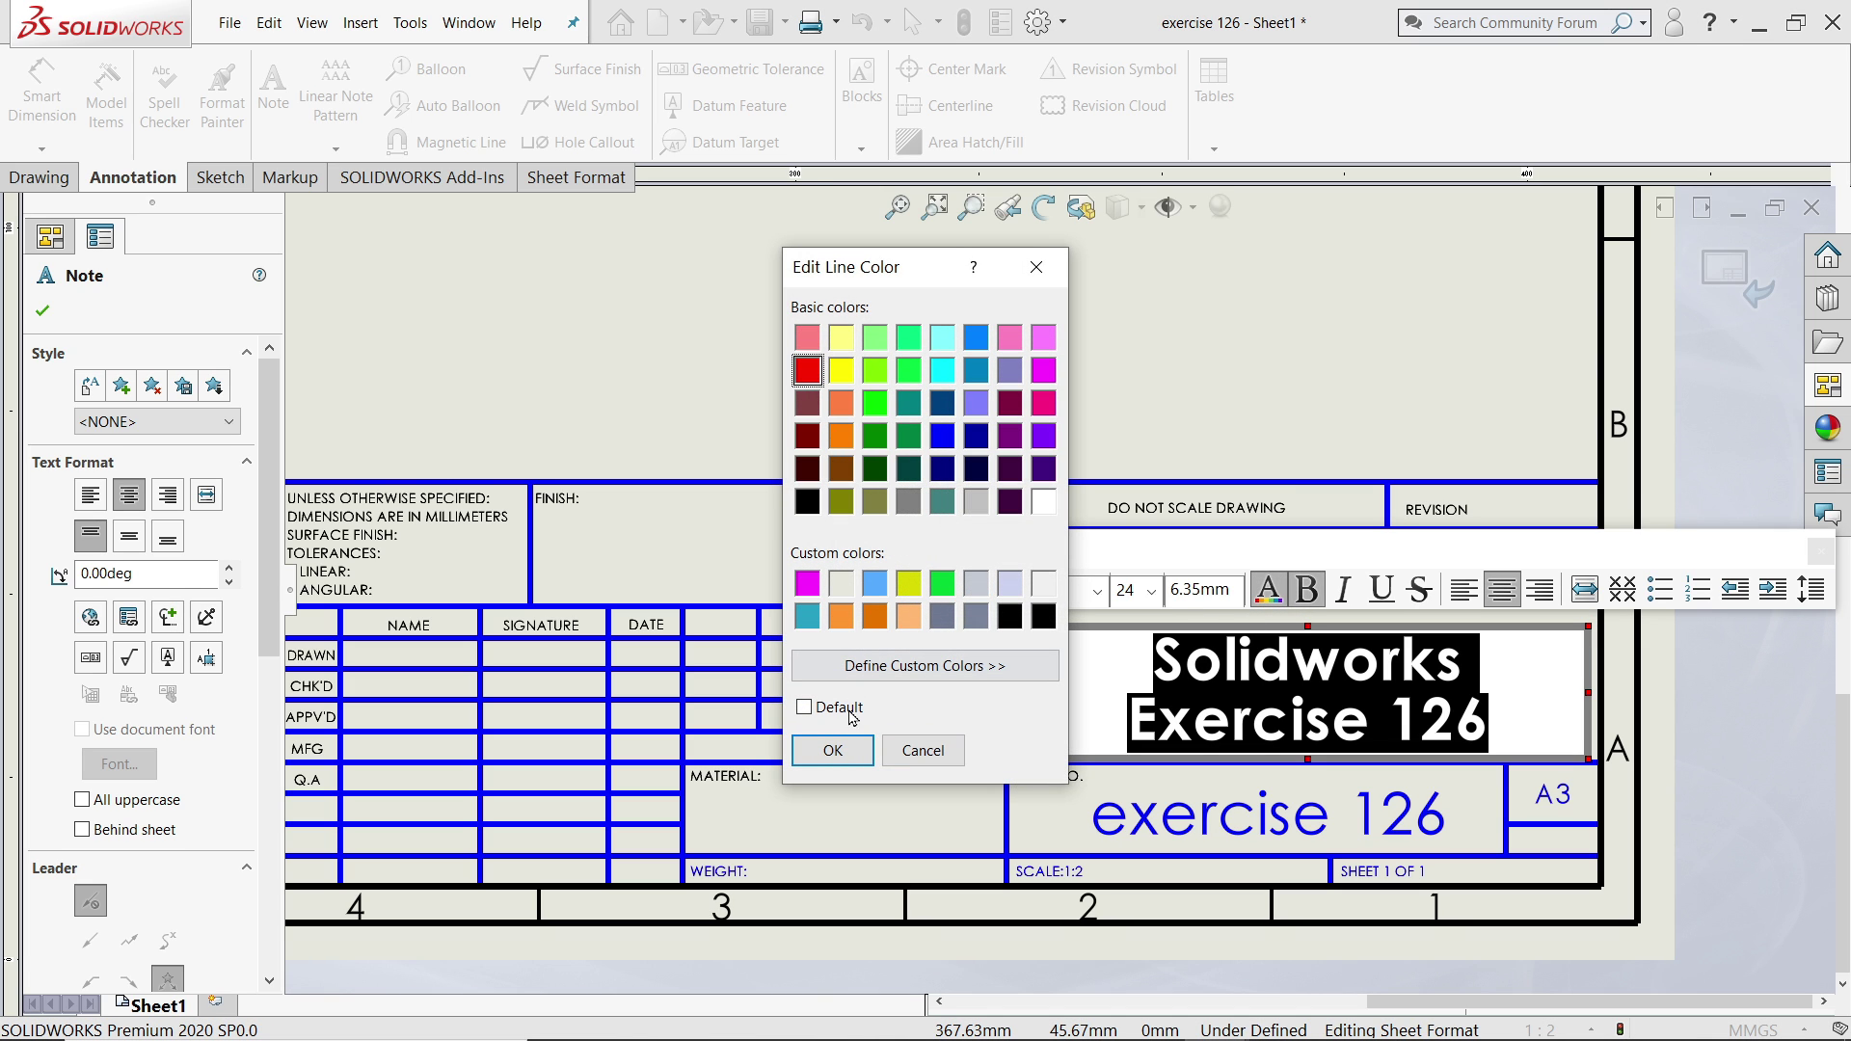
pyautogui.click(854, 749)
pyautogui.click(1152, 592)
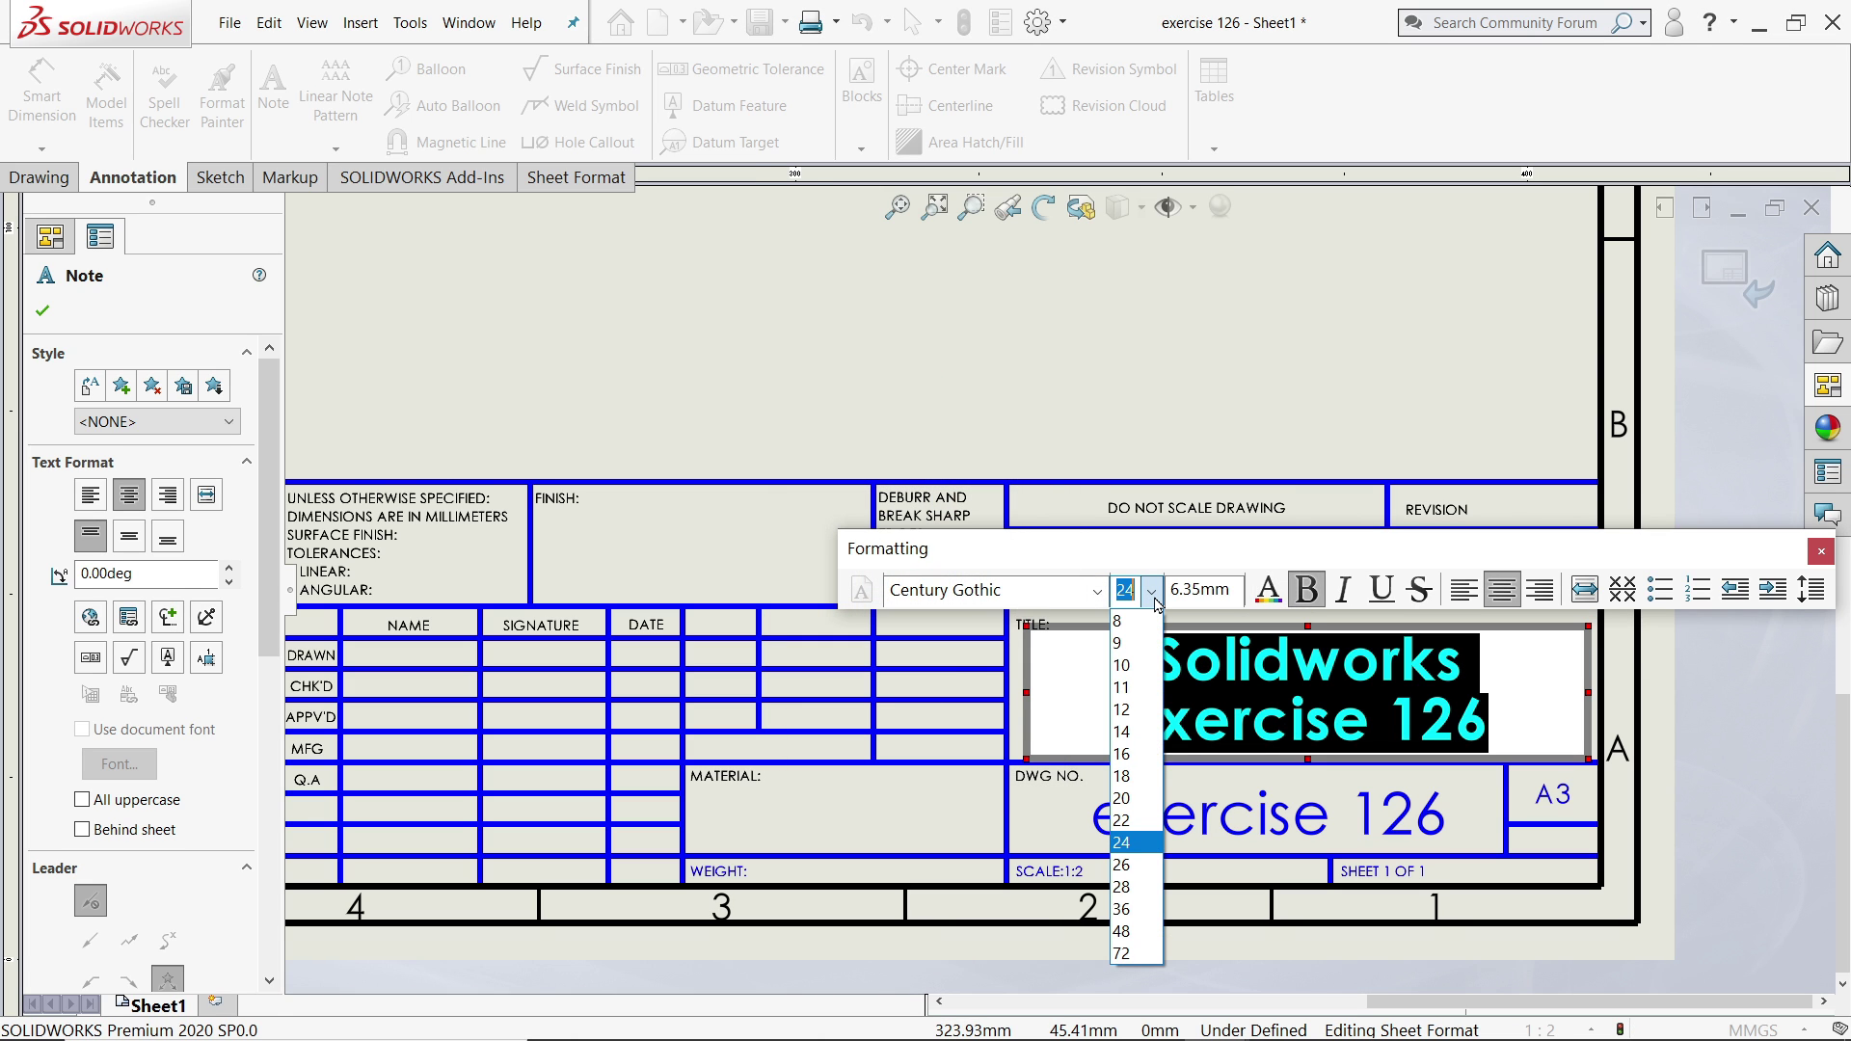
pyautogui.click(1152, 592)
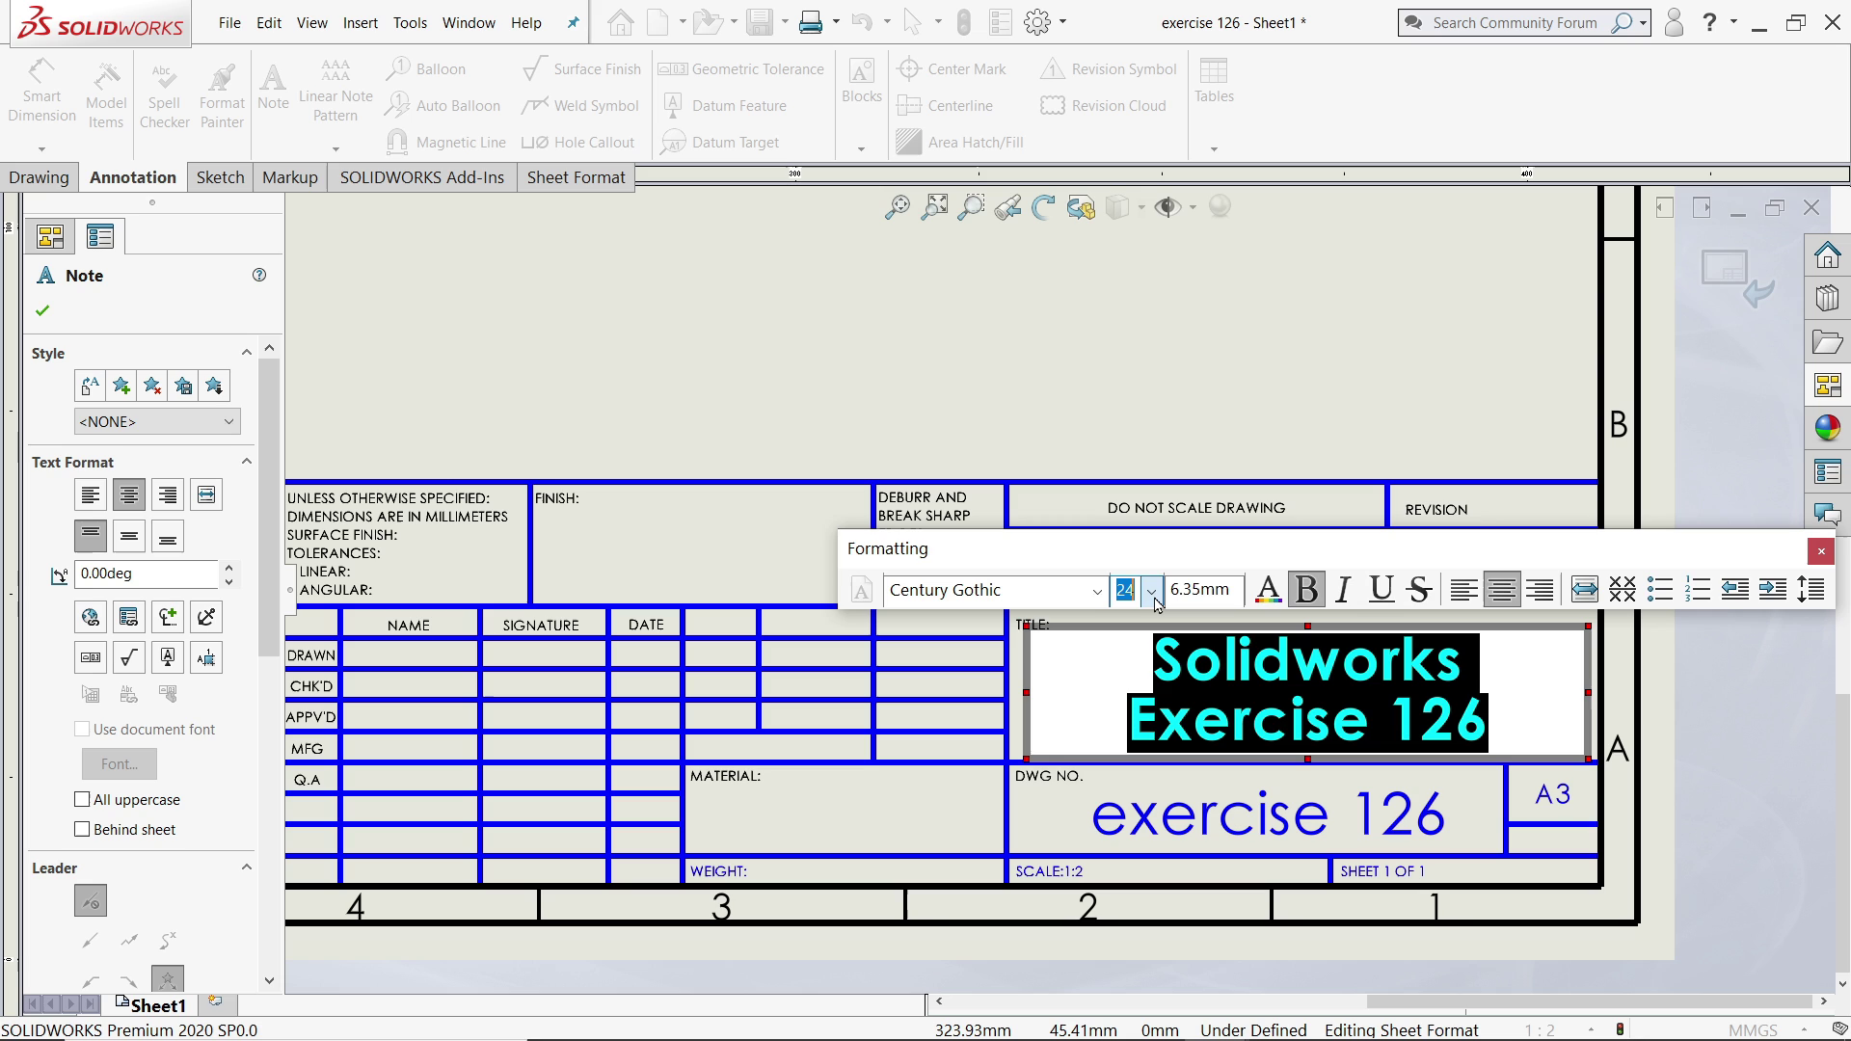
# Add a bold blue 20-point 'CAD CAM TUTORIAL' note in the cell above TITLE and center it.
pyautogui.click(43, 310)
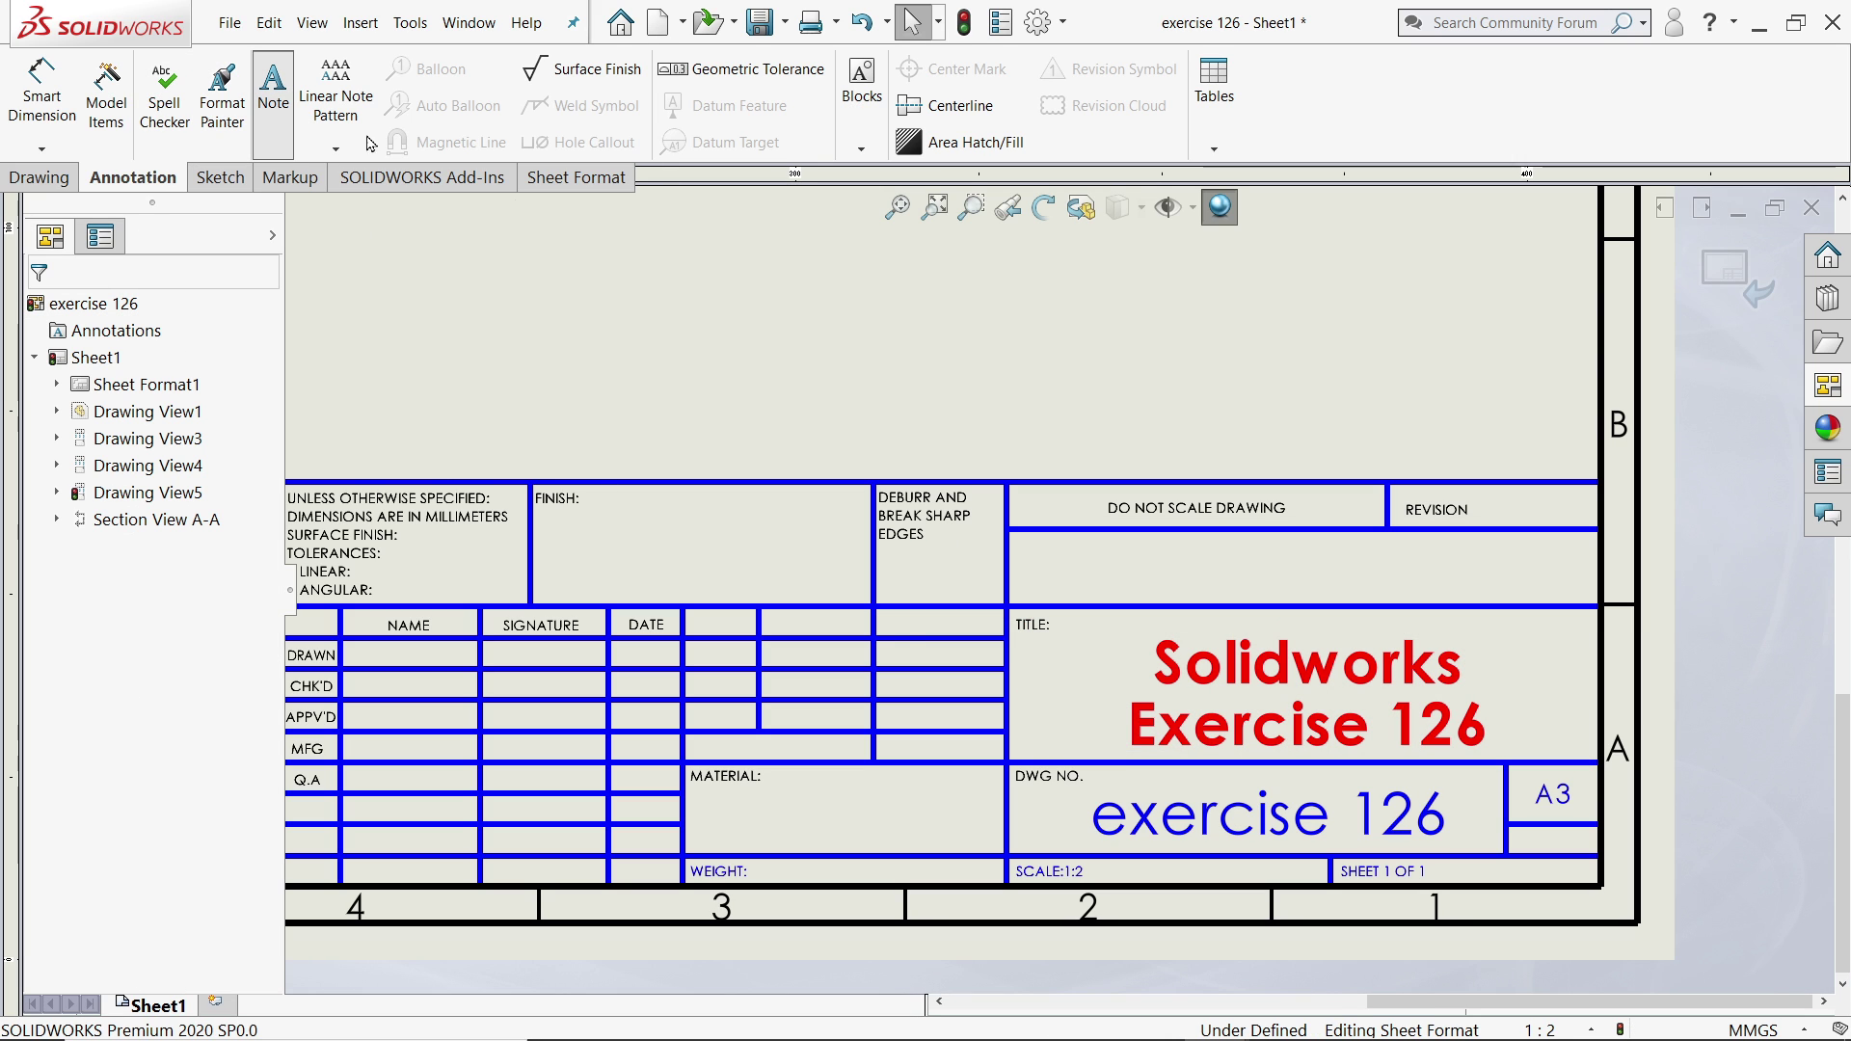
pyautogui.moveTo(1036, 533); pyautogui.dragTo(1577, 609)
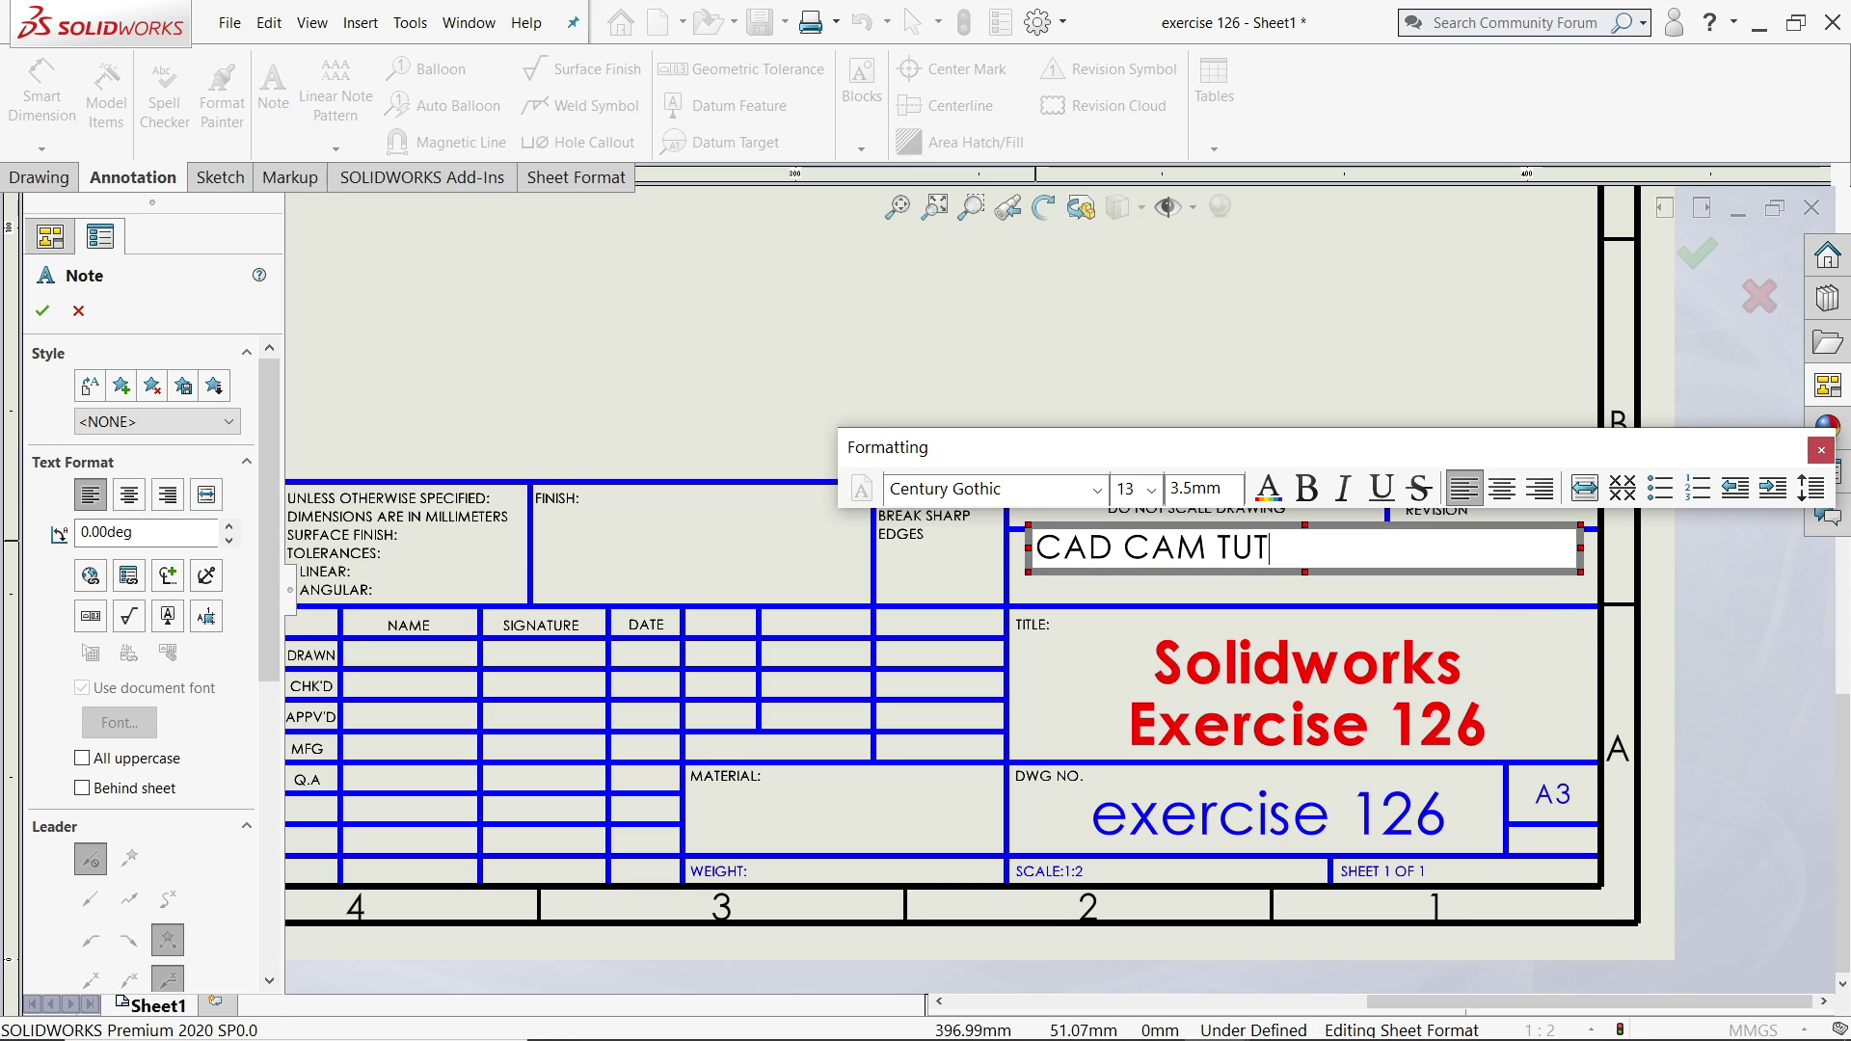
pyautogui.write('CAD CAM TUTORIAL')
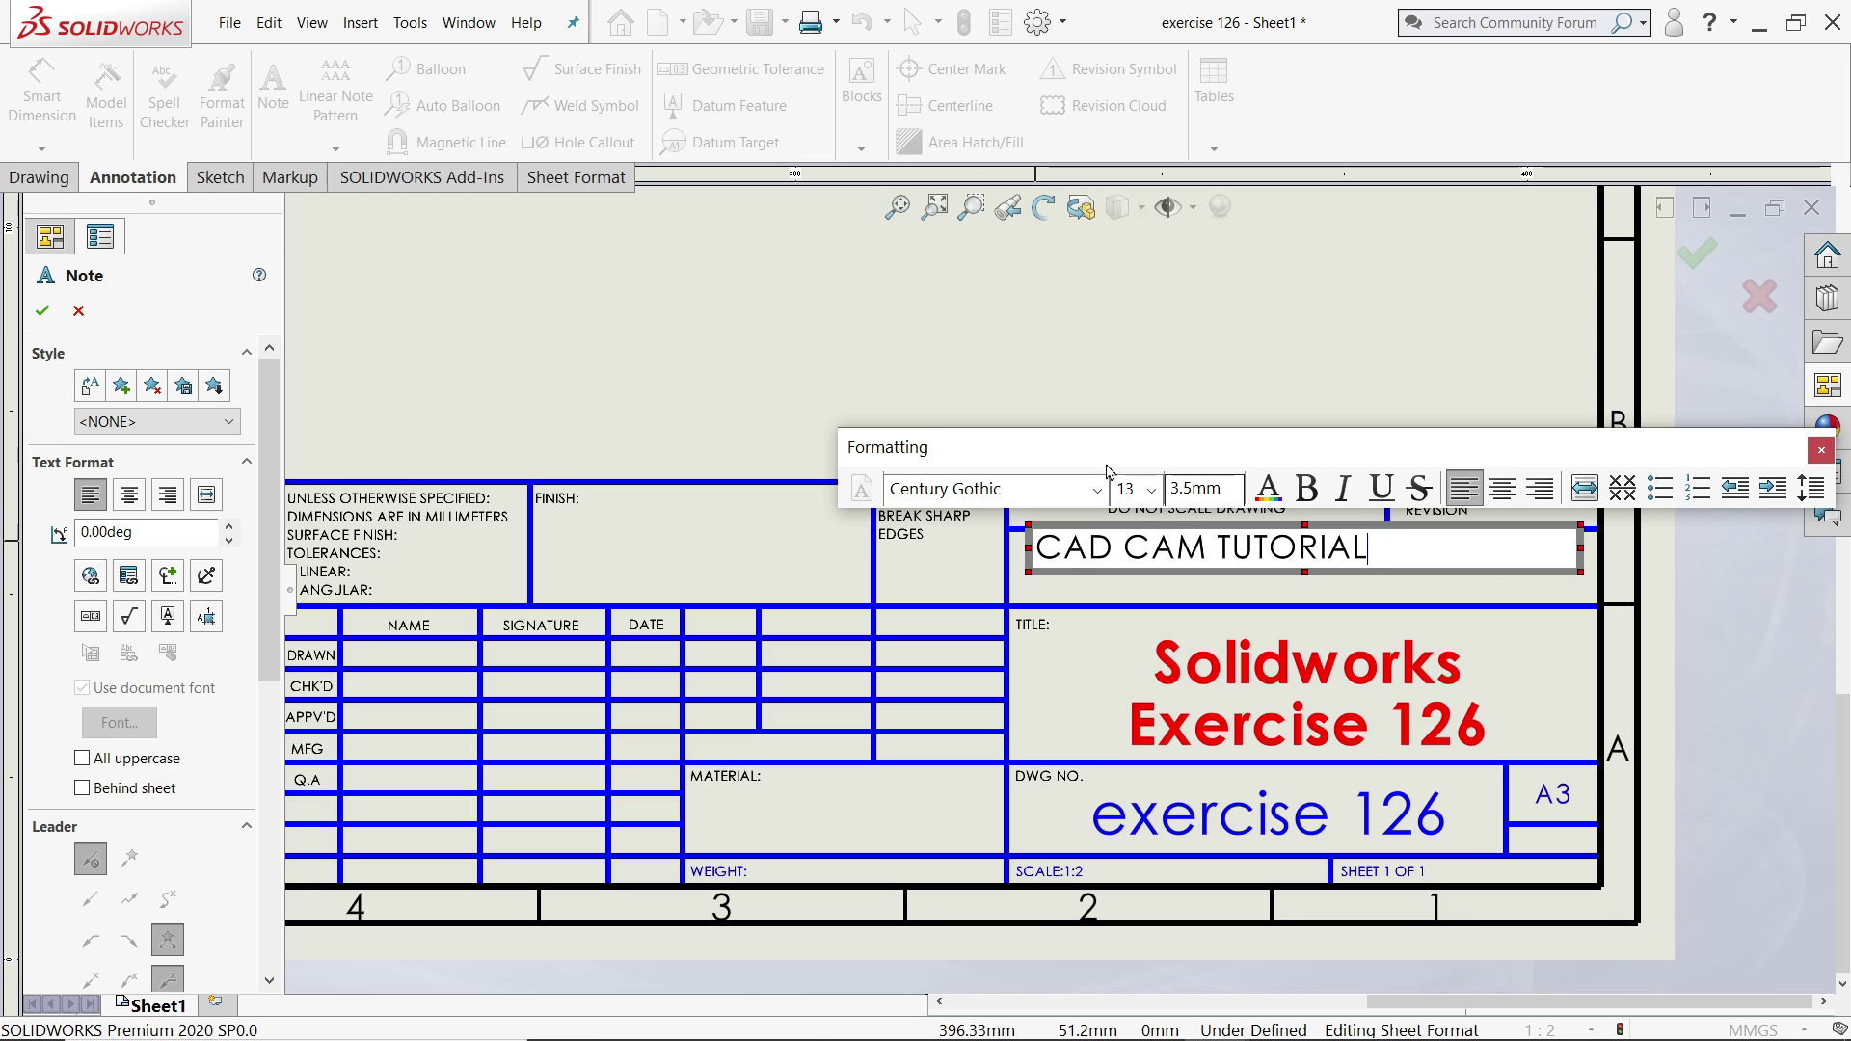
pyautogui.moveTo(1364, 551); pyautogui.dragTo(969, 556)
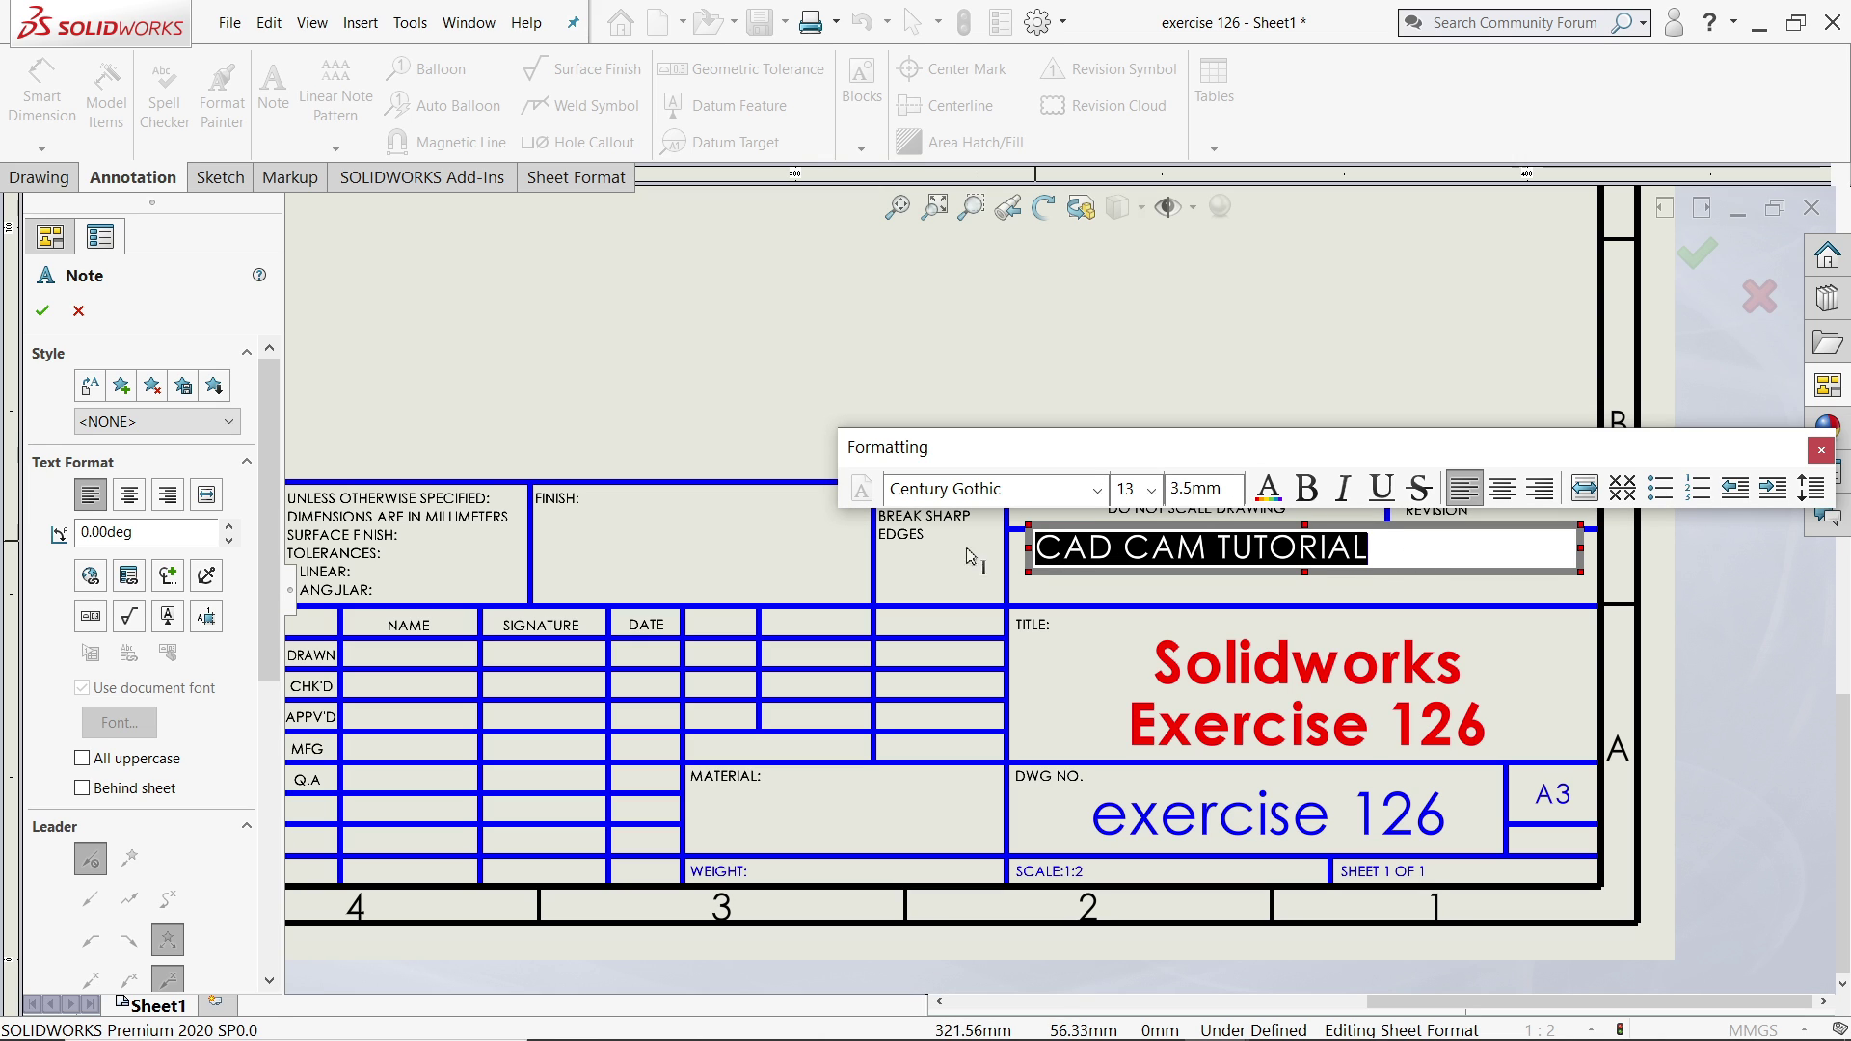
pyautogui.click(1308, 490)
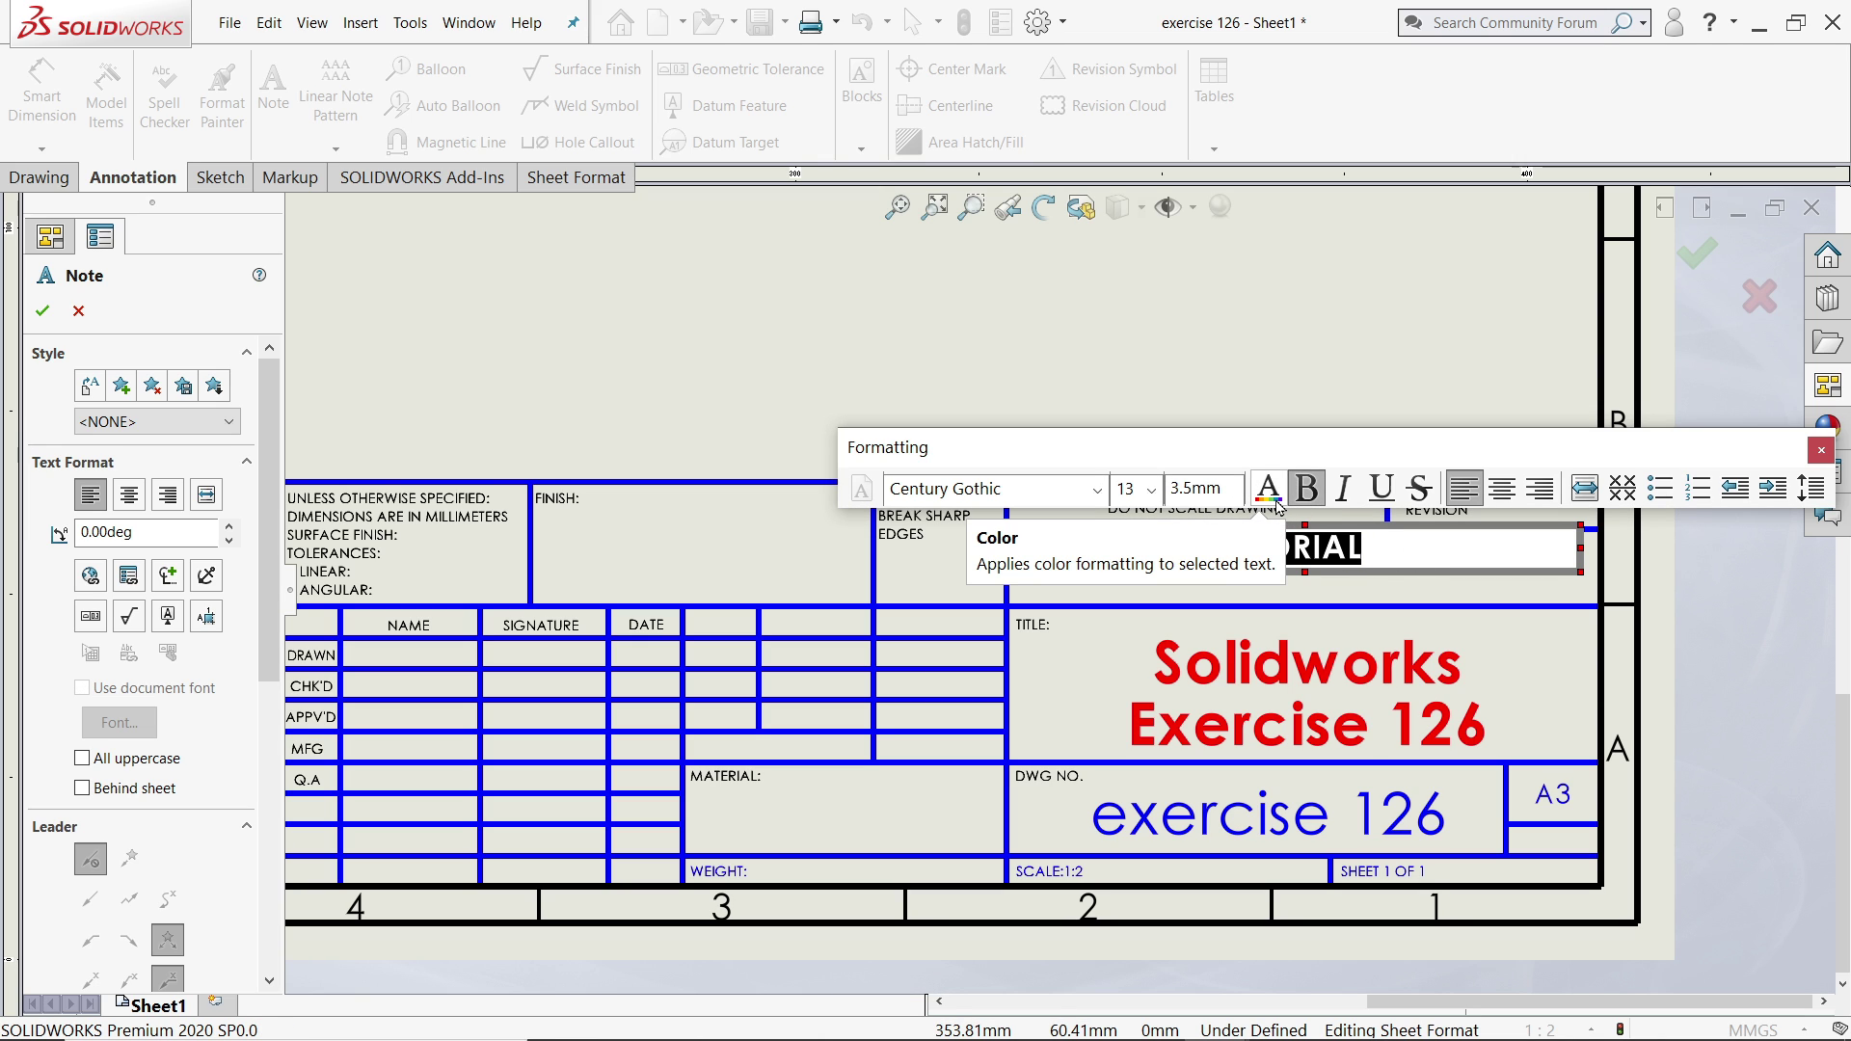
pyautogui.click(1272, 500)
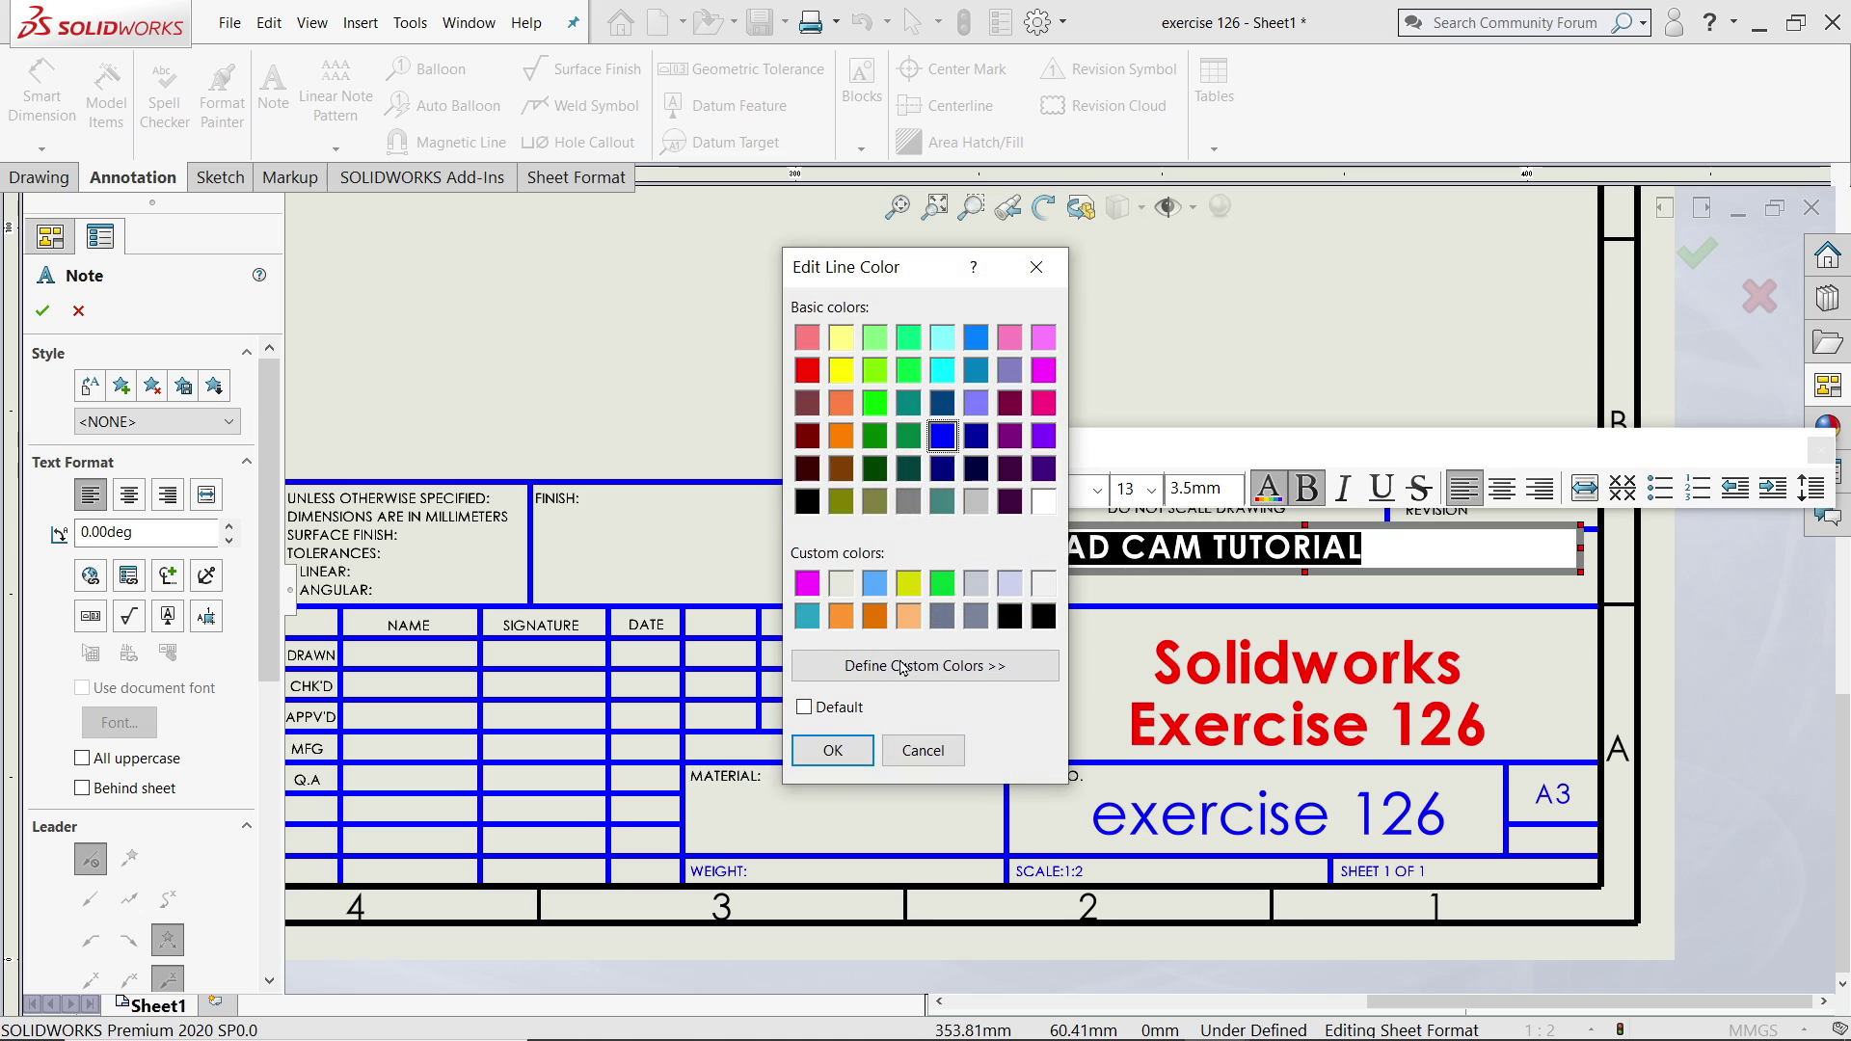
pyautogui.click(833, 752)
pyautogui.click(1152, 491)
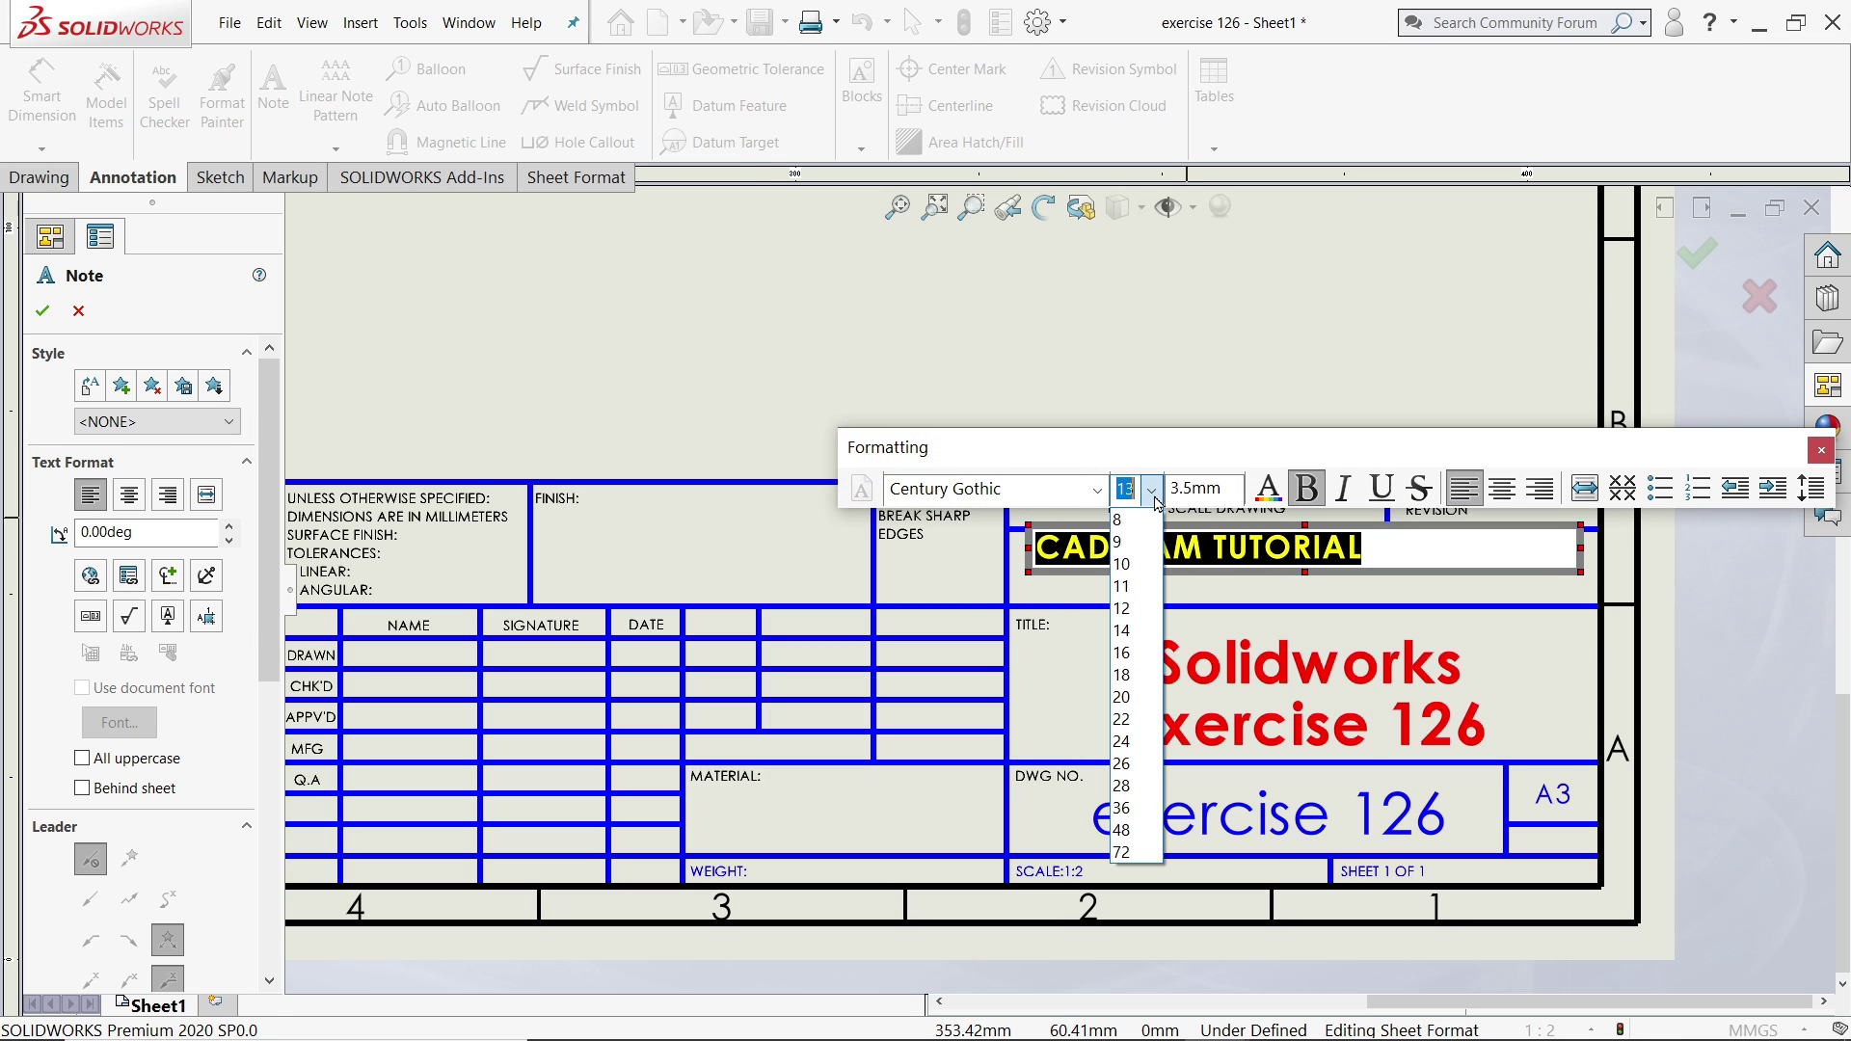
pyautogui.click(1142, 698)
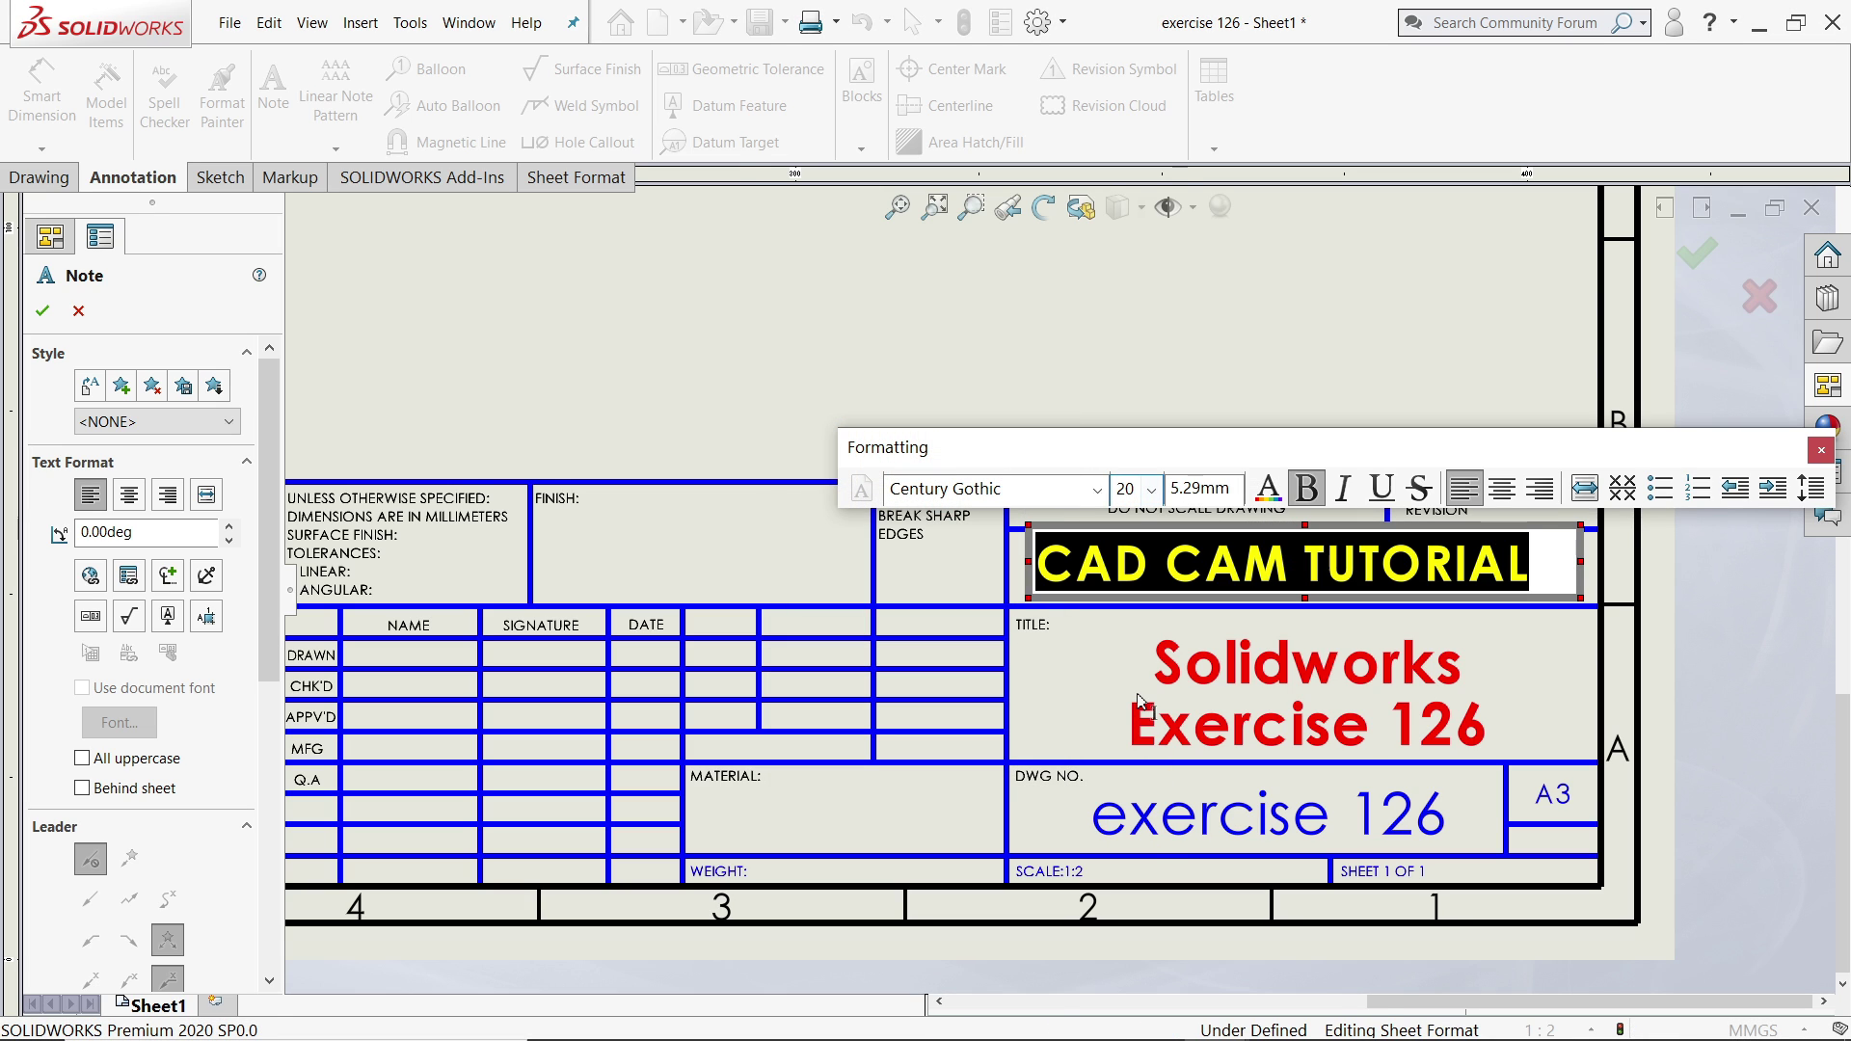
pyautogui.click(1159, 617)
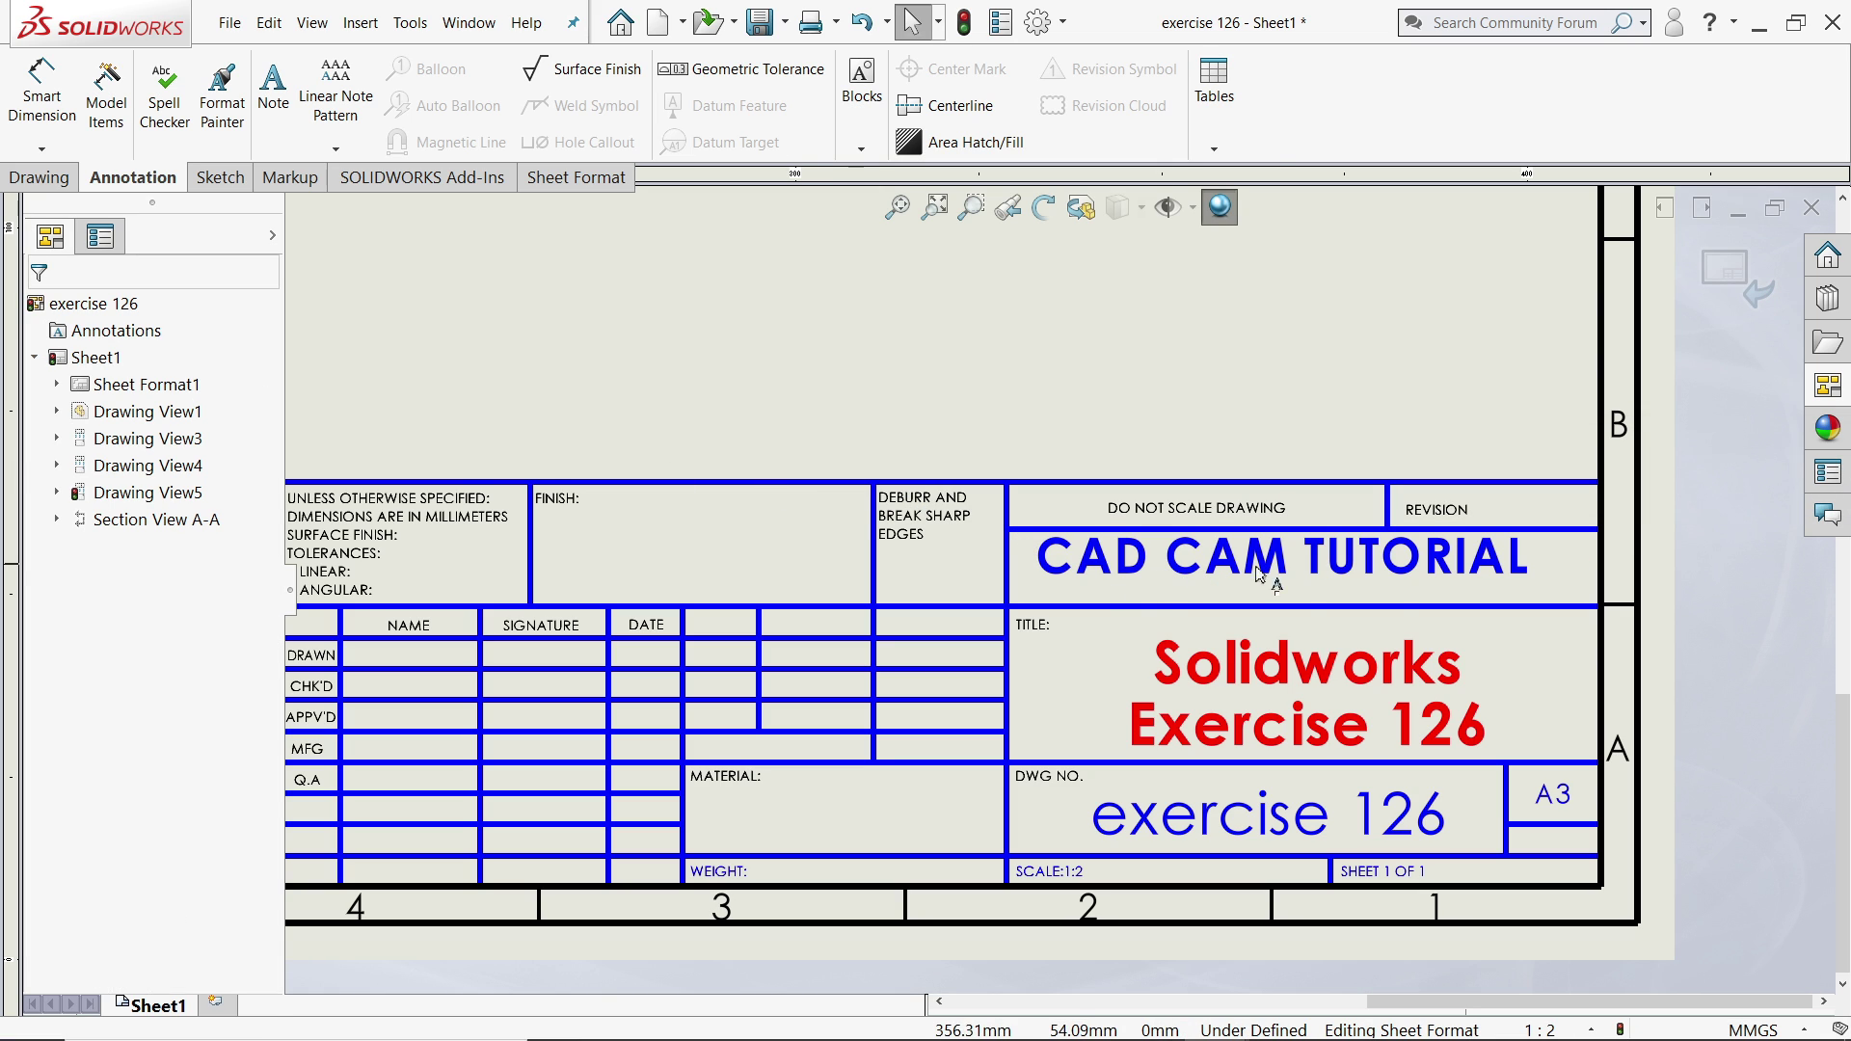
pyautogui.moveTo(1259, 576); pyautogui.dragTo(1316, 579)
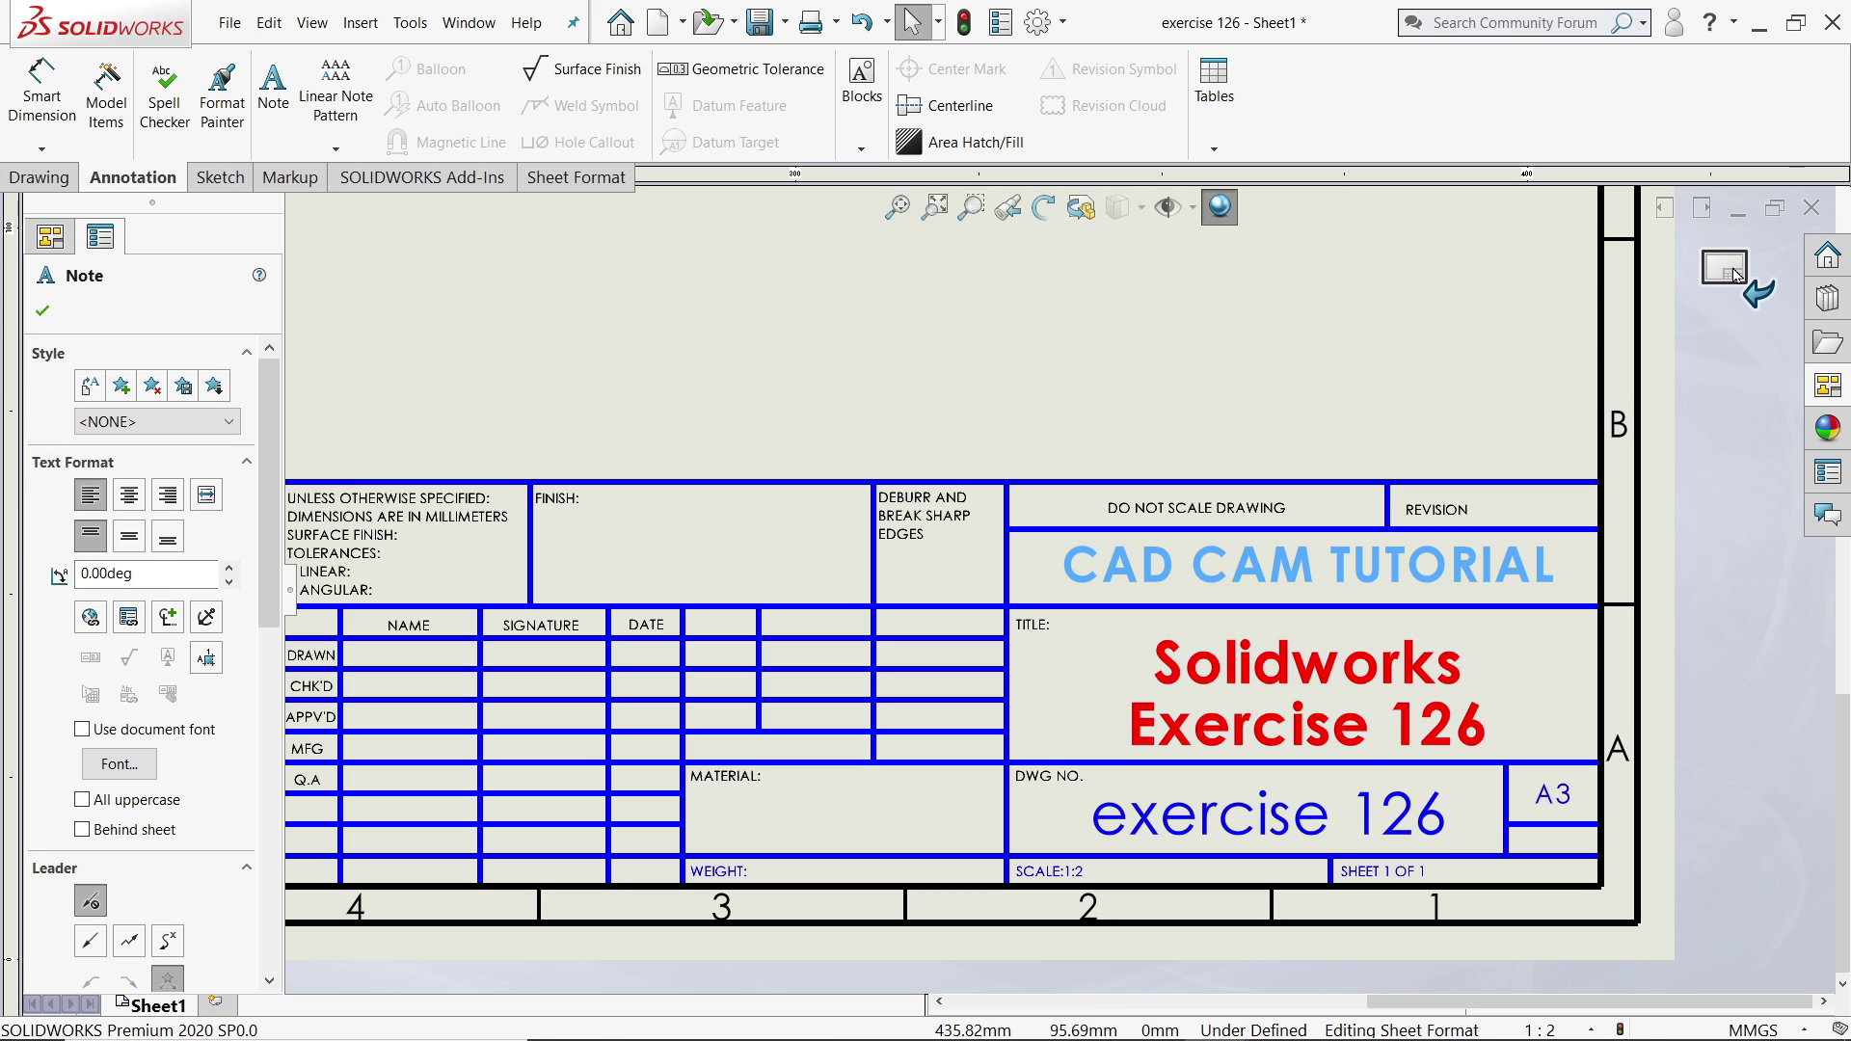
# Exit sheet-format editing and zoom back to the views.
pyautogui.click(1735, 275)
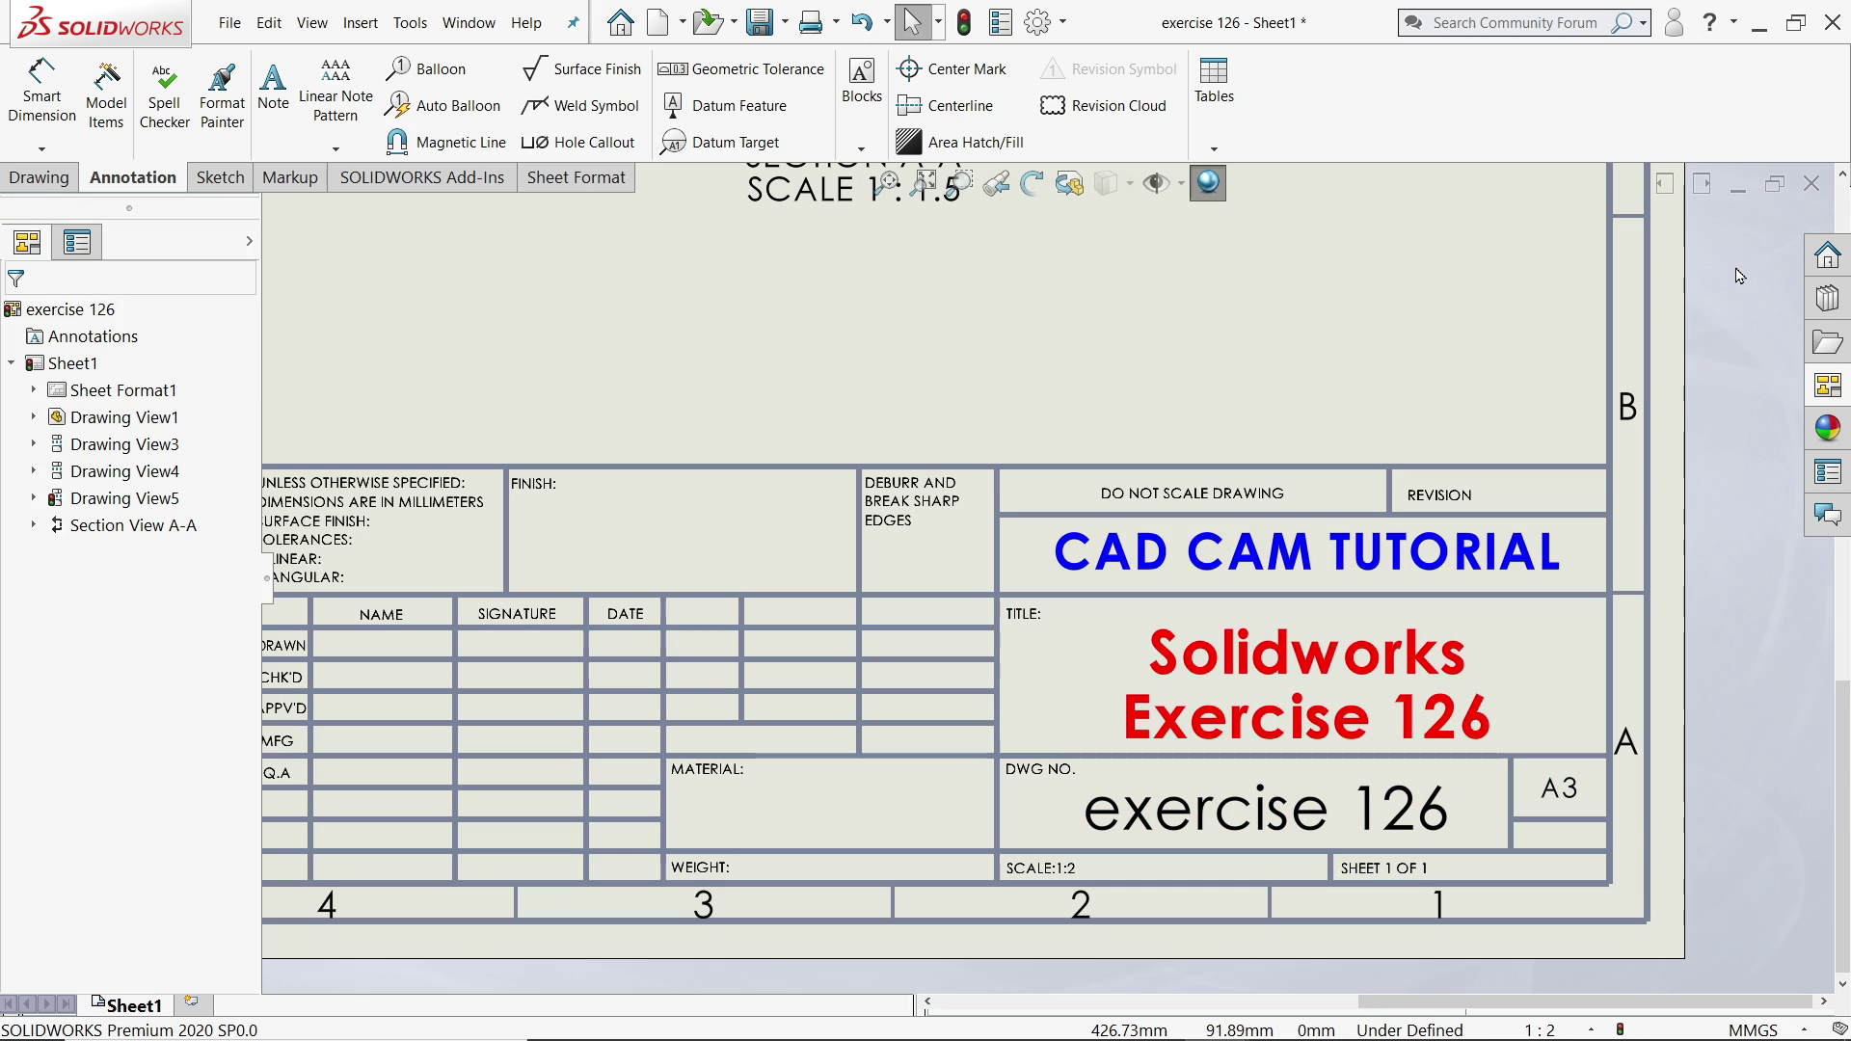
pyautogui.scroll(3, 1221, 632)
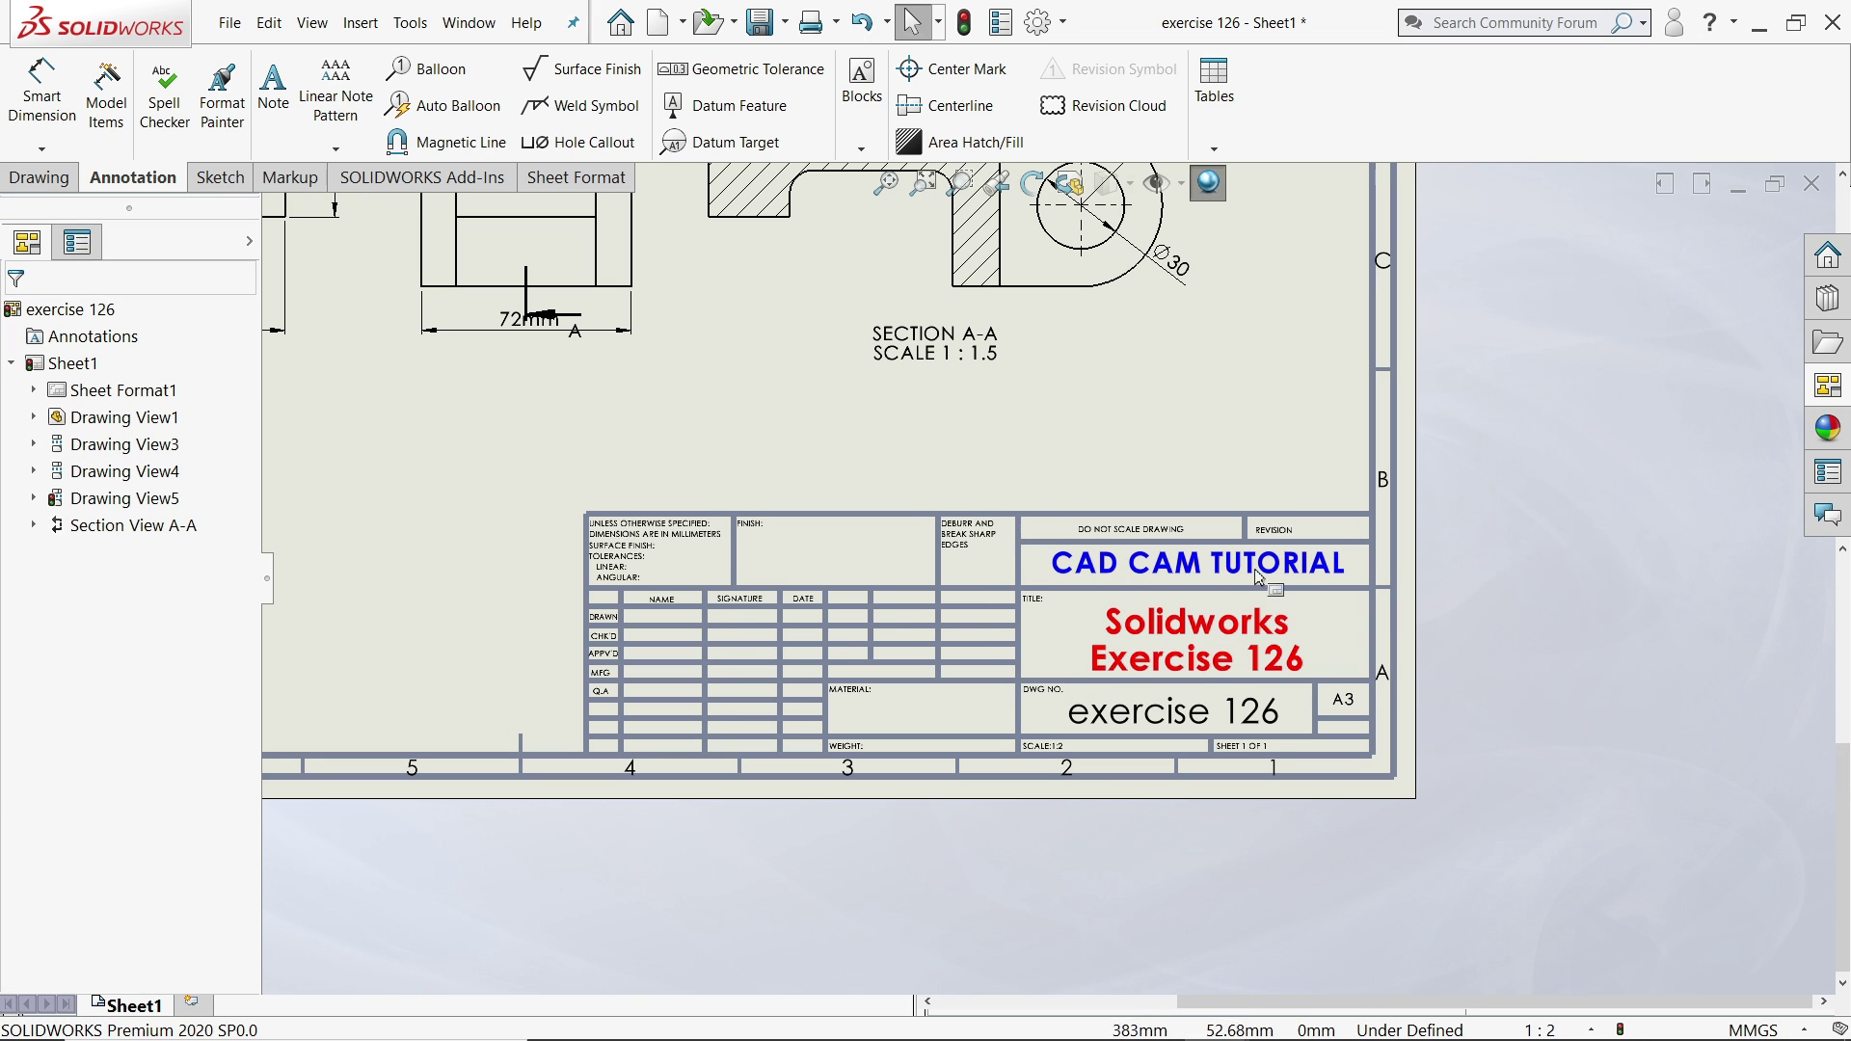
pyautogui.scroll(3, 1258, 576)
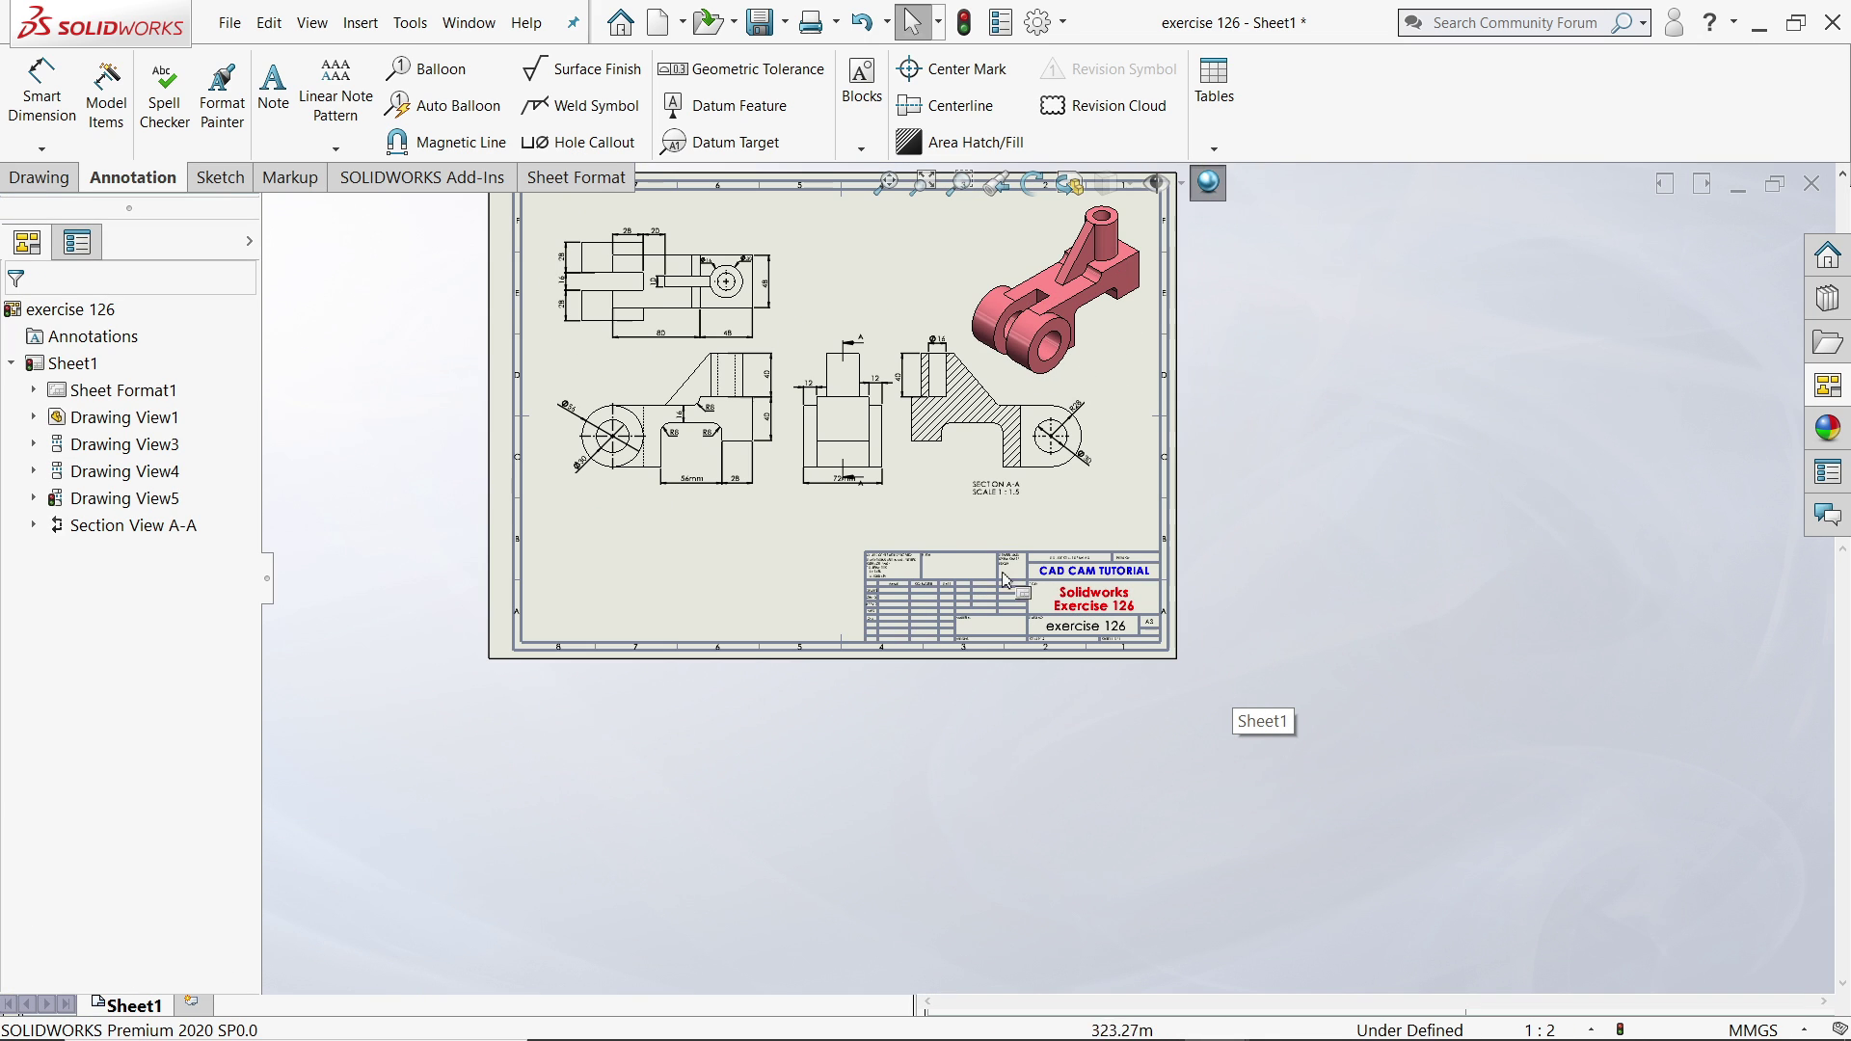
pyautogui.scroll(-5, 694, 501)
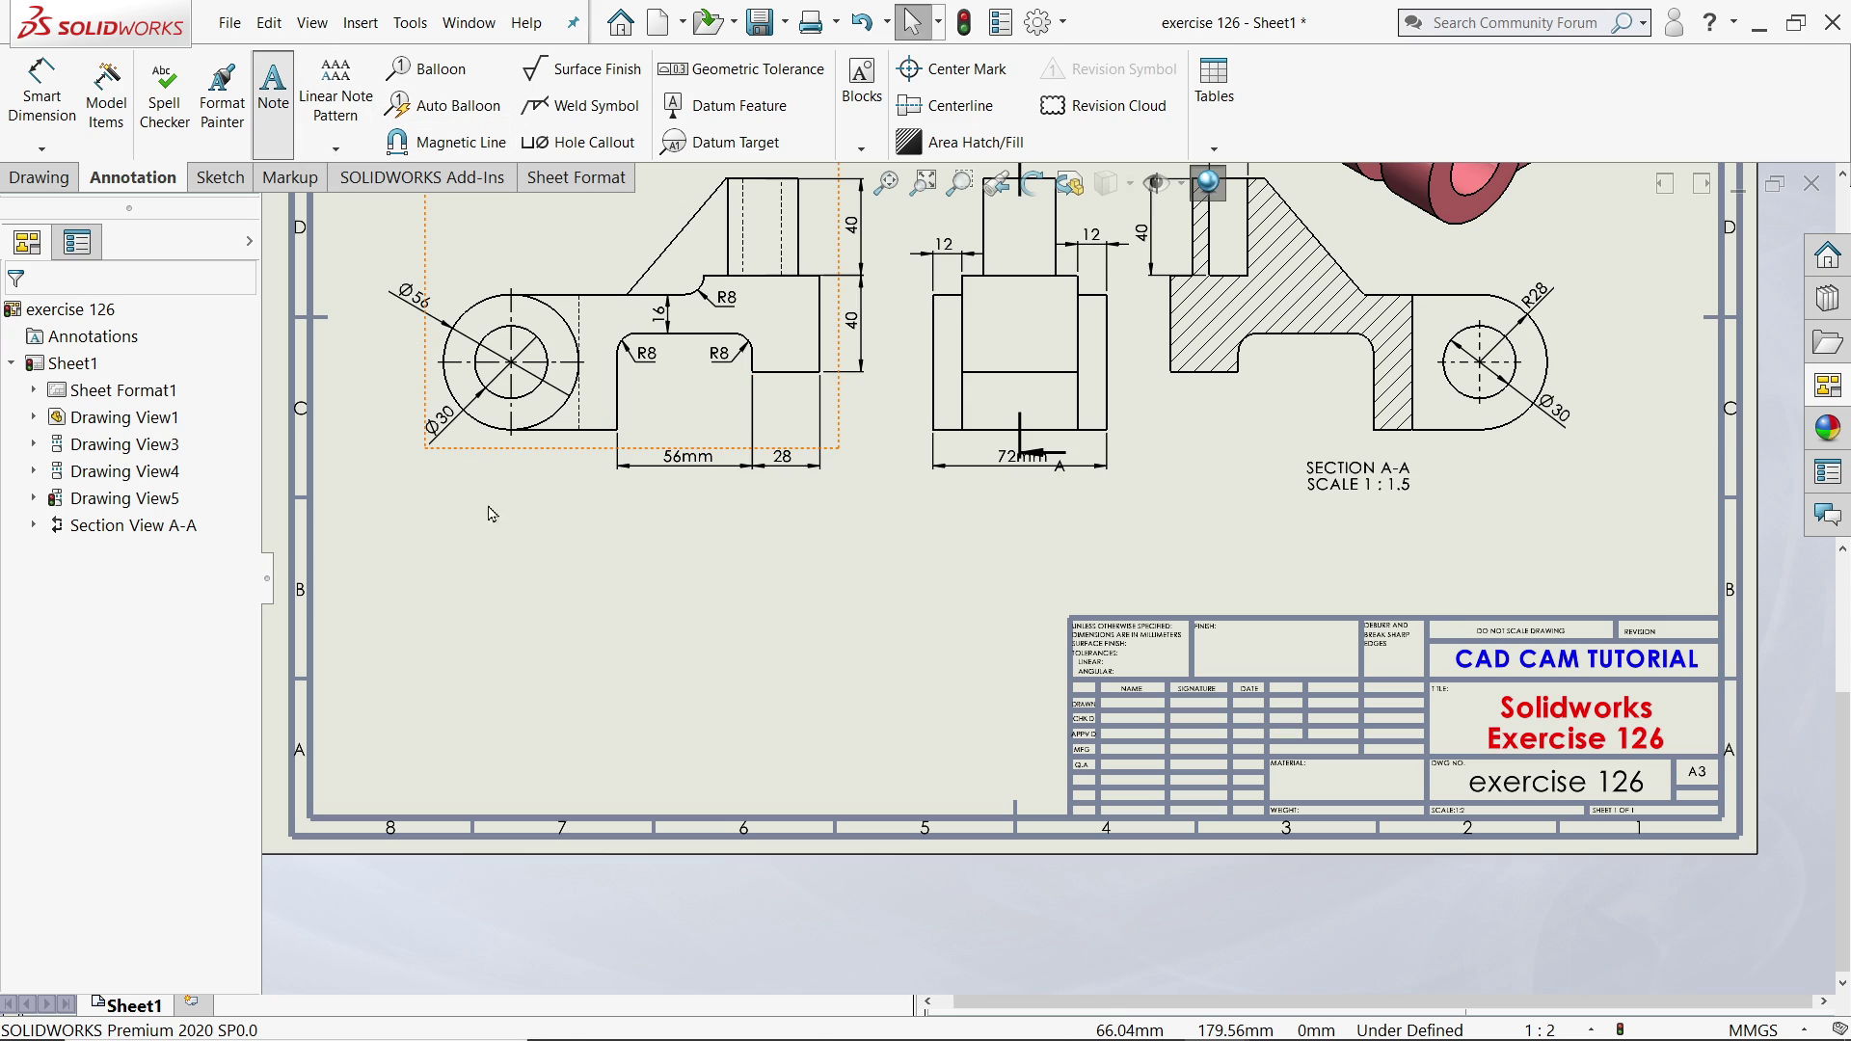
# Add a size-20 note 'NOTE: 1.All Dimensions in MM. 2.For Educational Purpose.' below the views.
pyautogui.moveTo(952, 751); pyautogui.dragTo(947, 748)
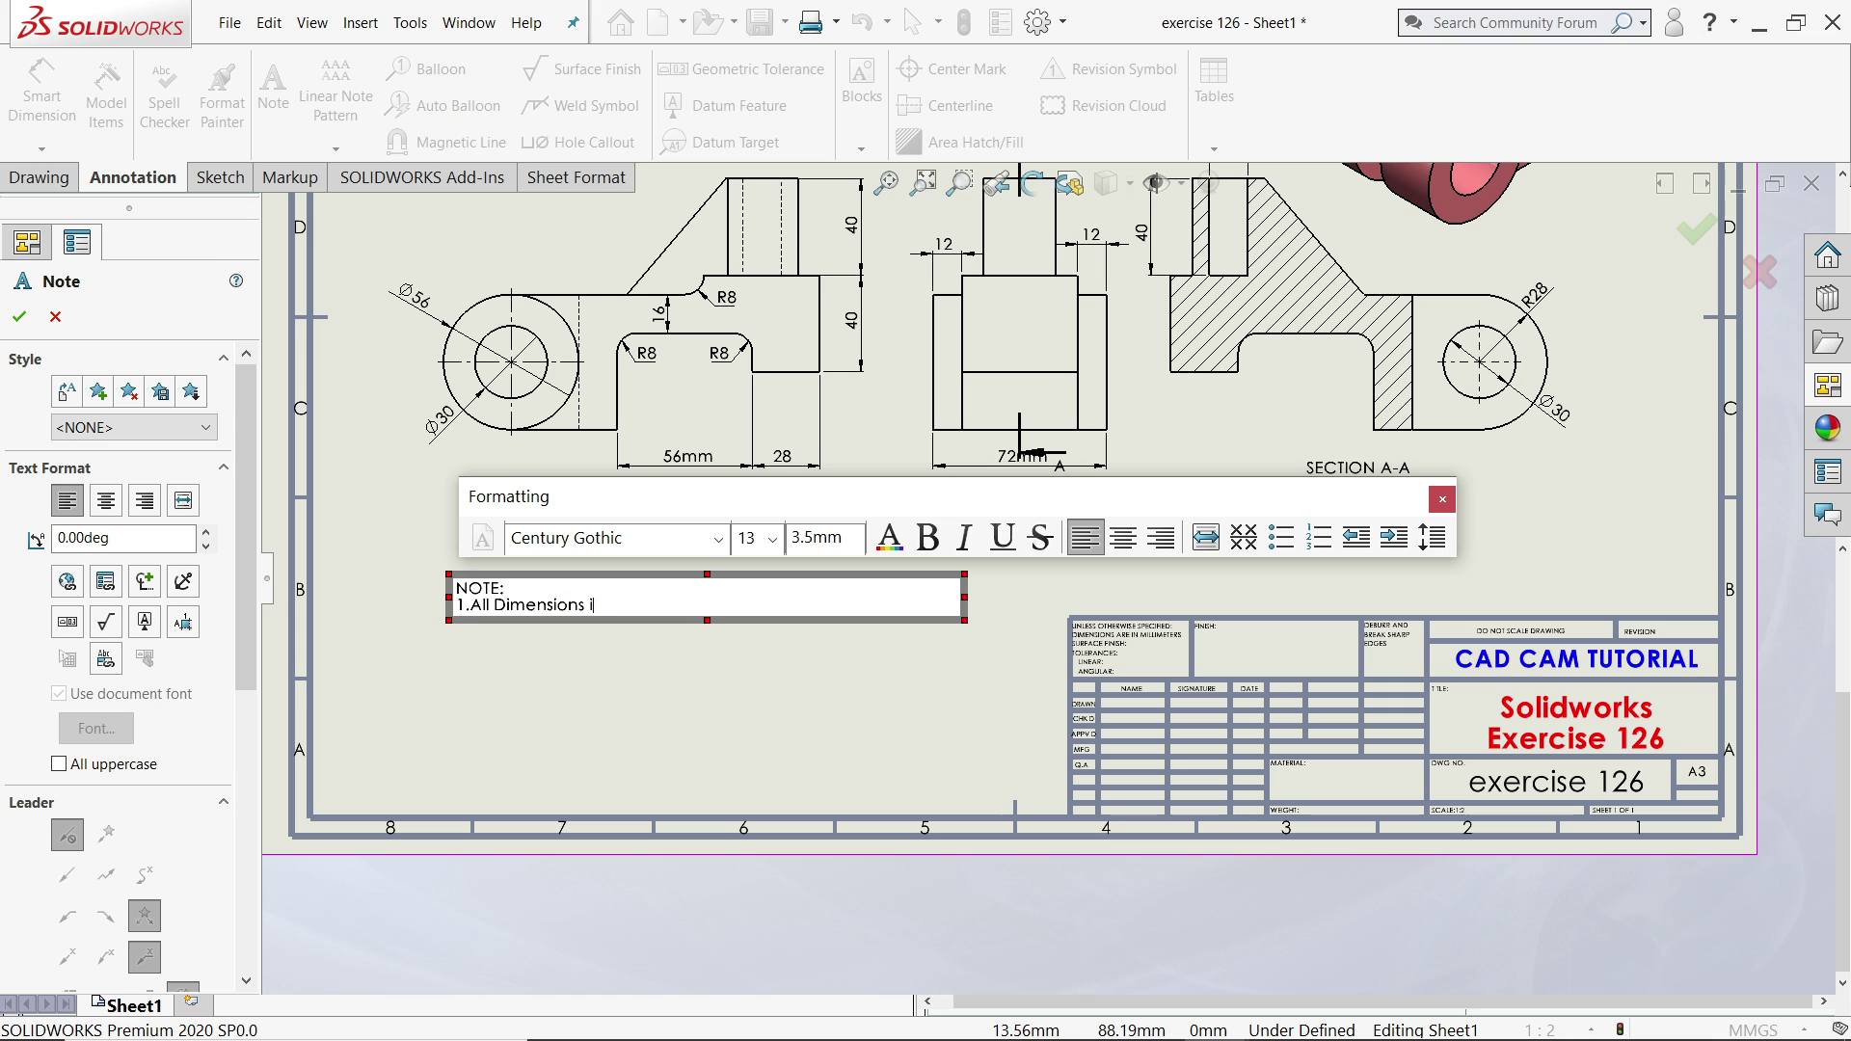
pyautogui.press('Return')
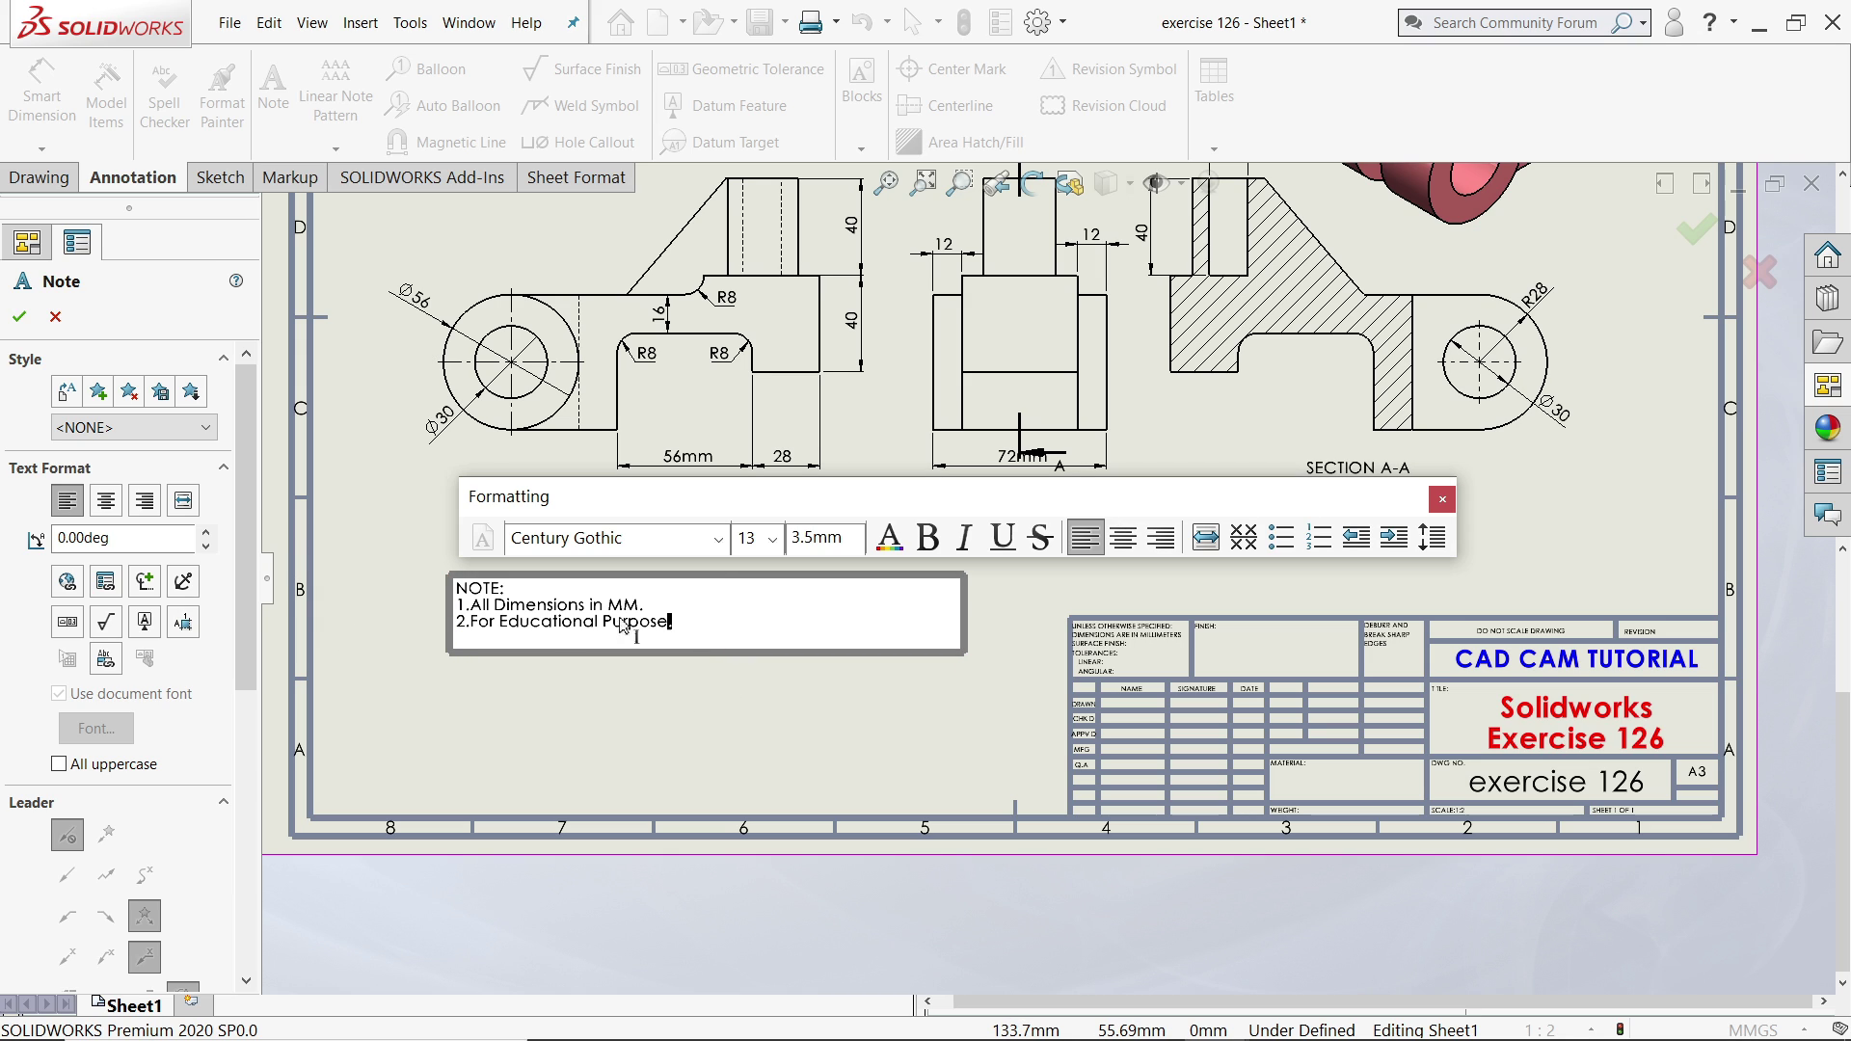
pyautogui.hotkey('ctrl', 'a')
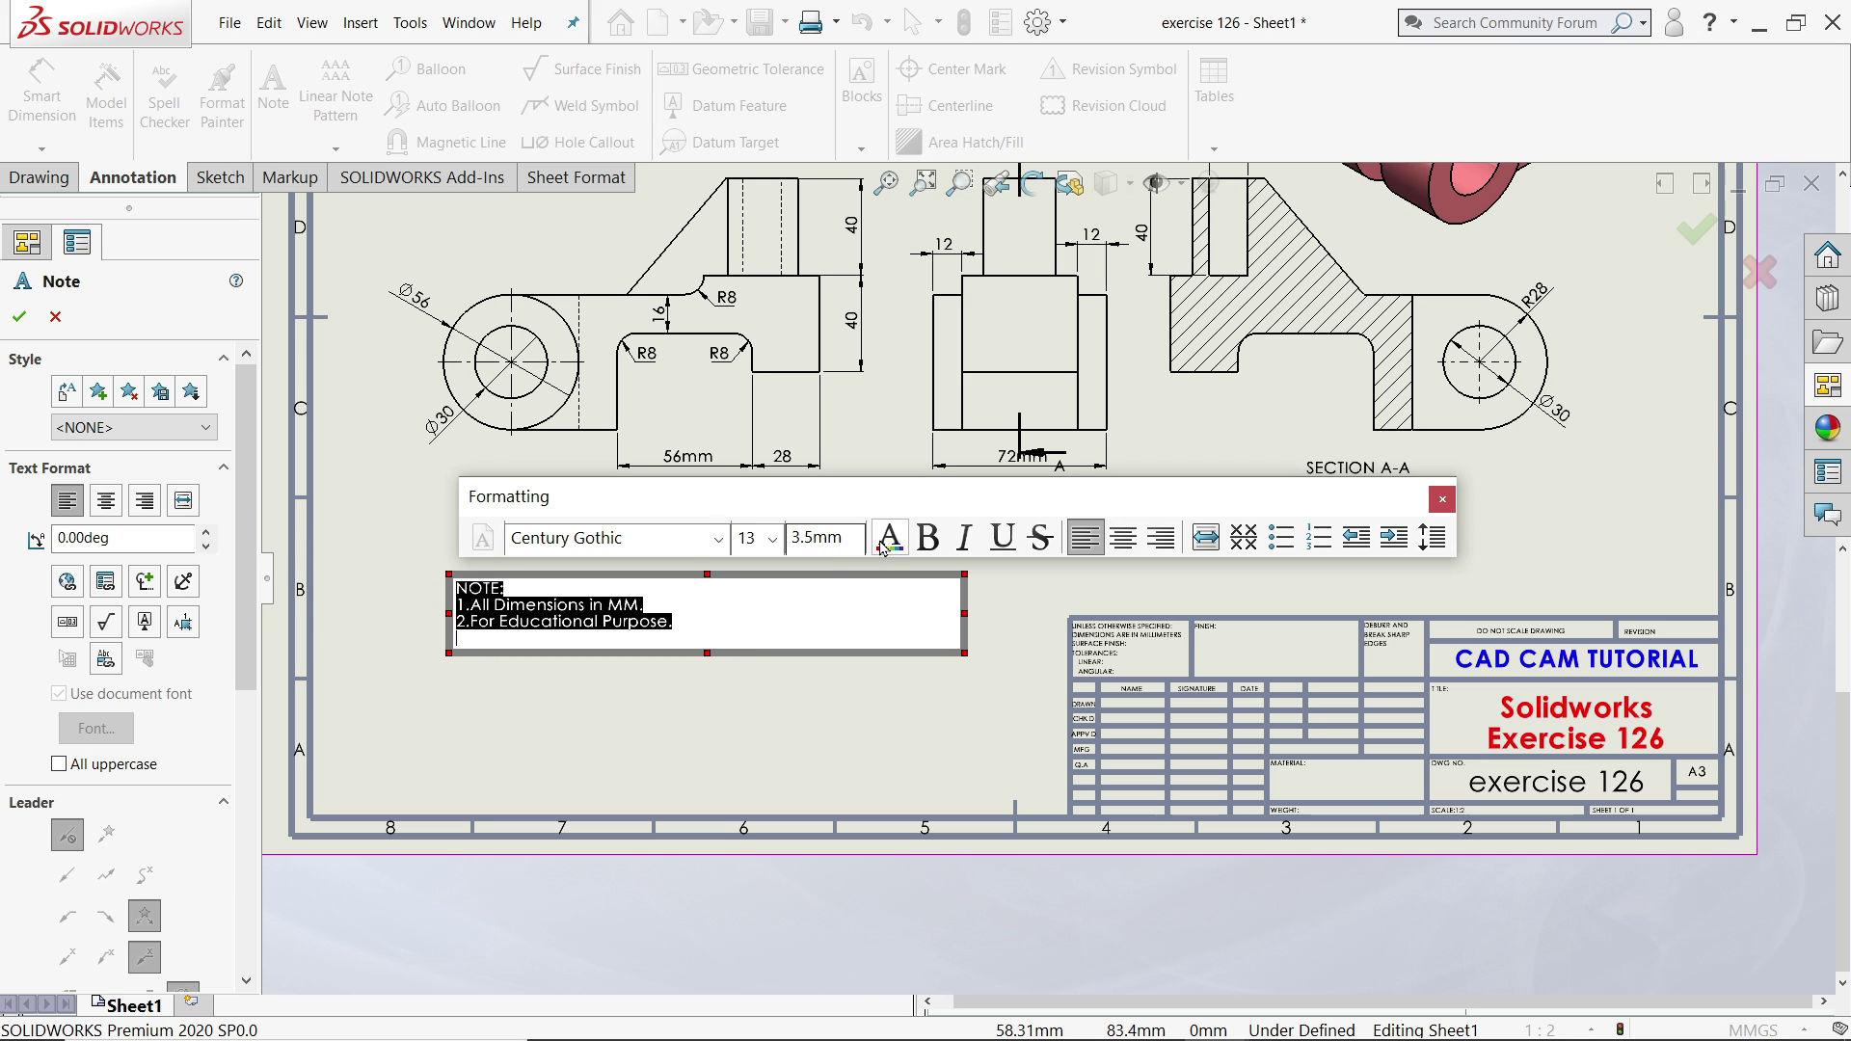
pyautogui.click(772, 539)
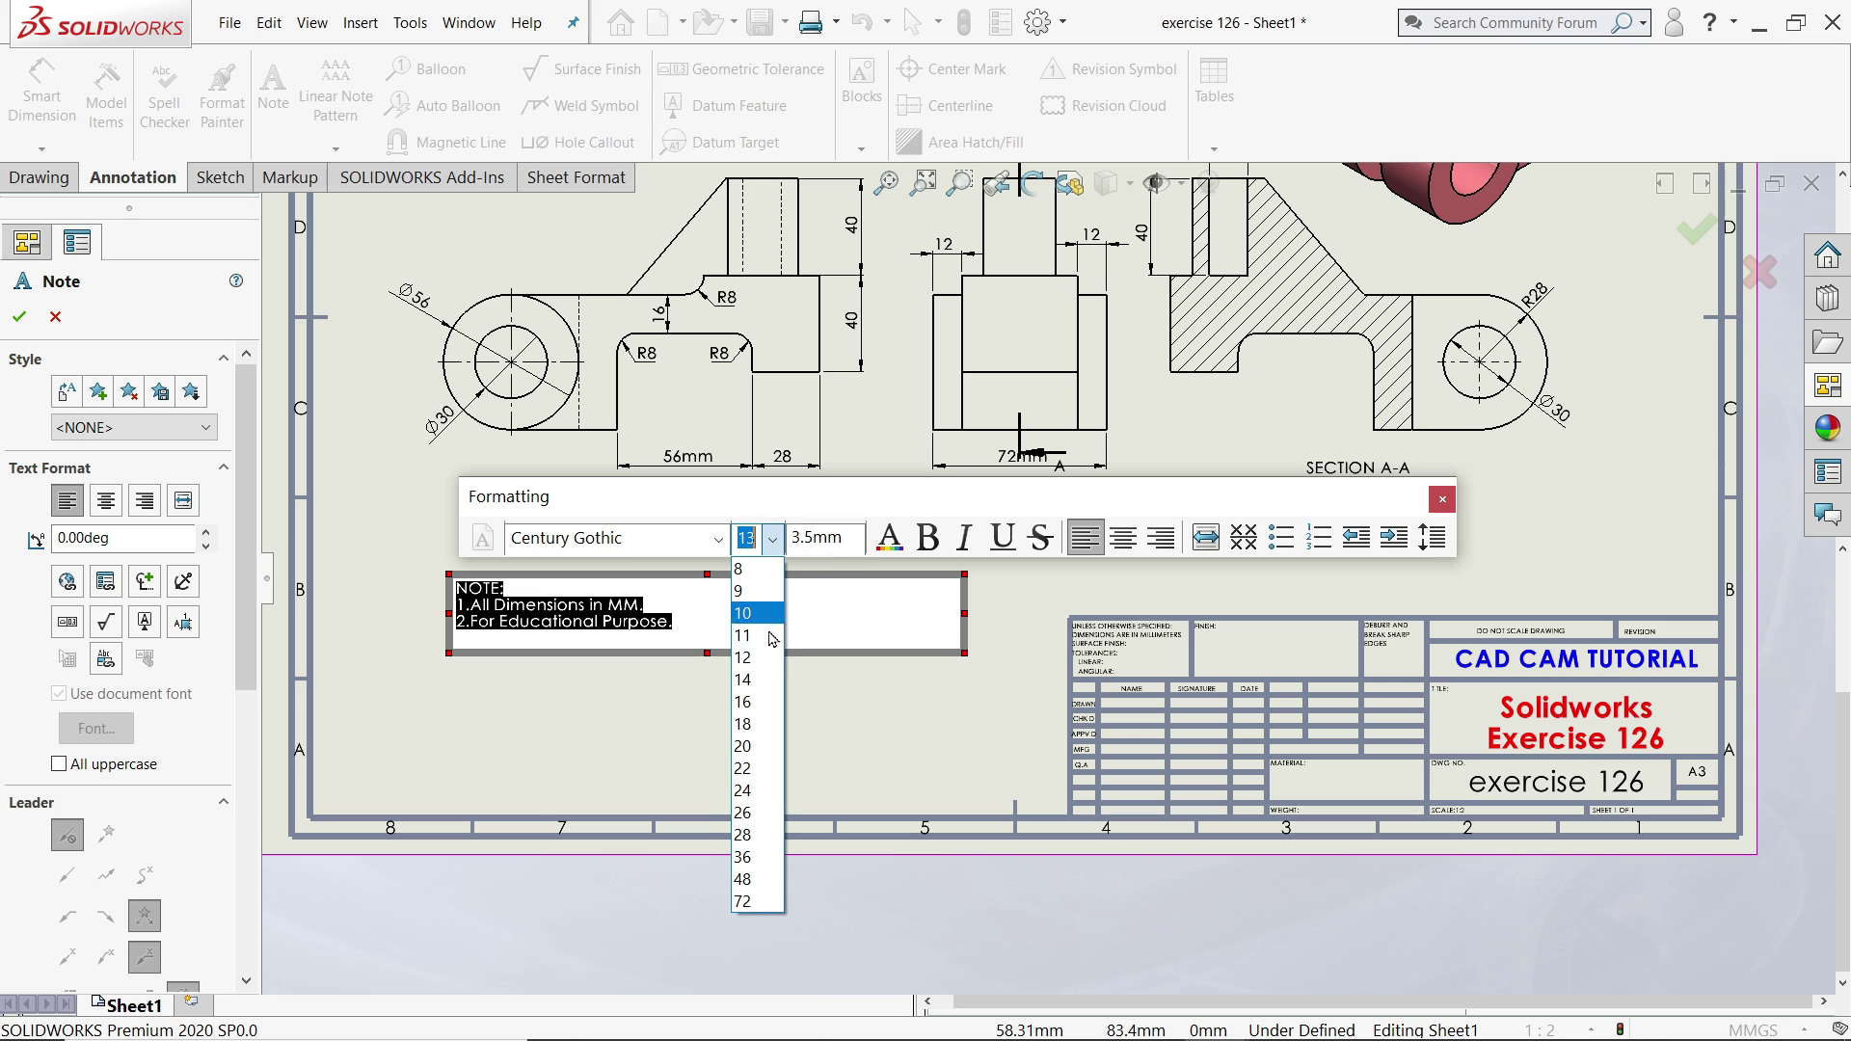
pyautogui.click(757, 746)
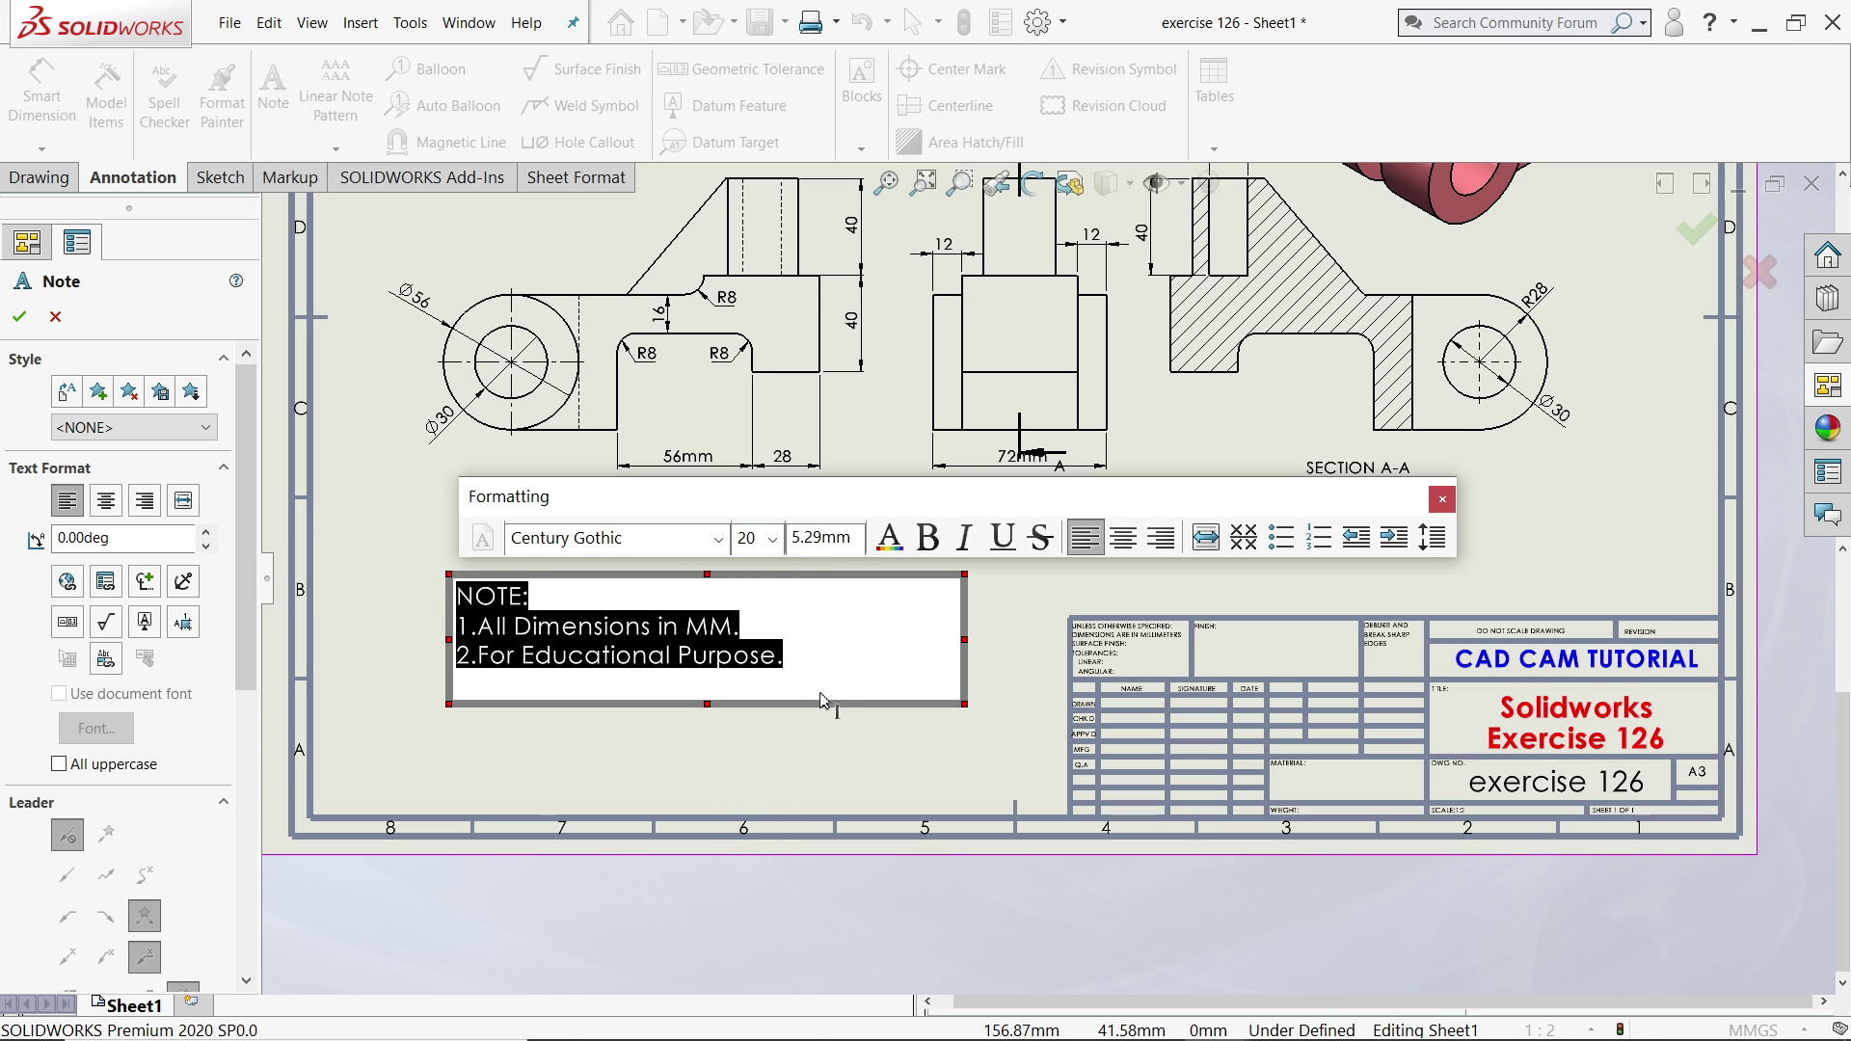
# Move the NOTE block up and right, and drop the 72mm dimension slightly lower.
pyautogui.click(620, 542)
pyautogui.scroll(-2, 1169, 584)
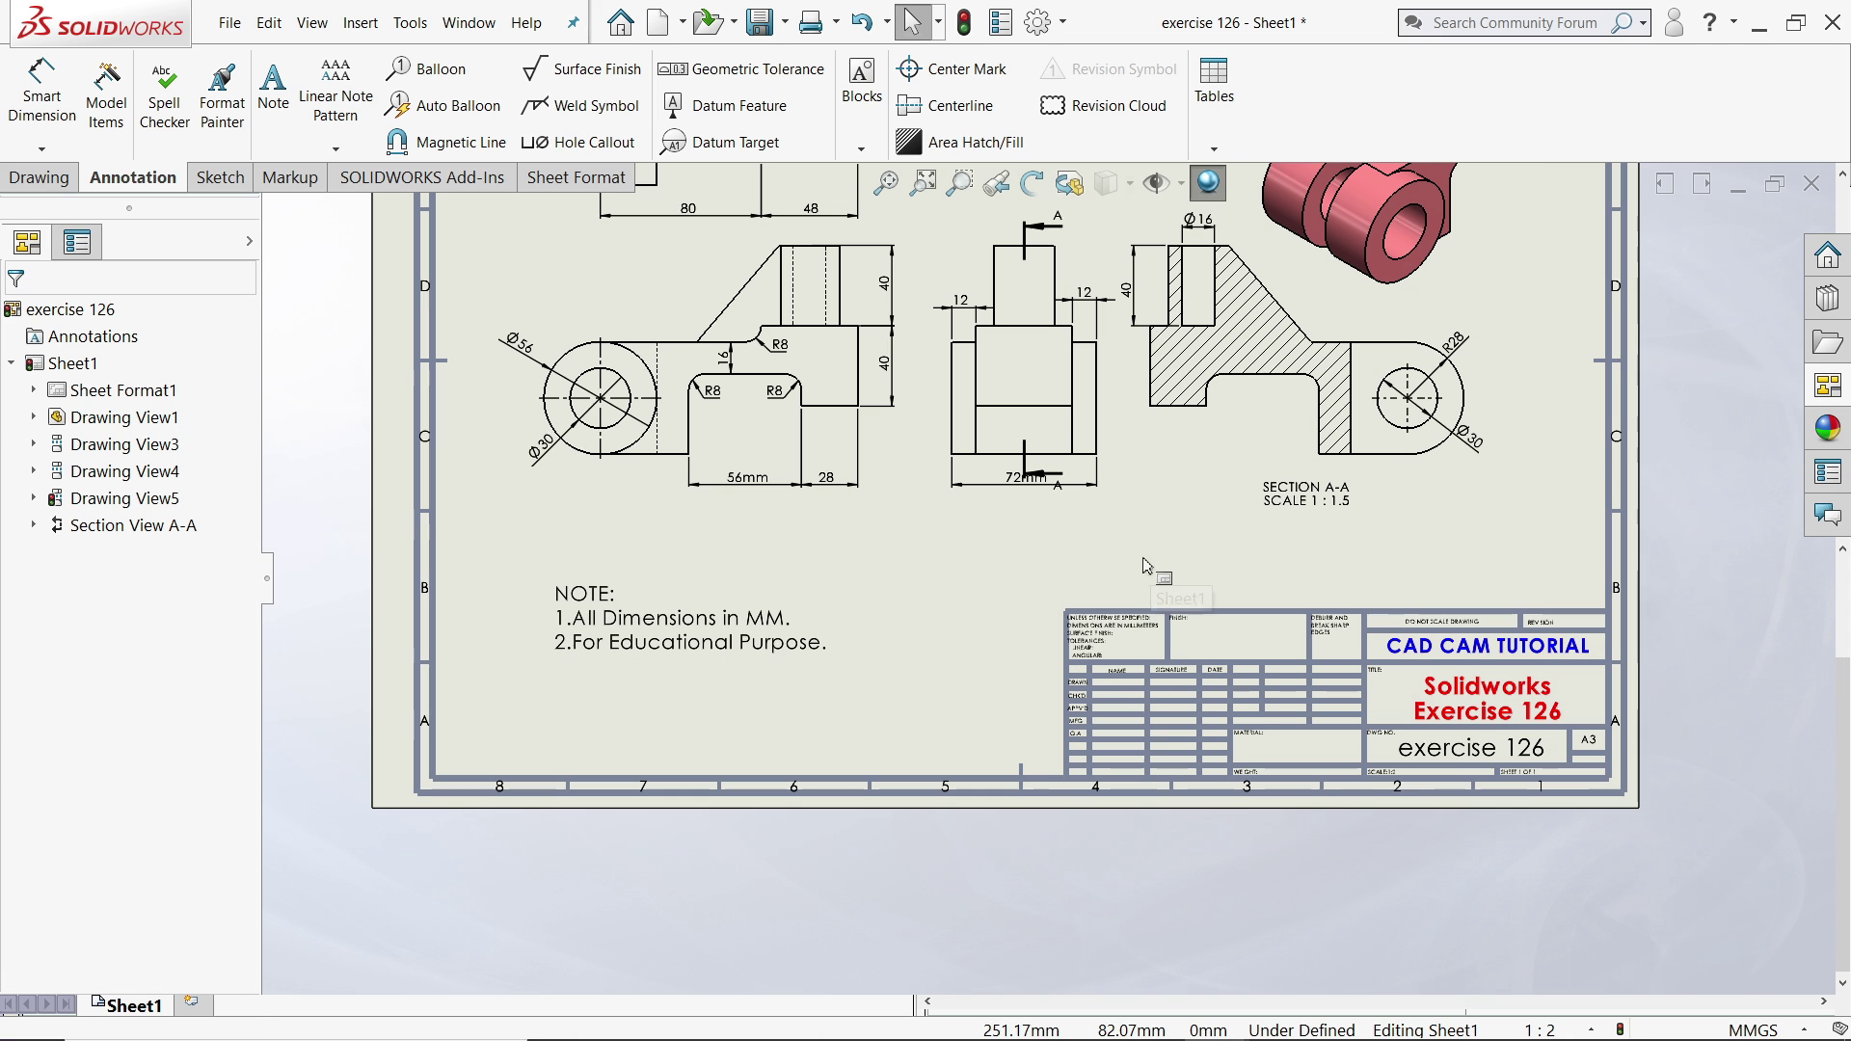
pyautogui.moveTo(707, 632); pyautogui.dragTo(819, 609)
pyautogui.scroll(-5, 1061, 453)
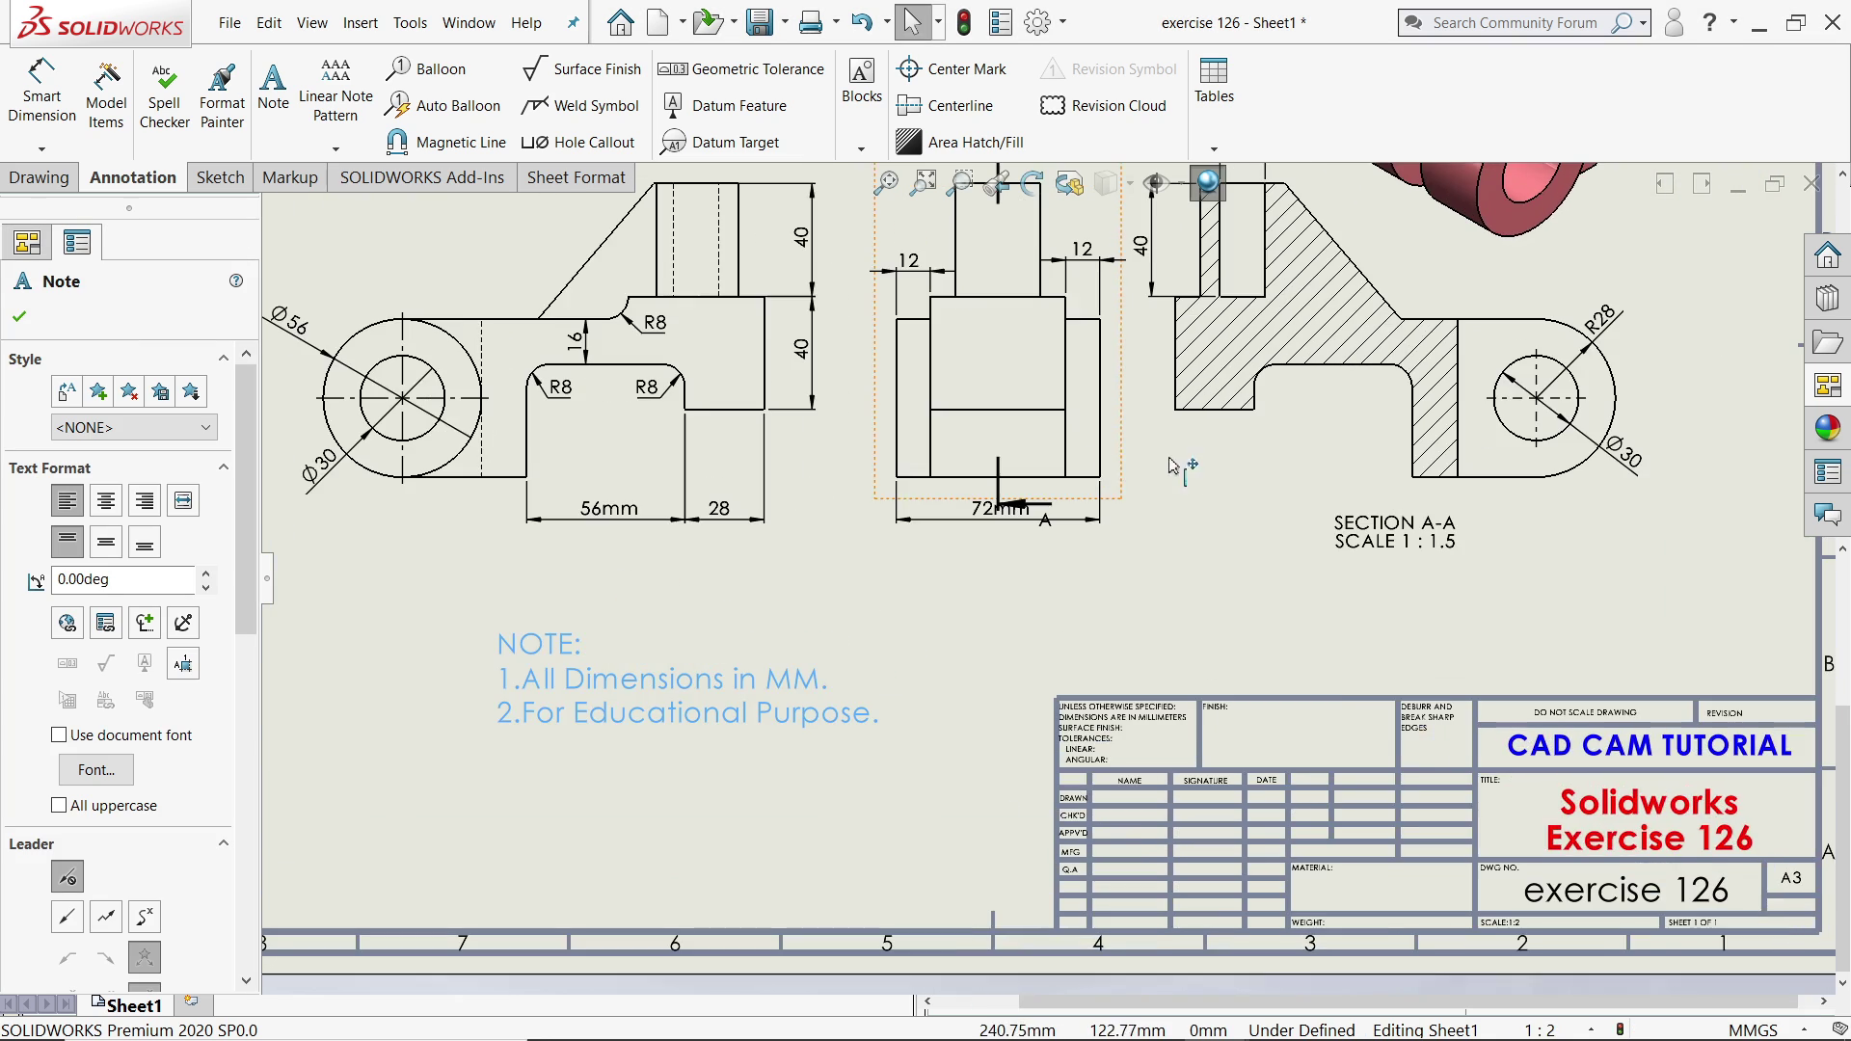
pyautogui.moveTo(917, 575); pyautogui.dragTo(922, 598)
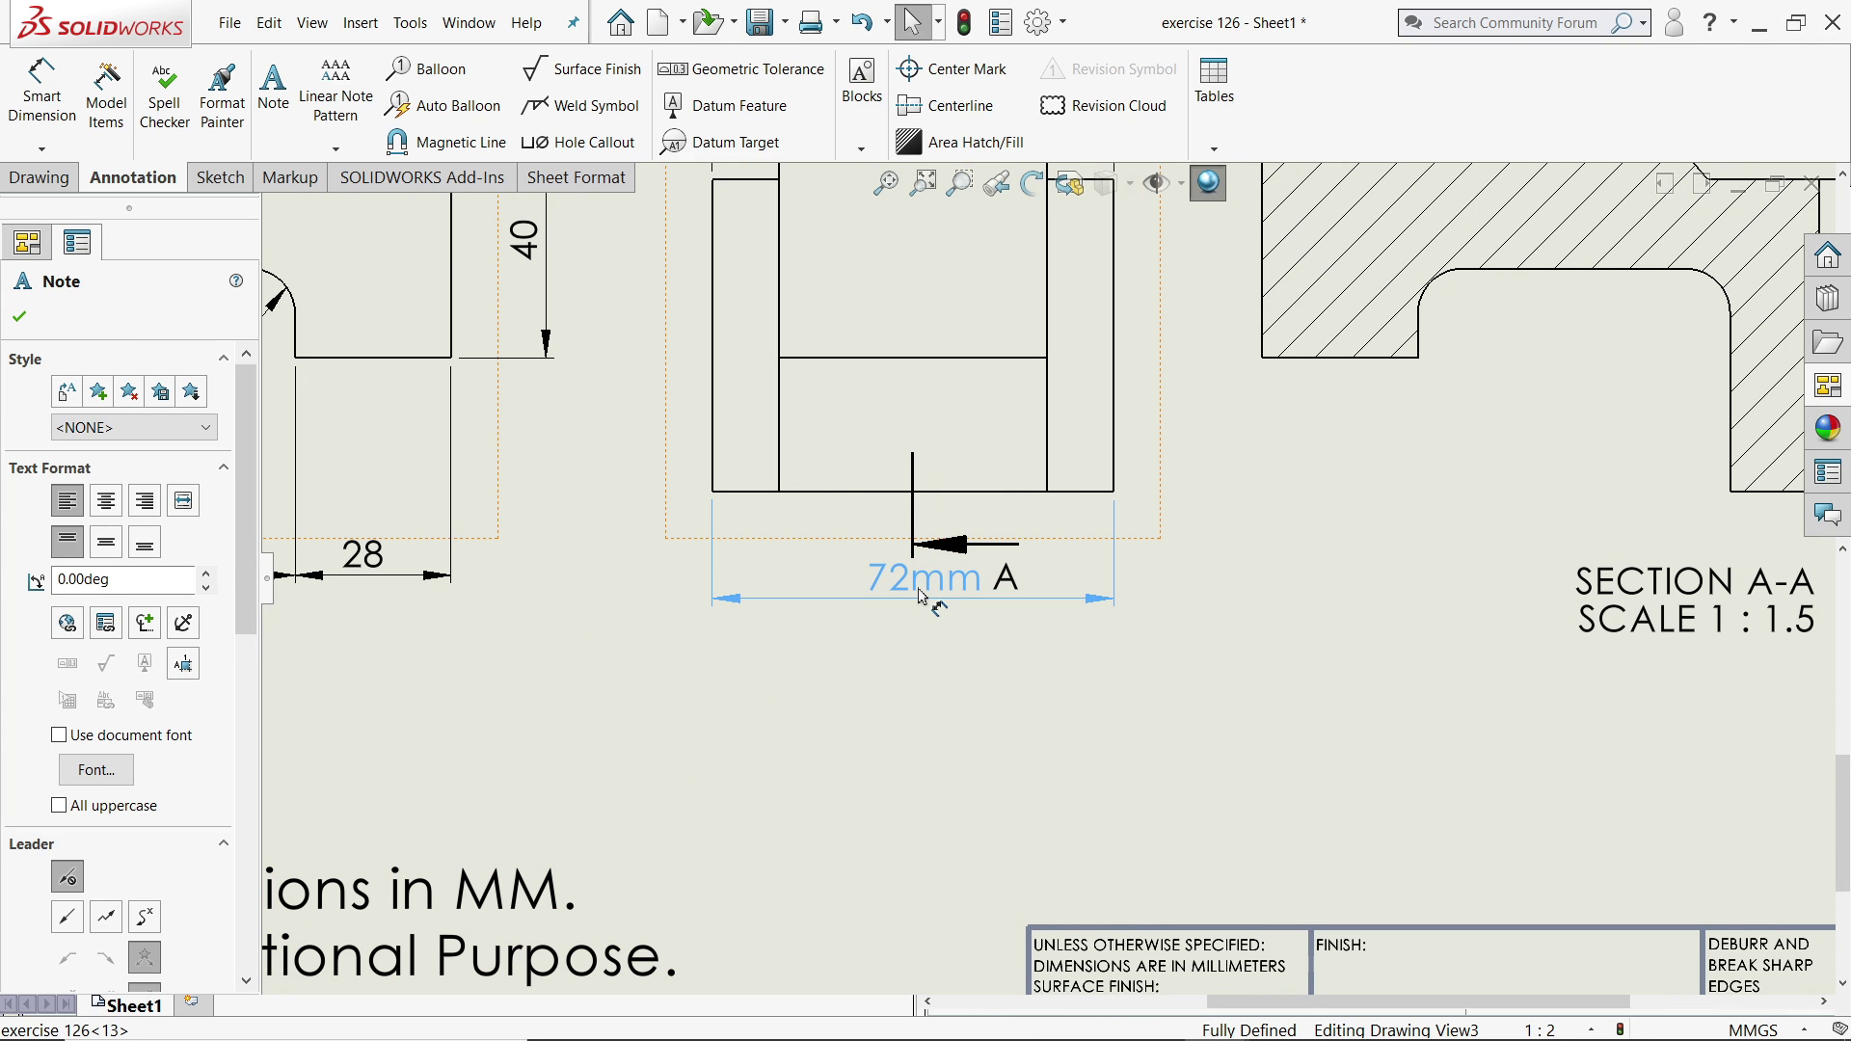
pyautogui.scroll(6, 925, 592)
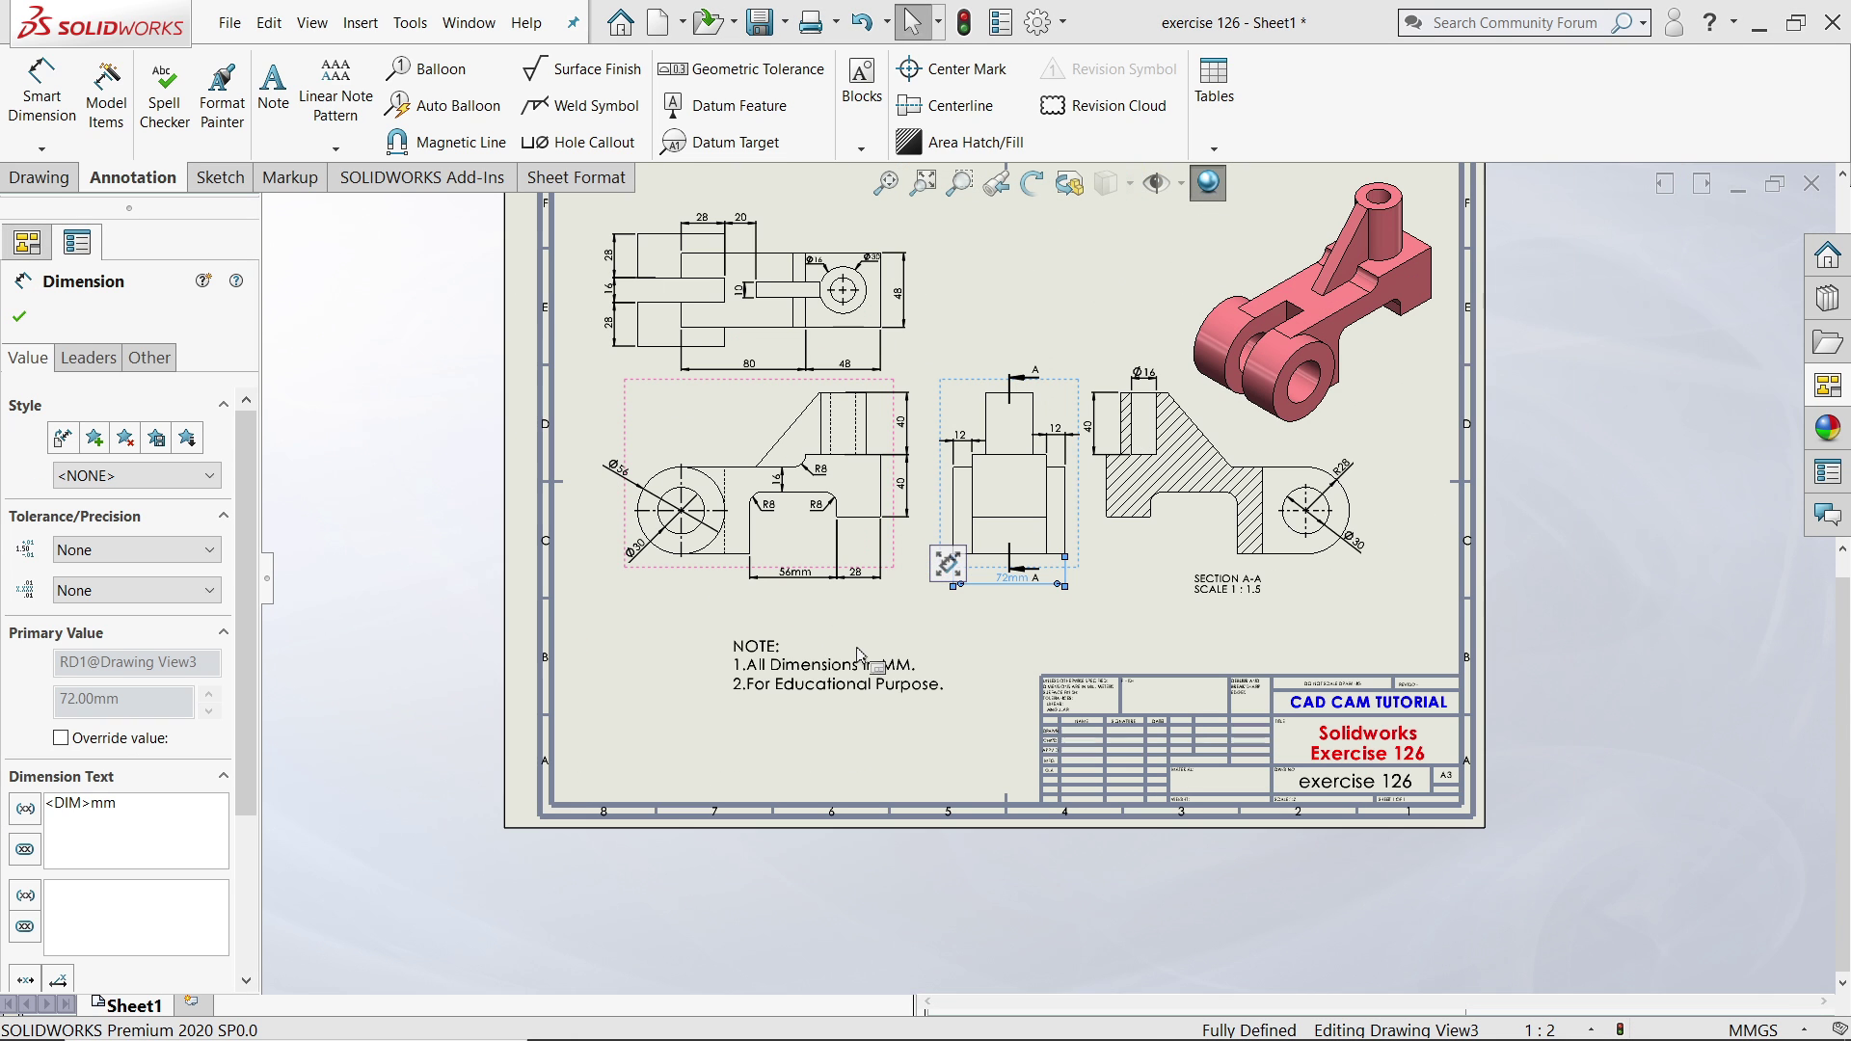
pyautogui.scroll(-3, 1064, 308)
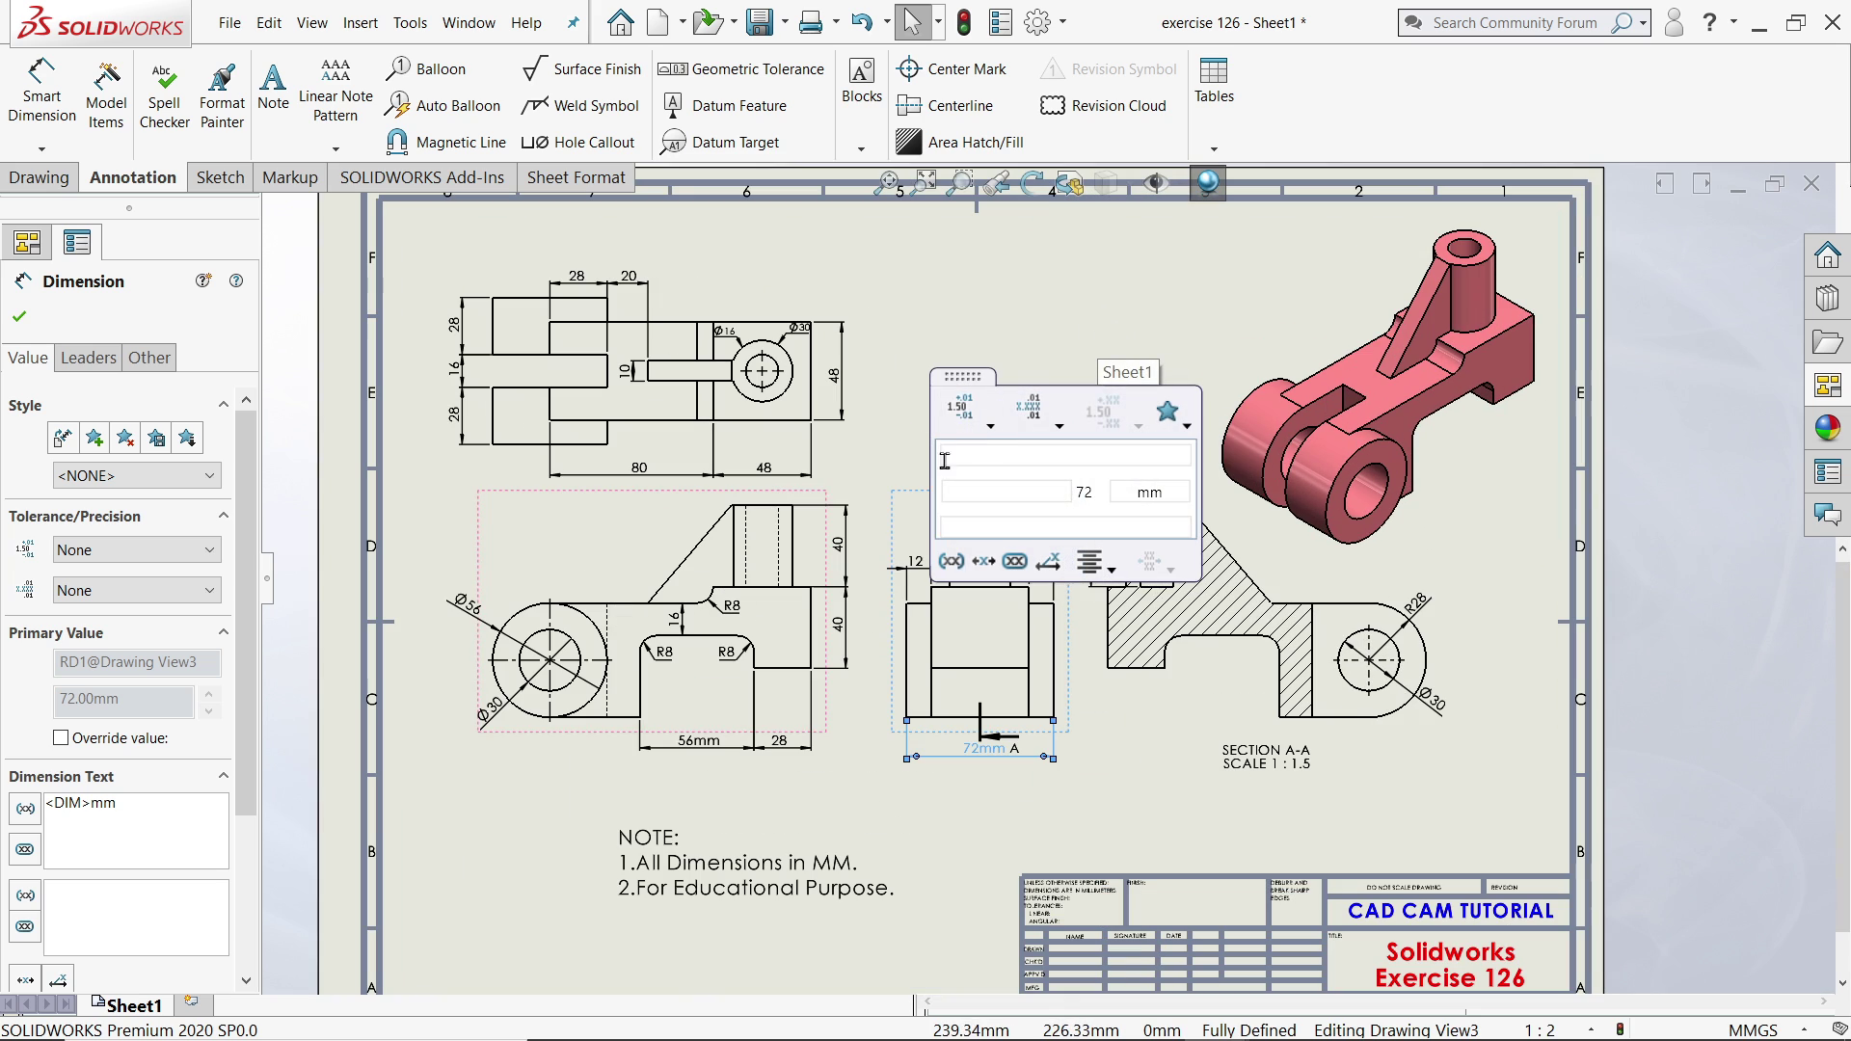
pyautogui.click(985, 340)
pyautogui.scroll(-1, 911, 451)
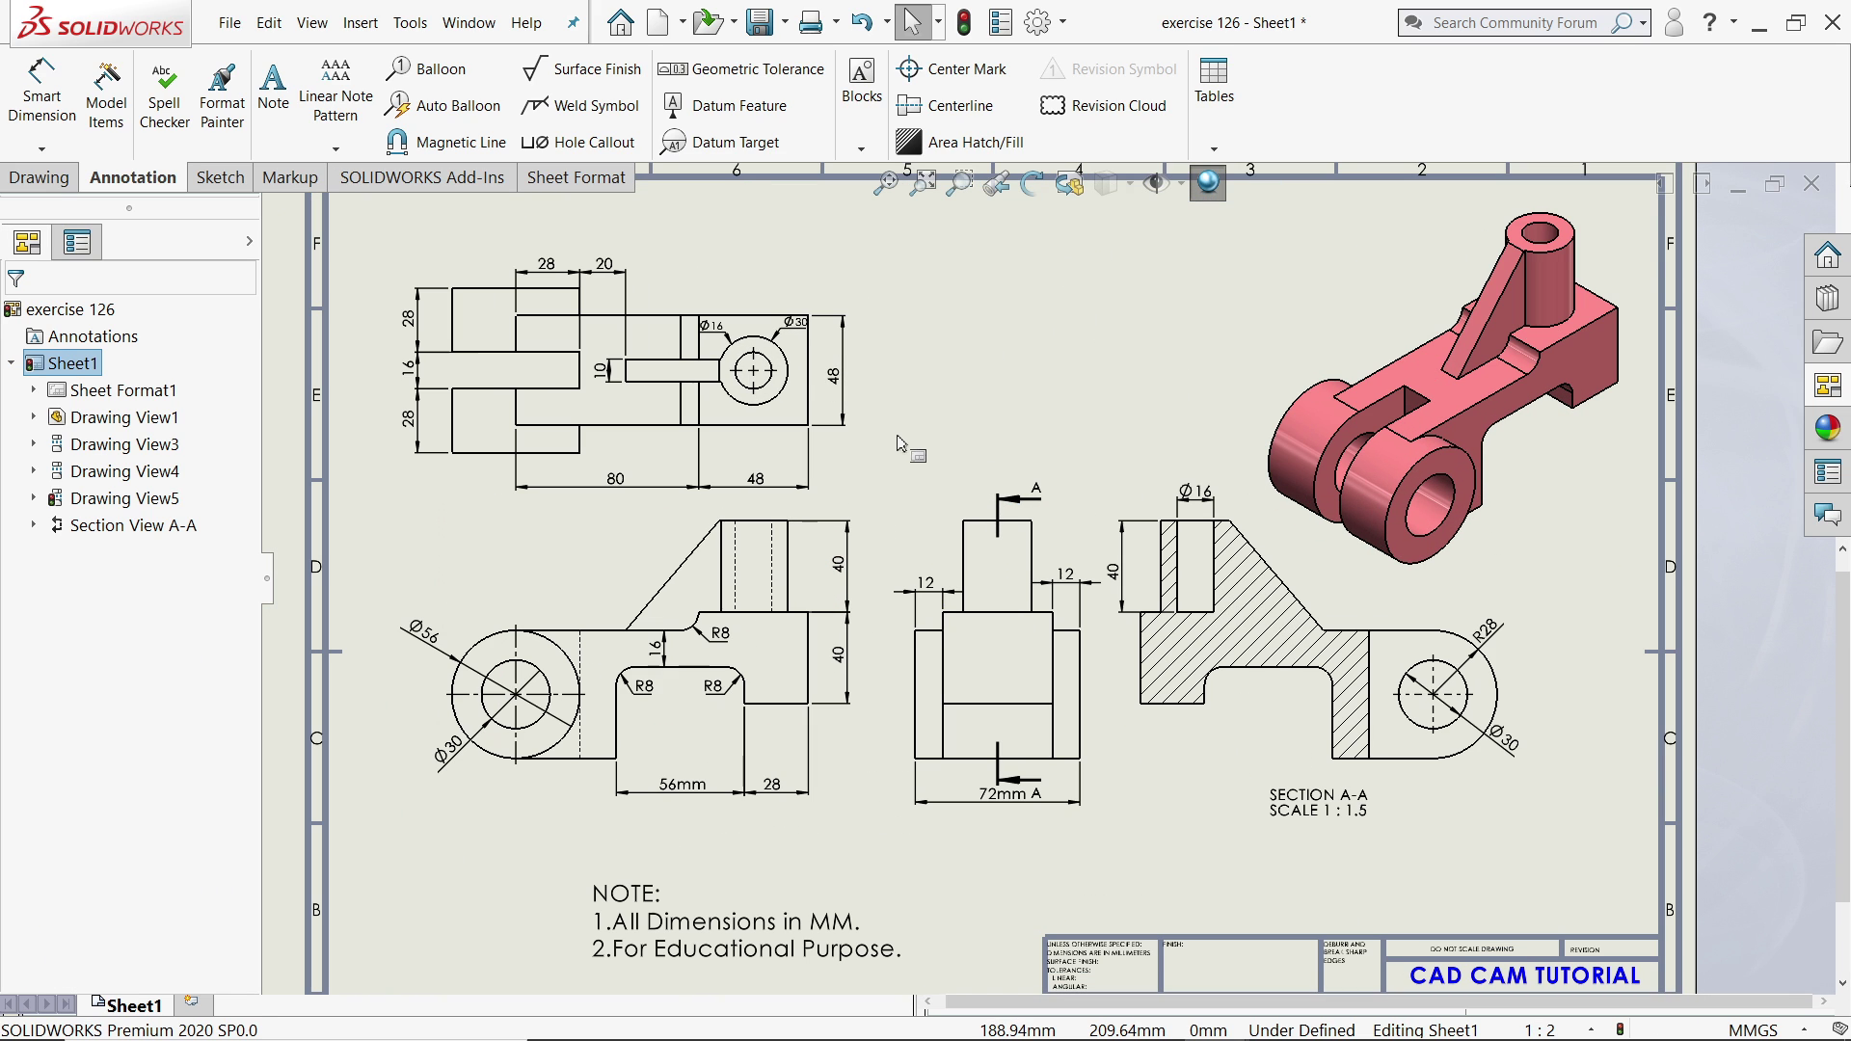
pyautogui.scroll(-1, 940, 432)
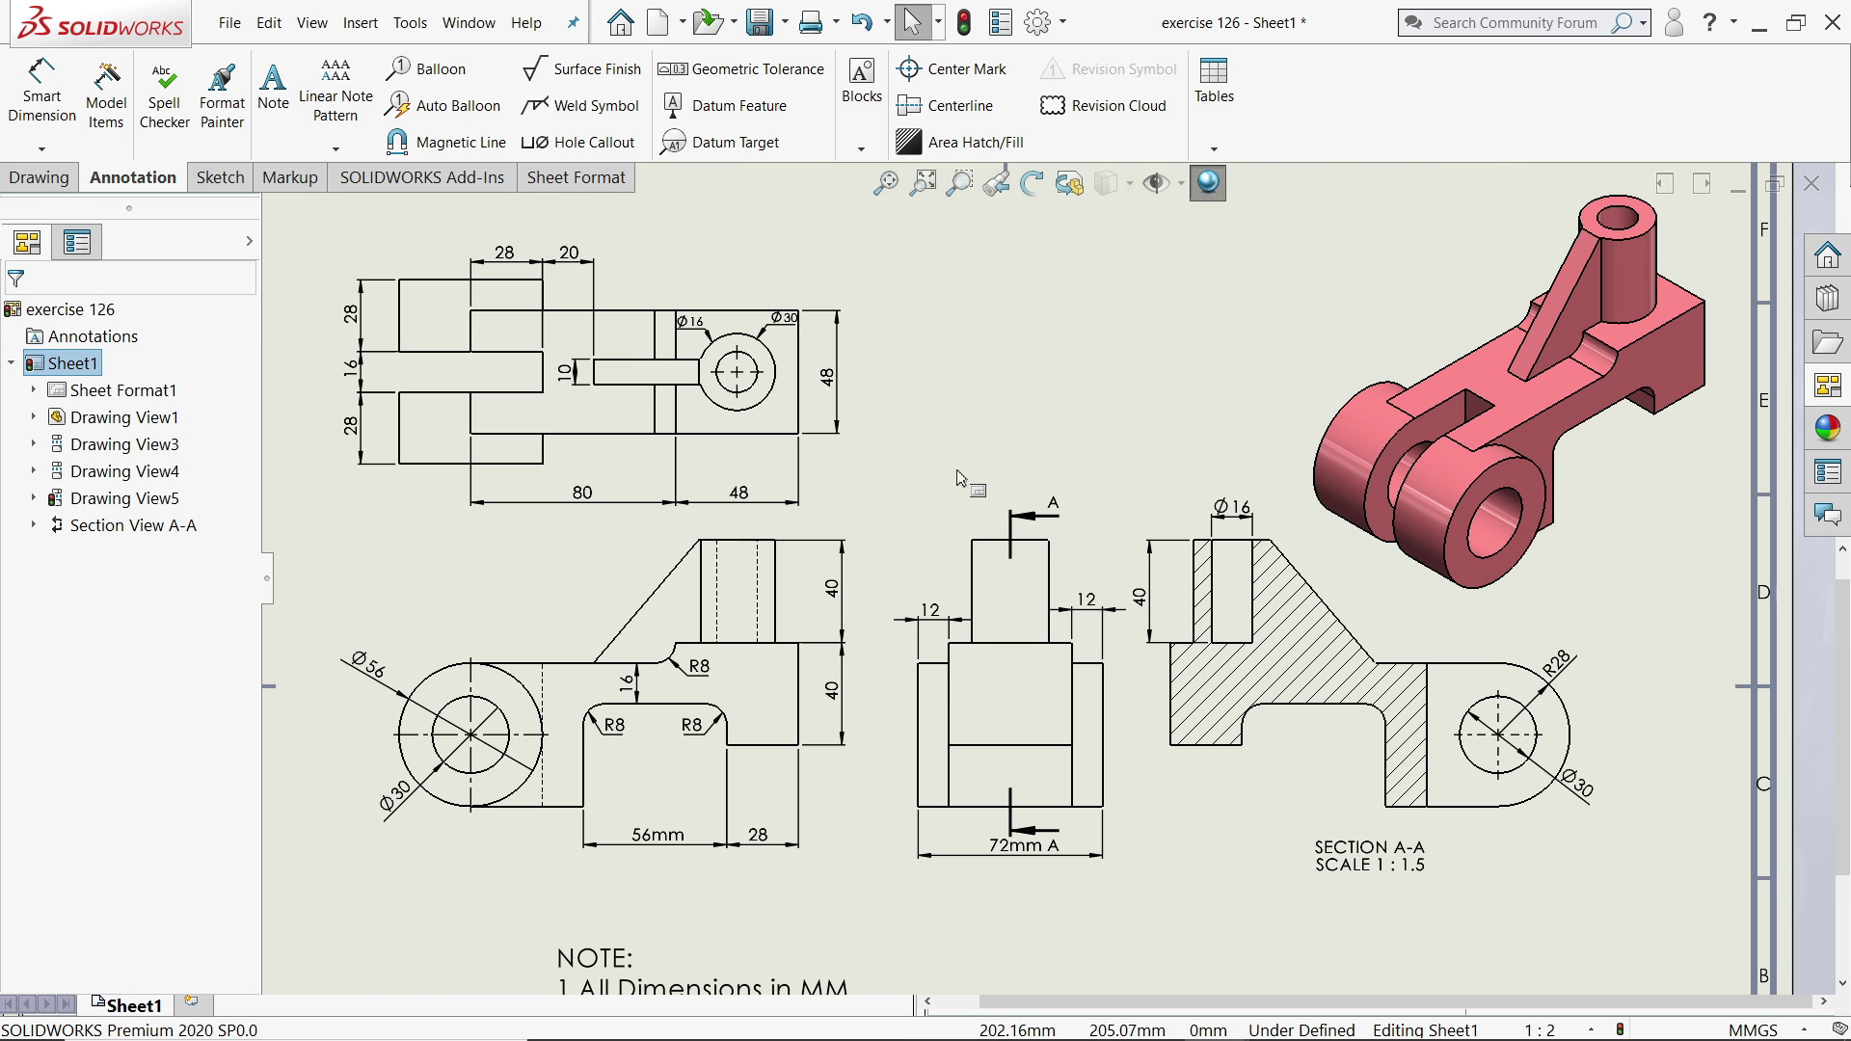